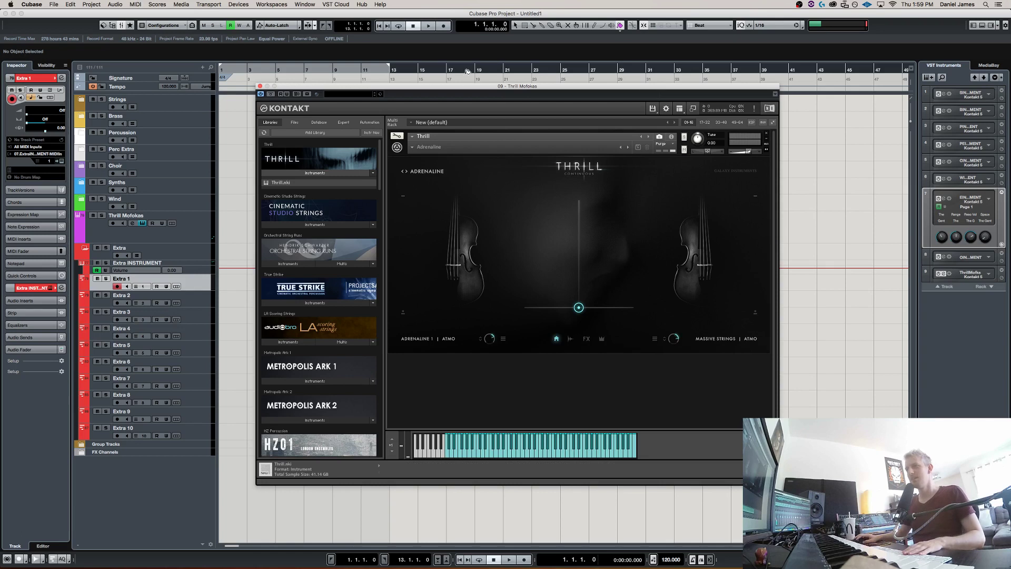
Select the Thrill Mofokas track and reposition its Kontakt window over the arrangement.
click(195, 236)
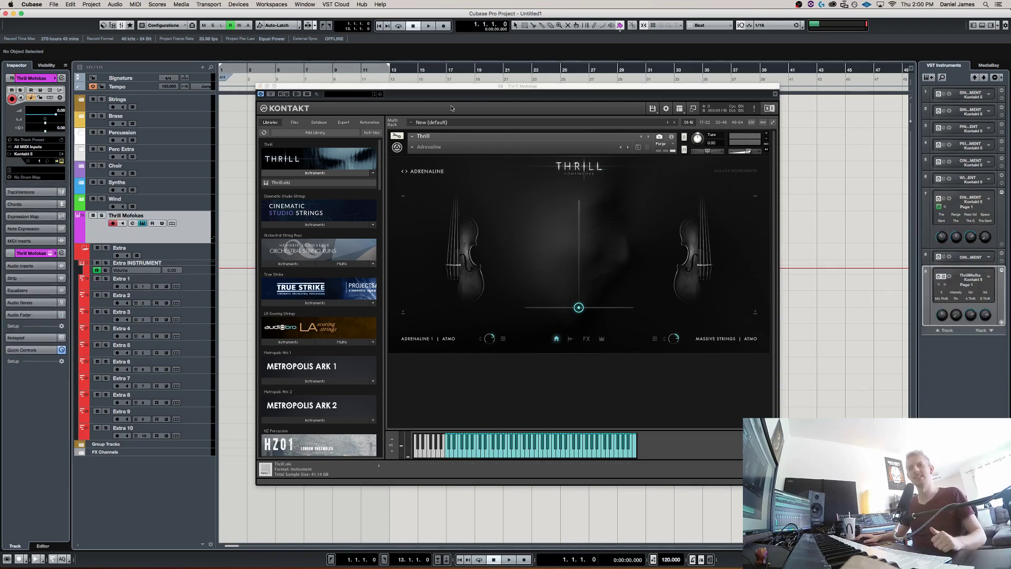
drag(431, 90, 331, 90)
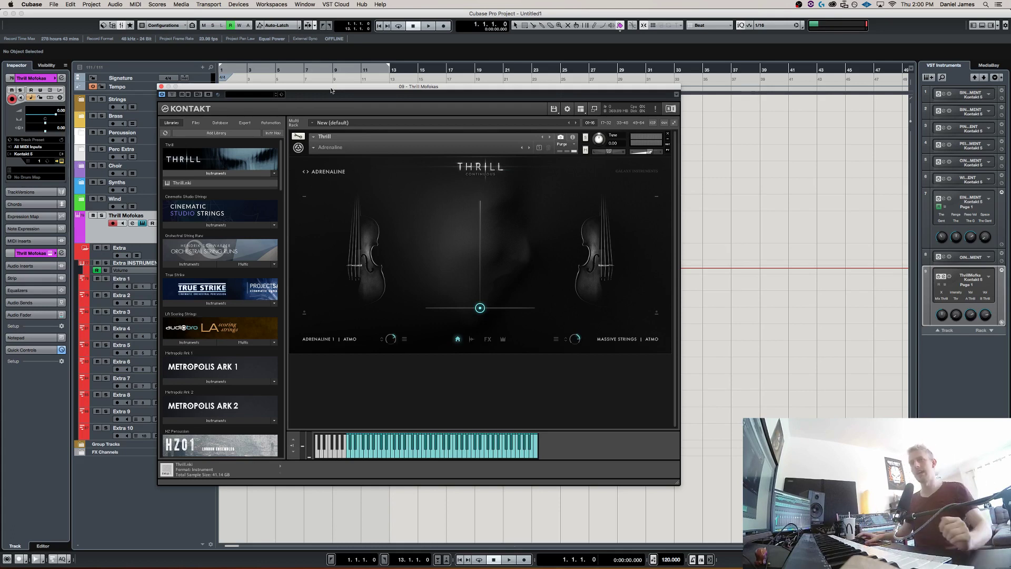
drag(359, 92, 421, 91)
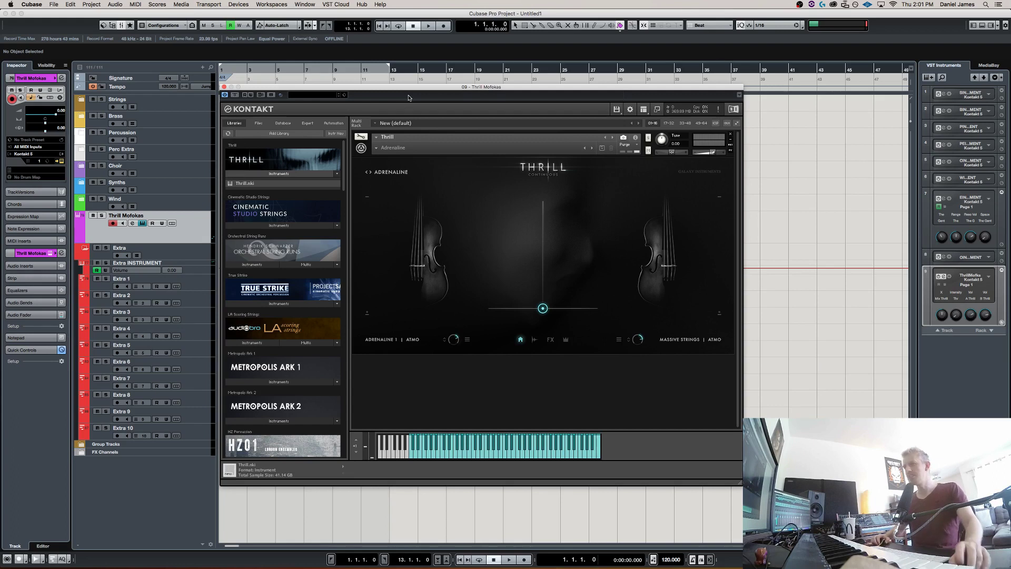
Load Tutti Big Smash.nki from the Xtras folder of the Tutti sample library through Kontakt's quick-load browser.
right_click(417, 369)
click(370, 430)
scroll(500, 421, down, 2)
click(463, 441)
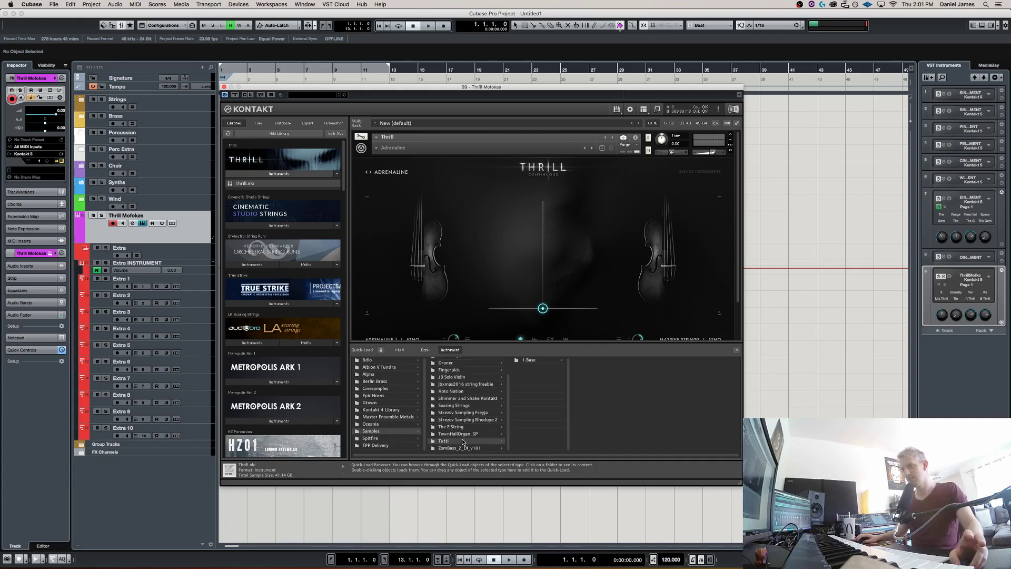
click(529, 360)
click(590, 360)
double_click(649, 367)
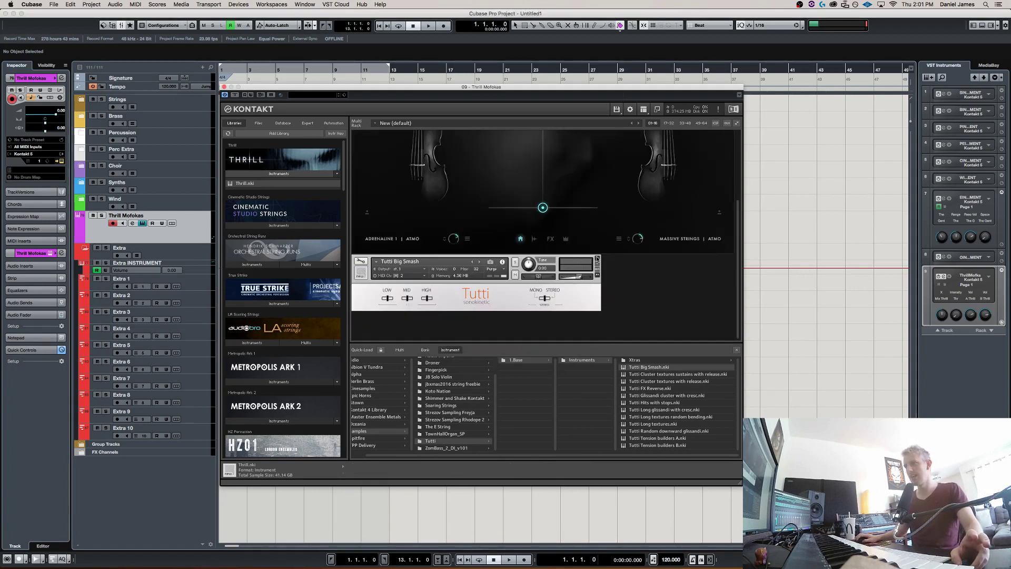
scroll(598, 260, up, 2)
scroll(594, 272, up, 2)
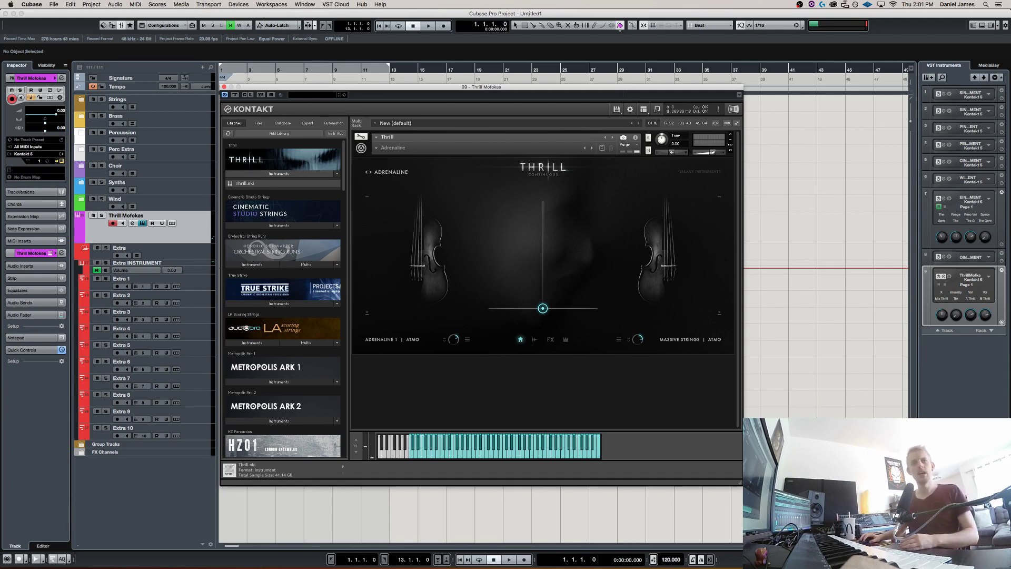
key(super+w)
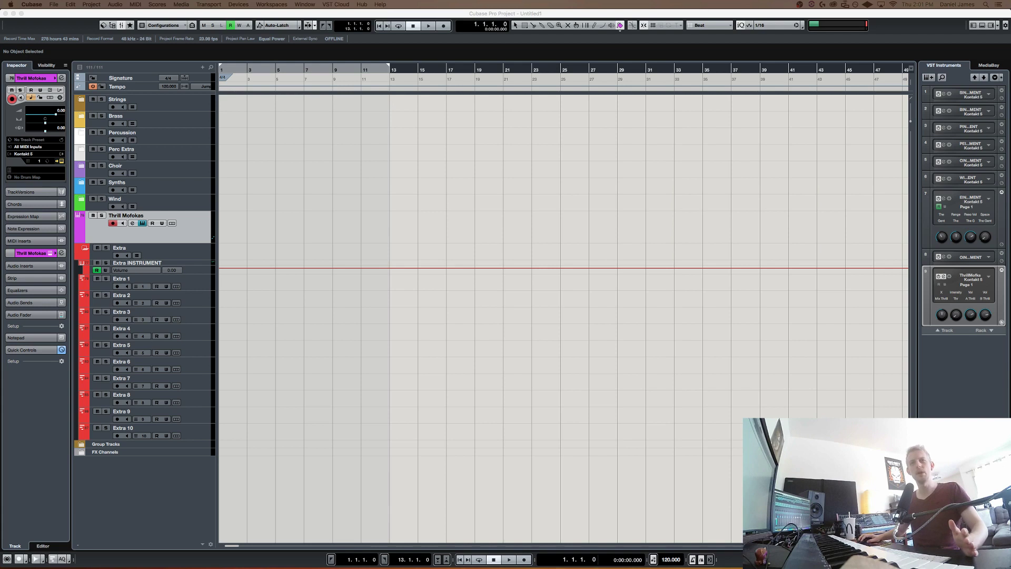
key(super+e)
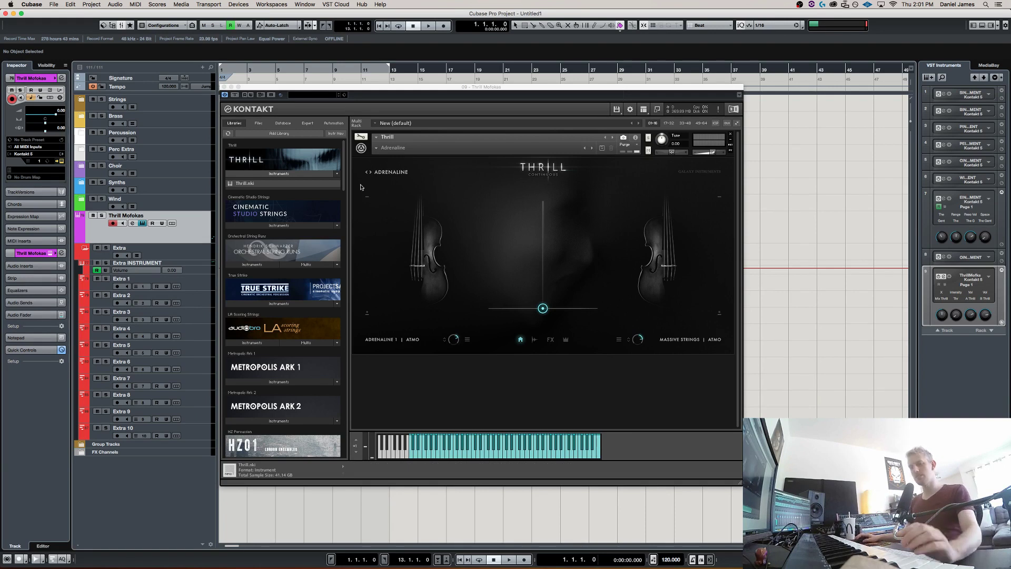
Open Thrill's source page and morph the XY pad fully to Adrenaline 1 and back just past centre toward Massive Strings.
click(544, 311)
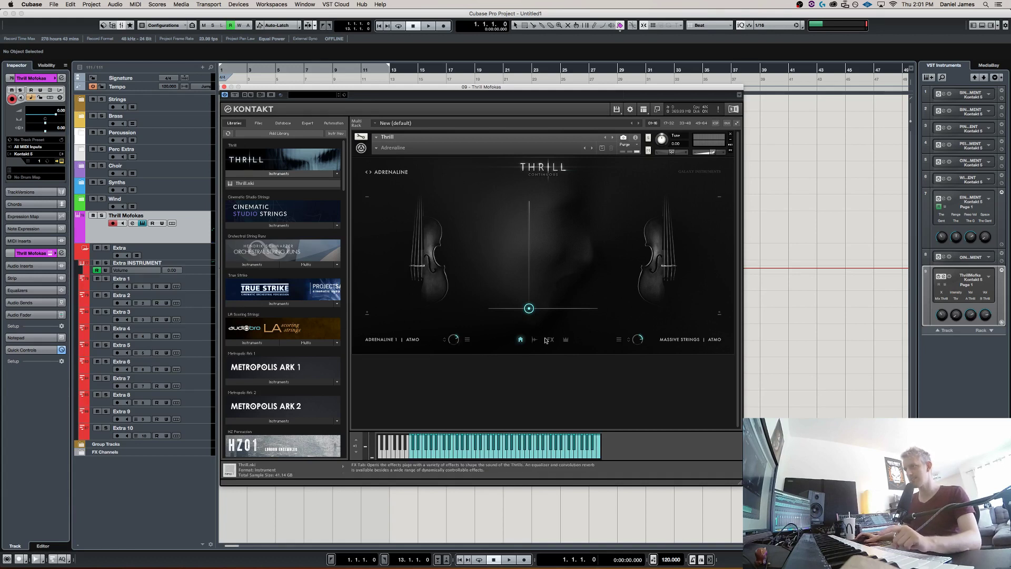
click(534, 339)
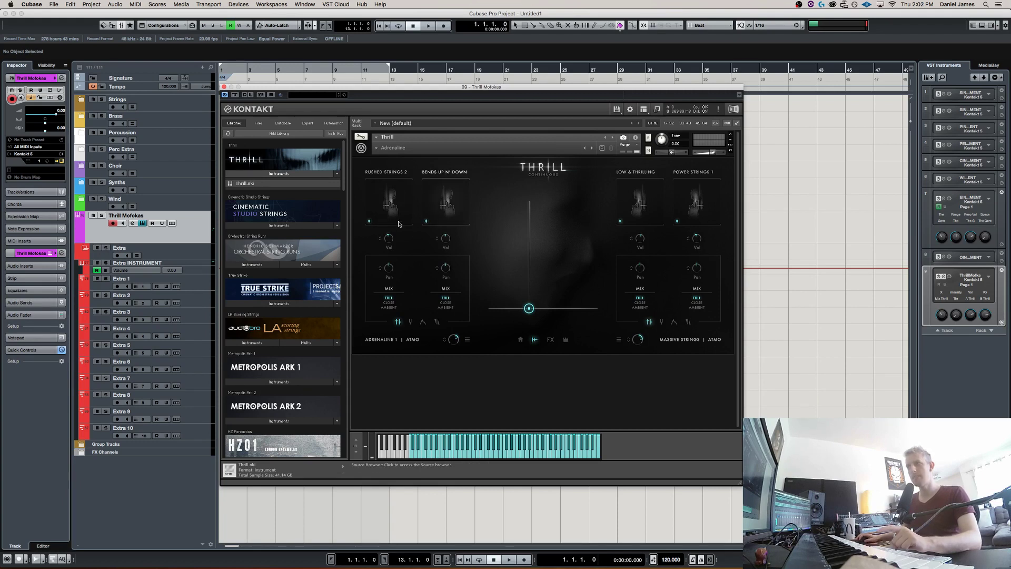
drag(529, 309, 491, 315)
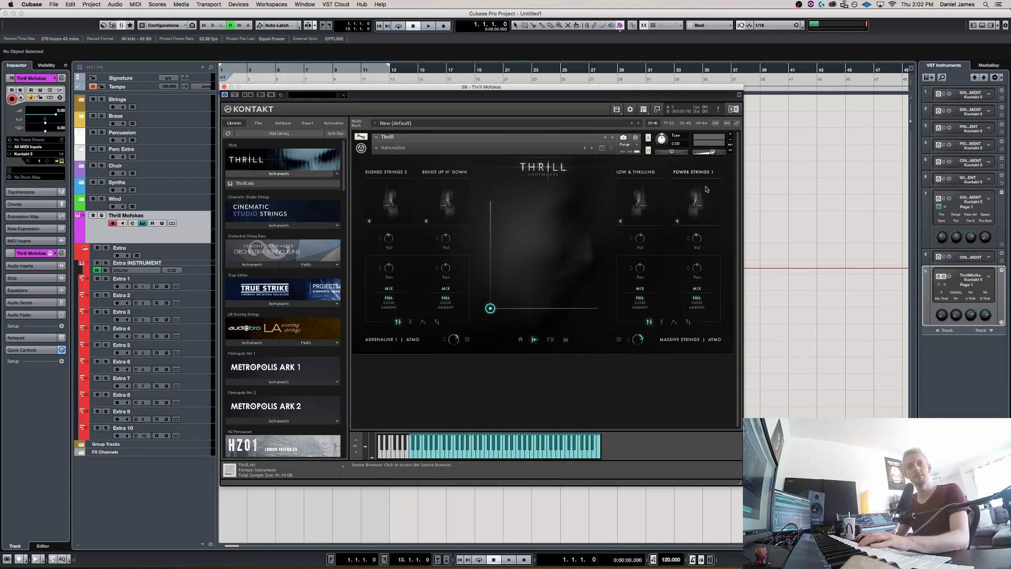
drag(490, 308, 558, 319)
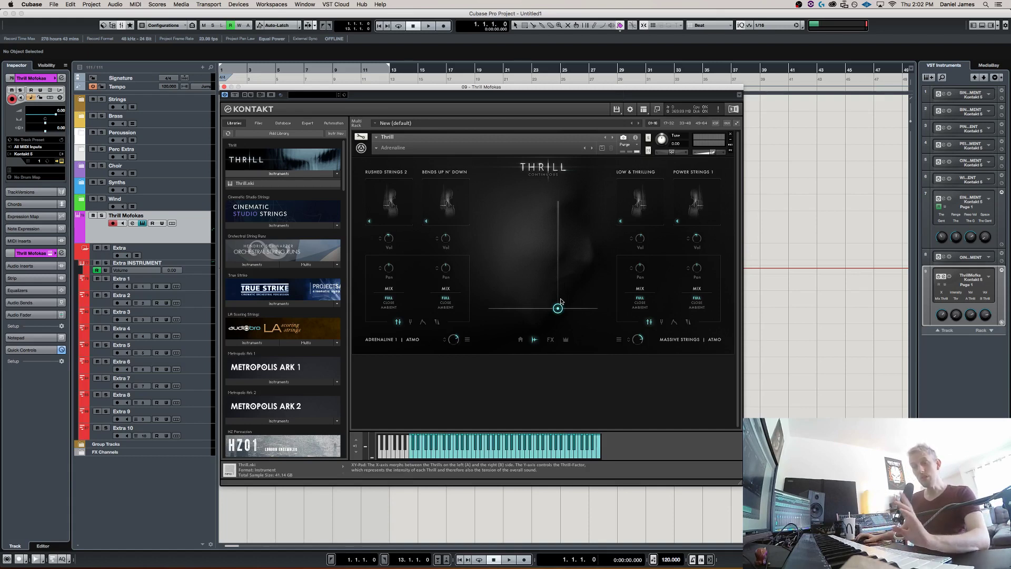
Sweep the XY pad up to maximum intensity near the centre and bring it gradually back down to minimum intensity.
drag(558, 308, 545, 202)
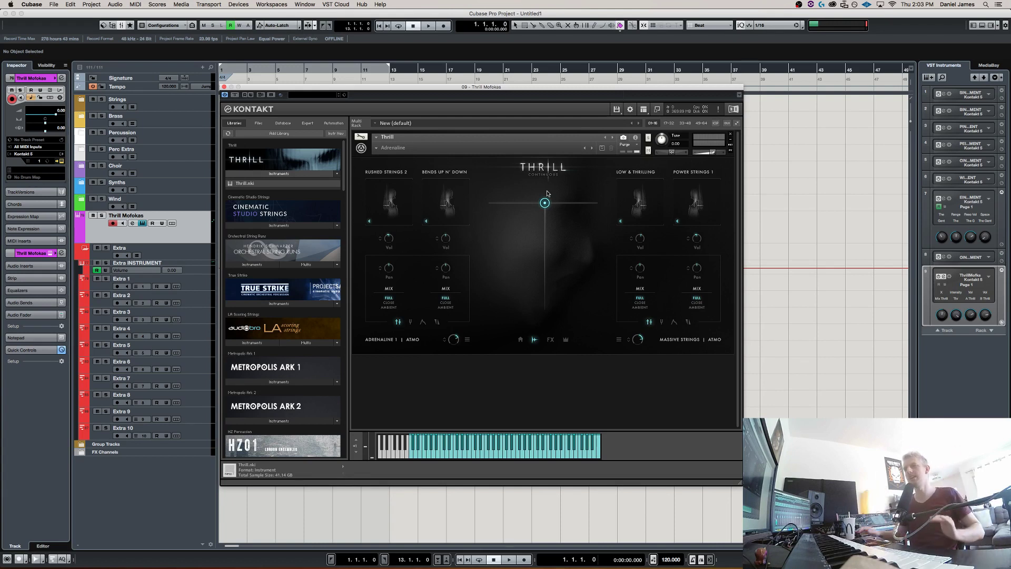
drag(545, 203, 533, 258)
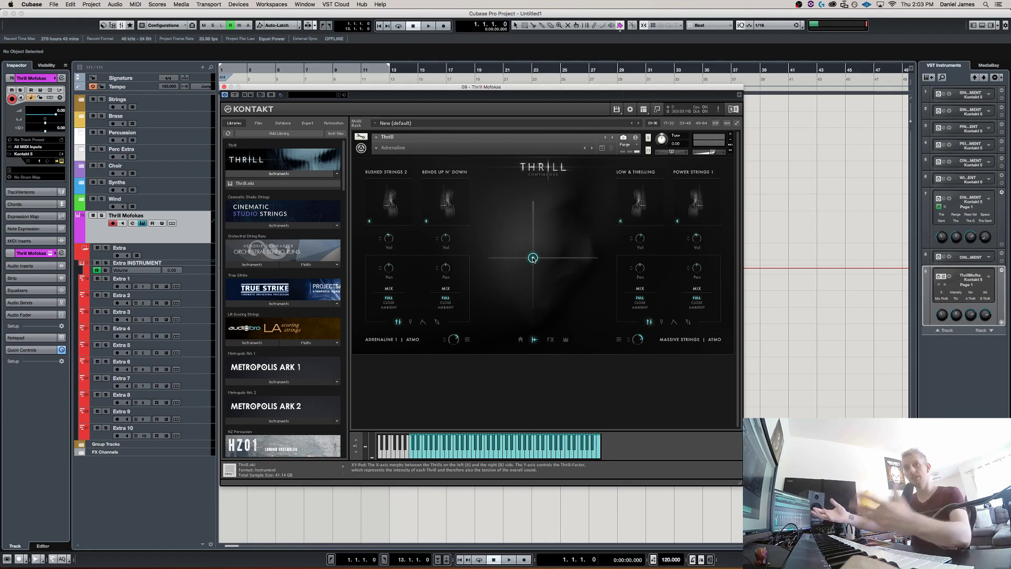
drag(532, 258, 533, 262)
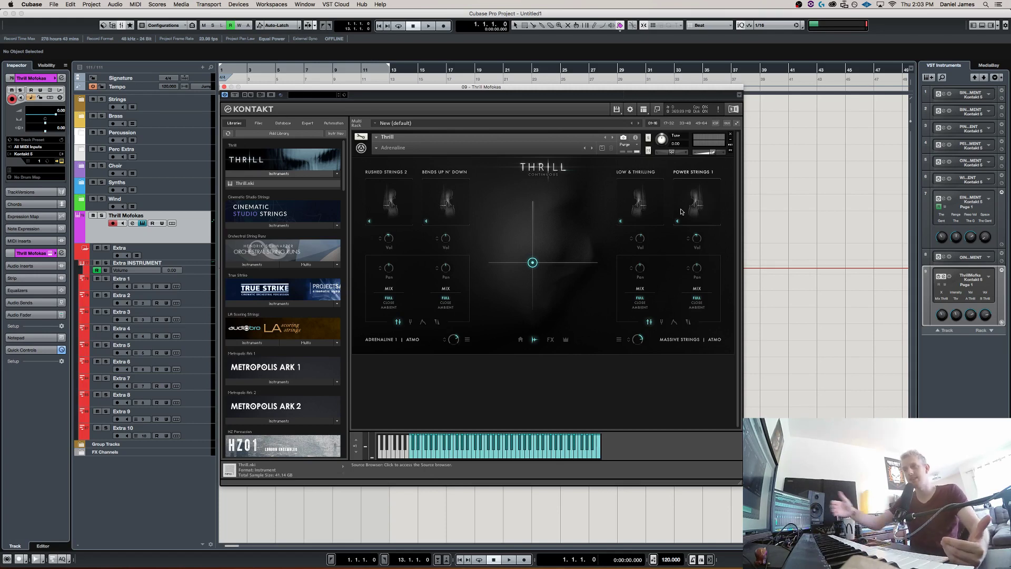
drag(582, 243, 525, 259)
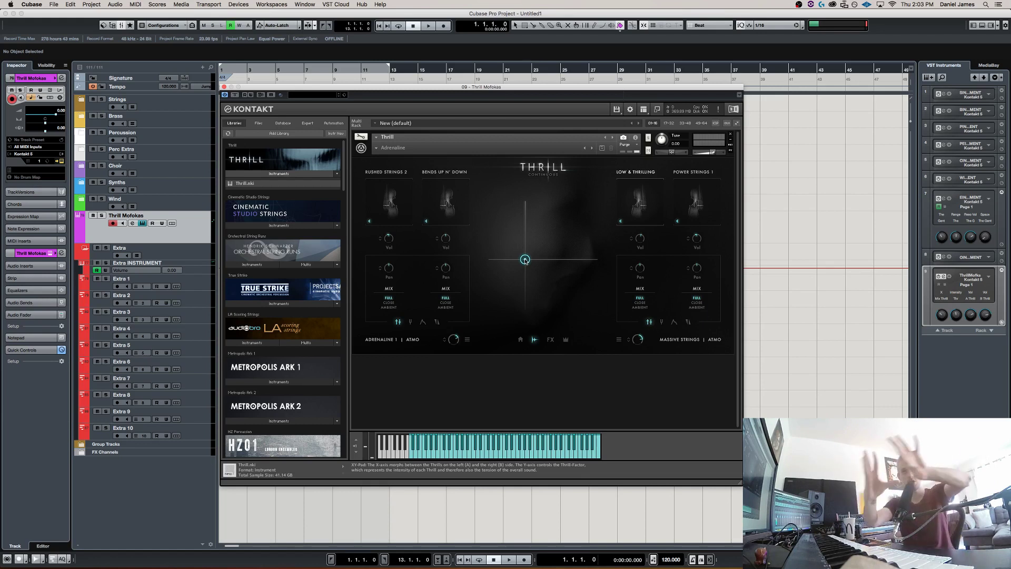
drag(526, 260, 519, 288)
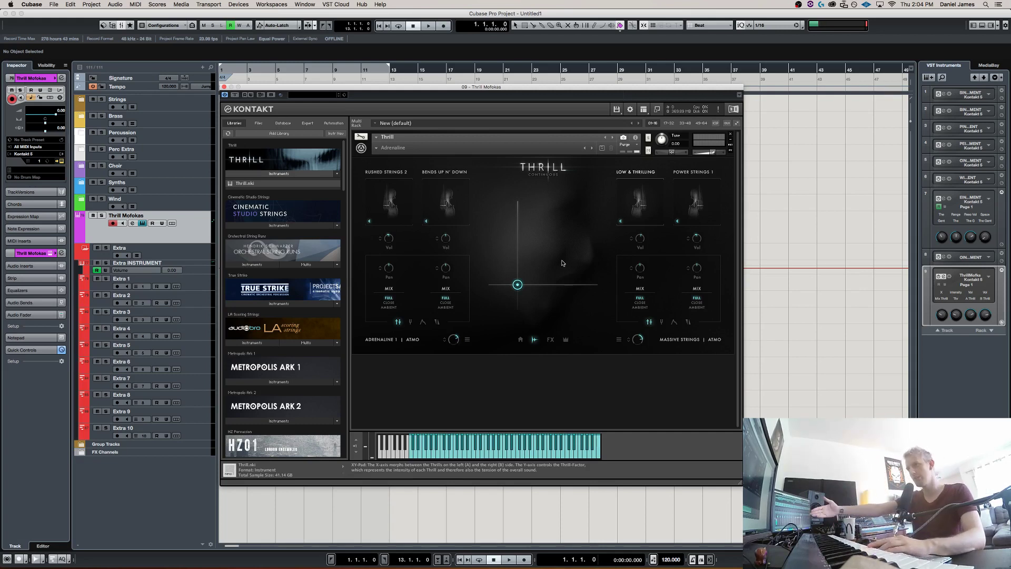
drag(518, 284, 523, 520)
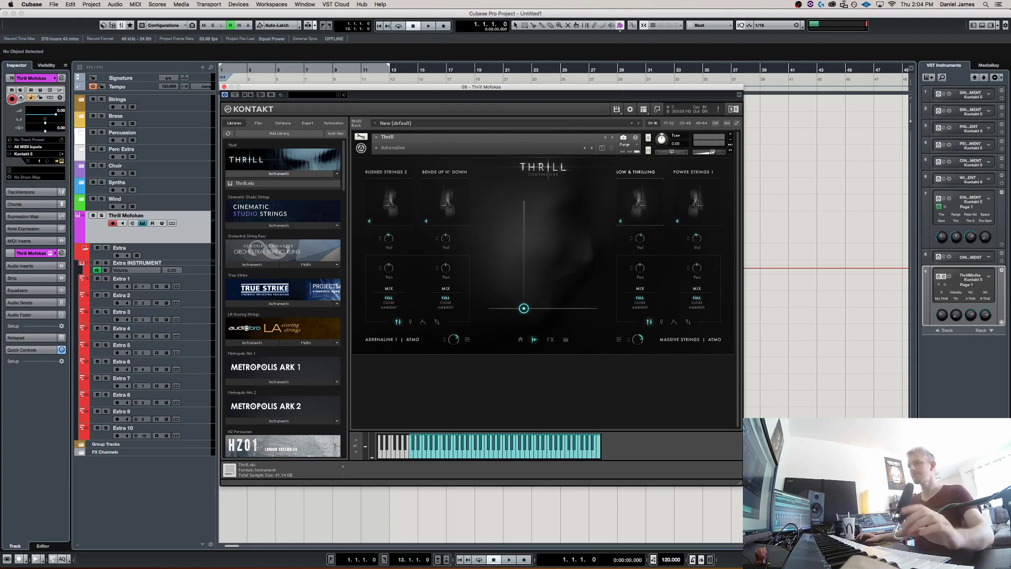
mouse_move(524, 308)
mouse_down()
mouse_move(532, 207)
mouse_move(539, 304)
mouse_move(521, 98)
mouse_move(532, 282)
mouse_move(562, 211)
mouse_move(558, 289)
mouse_move(541, 334)
mouse_move(523, 271)
mouse_move(542, 250)
mouse_move(528, 308)
mouse_up()
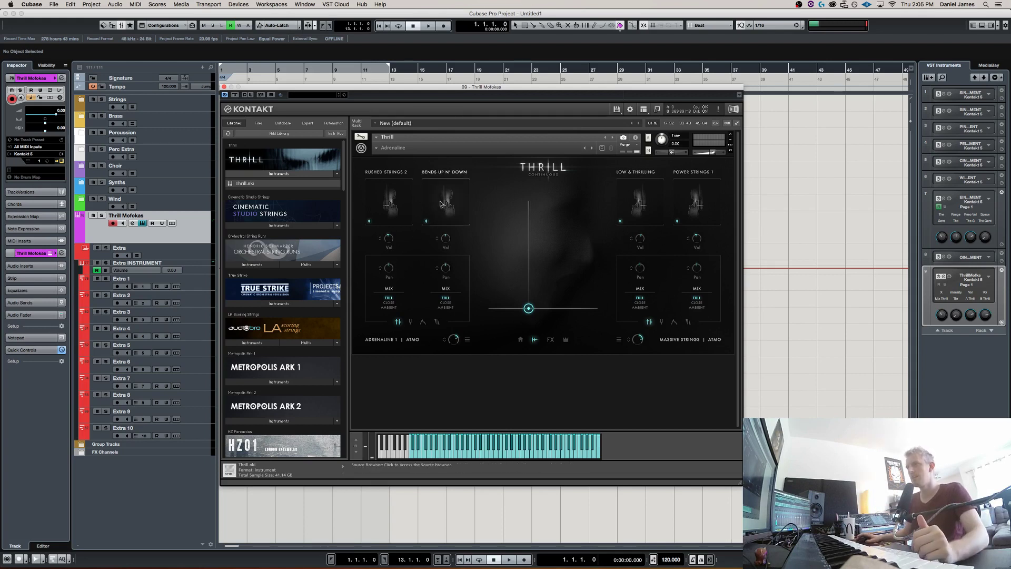
Morph the XY pad fully to Adrenaline 1 and rebalance the volumes of Rushed Strings 2 and Bends Up n' Down.
drag(528, 308, 490, 308)
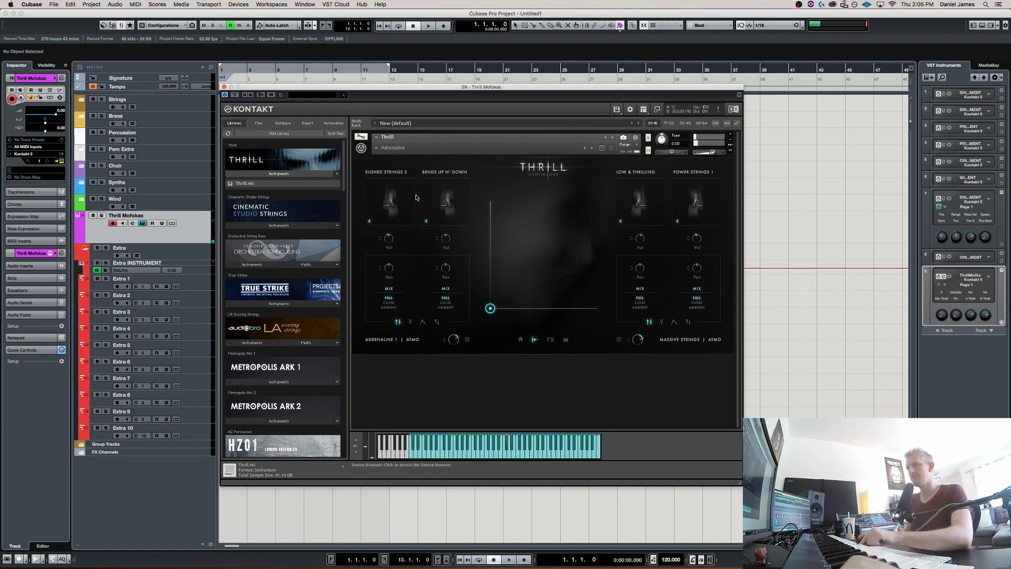
drag(445, 240, 445, 274)
drag(390, 240, 388, 355)
drag(445, 239, 442, 207)
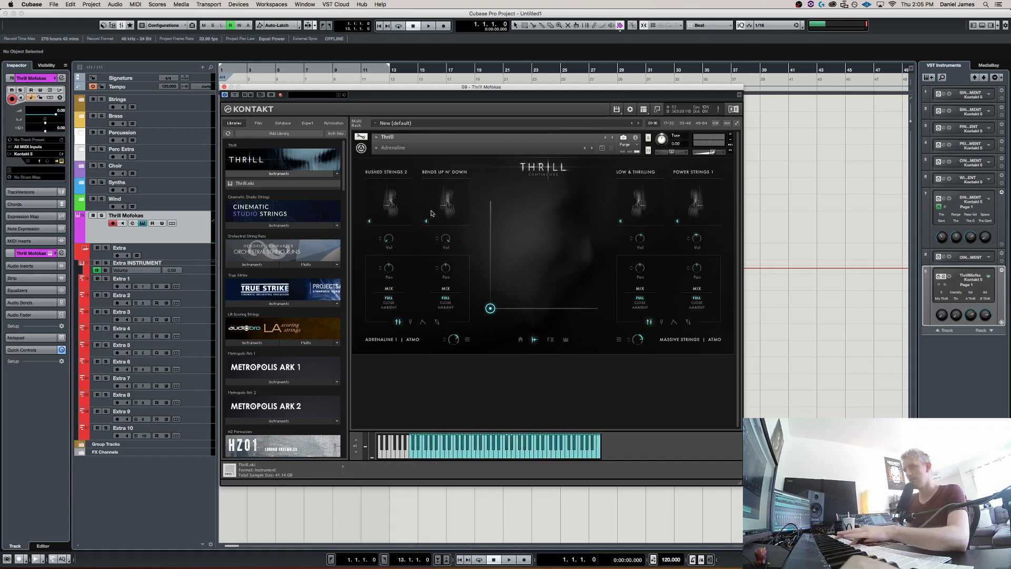
Replace the Bends Up n' Down source with Bow Noise and review the layer and crossfade settings of that source pair.
click(446, 204)
double_click(579, 244)
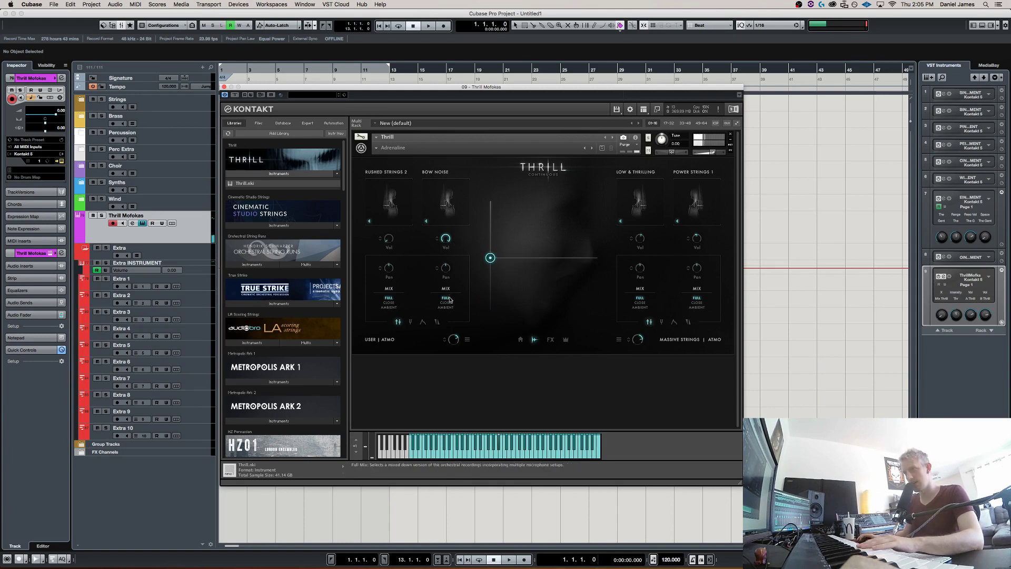
click(413, 322)
click(437, 323)
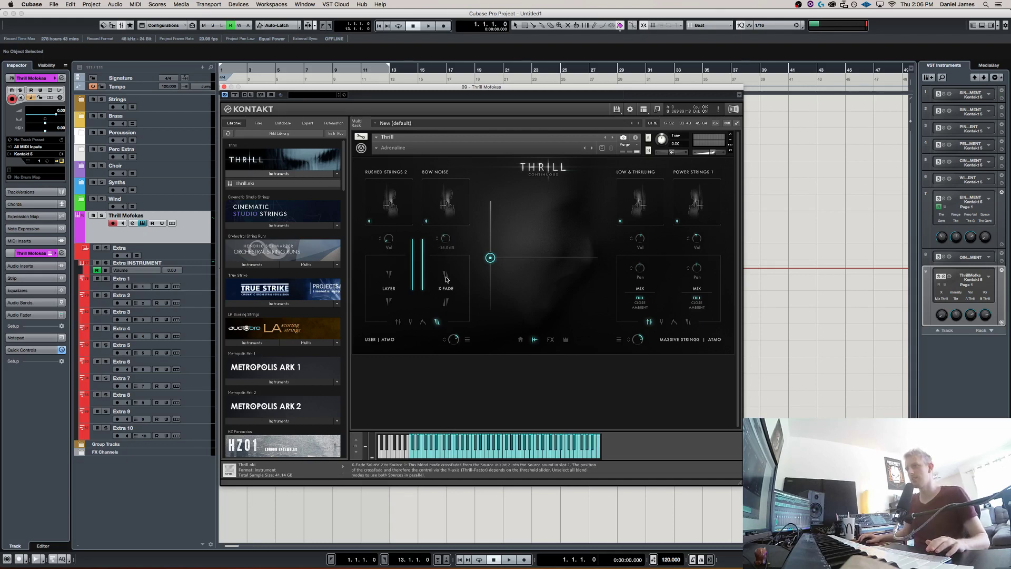
click(398, 322)
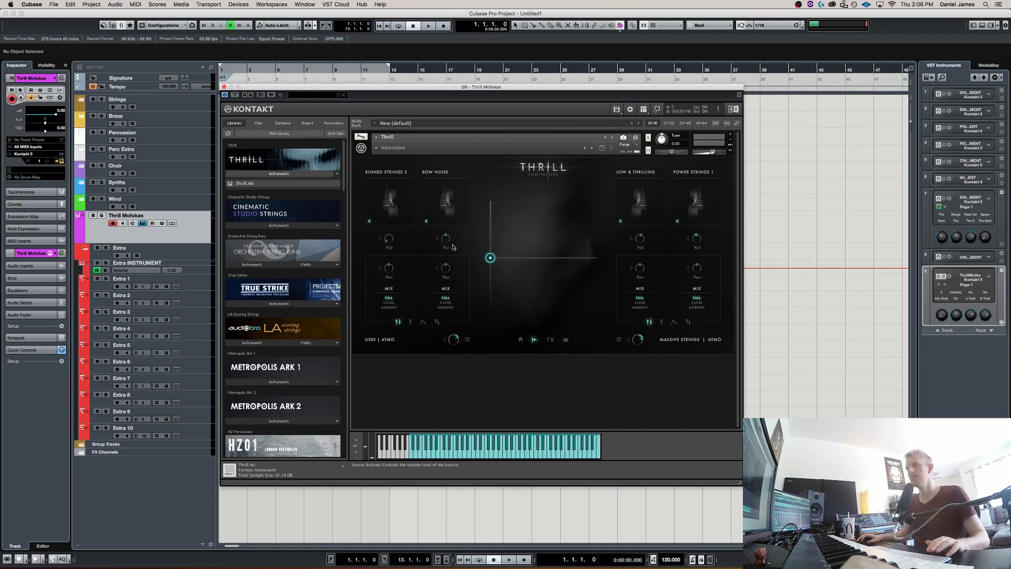
Audition Bow Noise by sweeping the XY pad to maximum intensity and back down to near minimum.
drag(490, 258, 482, 163)
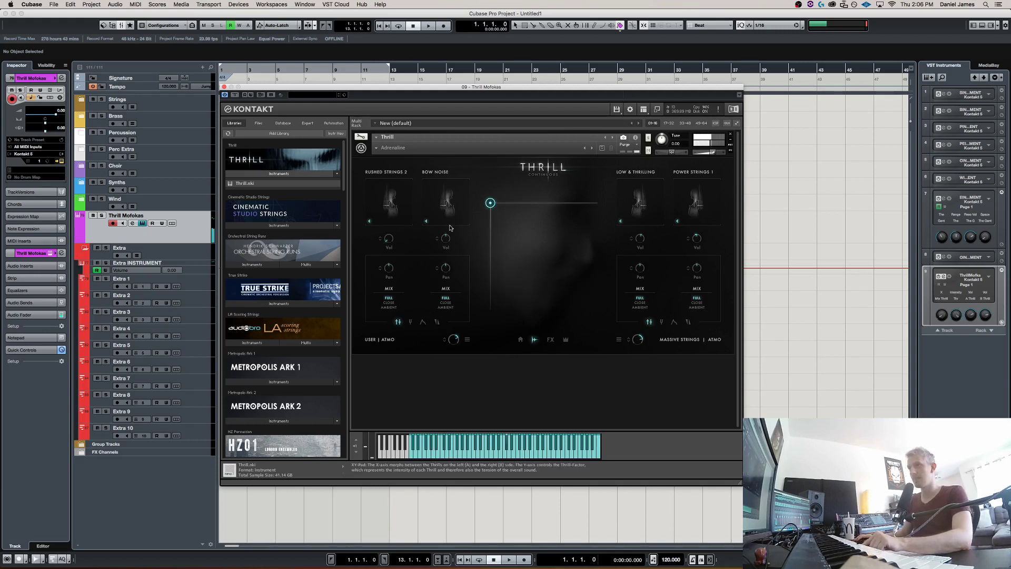
drag(485, 213, 490, 278)
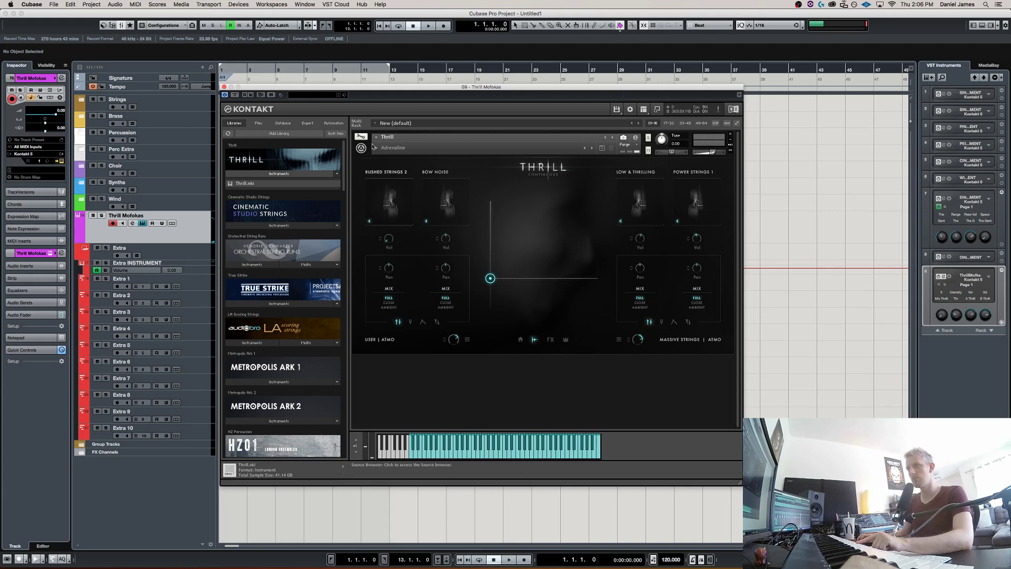
drag(489, 282, 491, 299)
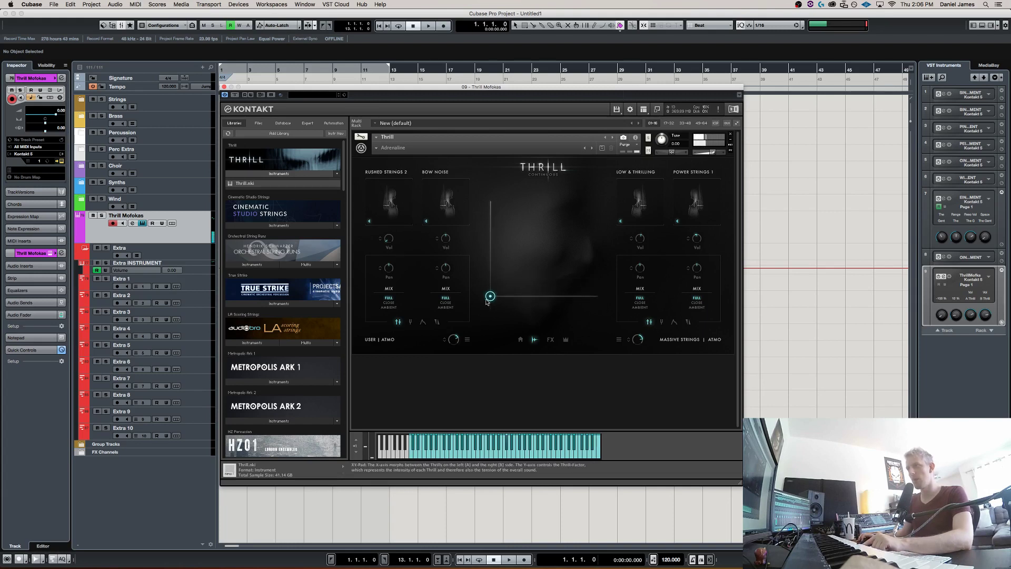
Replace the Bow Noise source with Bow on Bridge 3, filtering the sources by the Strings category and Aggressive character.
click(435, 172)
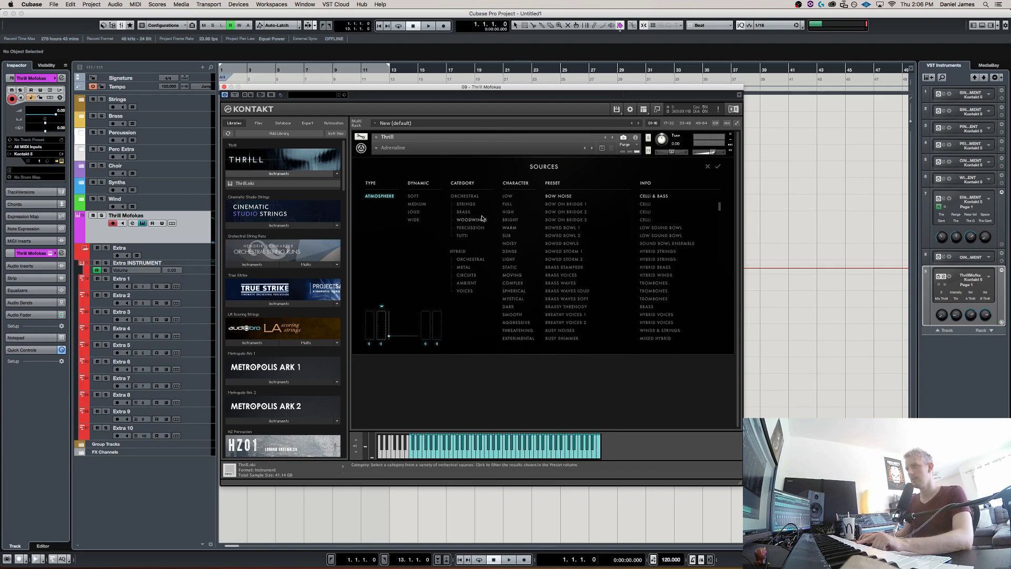
click(466, 205)
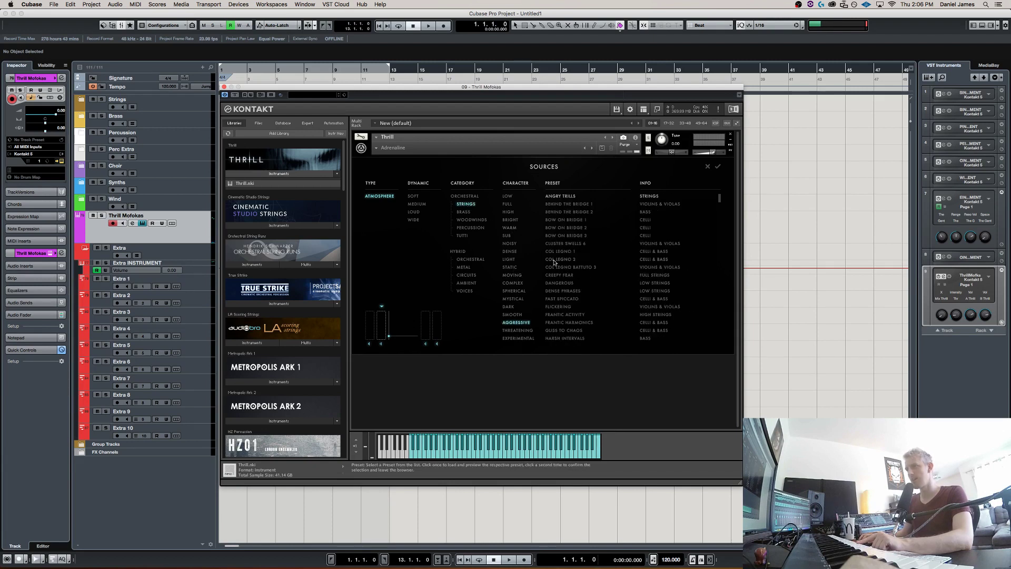
click(562, 237)
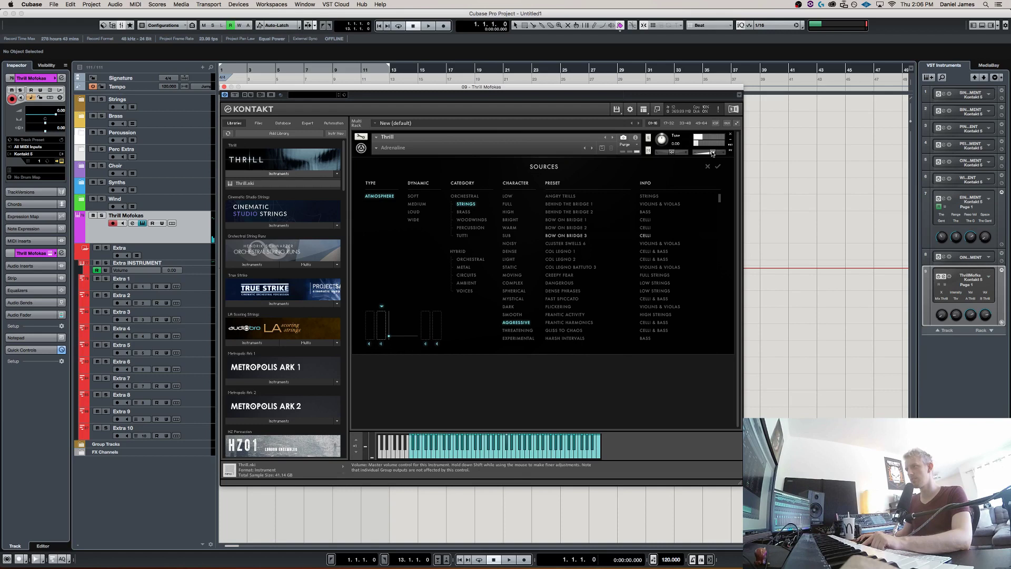
click(561, 236)
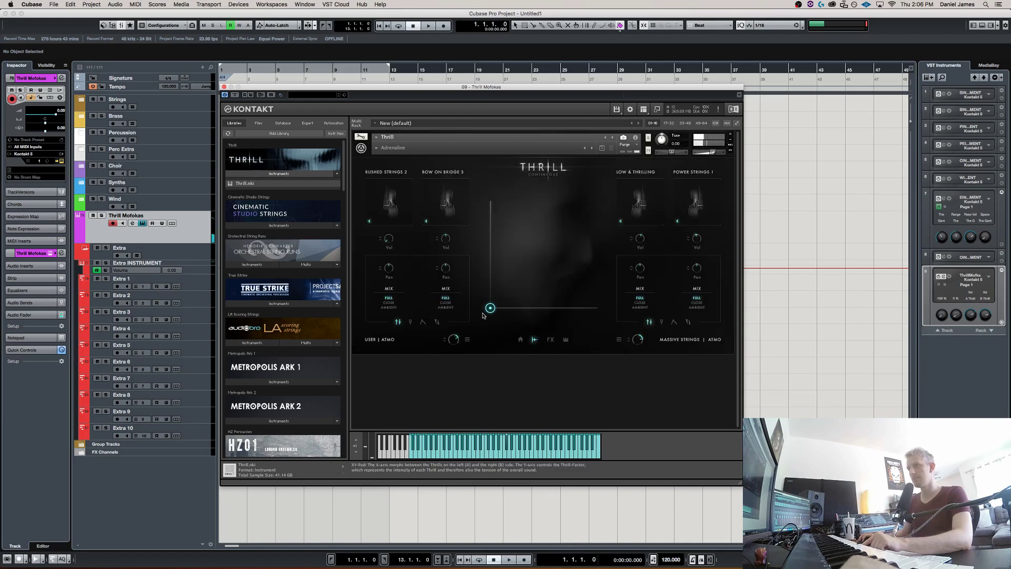
Adjust the Y-modulation amount on Rushed Strings 2's volume and sweep the XY pad up to near maximum intensity.
mouse_move(445, 238)
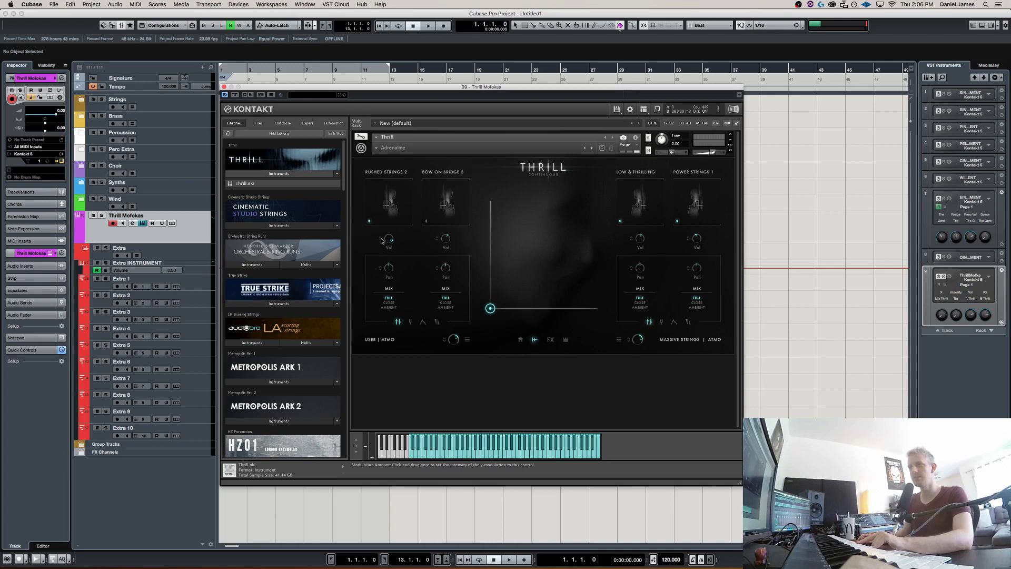
drag(382, 229, 385, 341)
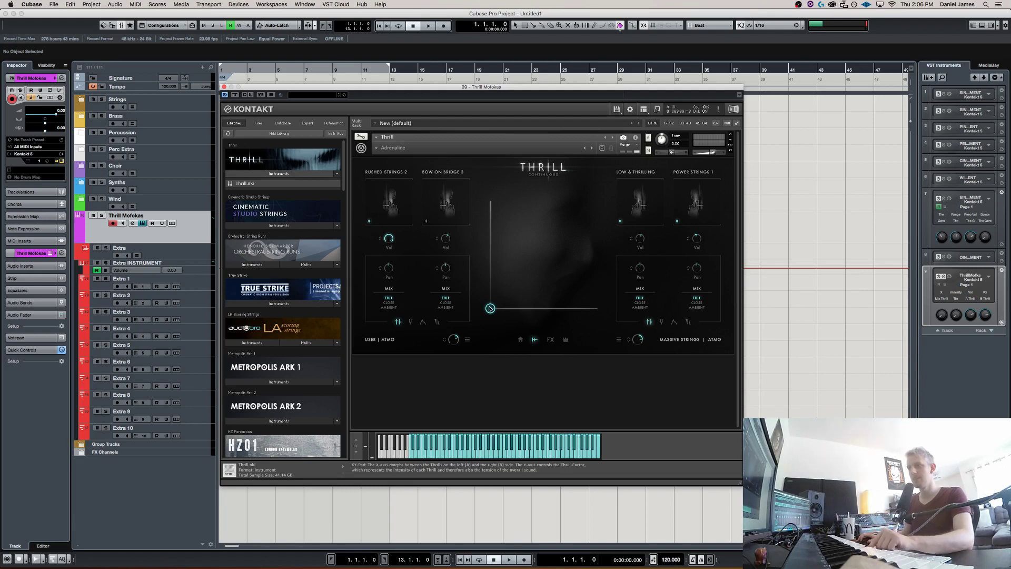
drag(495, 305, 456, 187)
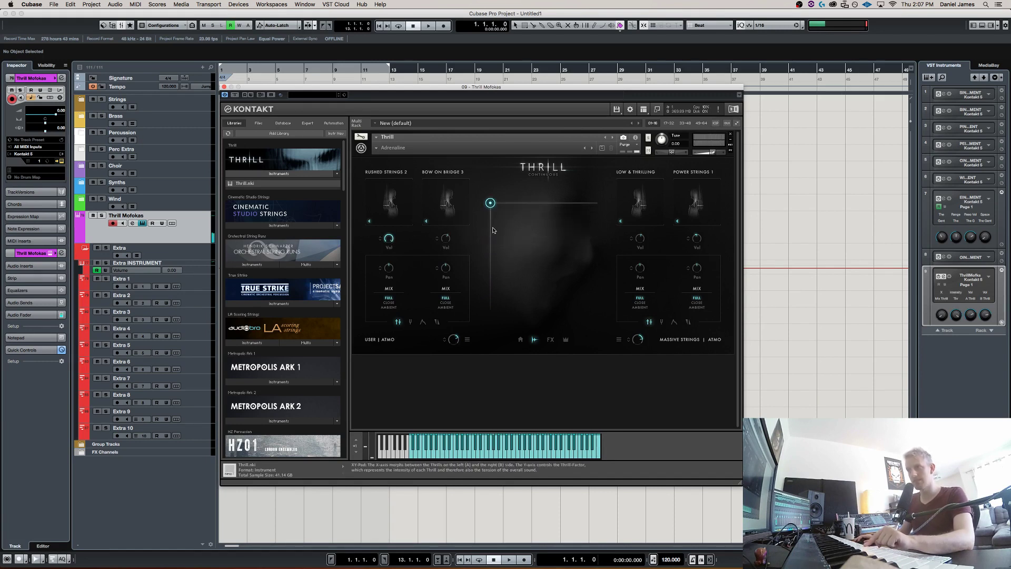
mouse_move(491, 206)
mouse_down()
mouse_move(471, 206)
mouse_move(485, 205)
mouse_up()
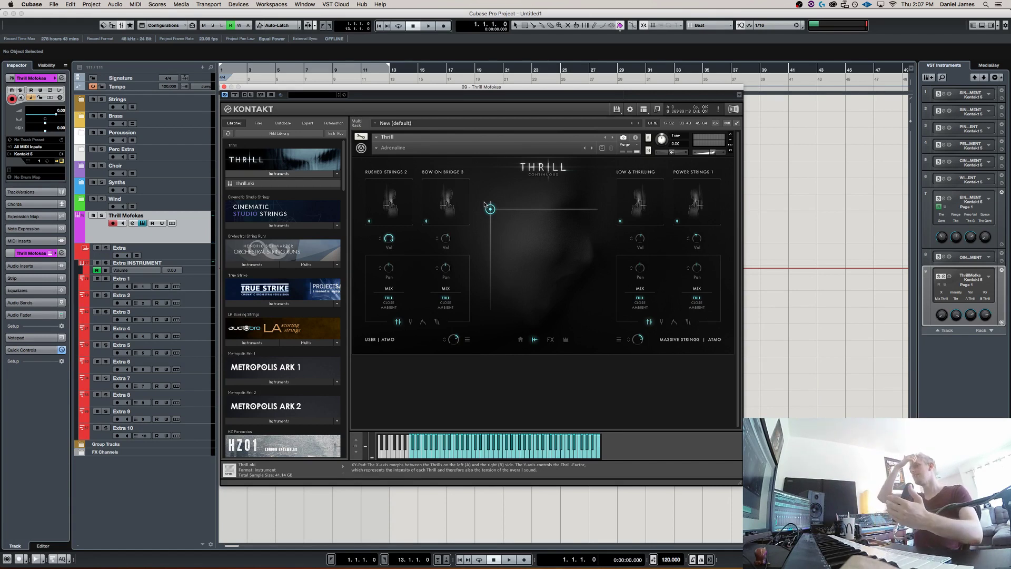
Adjust the pan position of Rushed Strings 2 and the Y-modulation amount applied to it.
drag(486, 209, 465, 208)
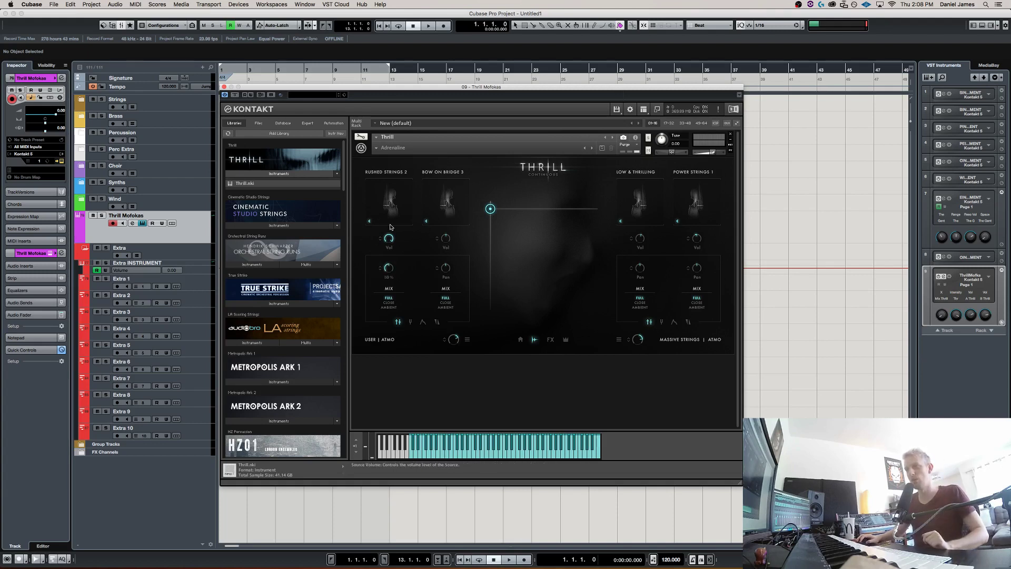
drag(389, 267, 385, 284)
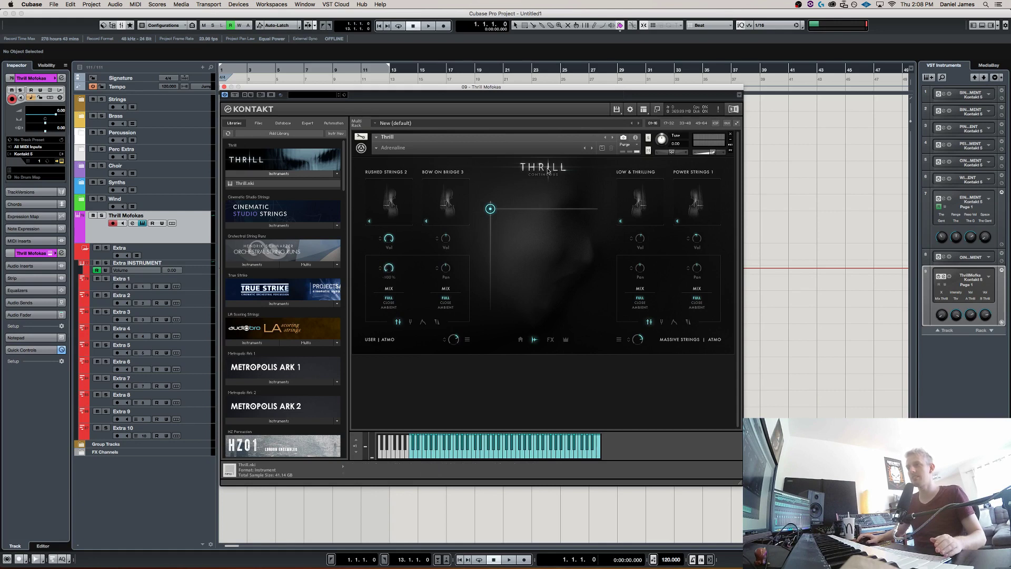
drag(388, 268, 400, 219)
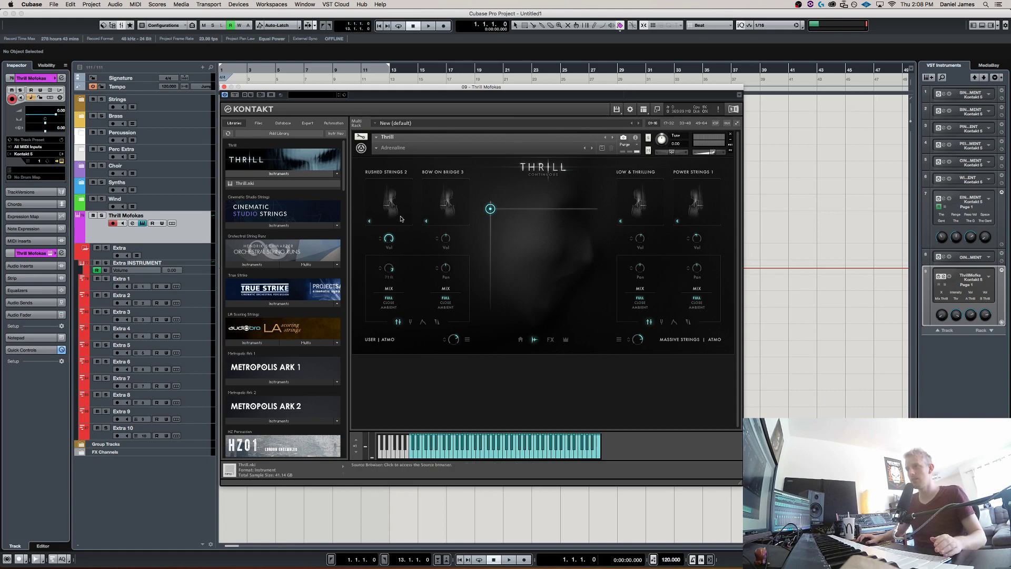
drag(382, 270, 399, 270)
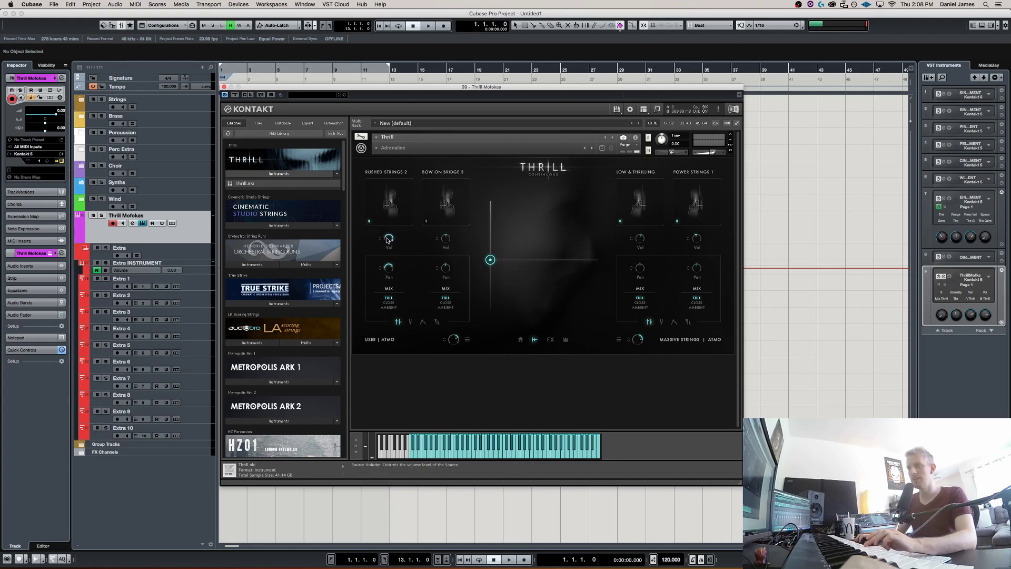
Audition the modulated panning by moving the XY pad to minimum intensity, up past the middle and back down to low intensity.
drag(483, 265, 484, 315)
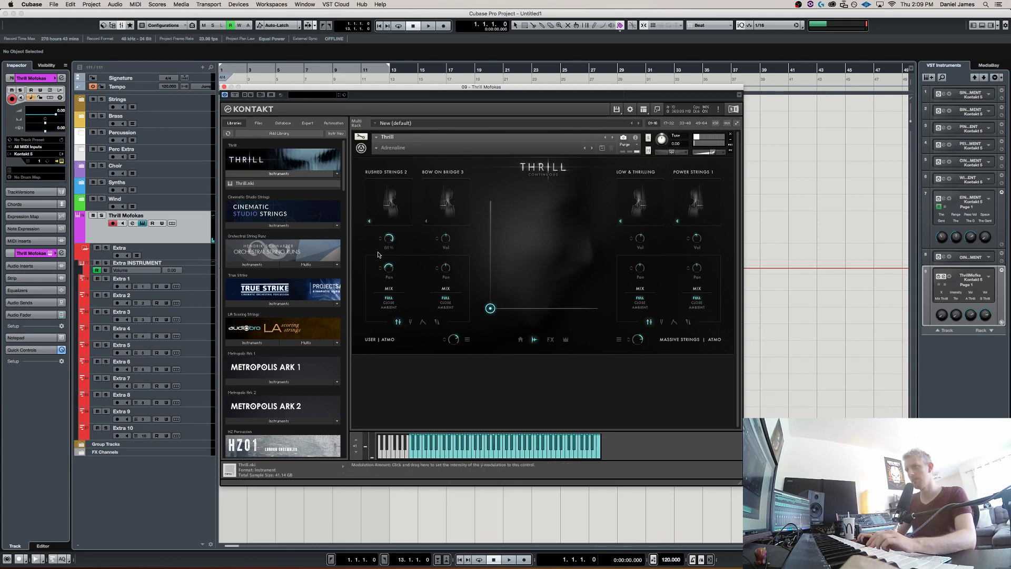
drag(484, 310, 485, 286)
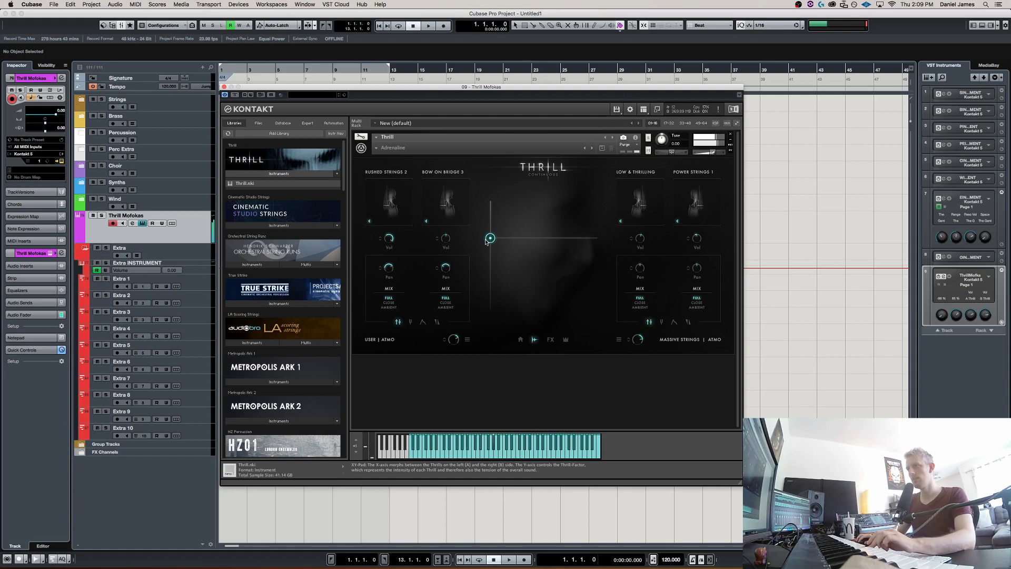
drag(482, 267, 480, 305)
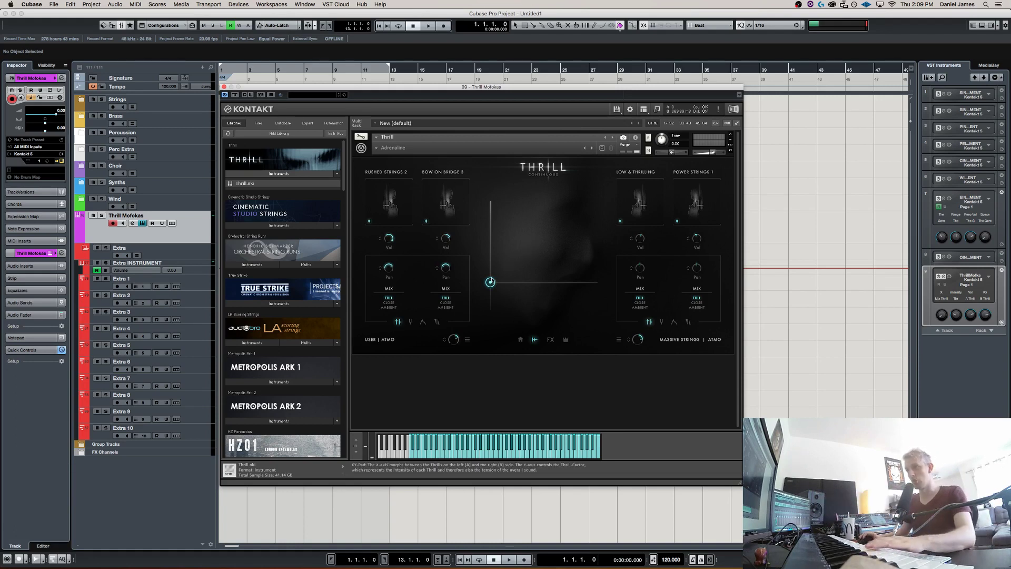
Display the pitch settings for the Rushed Strings 2 pair, adjust that source's pitch Y-modulation and sweep the XY pad to maximum intensity.
click(410, 322)
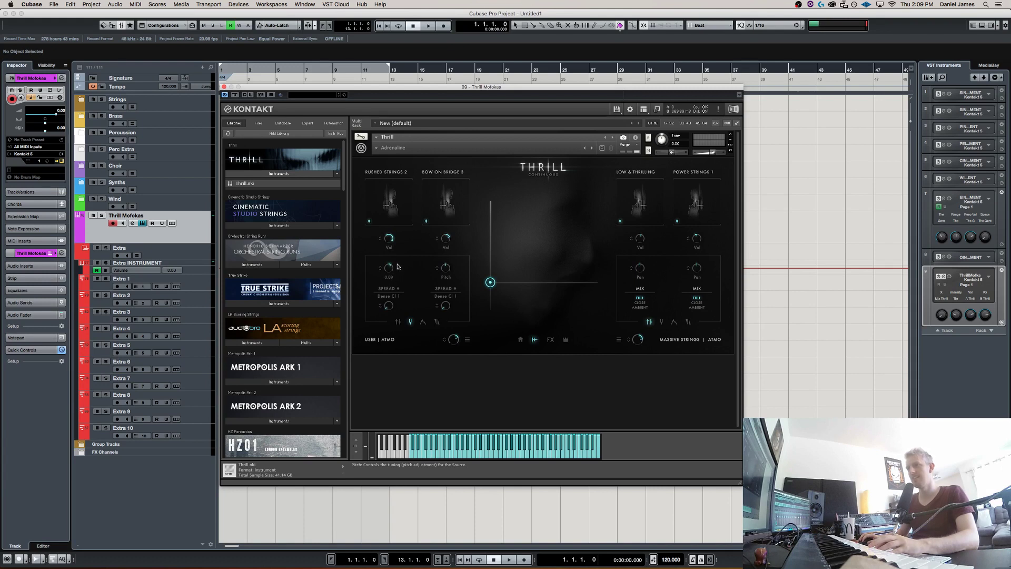
scroll(398, 266, up, 2)
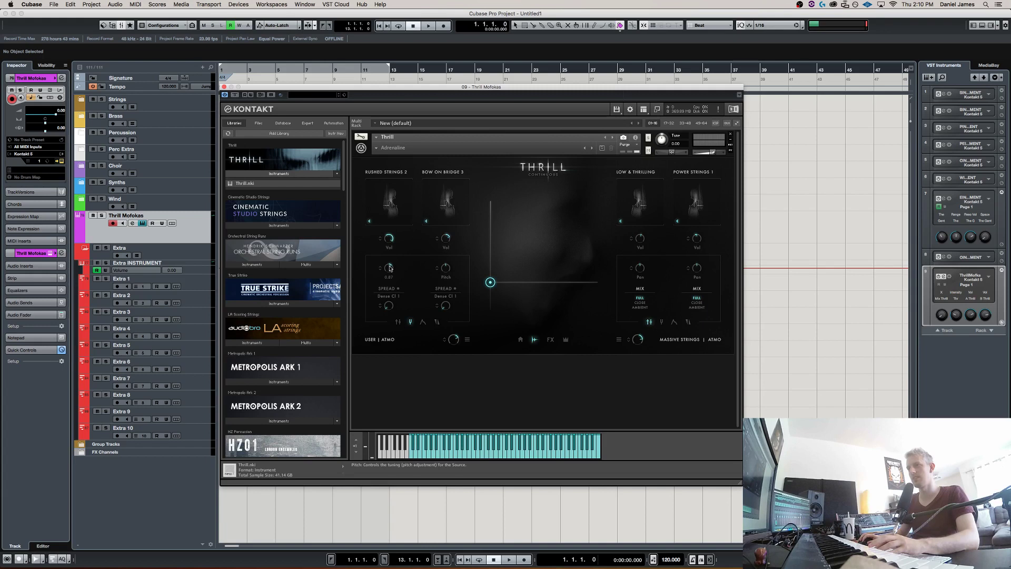
drag(382, 263, 382, 252)
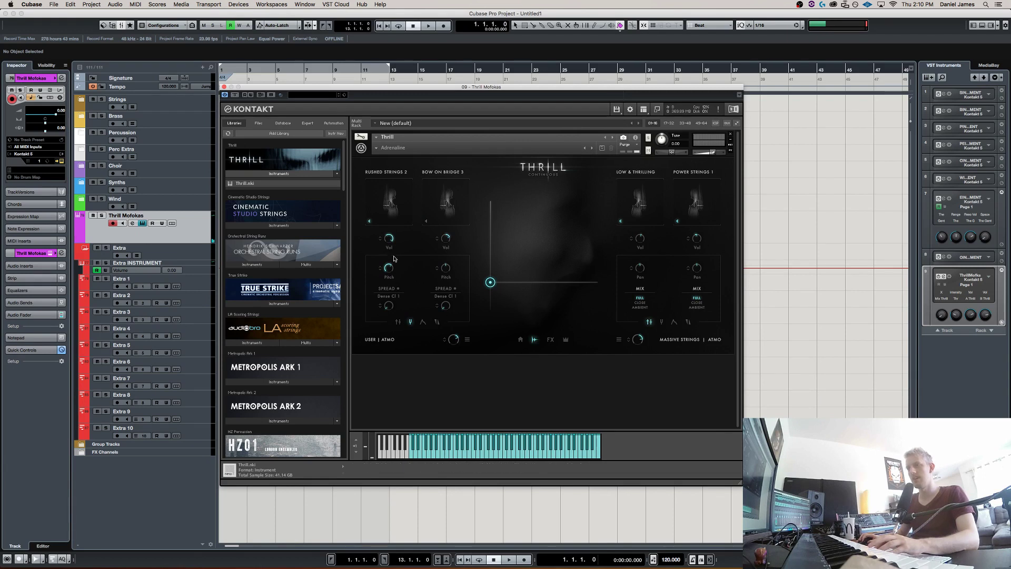
drag(493, 284, 462, 184)
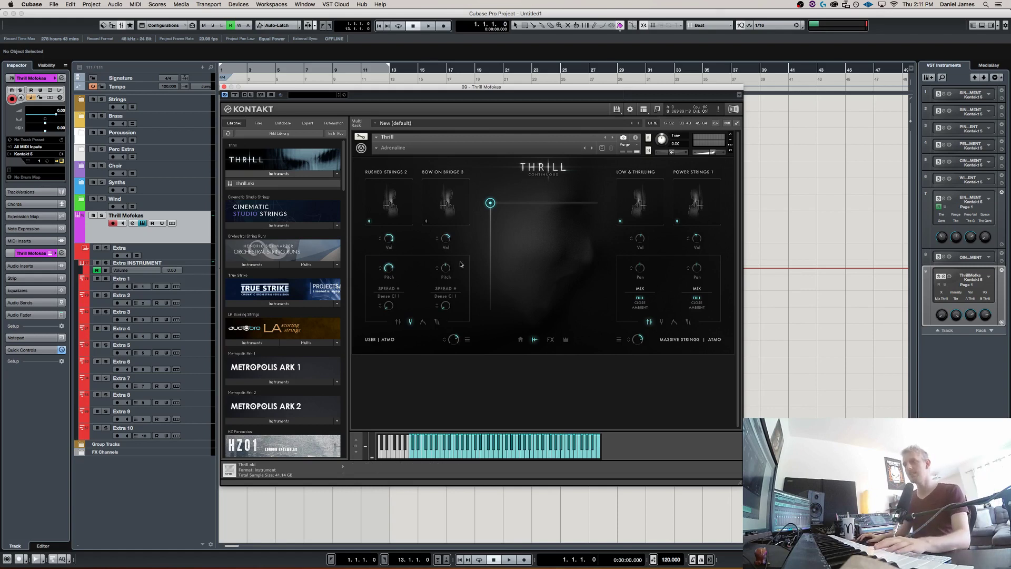
Adjust the pitch Y-modulation of Bow on Bridge 3 and audition it with XY pad sweeps up to maximum intensity.
mouse_move(490, 203)
mouse_down()
mouse_move(488, 310)
mouse_move(477, 203)
mouse_up()
drag(437, 268, 437, 258)
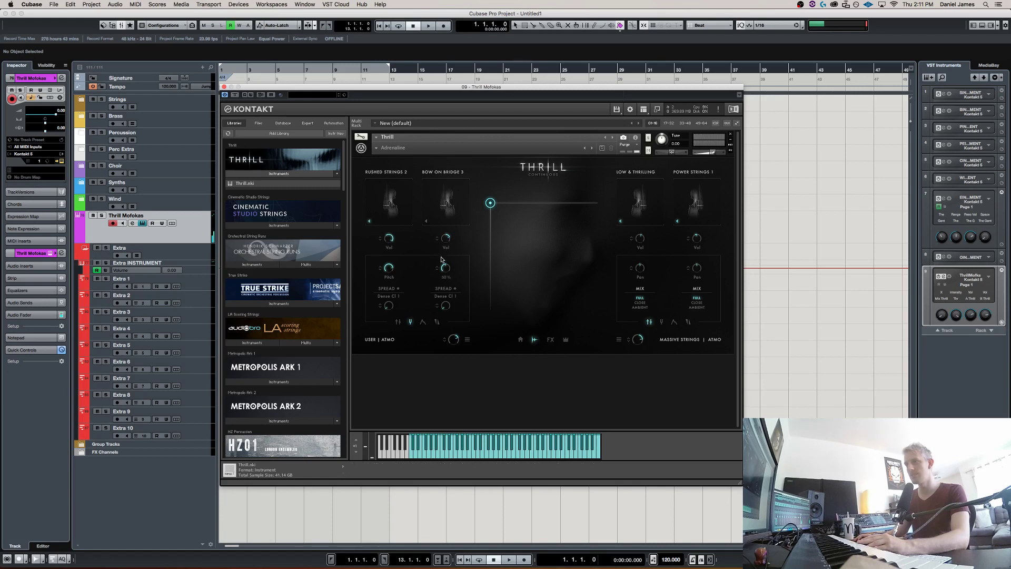
drag(445, 260, 450, 266)
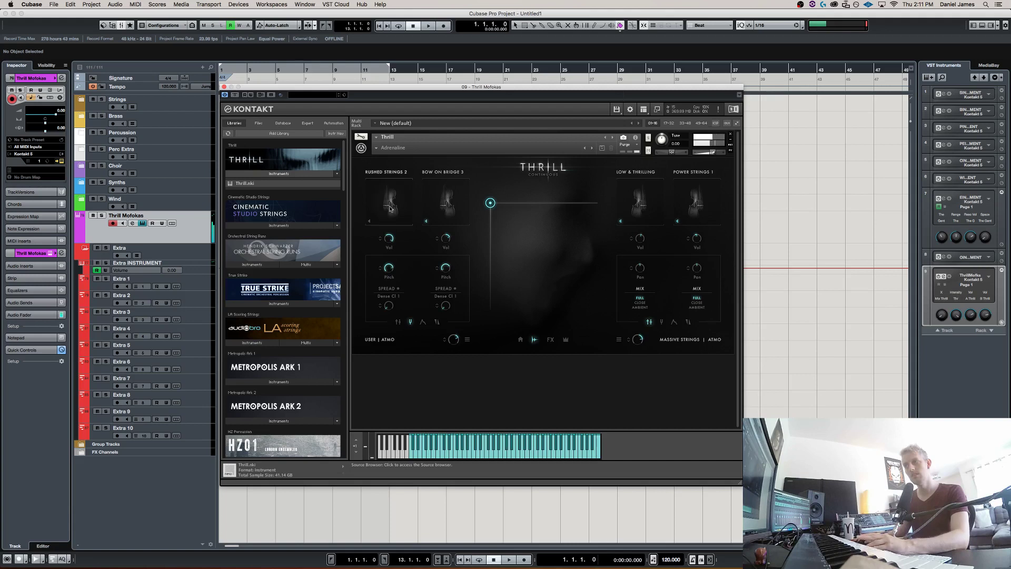
drag(491, 203, 431, 187)
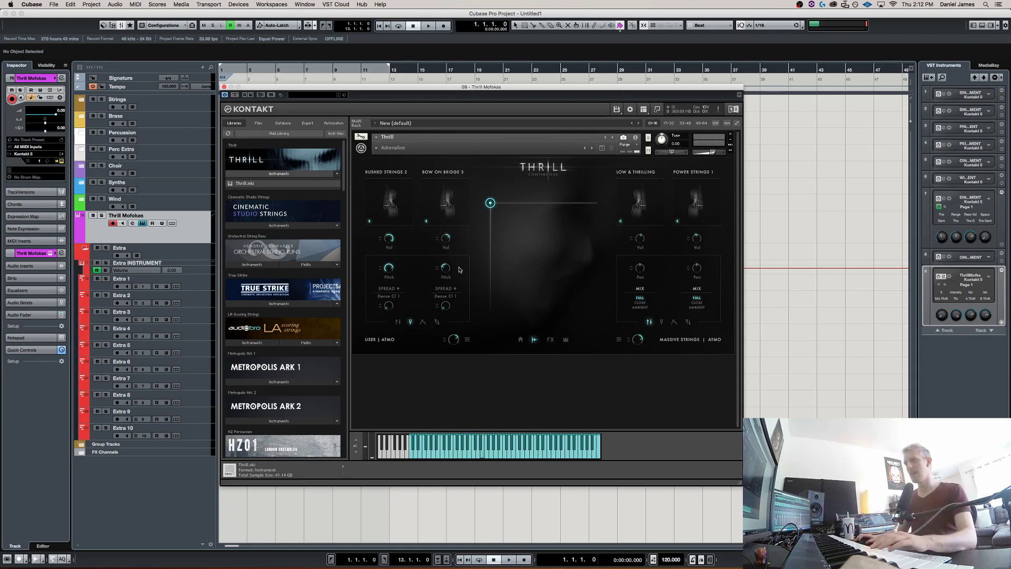
drag(482, 241, 456, 203)
Enable Spread on Rushed Strings 2, raise the spread volume to 100 % and try the High Voices preset.
click(397, 289)
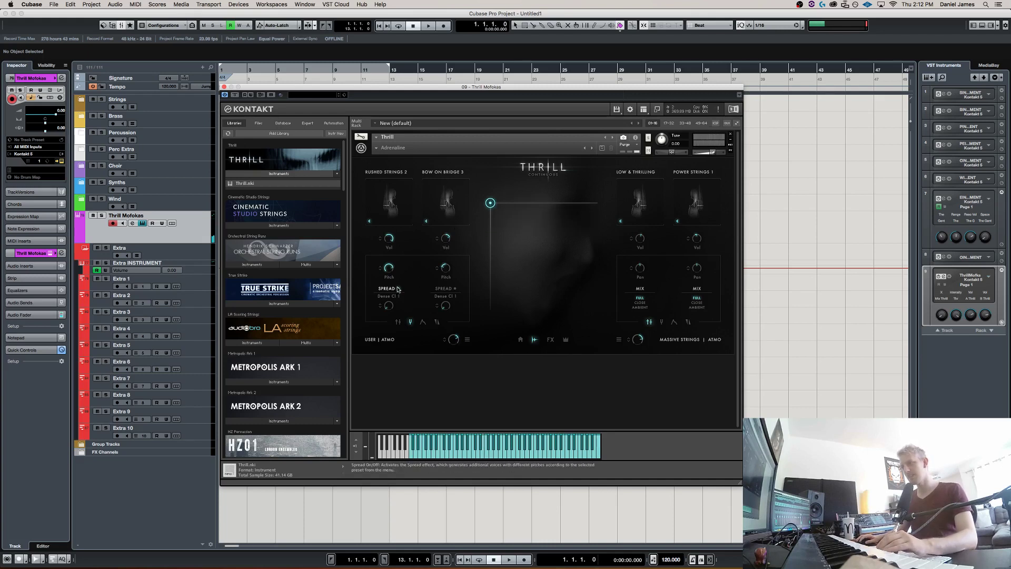
drag(389, 306, 389, 298)
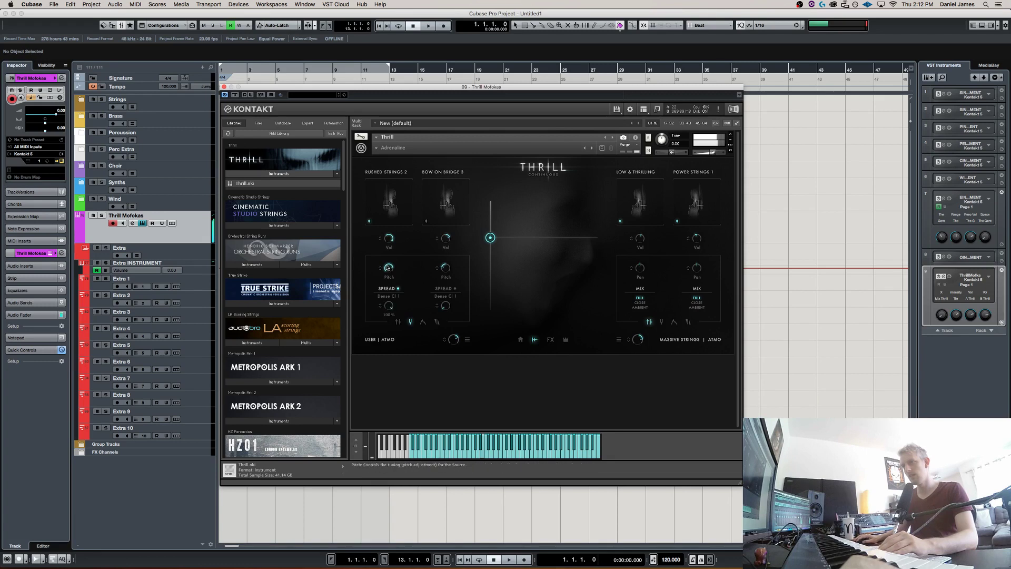
click(393, 297)
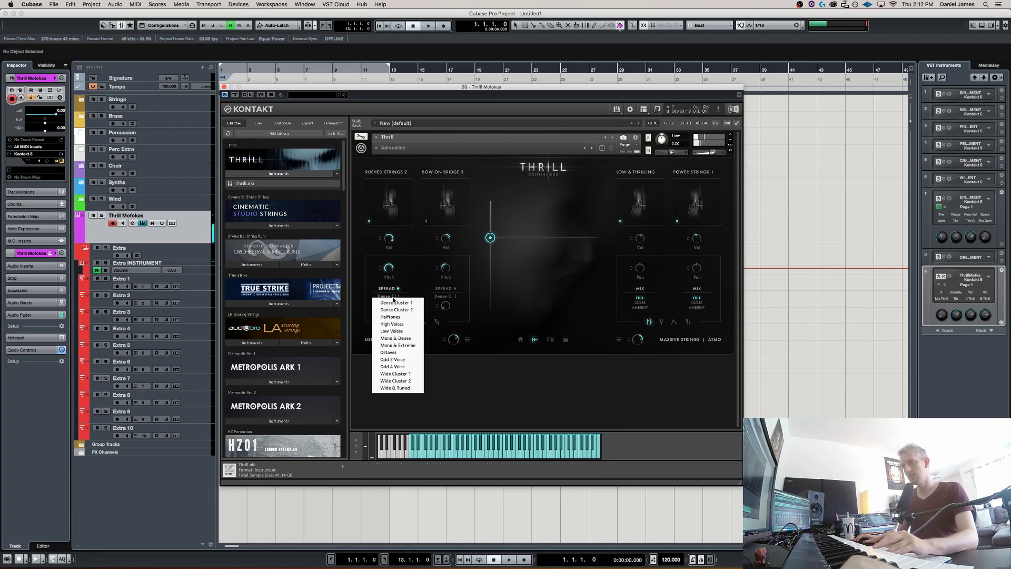
click(406, 324)
drag(389, 305, 390, 329)
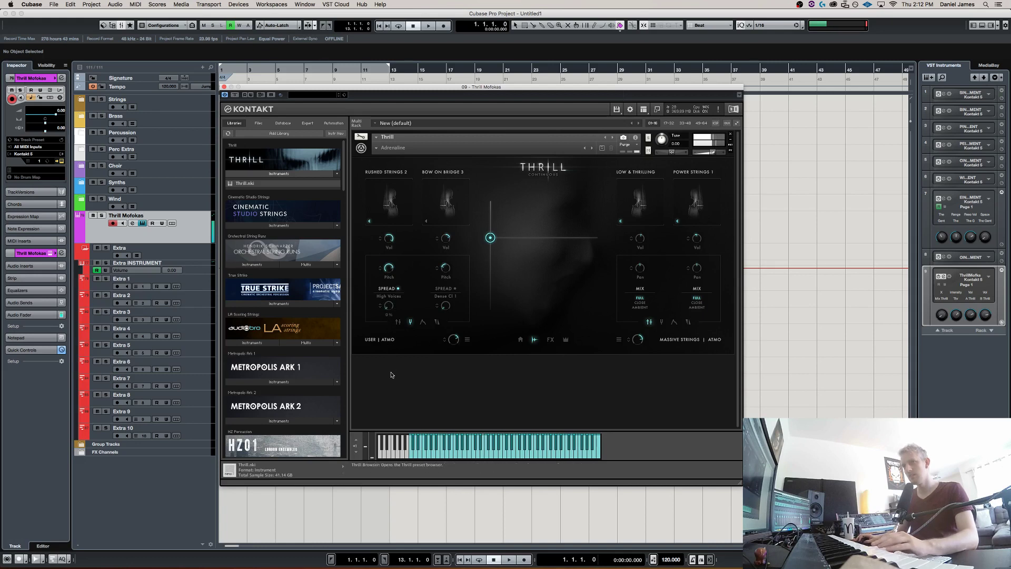
Try the Octaves, Wide Cluster 1 and Odd 2 Voice spread presets on Rushed Strings 2 at different spread volumes.
click(392, 297)
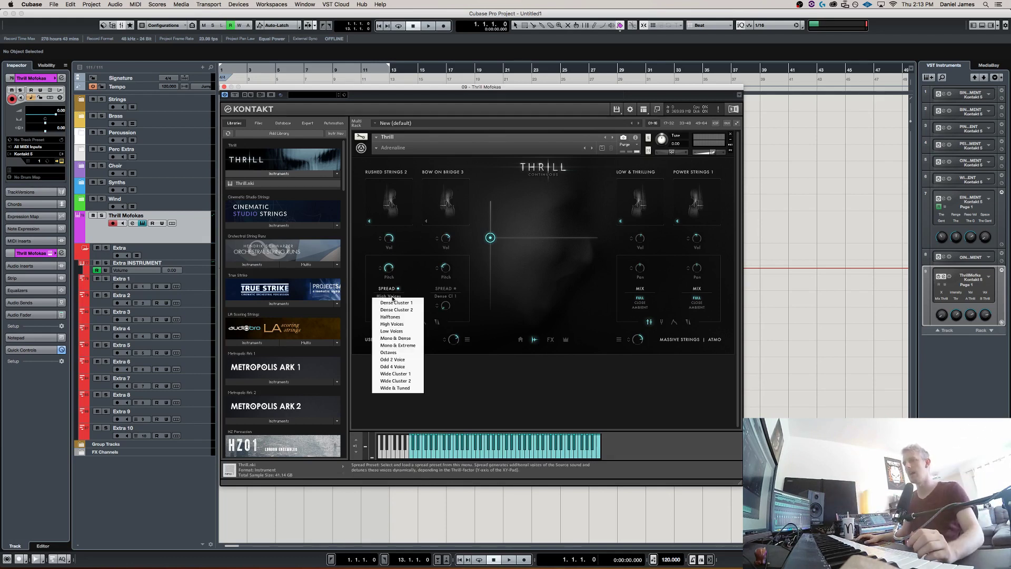
click(405, 352)
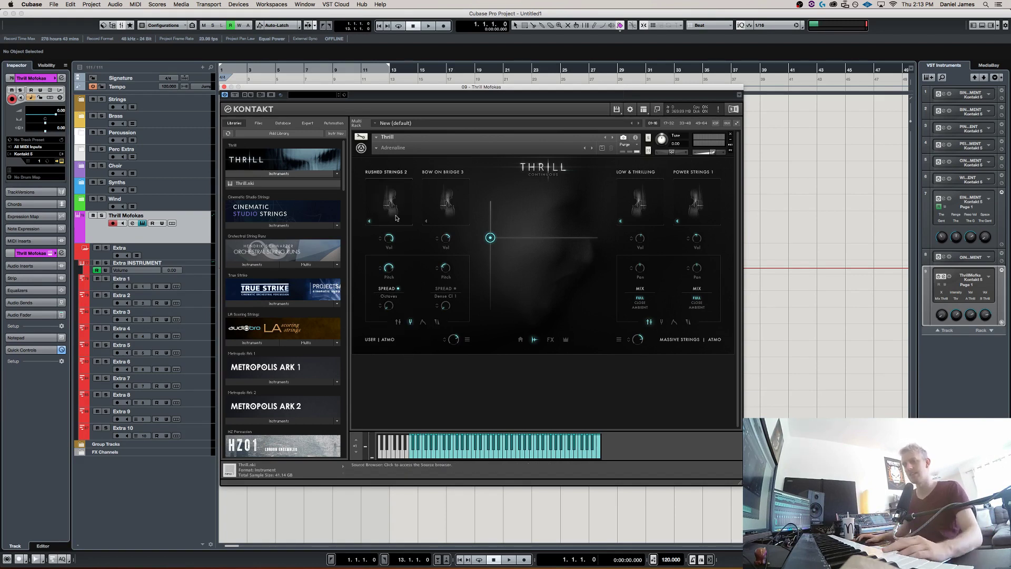
drag(392, 307, 392, 285)
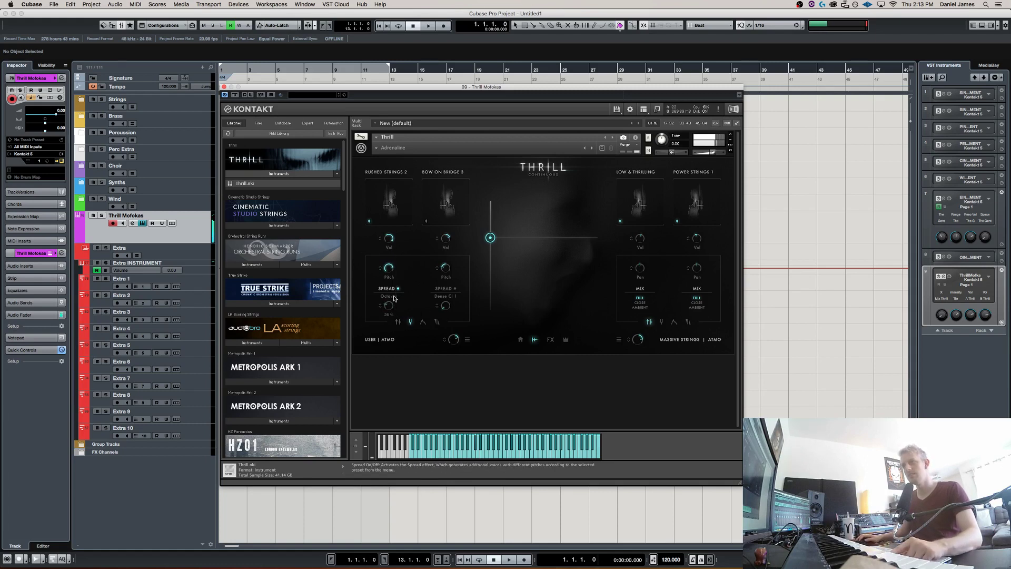
click(389, 296)
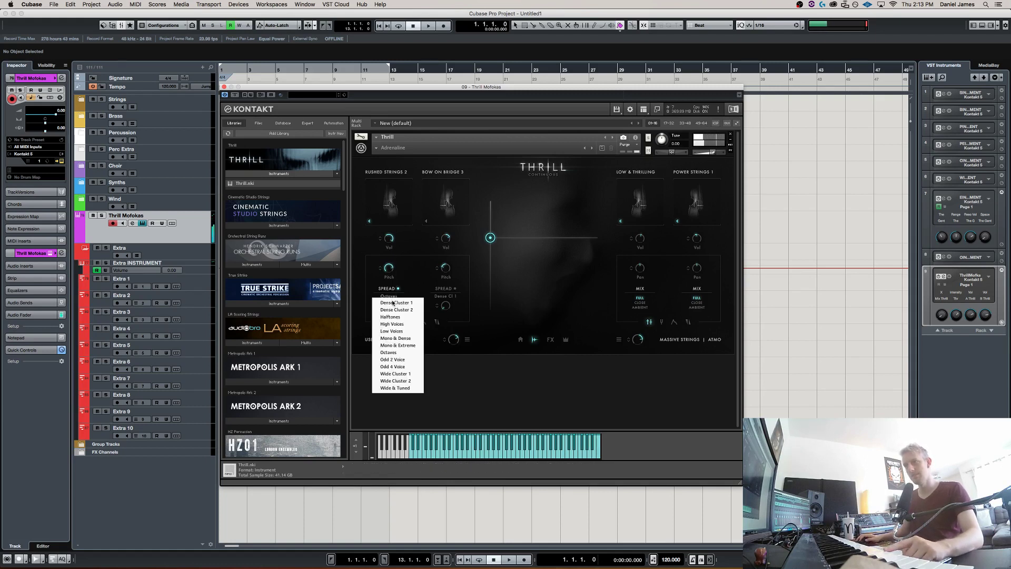
click(404, 374)
drag(390, 286, 392, 271)
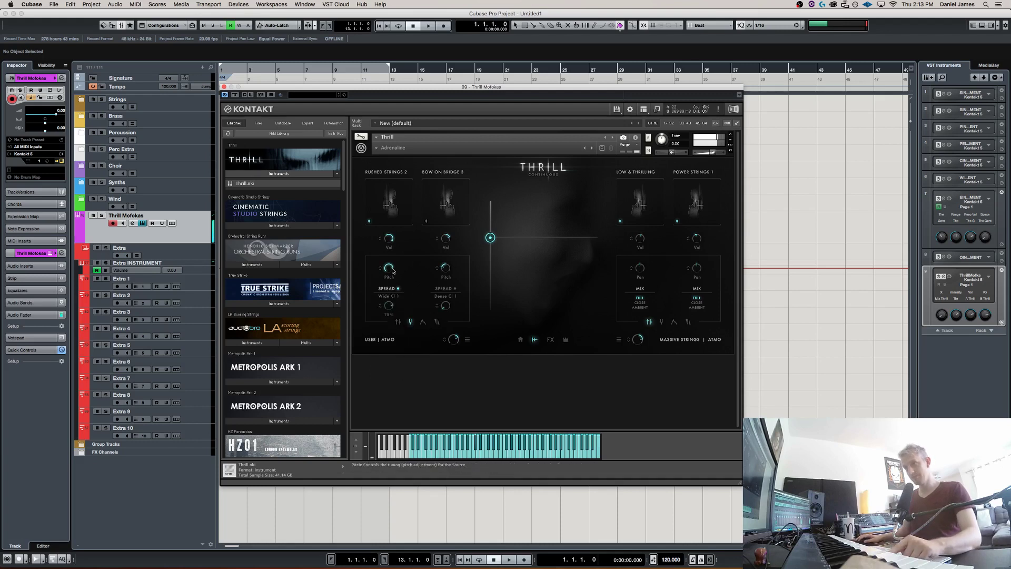
click(389, 296)
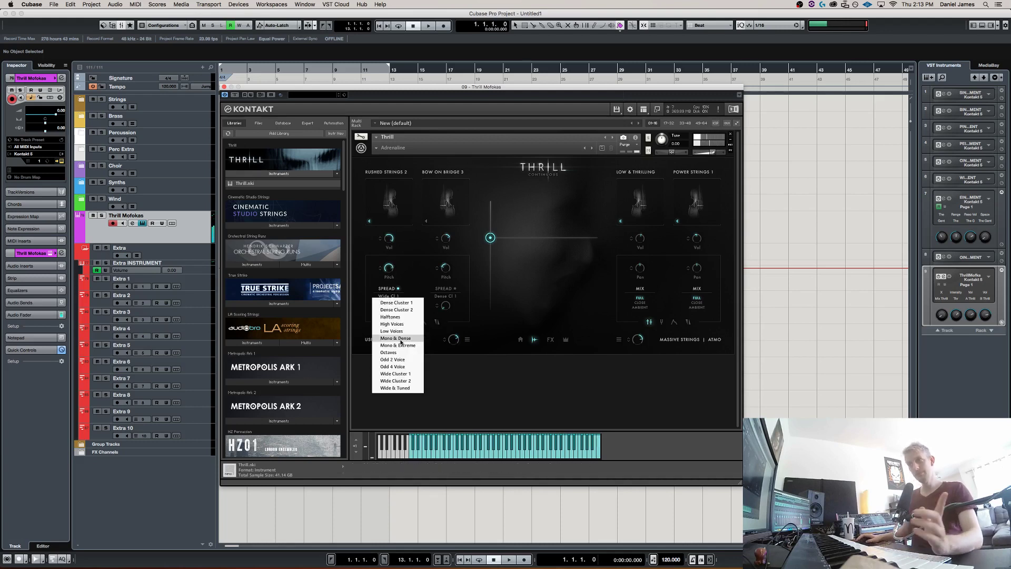
click(404, 360)
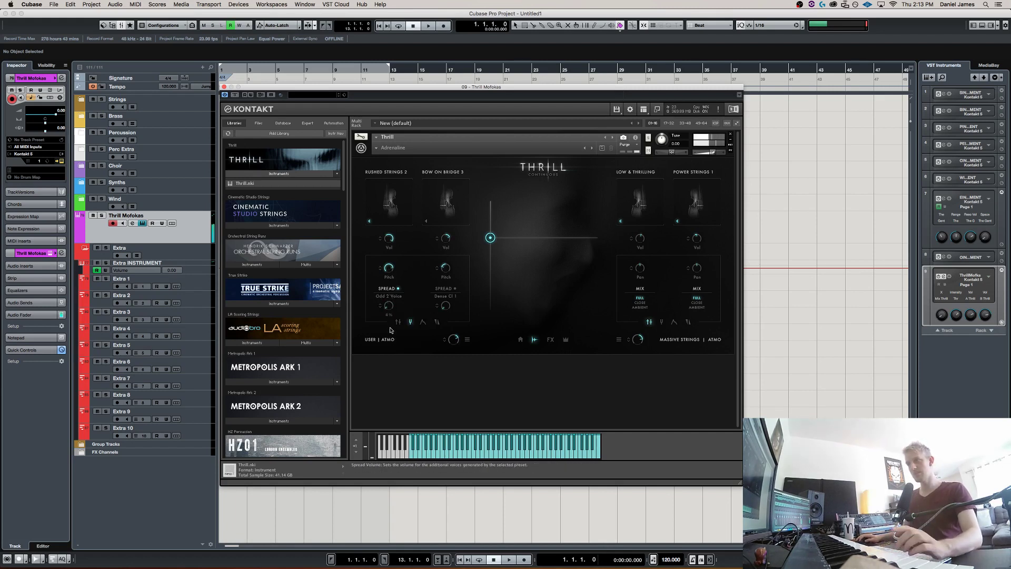
Set the spread preset of Rushed Strings 2 to Mono & Extreme, comparing it with High Voices.
click(388, 296)
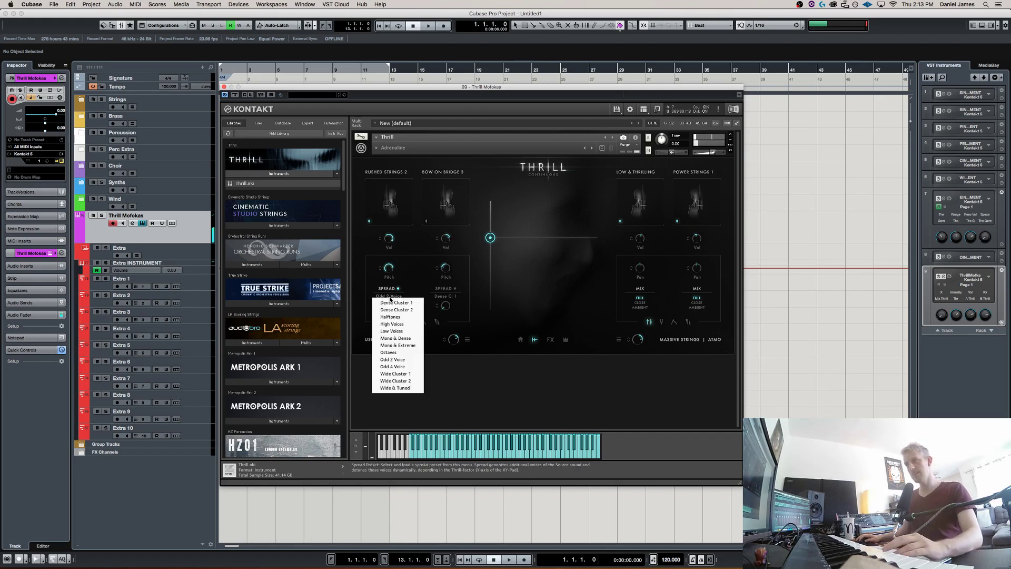
click(410, 345)
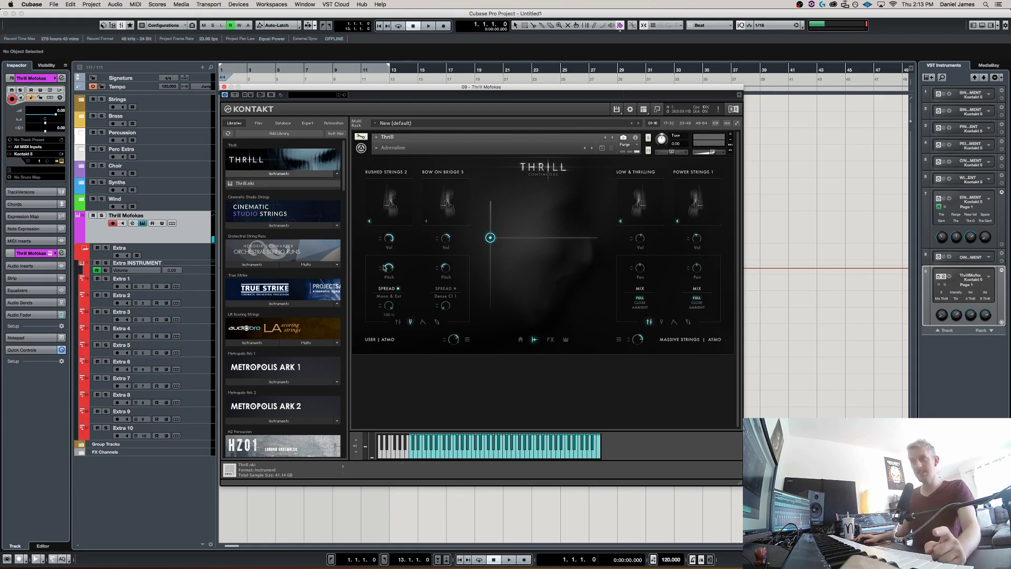
click(388, 296)
click(389, 320)
click(386, 298)
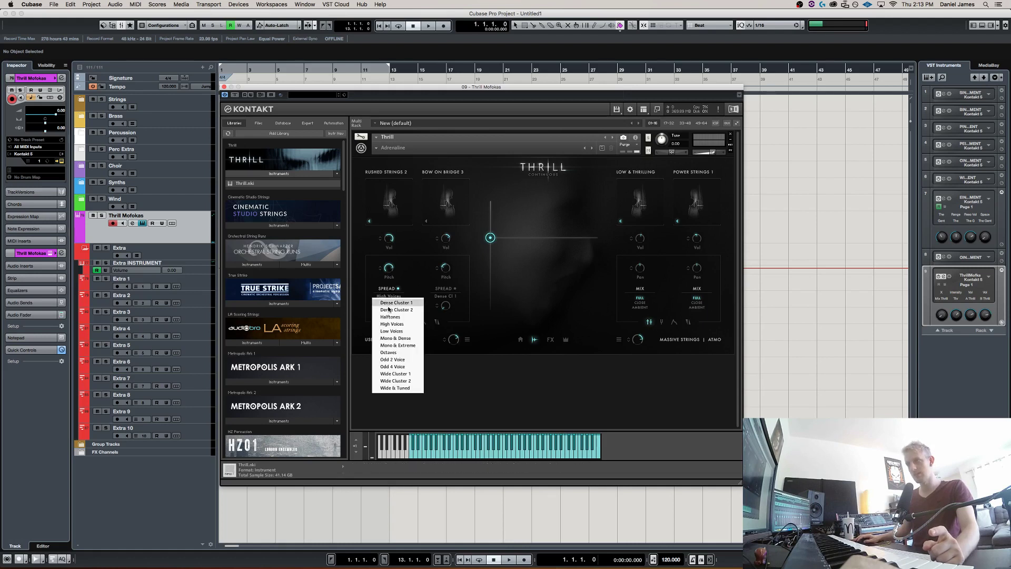
click(395, 327)
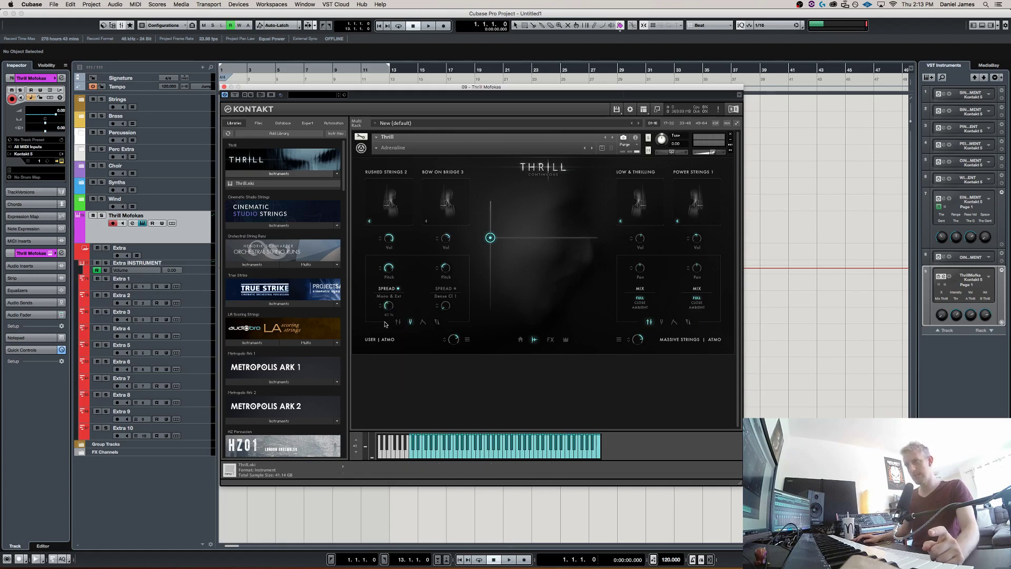
click(381, 340)
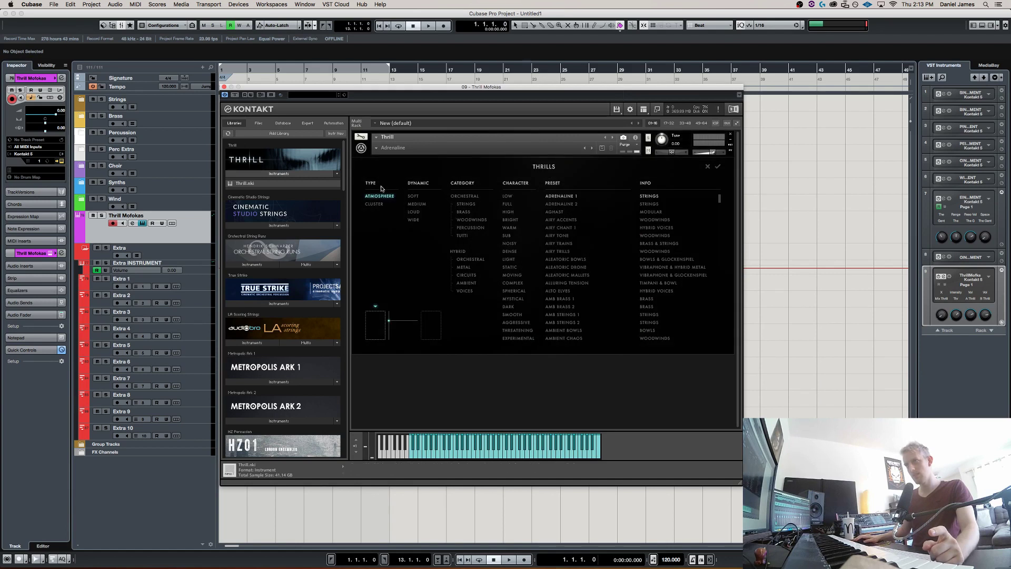
click(702, 168)
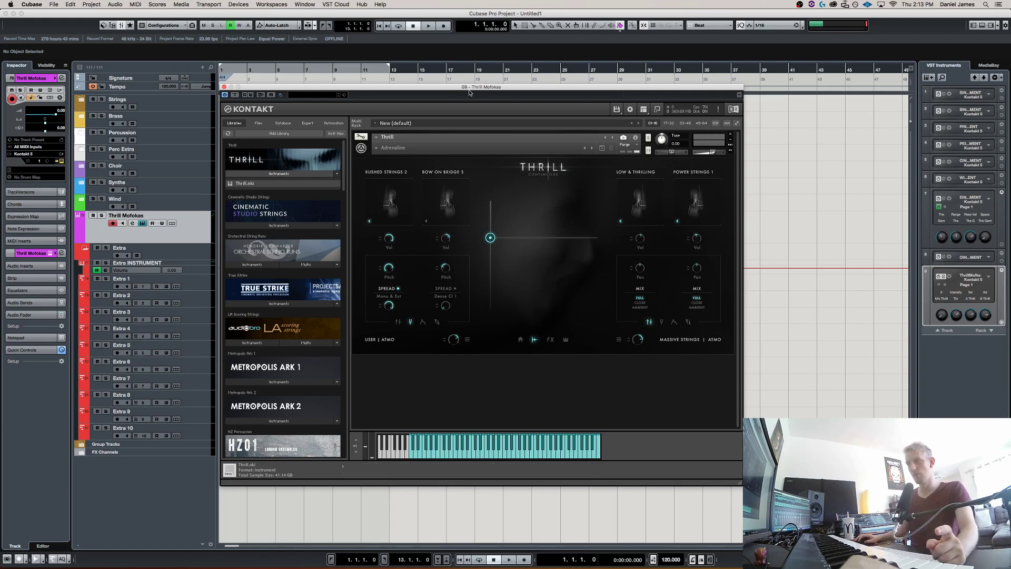
Raise the Y-modulation amount on Rushed Strings 2's spread volume and sweep the XY pad to minimum and back to maximum intensity.
drag(378, 302, 379, 274)
drag(490, 237, 477, 316)
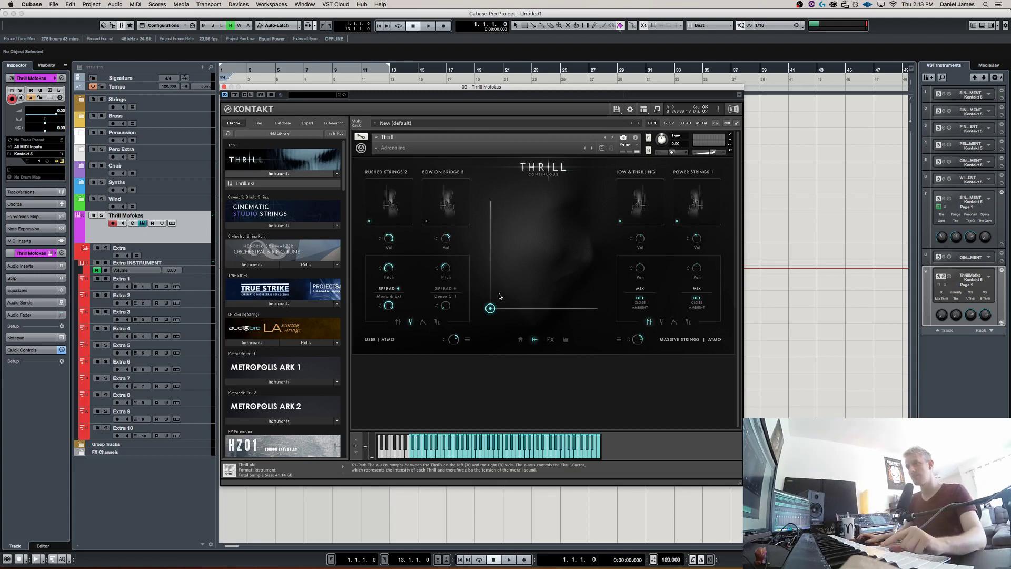
drag(494, 310, 462, 205)
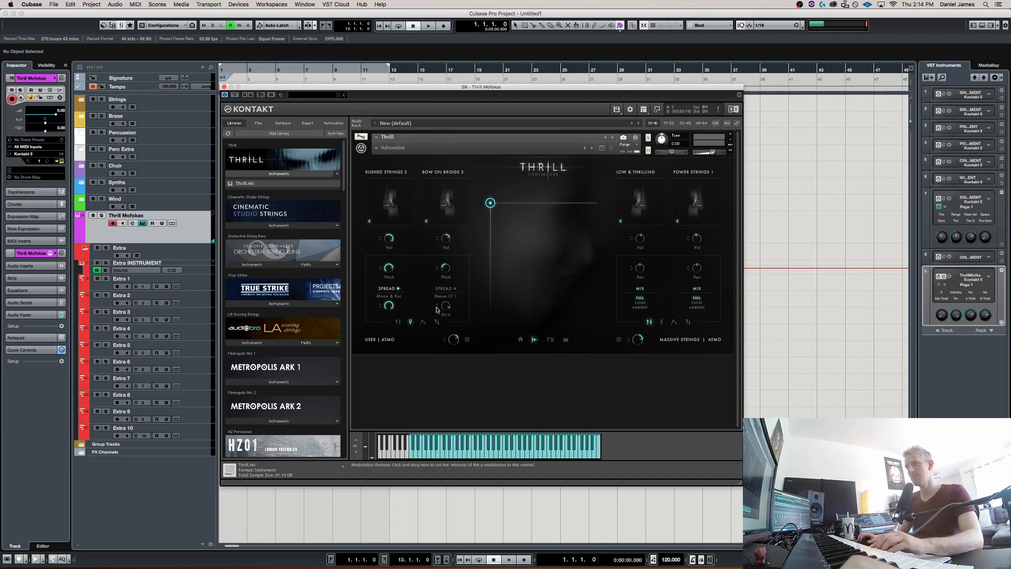
Morph the XY pad from maximum intensity fully across to the Low & Thrilling and Power Strings 1 side at low intensity.
drag(490, 203, 459, 132)
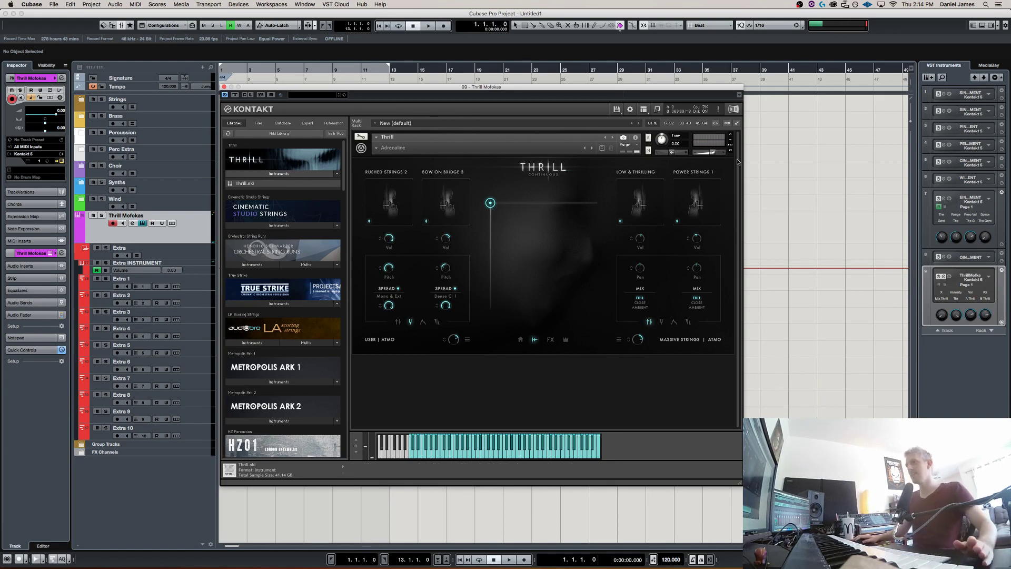
drag(493, 204, 646, 251)
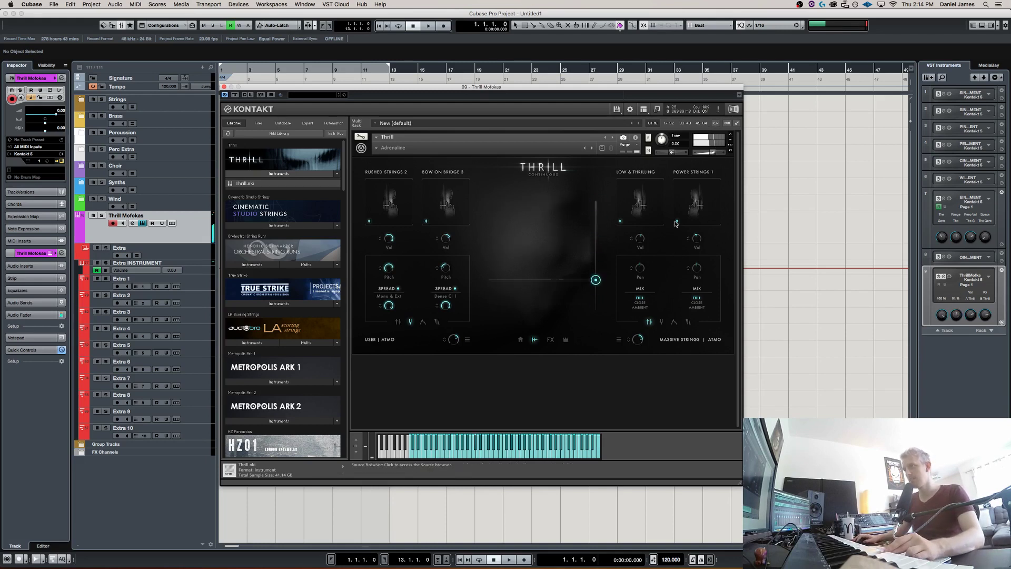
Replace the Low & Thrilling source with High Brass 1, filtering the sources by Brass category and Aggressive character.
click(638, 196)
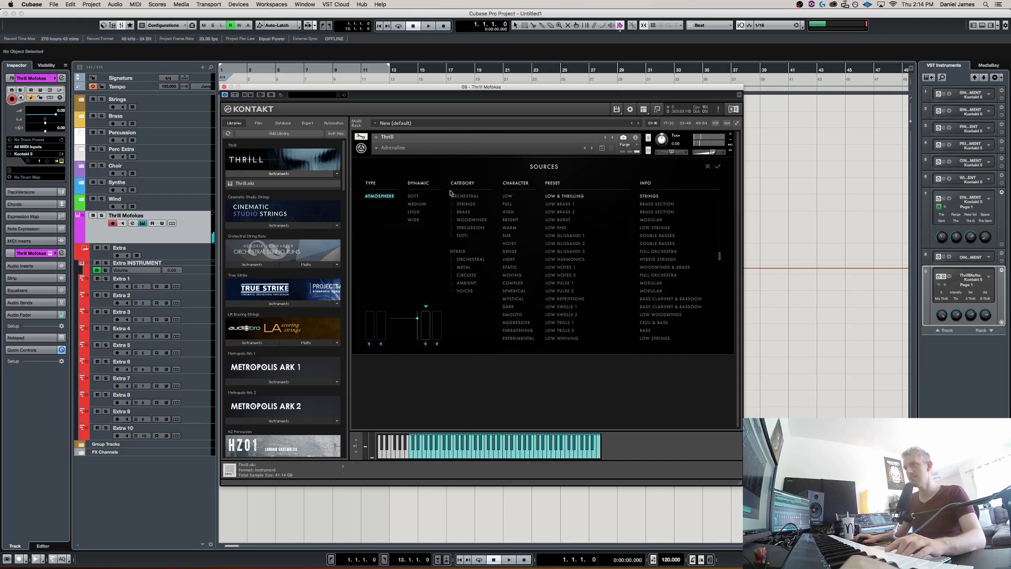
click(463, 211)
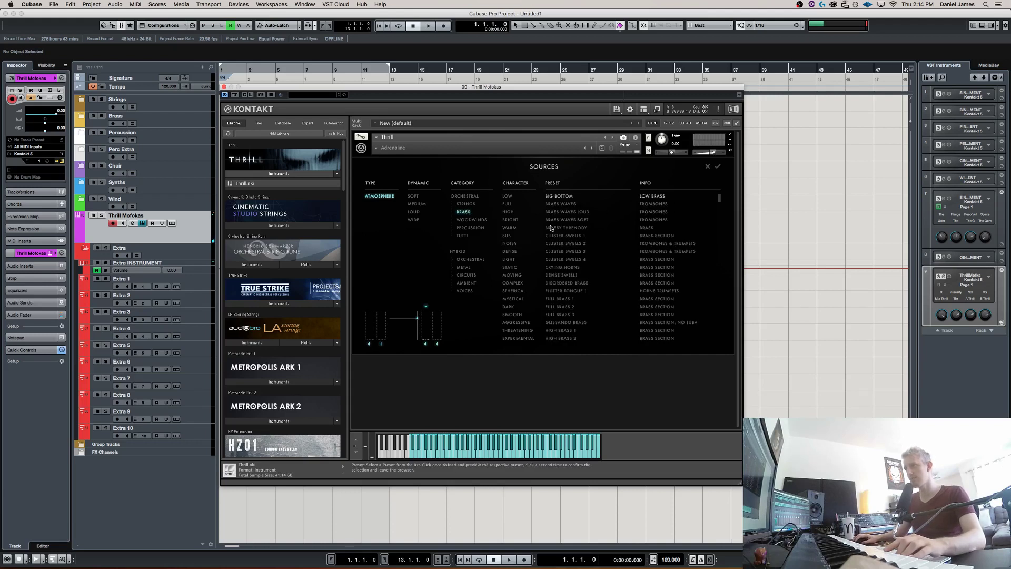
click(524, 324)
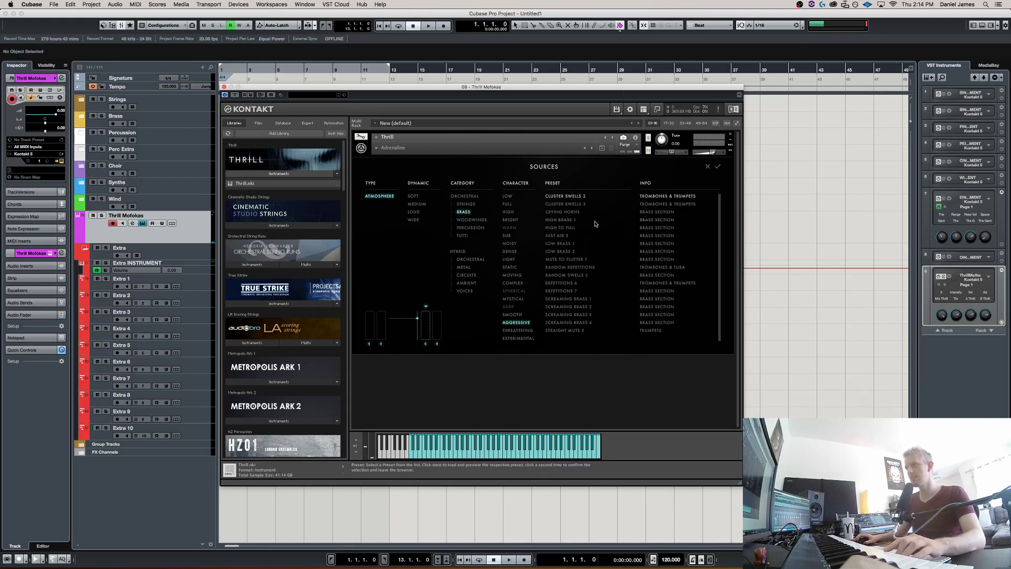
click(576, 221)
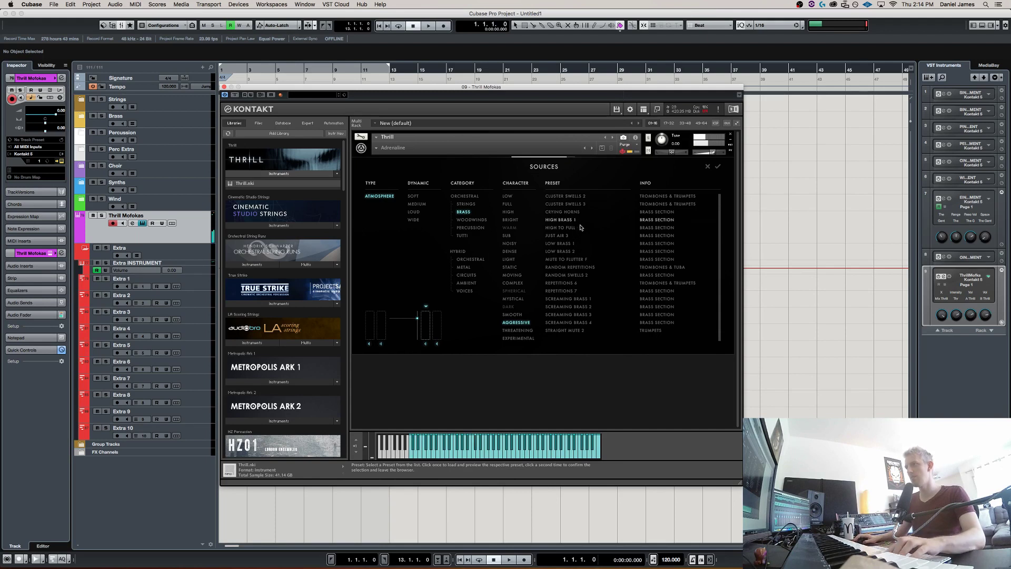
click(718, 165)
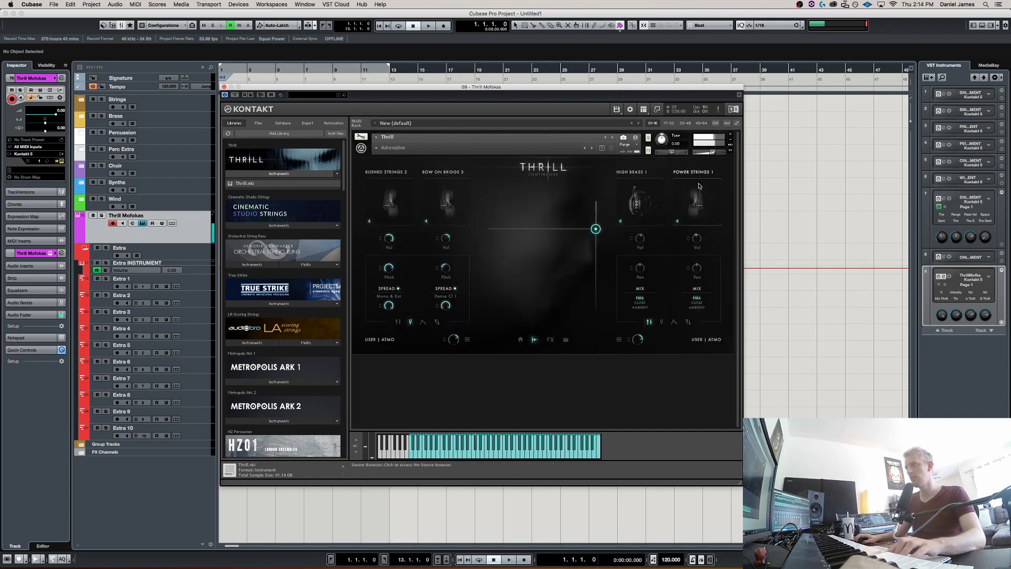
Replace the Power Strings 1 source with Crunched Scream from the Circuits category, auditioning Darkest Hour, Airy Phase and Ambient Notches.
click(632, 169)
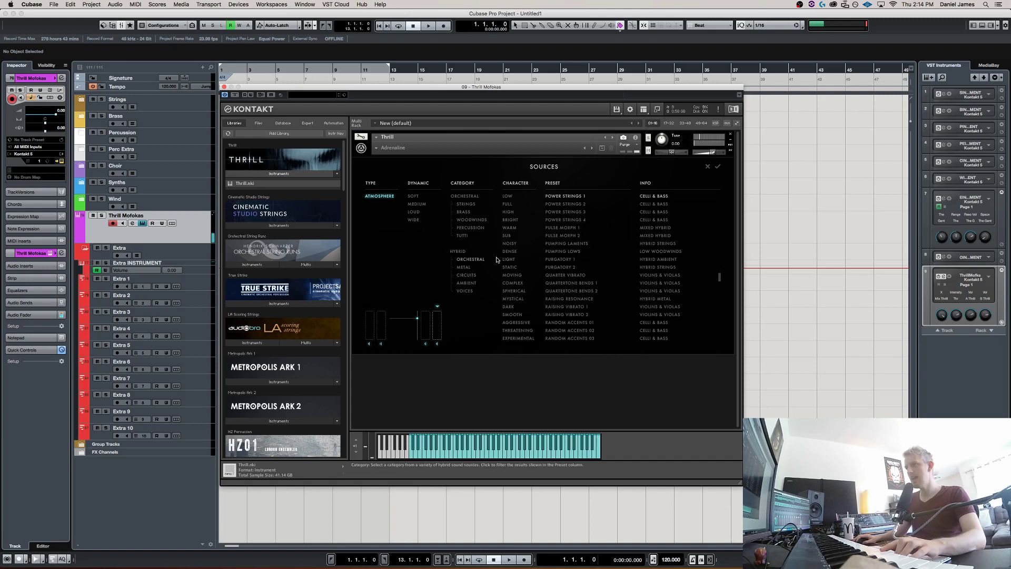
click(476, 276)
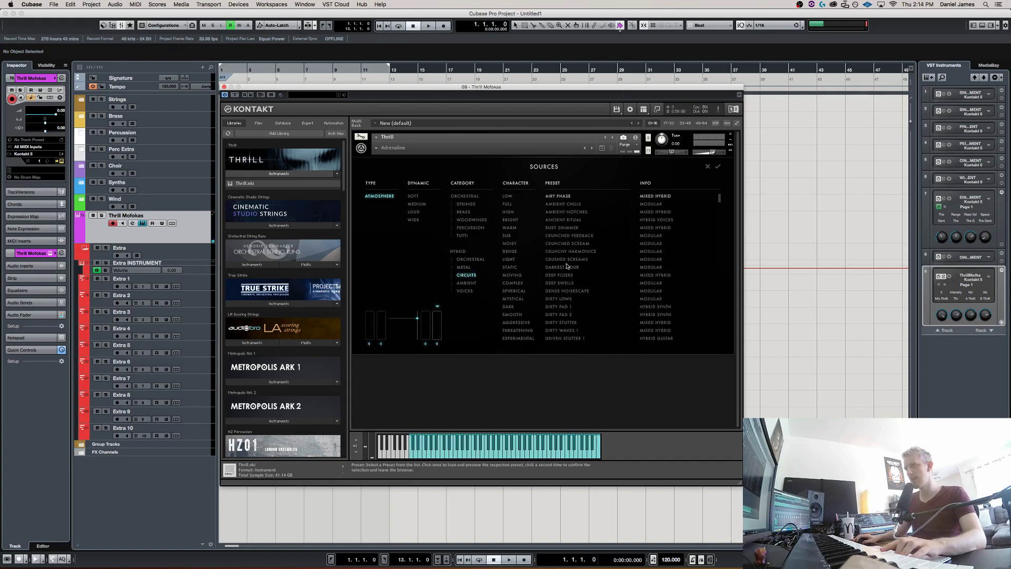
click(717, 167)
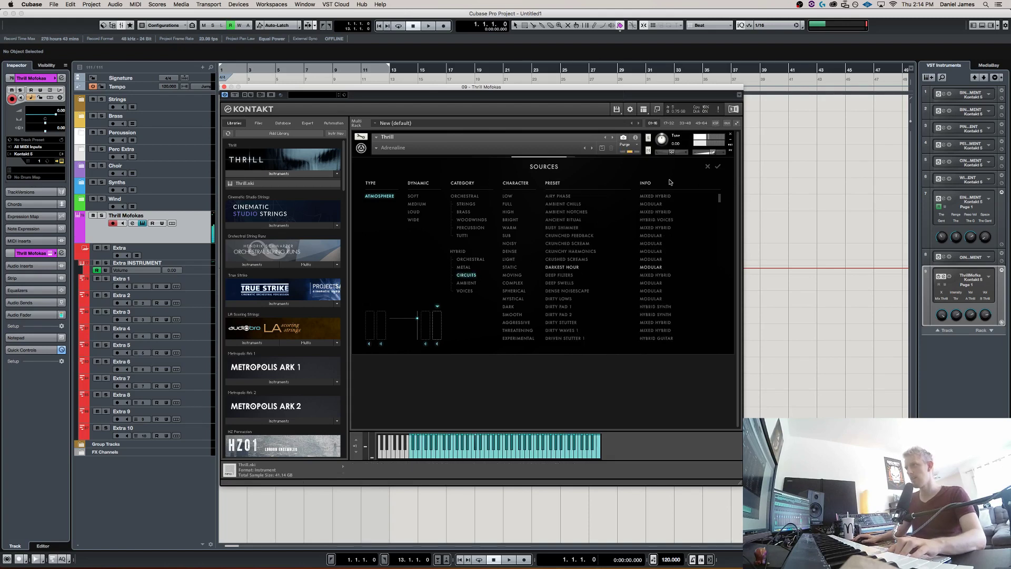
click(700, 193)
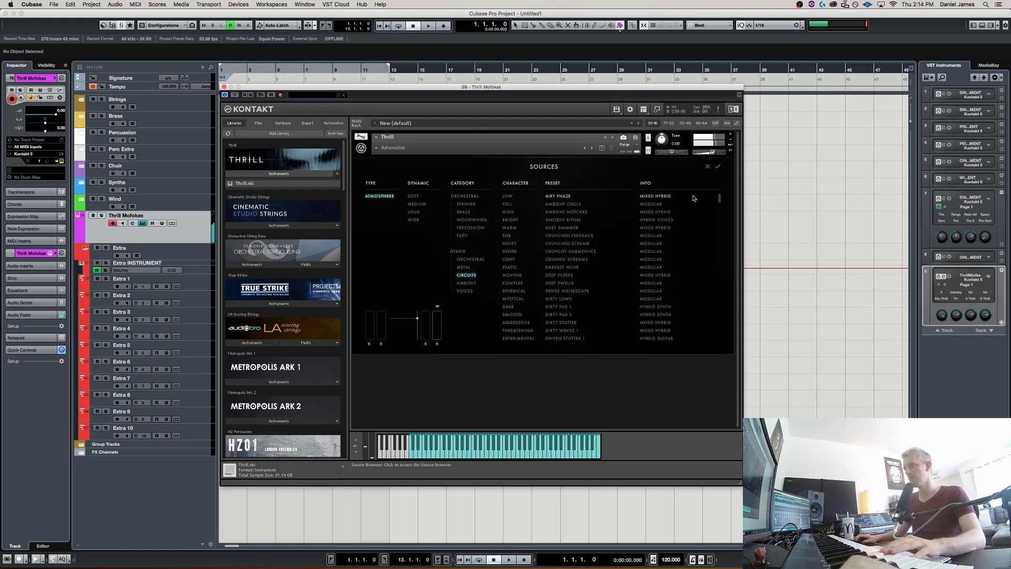
click(567, 212)
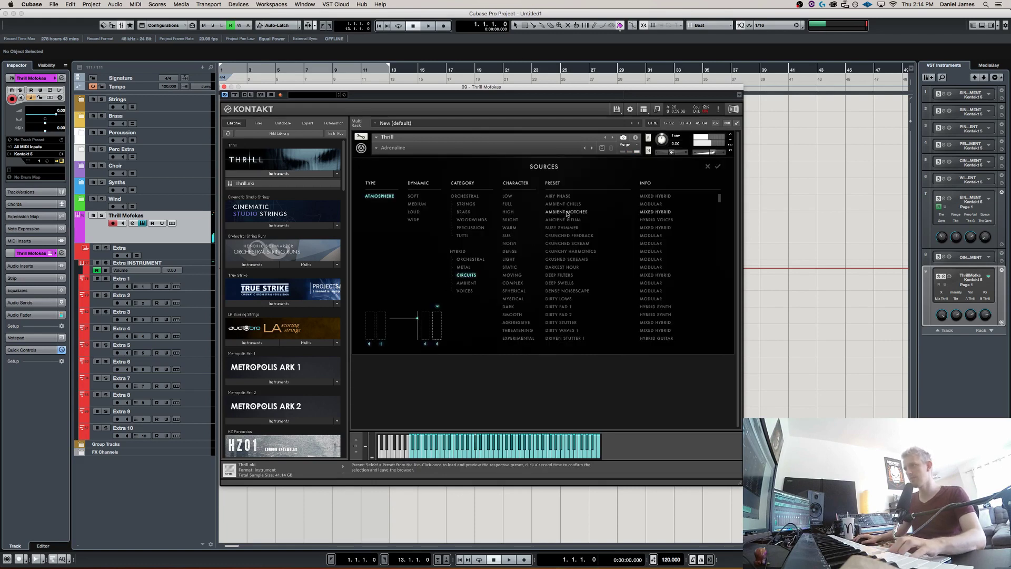
click(570, 236)
click(575, 243)
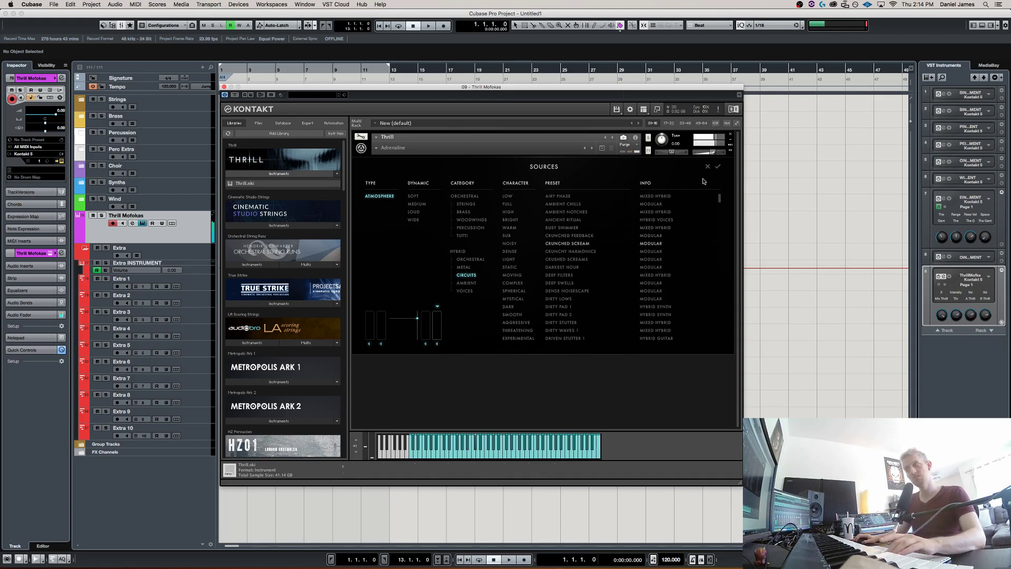
click(717, 167)
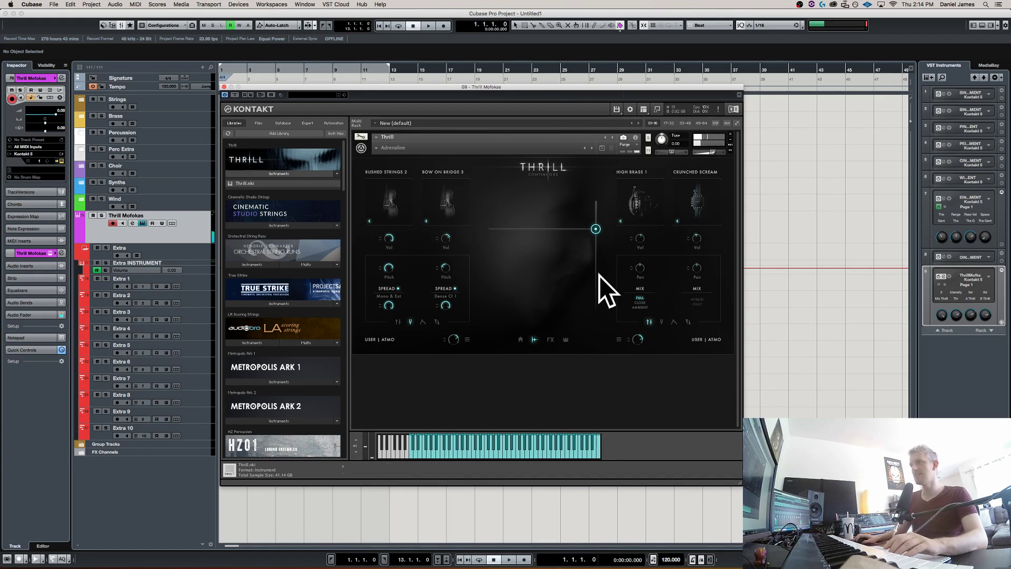
Blend High Brass 1 and Crunched Scream with an X-Fade mode at a high threshold, trying the Layer mode and lowering the XY pad to minimum intensity.
mouse_move(595, 232)
mouse_down()
mouse_move(587, 244)
mouse_move(595, 249)
mouse_up()
click(673, 322)
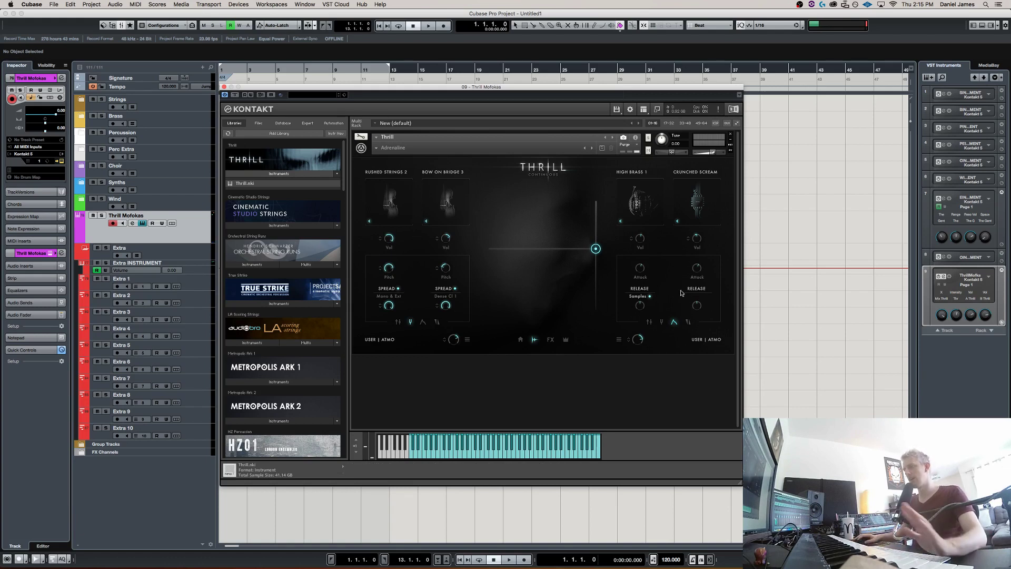
click(688, 321)
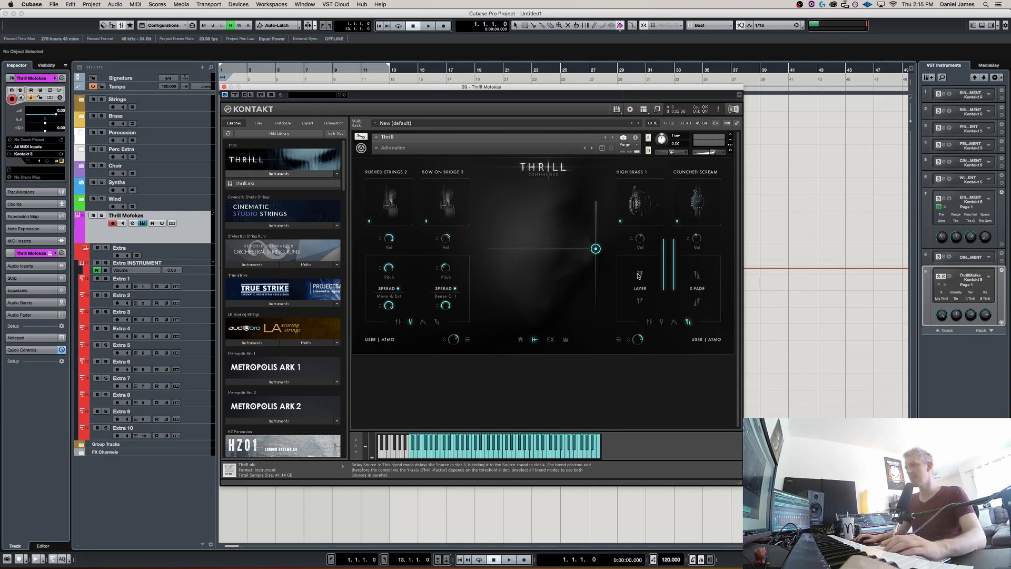
drag(595, 248, 596, 314)
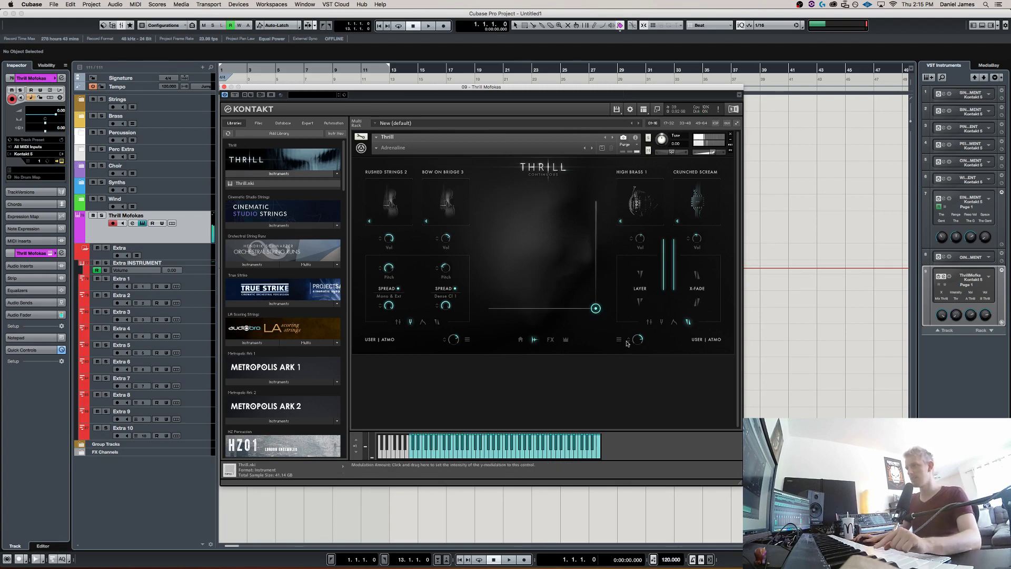
drag(662, 285, 660, 252)
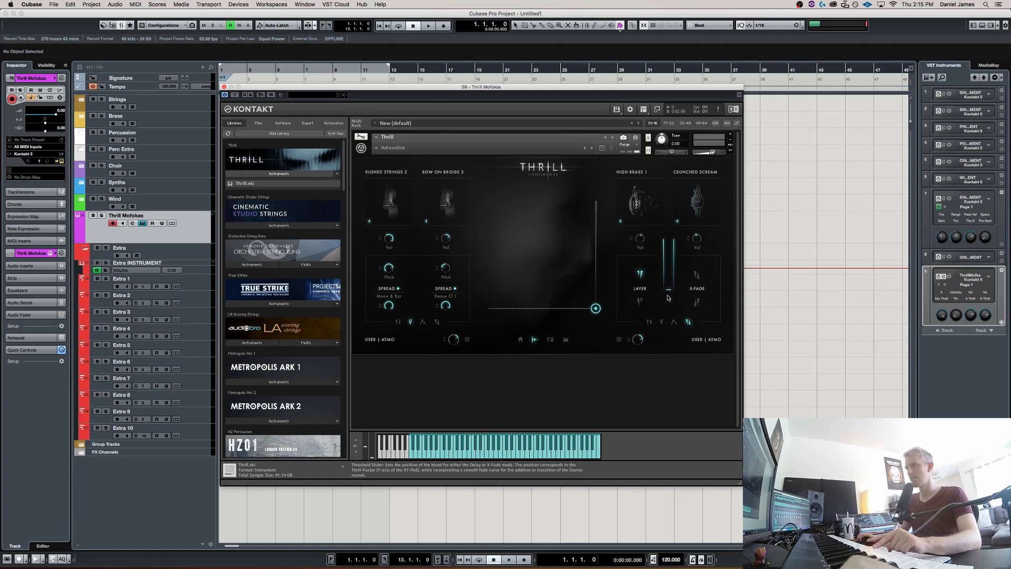
click(698, 275)
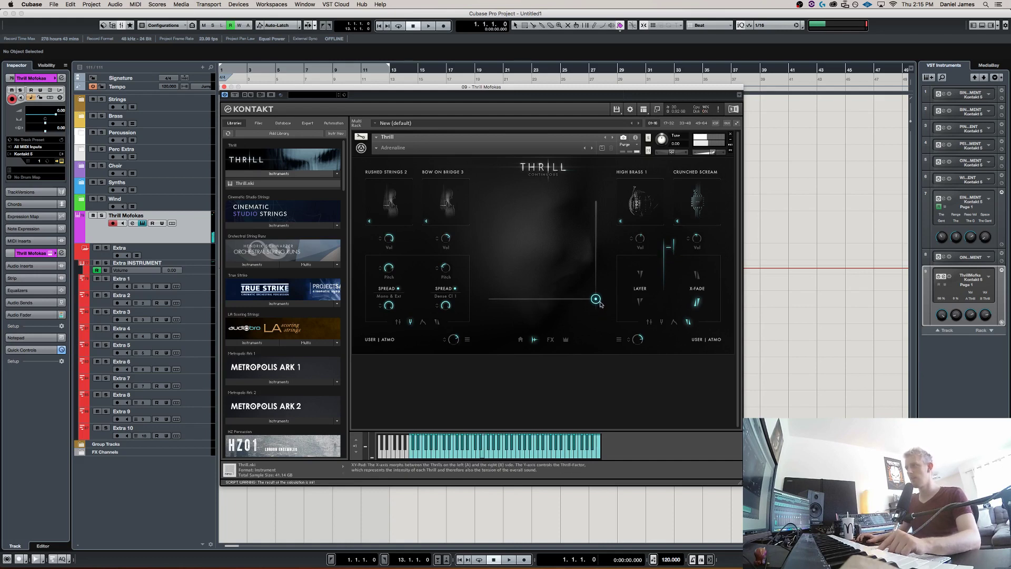
Sweep the XY pad to maximum intensity on the brass side, across to the strings side at minimum, and back to low-intensity brass.
drag(603, 298, 596, 235)
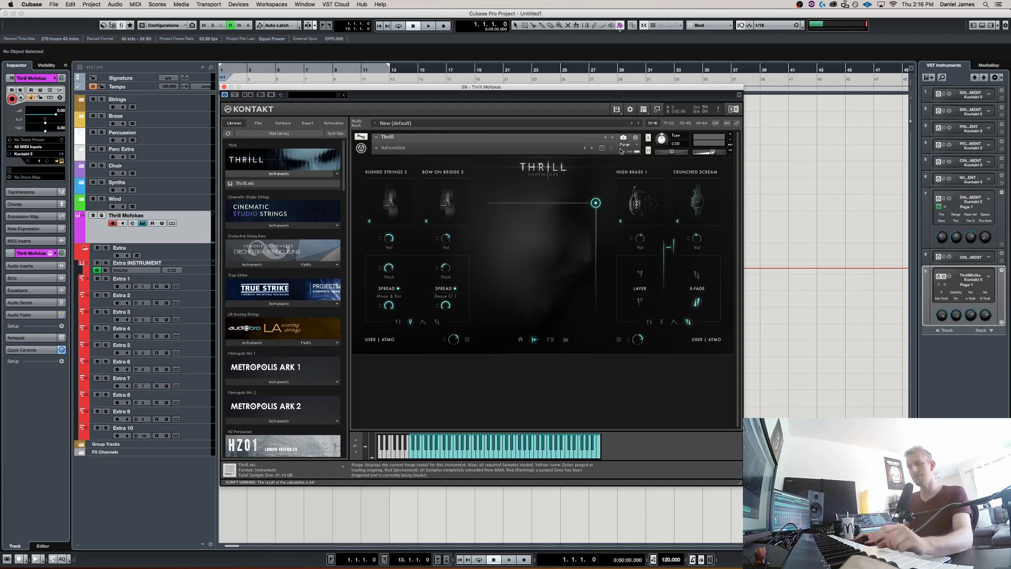
drag(594, 208, 343, 324)
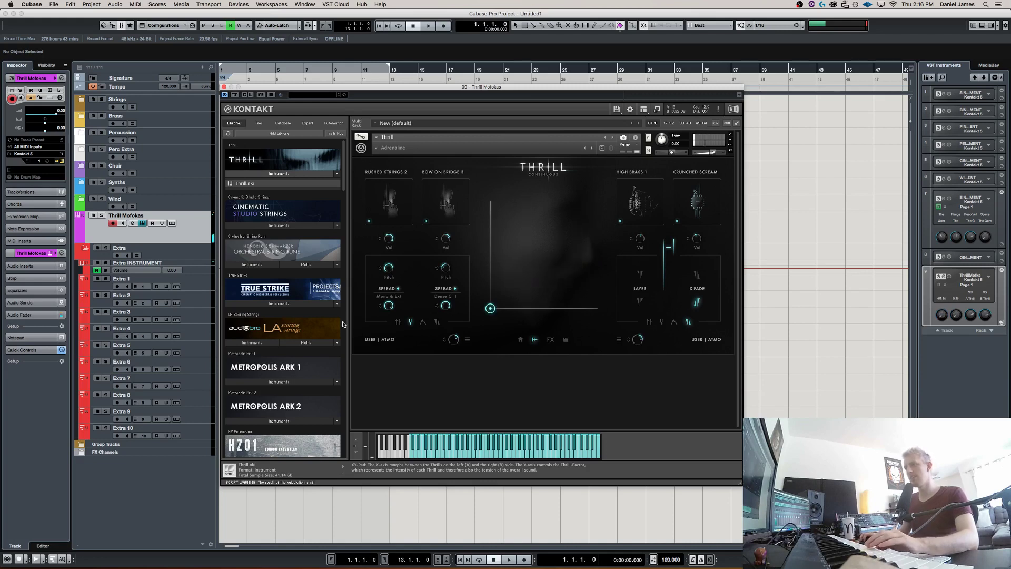
drag(490, 311, 611, 302)
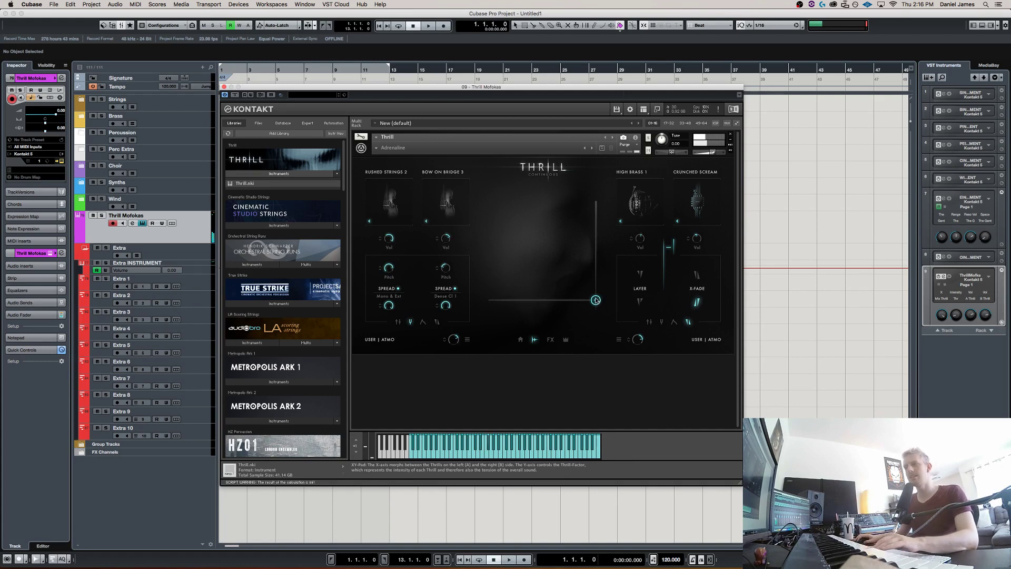
Morph the XY pad from low-intensity brass towards the strings side at maximum intensity, settling it just short of the centre.
drag(596, 300, 579, 300)
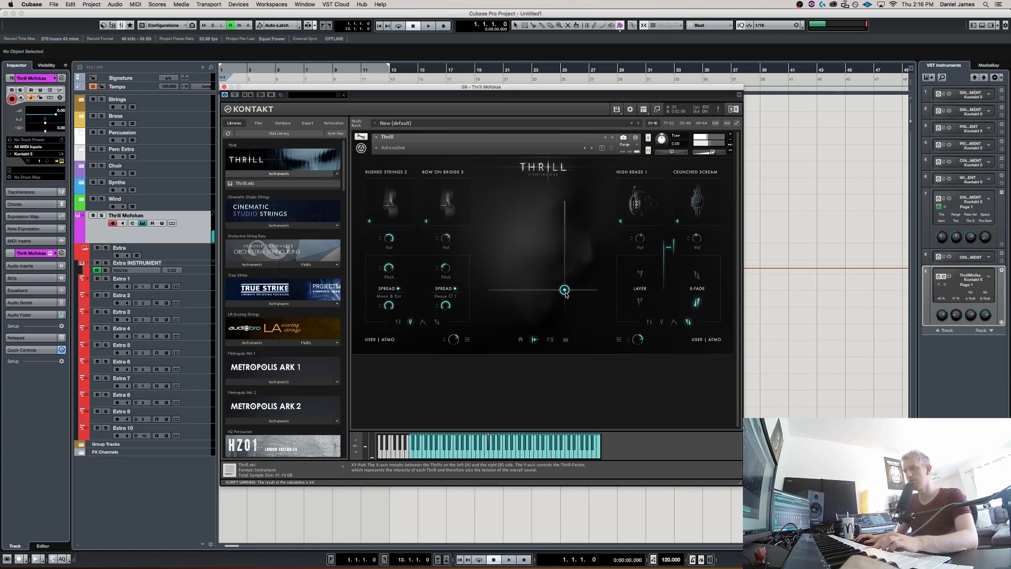
drag(555, 291, 520, 208)
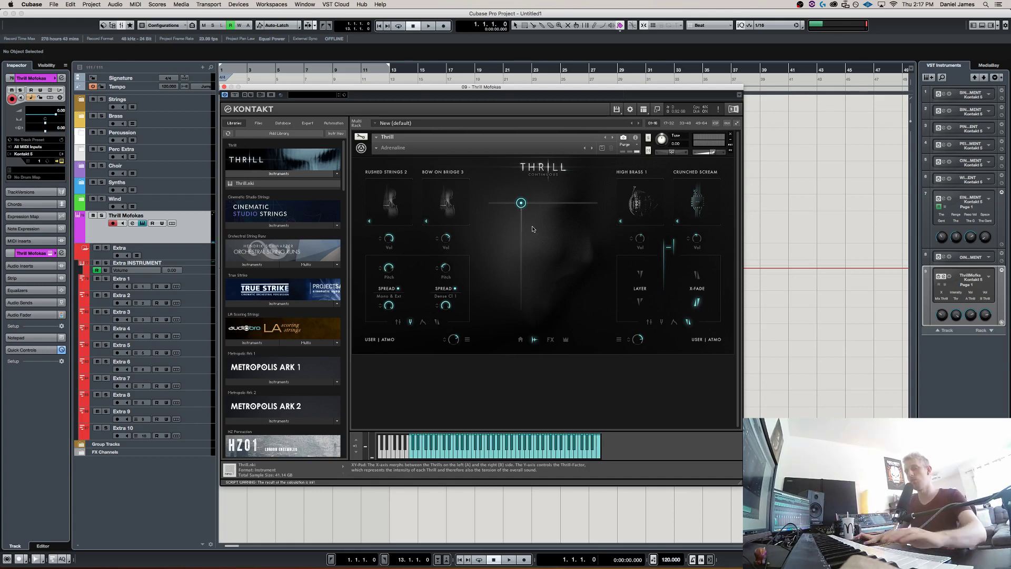
drag(529, 216, 495, 202)
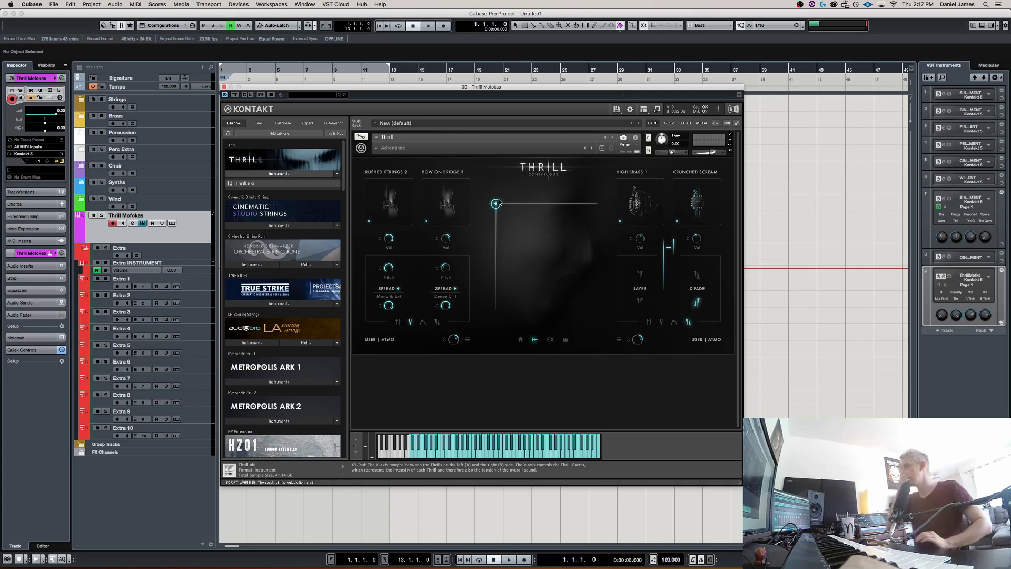
drag(495, 203, 536, 202)
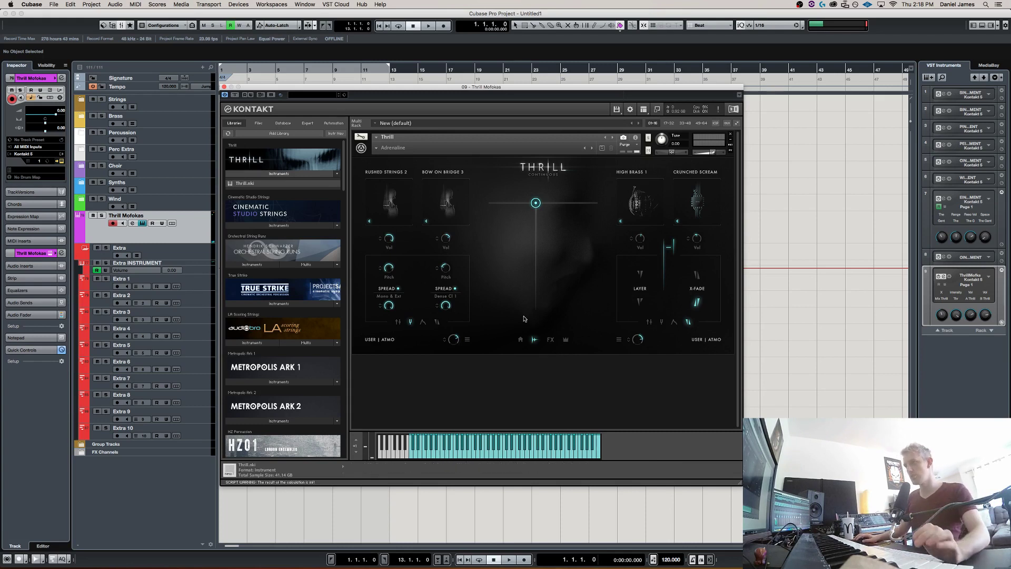
Set the High Brass 1 side's Color effect to Analog Filter and audition it with the XY pad fully on that side.
click(550, 340)
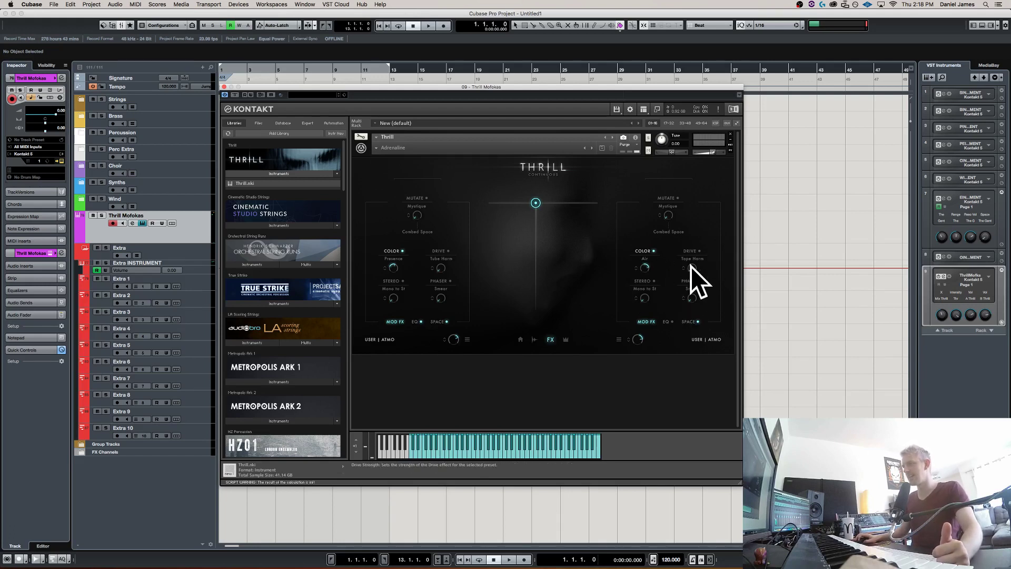
click(645, 258)
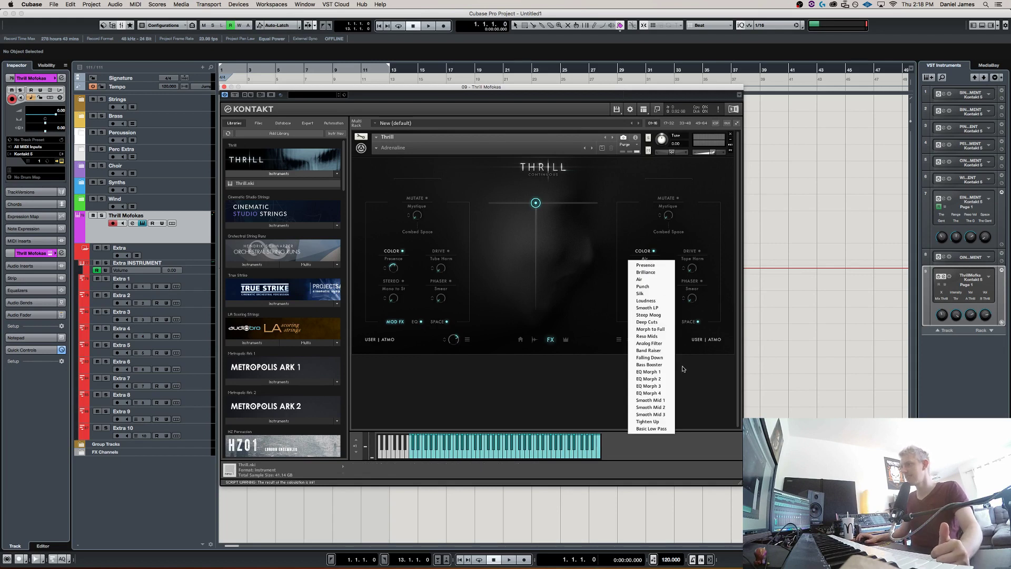
click(673, 242)
drag(545, 209, 649, 244)
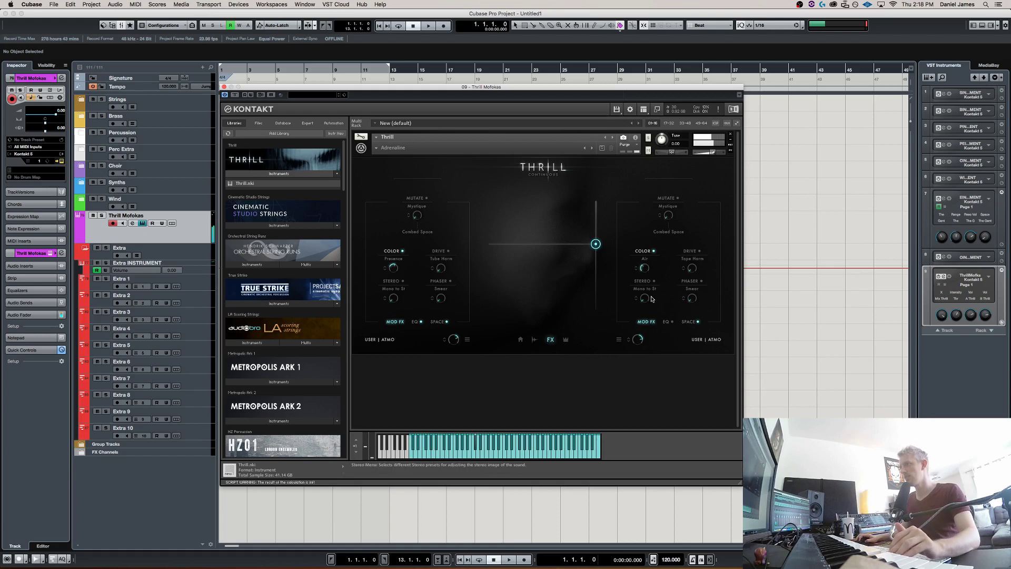
click(645, 258)
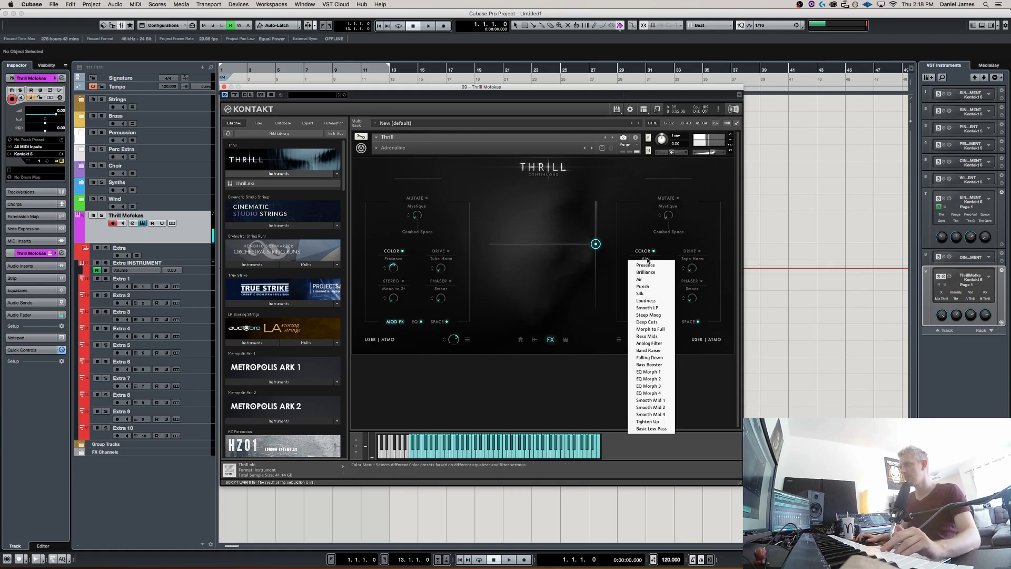
click(652, 343)
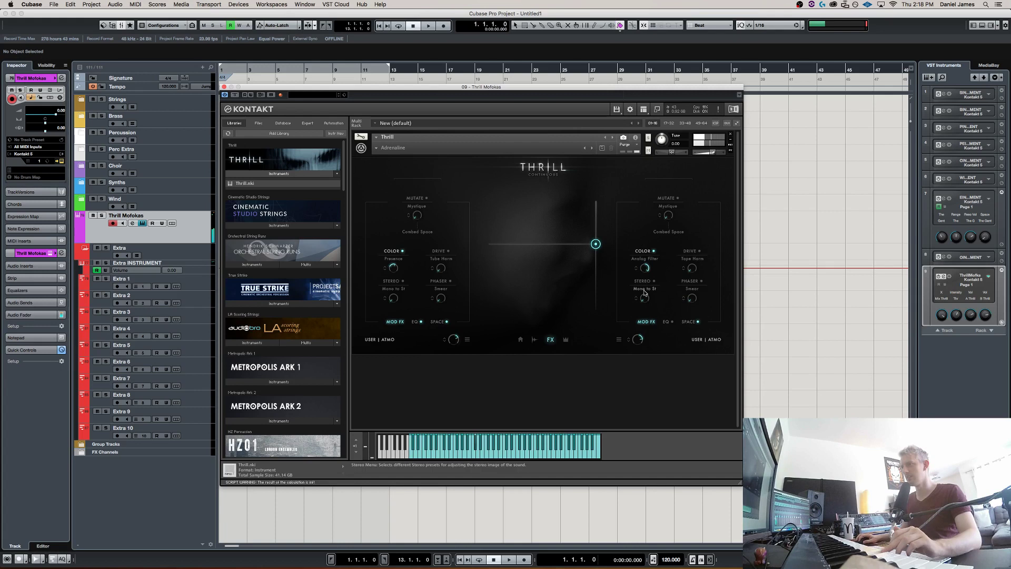
mouse_move(603, 253)
mouse_down()
mouse_move(588, 301)
mouse_move(589, 232)
mouse_move(594, 296)
mouse_move(597, 254)
mouse_up()
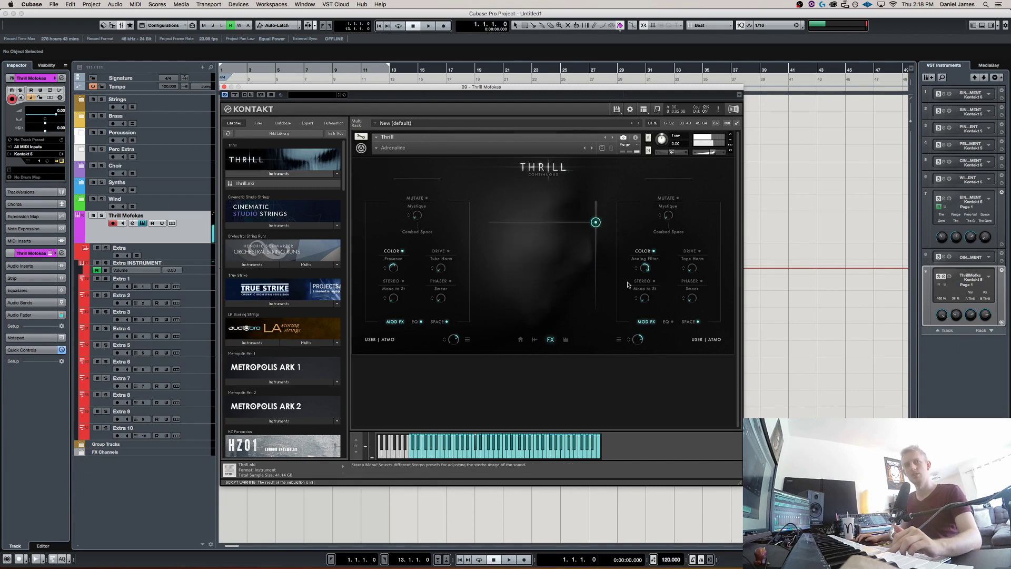
Set the High Brass 1 side's Color effect to Brilliance, trying EQ Morph 3 first, and lower the XY pad's intensity.
click(643, 261)
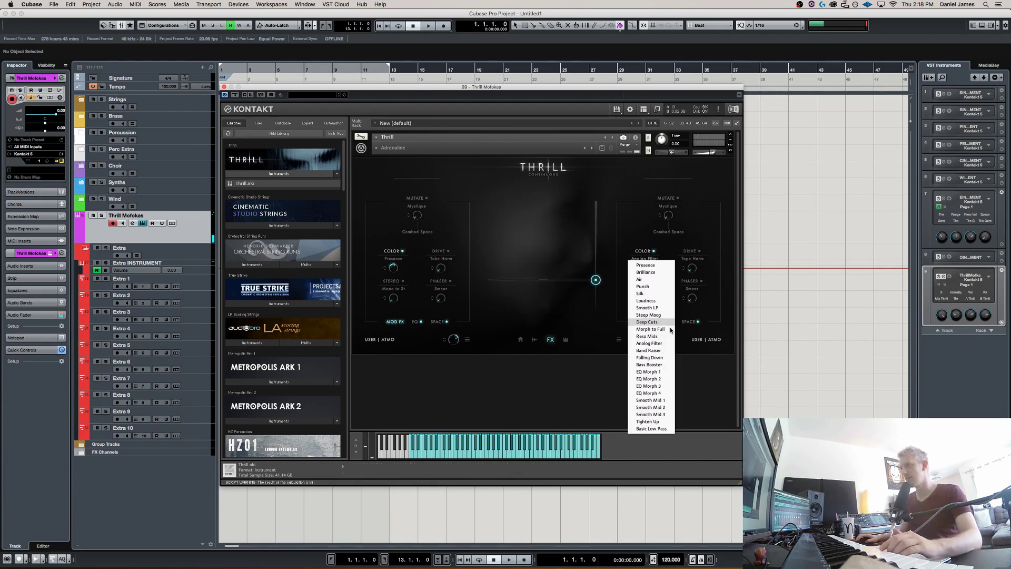
click(651, 387)
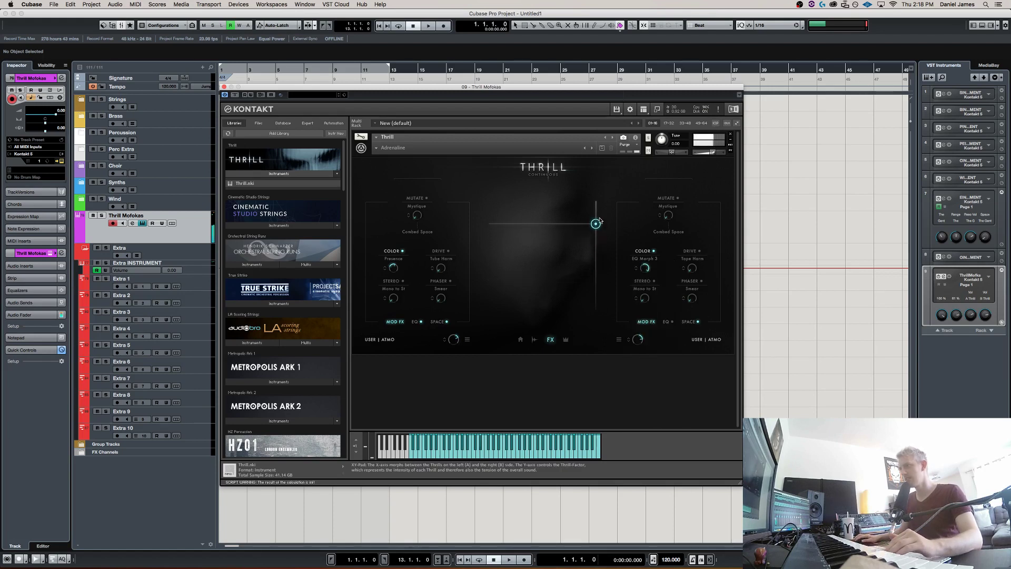
click(645, 259)
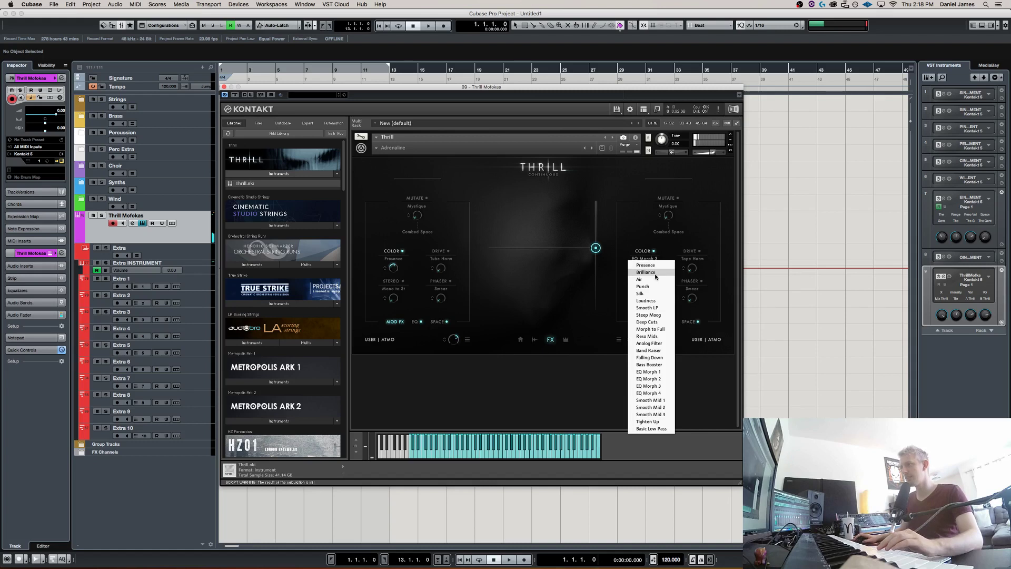
click(653, 273)
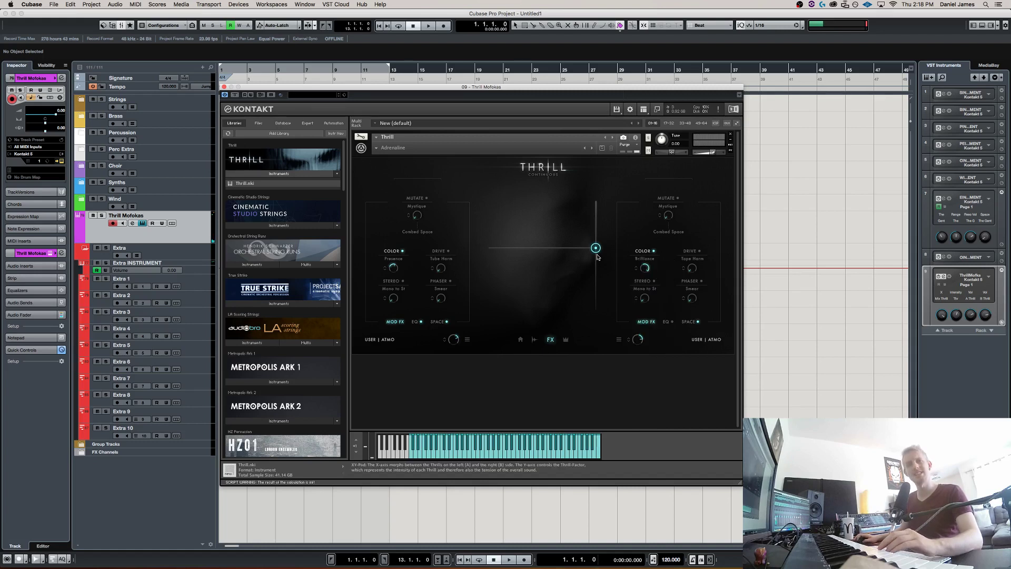
drag(588, 248, 593, 279)
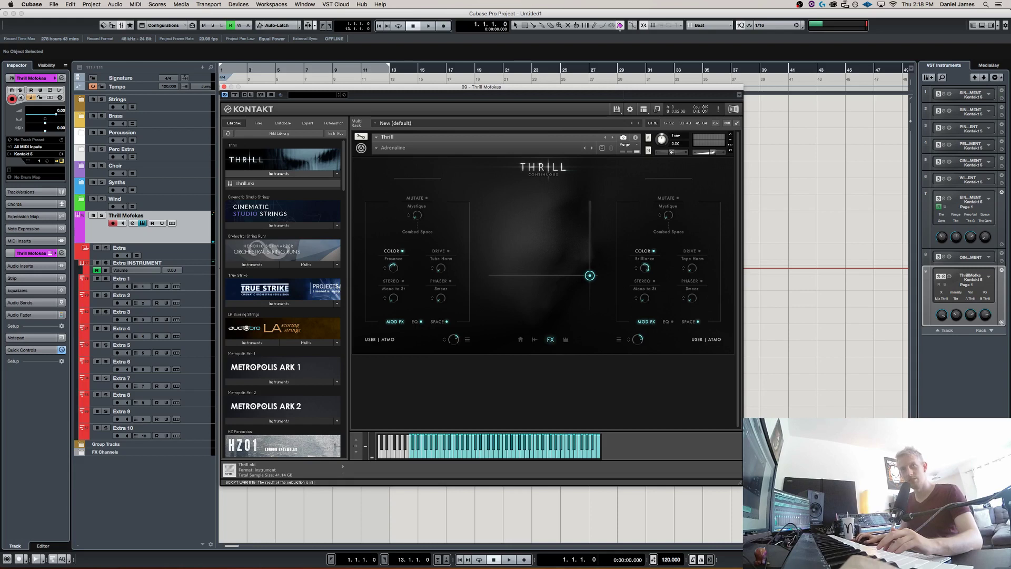
Switch to the Console audio mixer, close its window, and return to the Thrill instrument window in Cubase.
key(super+w)
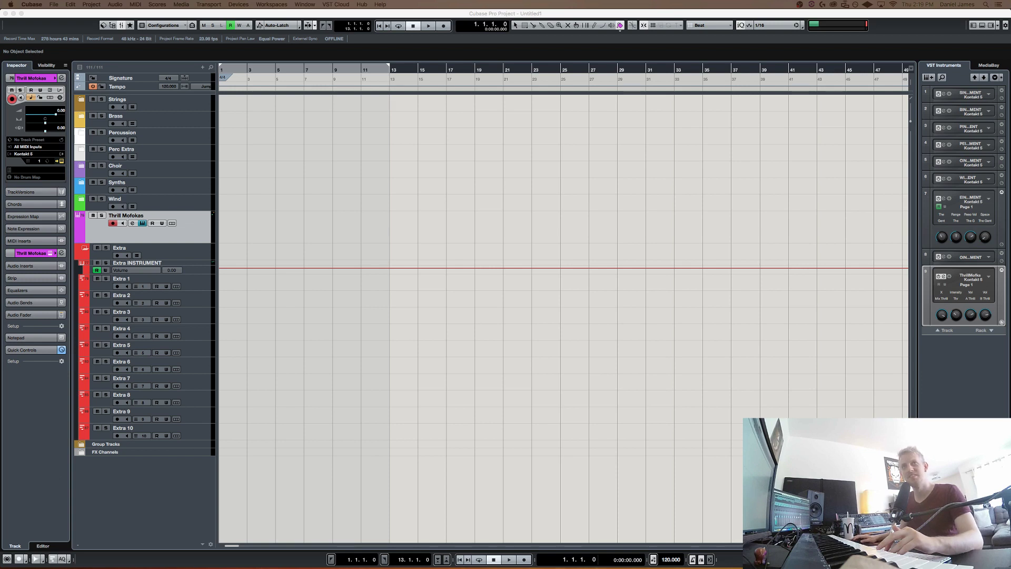
key(super+Tab)
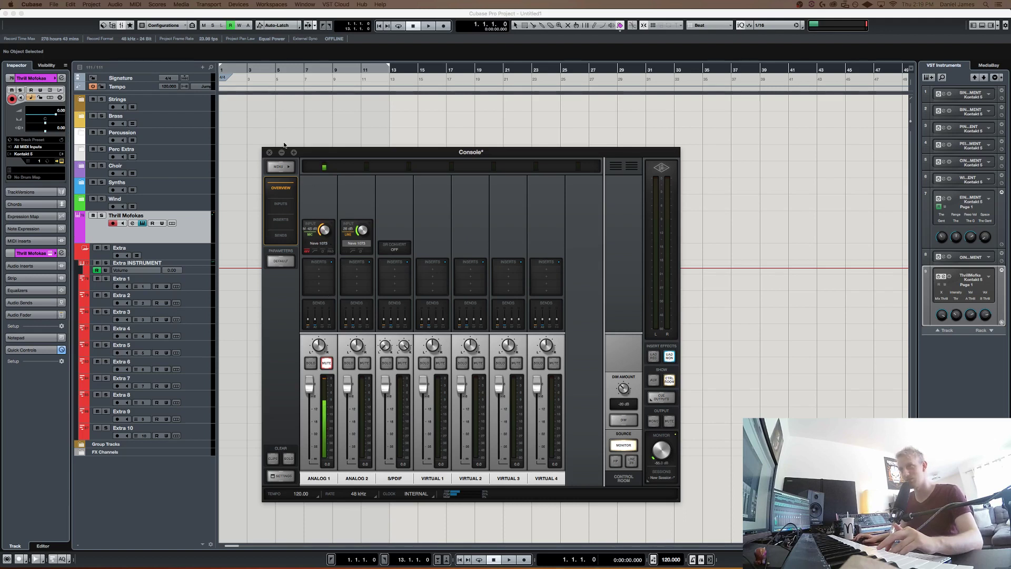
key(super+w)
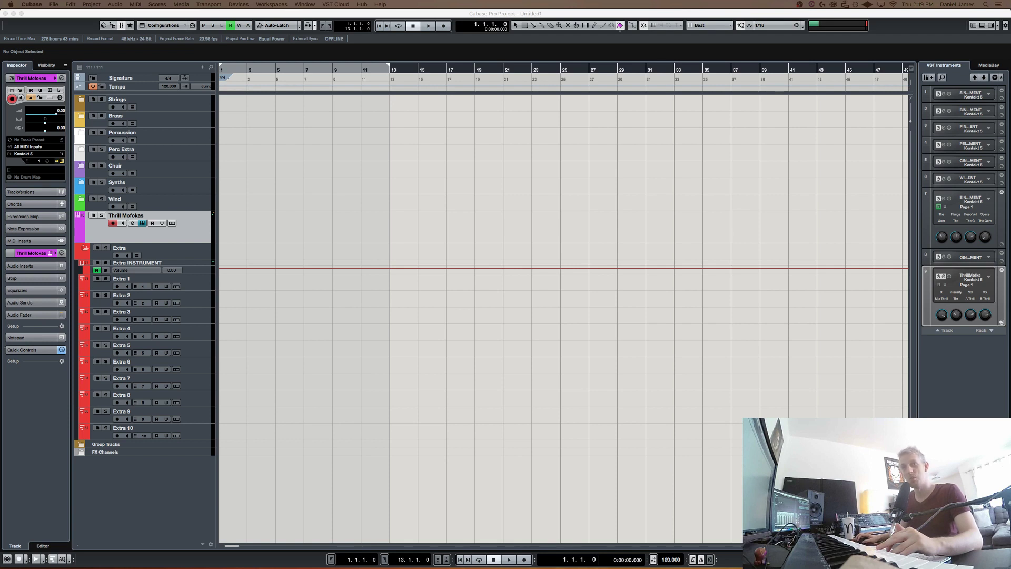
click(81, 319)
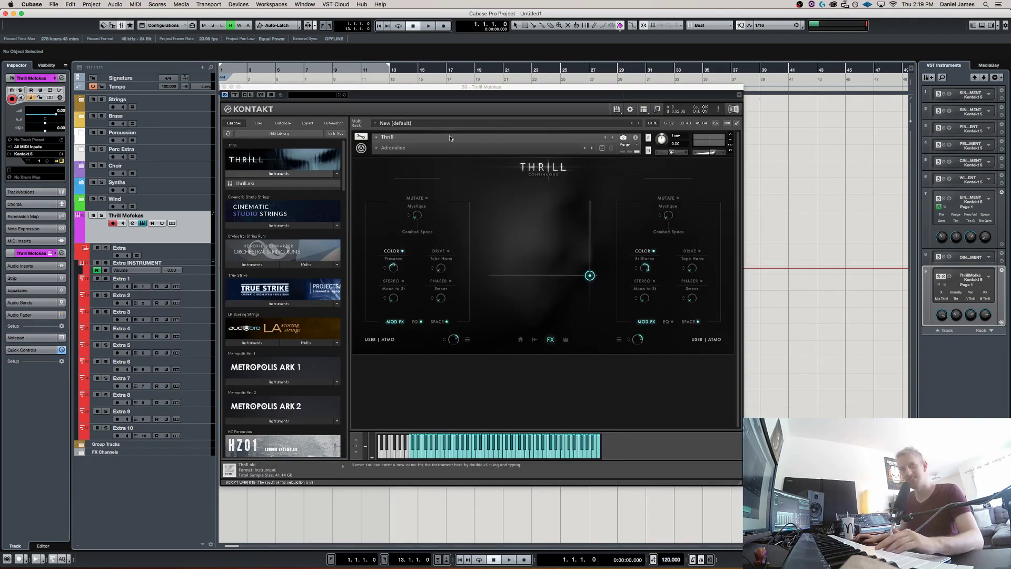
Try the Smooth Mid 1 Color effect on the High Brass 1 side while raising the XY pad to maximum intensity.
mouse_move(589, 276)
mouse_down()
mouse_move(576, 285)
mouse_move(584, 289)
mouse_move(594, 269)
mouse_move(594, 221)
mouse_move(595, 275)
mouse_up()
click(651, 260)
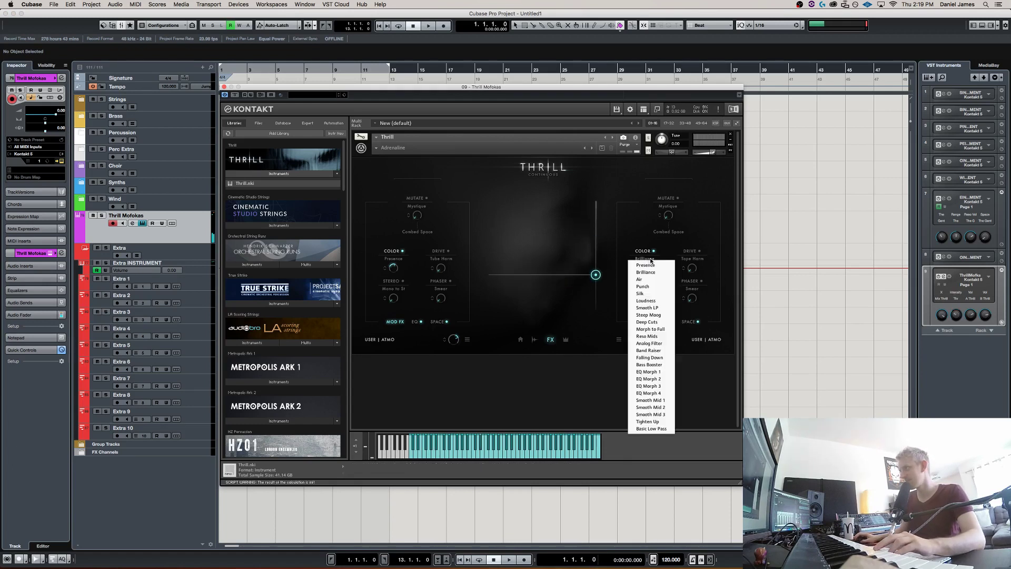
click(651, 401)
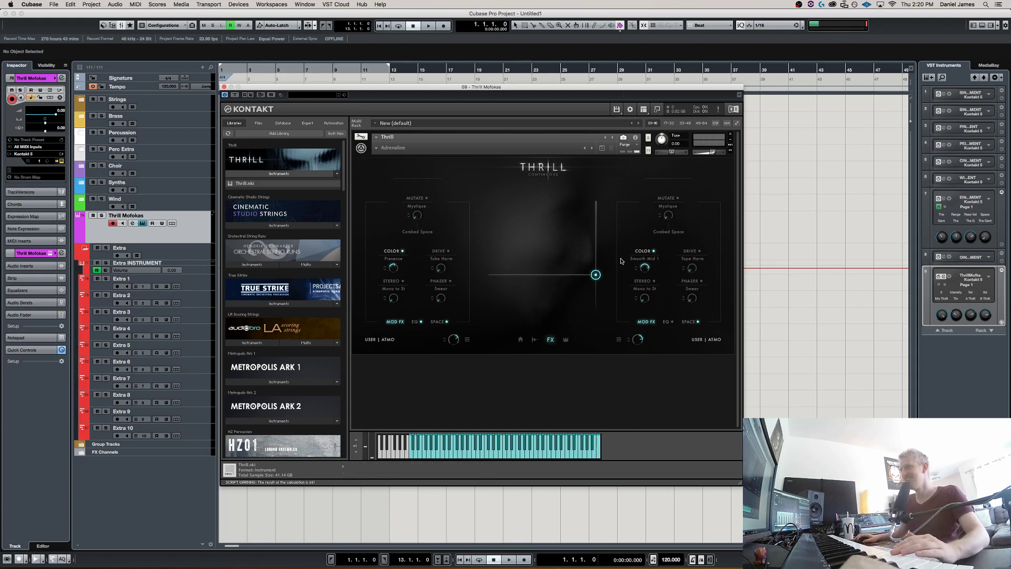
drag(587, 273, 612, 198)
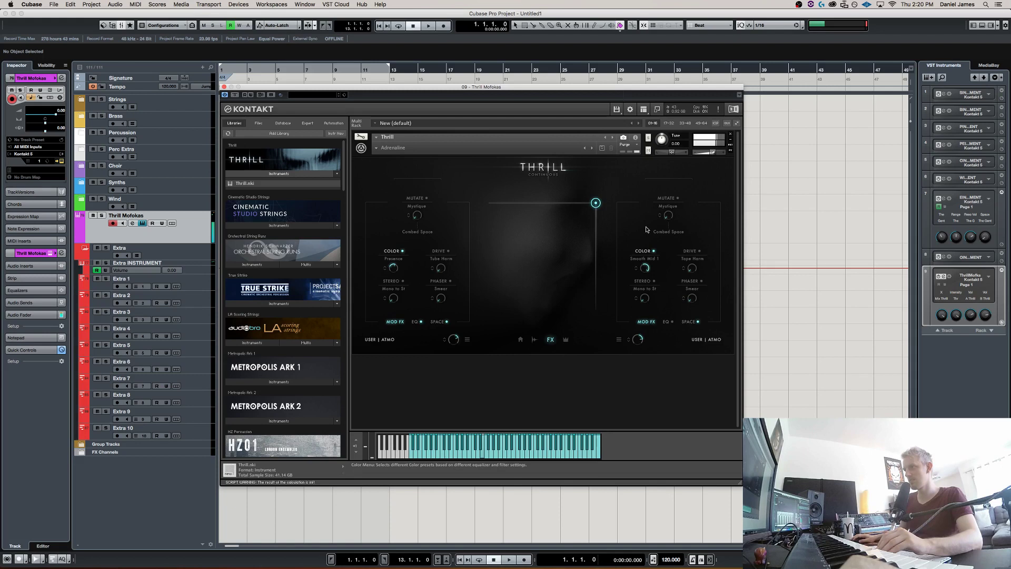
Set the High Brass 1 side's Color effect to Deep Cuts and enable Stereo, sweeping the XY pad down and back to maximum intensity.
click(657, 261)
click(652, 319)
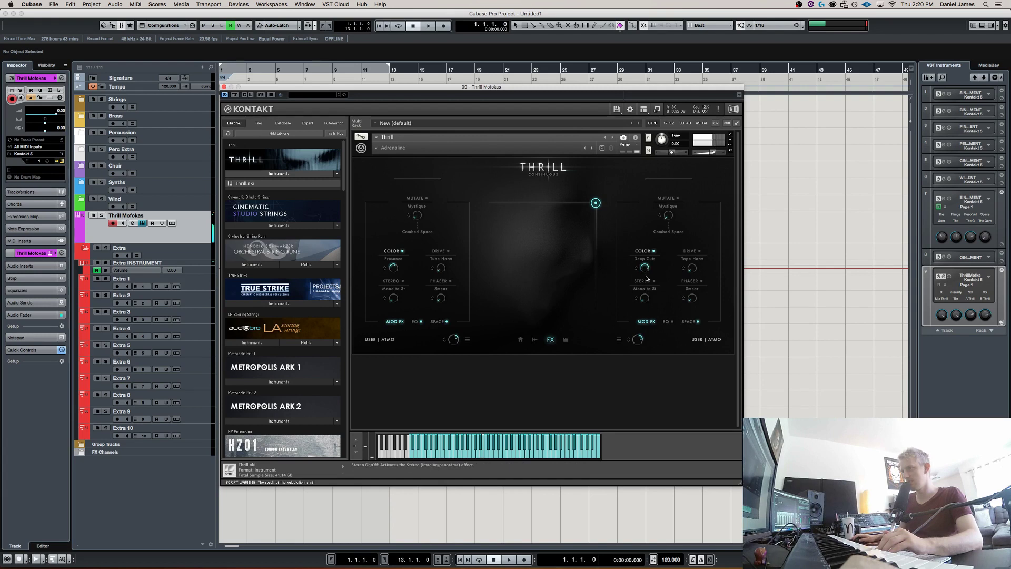
mouse_move(596, 203)
mouse_down()
mouse_move(581, 271)
mouse_move(597, 272)
mouse_move(592, 249)
mouse_move(581, 254)
mouse_move(580, 287)
mouse_move(592, 204)
mouse_up()
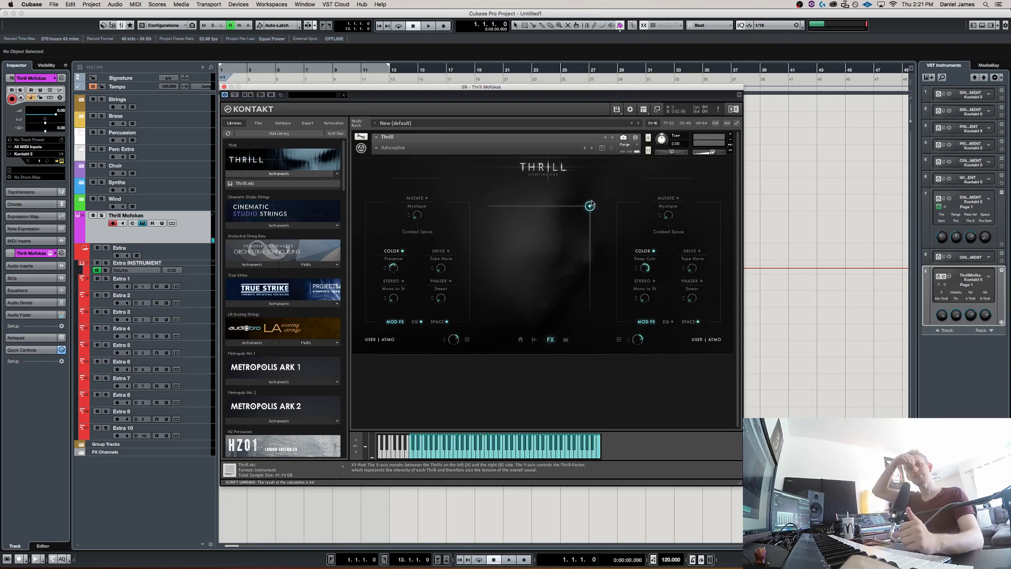
drag(589, 209, 595, 266)
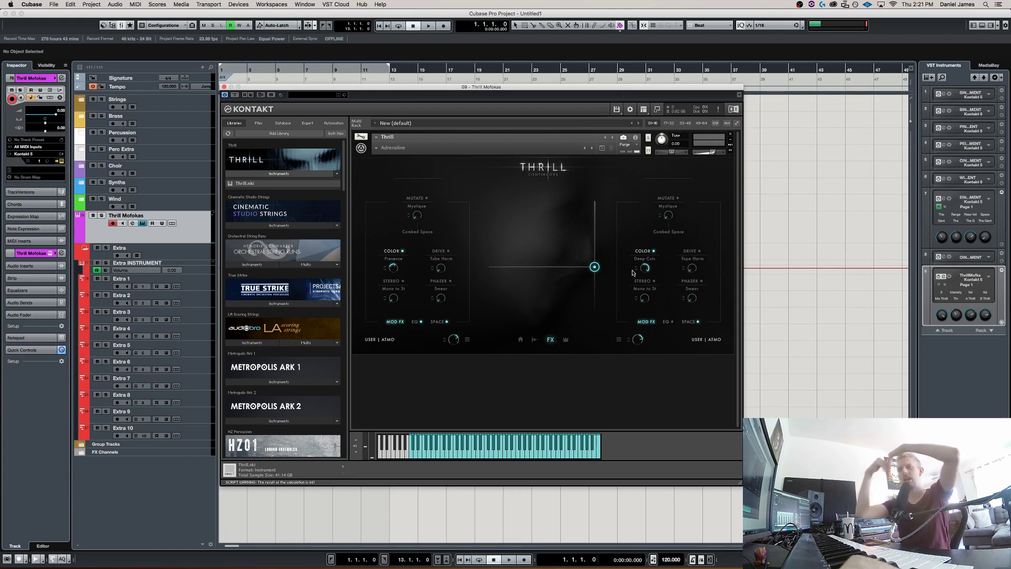
drag(595, 266, 590, 289)
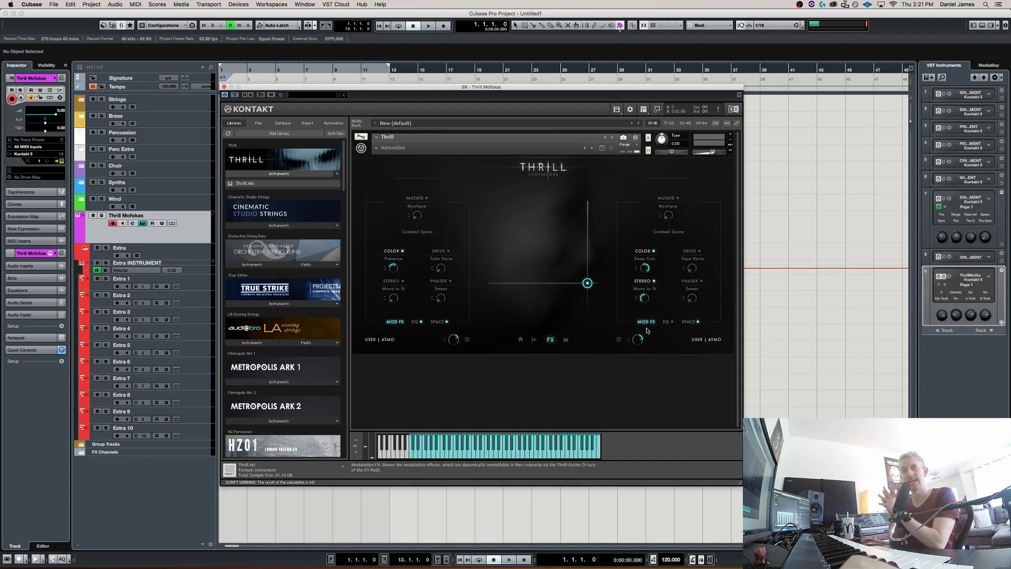
drag(588, 282, 617, 185)
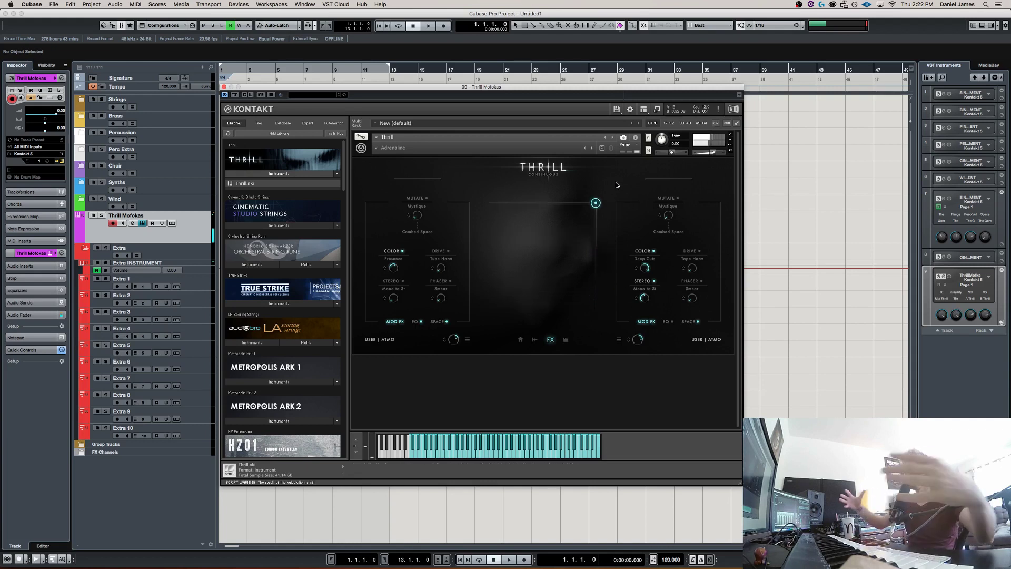
Set the High Brass 1 side's Color effect to Presence, enable its Phaser, and raise the XY pad to maximum intensity.
click(645, 258)
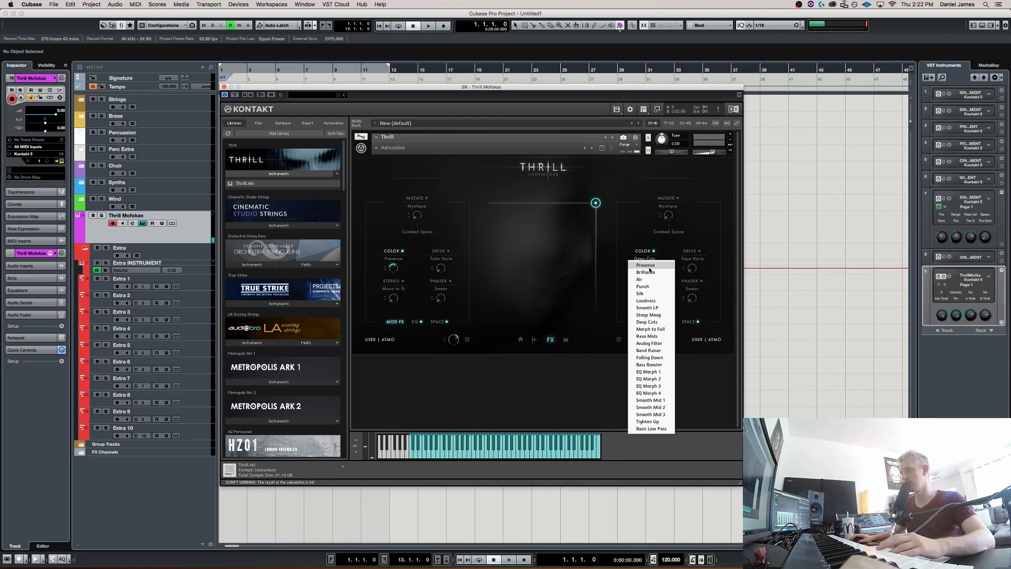
click(641, 260)
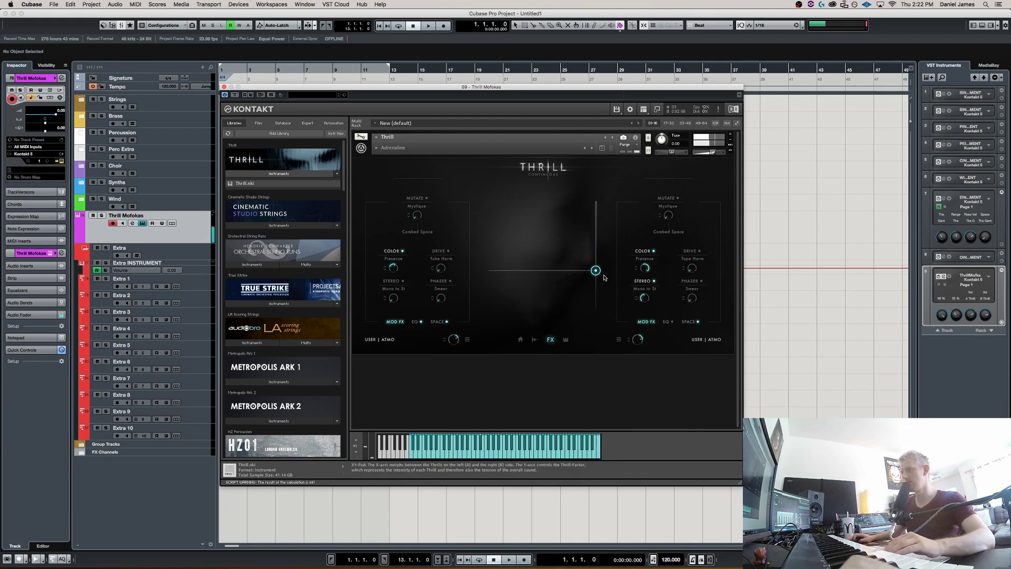
click(702, 280)
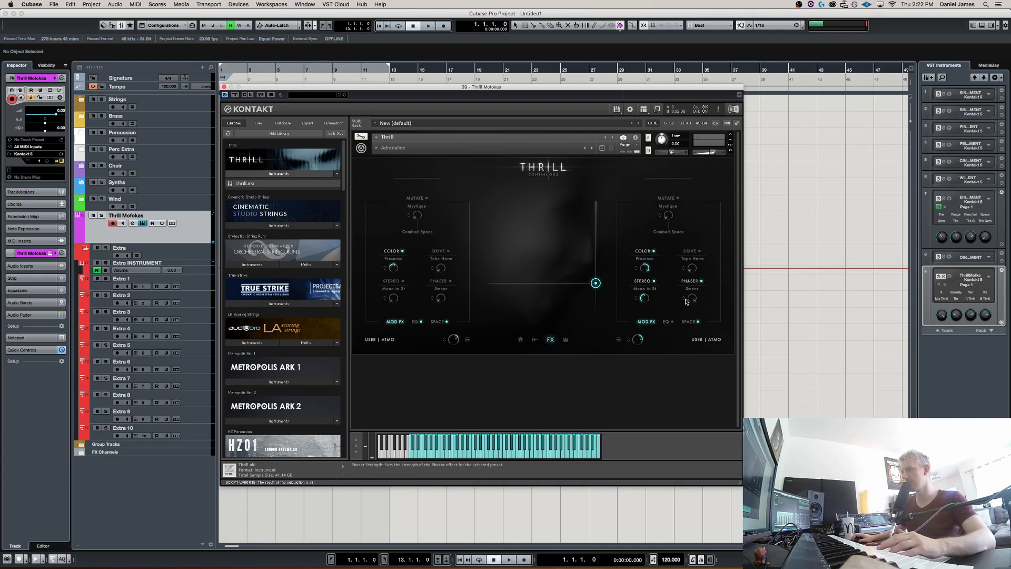
mouse_move(600, 284)
mouse_down()
mouse_move(602, 305)
mouse_move(603, 202)
mouse_up()
Raise the brass side's Phaser strength, try the Ensemble and Wobbler presets, and lower the XY pad's intensity slightly.
click(692, 298)
click(690, 293)
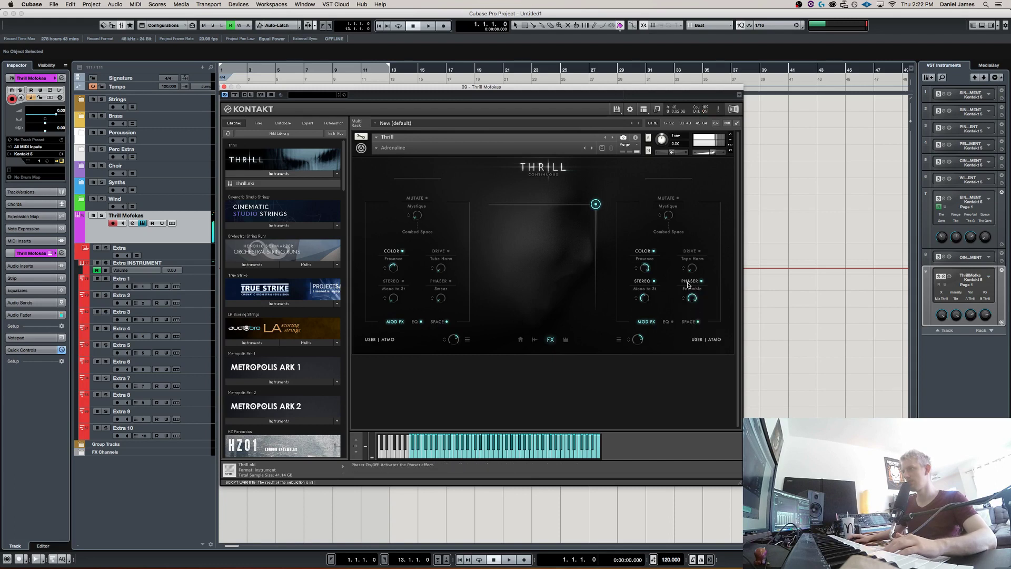
click(690, 288)
click(702, 313)
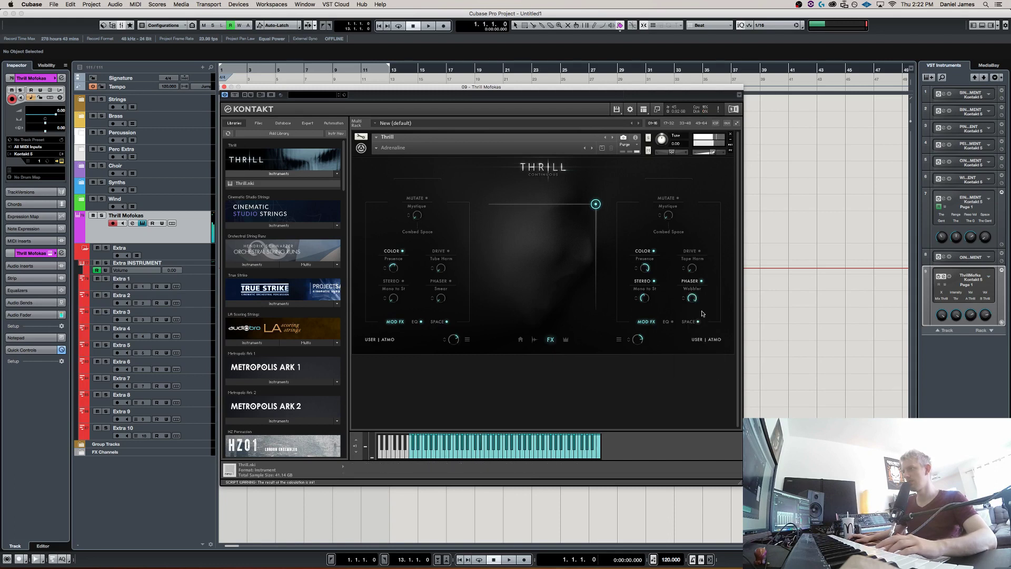
mouse_move(597, 205)
mouse_down()
mouse_move(593, 248)
mouse_move(607, 209)
mouse_move(601, 267)
mouse_move(602, 207)
mouse_move(601, 216)
mouse_up()
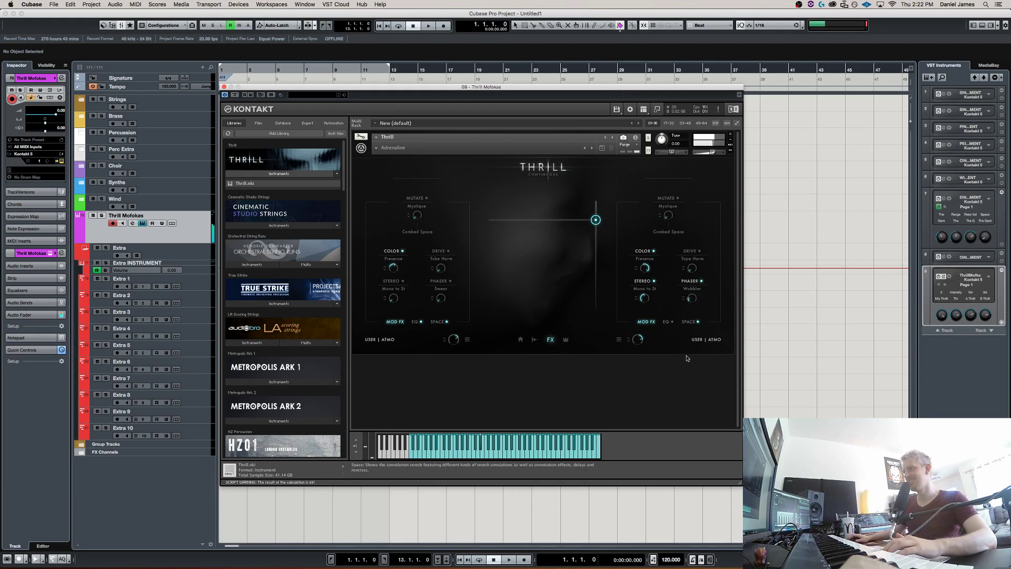
Audition the Slighty Wide, Phase Issues and Vibrolator presets for the brass side's Phaser while sweeping the XY pad's intensity.
click(682, 288)
click(691, 331)
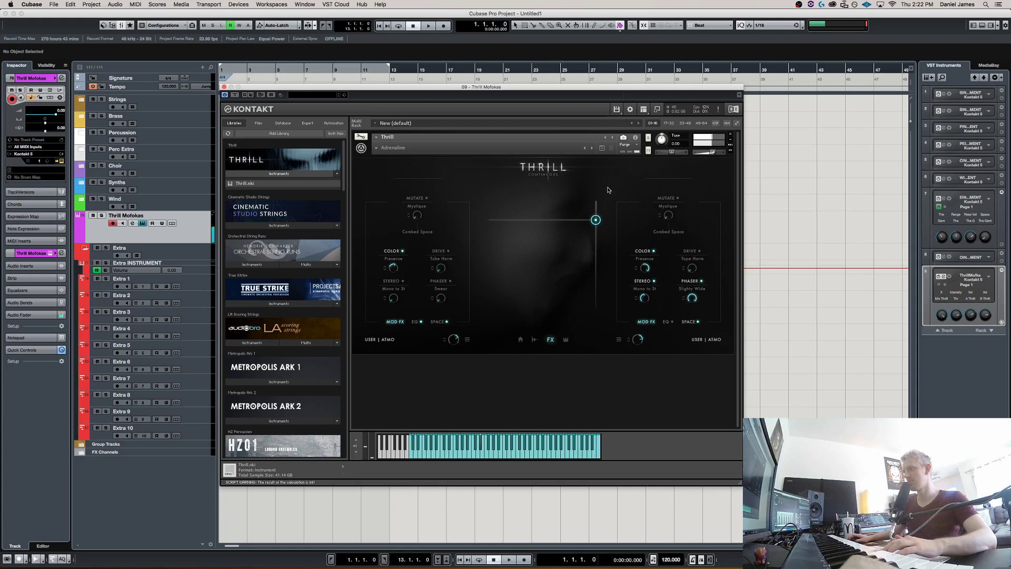
click(696, 288)
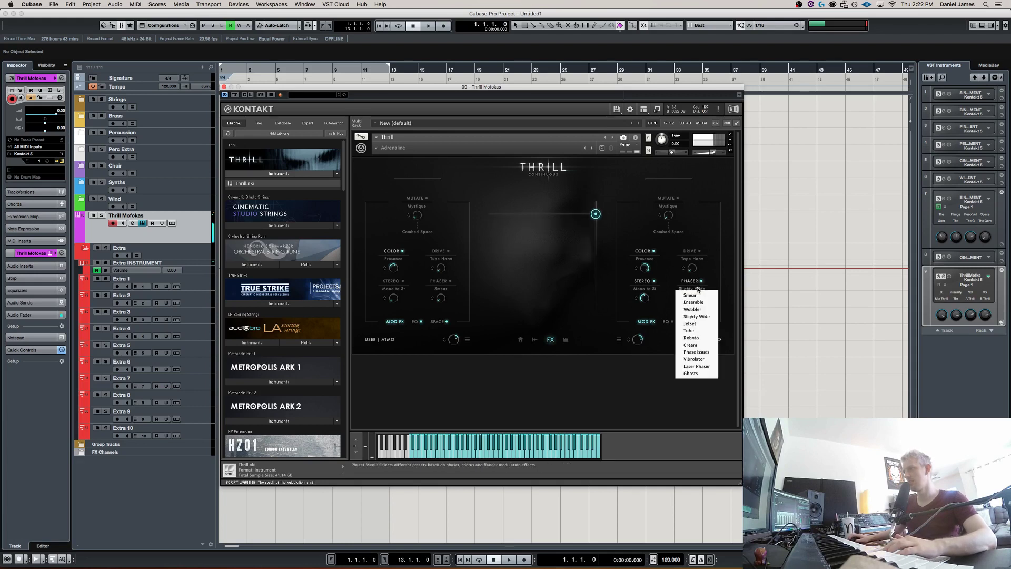
click(700, 352)
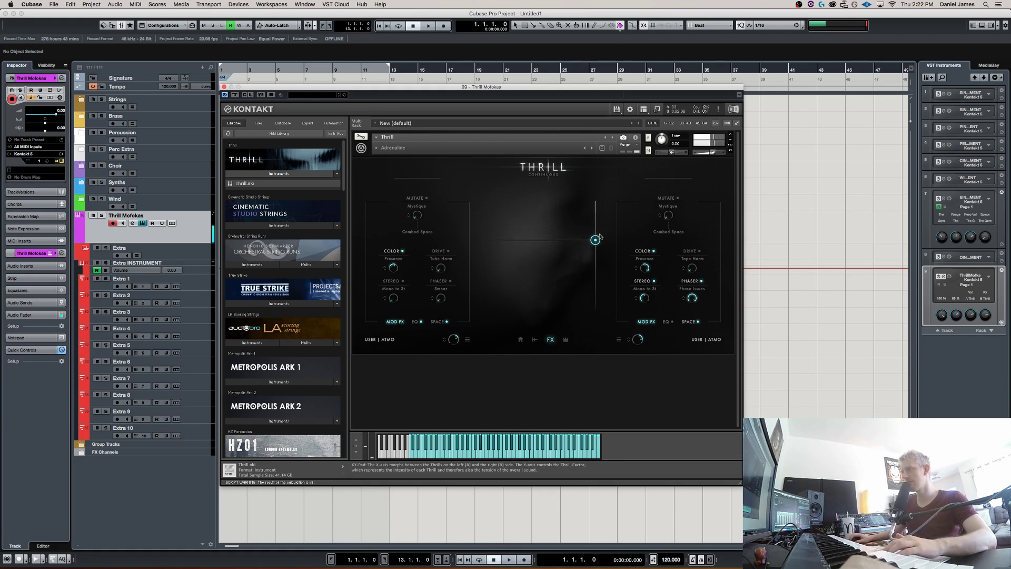
click(692, 288)
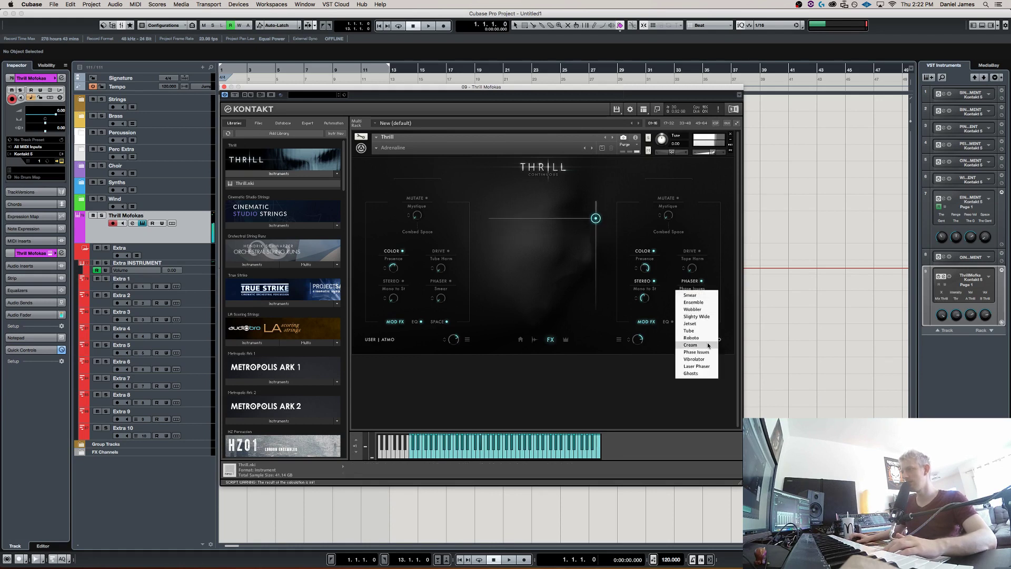
click(694, 359)
drag(595, 218, 592, 298)
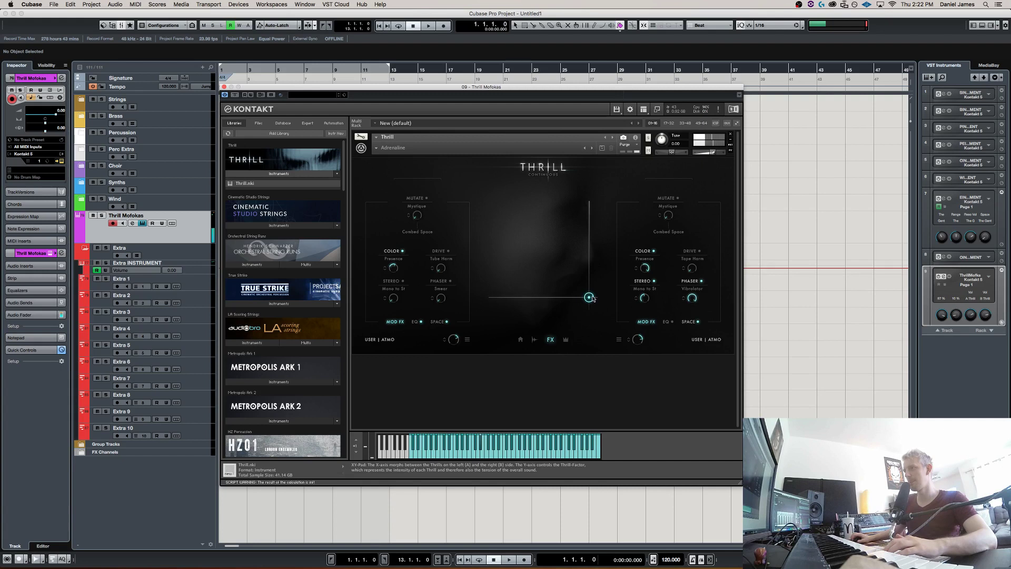
Set the brass side's Phaser preset to Tube and bring the XY pad up to maximum intensity.
click(692, 289)
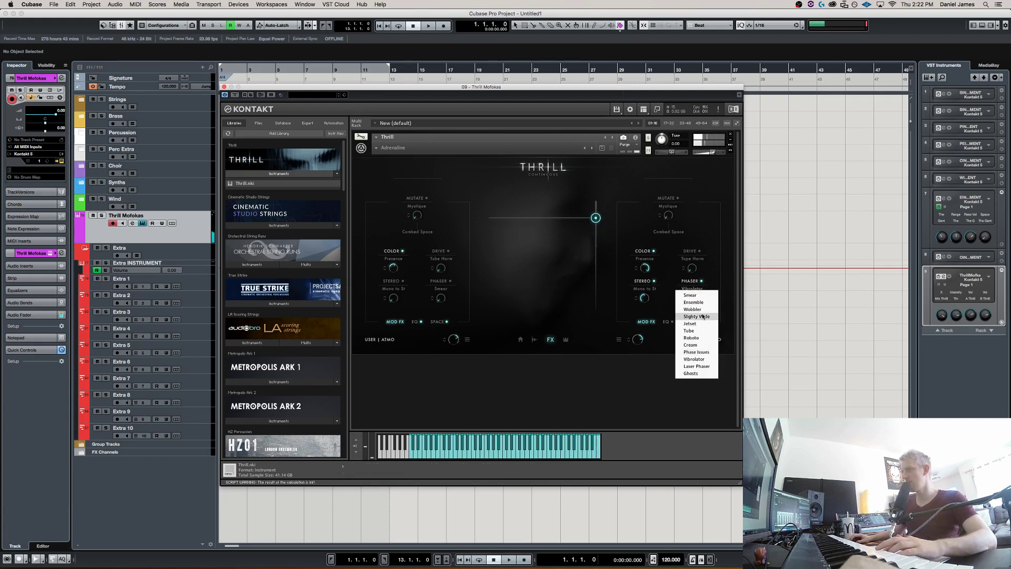
click(708, 330)
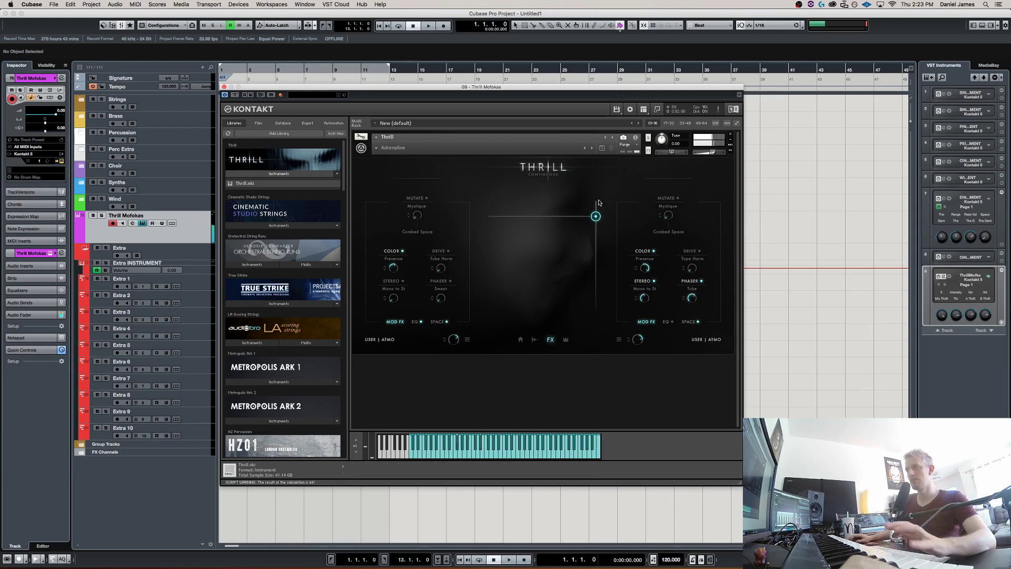
drag(594, 236, 604, 213)
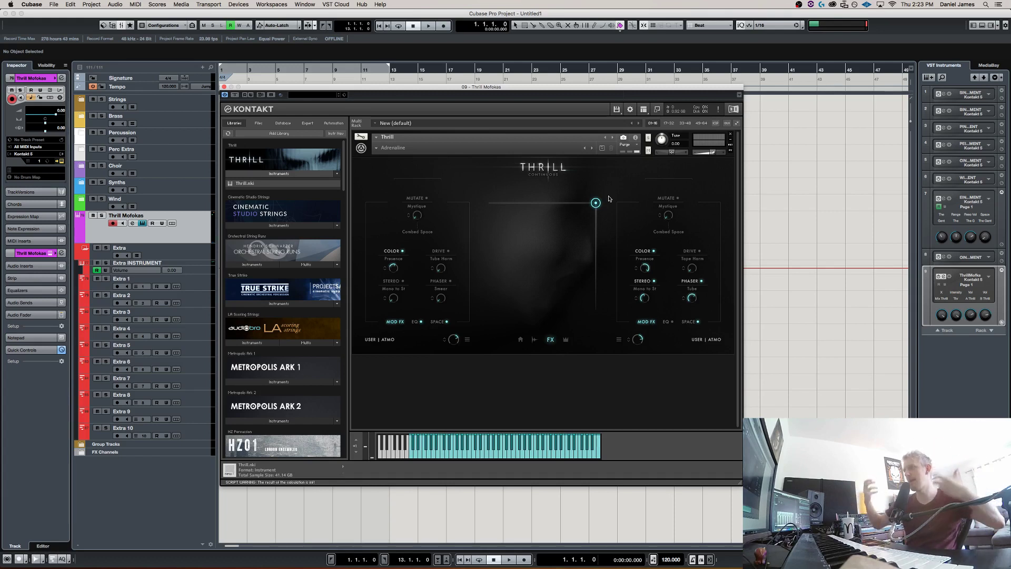
Enable the brass side's Drive effect with Tape Harmonics, raise its strength, and audition it by sweeping the XY pad.
click(694, 259)
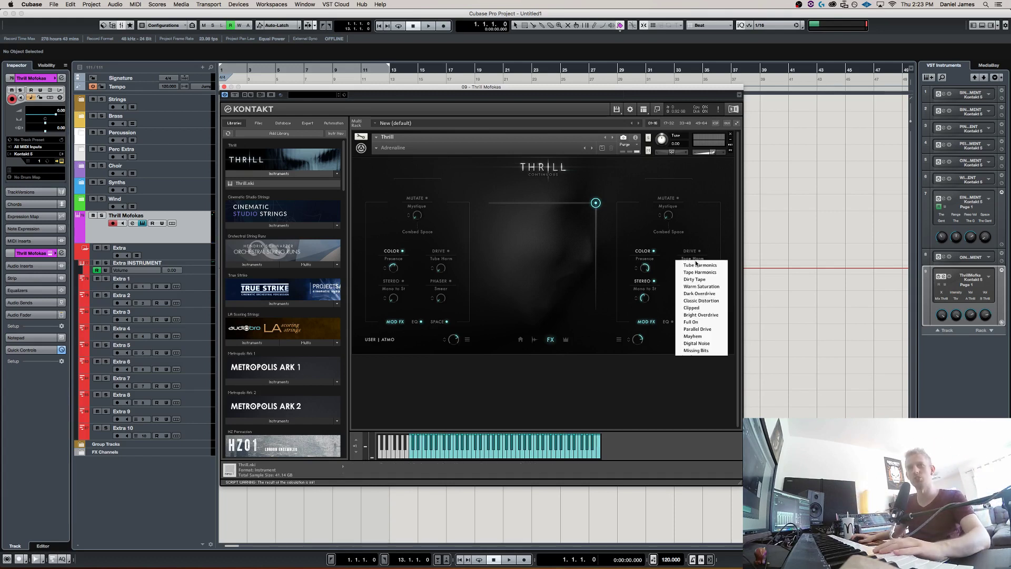
click(702, 257)
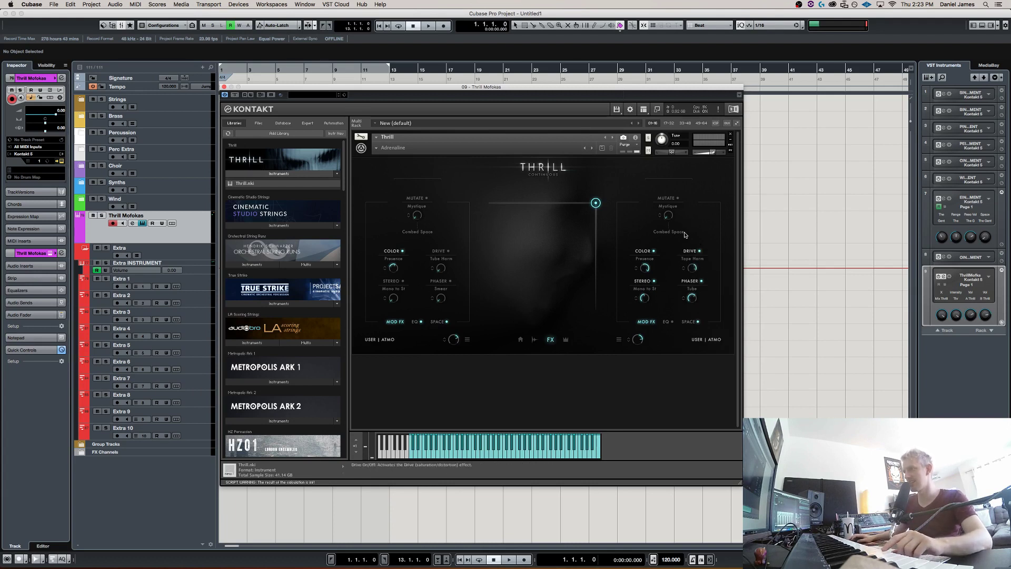
drag(596, 204, 597, 267)
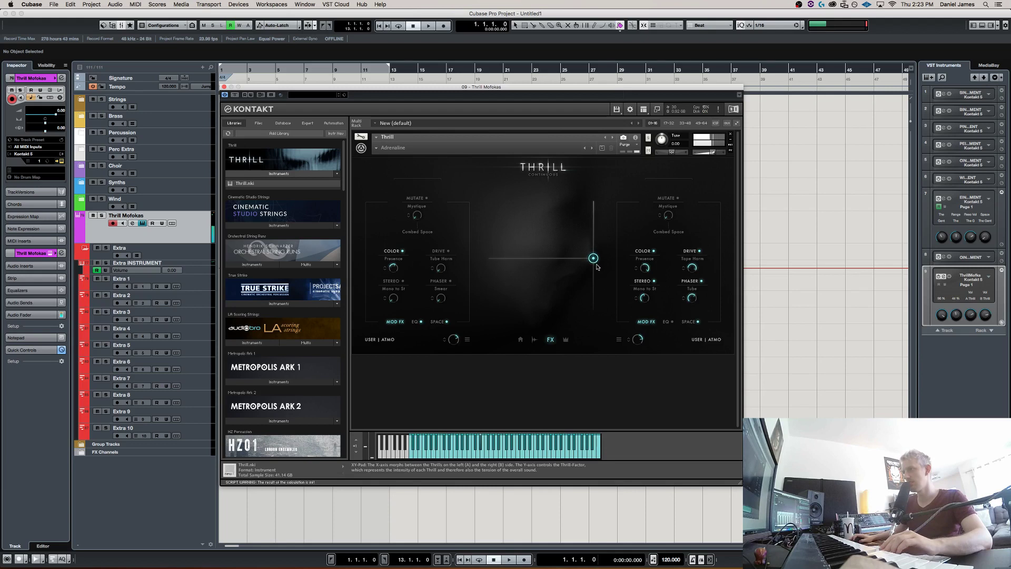
click(692, 258)
click(692, 270)
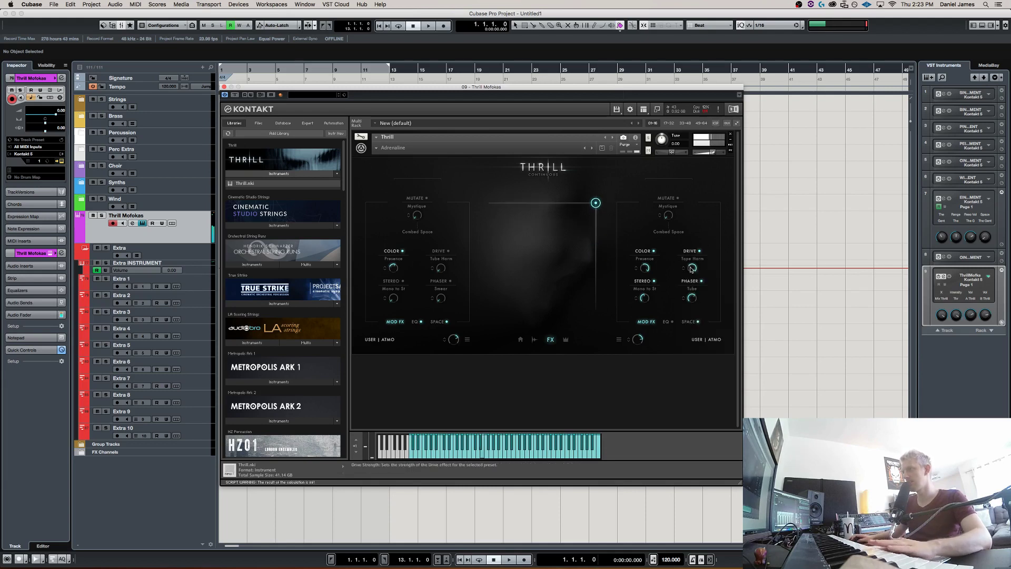
Set the brass side's Drive preset to Clipped, trying Dirty Tape and Bright Overdrive first, and ease the XY pad down slightly.
click(693, 259)
click(694, 279)
click(696, 258)
click(700, 315)
click(693, 258)
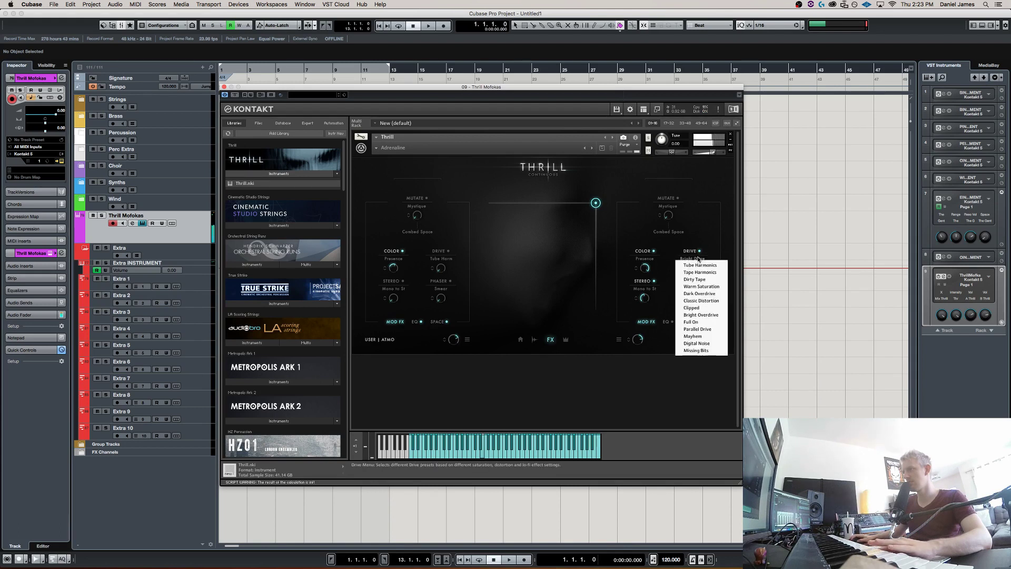
click(692, 307)
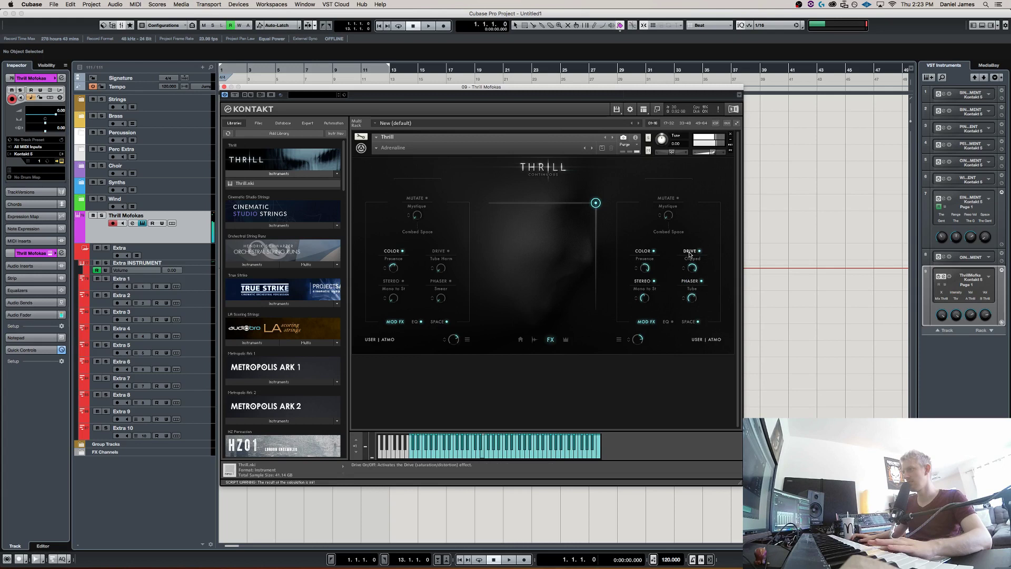
mouse_move(596, 202)
mouse_down()
mouse_move(600, 300)
mouse_move(591, 303)
mouse_move(595, 207)
mouse_up()
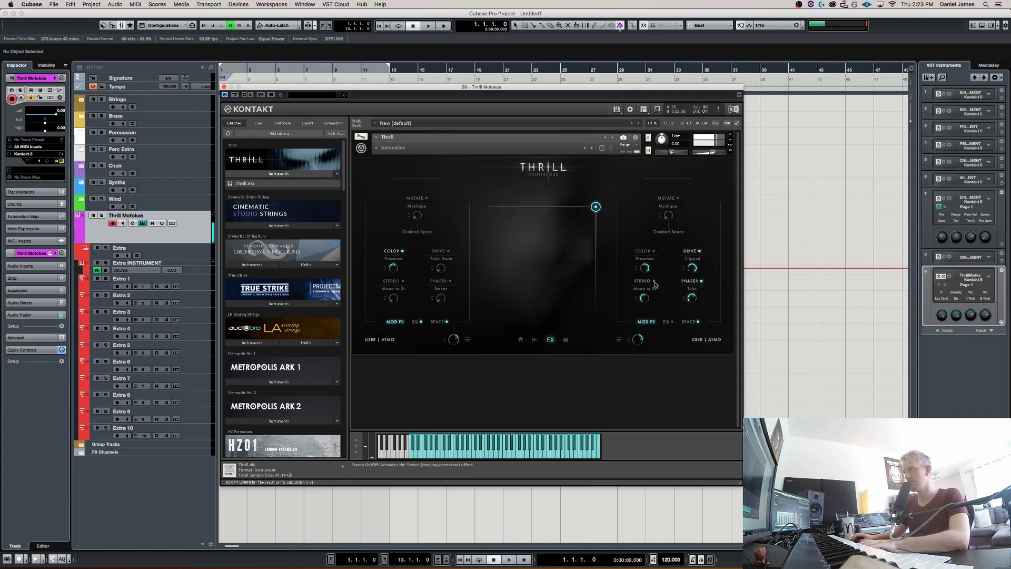
Enable the brass side's Color, Stereo and Mutate effects, lower the XY pad's intensity to about halfway, and view the Mutate presets.
drag(596, 207, 589, 267)
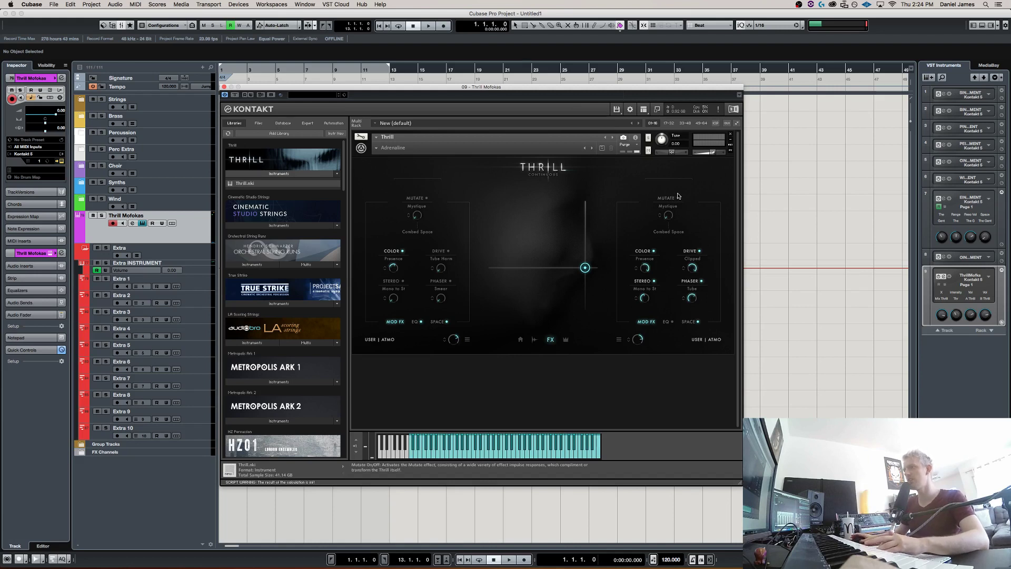
click(668, 232)
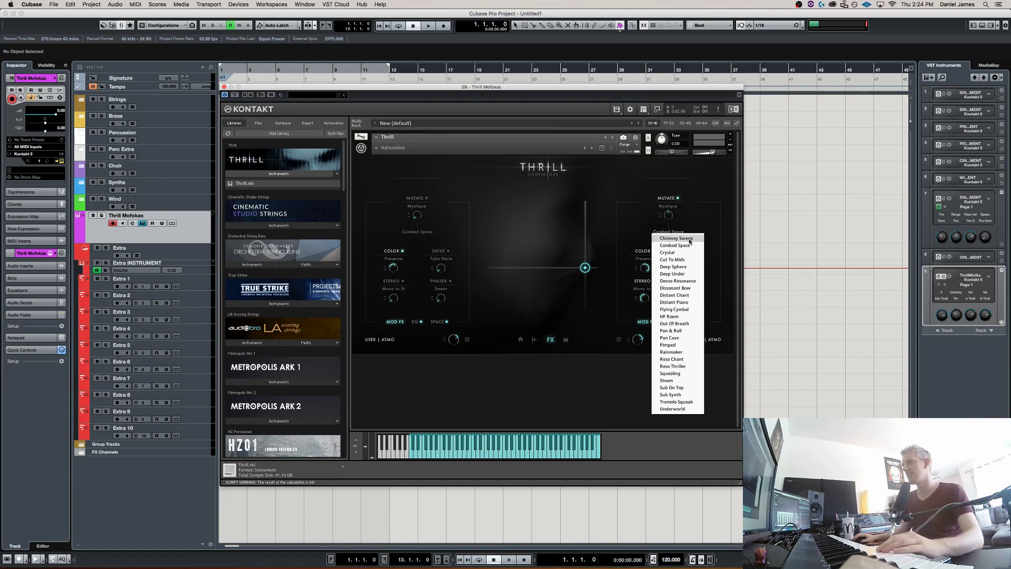
click(720, 226)
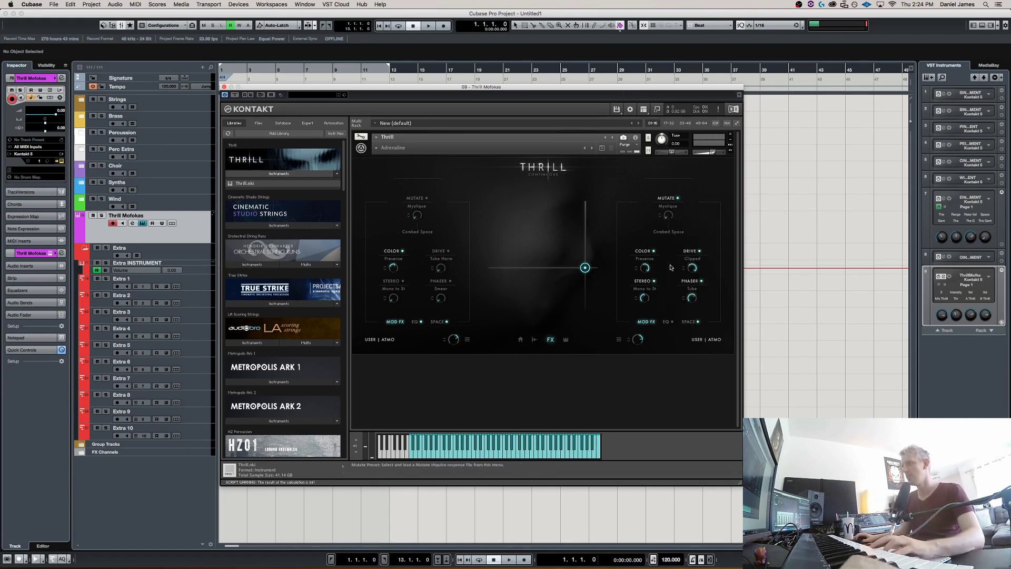
Compare the brass side's Mutate effect off and on with Combed Space, raising its strength and sweeping the XY pad's intensity.
drag(584, 267, 595, 233)
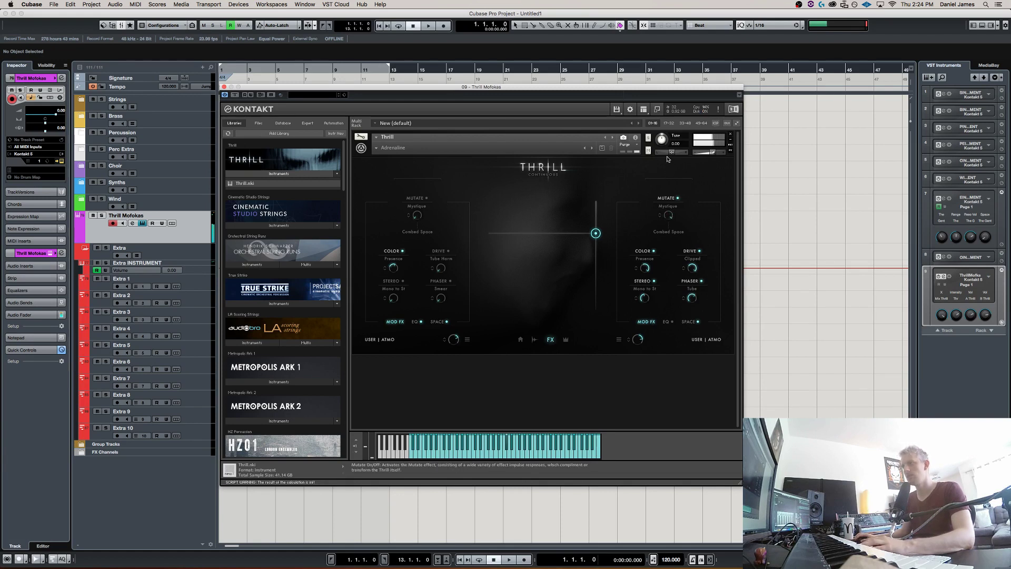
mouse_move(594, 233)
mouse_down()
mouse_move(579, 274)
mouse_move(593, 232)
mouse_up()
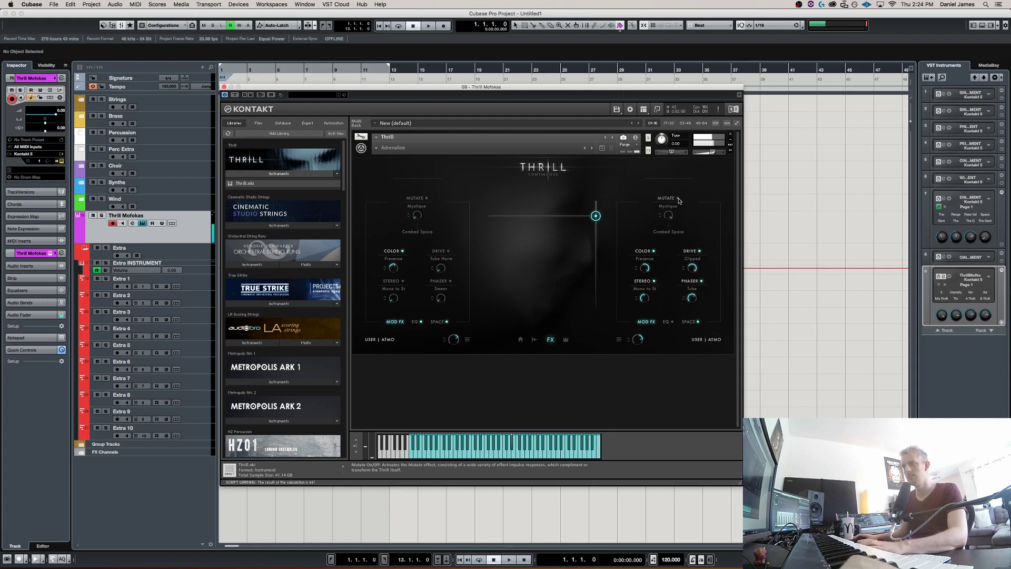
click(678, 199)
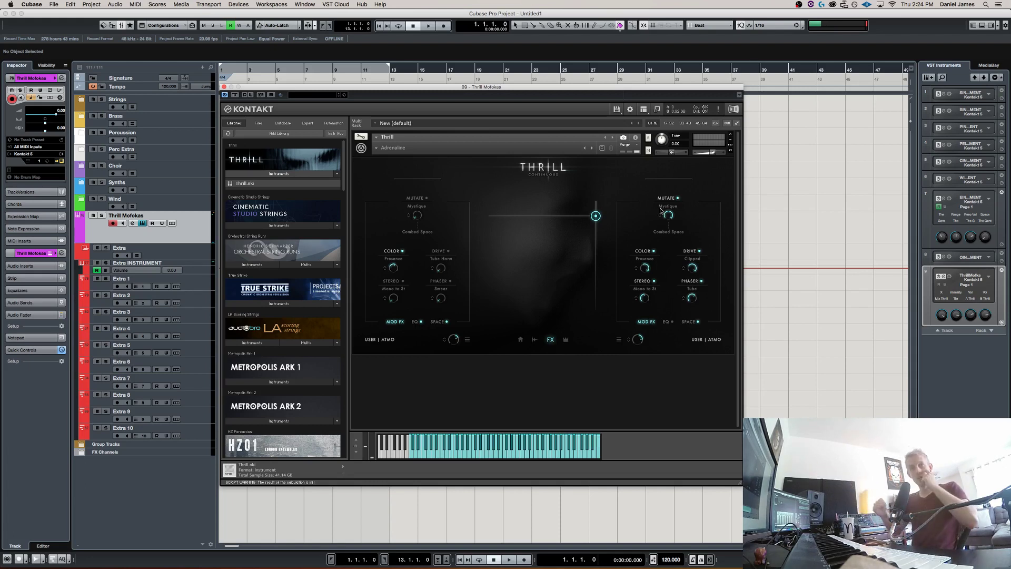
drag(595, 215, 597, 348)
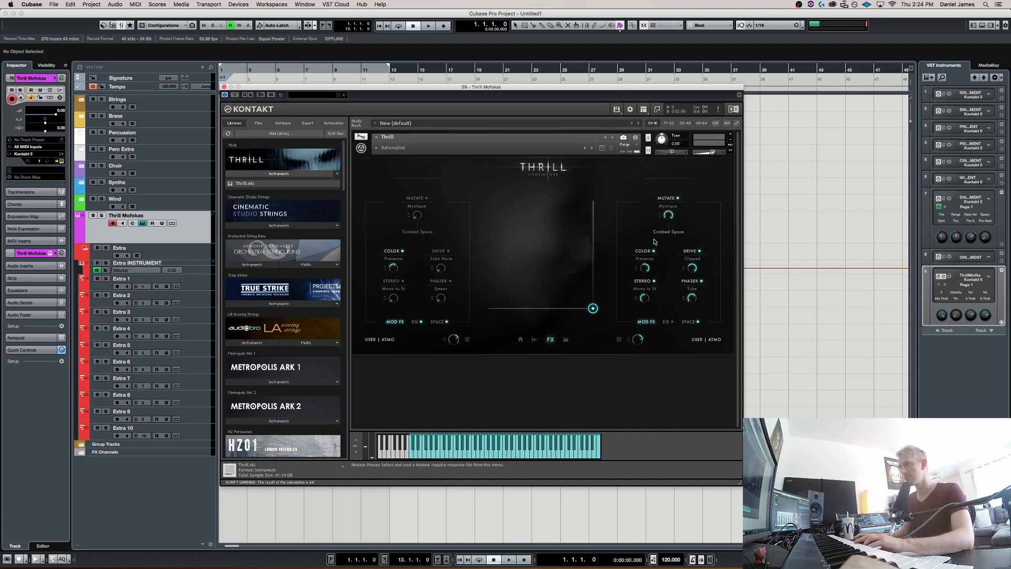
drag(596, 313, 599, 248)
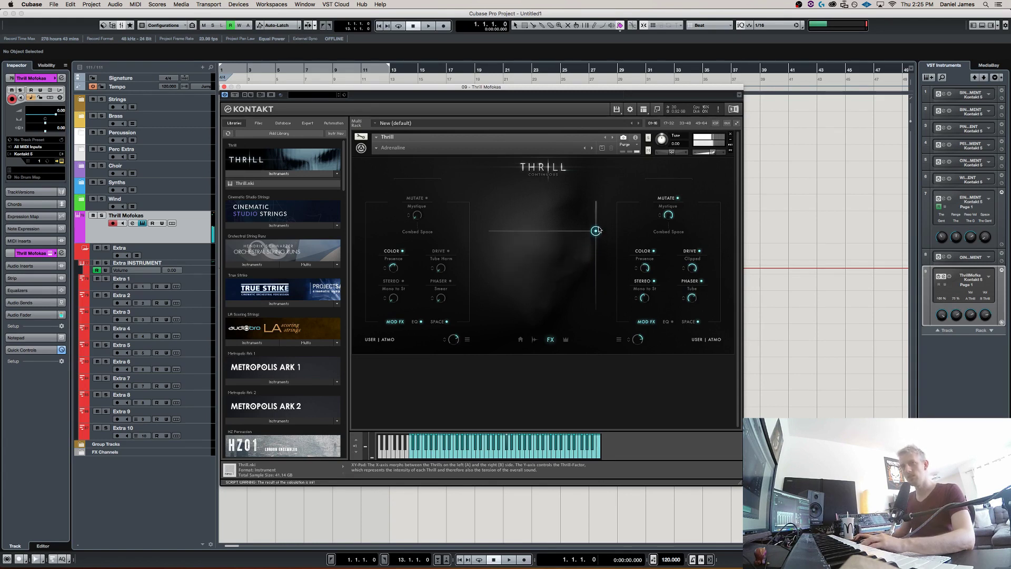
mouse_move(599, 215)
mouse_down()
mouse_move(597, 203)
mouse_move(597, 257)
mouse_move(572, 275)
mouse_move(543, 266)
mouse_move(564, 220)
mouse_move(489, 208)
mouse_move(594, 210)
mouse_move(564, 243)
mouse_move(506, 257)
mouse_move(503, 283)
mouse_move(530, 305)
mouse_move(596, 295)
mouse_move(614, 203)
mouse_up()
Audition the Chimney Sweep, Combed Space and Crystal presets for the brass side's Mutate effect, lowering the XY pad's intensity slightly.
click(669, 231)
click(677, 238)
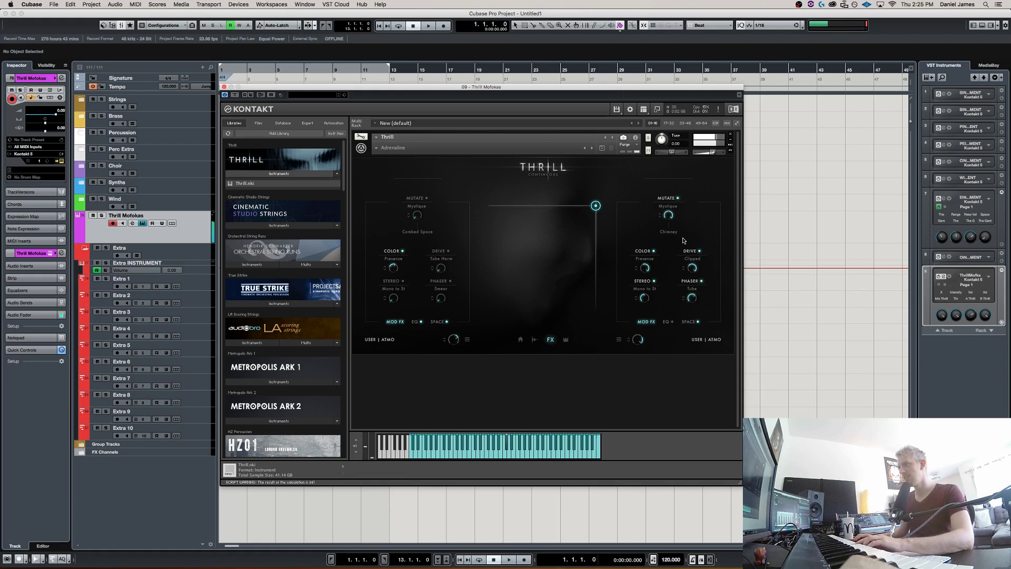
click(678, 237)
click(677, 236)
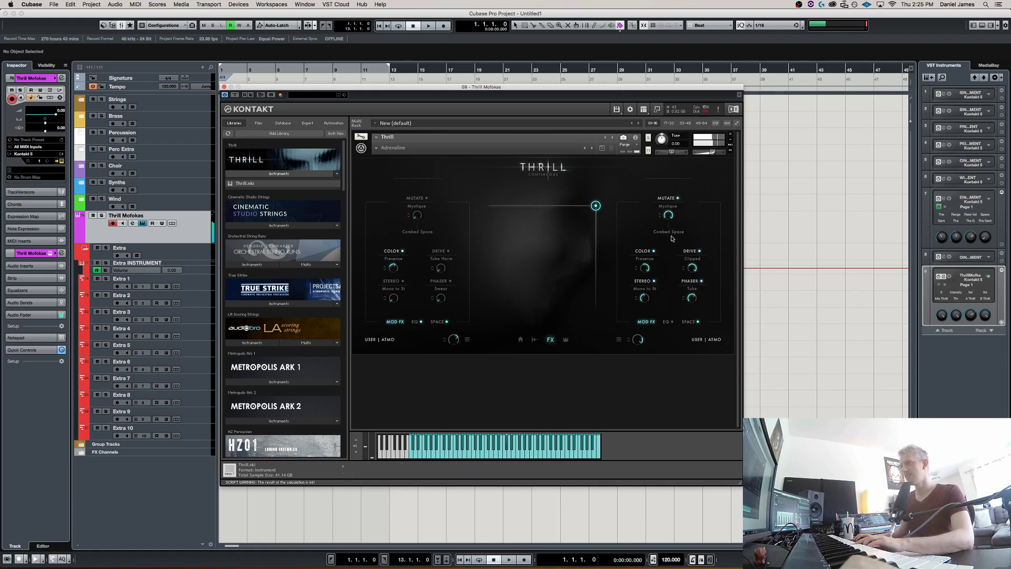
click(671, 238)
click(677, 250)
mouse_move(596, 206)
mouse_down()
mouse_move(598, 252)
mouse_move(597, 225)
mouse_up()
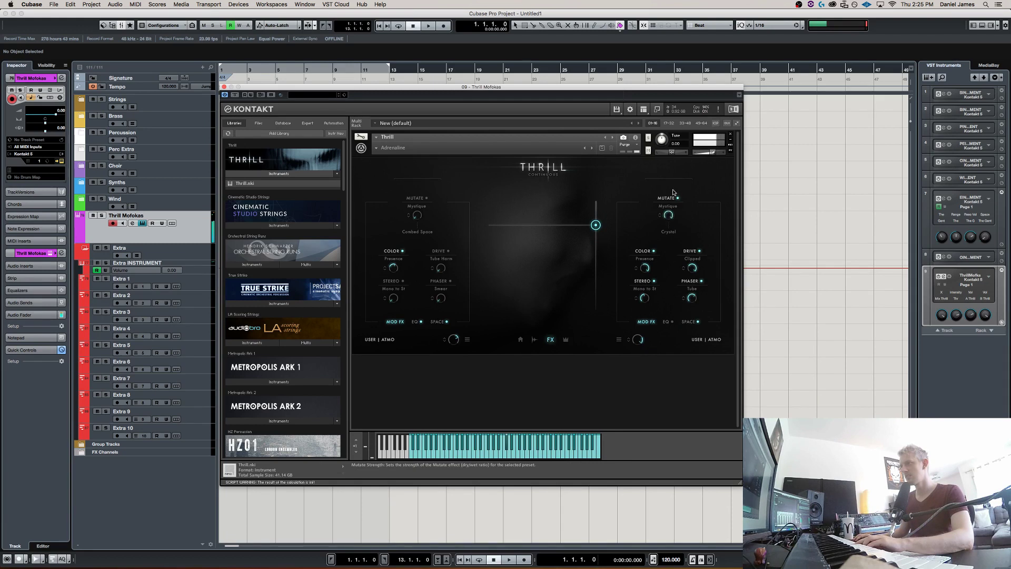
Audition the Deep Under and HF Room presets for the brass side's Mutate effect while moving the XY pad.
click(671, 235)
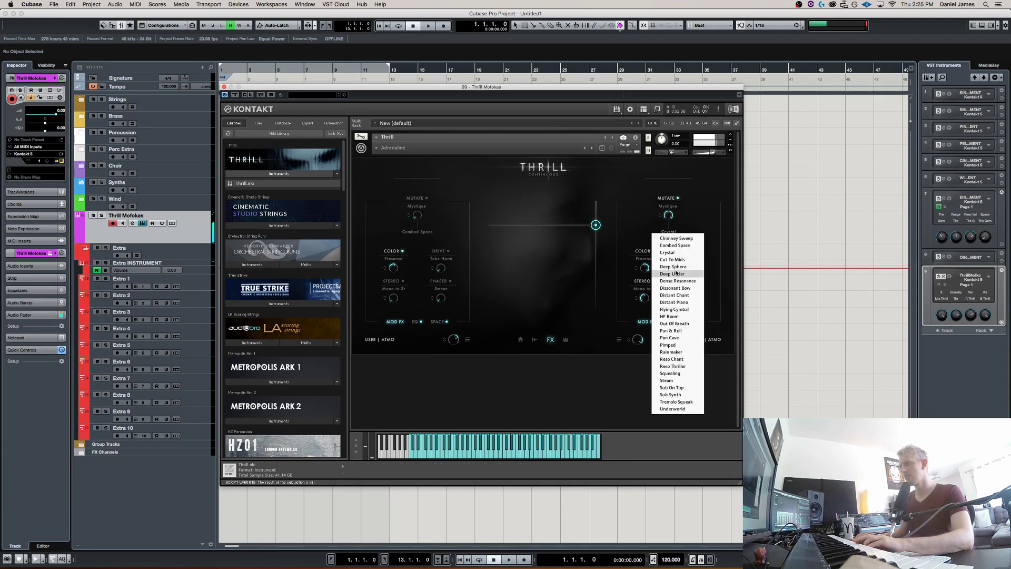
click(678, 274)
mouse_move(599, 227)
mouse_down()
mouse_move(575, 204)
mouse_move(596, 216)
mouse_up()
click(676, 234)
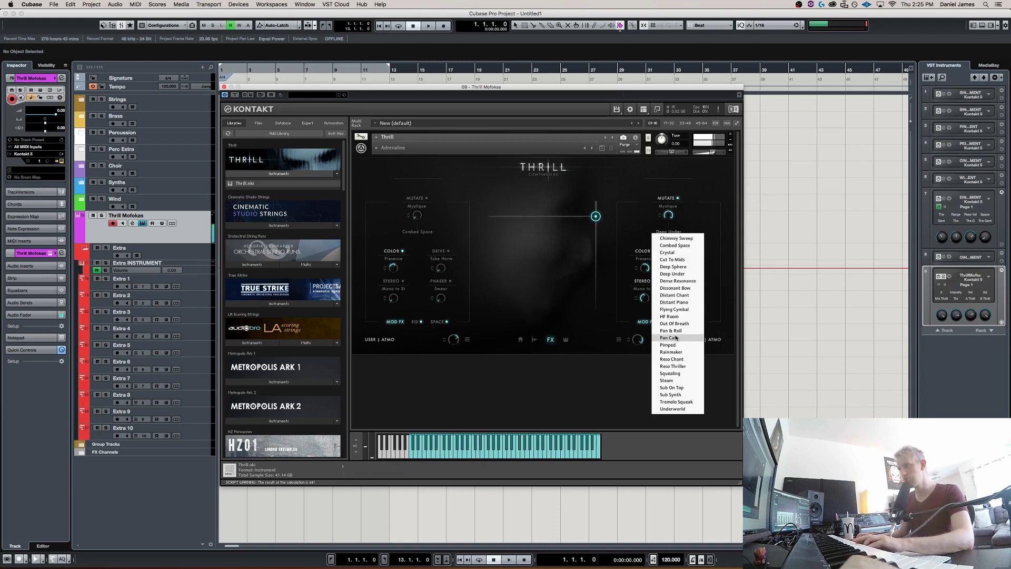
click(674, 316)
drag(595, 216, 613, 206)
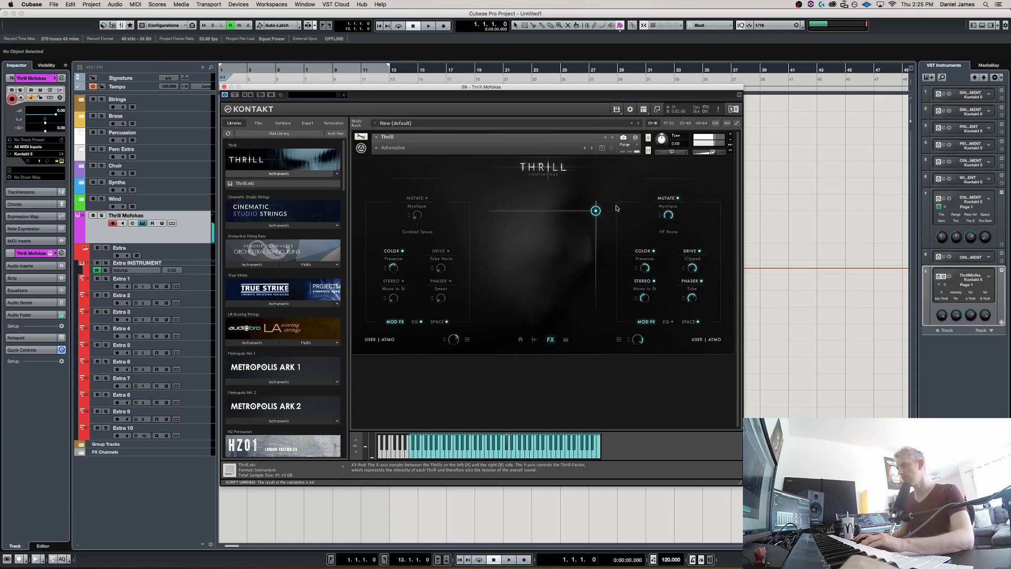
Set the brass side's Mutate preset to Out Of Breath, audition it at high intensity, and return the XY pad near the centre.
click(673, 233)
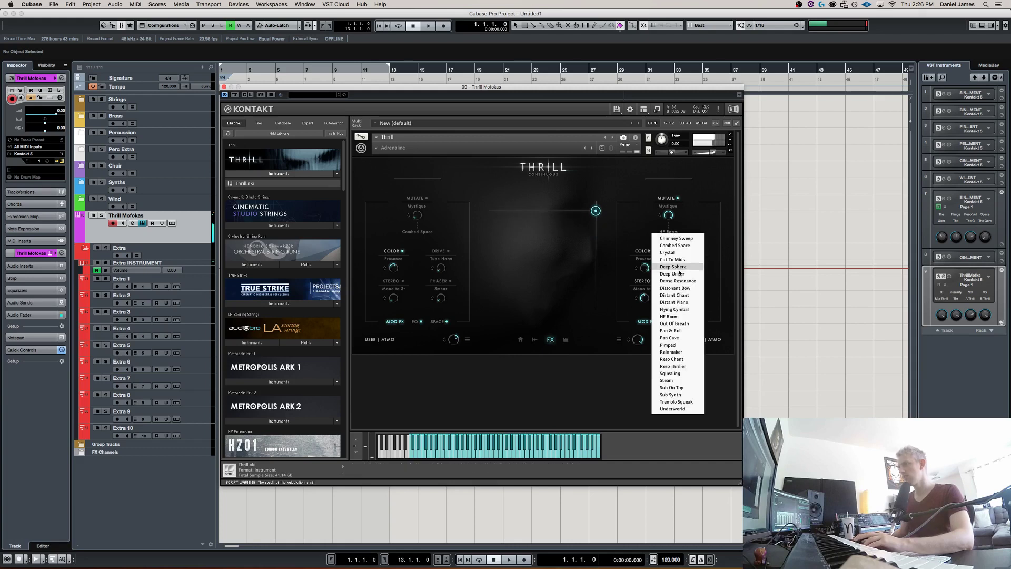
click(675, 324)
drag(595, 211, 614, 199)
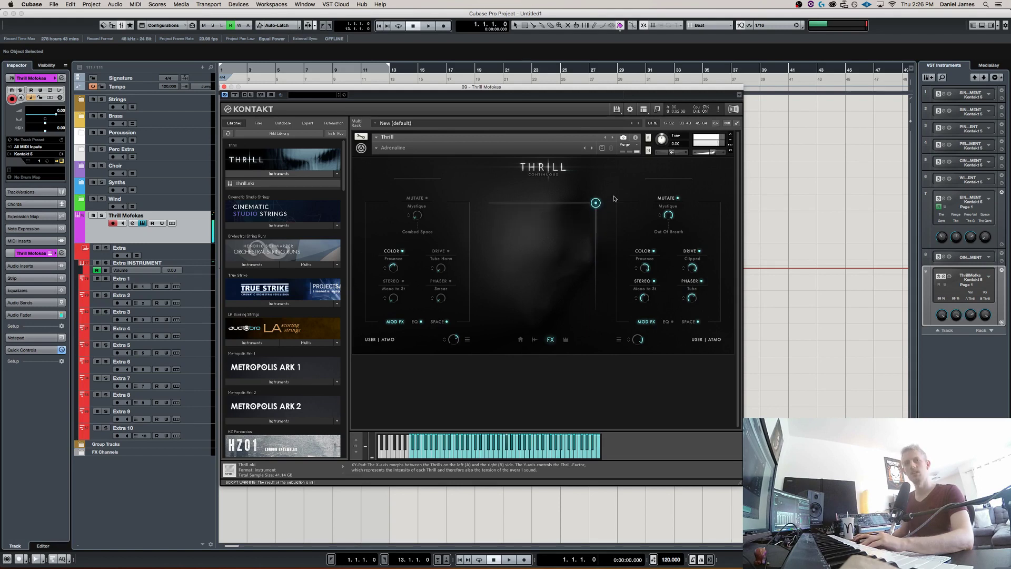
drag(582, 228, 549, 281)
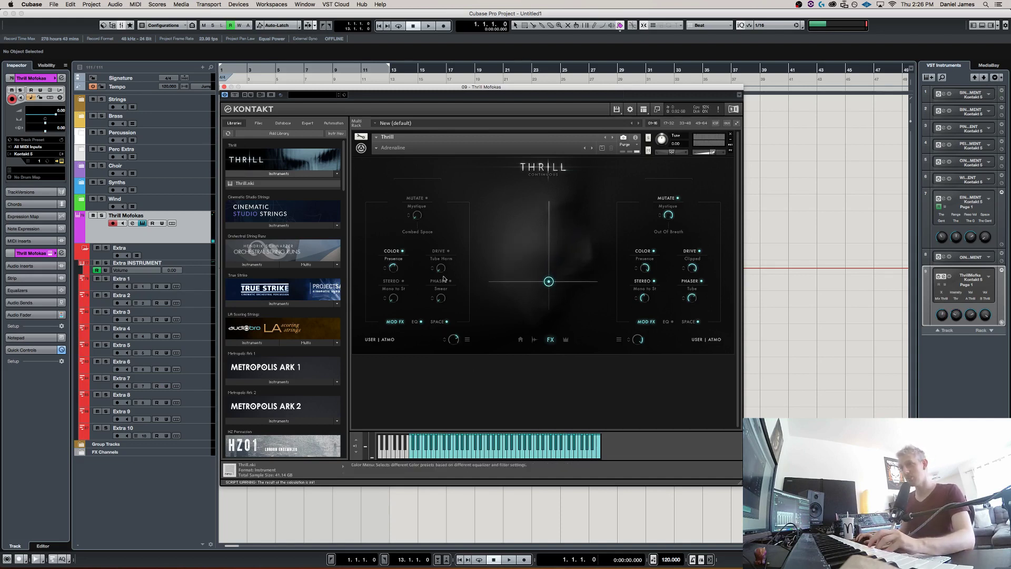
Look over the opposite side's EQ settings, and open the brass side's Space settings to view the available reverb categories.
click(414, 322)
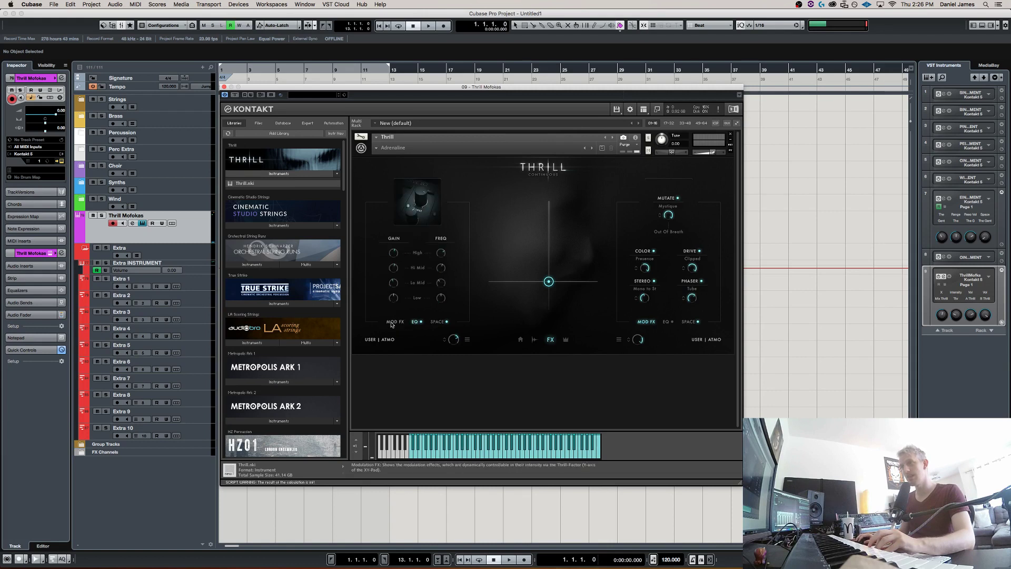
click(395, 322)
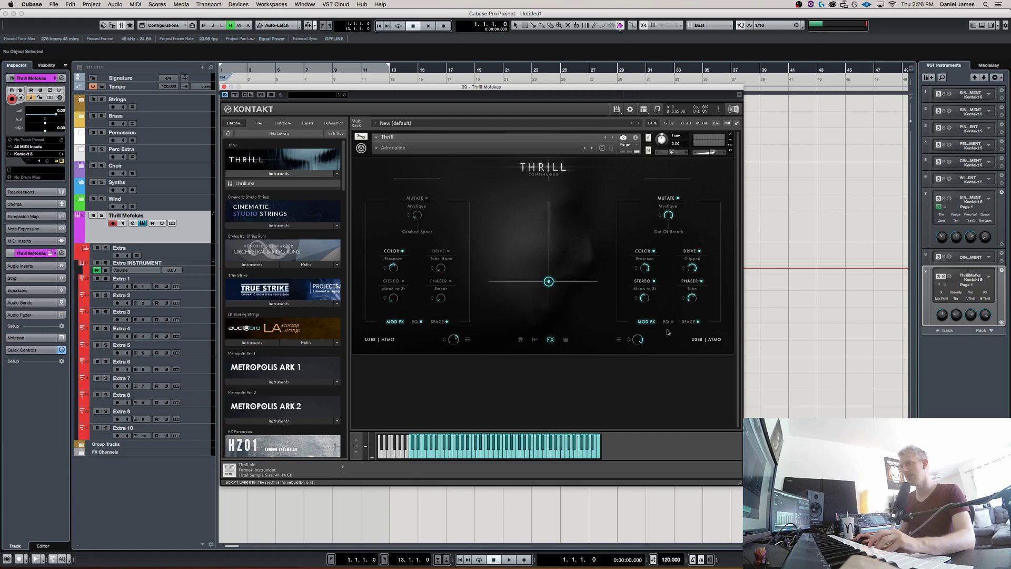
click(689, 321)
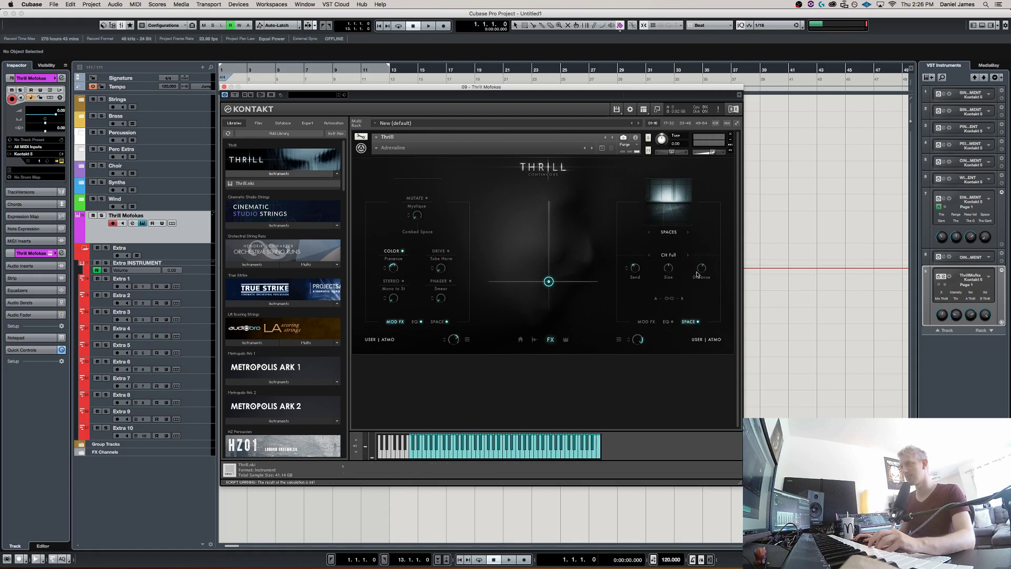
click(668, 234)
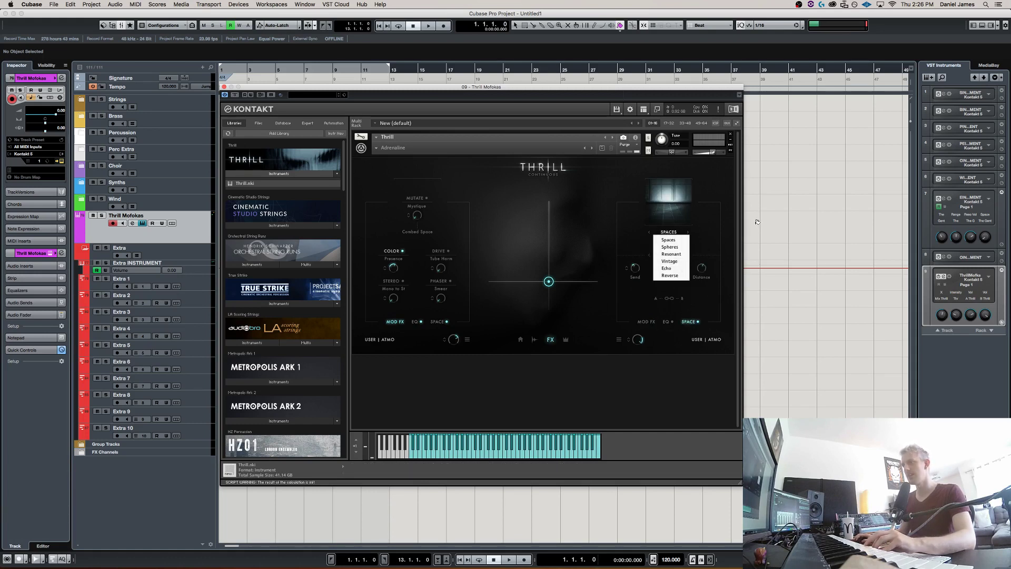
click(549, 281)
Audition the brass side's reverb with the XY pad moved fully towards it, and change the Space preset to Taj Mahal.
drag(549, 281, 636, 212)
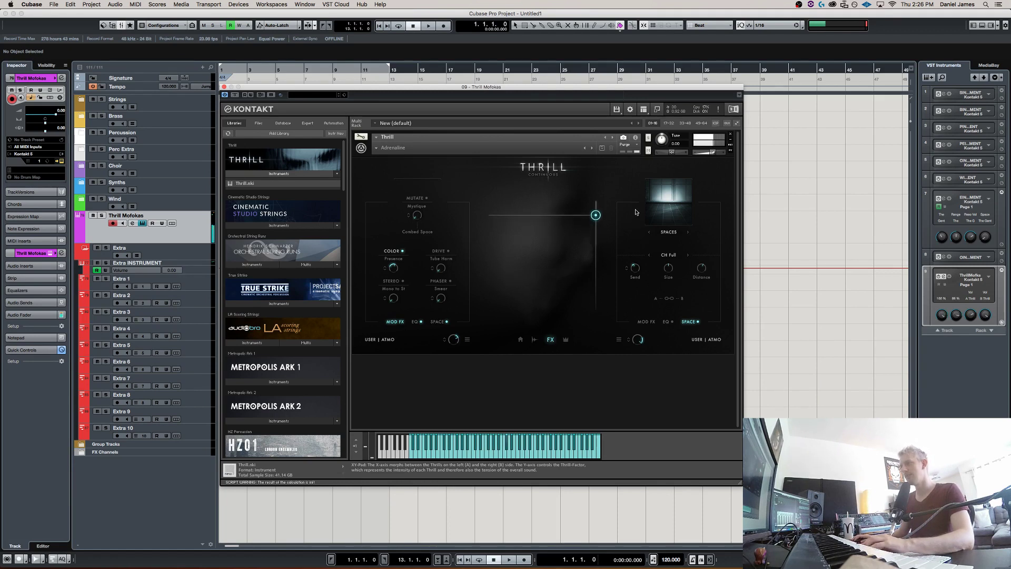
click(673, 256)
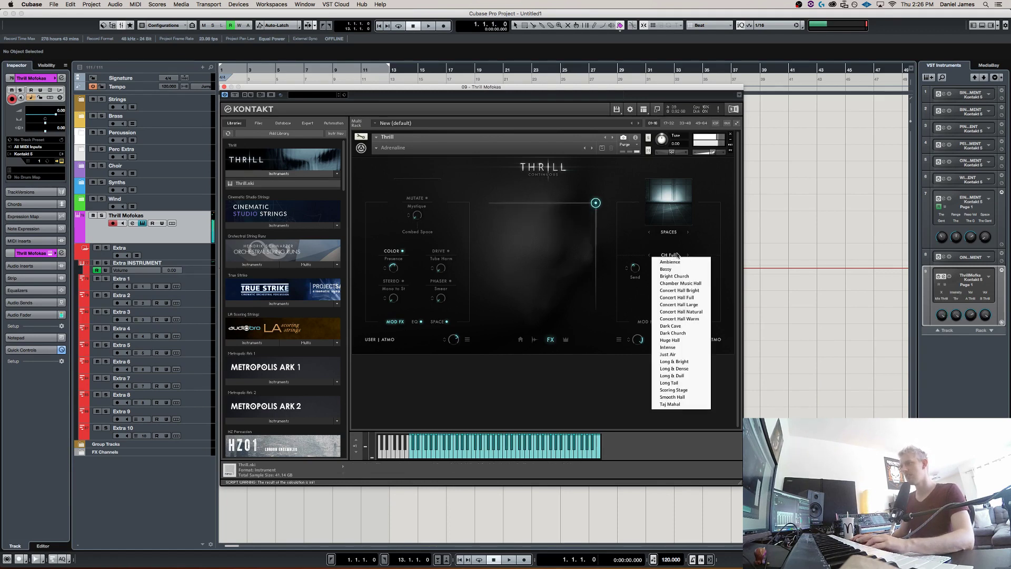
click(680, 253)
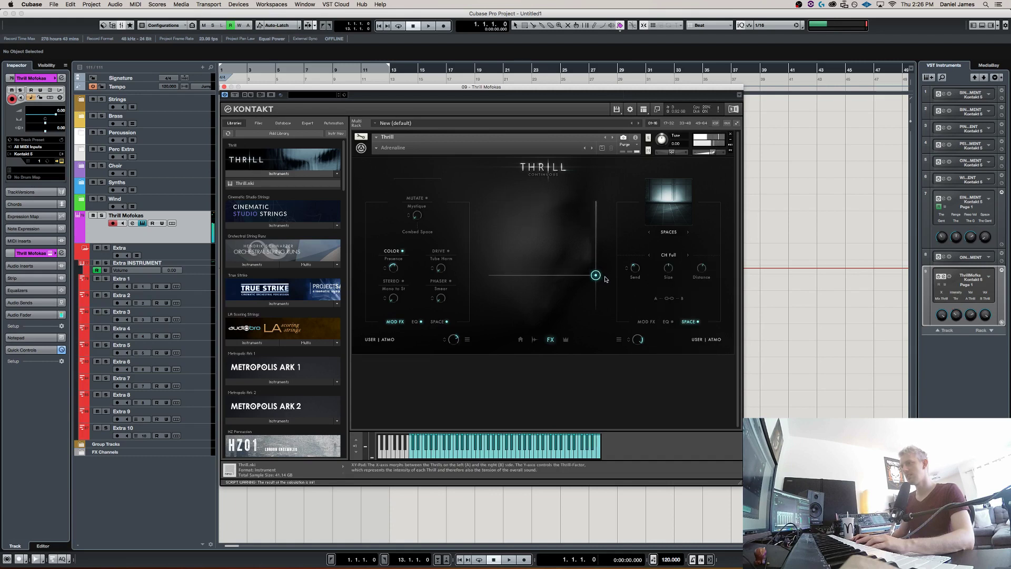
click(690, 257)
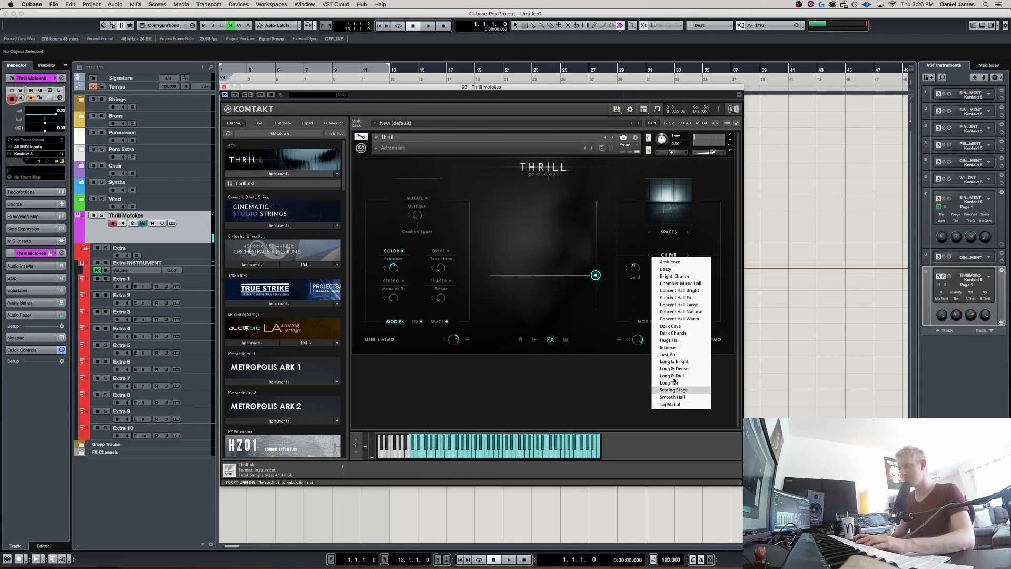
click(682, 404)
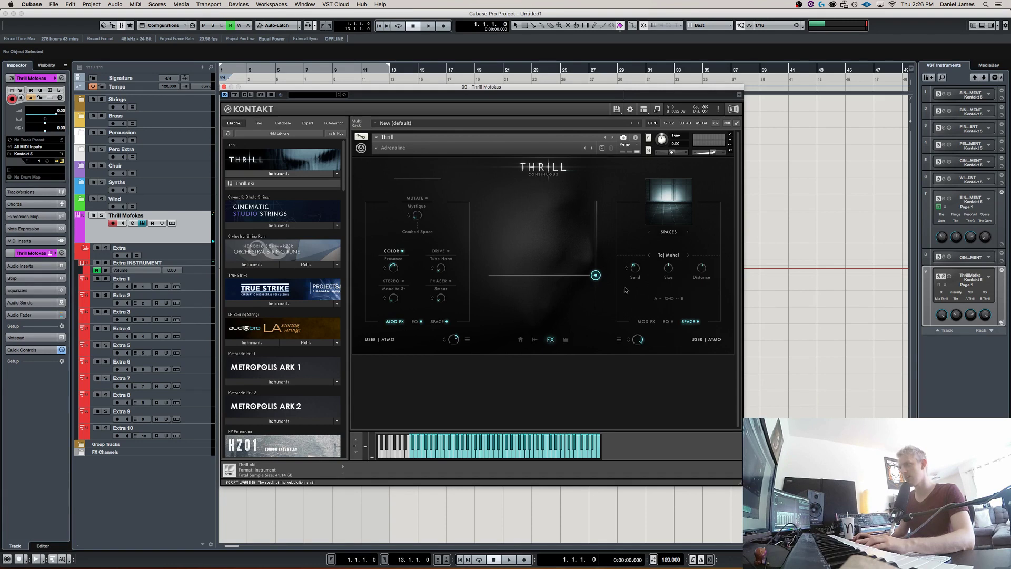
drag(595, 275, 635, 257)
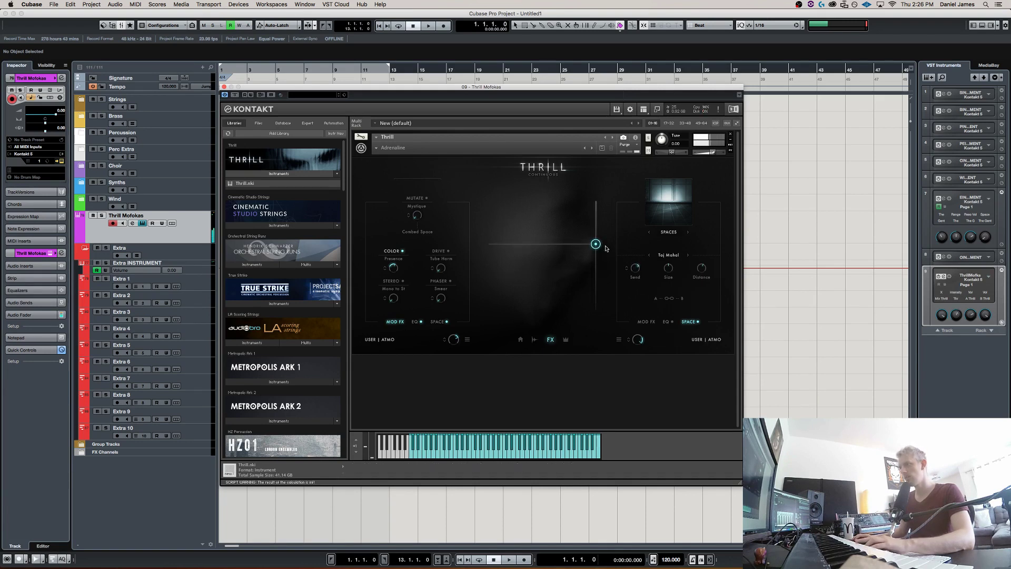
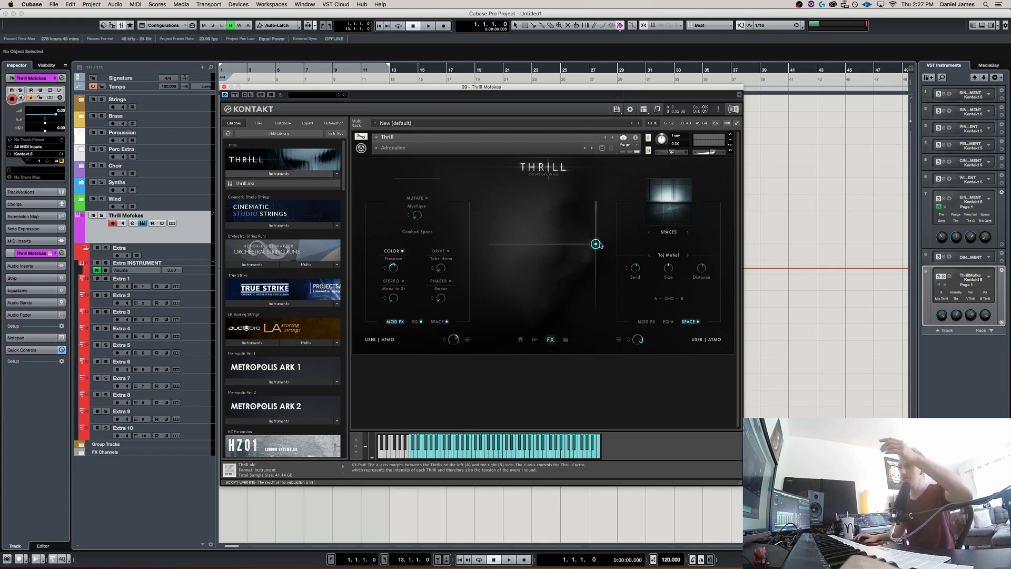
Audition the Taj Mahal reverb by sweeping the XY pad's intensity and morph position, and look through the Space presets.
drag(596, 245, 594, 327)
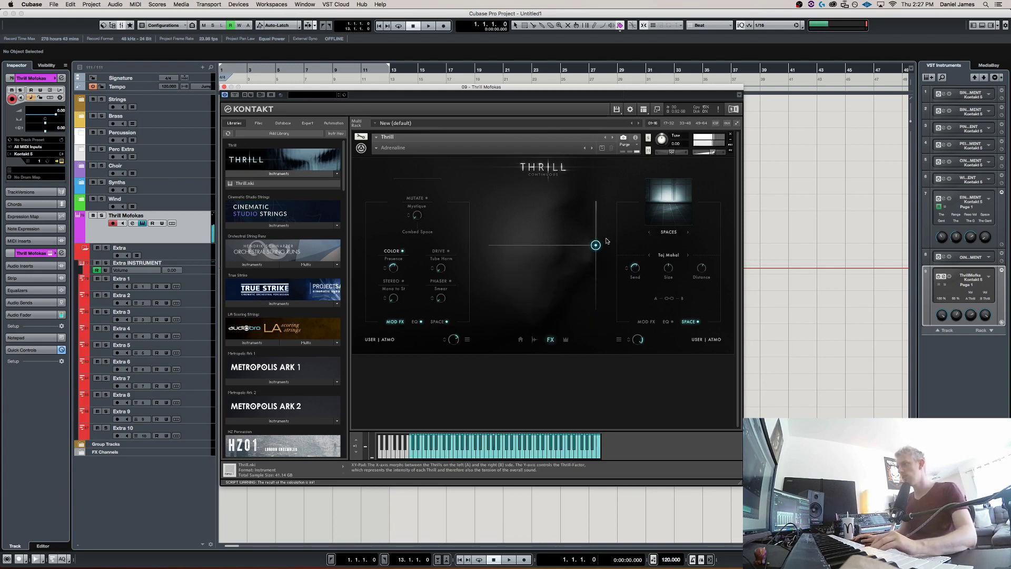
drag(602, 188, 598, 209)
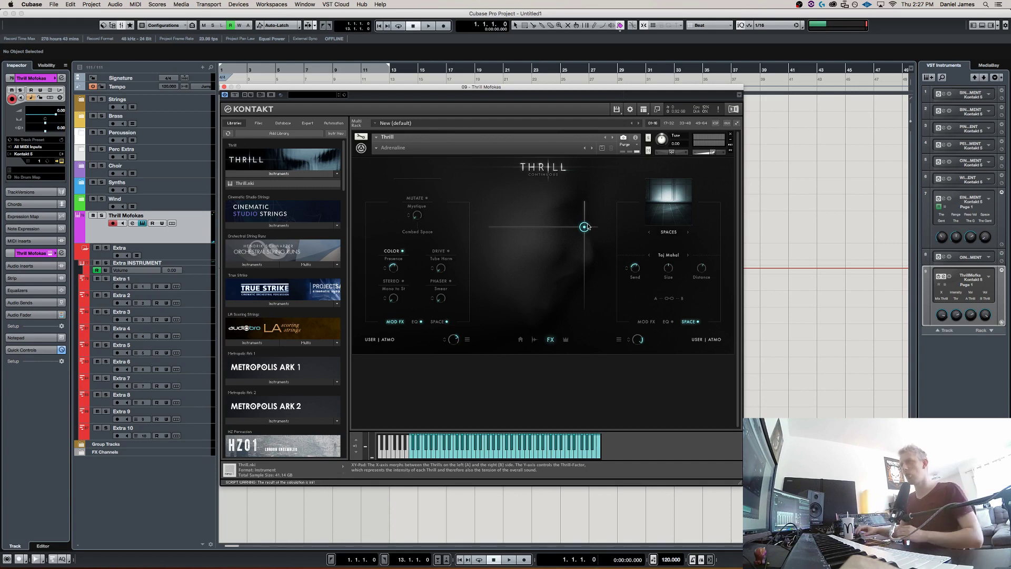
drag(584, 227, 569, 257)
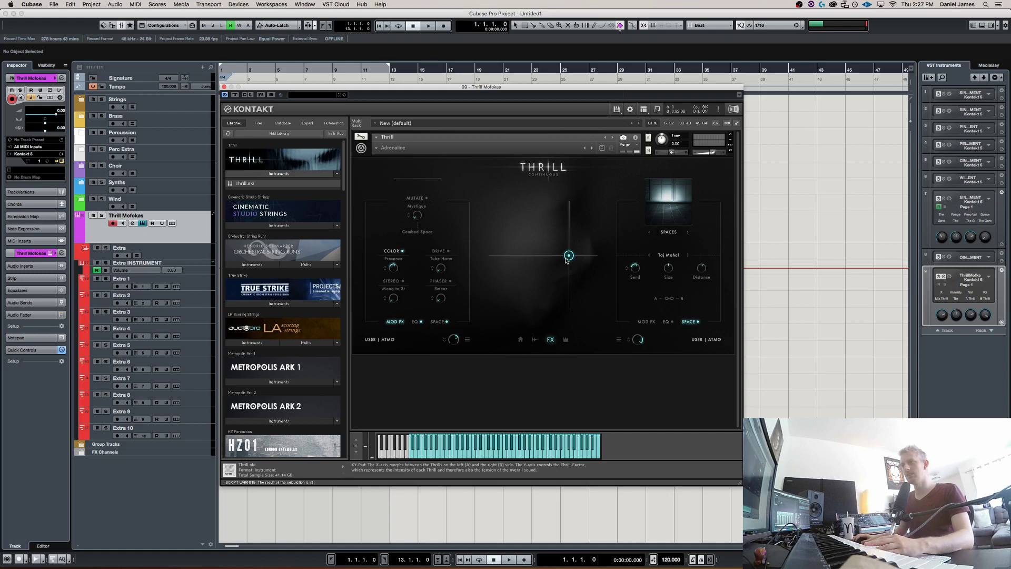
drag(568, 258, 583, 229)
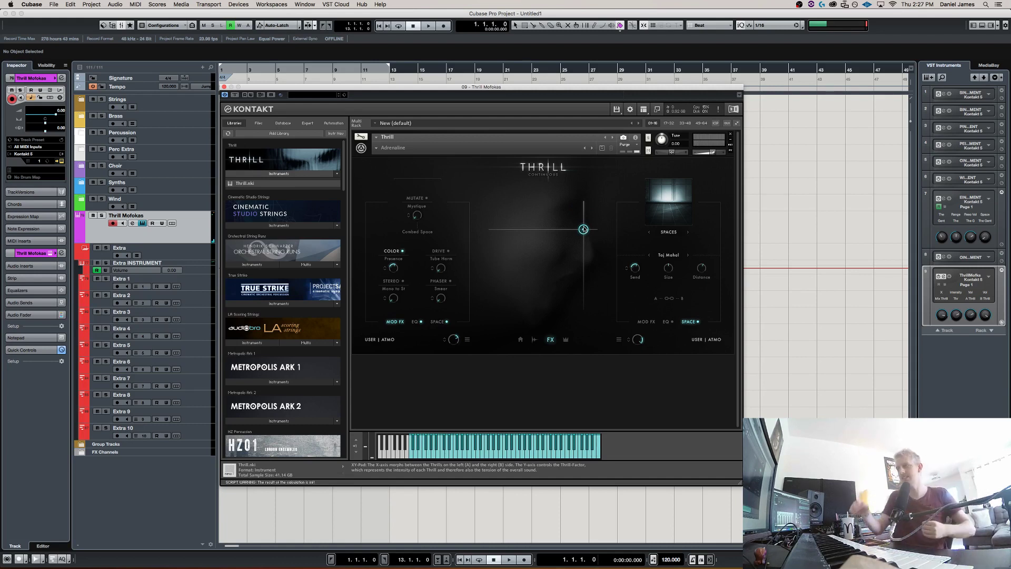
drag(583, 229, 591, 211)
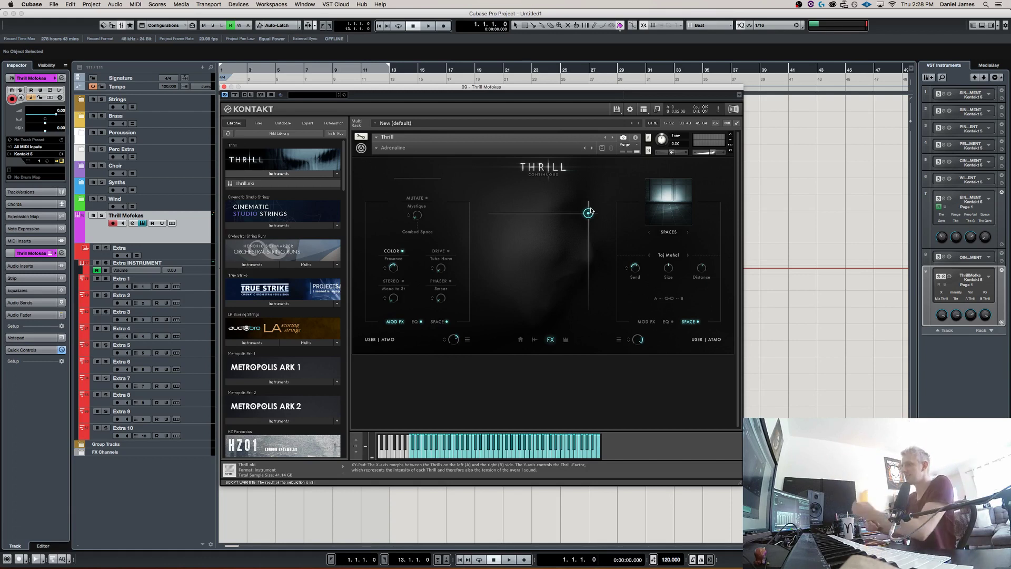
click(674, 256)
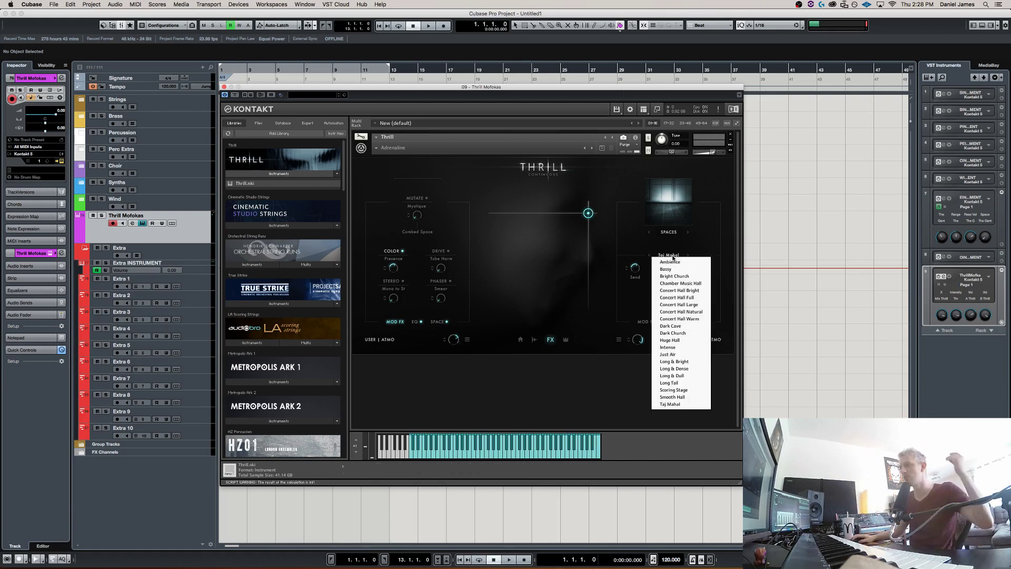
click(652, 249)
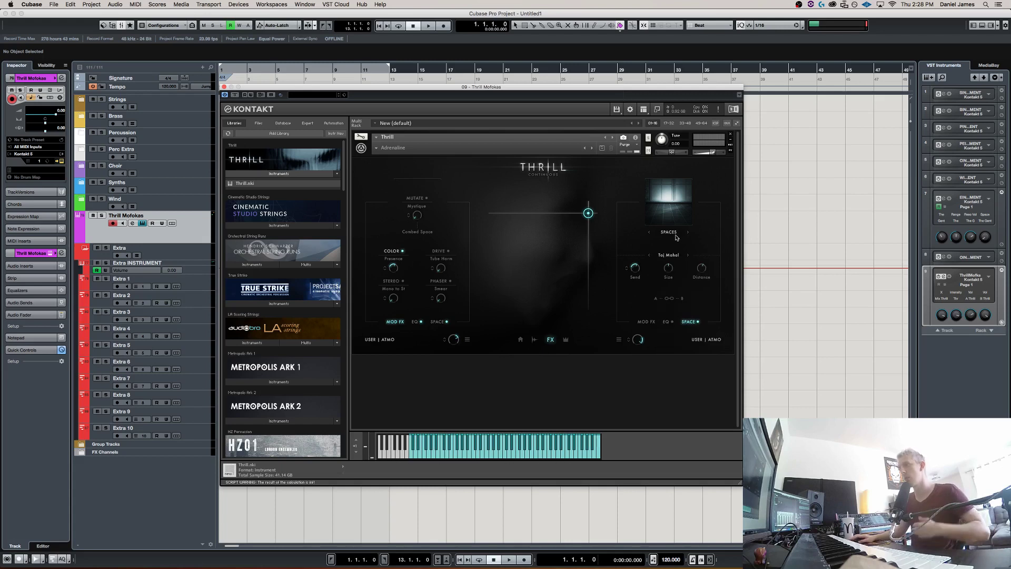
Set the brass side's Space category to Spheres with the Aeon preset, and audition it with the XY pad fully towards that side.
click(669, 232)
click(670, 247)
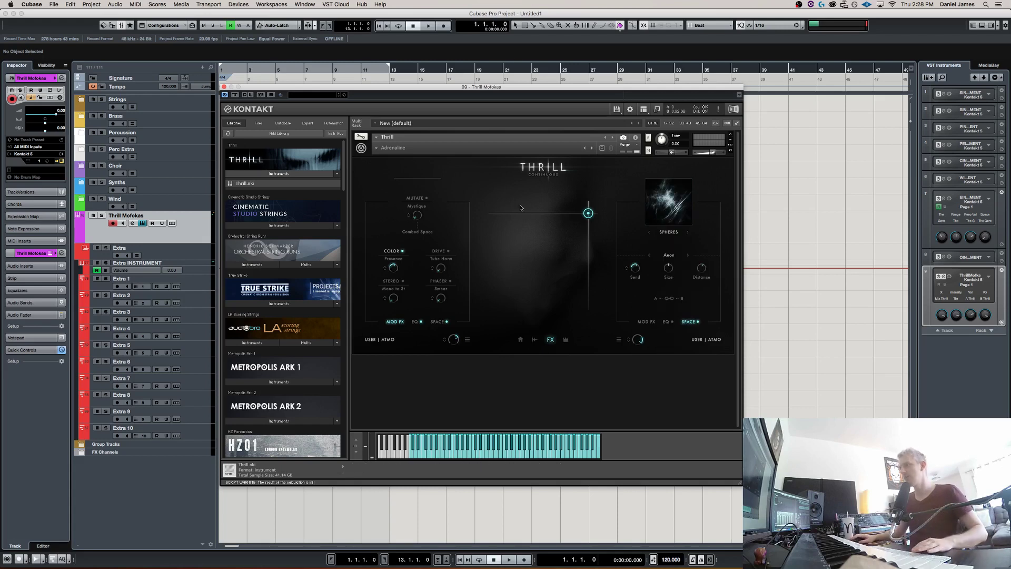
click(668, 256)
click(667, 262)
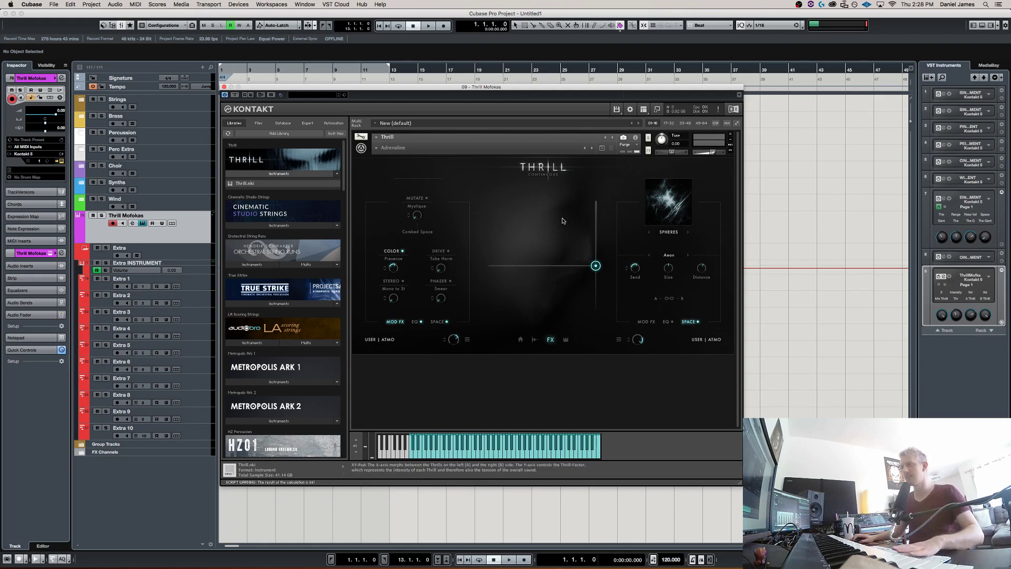
drag(595, 265, 622, 249)
Check the brass side's modulation effects, return to the sources view, and audition High Brass 1 and Crunched Scream at high intensity.
click(647, 321)
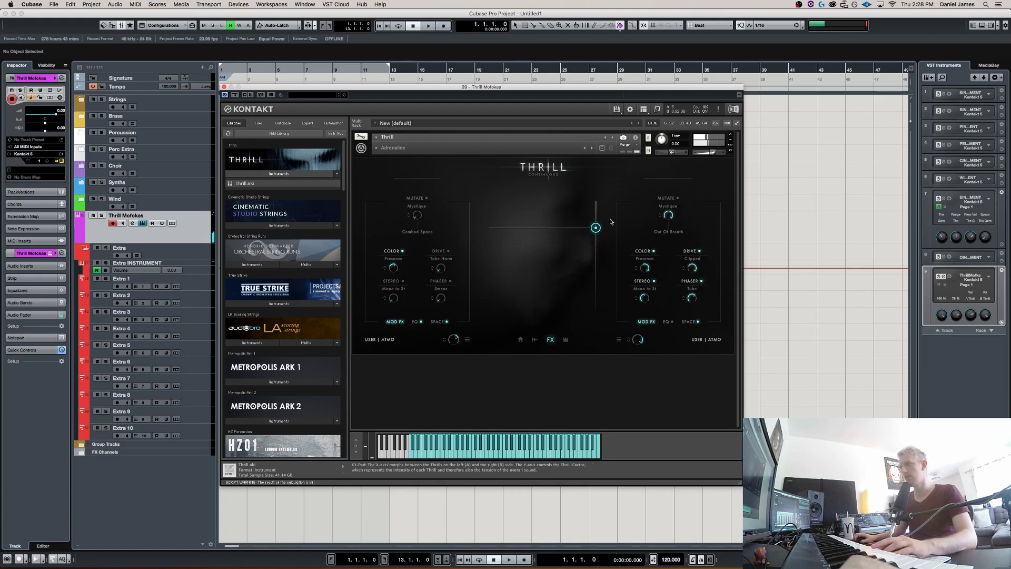
click(534, 339)
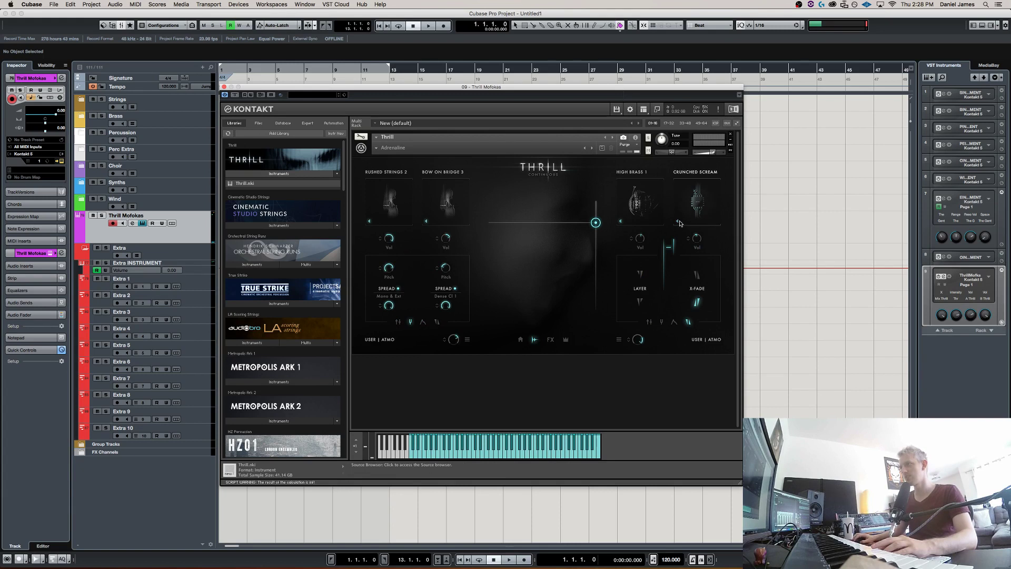
drag(602, 222, 602, 204)
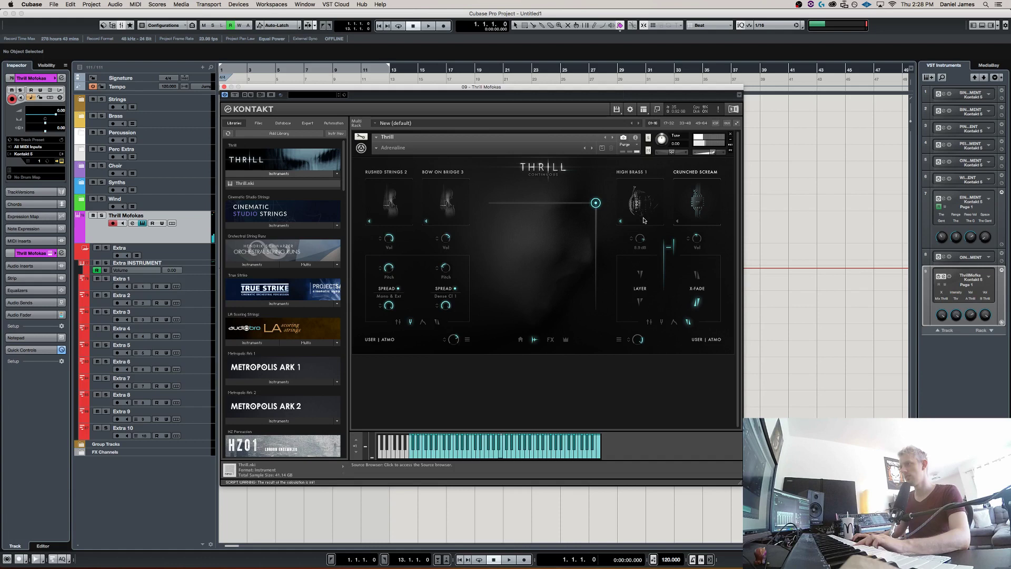
mouse_move(605, 205)
mouse_down()
mouse_move(605, 244)
mouse_move(611, 179)
mouse_move(612, 209)
mouse_up()
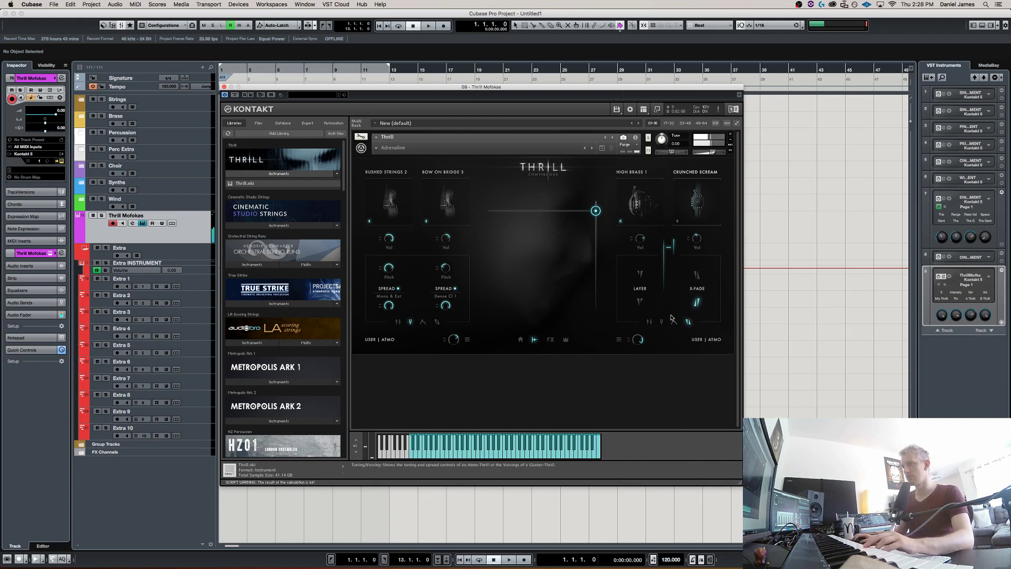
Replace the High Brass 1 source with Bow On Bridge 1 from the Strings category.
click(631, 172)
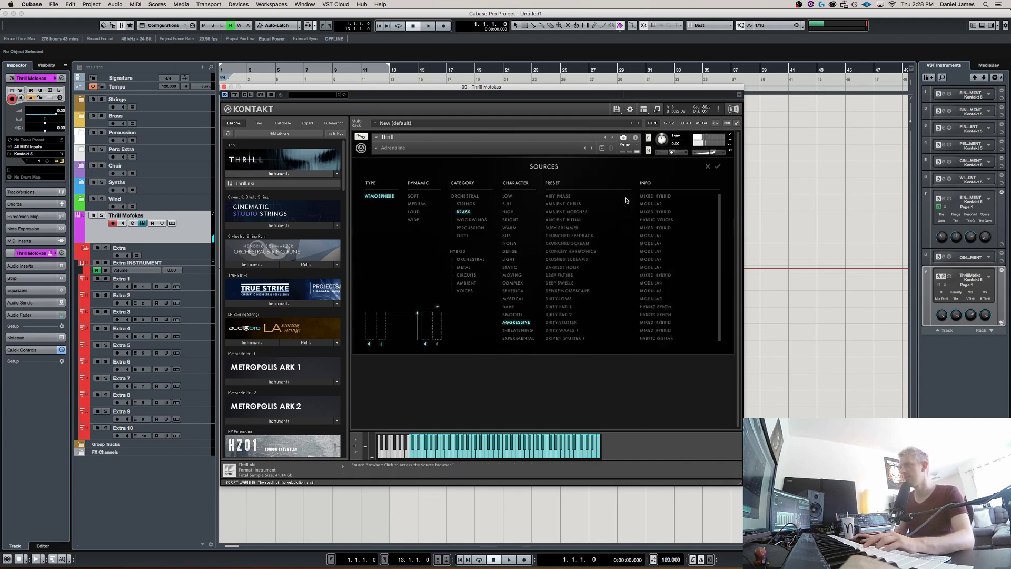
click(472, 205)
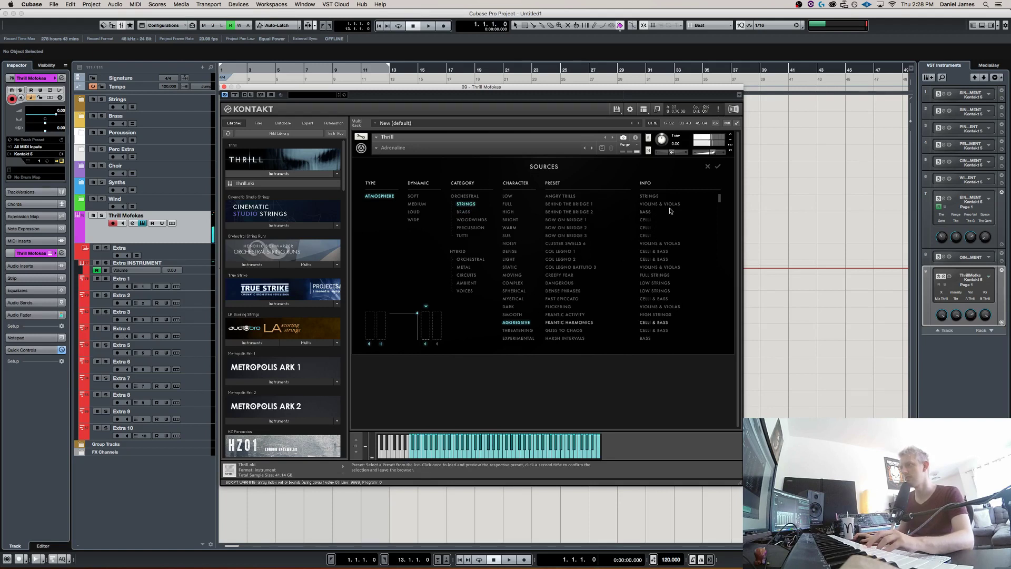
double_click(573, 223)
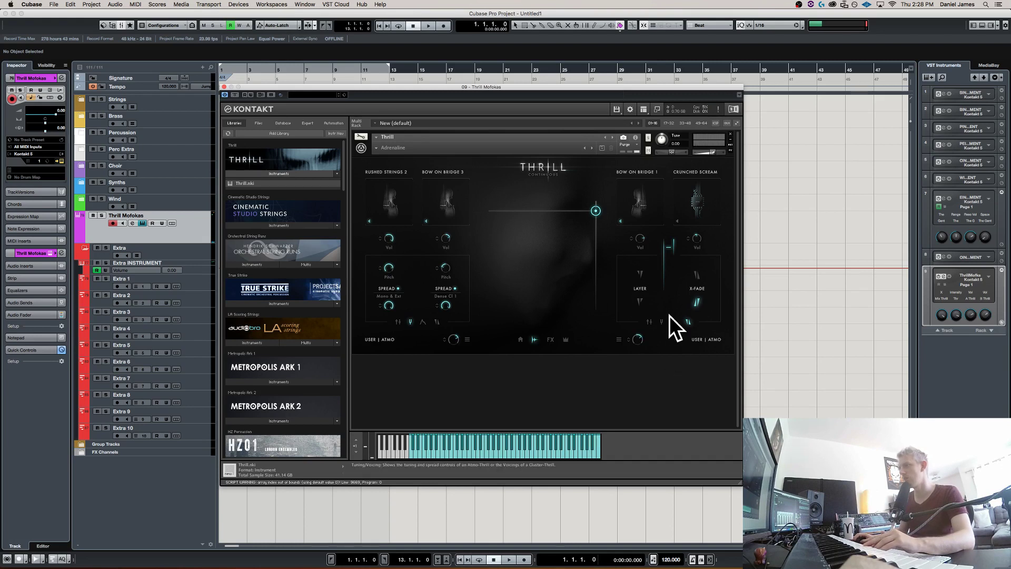
Set the Space preset on the Bow On Bridge 1 side to Deep Breath and audition it up to full intensity.
click(550, 339)
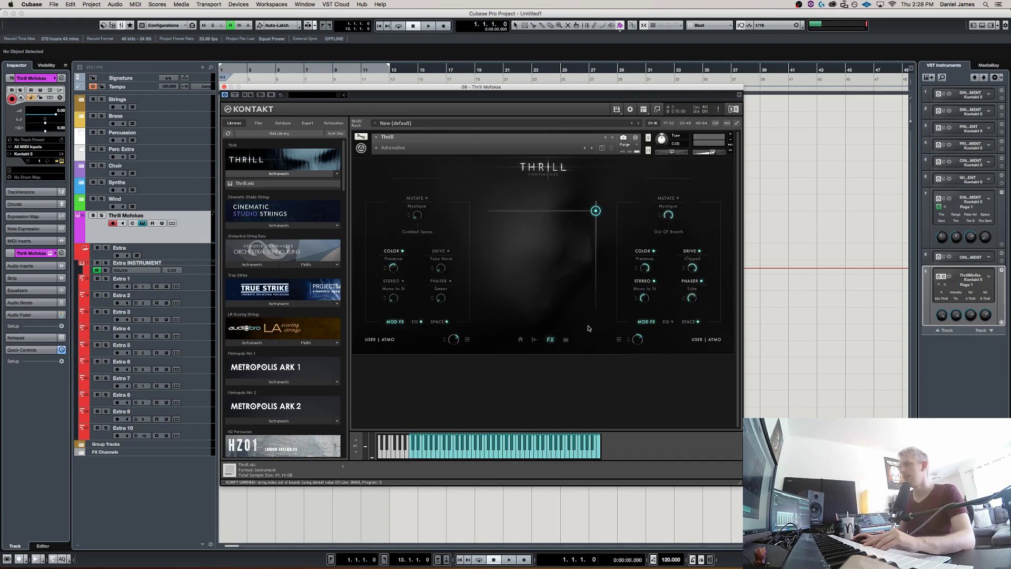
click(696, 322)
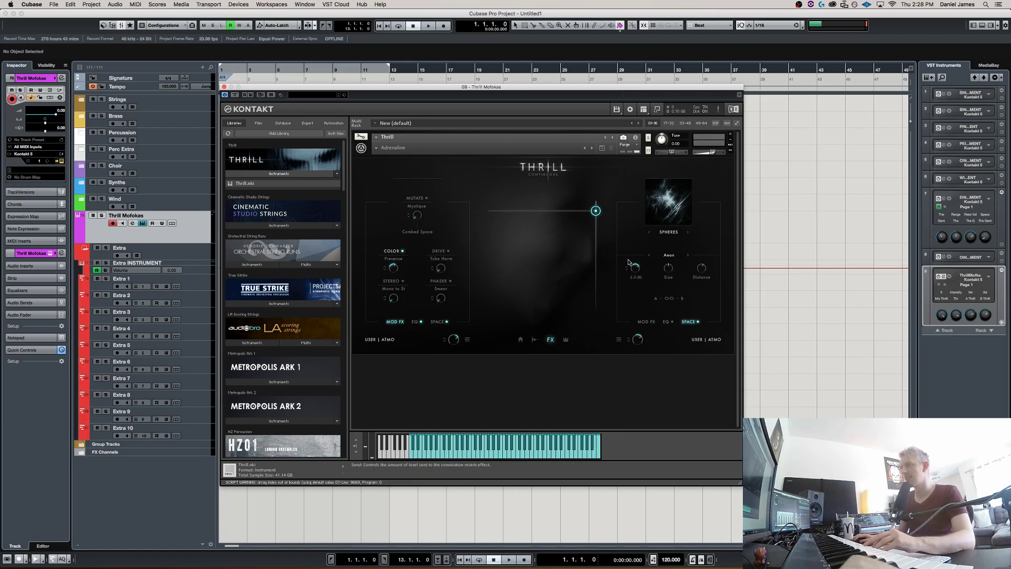
click(669, 232)
click(637, 234)
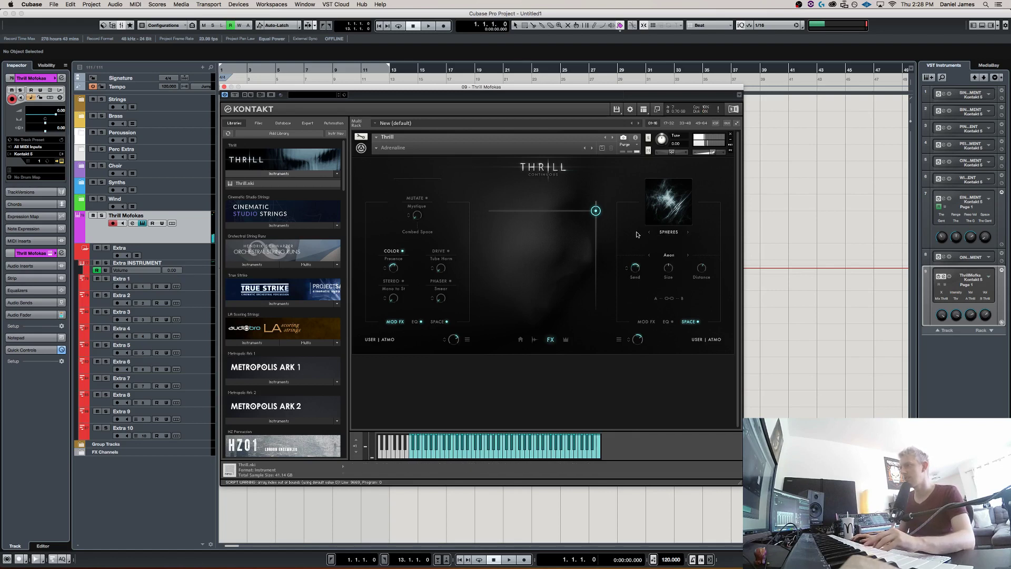
click(658, 256)
click(678, 291)
drag(593, 212, 600, 185)
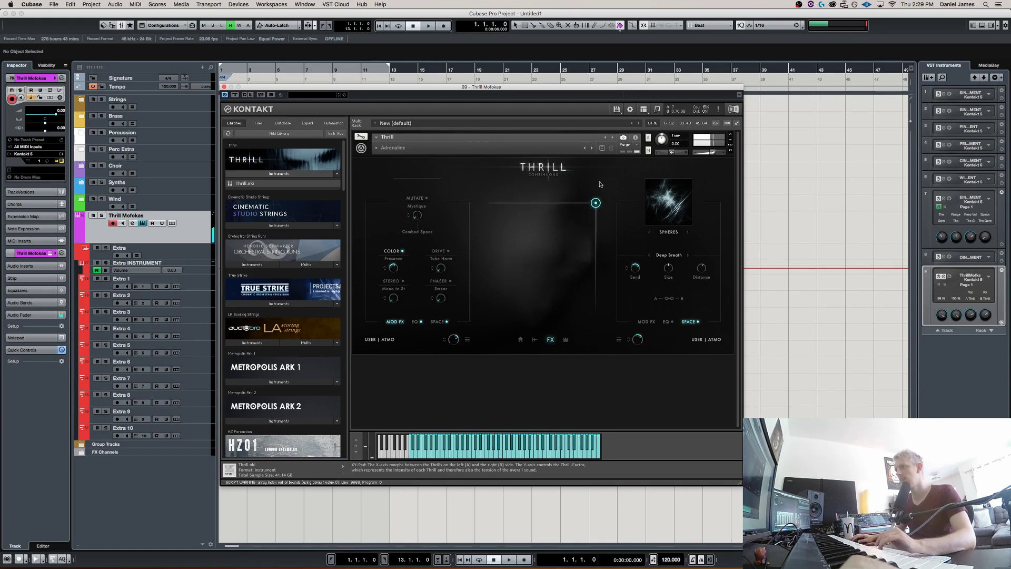
Try the Density and Drip Crowd Space presets, sweeping the XY pad's intensity and morph position to audition them.
drag(595, 203, 580, 285)
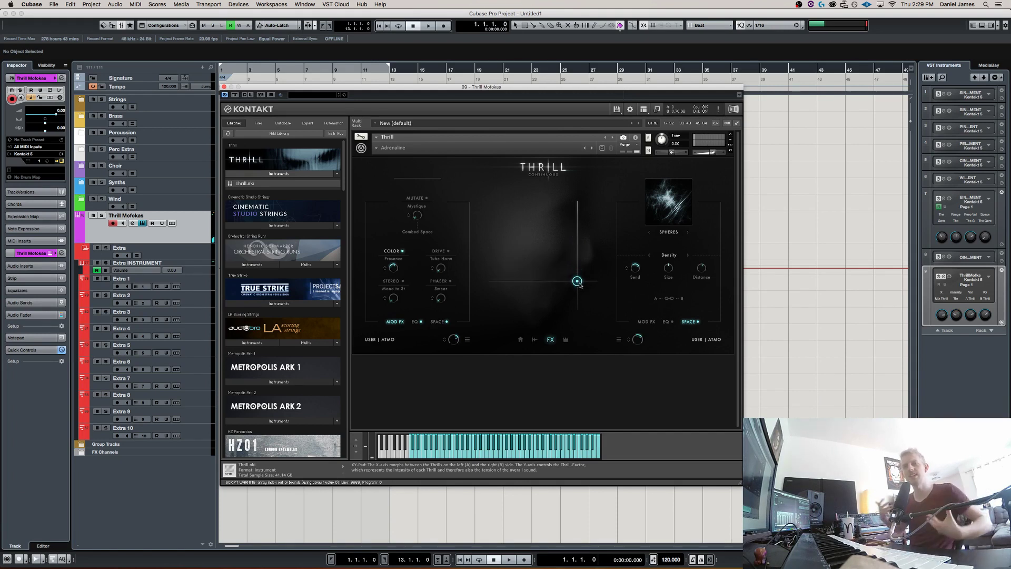
drag(580, 285, 600, 219)
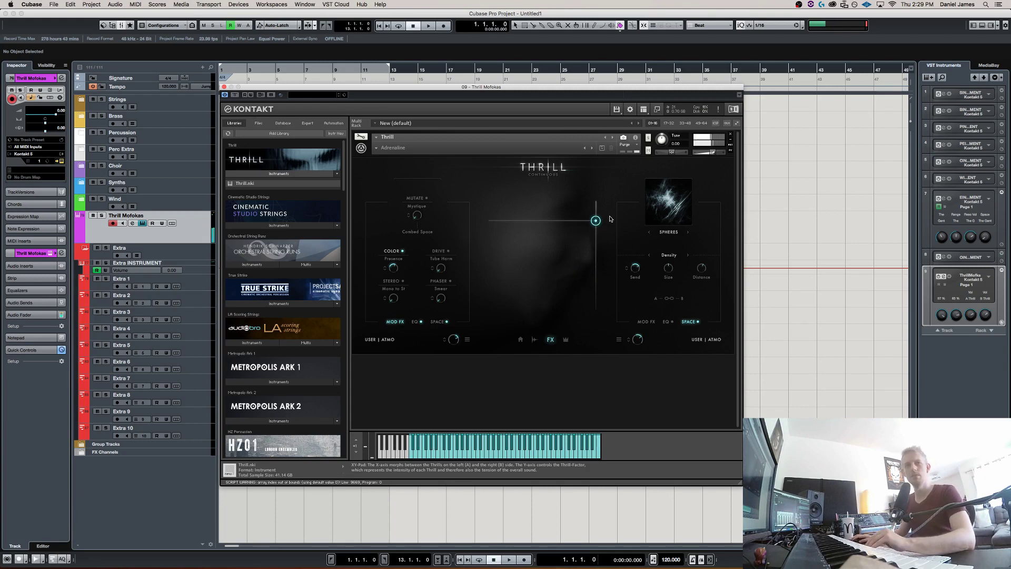
drag(609, 218, 585, 224)
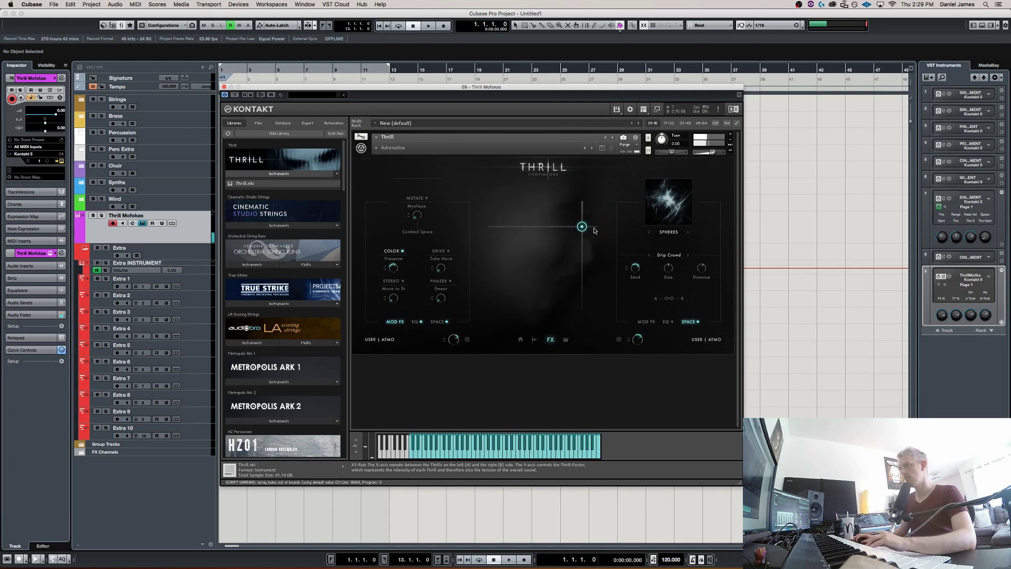
Change the Space preset to Rain and audition it by sweeping the XY pad across both morph position and intensity.
click(668, 255)
click(666, 368)
drag(597, 217, 564, 236)
drag(563, 250, 515, 308)
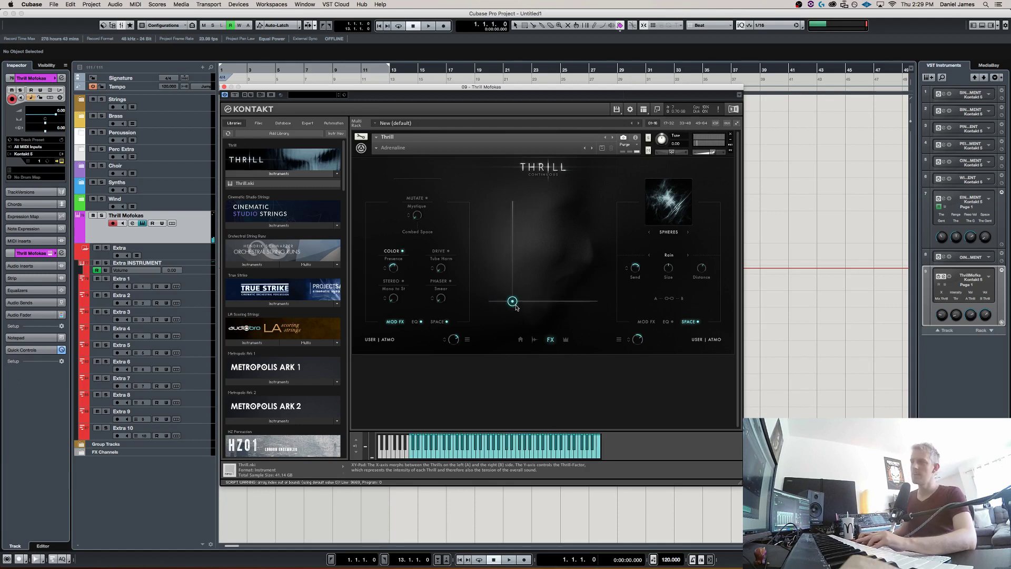
drag(611, 309, 602, 386)
drag(416, 395, 573, 272)
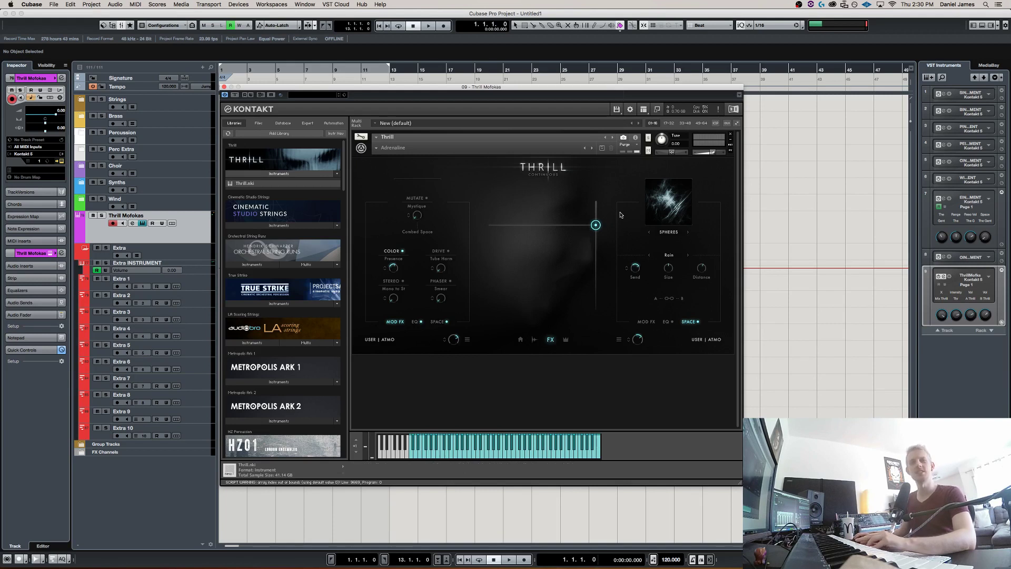
drag(607, 298, 609, 283)
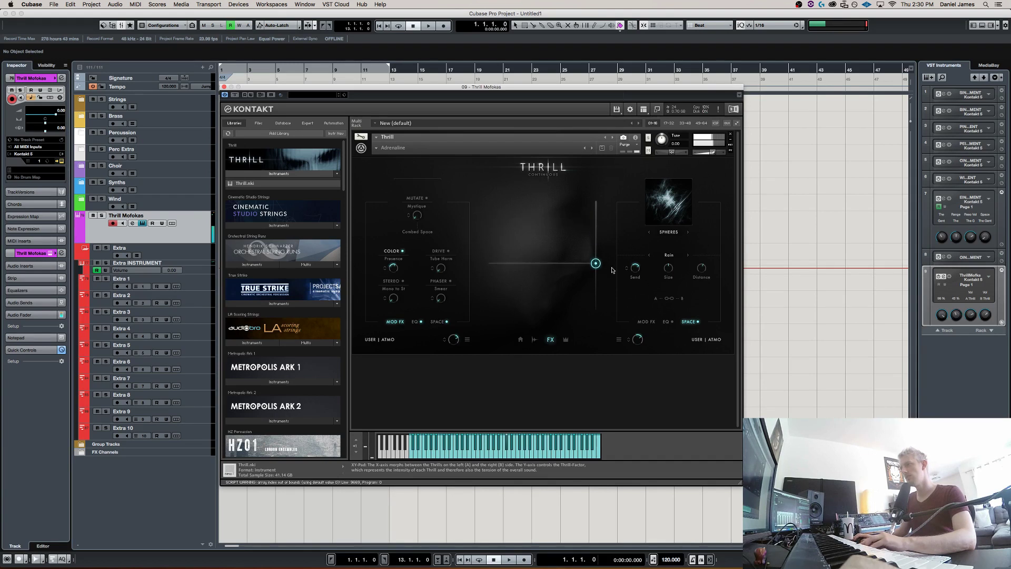
drag(597, 305, 534, 316)
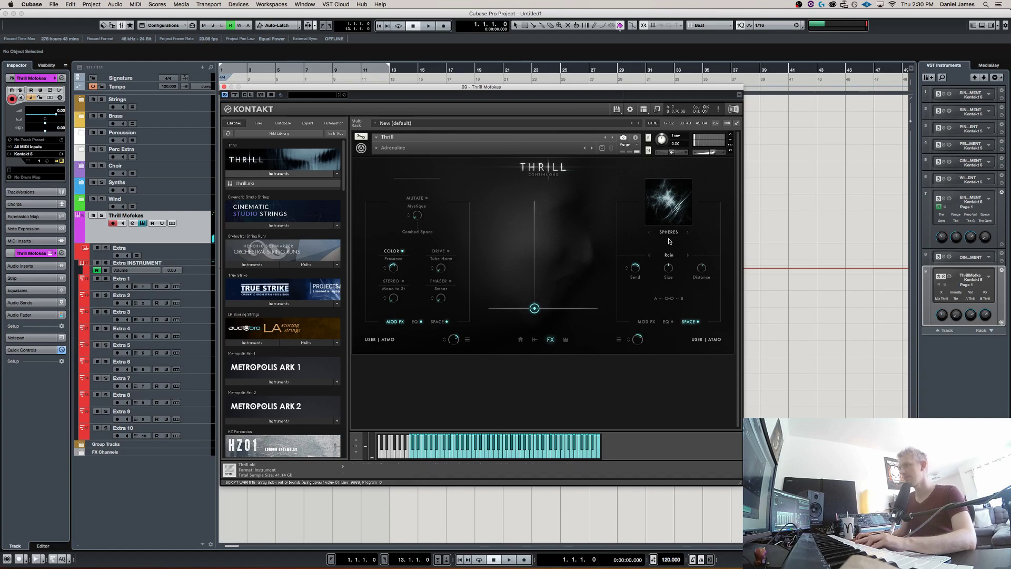
Change the Space preset to Space Station and audition it by moving the XY pad towards the Bow On Bridge 1 side and back.
click(669, 254)
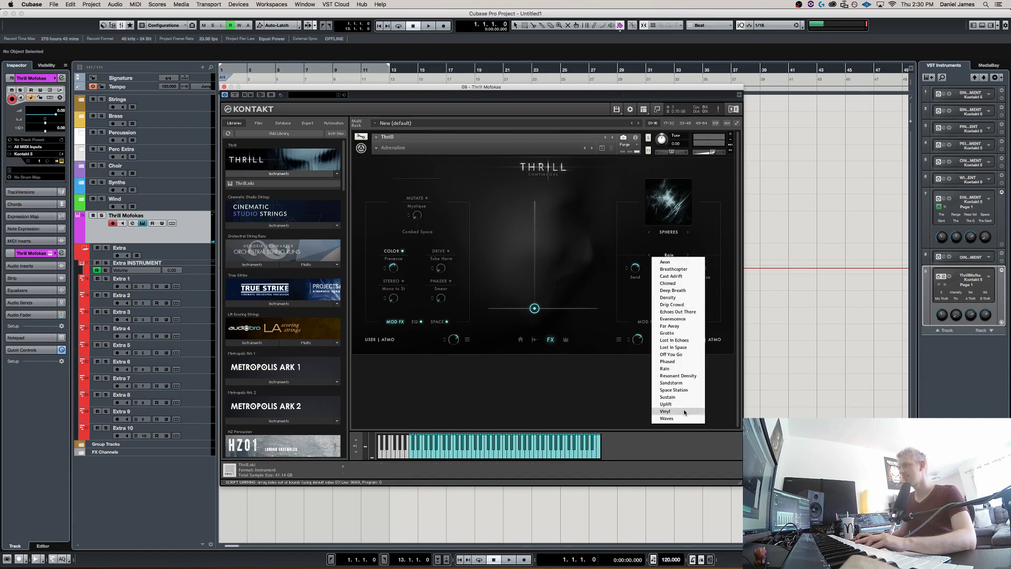
click(690, 389)
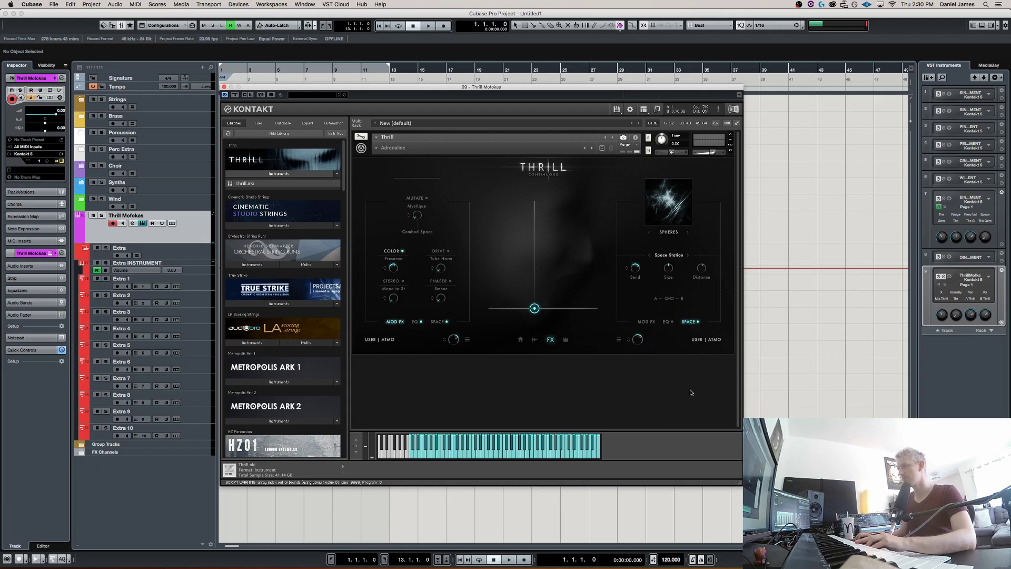
drag(537, 316, 602, 271)
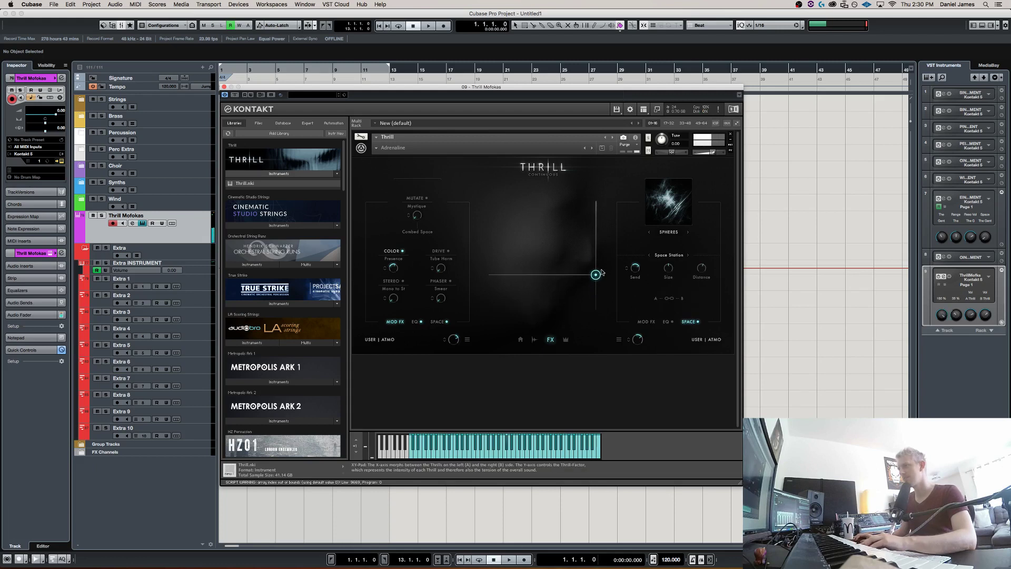
drag(599, 216, 568, 252)
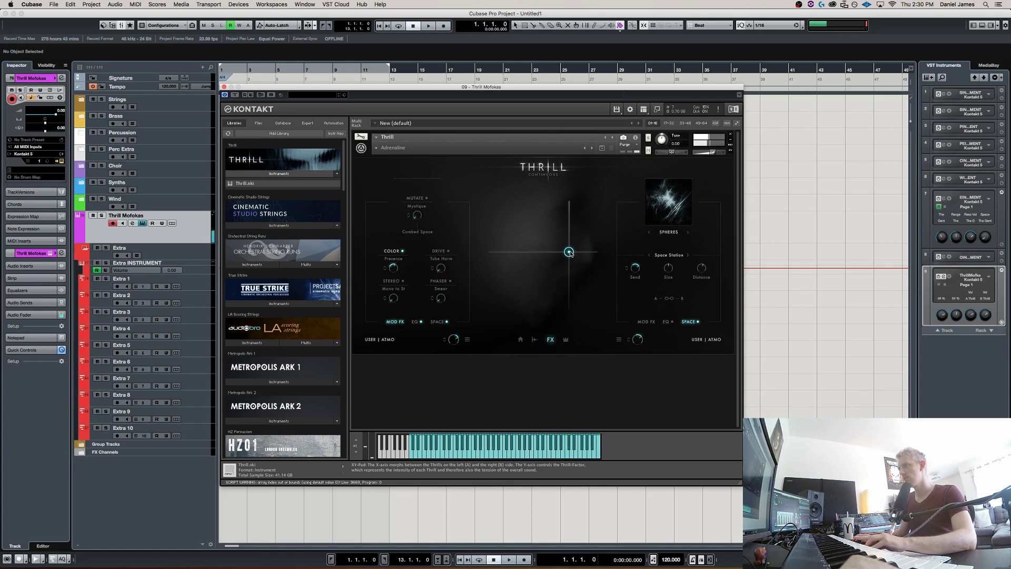
Change the Space preset to Lost In Echoes and audition it with the XY pad raised to high intensity.
click(668, 255)
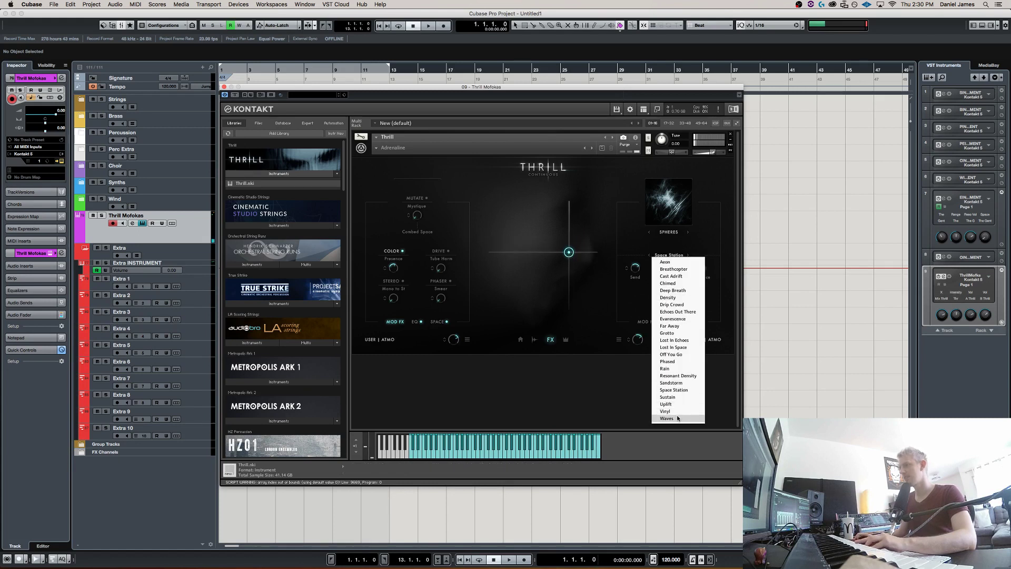
click(674, 340)
drag(568, 252, 602, 245)
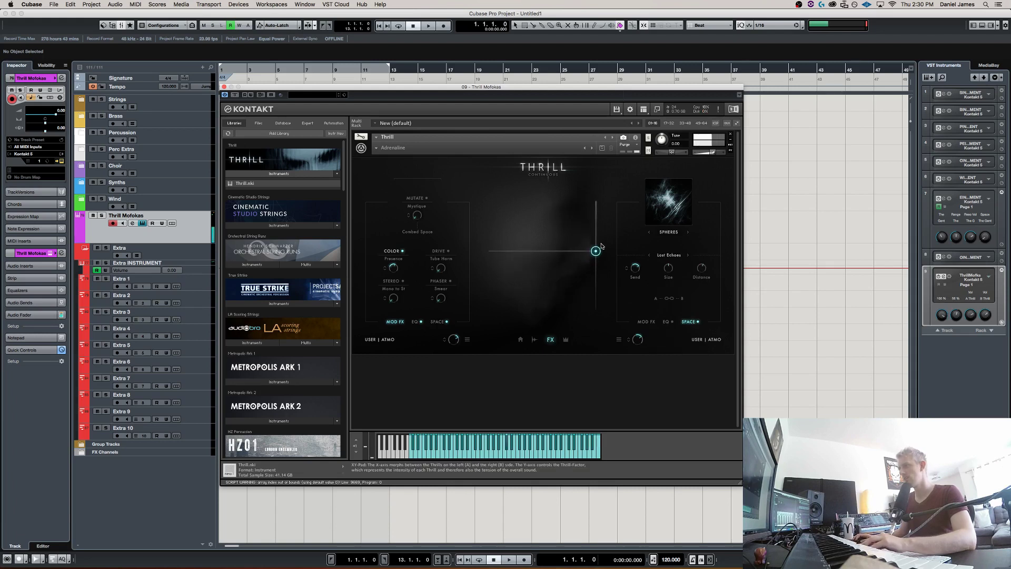
mouse_move(599, 208)
mouse_down()
mouse_move(569, 210)
mouse_move(510, 243)
mouse_move(494, 221)
mouse_move(523, 259)
mouse_move(497, 291)
mouse_move(510, 303)
mouse_move(560, 291)
mouse_move(595, 210)
mouse_up()
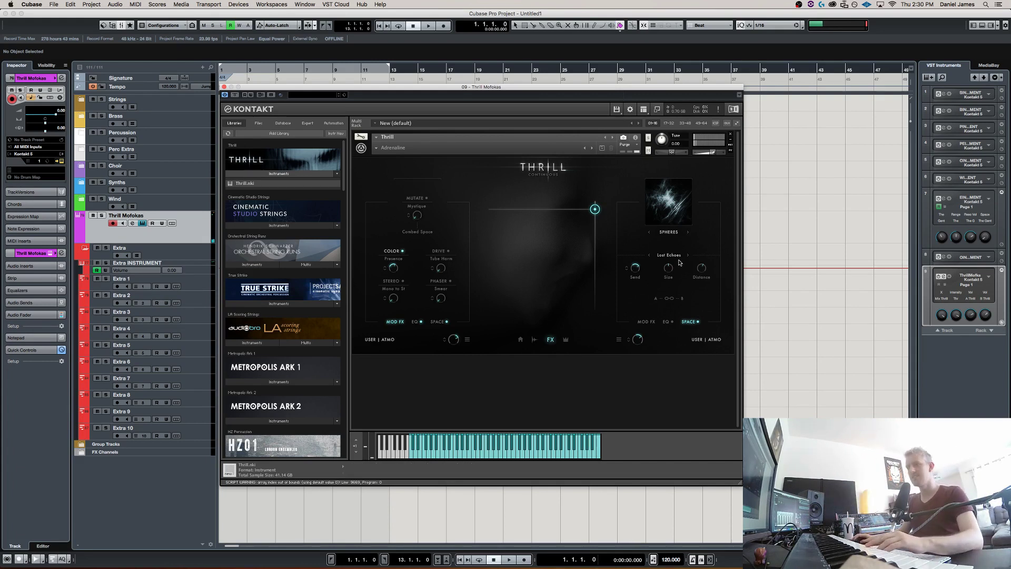
Switch the Space category to Resonant and audition the Crystal Reso 1 preset by sweeping the XY pad between high and low intensity.
click(668, 232)
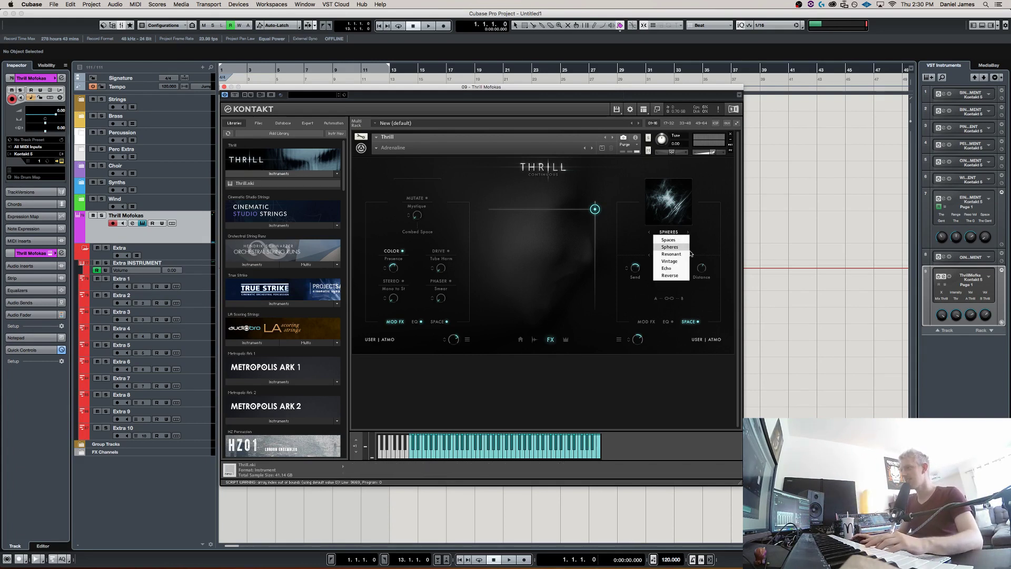
click(672, 254)
mouse_move(595, 209)
mouse_down()
mouse_move(579, 305)
mouse_move(590, 308)
mouse_move(597, 201)
mouse_move(595, 213)
mouse_up()
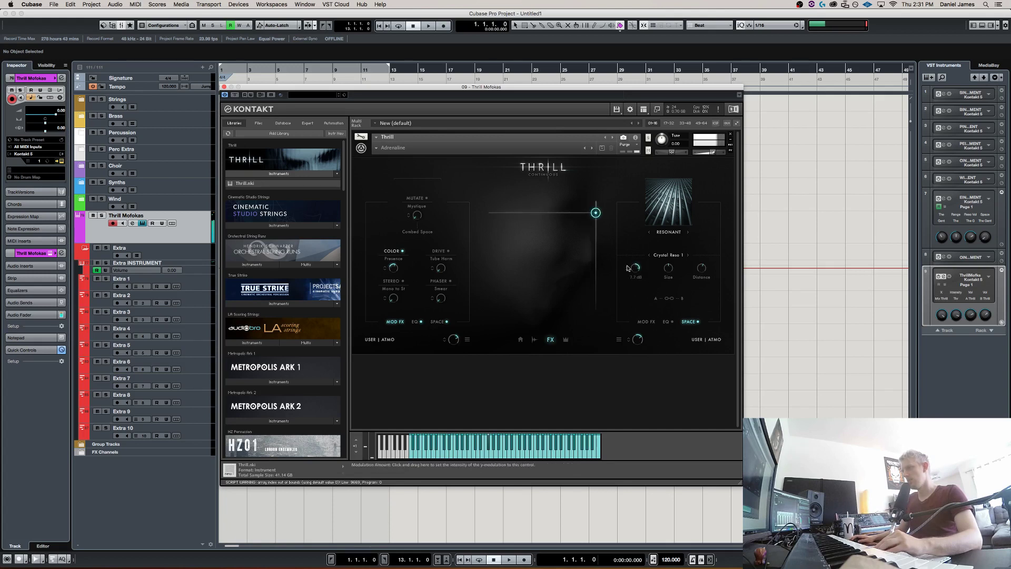
drag(596, 214, 594, 297)
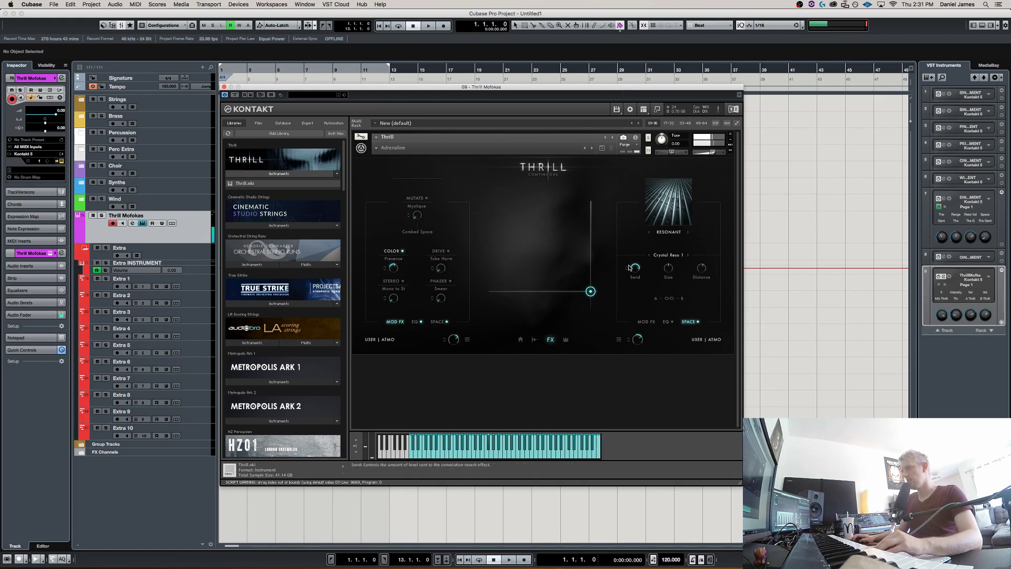
drag(592, 293, 602, 270)
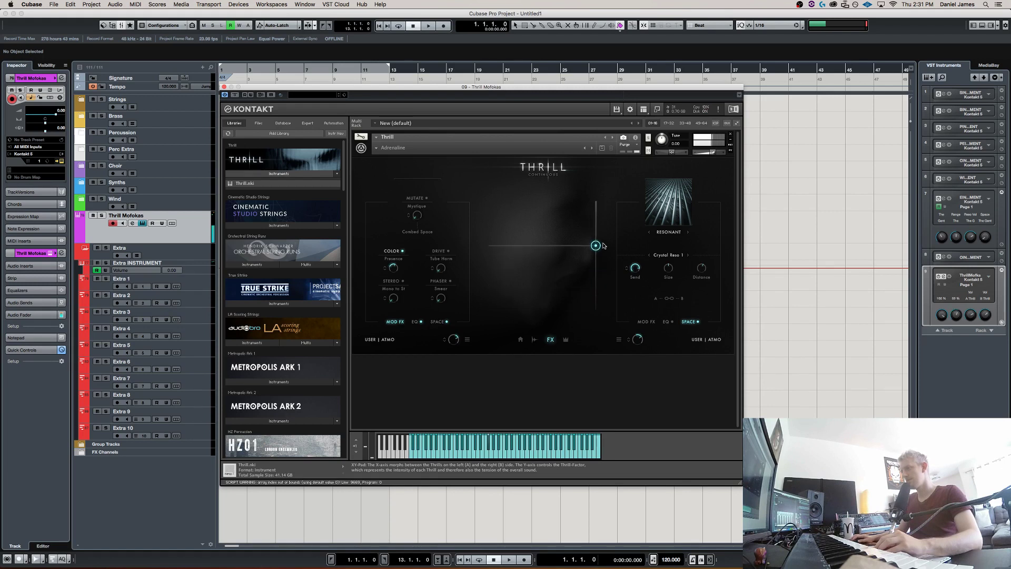
drag(601, 228, 583, 307)
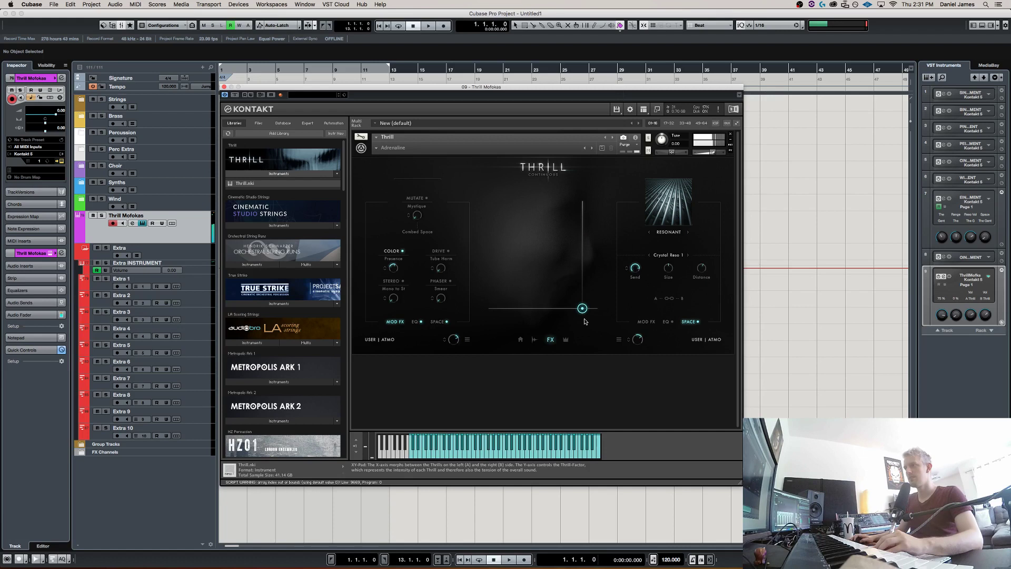
Change the Space preset to Far Resonance and audition it by sweeping the XY pad down from high to low intensity.
click(667, 255)
click(670, 280)
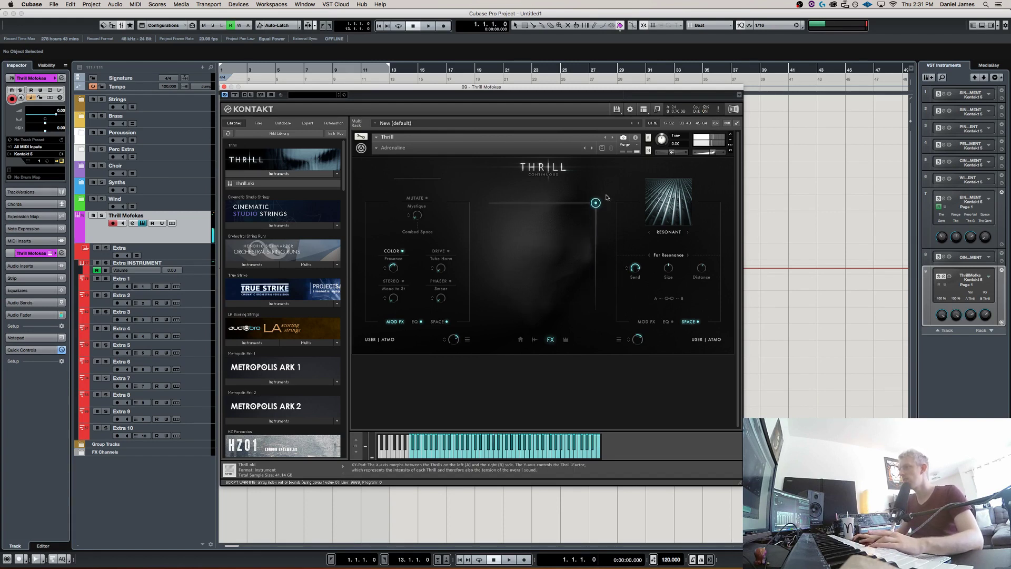
drag(599, 200, 603, 217)
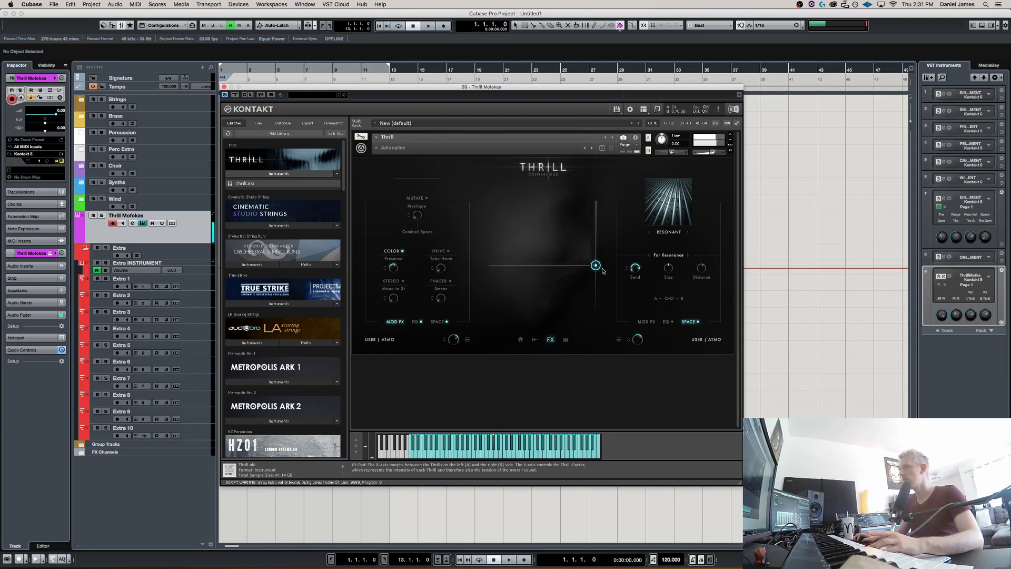
Change the Space preset to Monks and audition it with repeated XY pad sweeps between high and low intensity.
click(658, 256)
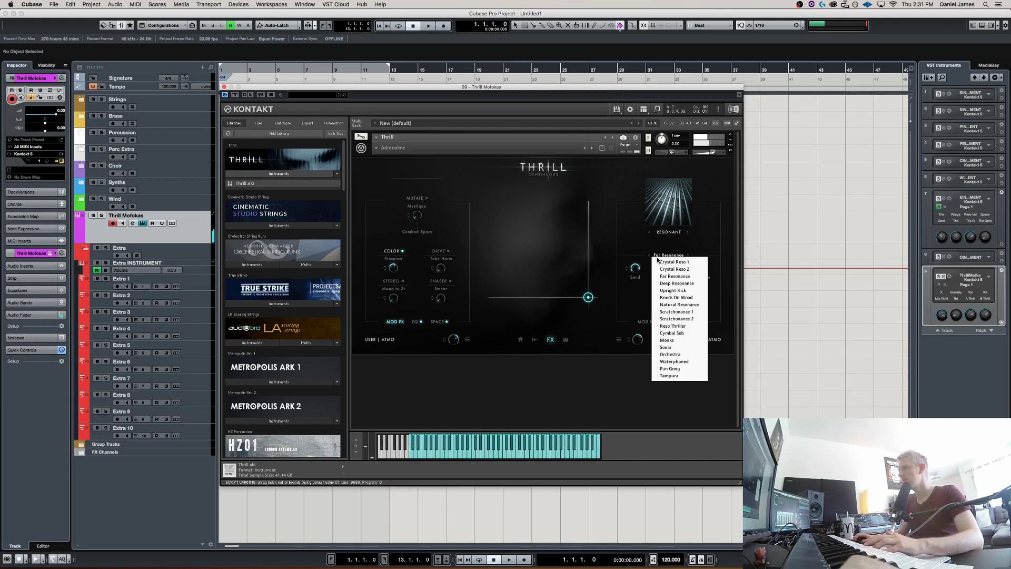
click(681, 343)
drag(591, 299, 604, 281)
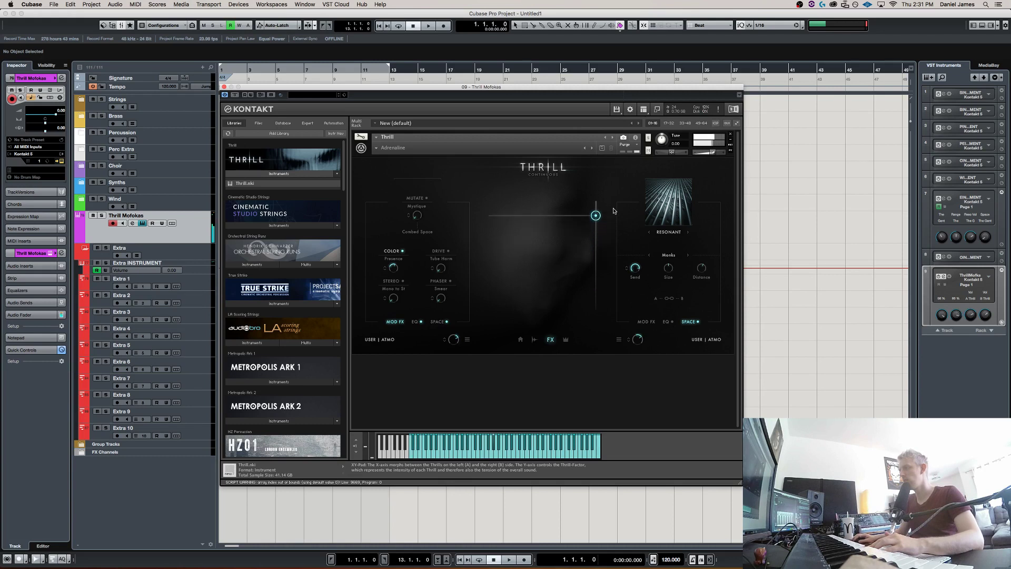
drag(593, 206, 614, 263)
drag(619, 220, 591, 225)
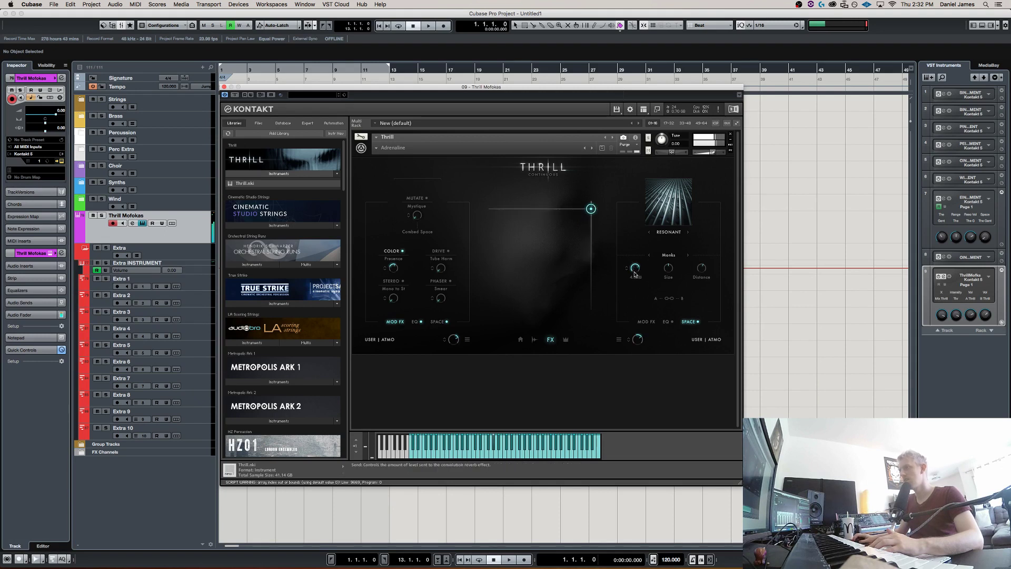
drag(591, 208, 589, 298)
Change the Space preset to Orchestra and audition it with the XY pad around low intensity.
click(674, 255)
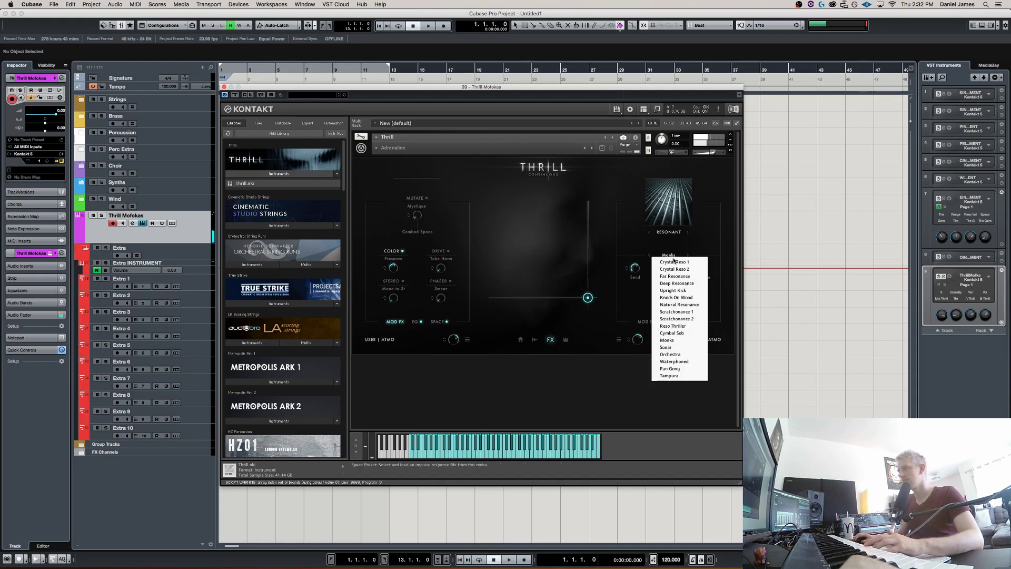
click(690, 355)
mouse_move(588, 297)
mouse_down()
mouse_move(607, 214)
mouse_move(590, 205)
mouse_move(574, 242)
mouse_move(582, 302)
mouse_up()
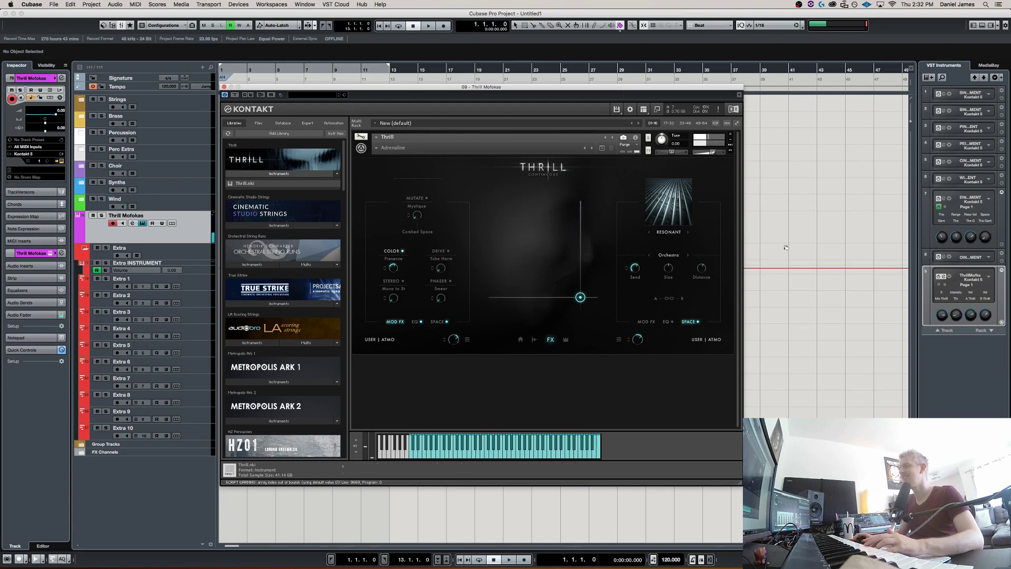
Change the Space preset to Upright Kick and audition it by raising the XY pad to high intensity.
click(669, 255)
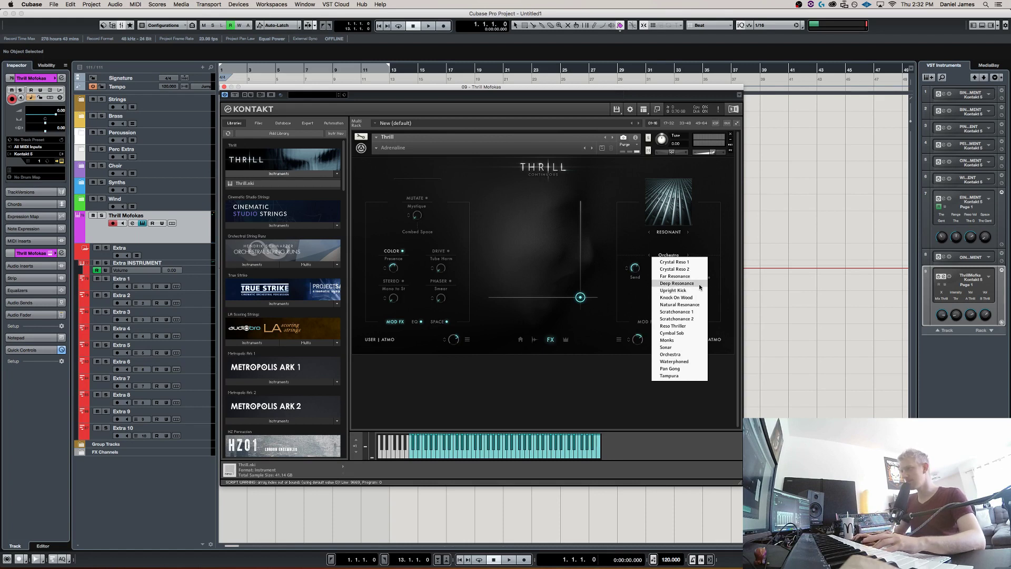
click(685, 290)
drag(579, 314, 599, 206)
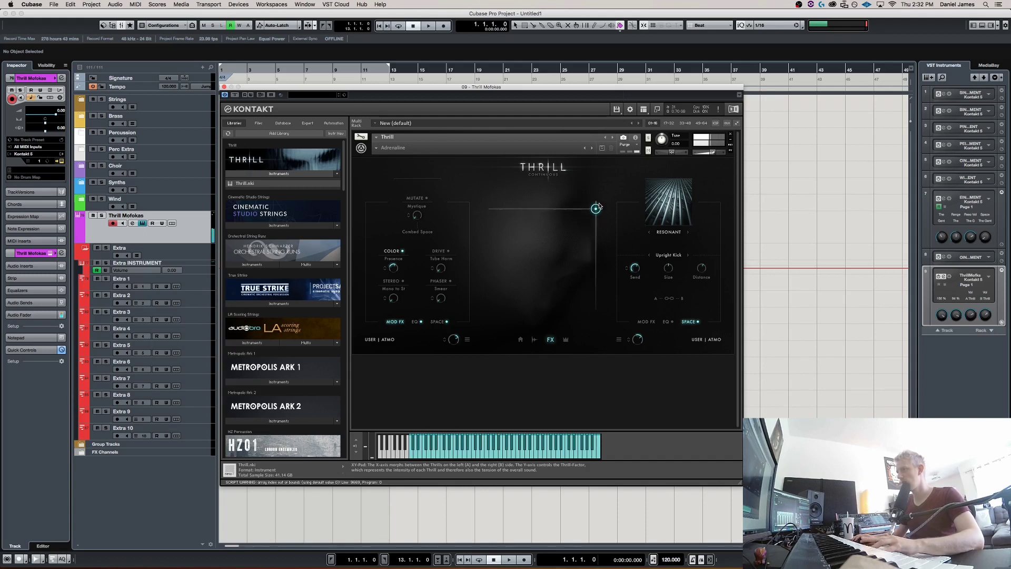
Switch the Space category to Vintage, choose the 240 Medium preset and audition it by sweeping the XY pad's intensity.
click(667, 233)
click(669, 261)
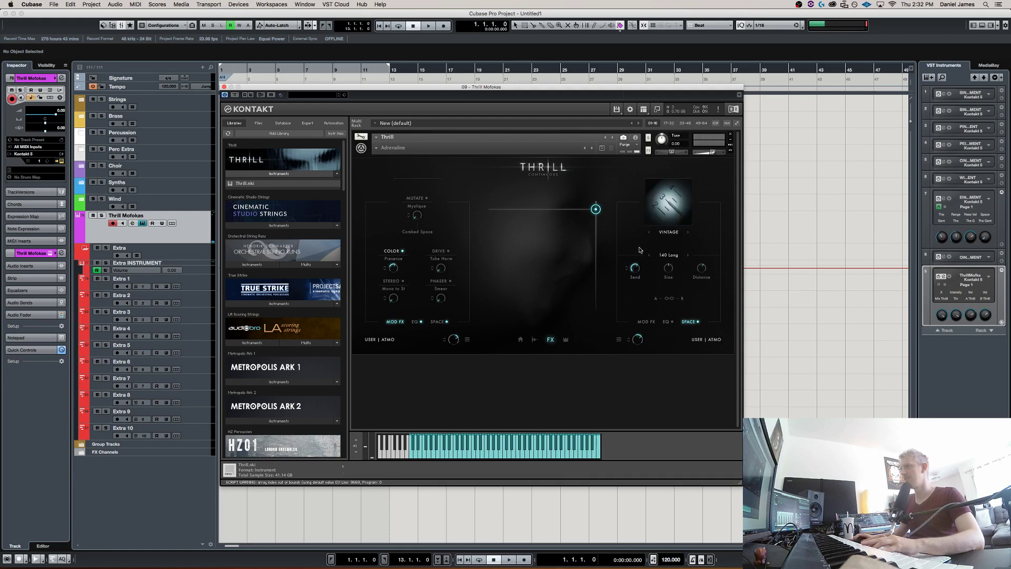
click(668, 255)
click(636, 258)
drag(595, 209, 596, 259)
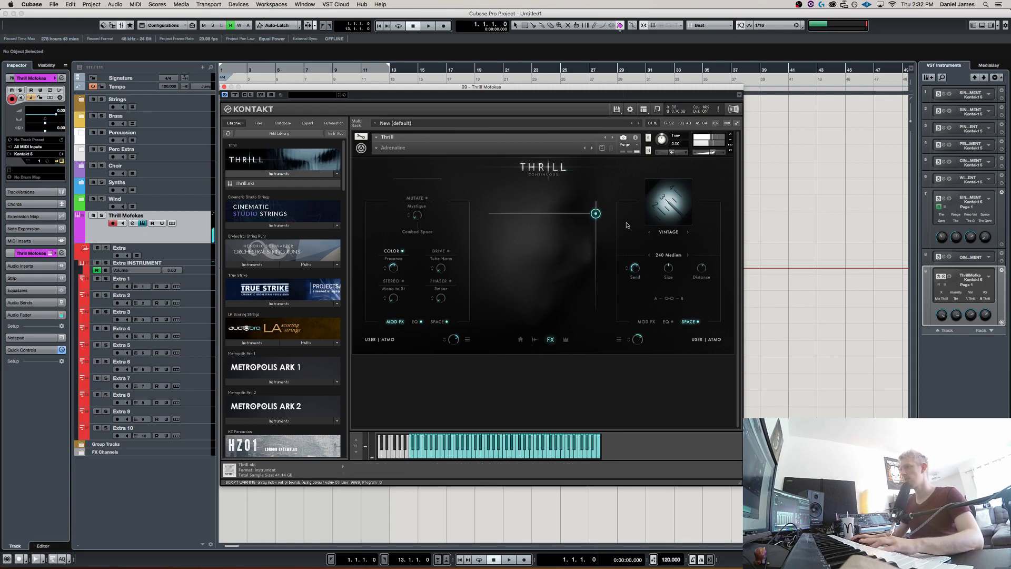
Change the Space preset to Sprng X20 and audition it by sweeping the XY pad's intensity.
click(663, 253)
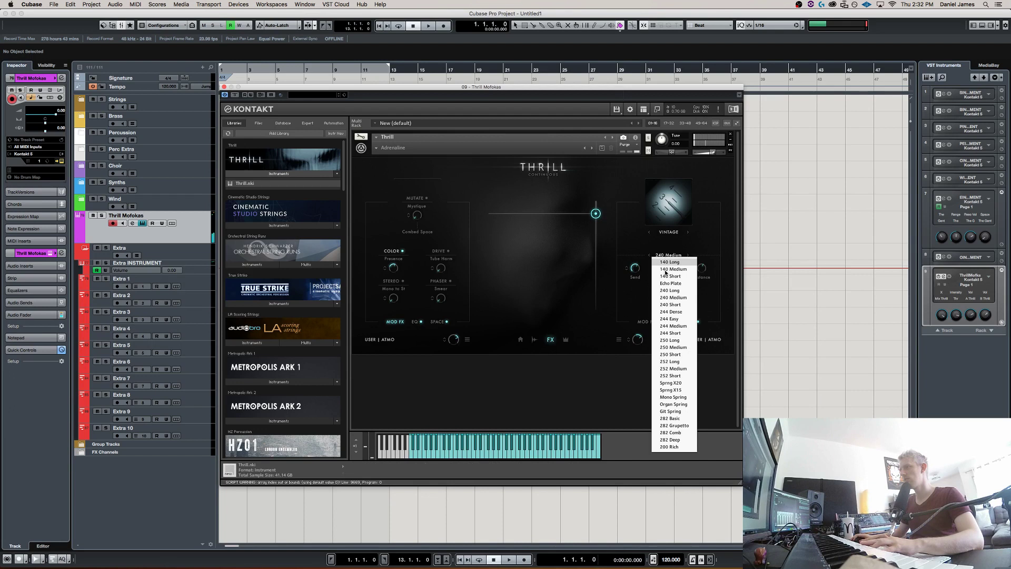
click(671, 383)
drag(596, 224, 609, 299)
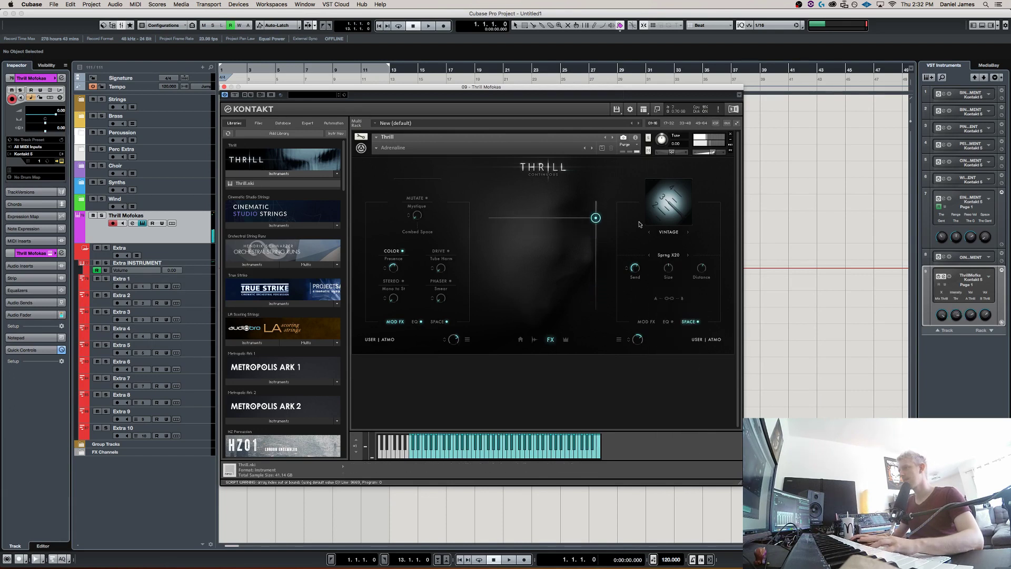
Switch the Space category to Echo and audition the Ambient Echo preset by sweeping the XY pad from high to low intensity.
click(665, 255)
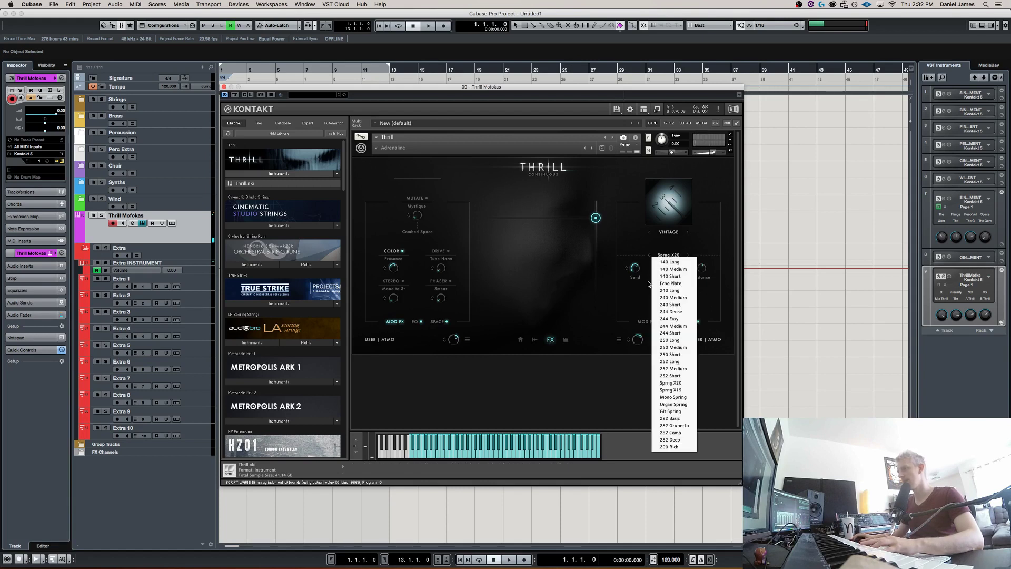
click(648, 283)
click(669, 231)
click(679, 268)
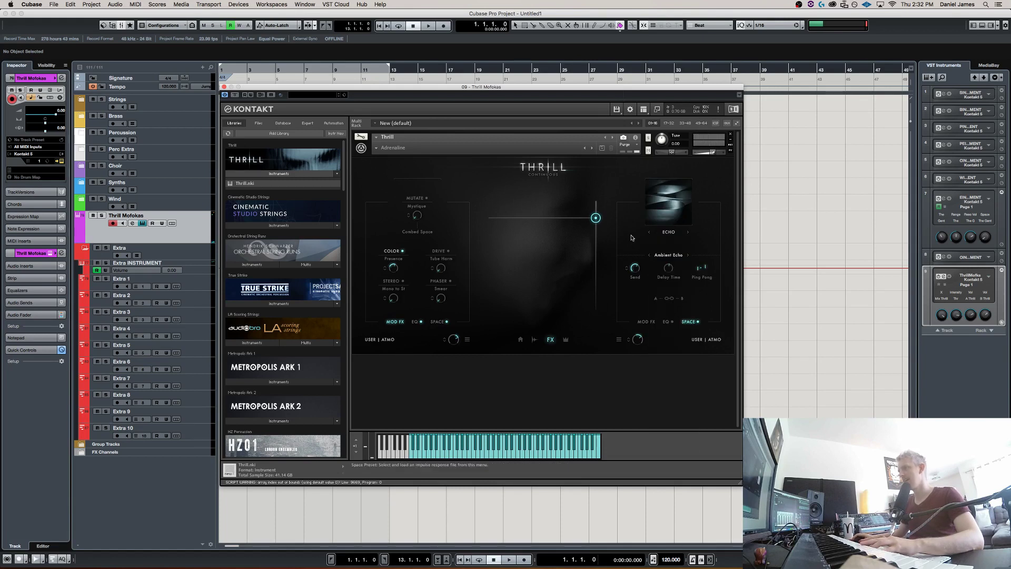
drag(596, 217, 617, 260)
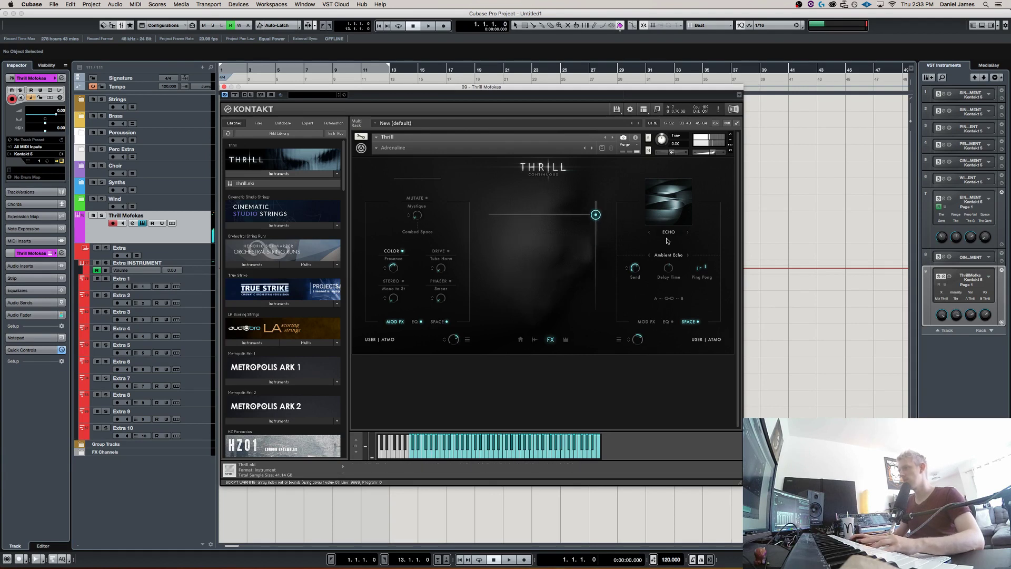
mouse_move(596, 214)
mouse_down()
mouse_move(598, 238)
mouse_move(604, 202)
mouse_move(599, 218)
mouse_up()
drag(601, 225, 605, 309)
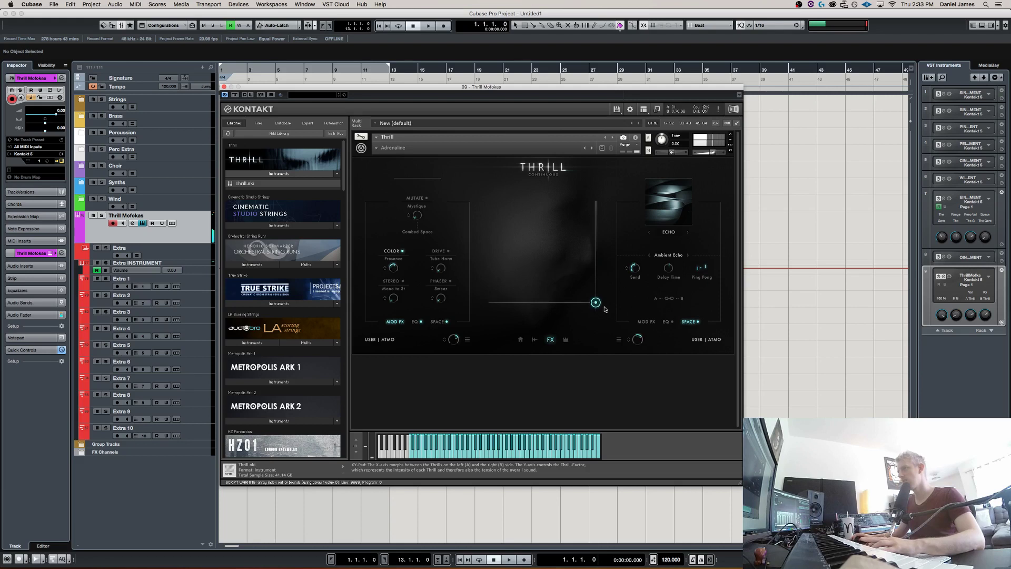
Change the Space preset to Dirt Delay and audition it by raising the XY pad from low to high intensity.
click(665, 253)
click(678, 277)
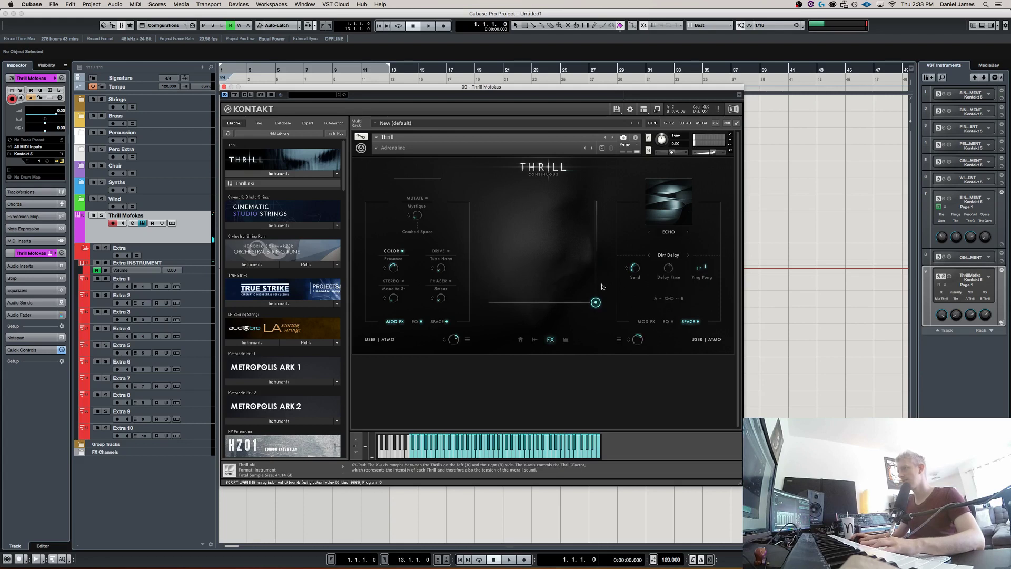
drag(599, 302, 599, 206)
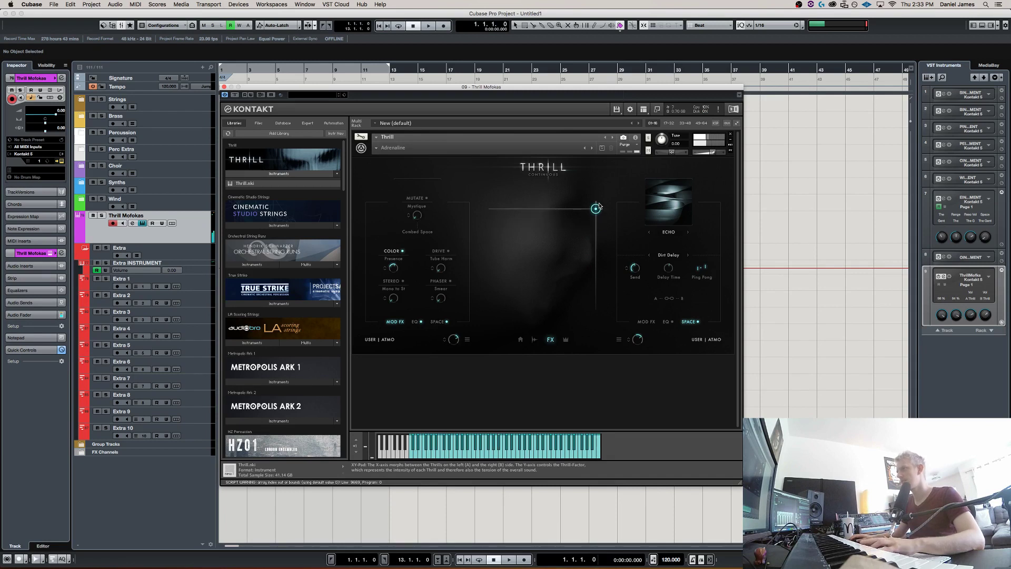
Switch the Space category to Reverse and audition the Mechanics preset with the XY pad at high intensity.
click(677, 234)
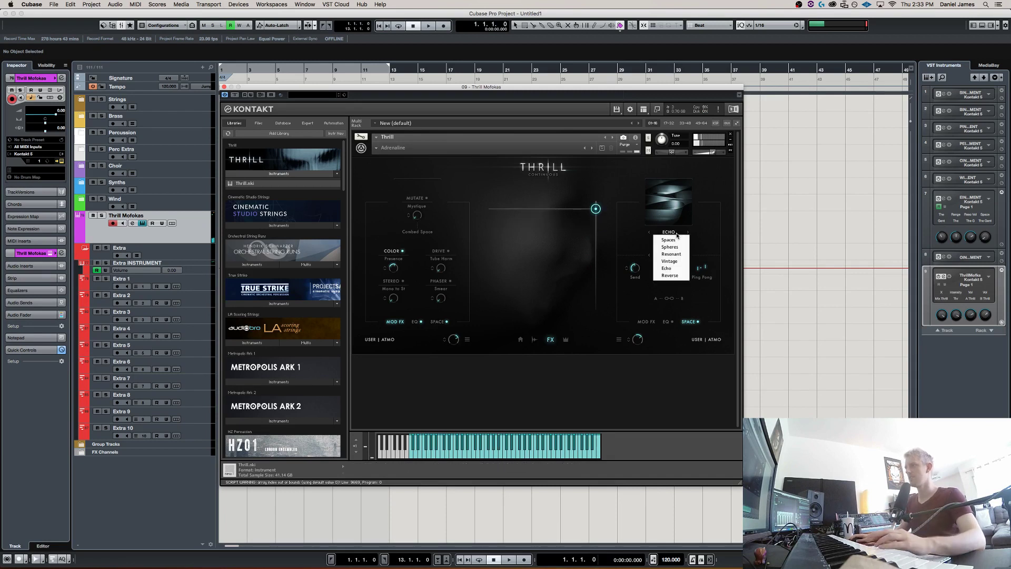
click(670, 276)
mouse_move(598, 210)
mouse_down()
mouse_move(583, 297)
mouse_move(601, 211)
mouse_up()
click(669, 232)
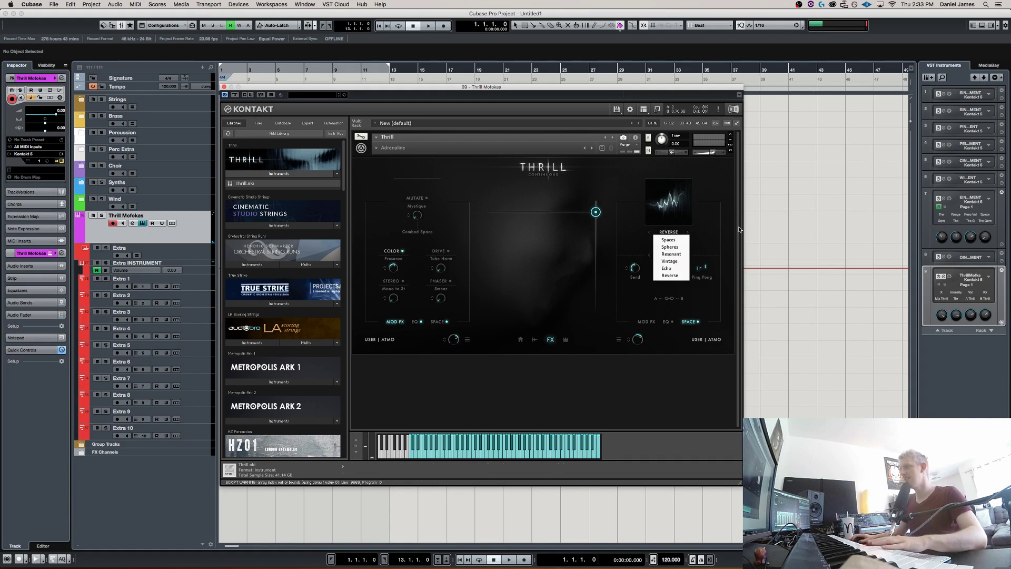
click(581, 301)
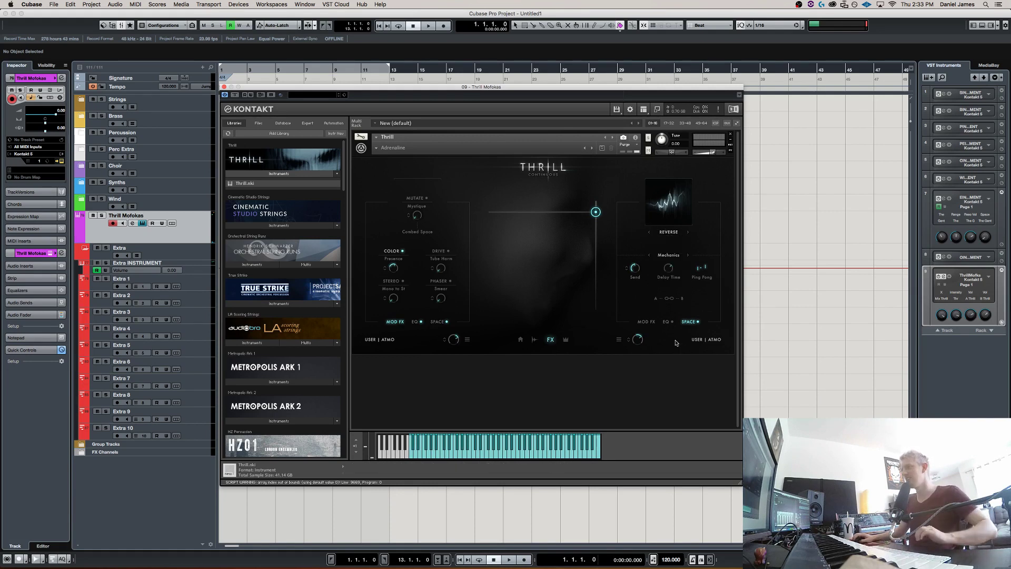
Enable the second source's EQ and try out its High band gain while sweeping the XY pad's intensity.
click(667, 321)
drag(695, 257, 649, 236)
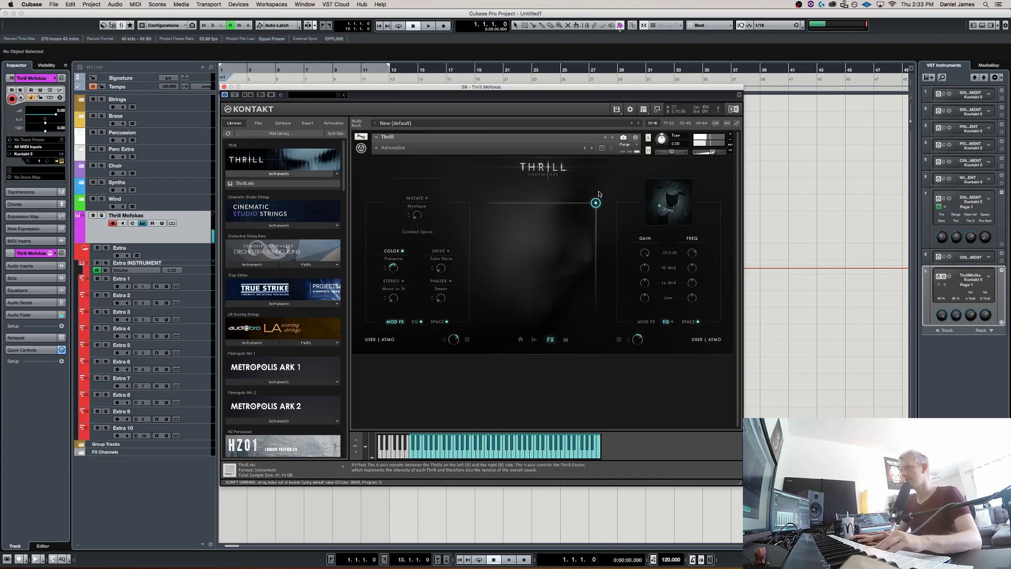
drag(647, 261, 650, 306)
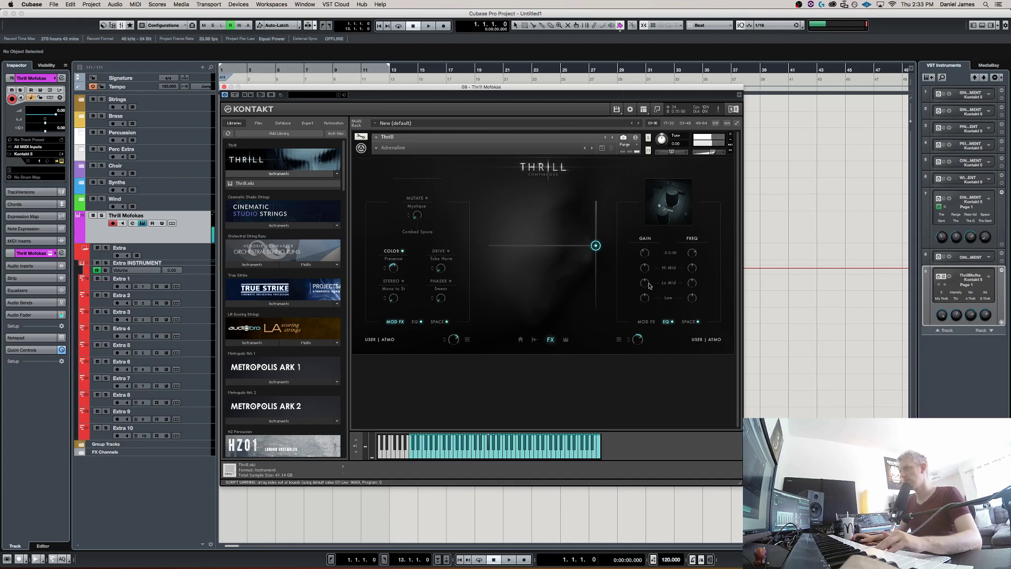
drag(650, 264, 652, 274)
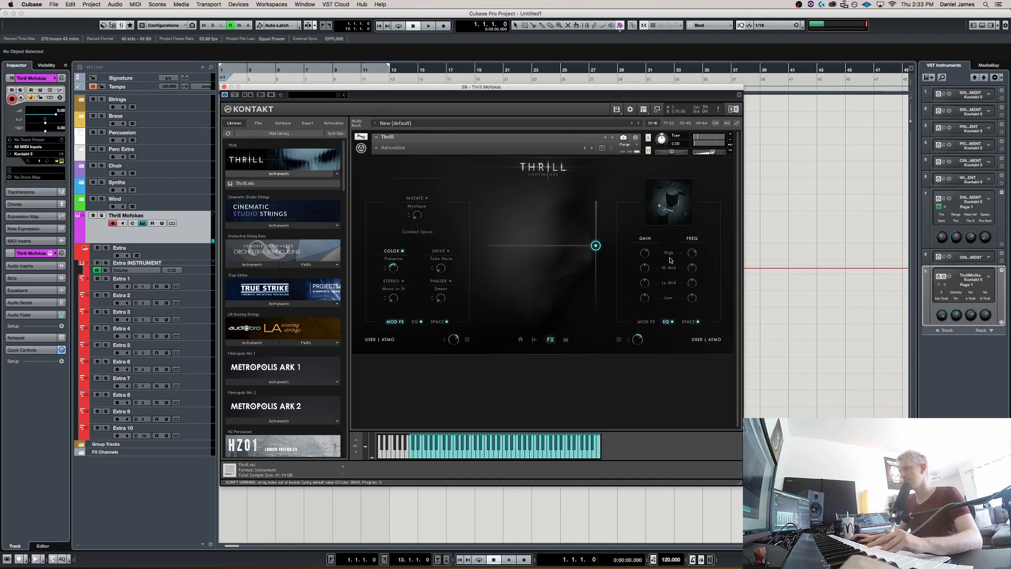
drag(646, 248, 648, 240)
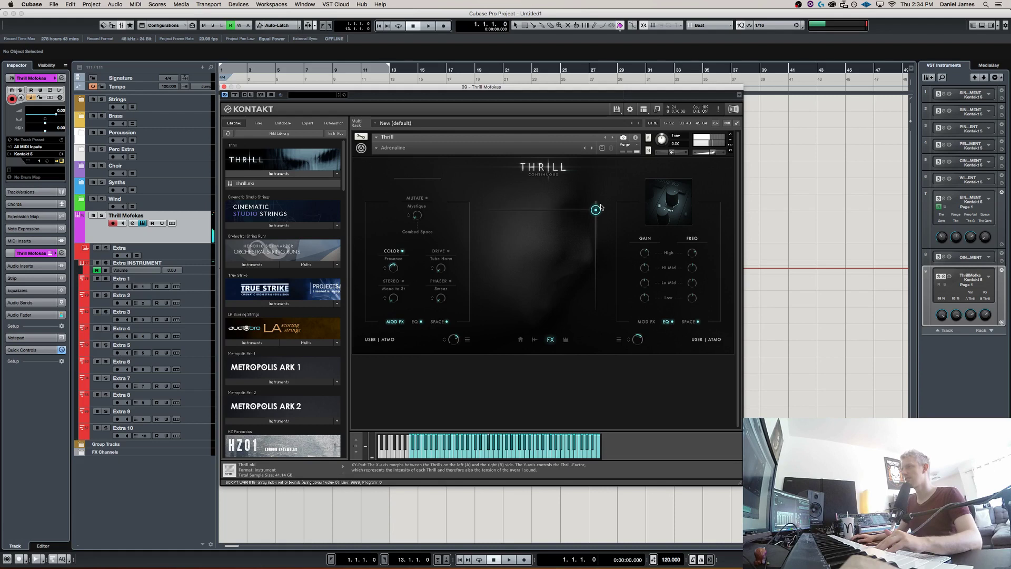
Return to the Space effect, switch its category to Spheres and audition the Aeon preset by moving the XY pad across its extremes.
click(688, 322)
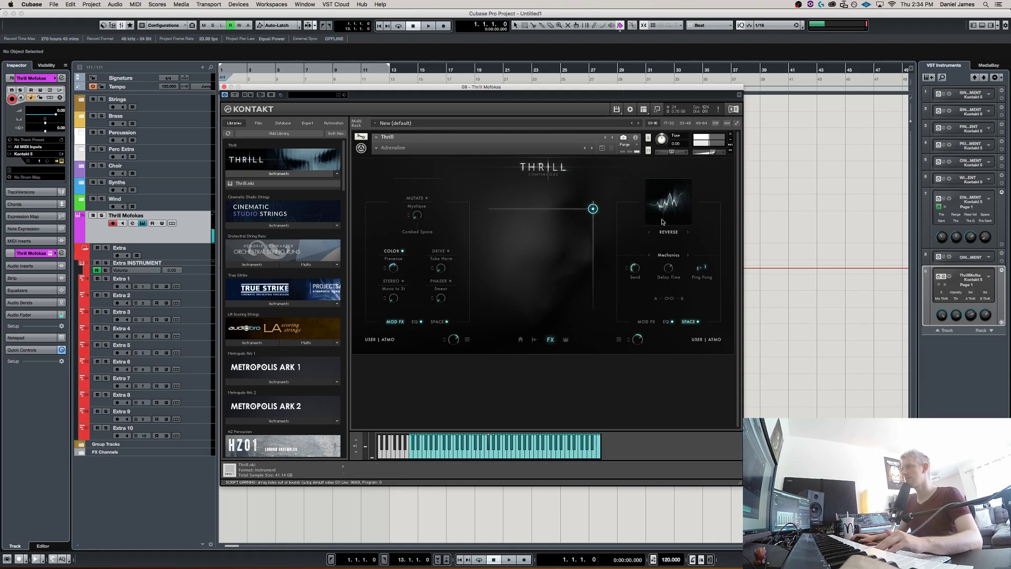
click(669, 232)
click(670, 247)
drag(593, 209, 588, 311)
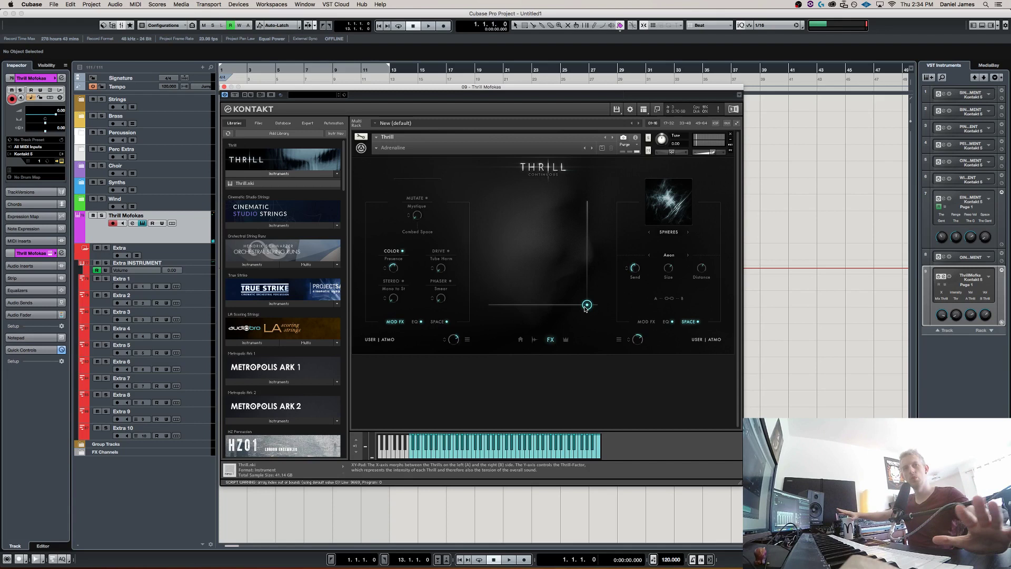
drag(563, 286, 483, 201)
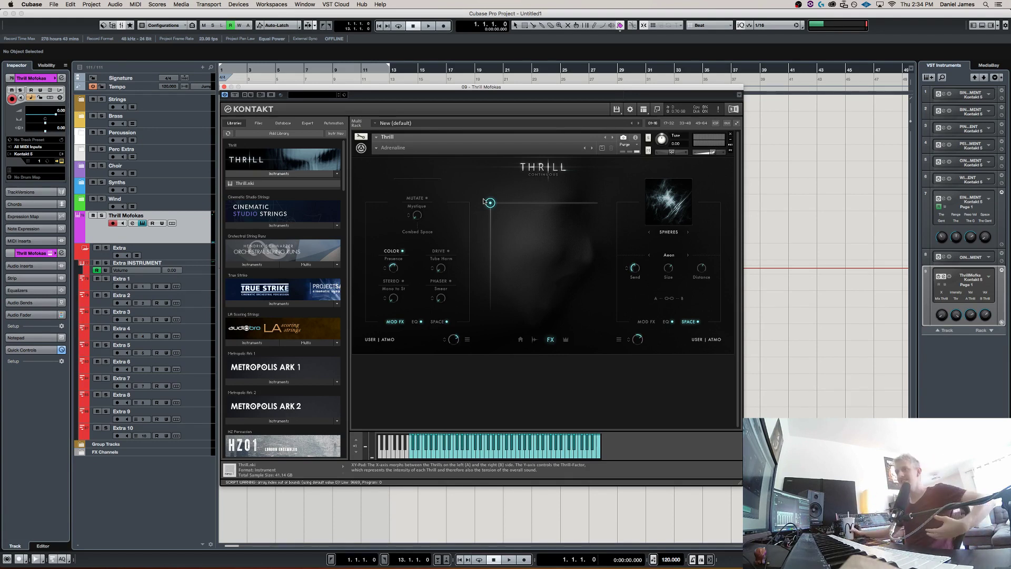
Load the DJ Test snapshot and lower the XY pad towards low intensity, nearer the middle of the morph.
click(376, 148)
mouse_move(394, 162)
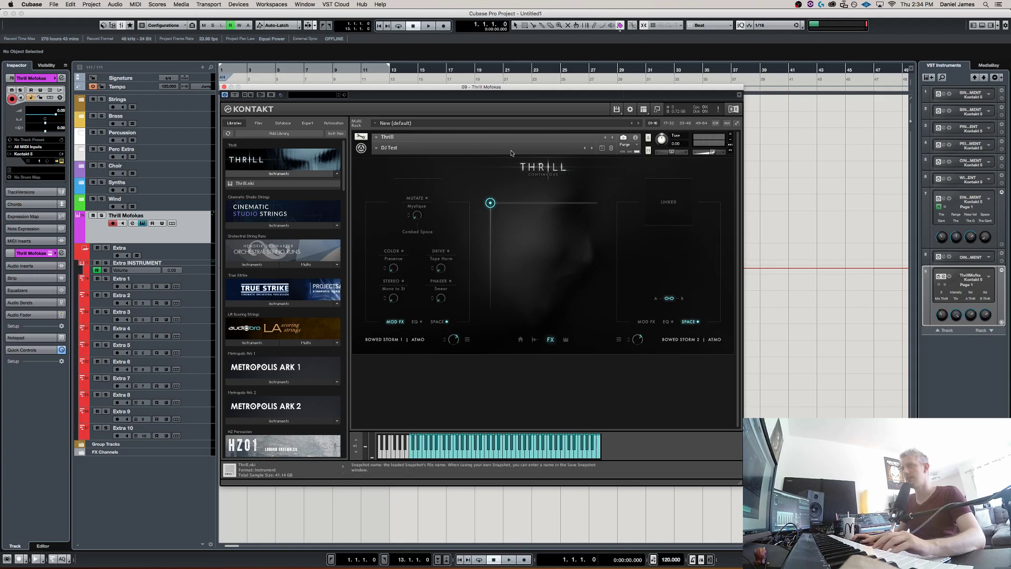
drag(489, 203, 529, 297)
Review the snapshot's main page and its source layers, and move the XY pad towards the Bowed Storm 2 side.
click(521, 339)
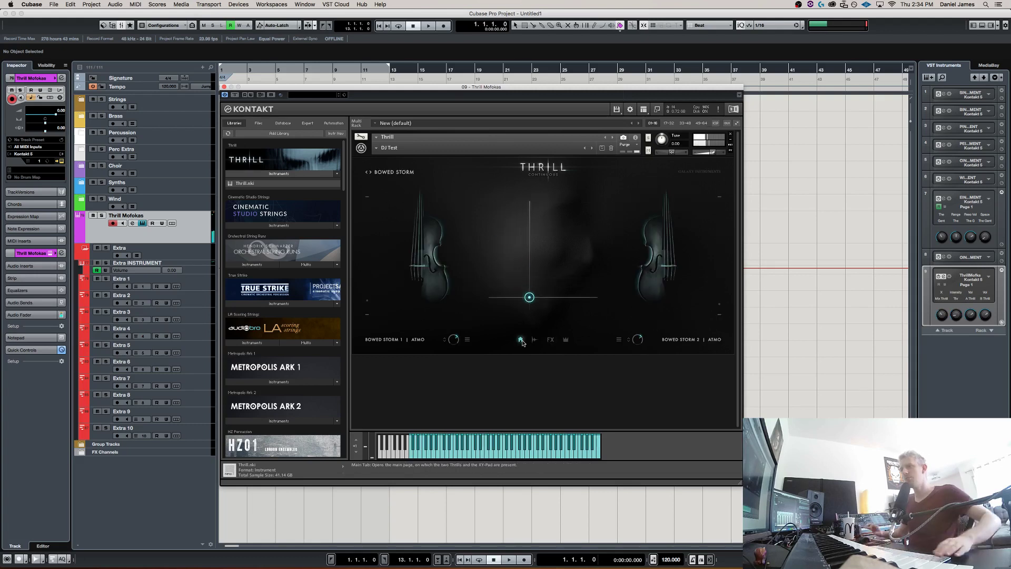
click(533, 340)
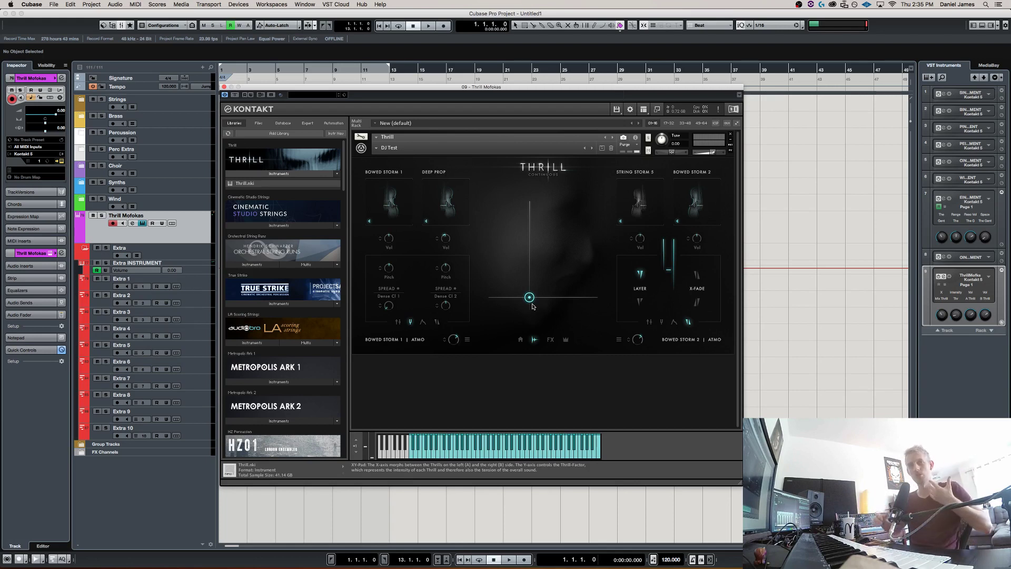
drag(530, 297, 563, 286)
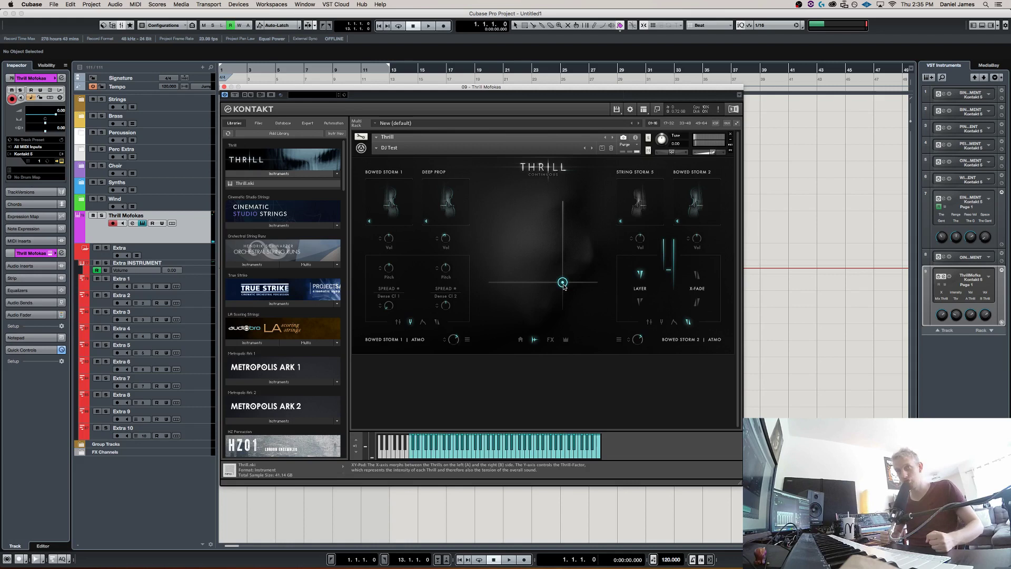
Expand the Synths folder, select the Omni 1 track and filter Omnisphere's patches to the DJ Chaos category of the All directory.
click(95, 186)
click(200, 224)
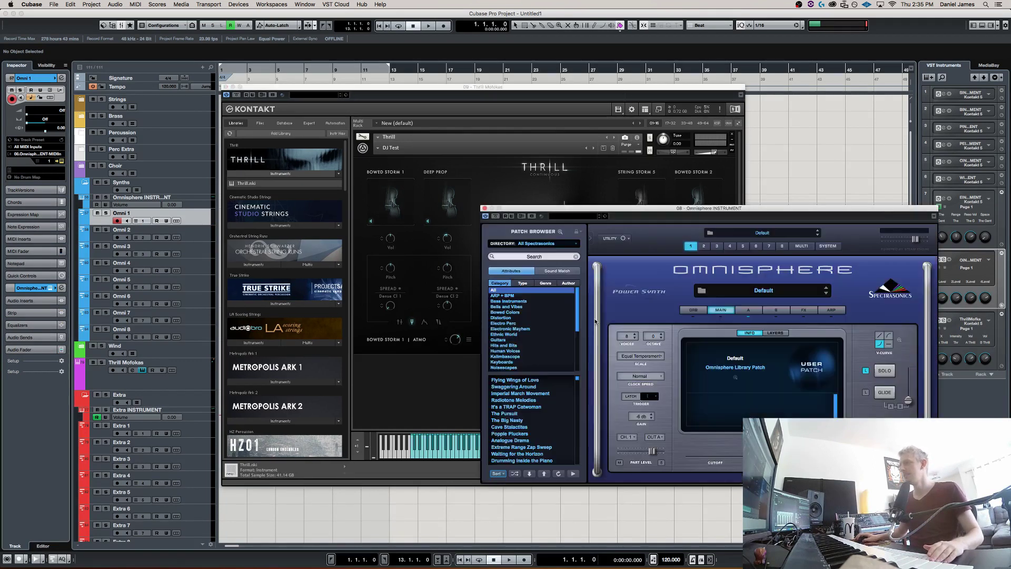
click(517, 241)
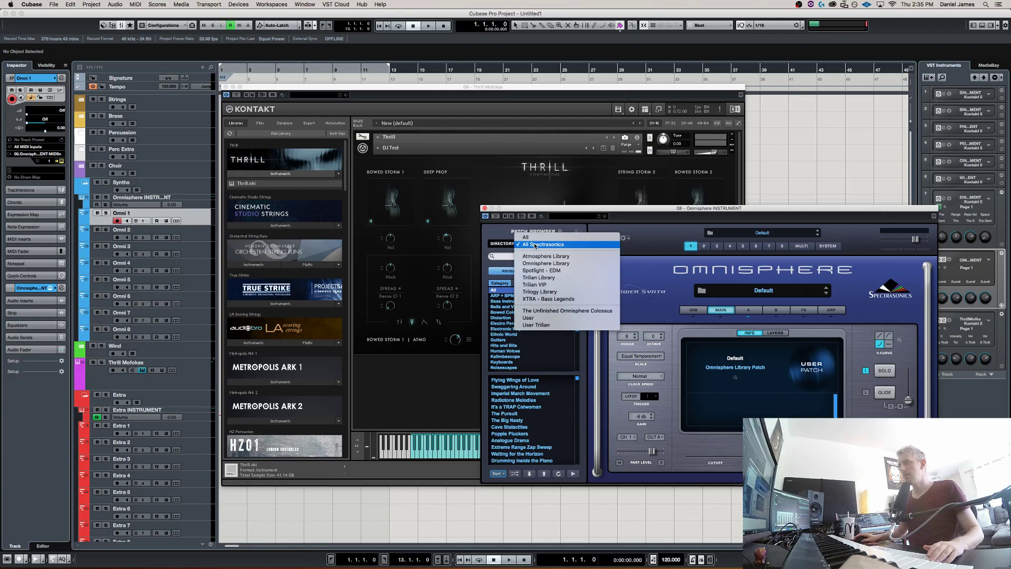
click(531, 368)
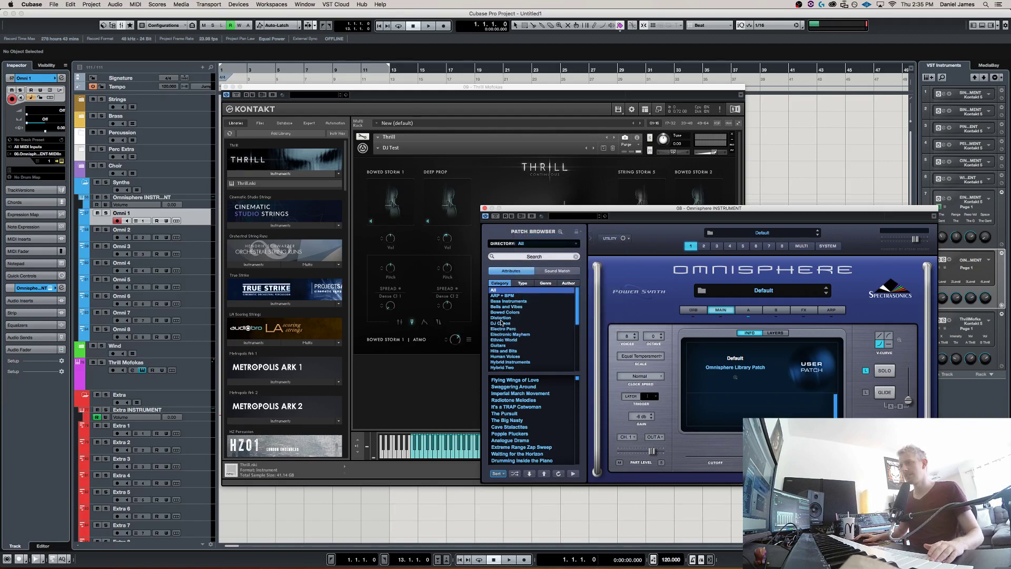
click(501, 323)
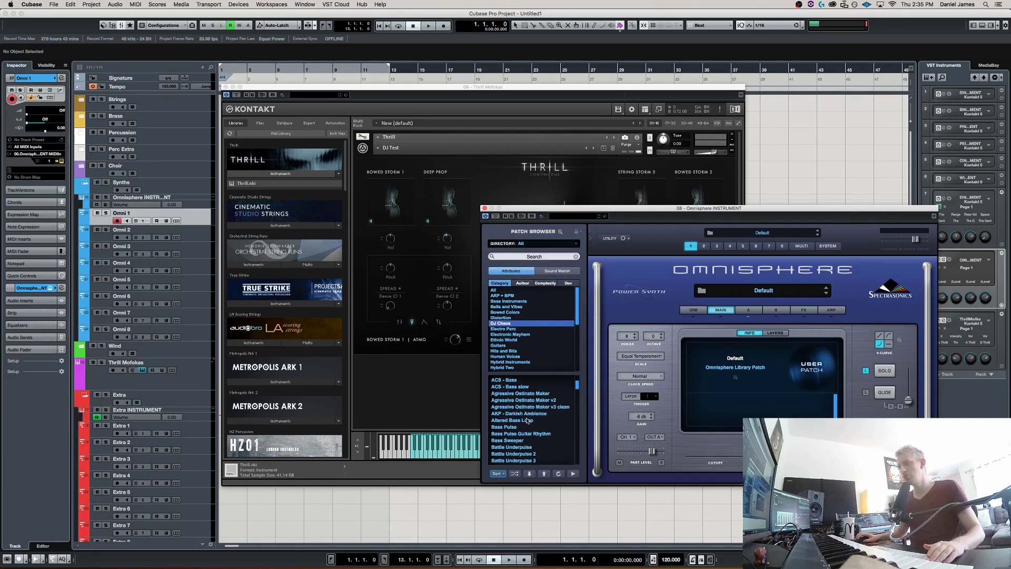
Browse the DJ Chaos patches and load Altered Bass Loop.
scroll(533, 406, down, 5)
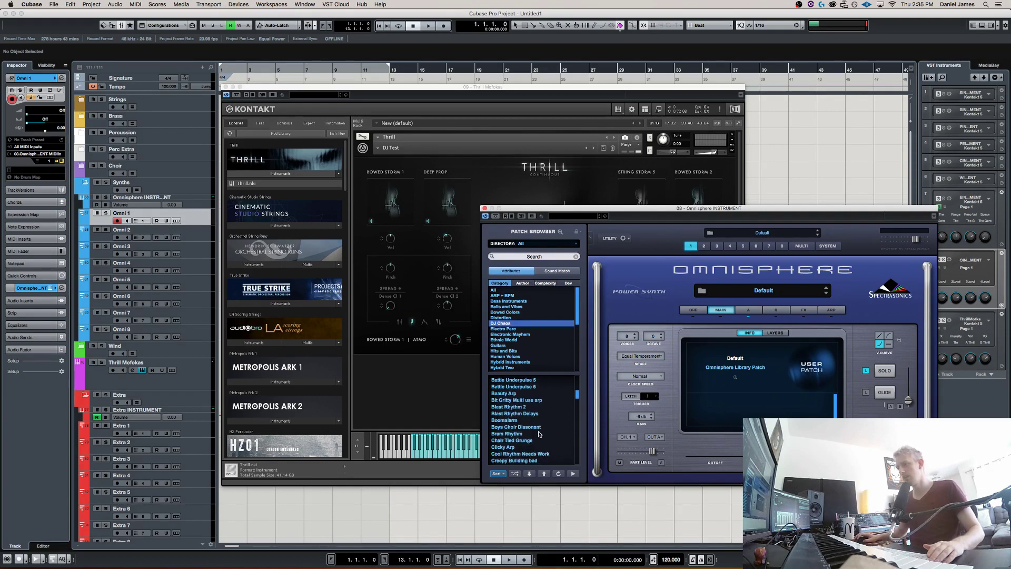
scroll(549, 430, down, 1)
drag(577, 396, 578, 384)
click(516, 454)
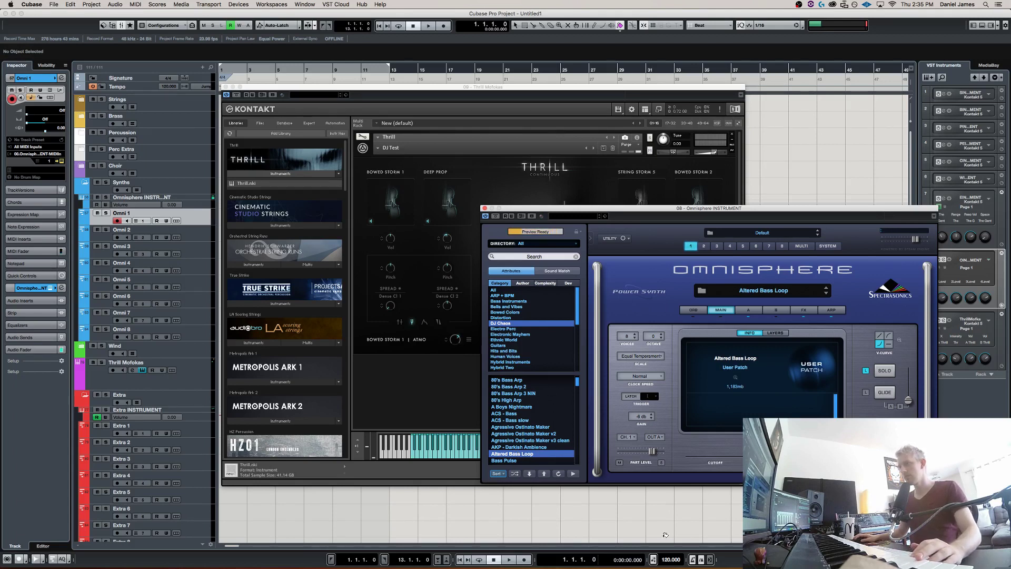
Set the project tempo to 90 BPM and show Omnisphere's FX page for the loaded patch.
click(669, 559)
text(90)
key(Return)
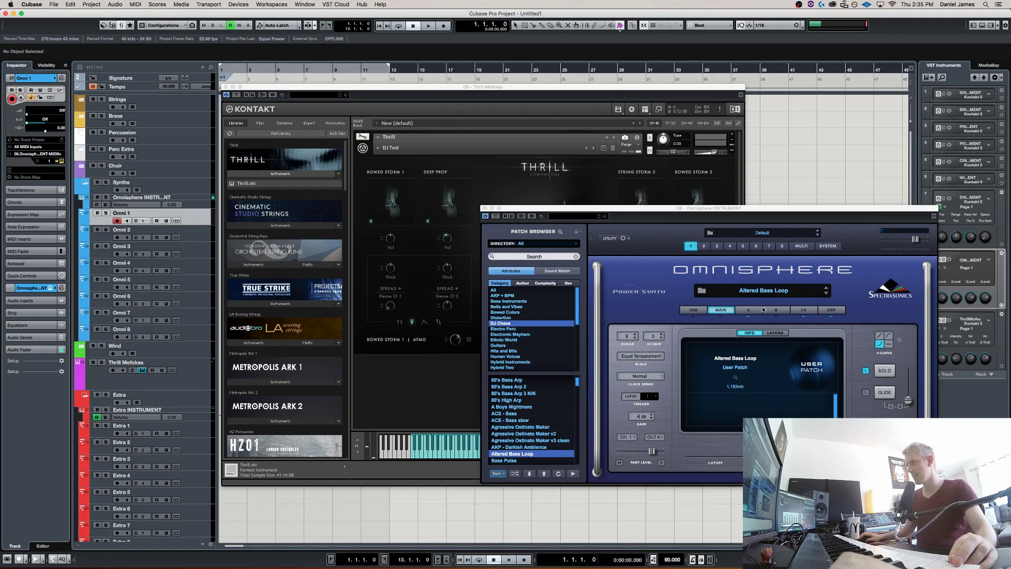
click(804, 310)
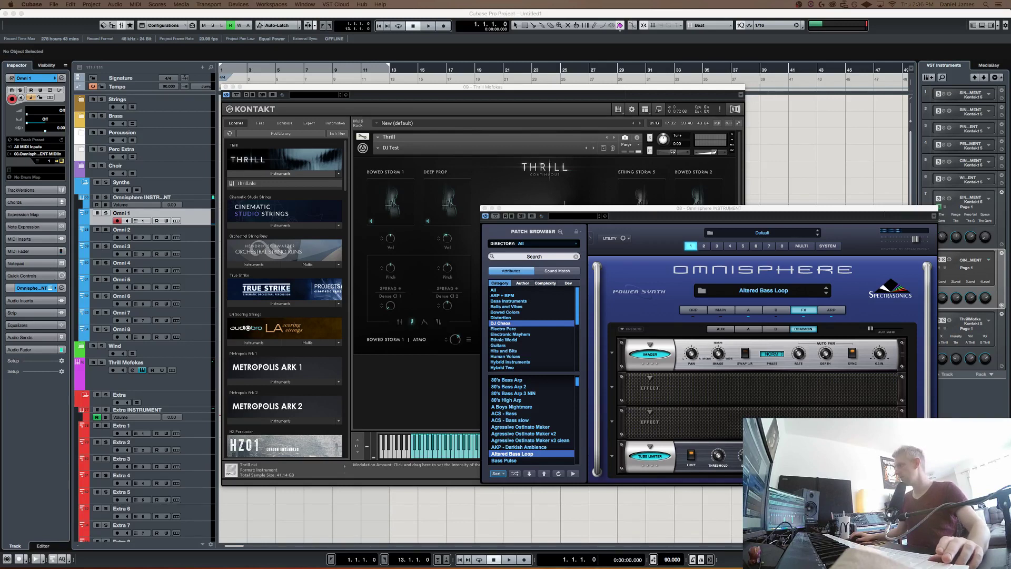
Return to the Thrill Mofokas track and move Thrill's XY pad to mid intensity, slightly on the Bowed Storm 1 side.
click(194, 384)
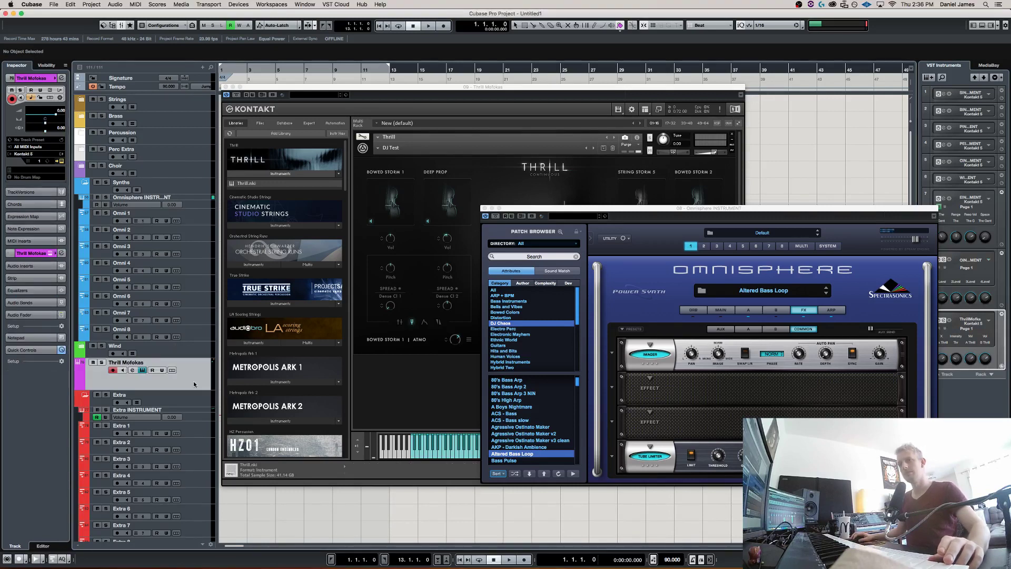
click(384, 322)
drag(579, 279, 527, 279)
drag(528, 264, 526, 248)
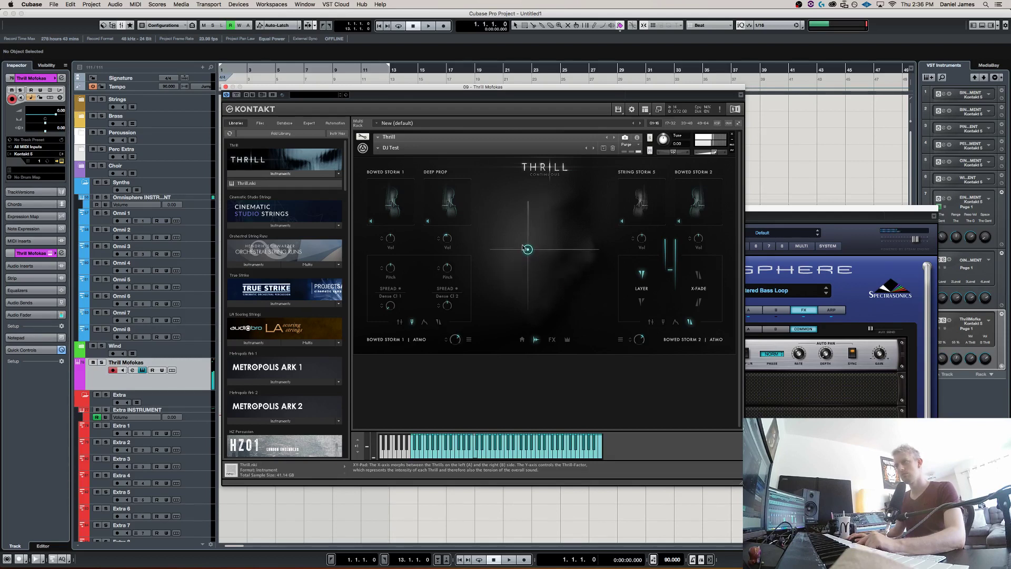
Load the user snapshot Circuit Overtones and audition it by sweeping the XY pad around its low-intensity area.
click(378, 148)
mouse_move(385, 161)
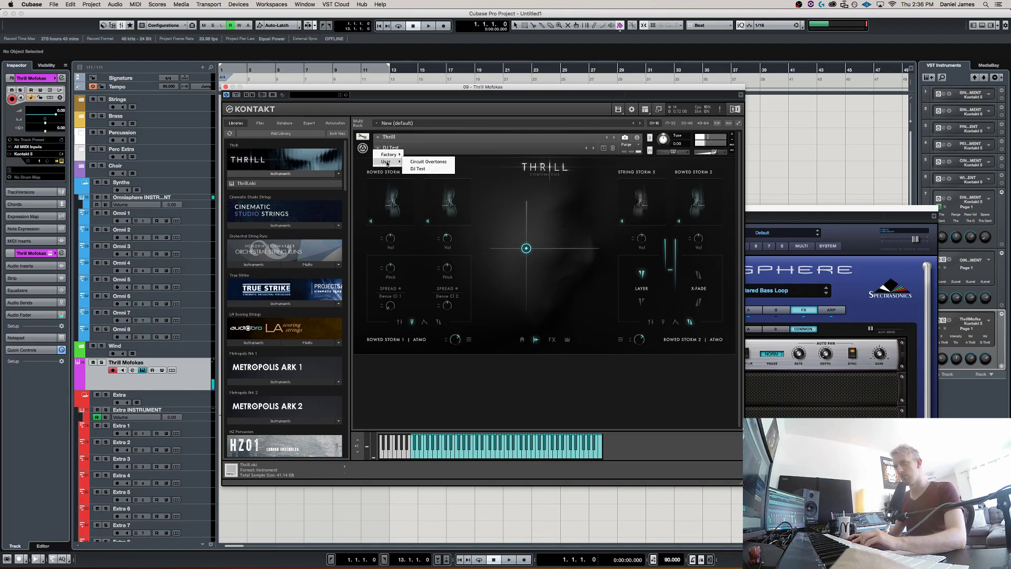
click(428, 161)
drag(527, 243, 517, 311)
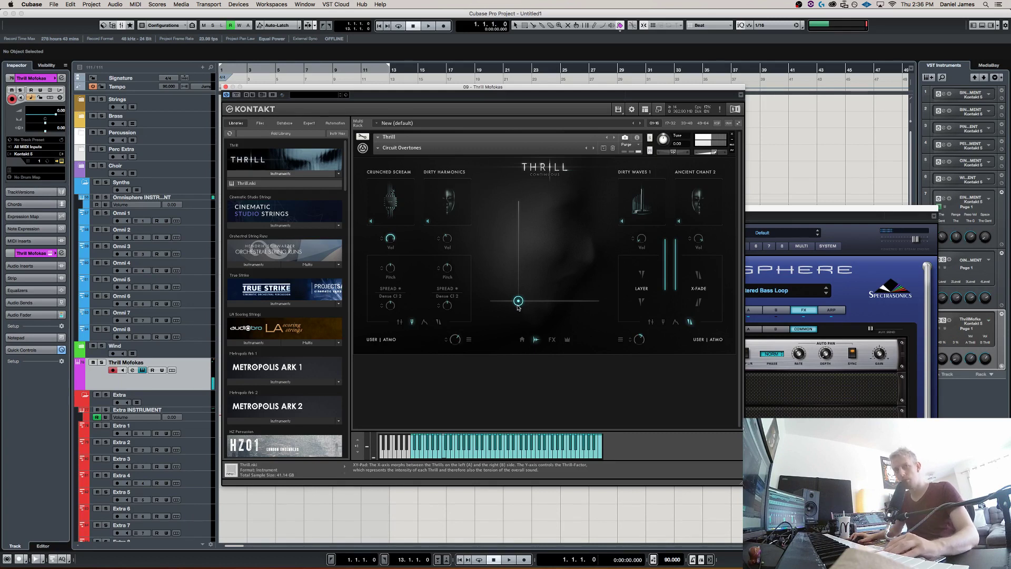
drag(519, 307, 550, 304)
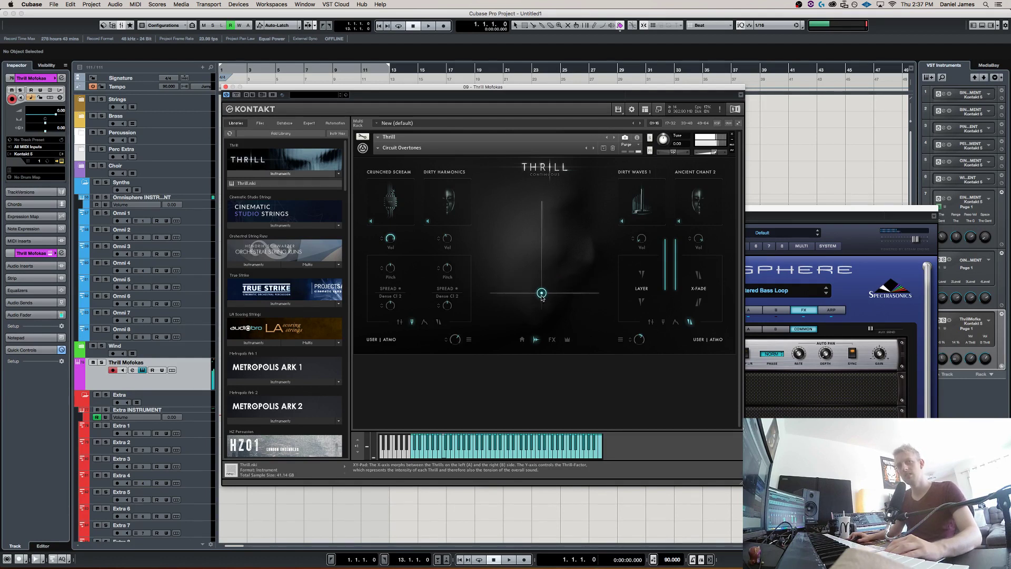
drag(527, 304, 535, 281)
Load the Bass Pulse patch in Omnisphere and select the Omni 1 track to play it.
key(super+w)
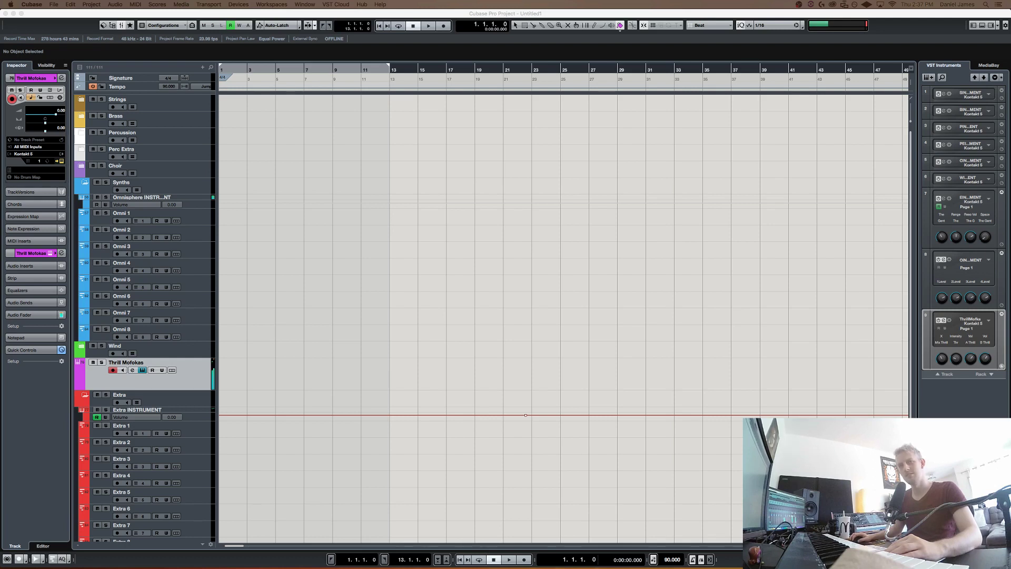
key(super+w)
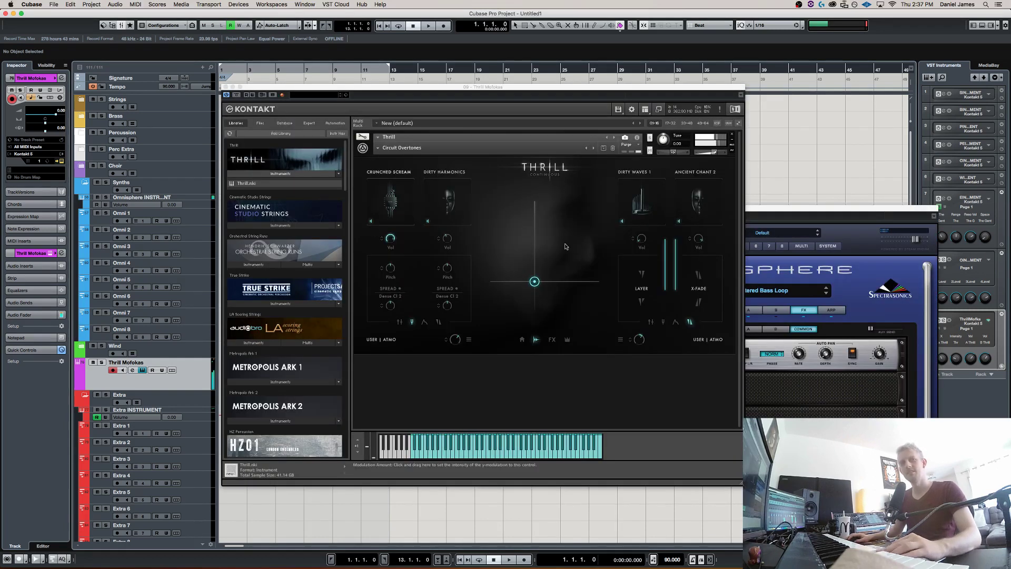
click(790, 211)
click(510, 428)
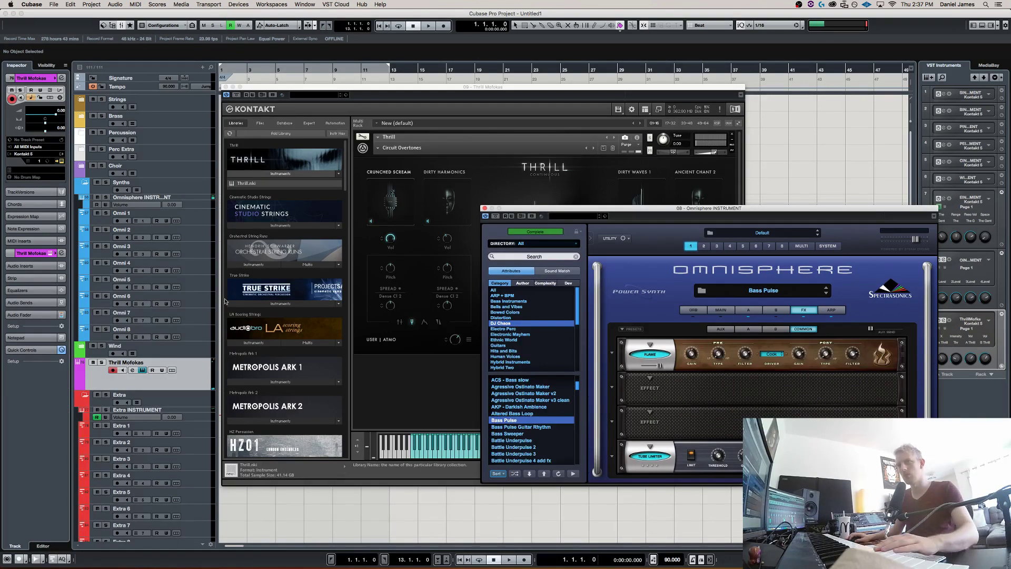
click(193, 220)
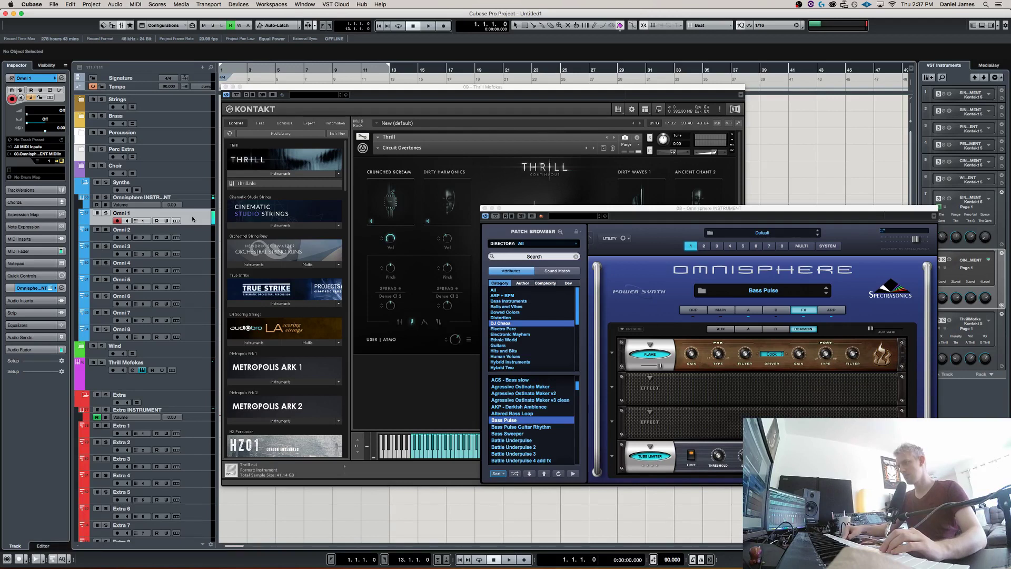
Switch back to the Thrill Mofokas track and lower the XY pad to minimum intensity, towards the first pair of sources.
click(191, 373)
click(436, 383)
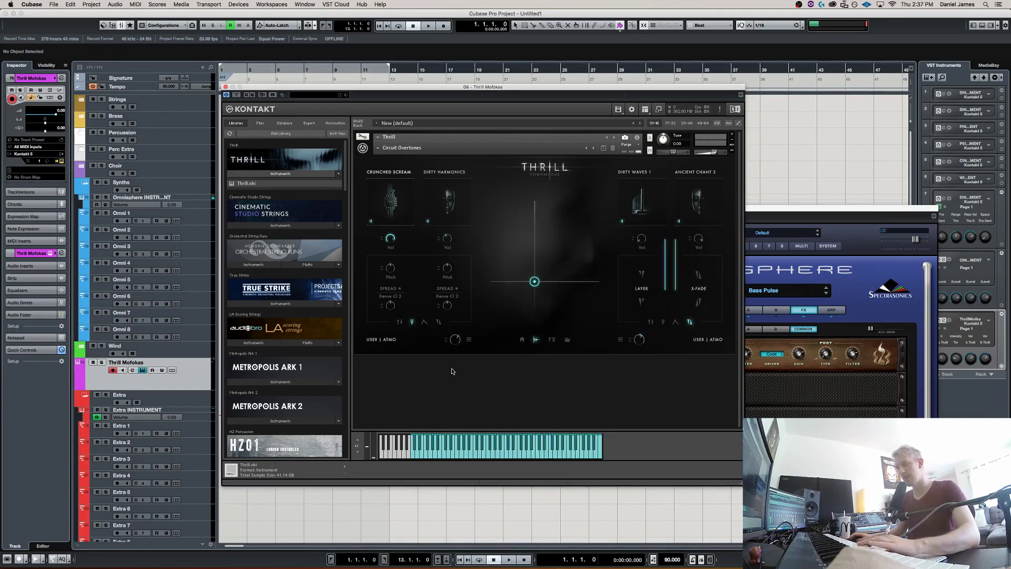
drag(534, 283, 511, 312)
key(space)
key(space)
Replace Thrill's first source with Driven Stutter 1, filtering by the Circuits category and Aggressive character.
click(197, 217)
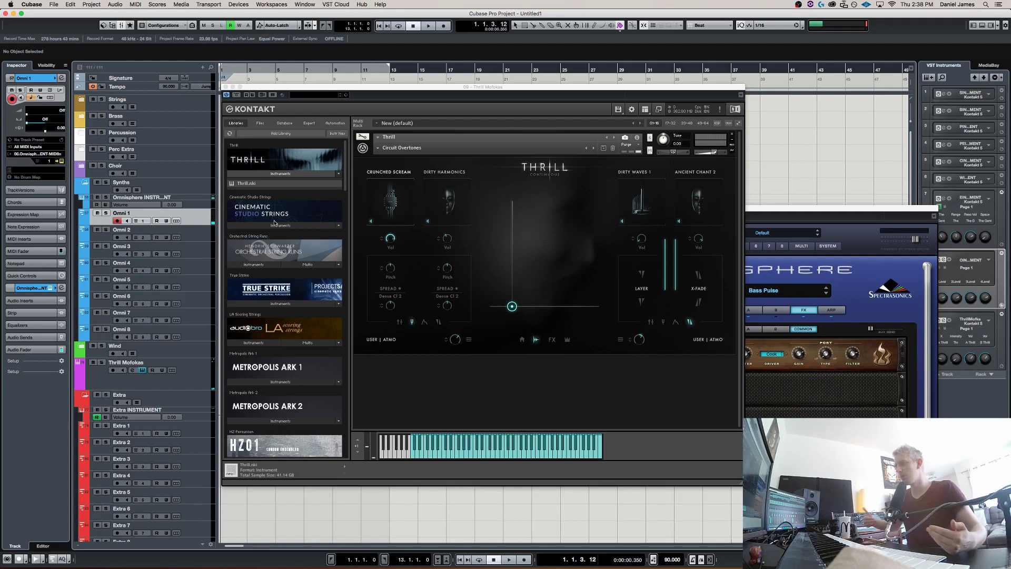
click(372, 200)
click(468, 275)
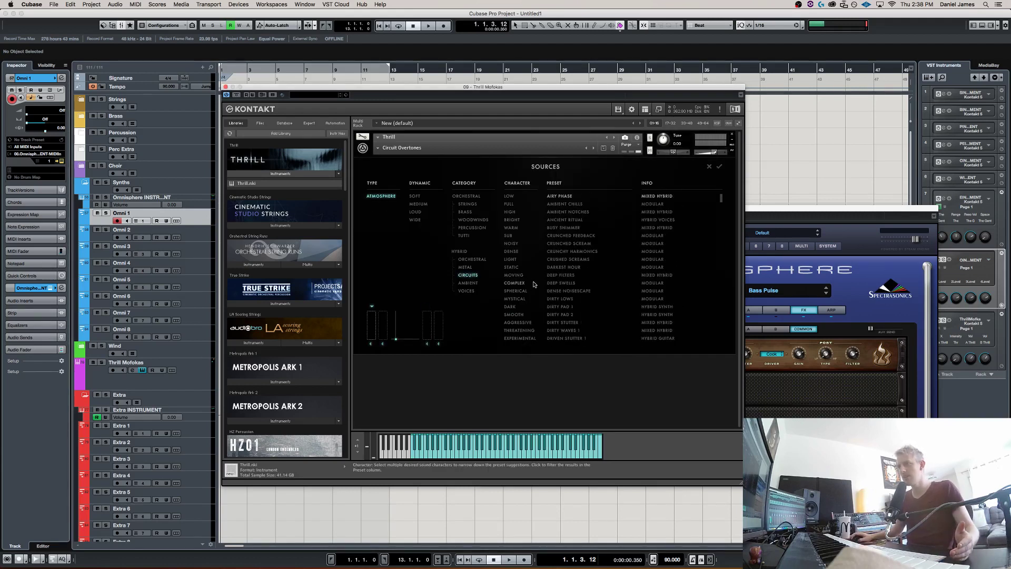
click(519, 323)
click(571, 283)
click(720, 167)
Replace the second source with Dejected Angels 2, filtering by the Voices category and Aggressive character.
click(676, 174)
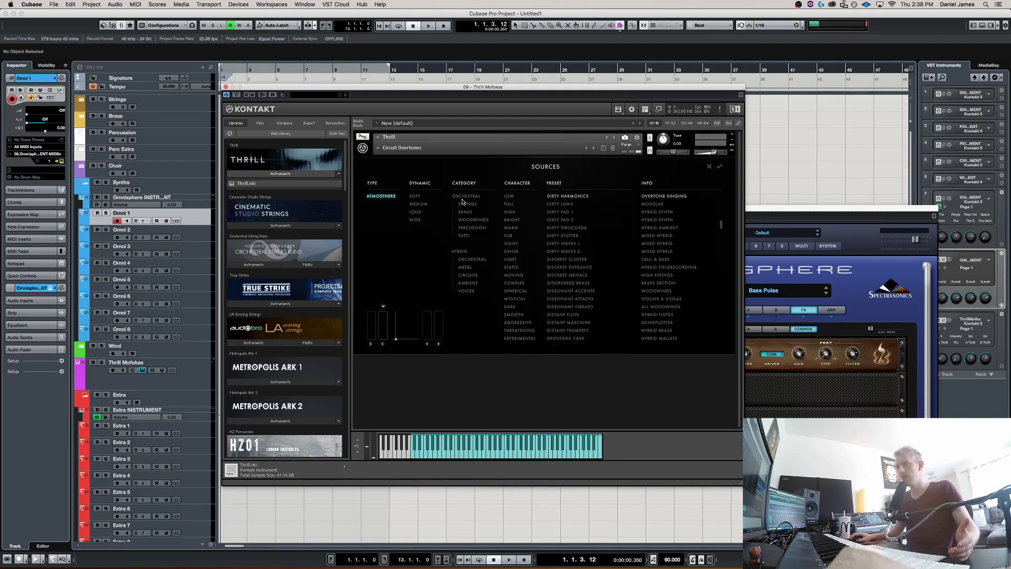
click(471, 292)
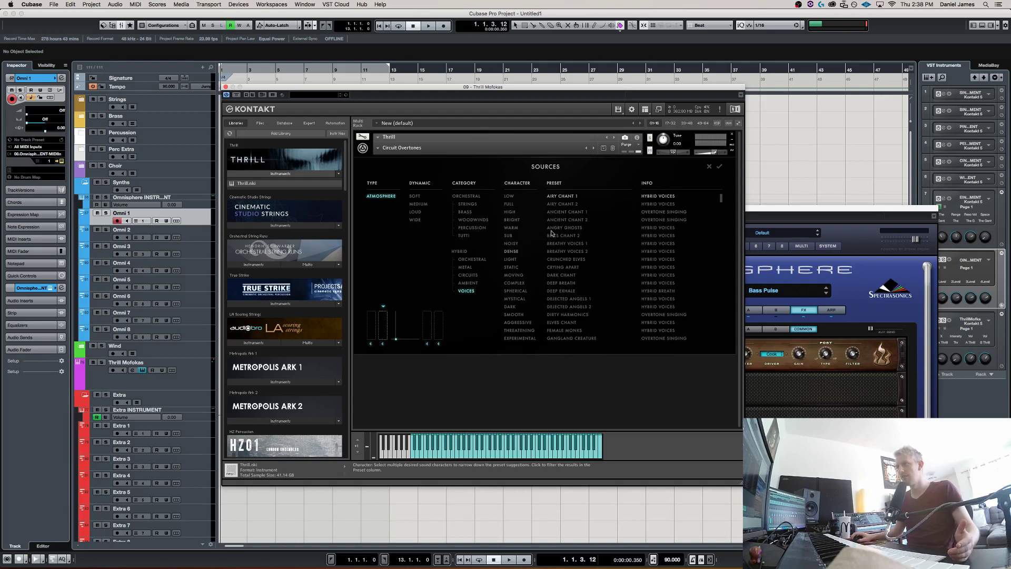
click(513, 322)
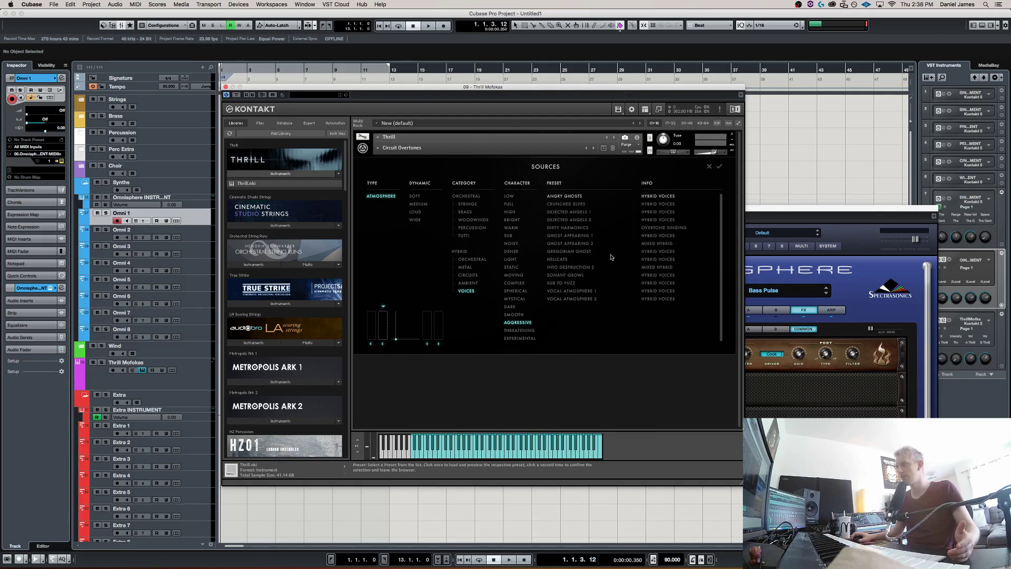
click(573, 221)
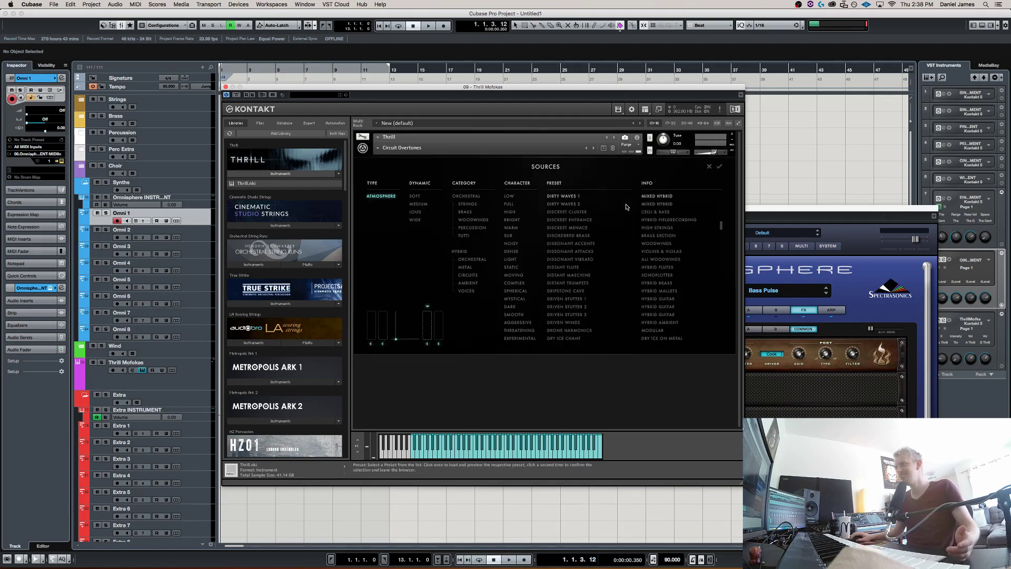
Replace the third source with Cymbalish, filtering by the Metal category and Aggressive character.
click(466, 267)
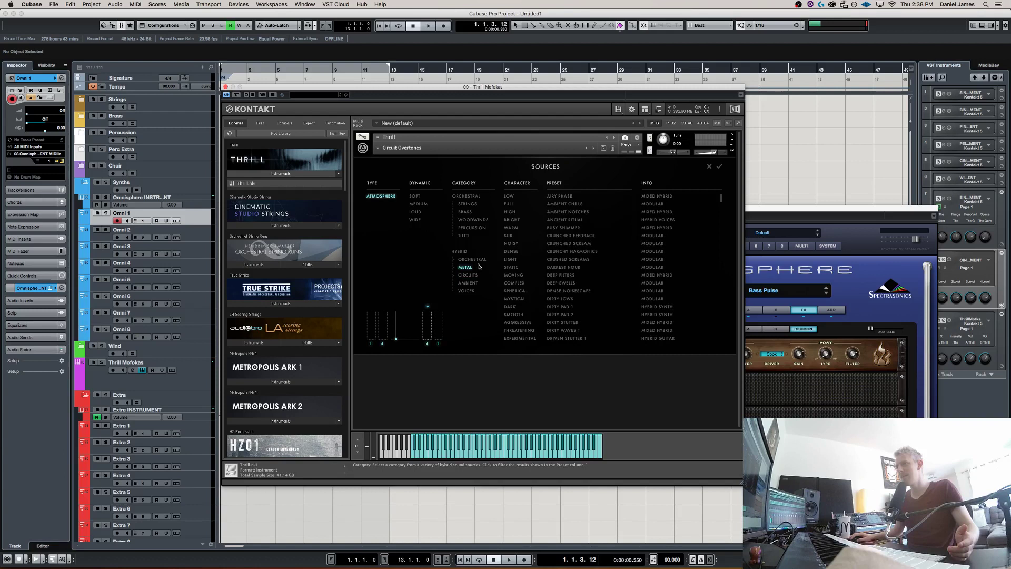
click(517, 323)
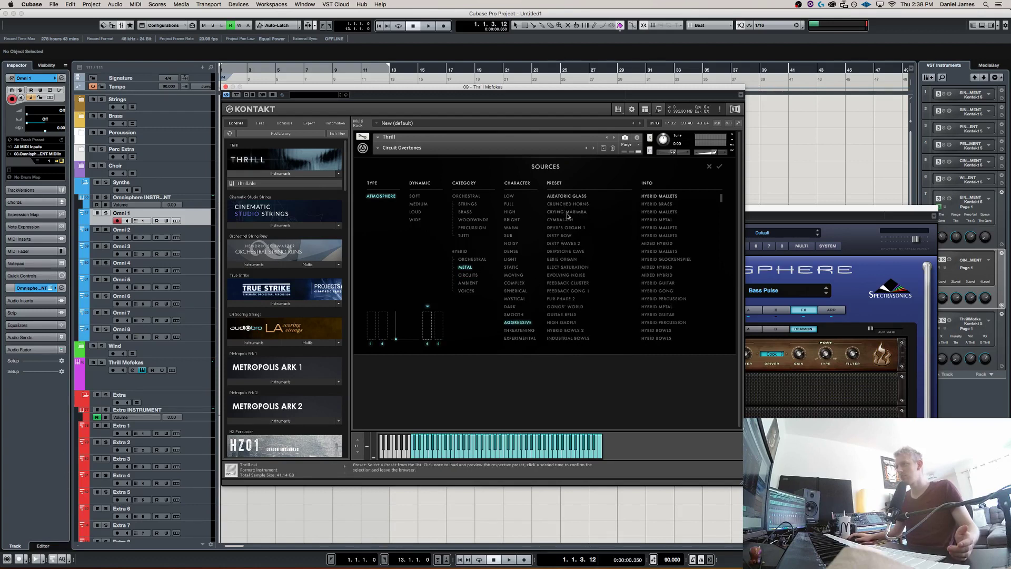
click(567, 214)
click(568, 222)
click(569, 230)
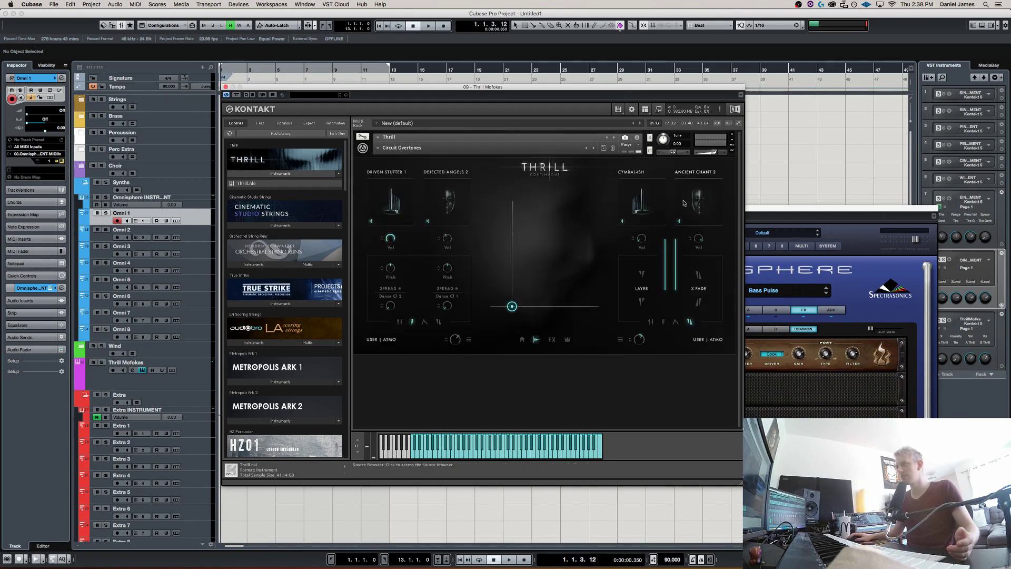
Replace the fourth source with Grungy Pad 1 from the threatening Circuits presets and audition the new morph on the Thrill Mofokas track.
click(483, 282)
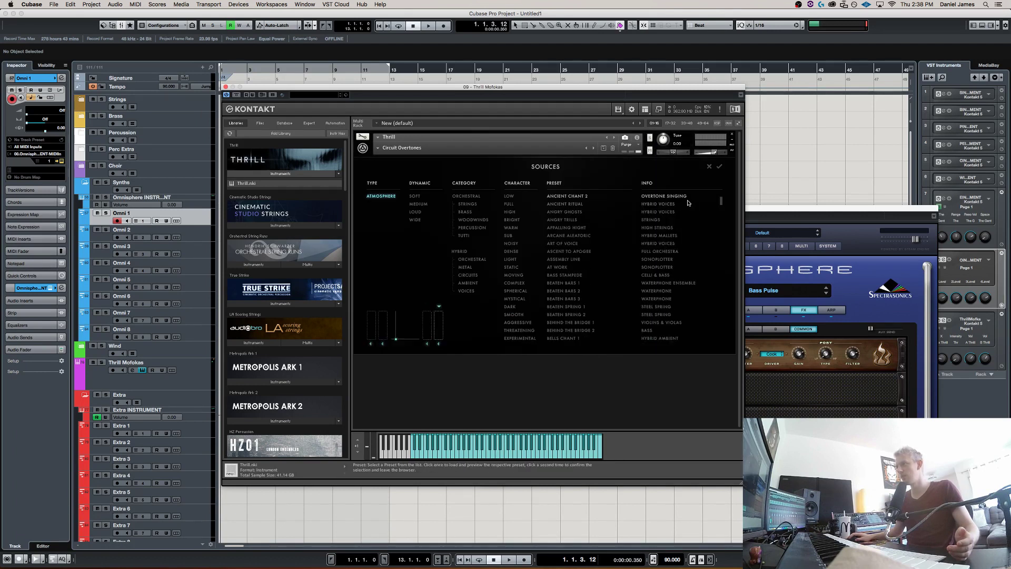
click(468, 275)
click(514, 330)
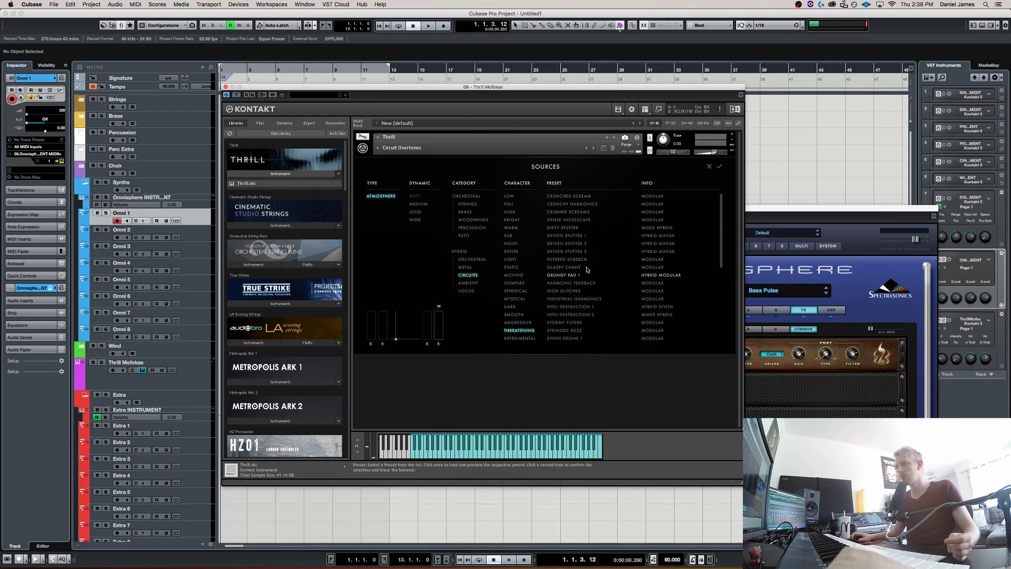
click(719, 166)
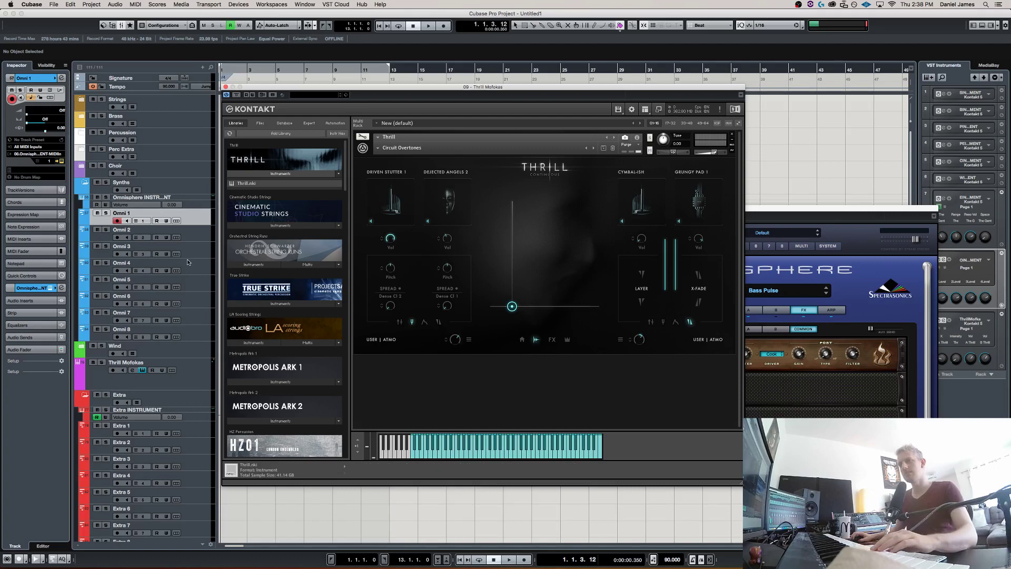
click(200, 365)
drag(512, 320, 553, 268)
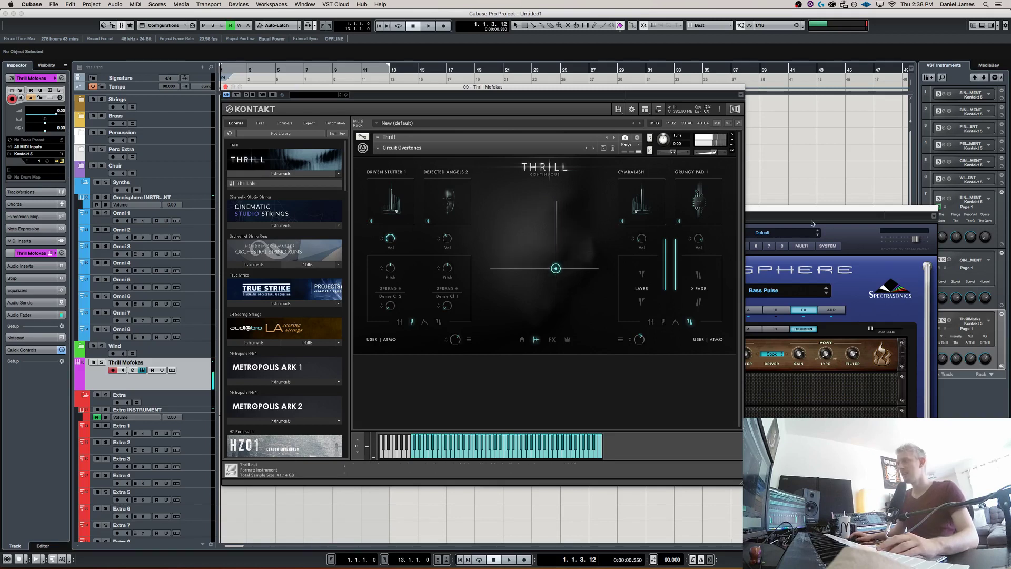
Load the Grit Ostinato 3 patch from Omnisphere's DJ Chaos category and select the Omni 1 track to play it.
click(843, 215)
scroll(540, 379, down, 3)
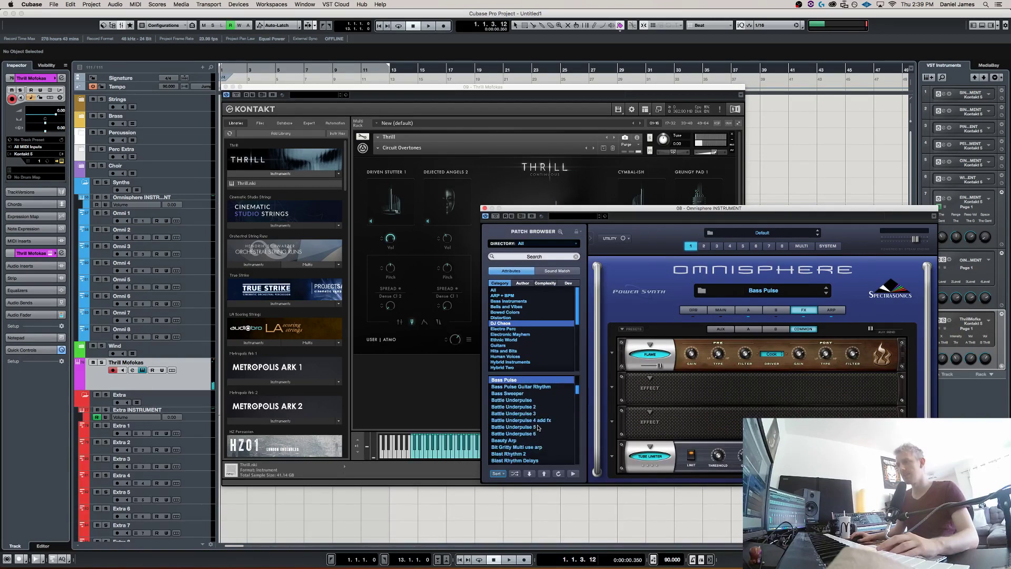
scroll(539, 427, down, 5)
scroll(536, 413, down, 15)
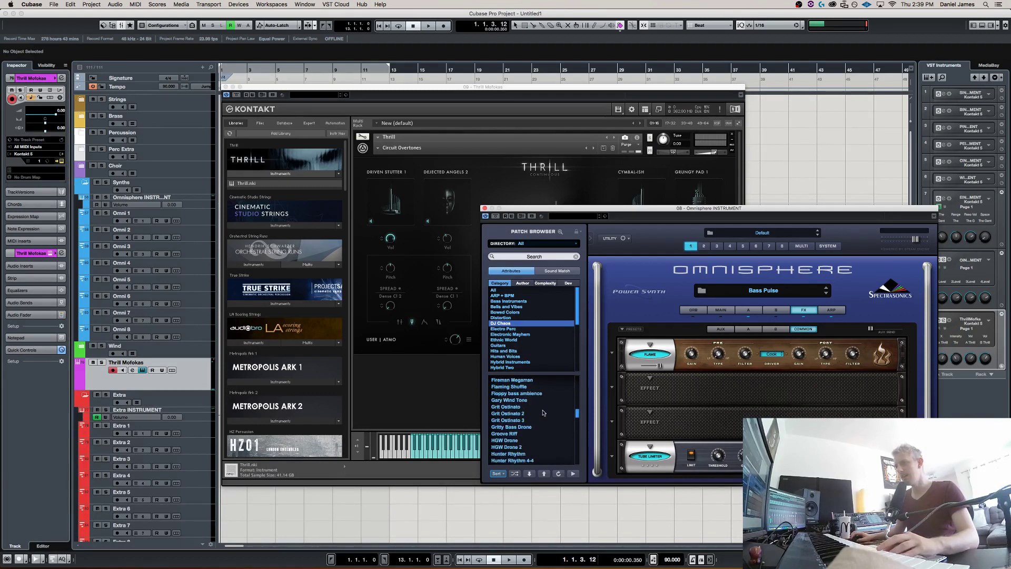
click(533, 420)
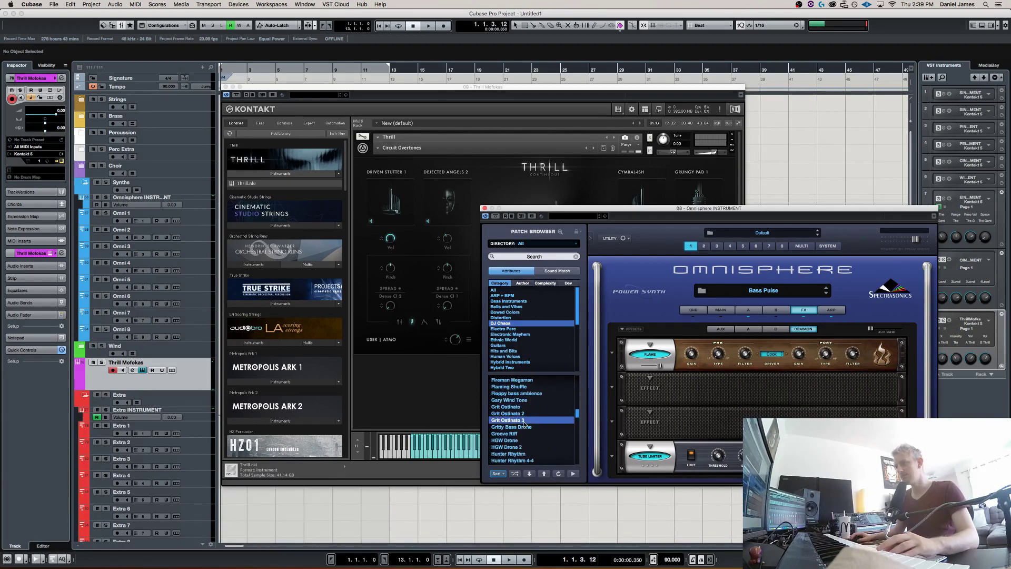
click(125, 211)
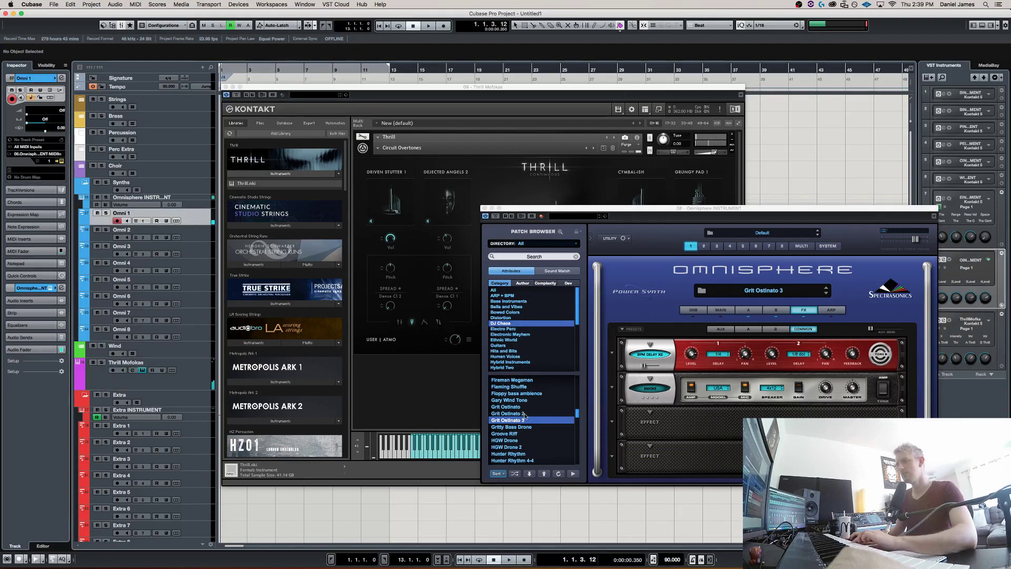
Load Omnisphere's Hunter Rhythm 4-4 patch and play the Thrill Mofokas track over it while moving the morph point on the XY pad.
click(530, 461)
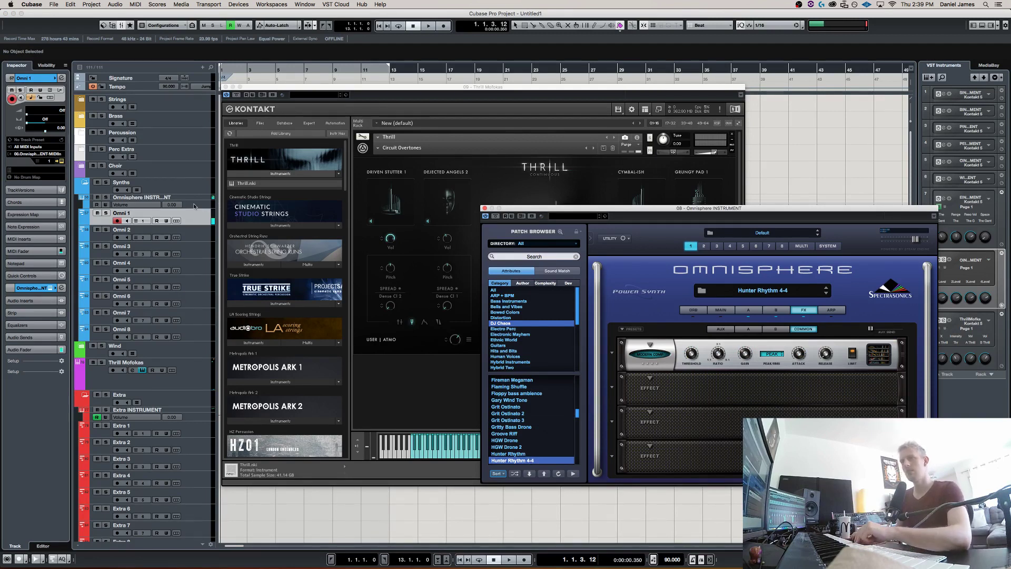
click(209, 374)
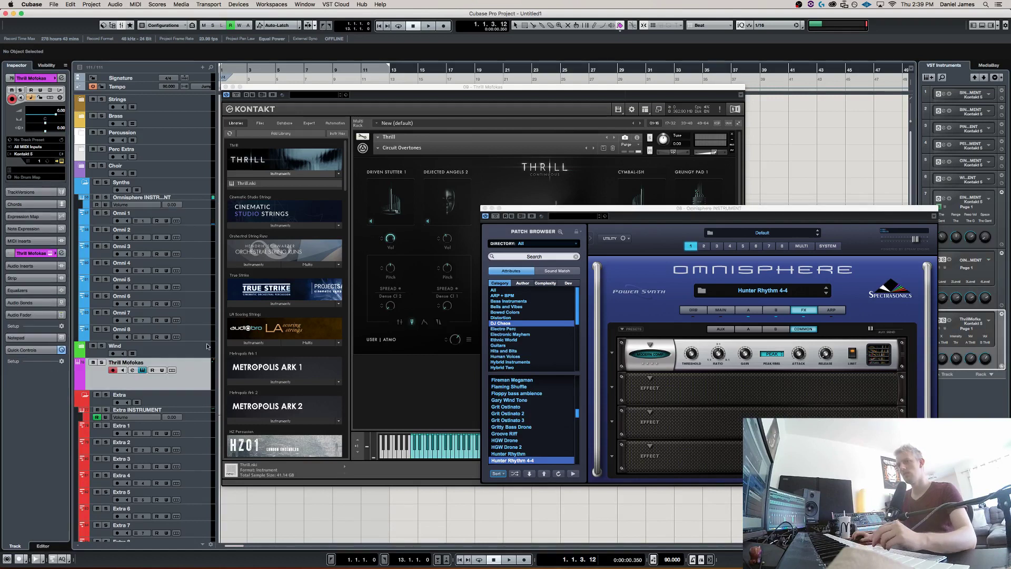
click(528, 142)
drag(555, 285, 502, 270)
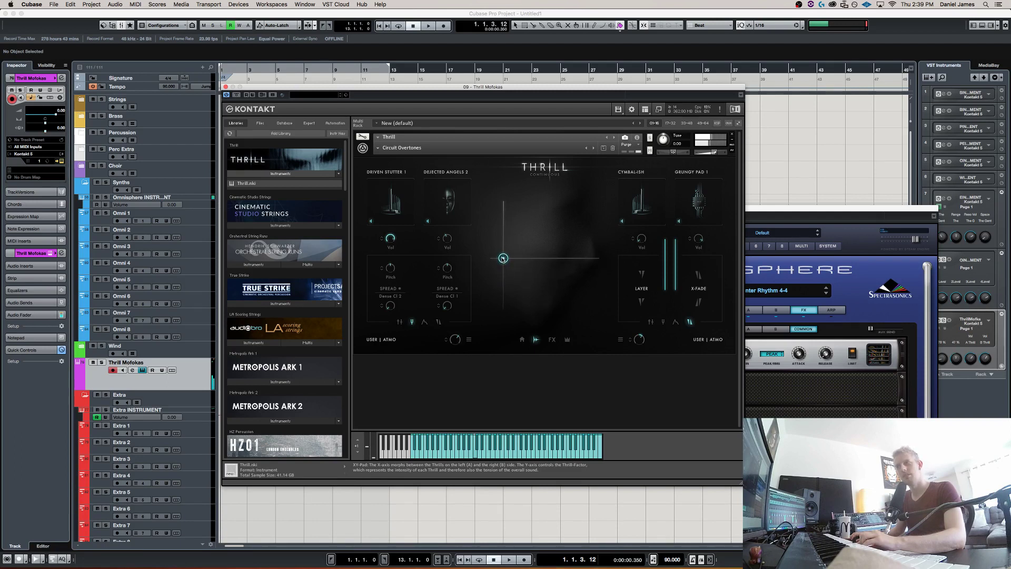
drag(503, 251, 526, 259)
click(534, 295)
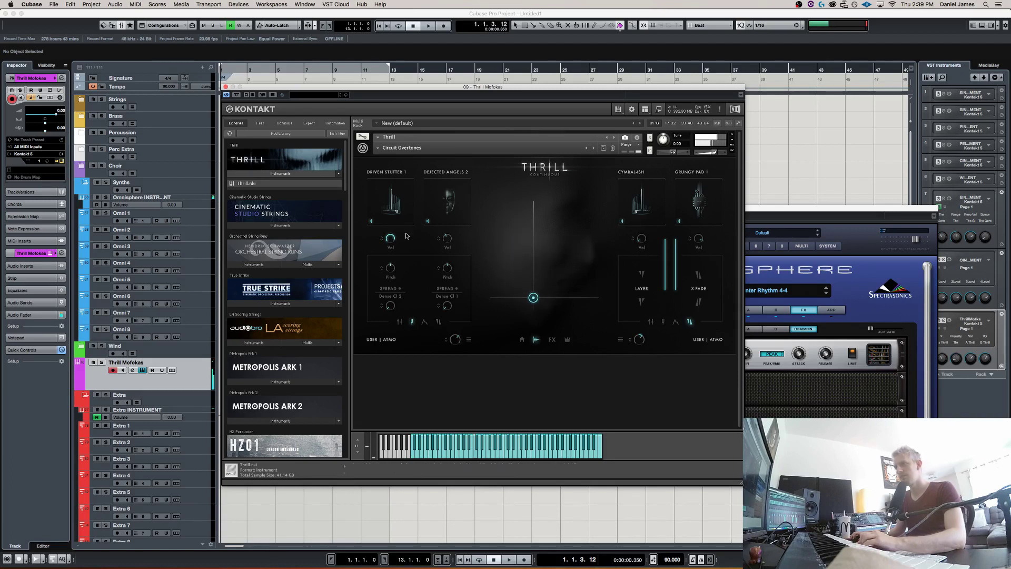
Rebalance the Driven Stutter 1, Dejected Angels 2 and Cymbalish source volumes while sweeping the XY morph point.
drag(444, 243, 444, 185)
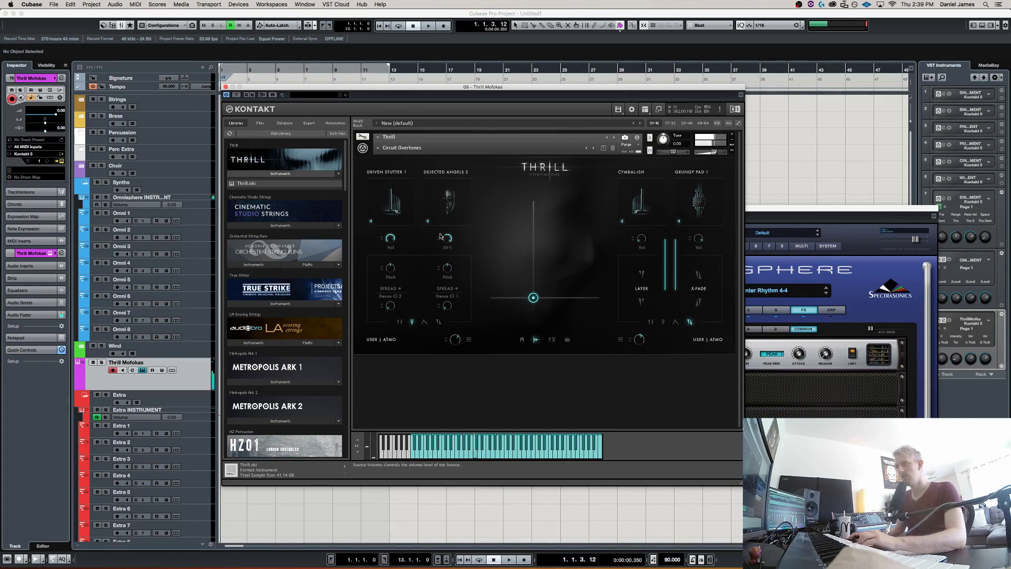
drag(391, 240, 392, 263)
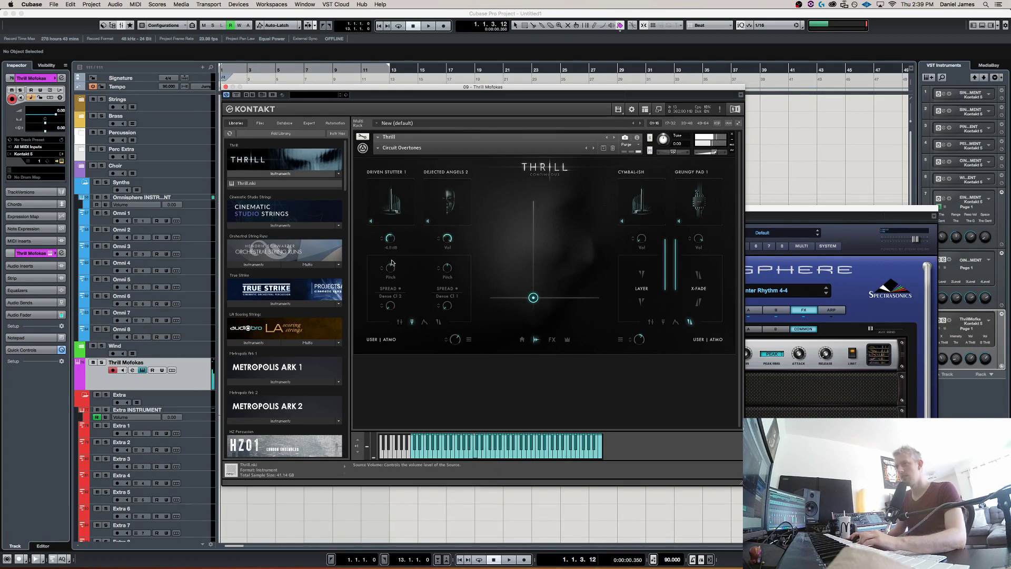
click(515, 308)
drag(516, 309, 510, 243)
drag(647, 241, 638, 219)
drag(517, 243, 528, 300)
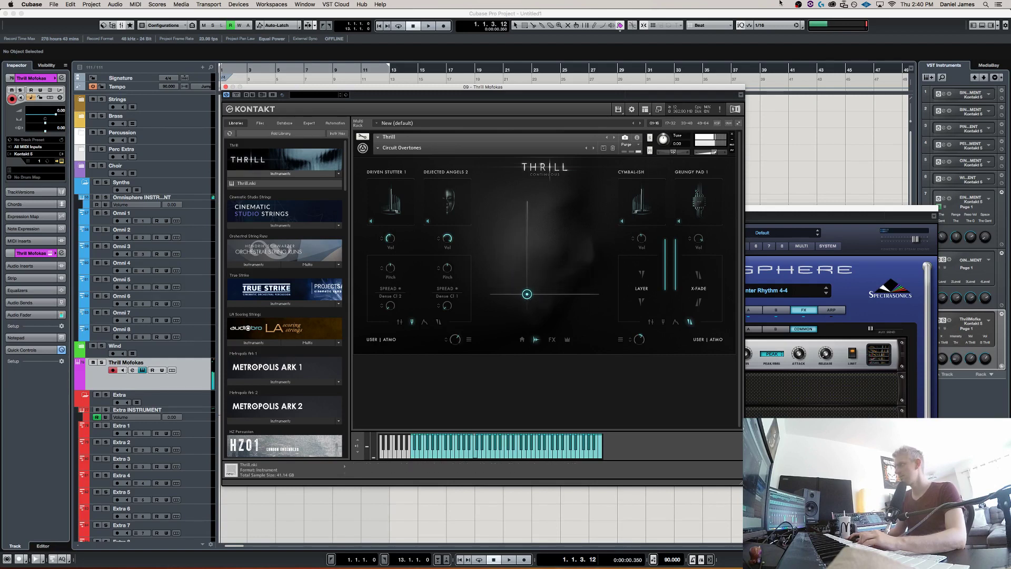
Adjust the pitch amount of Dejected Angels 2 and audition the morph from the far corner back to the XY pad's centre.
click(866, 5)
click(885, 42)
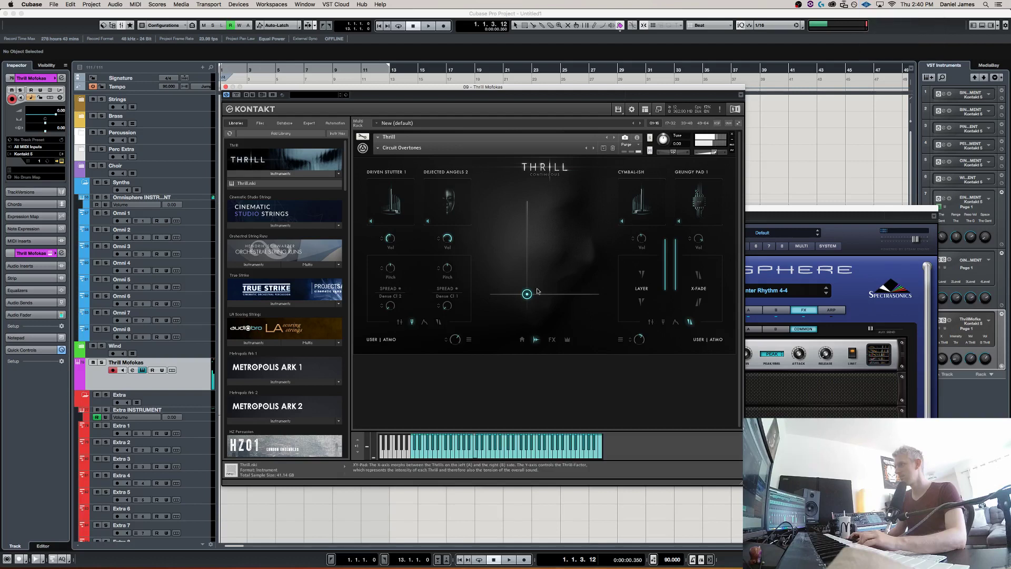
click(536, 323)
drag(529, 293, 439, 235)
drag(491, 259, 461, 208)
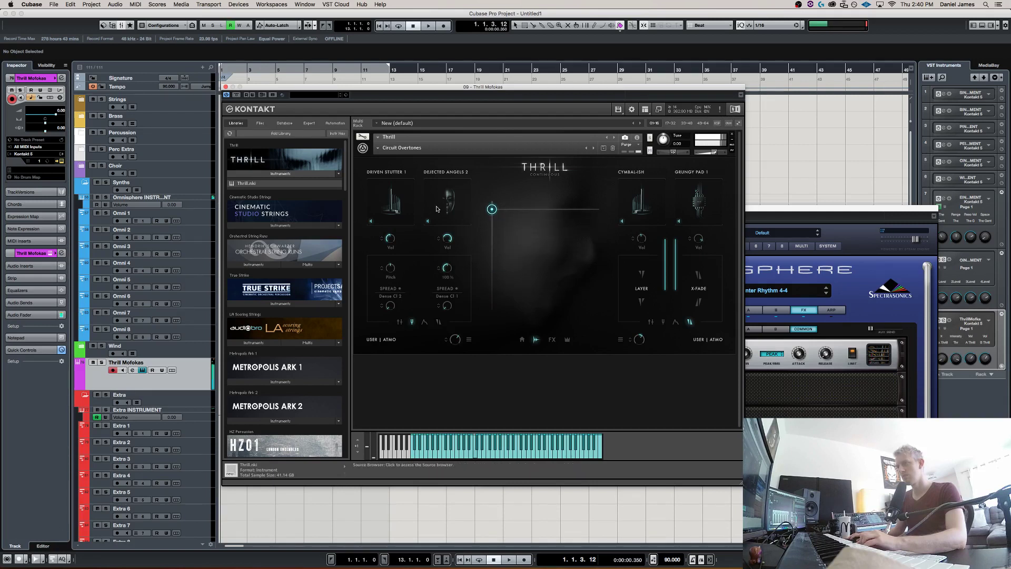
drag(439, 288, 441, 343)
drag(491, 213, 545, 270)
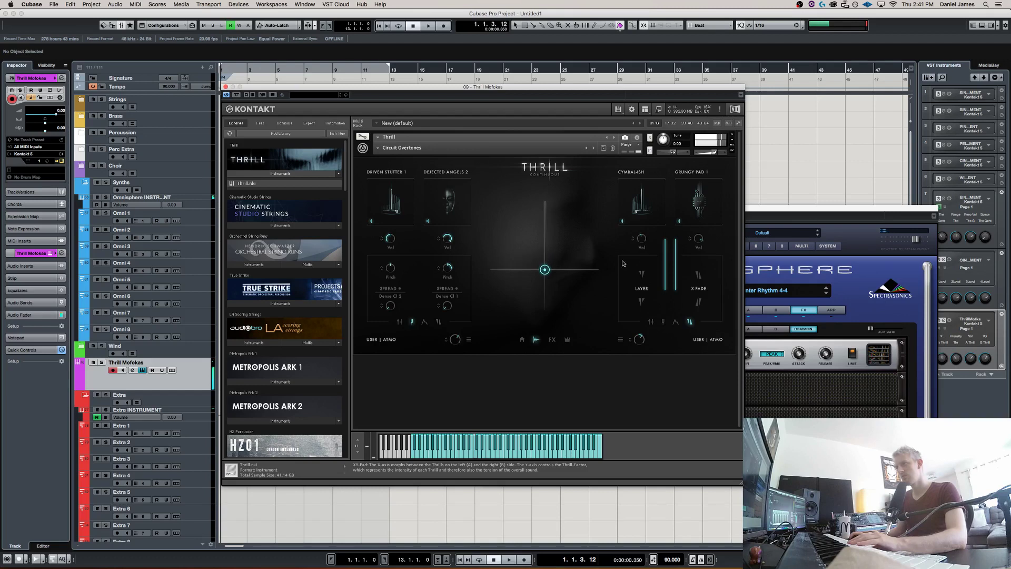
Bring Omnisphere forward, select the Omni 1 track and run the project playback briefly with Hunter Rhythm 4-4.
click(826, 213)
click(201, 214)
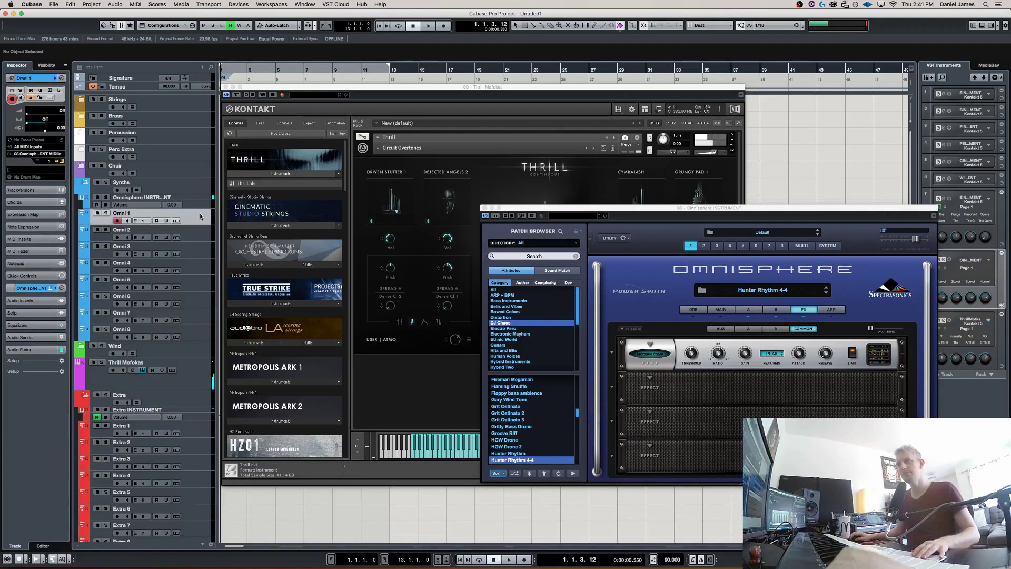
key(space)
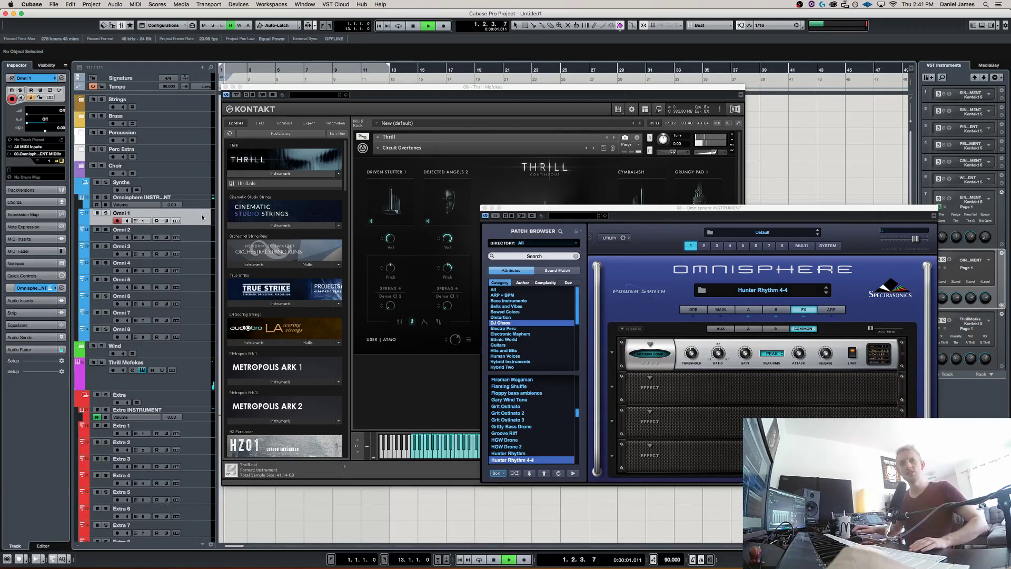
key(space)
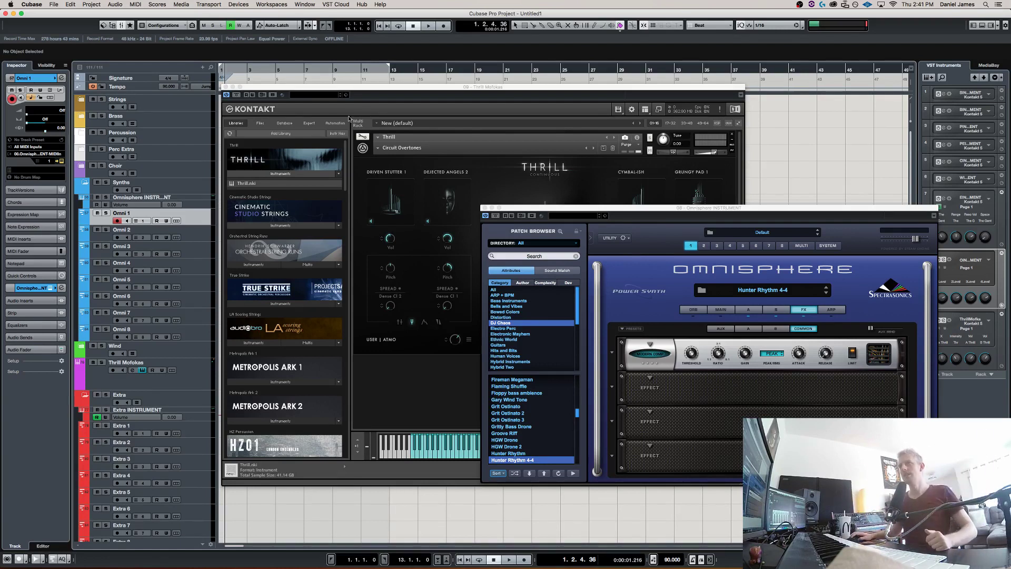
Move the Kontakt window clear of the arrangement's first bars and activate the Object Selection tool.
drag(337, 92, 547, 101)
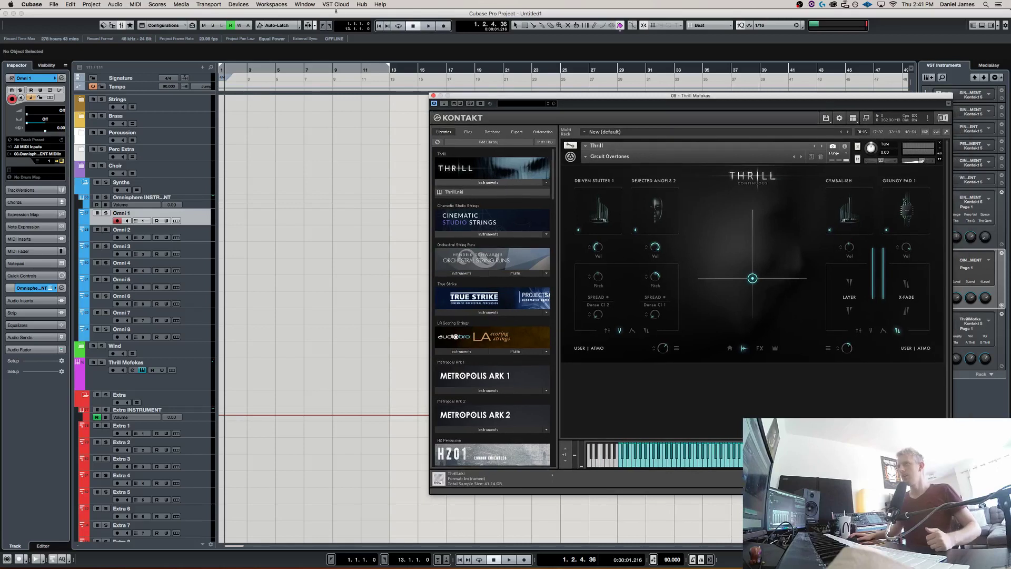
click(515, 25)
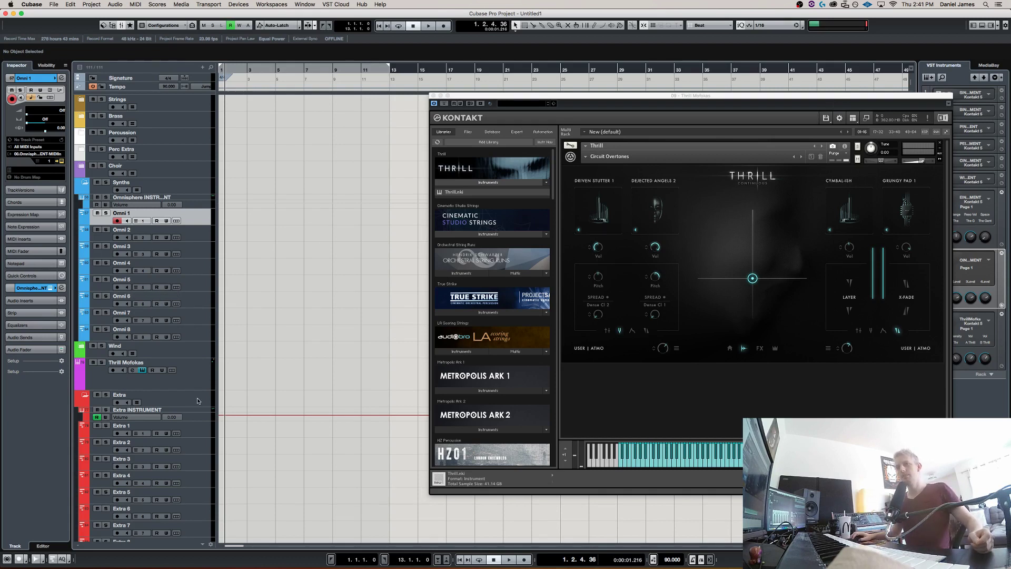
Reposition the morph point on Thrill's XY pad and select the Thrill Mofokas track.
click(742, 266)
drag(742, 266, 745, 300)
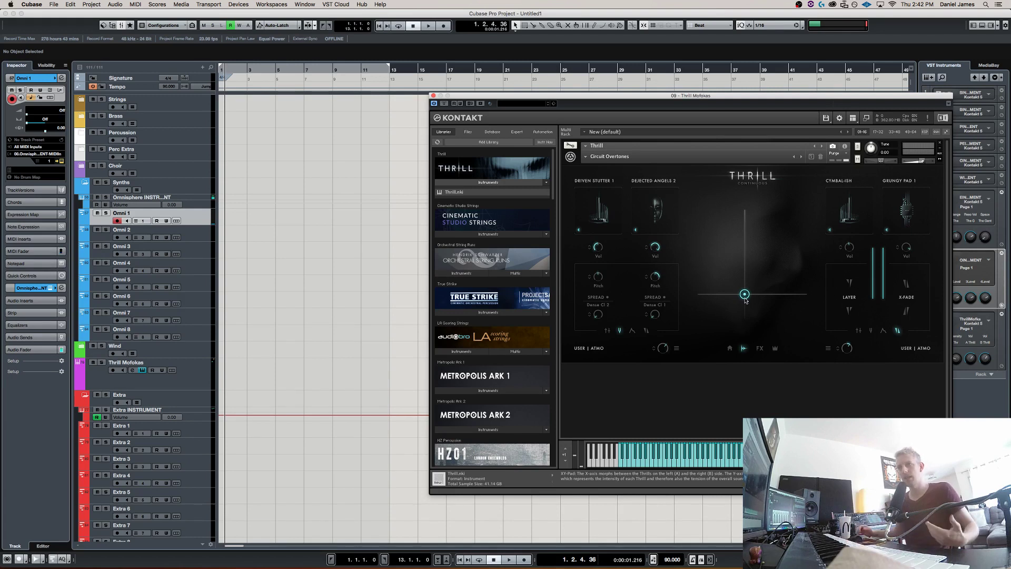
click(194, 370)
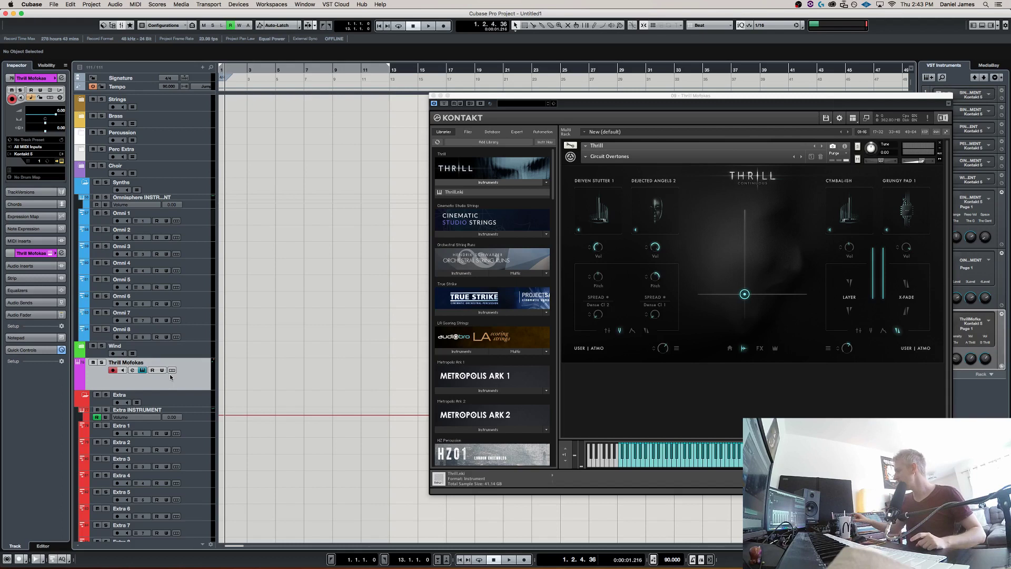
drag(744, 294, 736, 240)
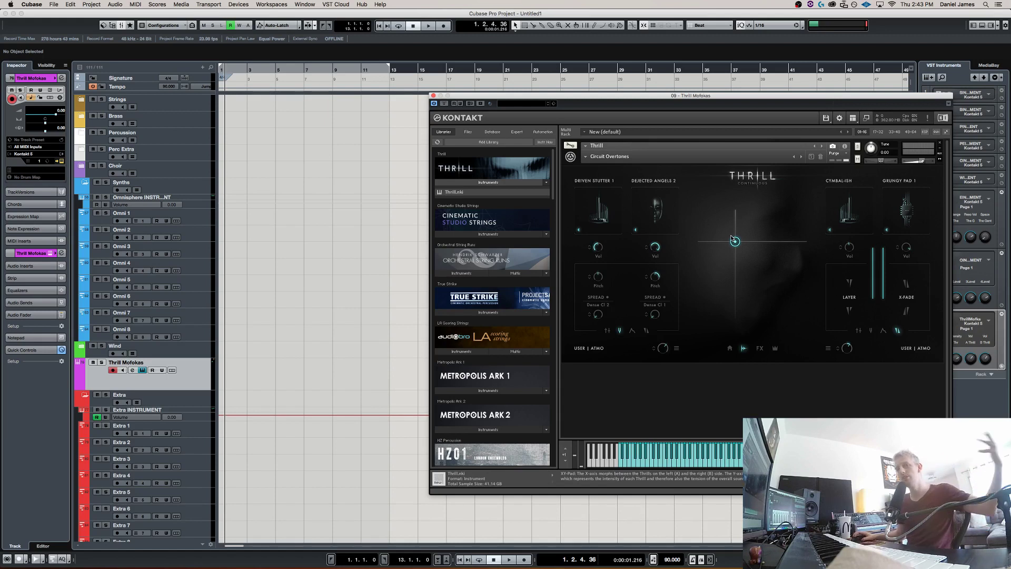
Rename the Thrill Mofokas track as Thrill.
click(155, 360)
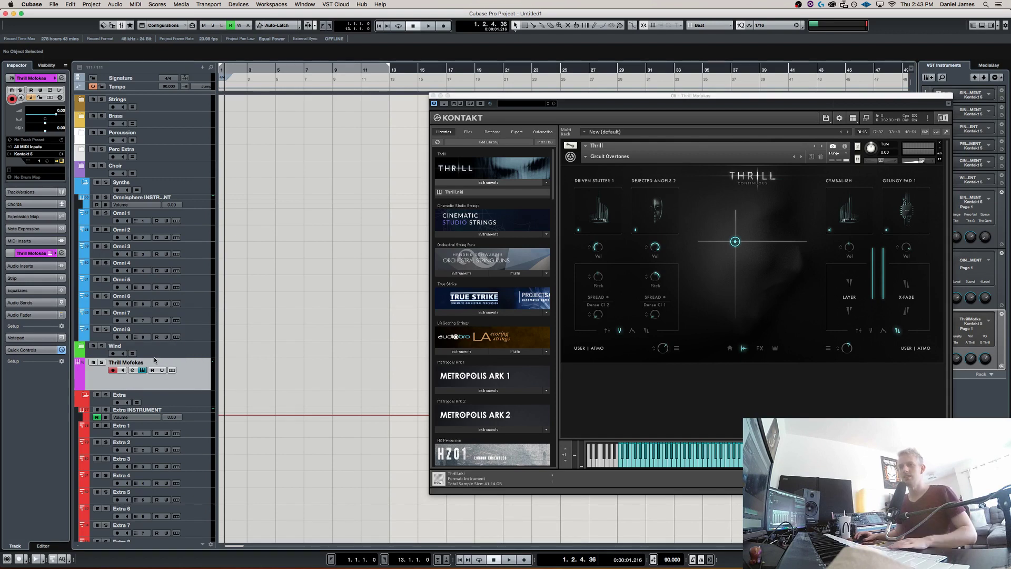
double_click(156, 362)
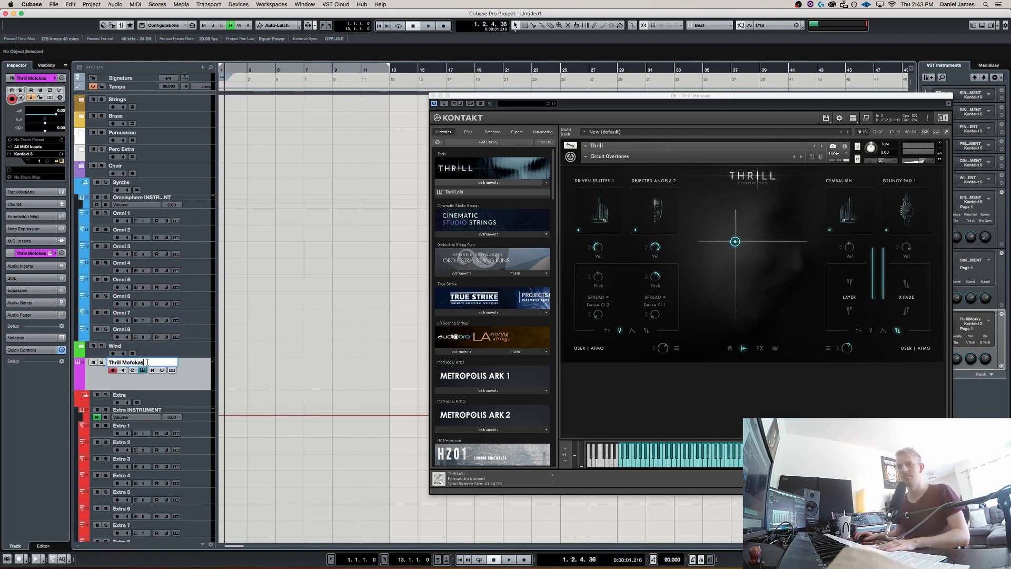
key(Return)
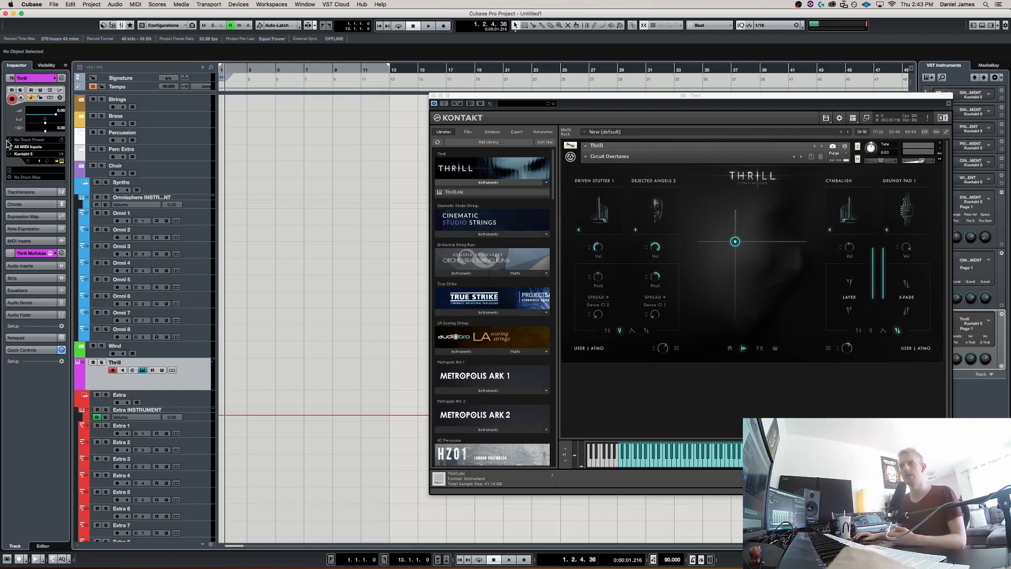
Expand the Strings folder, select the Strings 5 track and nudge the XY morph point in Kontakt.
click(82, 102)
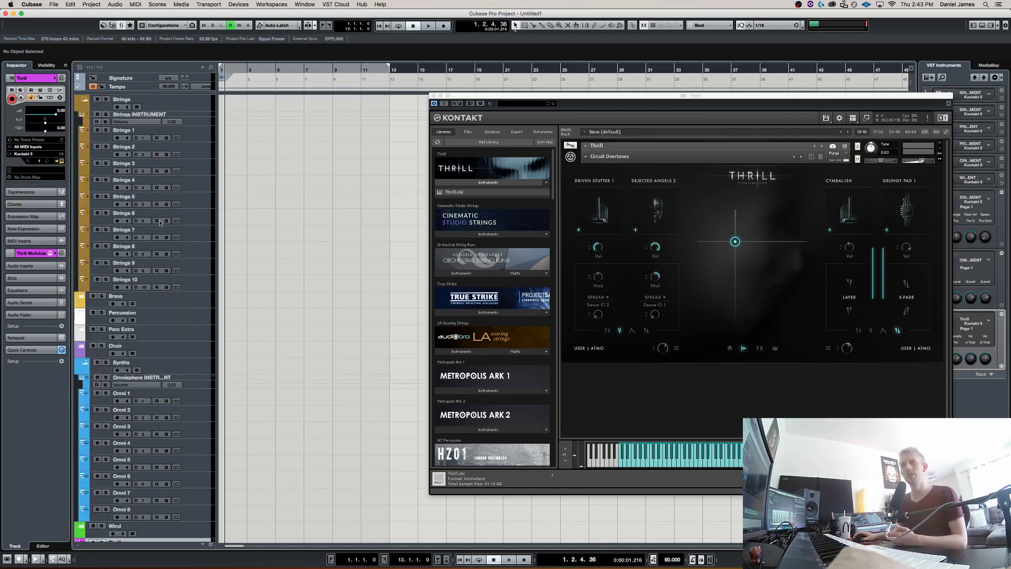
click(195, 205)
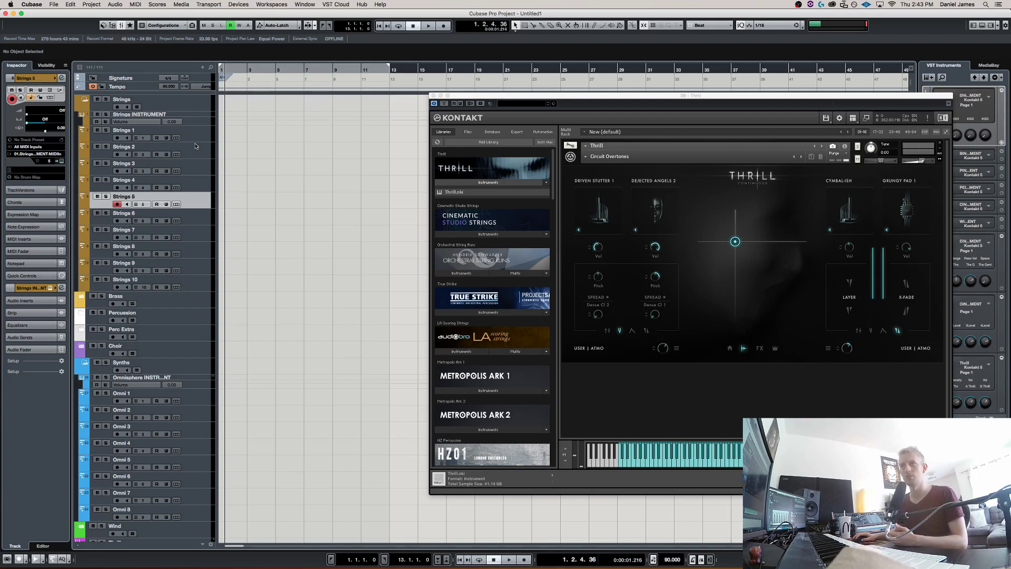
click(735, 242)
mouse_move(735, 241)
mouse_down()
mouse_move(727, 269)
mouse_move(749, 263)
mouse_move(763, 219)
mouse_move(744, 221)
mouse_move(801, 264)
mouse_move(758, 228)
mouse_move(745, 230)
mouse_up()
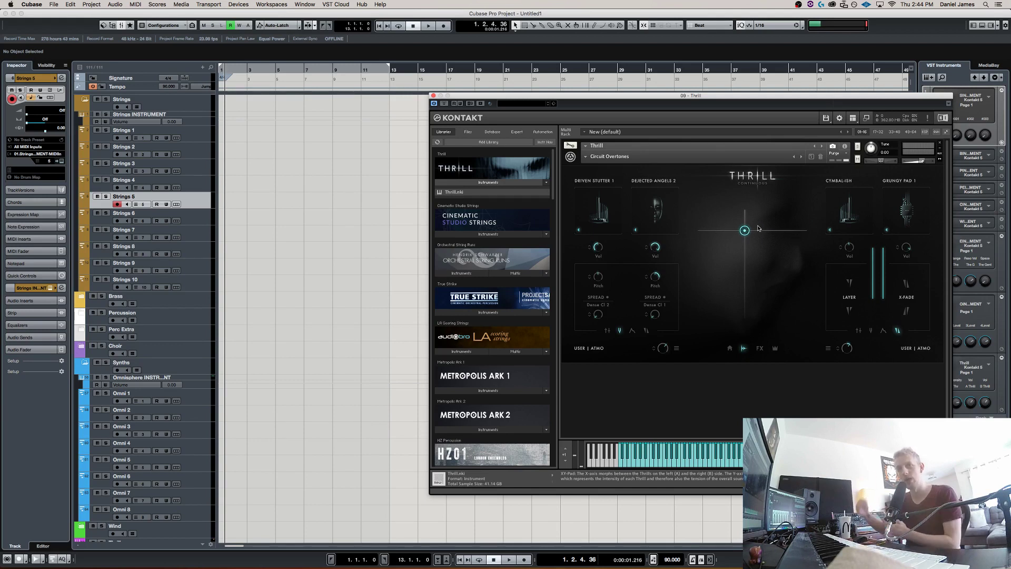
Enable automation read and write on the Thrill track and reopen its Kontakt window.
scroll(290, 330, down, 5)
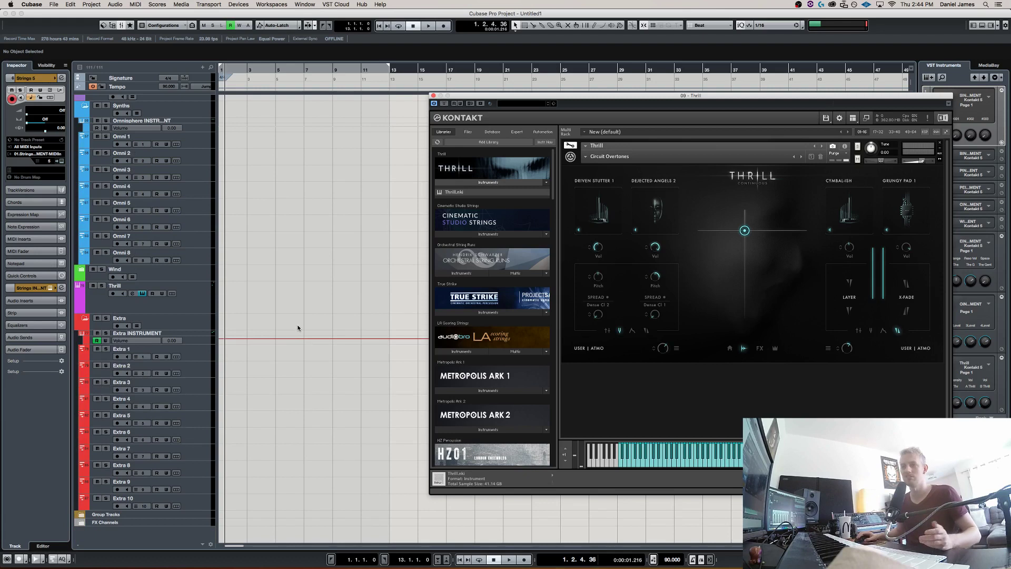
click(169, 301)
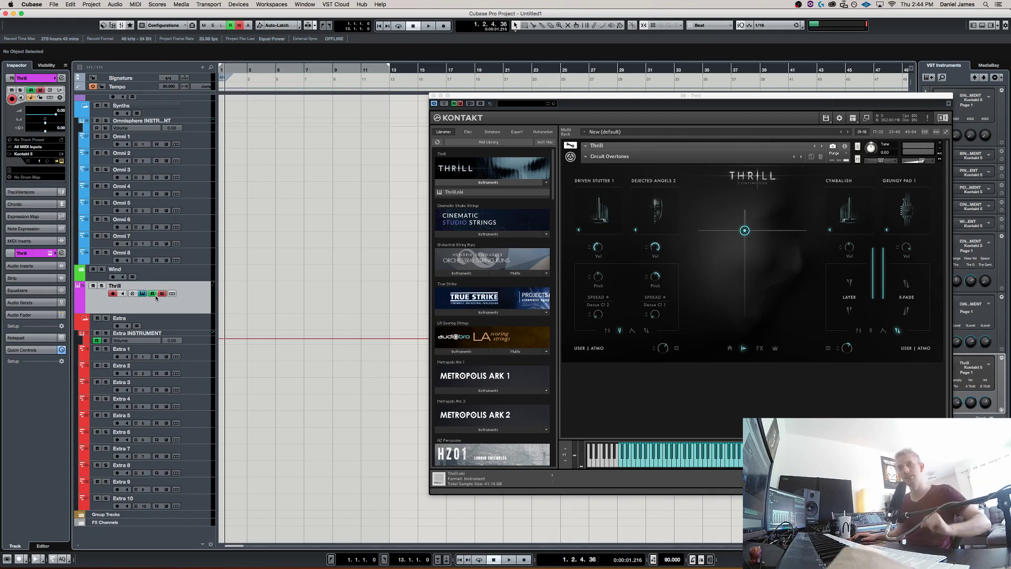
key(super+w)
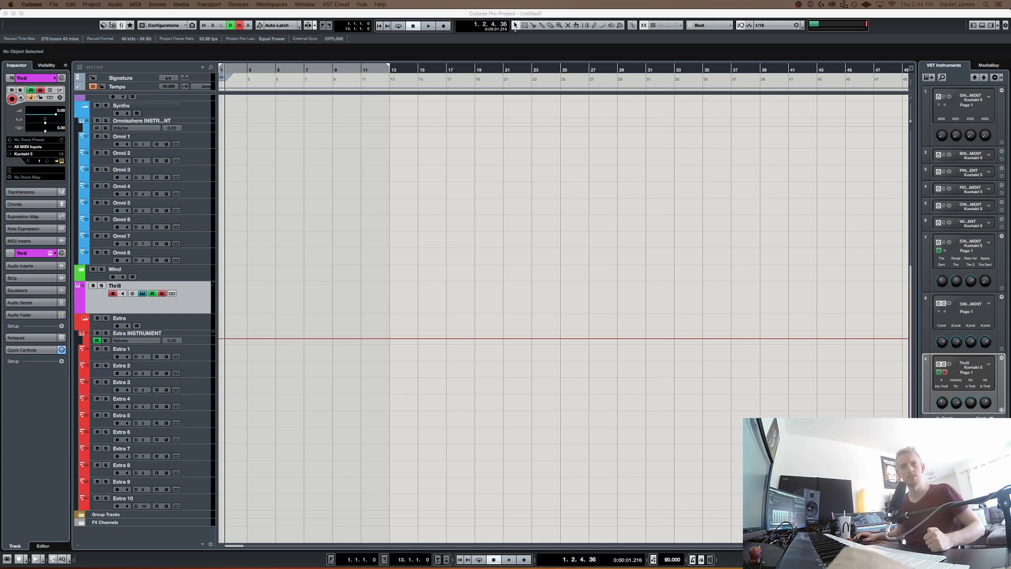
key(Return)
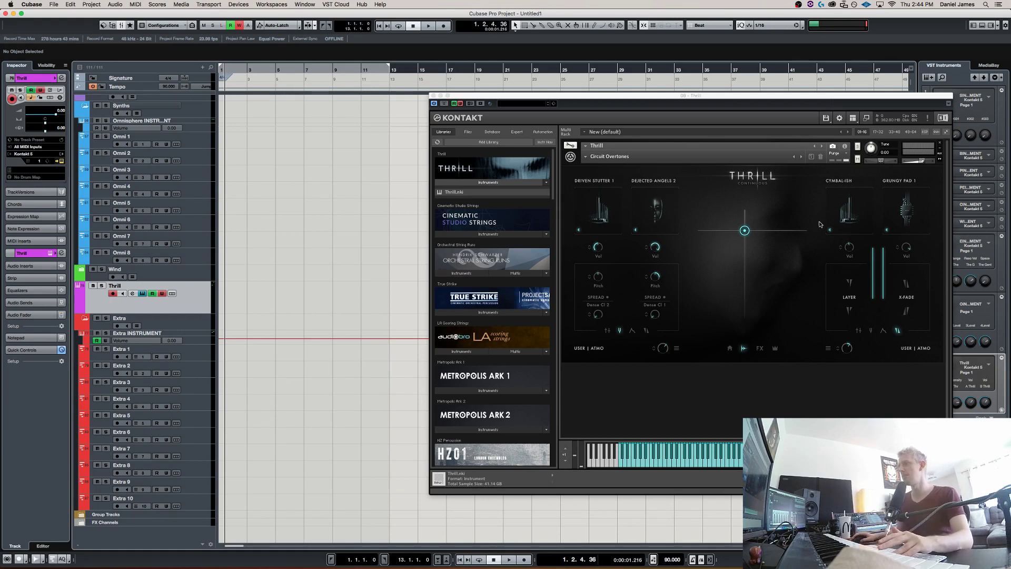
Record a MIDI take on the Thrill track from bar 1 while sweeping the XY morph point.
click(415, 26)
key(KP_Multiply)
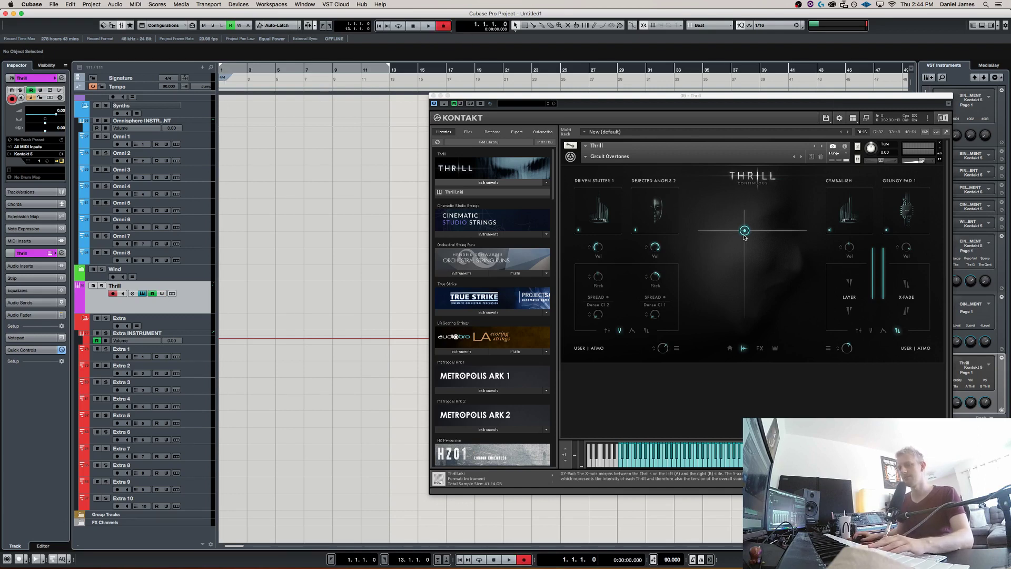
mouse_move(744, 236)
mouse_down()
mouse_move(768, 255)
mouse_move(757, 265)
mouse_move(744, 253)
mouse_move(758, 240)
mouse_move(735, 288)
mouse_move(723, 268)
mouse_move(725, 291)
mouse_move(725, 211)
mouse_move(744, 278)
mouse_move(778, 183)
mouse_move(807, 291)
mouse_move(760, 276)
mouse_move(683, 182)
mouse_move(767, 298)
mouse_move(761, 160)
mouse_move(820, 154)
mouse_move(743, 287)
mouse_move(807, 237)
mouse_move(864, 165)
mouse_up()
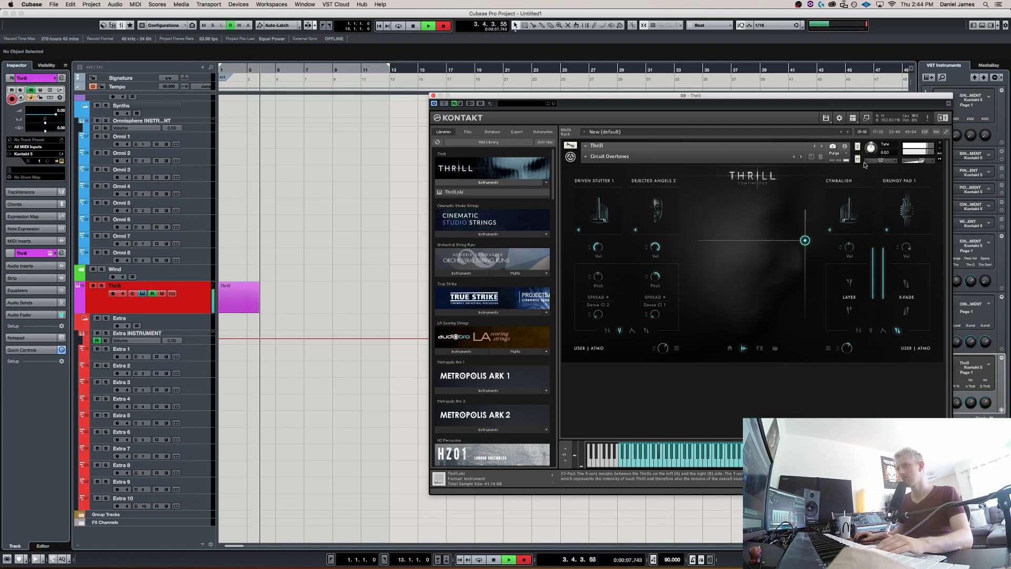
key(space)
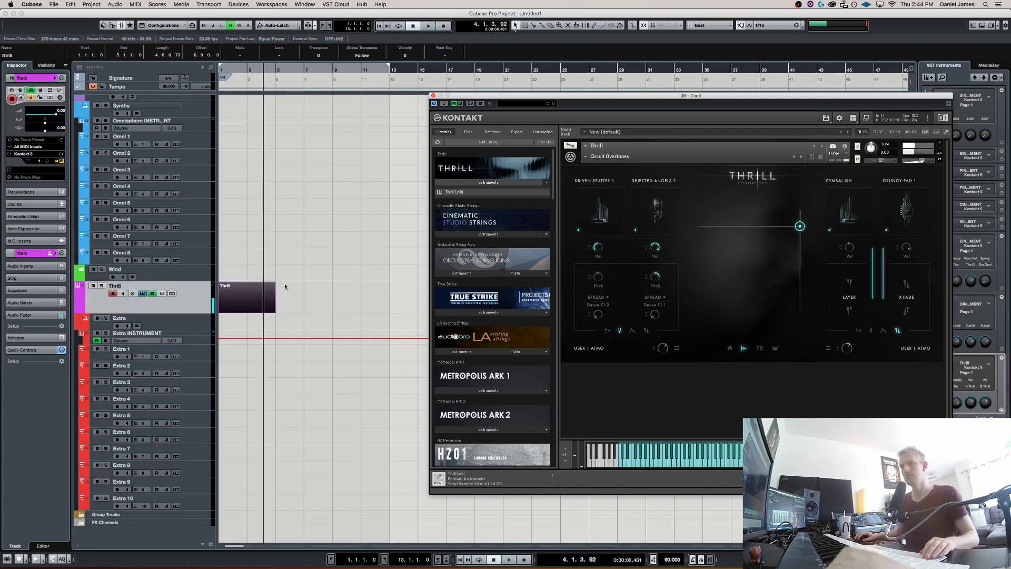
Inspect the recorded Thrill part's sustained note in the Key Editor and return to the project.
double_click(267, 298)
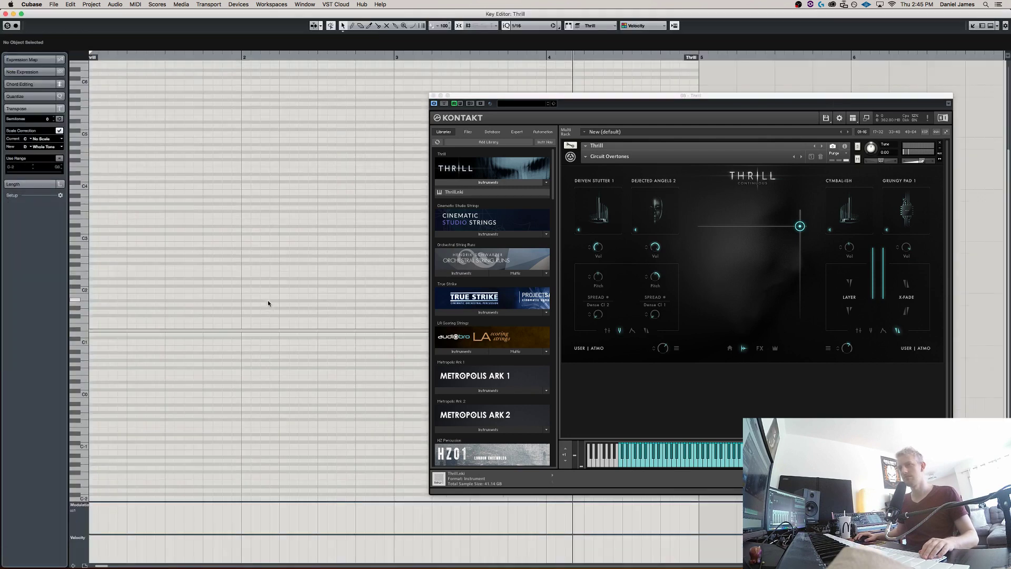
drag(215, 342, 225, 270)
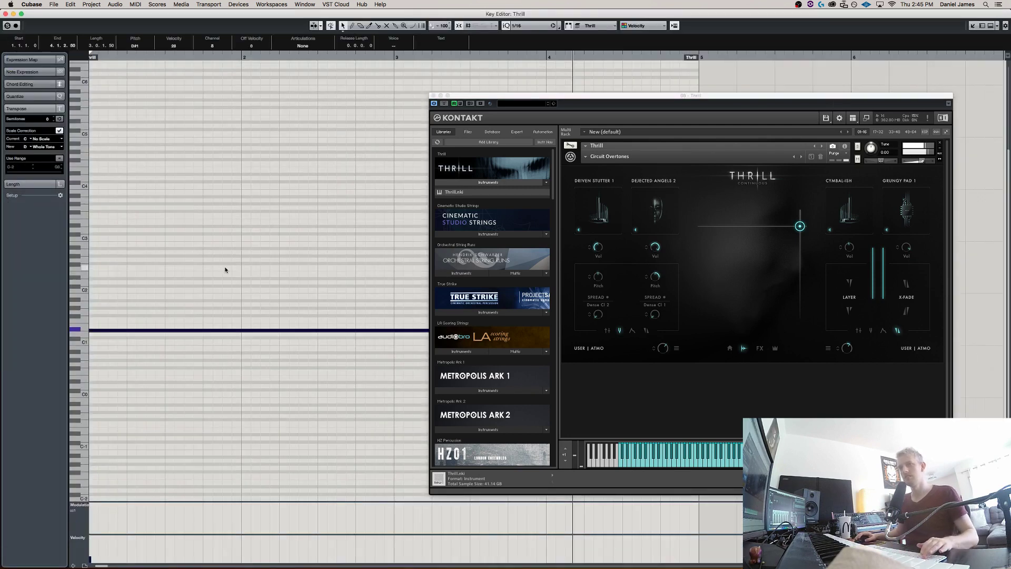
key(super+w)
Show the Thrill track's automation lane, move the morph point near the XY pad's centre and play the recorded part back briefly.
click(161, 312)
click(90, 305)
click(78, 311)
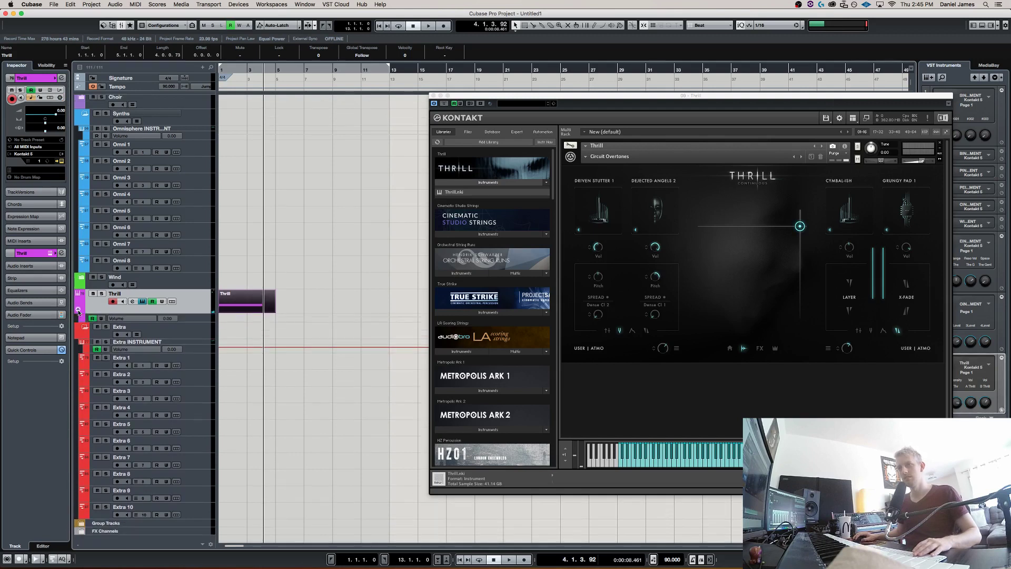
drag(687, 270, 739, 276)
key(space)
key(space)
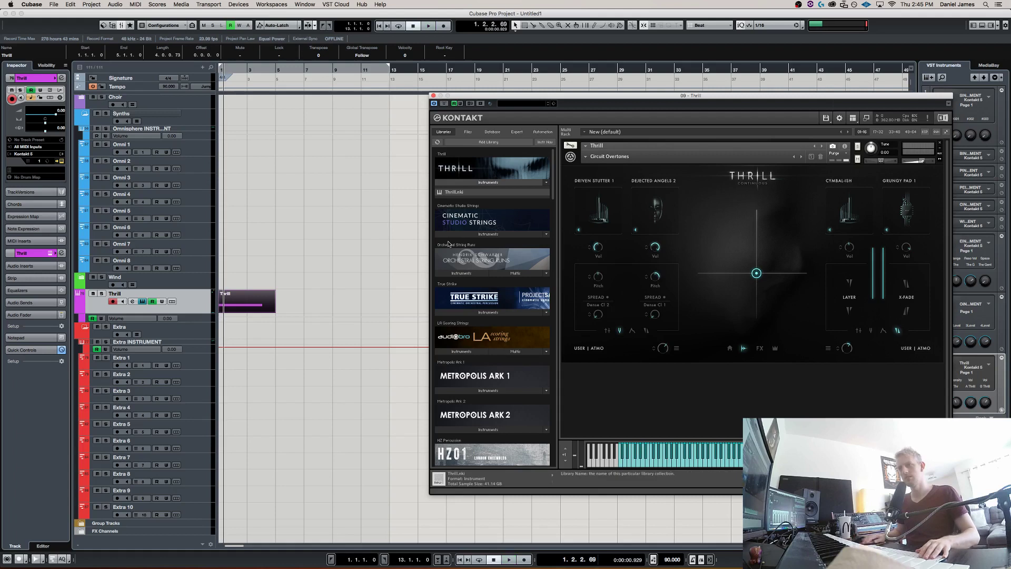
Play back the beginning of the recorded Thrill part while watching the XY morph point.
click(229, 301)
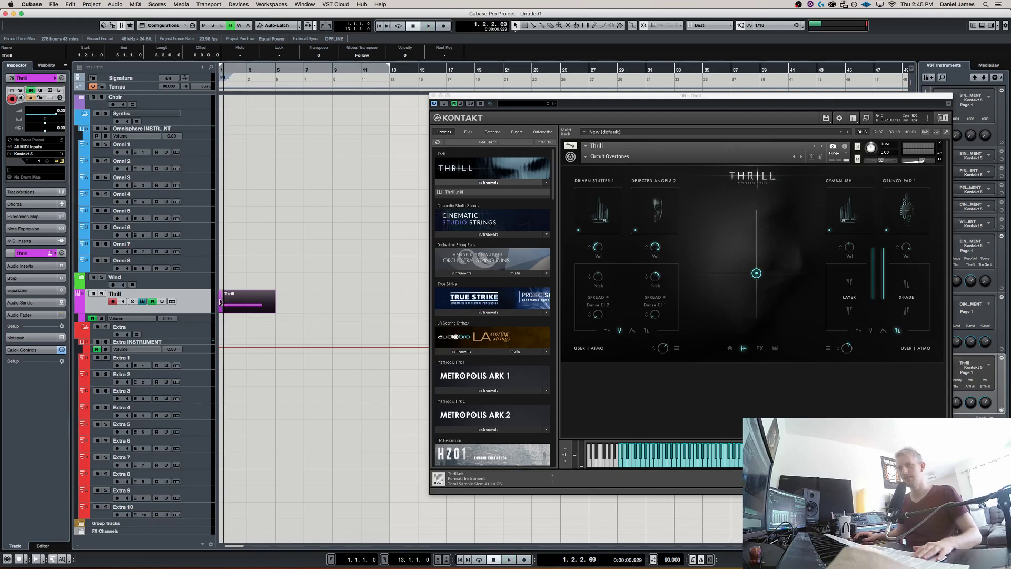
click(230, 300)
key(space)
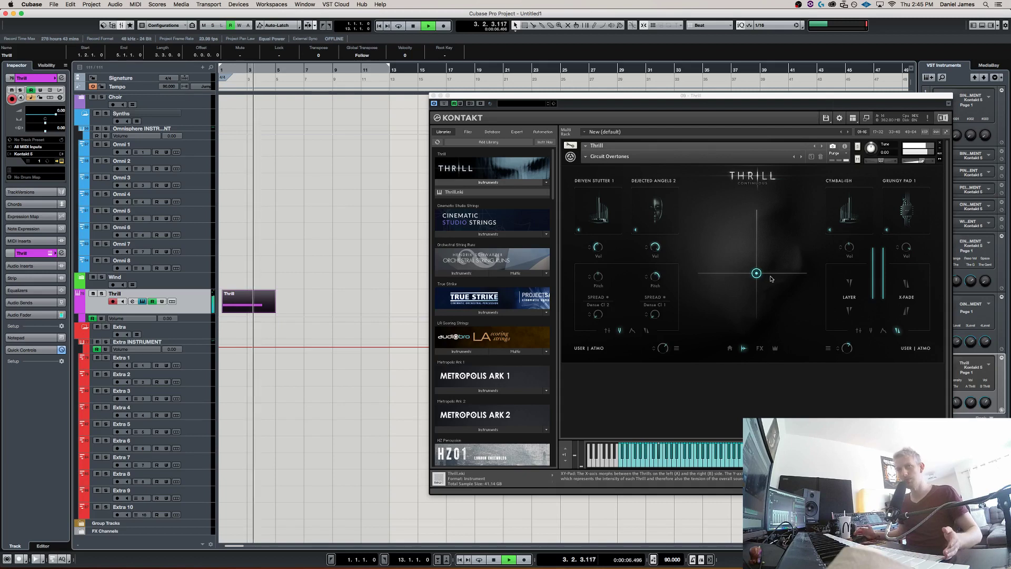
key(space)
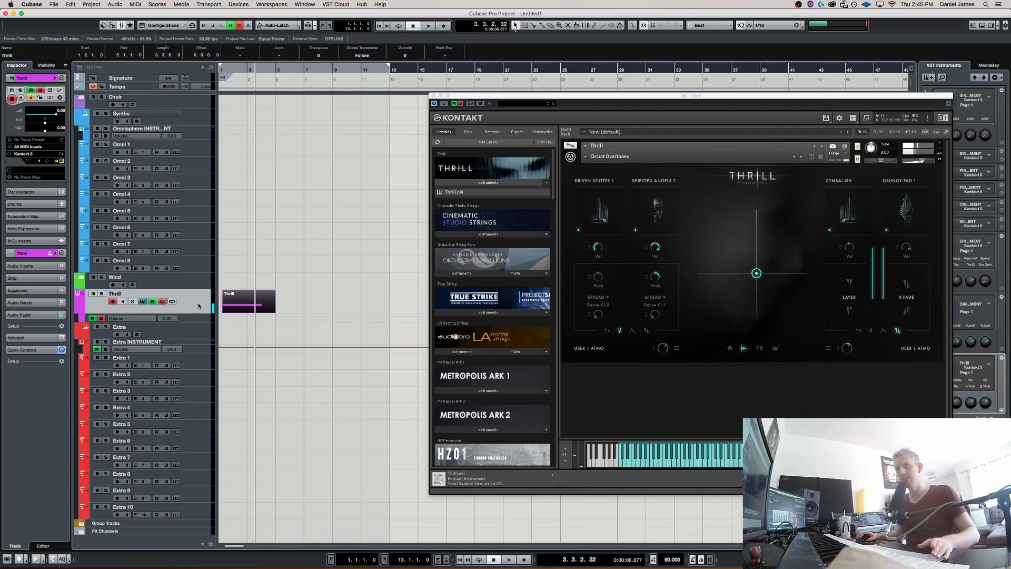
Enable automation write, delete the old Thrill part and record a new take from bar 1 to about bar 13 while sweeping the XY morph point.
key(Home)
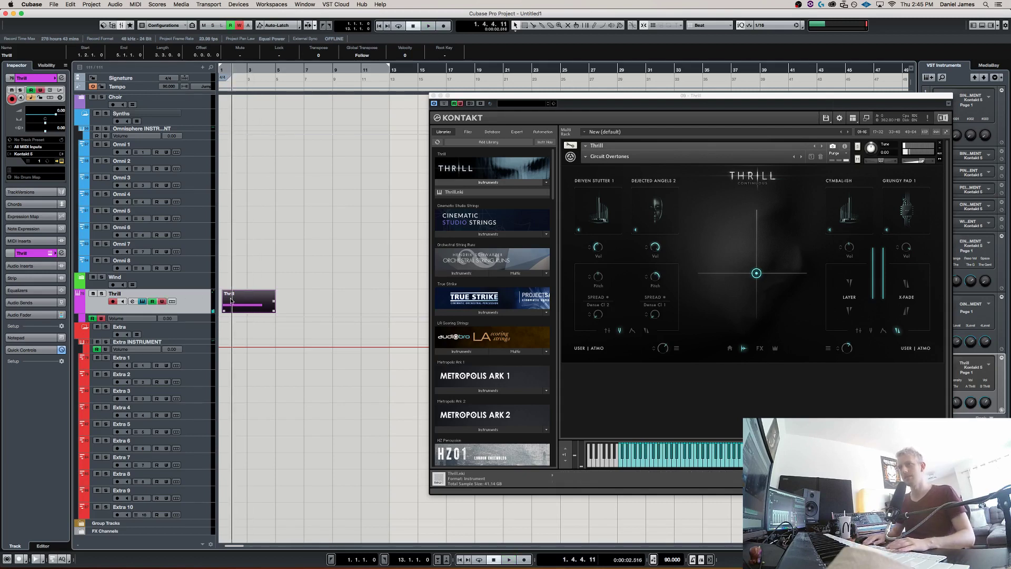
key(space)
key(Delete)
key(space)
key(KP_Multiply)
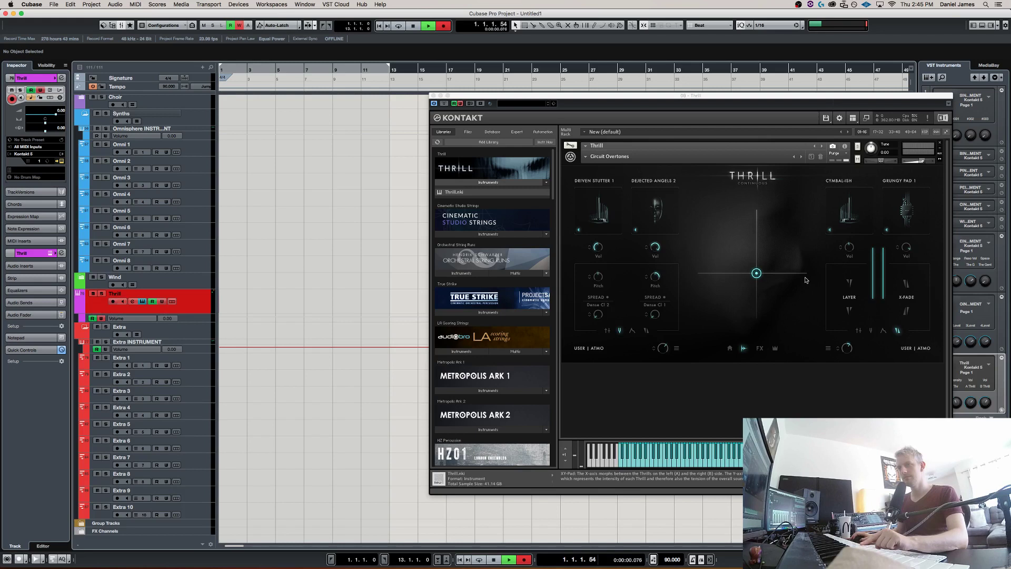
mouse_move(756, 273)
mouse_down()
mouse_move(724, 265)
mouse_move(711, 296)
mouse_move(722, 309)
mouse_move(743, 300)
mouse_move(733, 286)
mouse_move(748, 280)
mouse_move(735, 267)
mouse_move(751, 254)
mouse_move(739, 245)
mouse_move(767, 229)
mouse_move(805, 229)
mouse_move(794, 241)
mouse_move(739, 217)
mouse_move(707, 233)
mouse_move(699, 275)
mouse_move(722, 243)
mouse_move(765, 249)
mouse_move(744, 333)
mouse_up()
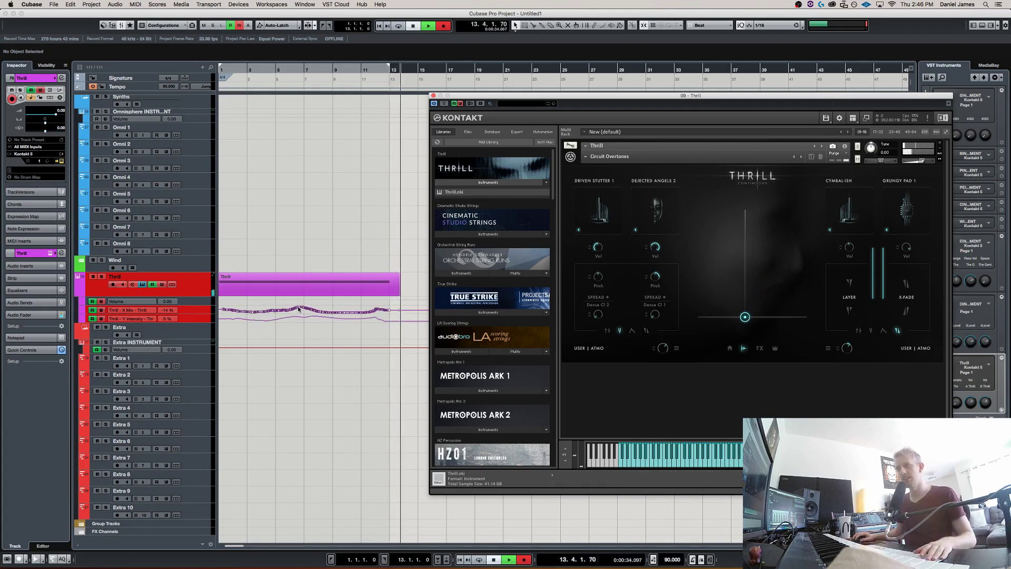
key(space)
Enlarge the Thrill track's X Mix and Y Intensity automation lanes so both recorded curves can be edited.
click(201, 318)
click(204, 321)
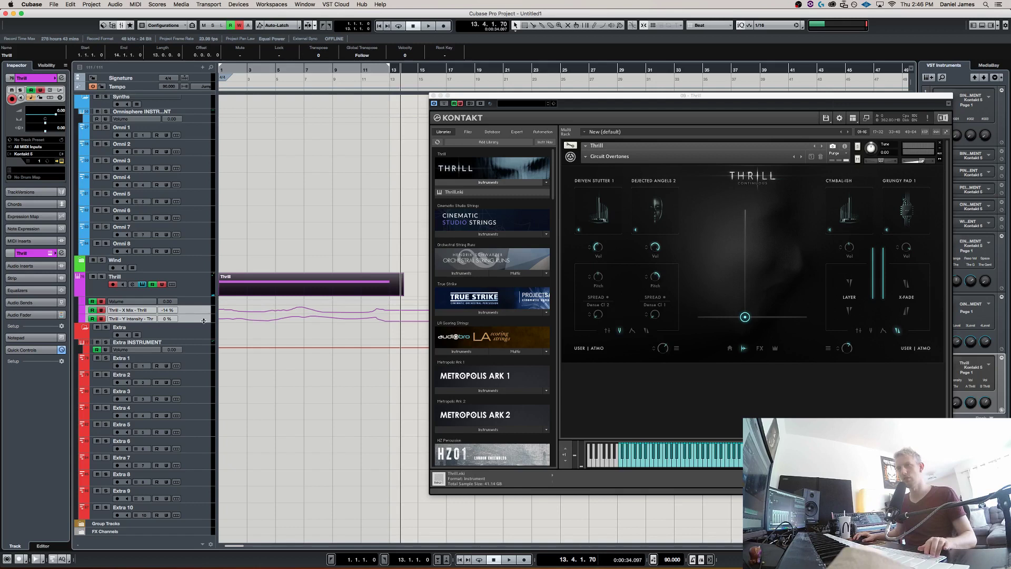
drag(203, 328, 204, 417)
click(280, 388)
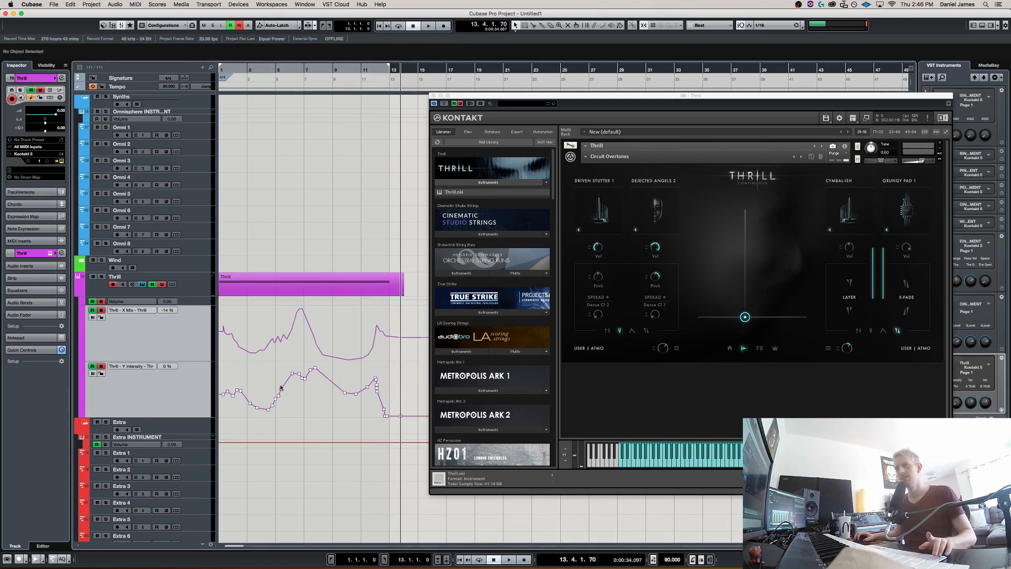
Play the new take briefly from just before bar 6 to check how the morph point follows the curves.
click(284, 76)
key(space)
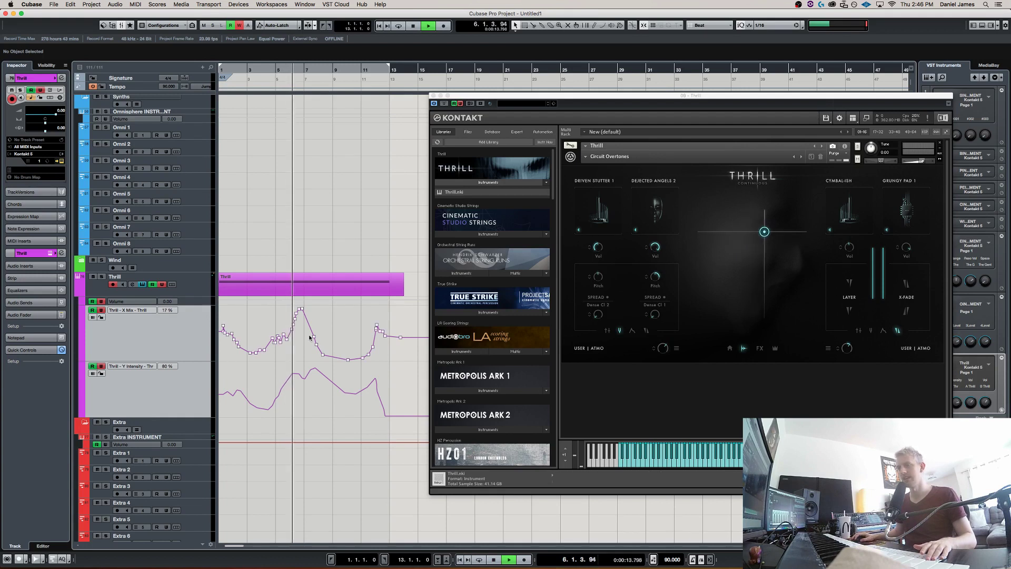
key(space)
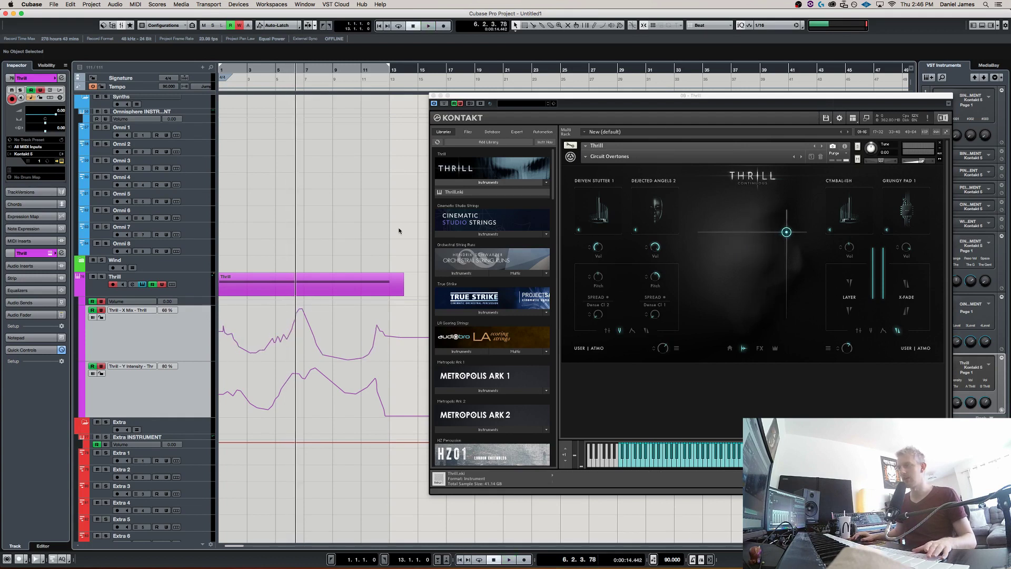
Reshape the automation between bars 6 and 7 by lowering the X Mix peak and dropping a Y Intensity point to 0.
click(301, 309)
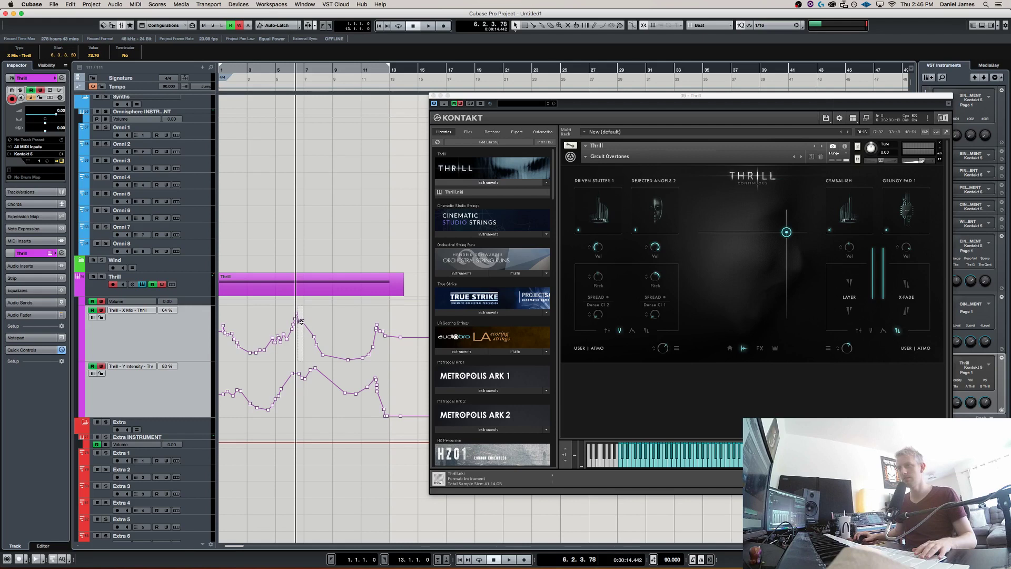
drag(295, 314, 293, 310)
key(space)
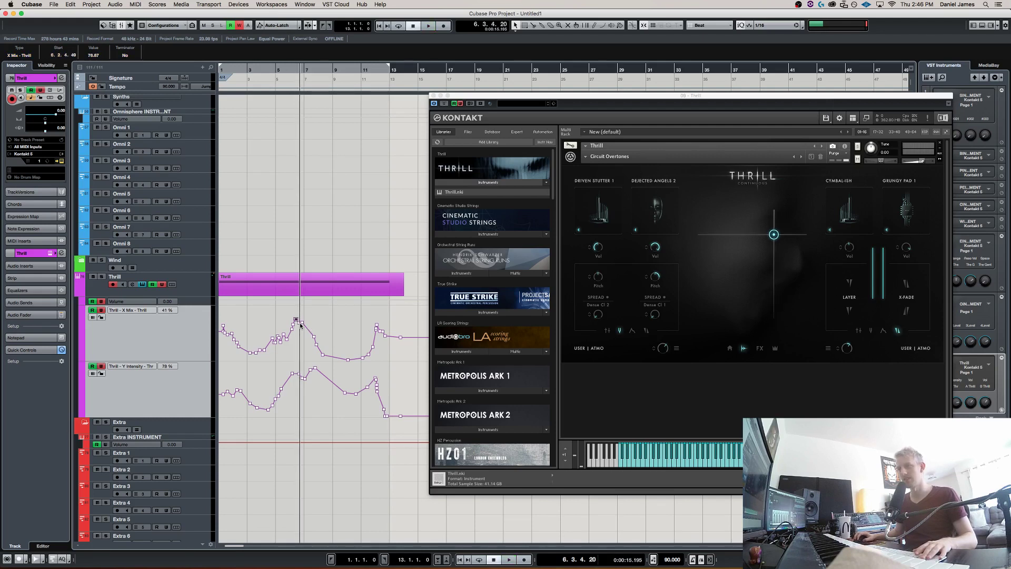
drag(303, 335, 300, 421)
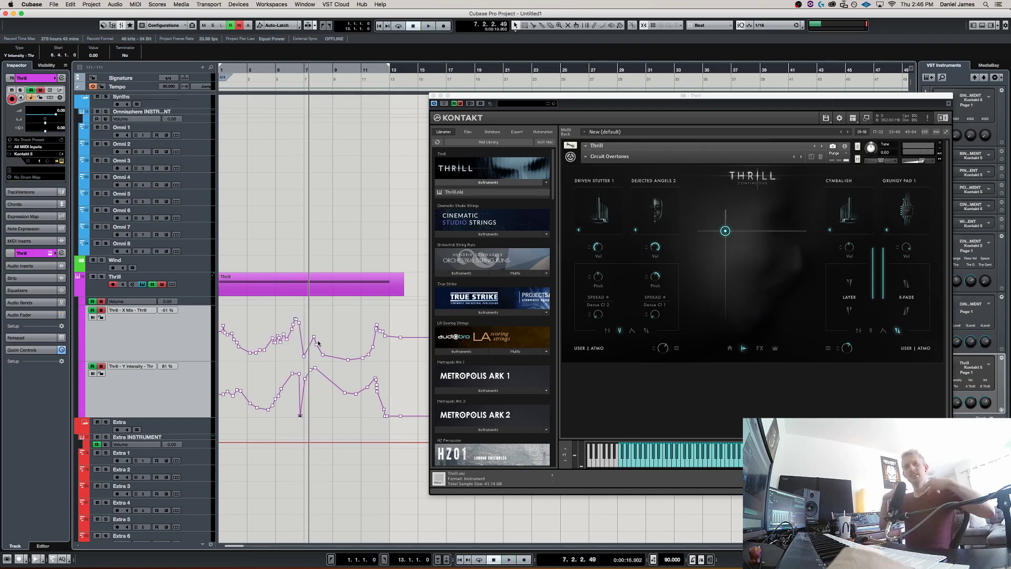
Turn off automation write on the Thrill track and move the morph point near the middle of the X axis at high intensity.
click(161, 284)
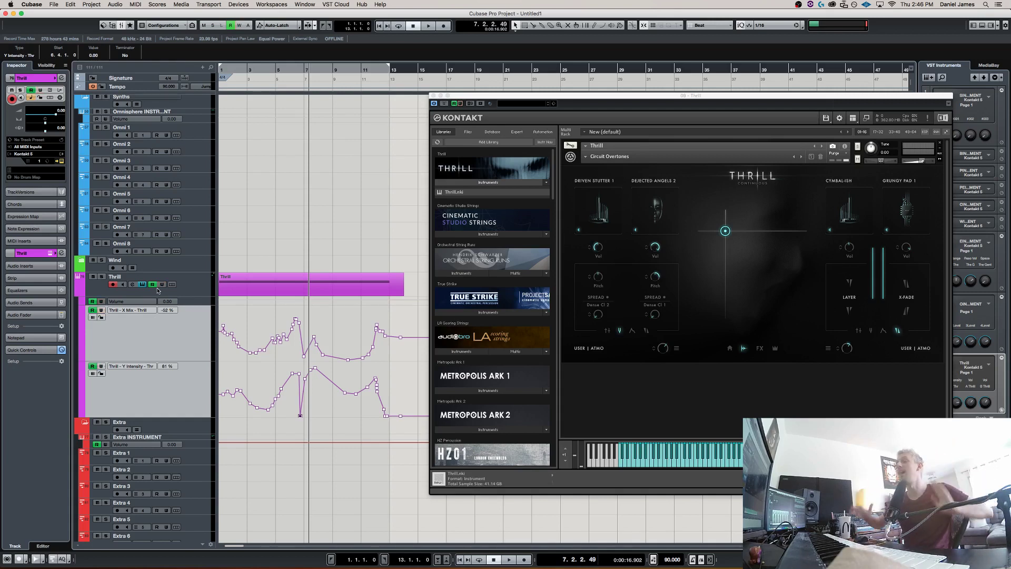
drag(725, 231, 755, 227)
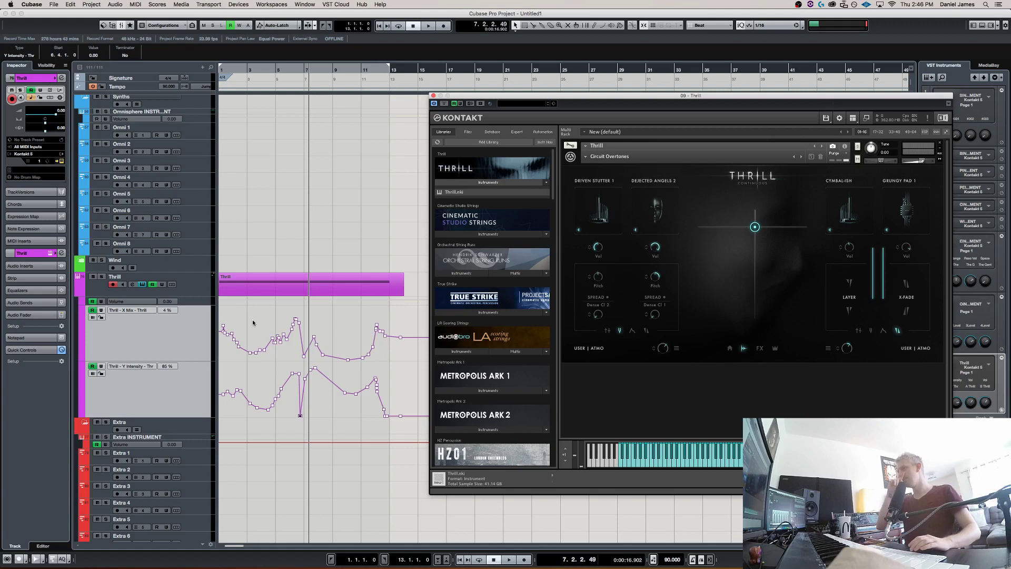
click(202, 295)
click(207, 330)
click(658, 256)
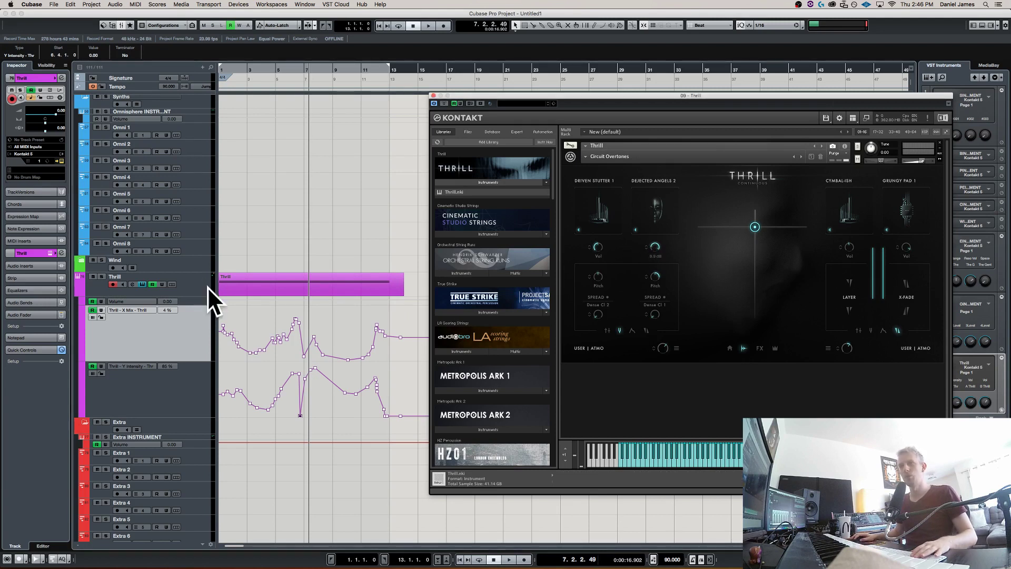
Enlarge the Volume lane, re-enable automation write and adjust the Dejected Angels 2 volume to 6.2 dB to create its own automation lane.
click(196, 308)
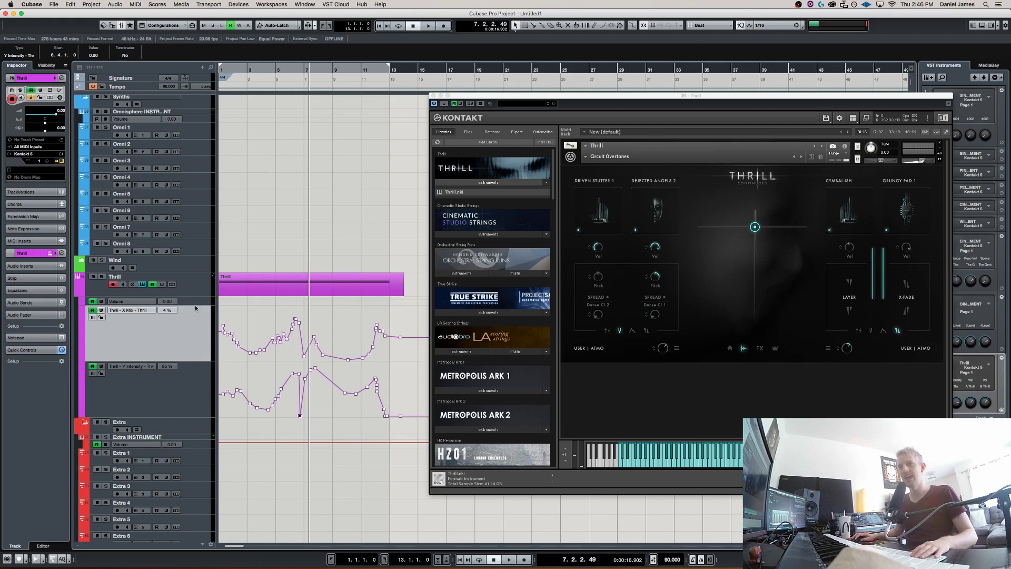
click(128, 305)
click(654, 251)
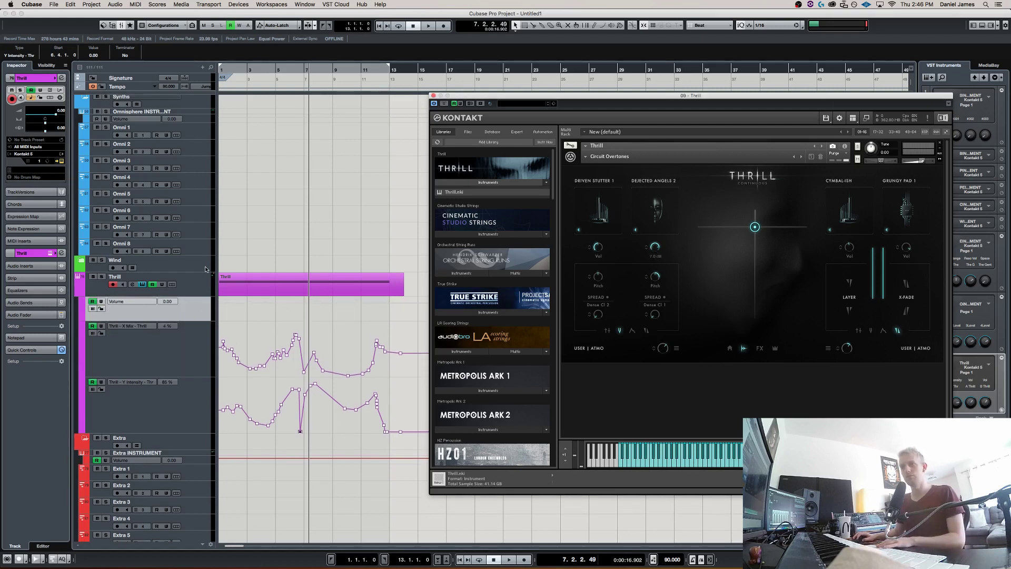
click(161, 284)
click(656, 255)
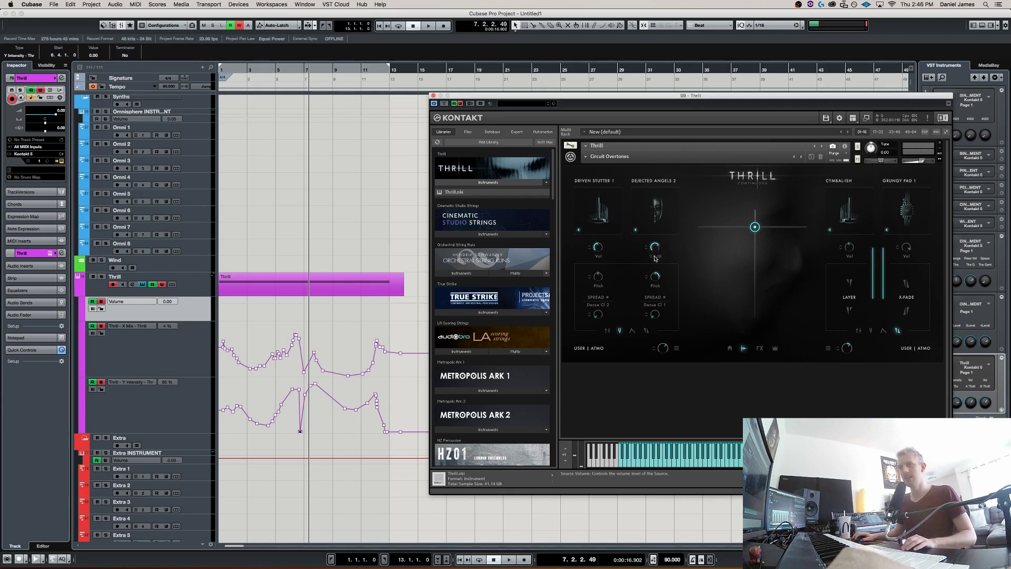
drag(655, 250, 655, 252)
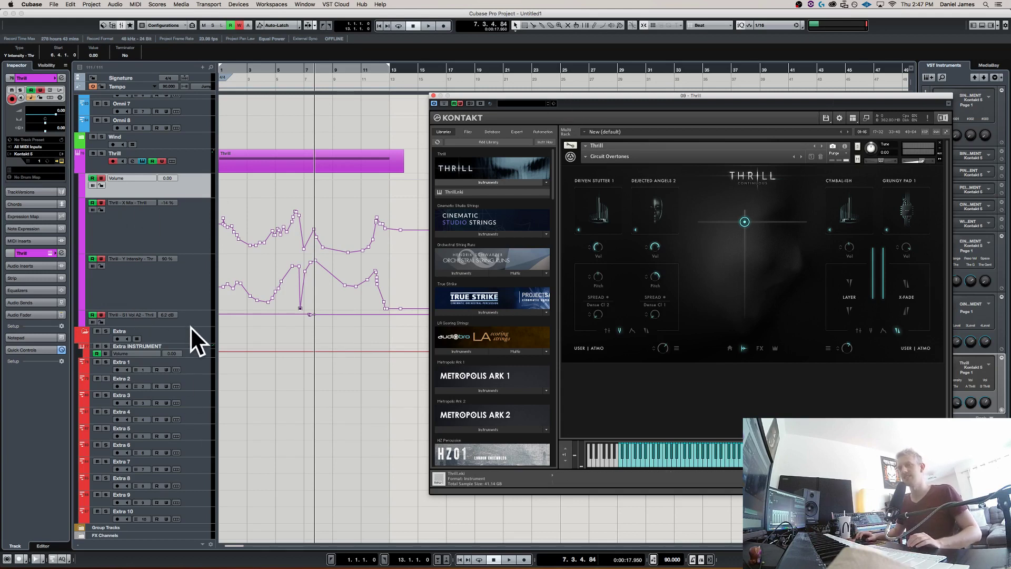
click(261, 344)
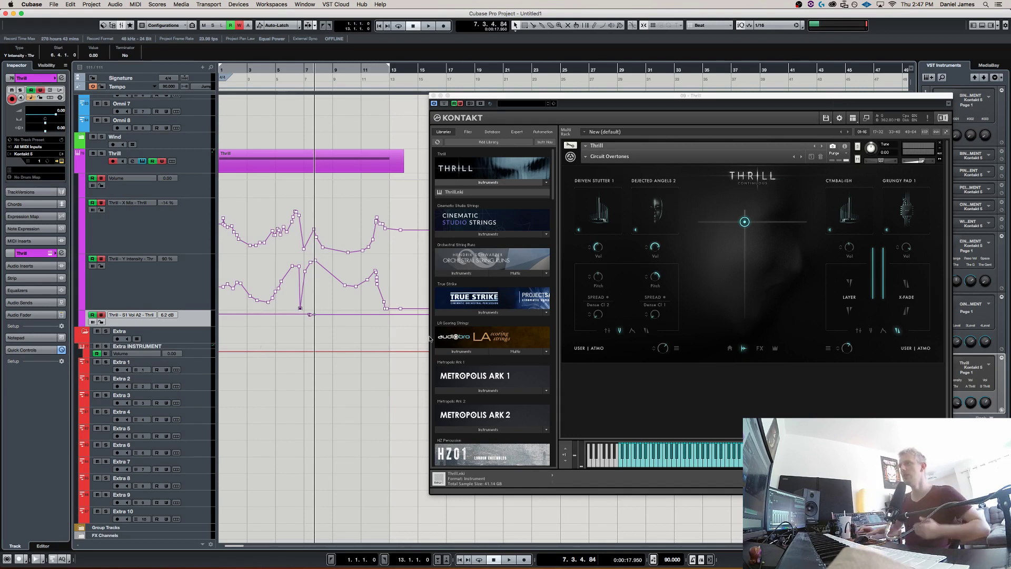
Reposition the Kontakt window, look through the factory Cluster snapshots and show Thrill's page with the XY MIDI controller settings.
drag(745, 105, 536, 83)
click(399, 140)
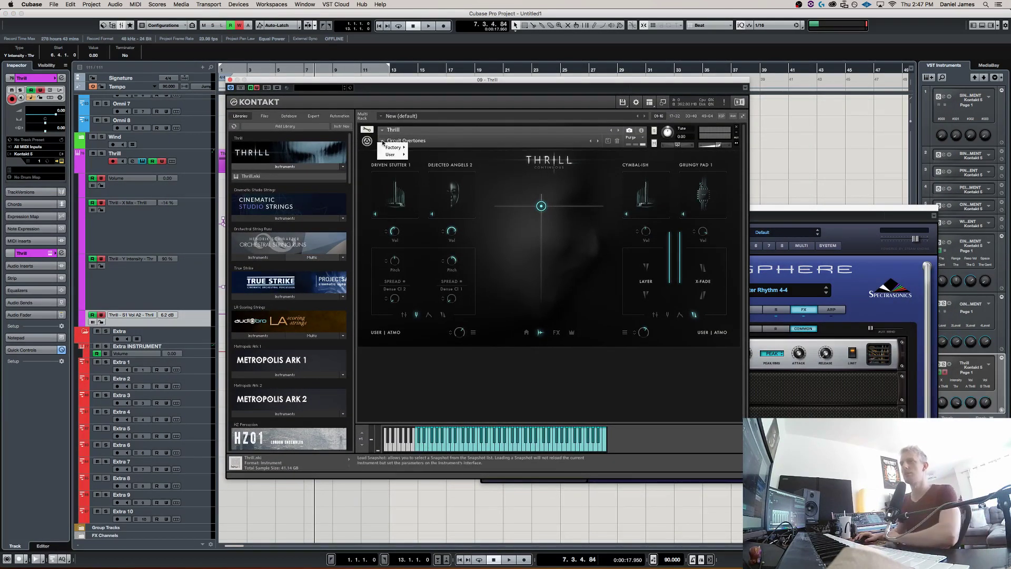
mouse_move(399, 149)
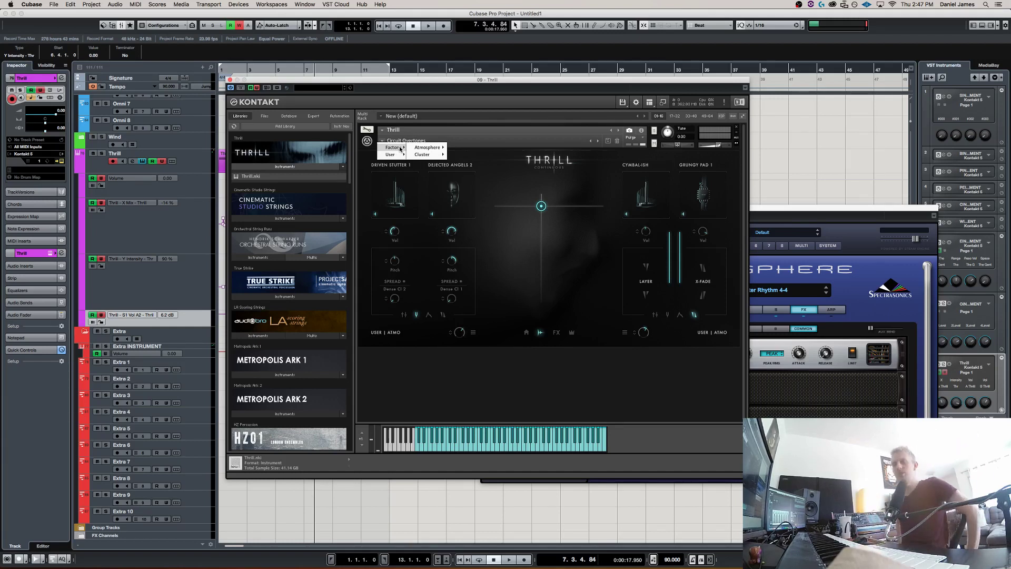
mouse_move(427, 158)
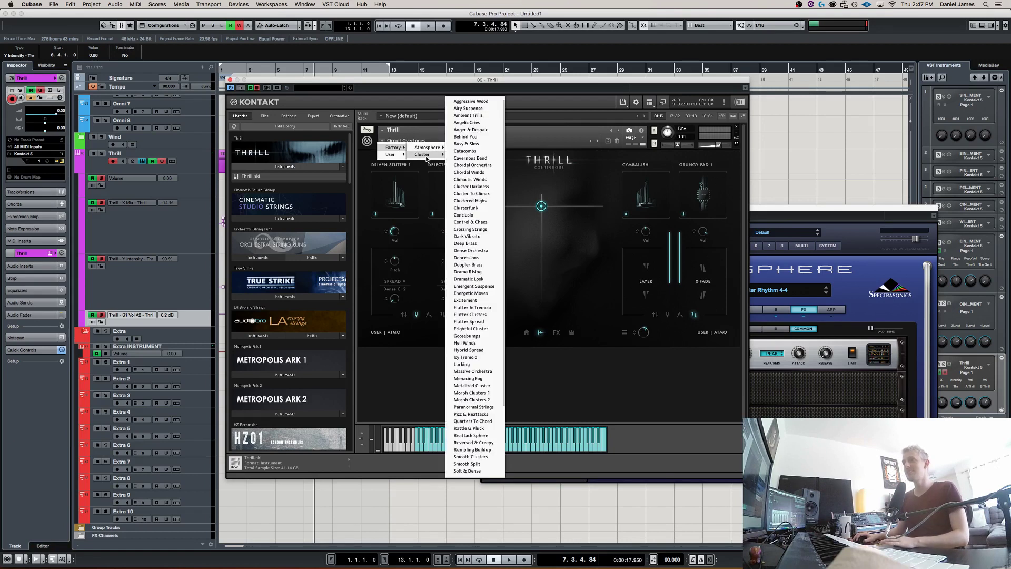
click(535, 252)
click(572, 333)
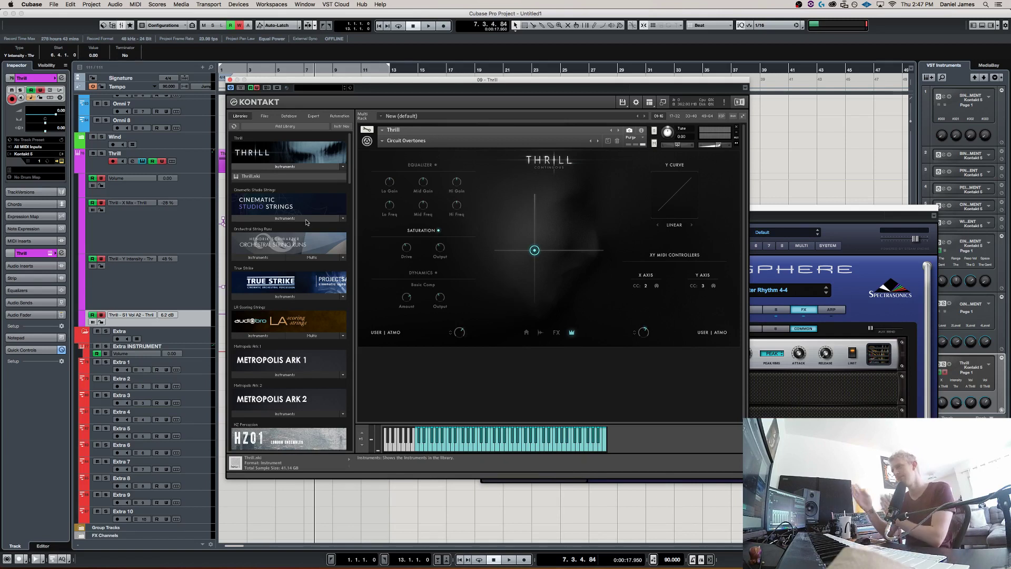
Load the Complex Cluster 1 preset into the first Thrill slot, filtering the browser by Cluster, Loud and Strings.
click(400, 333)
click(380, 197)
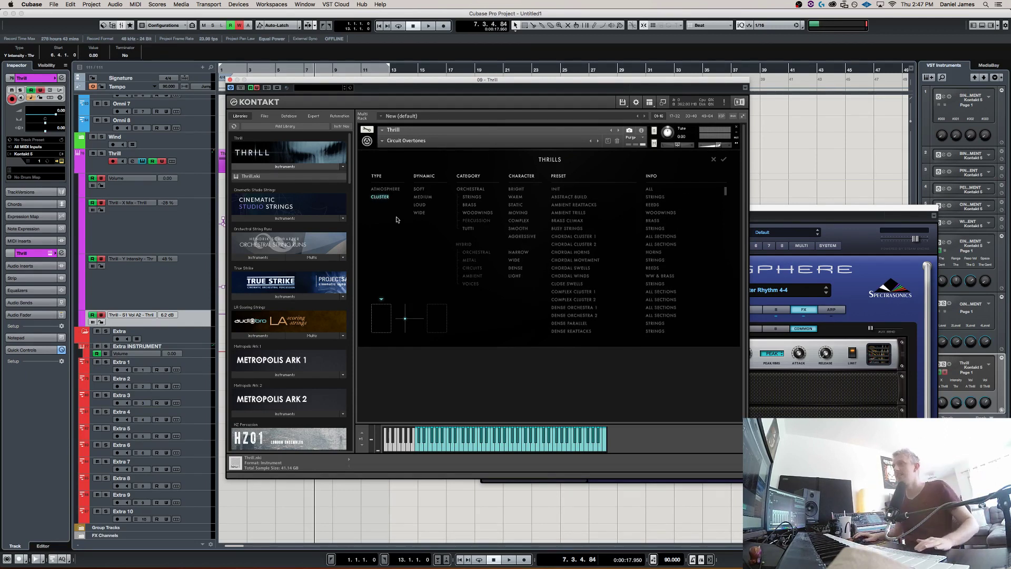
click(419, 204)
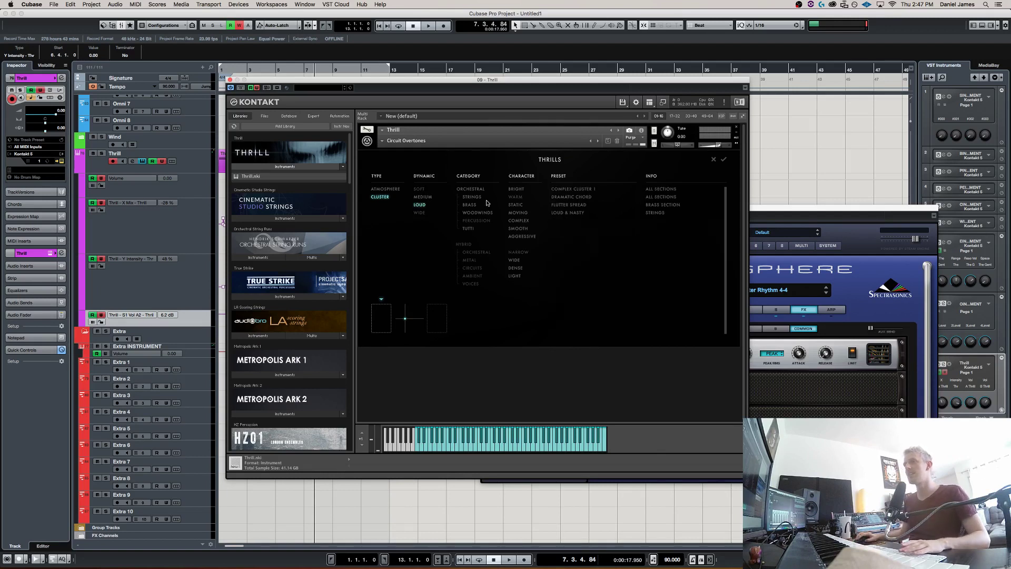
click(482, 198)
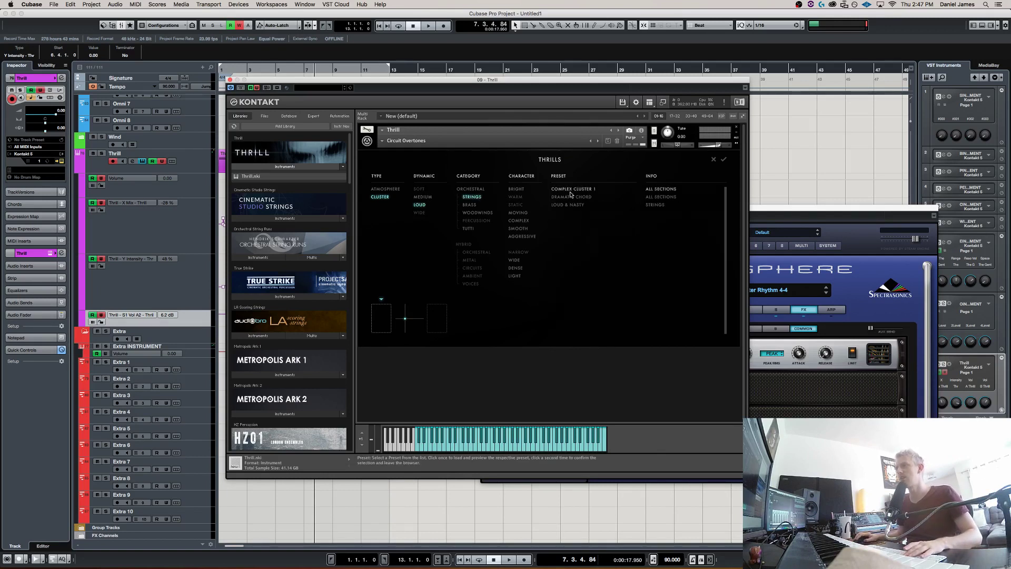
click(723, 159)
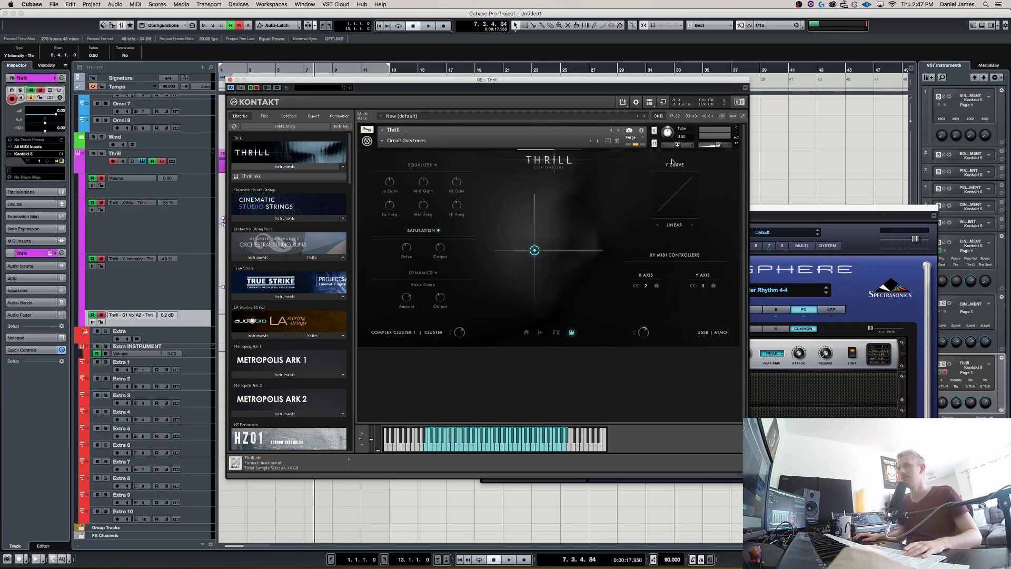
Show the cluster's source page and morph fully to the cluster side at -100 % X Mix, sweeping the intensity from minimum to near maximum.
click(527, 333)
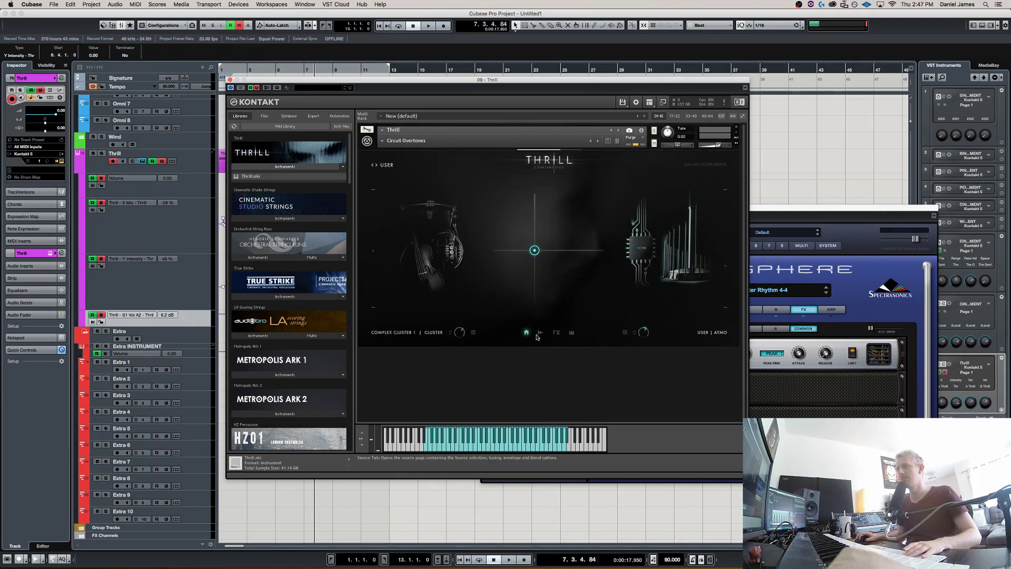
click(539, 333)
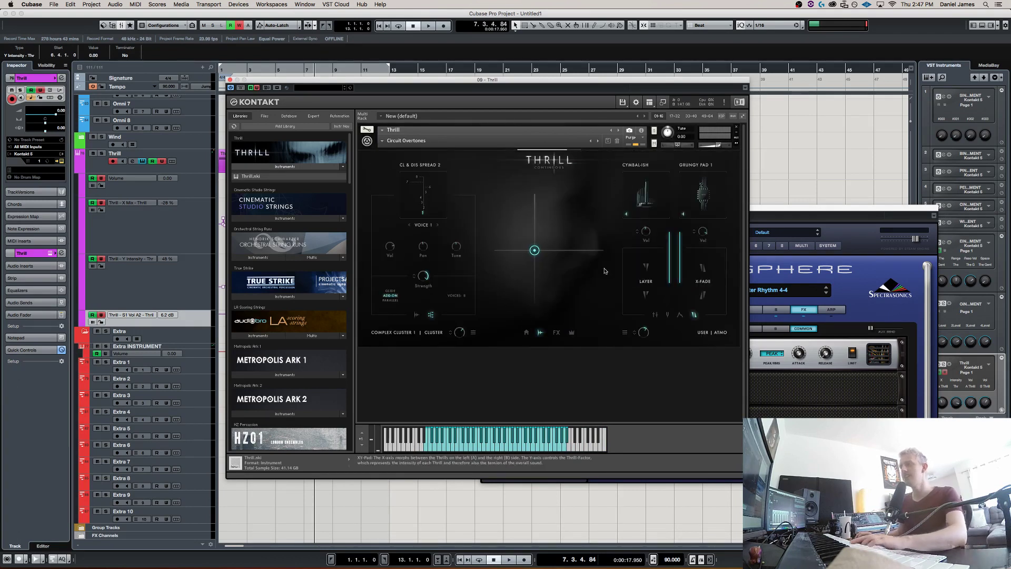
drag(510, 257, 496, 274)
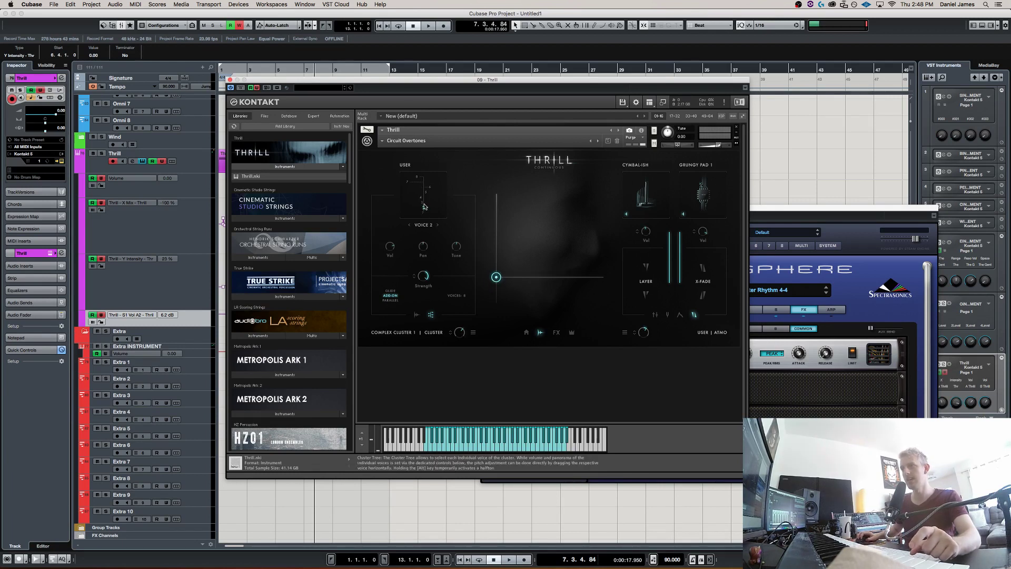
mouse_move(497, 279)
mouse_down()
mouse_move(493, 221)
mouse_move(500, 337)
mouse_move(487, 354)
mouse_up()
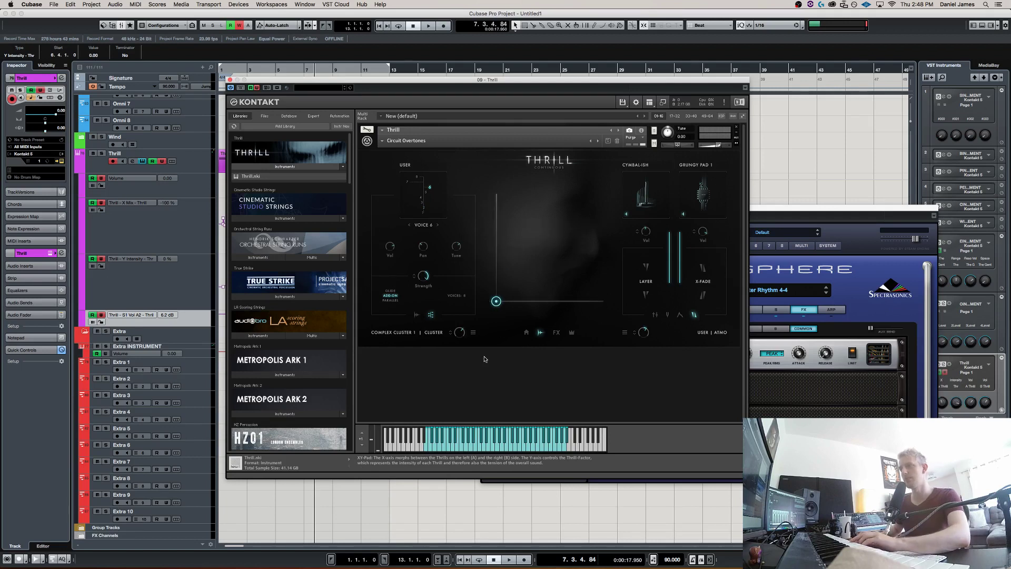
drag(495, 311, 496, 204)
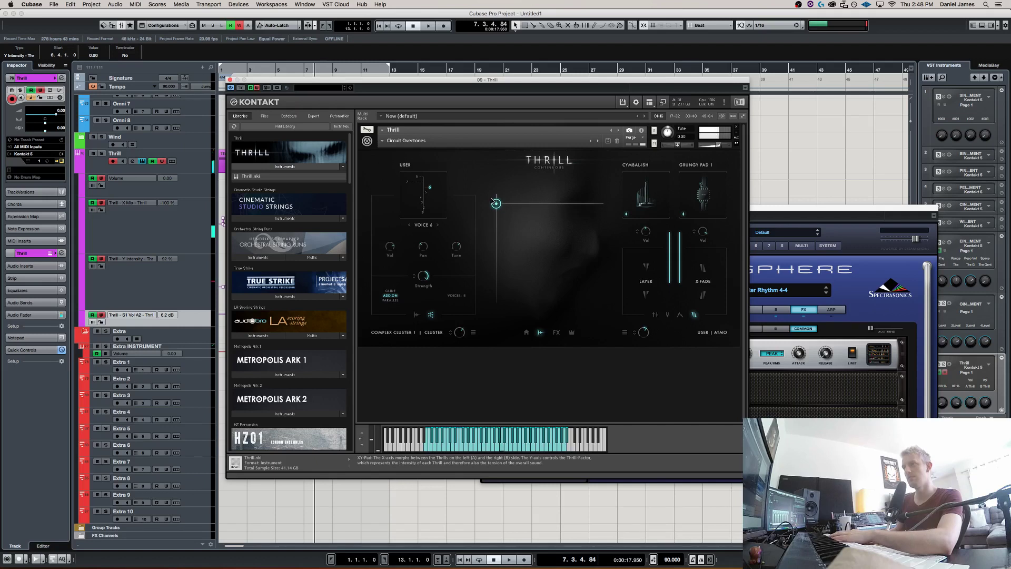
Switch the cluster to Glide mode and retune its individual voices in the cluster tree, starting with voice 8.
click(392, 291)
click(417, 178)
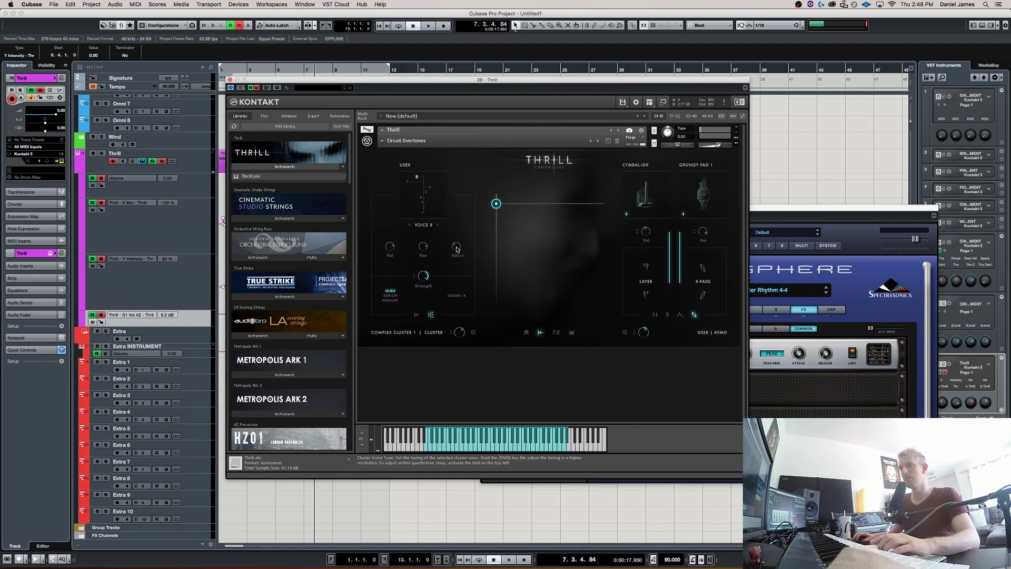
drag(458, 215, 456, 244)
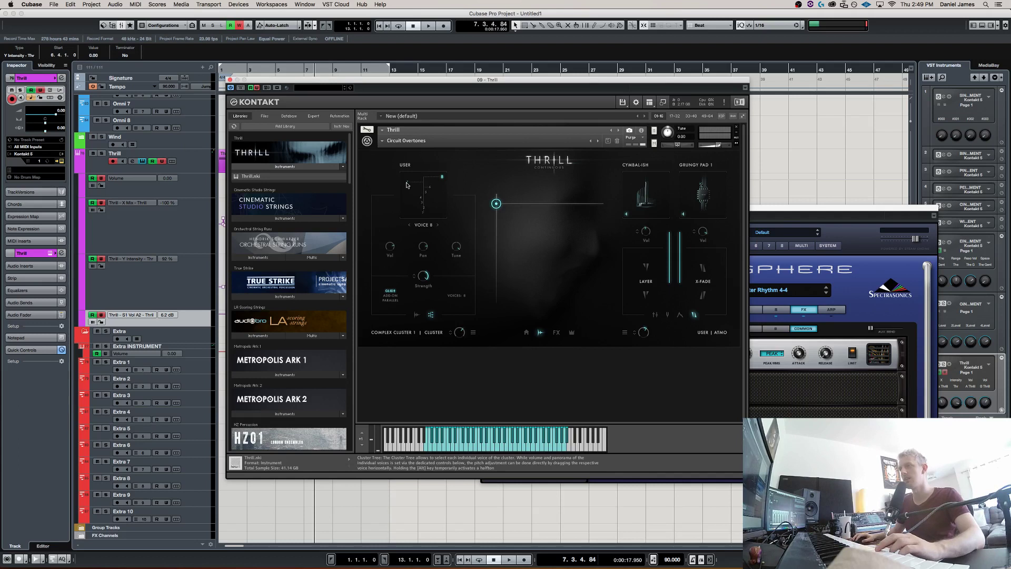
drag(449, 182, 431, 189)
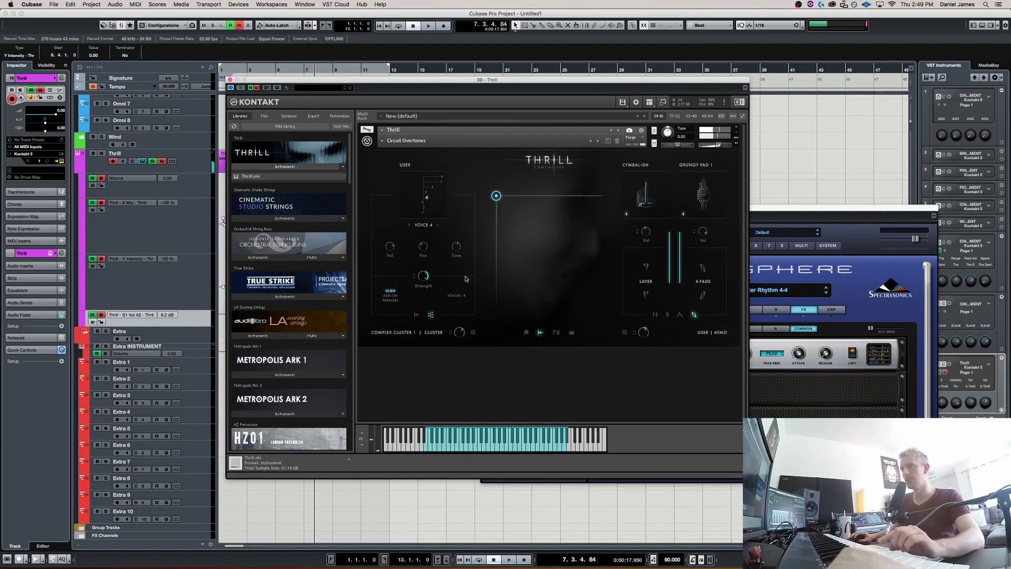
Replace the cluster's Loud Performance source with Grand Mixup 1 and sweep the intensity down to about 7 %.
click(416, 314)
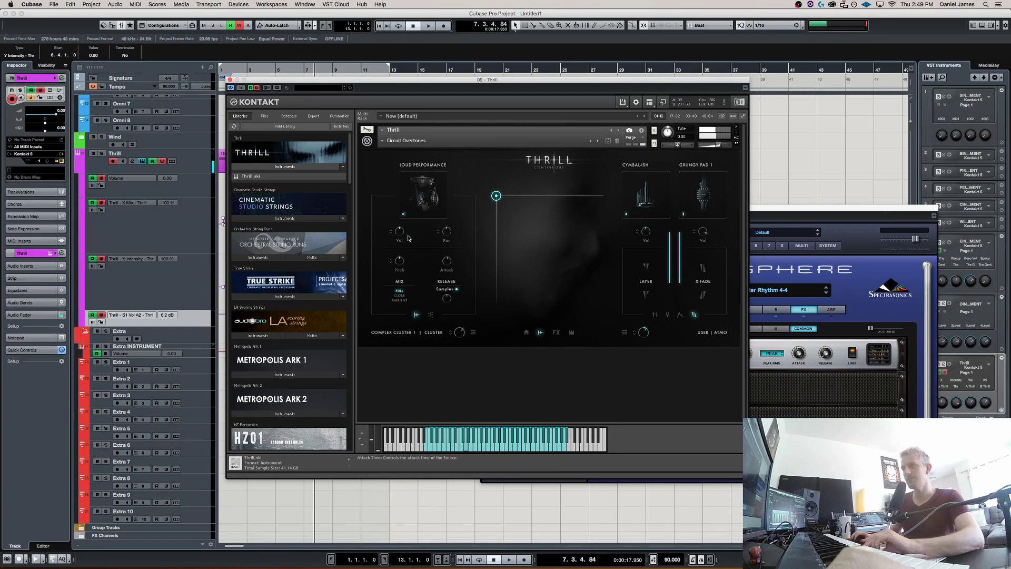
click(422, 200)
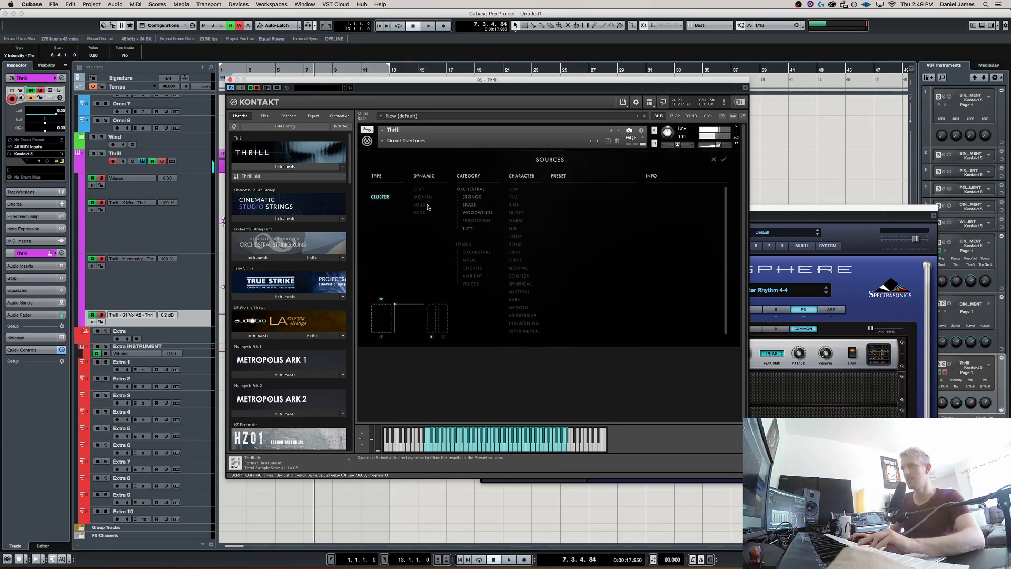
double_click(568, 197)
drag(498, 210, 474, 301)
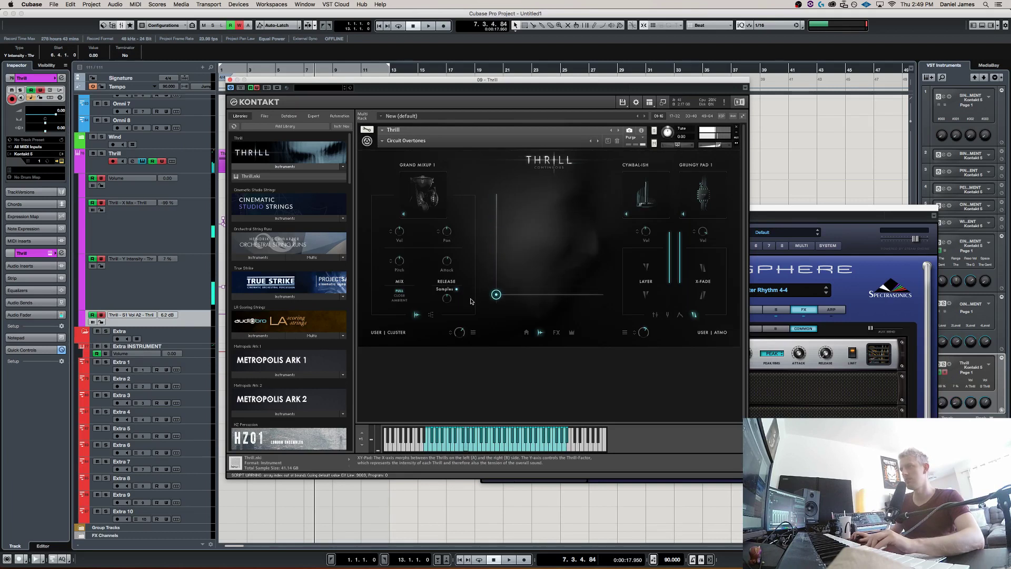
Raise the cluster strength to maximum and retune its voices upward, auditioning them in Parallel mode with intensity sweeps between 100 % and about 10 %.
click(431, 315)
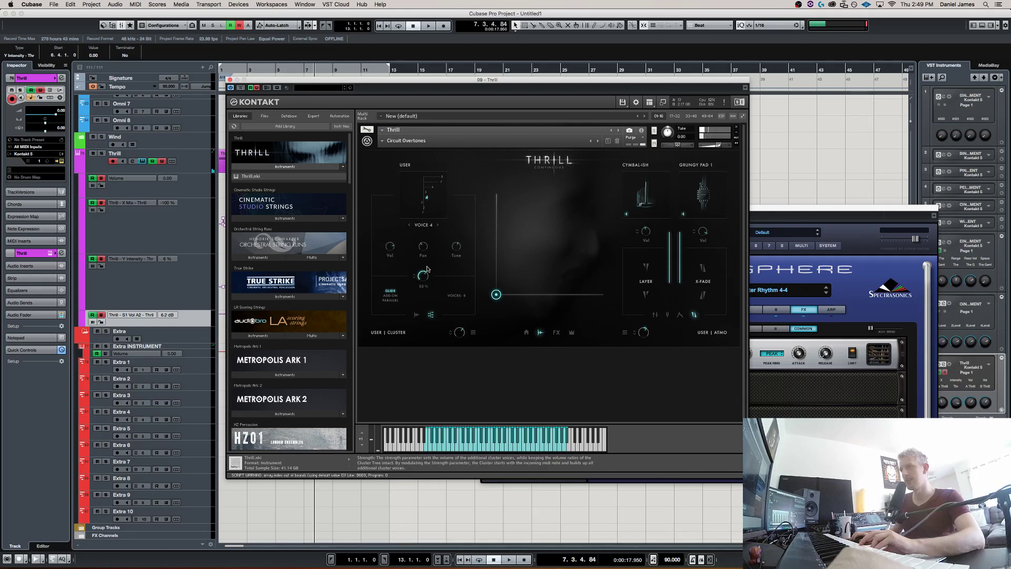
drag(496, 295, 462, 184)
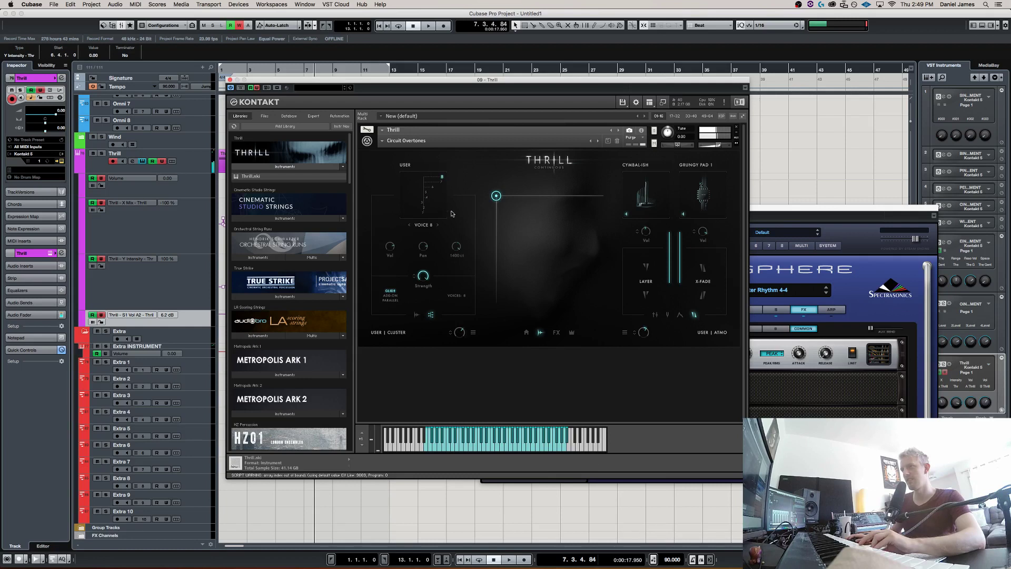
drag(457, 252, 450, 222)
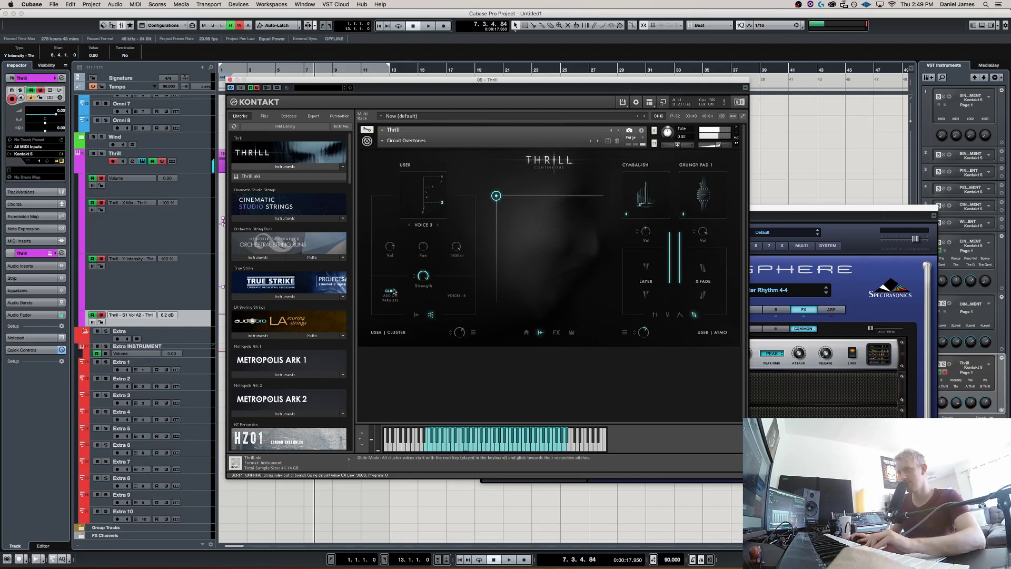
drag(496, 196, 464, 216)
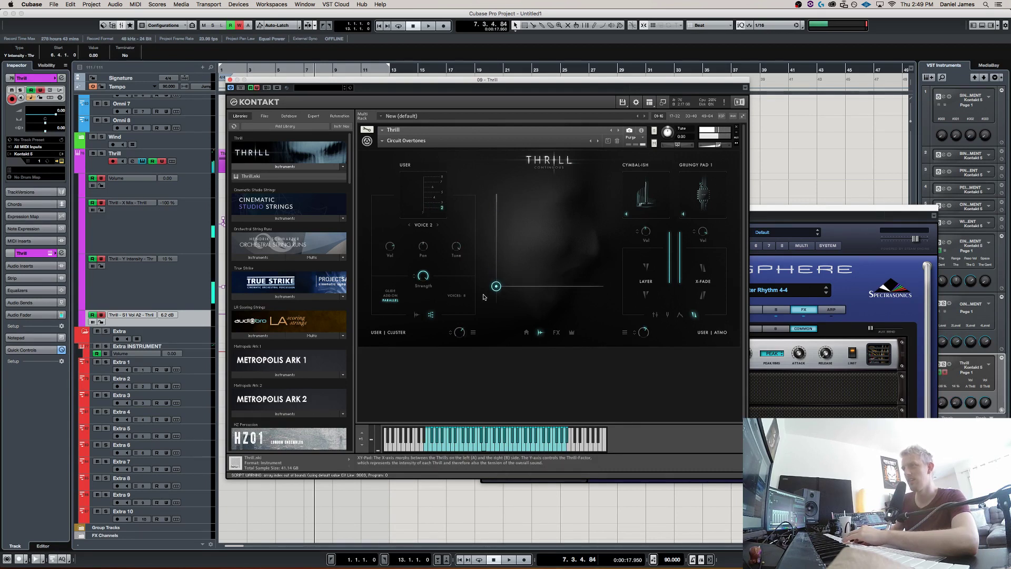
Retune the left Thrill's user cluster voices down toward the low extreme in the cluster tree and raise the XY pad intensity to about 94%.
drag(482, 257, 498, 211)
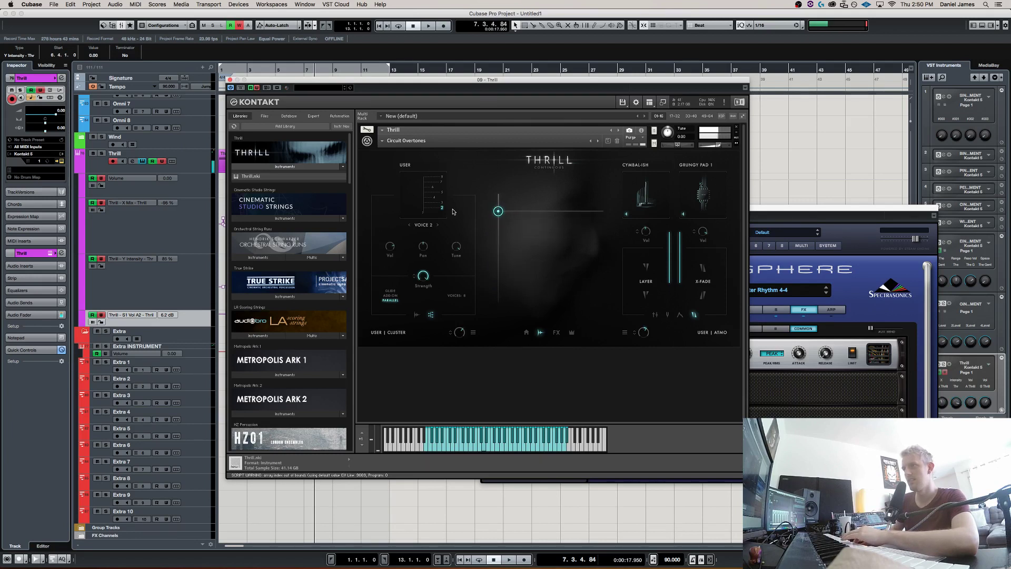
drag(432, 207, 407, 197)
click(441, 192)
drag(441, 182, 334, 185)
drag(442, 177, 406, 177)
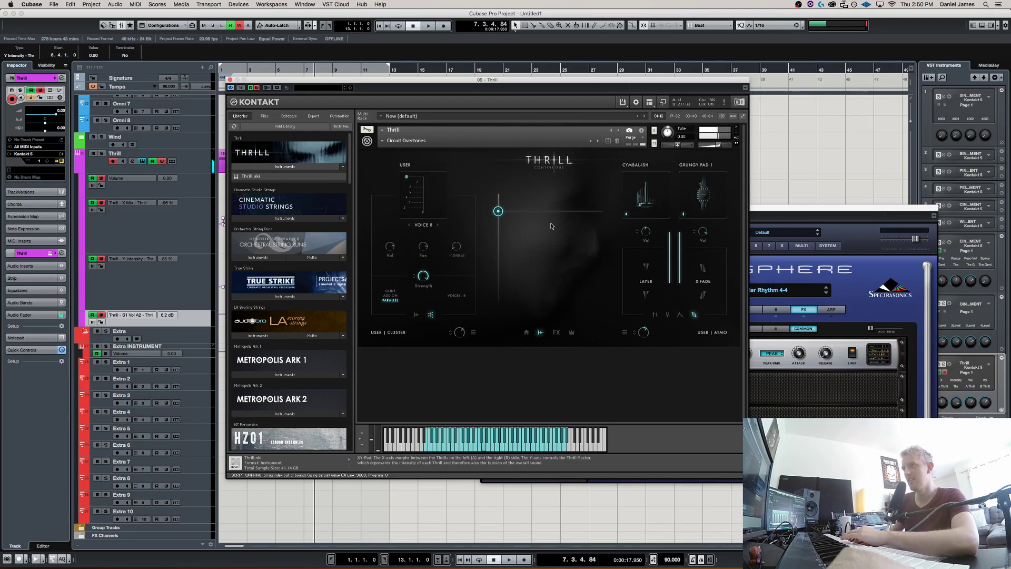
drag(498, 212, 449, 196)
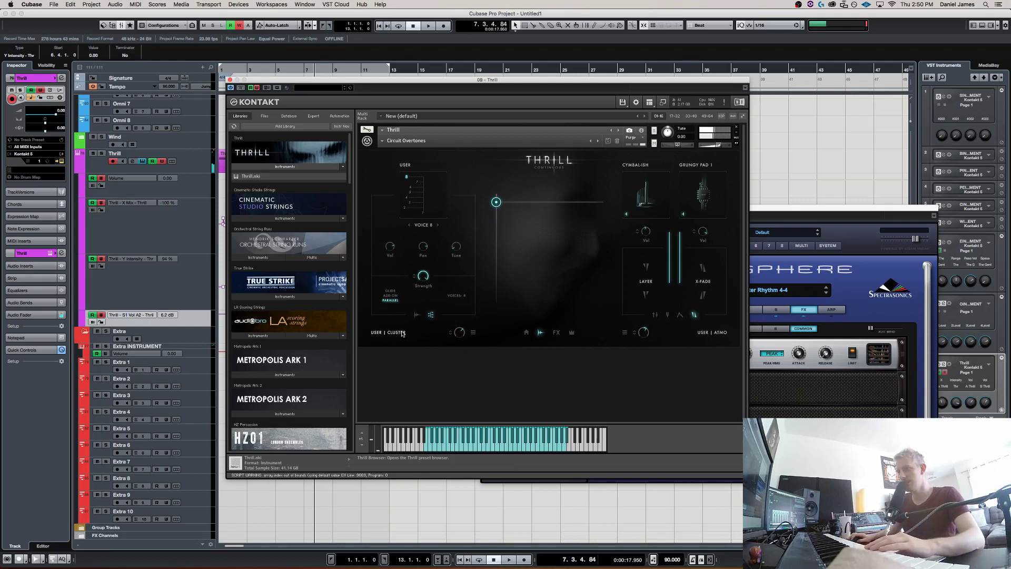
Clear the Loud dynamic filter in the Thrills browser and load the Minor Tremolo strings cluster preset.
click(431, 315)
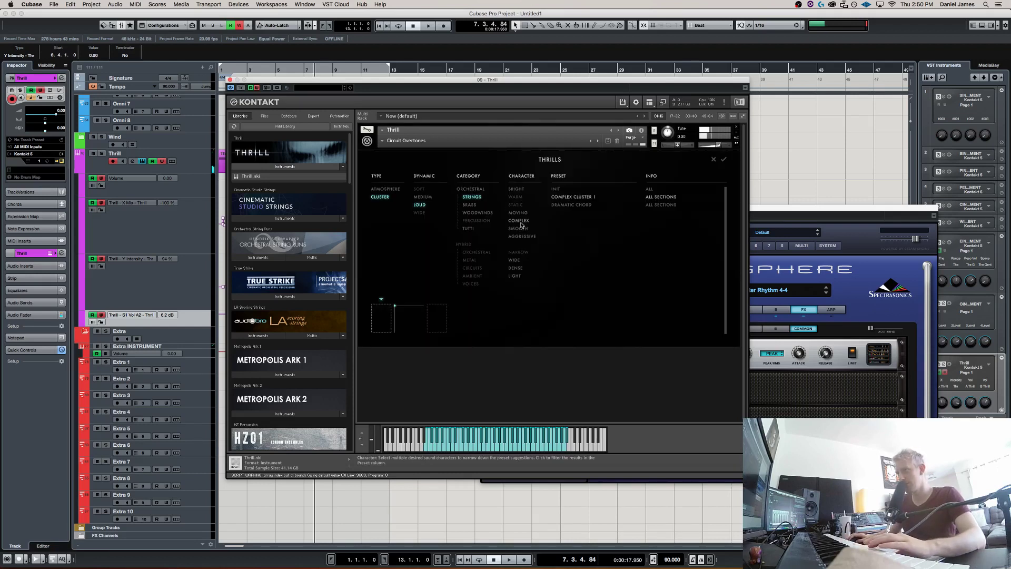
click(419, 198)
click(419, 198)
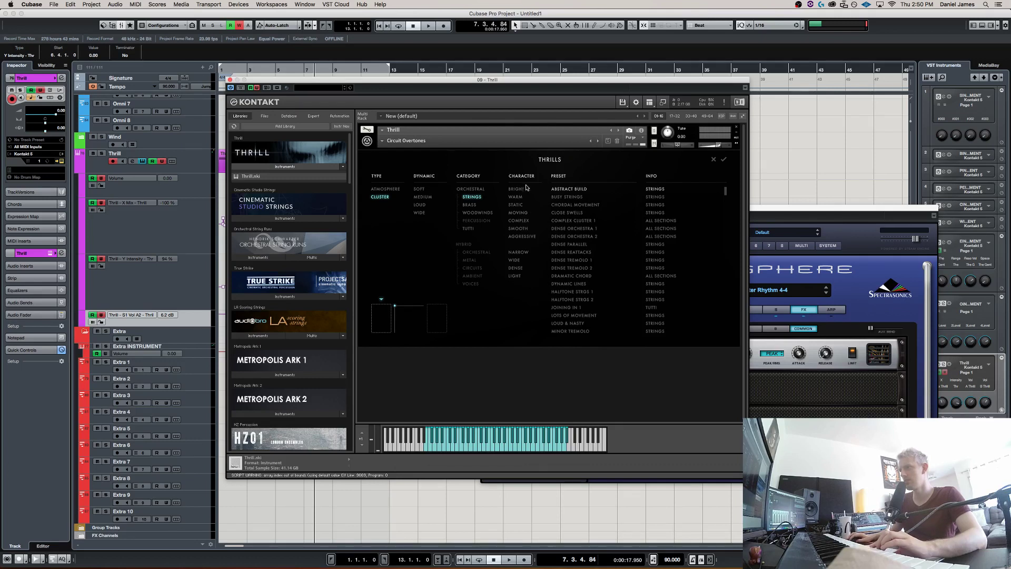
click(571, 331)
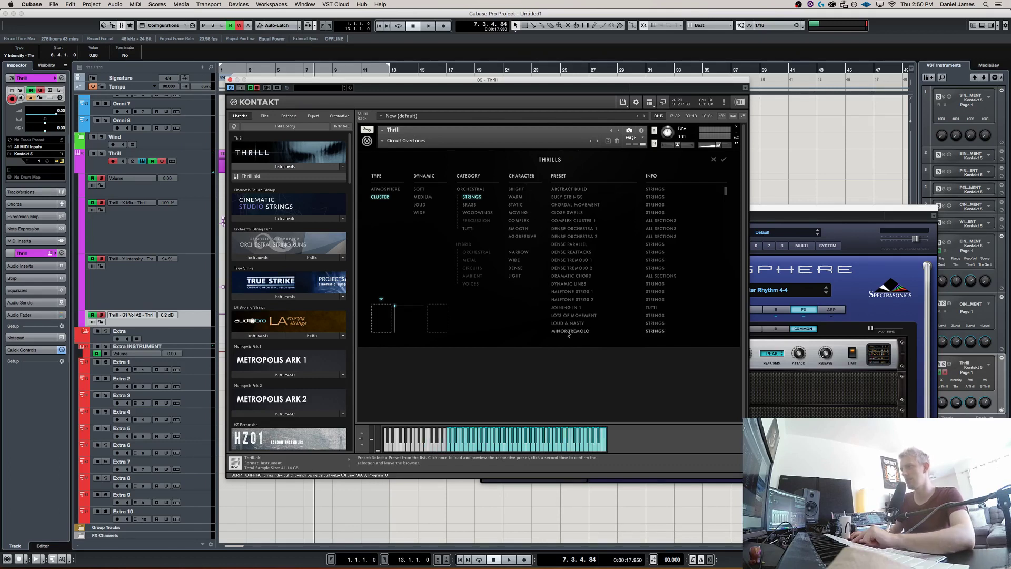
click(571, 330)
Retune cluster voice 1 slightly, then set the cluster to Slide mode and sweep the XY pad intensity.
drag(496, 202, 458, 302)
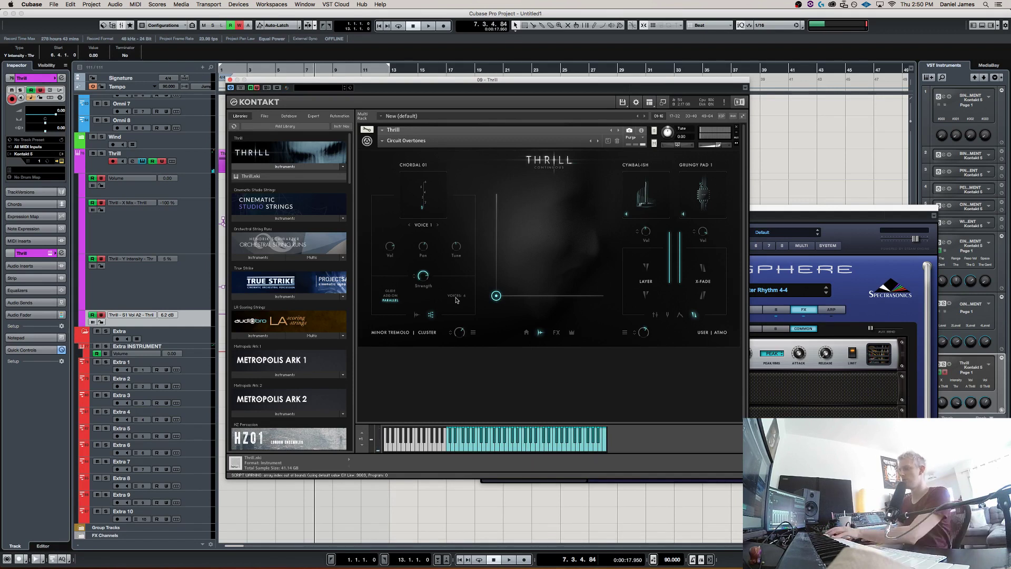
drag(510, 305, 449, 298)
drag(423, 207, 424, 210)
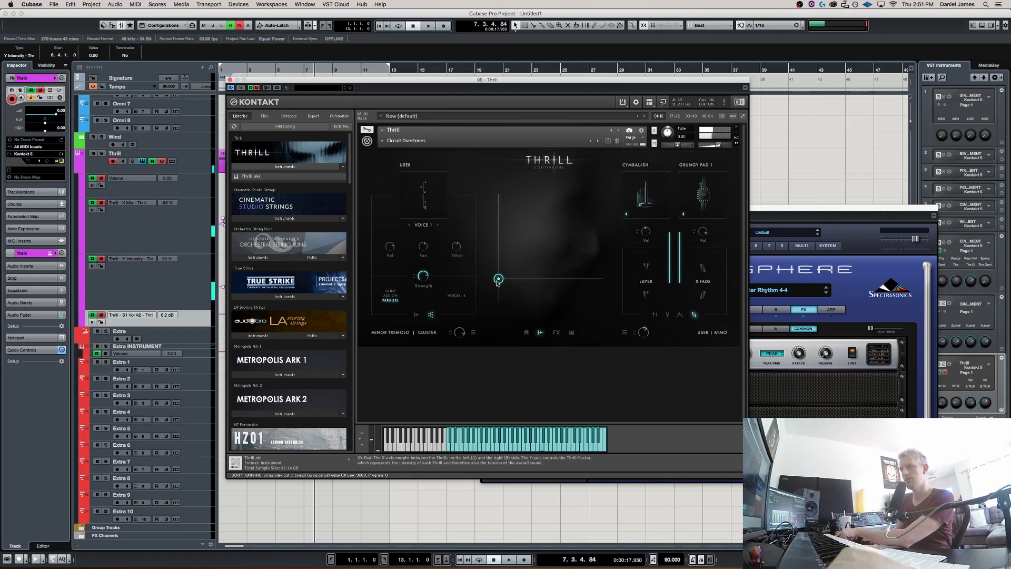
click(391, 291)
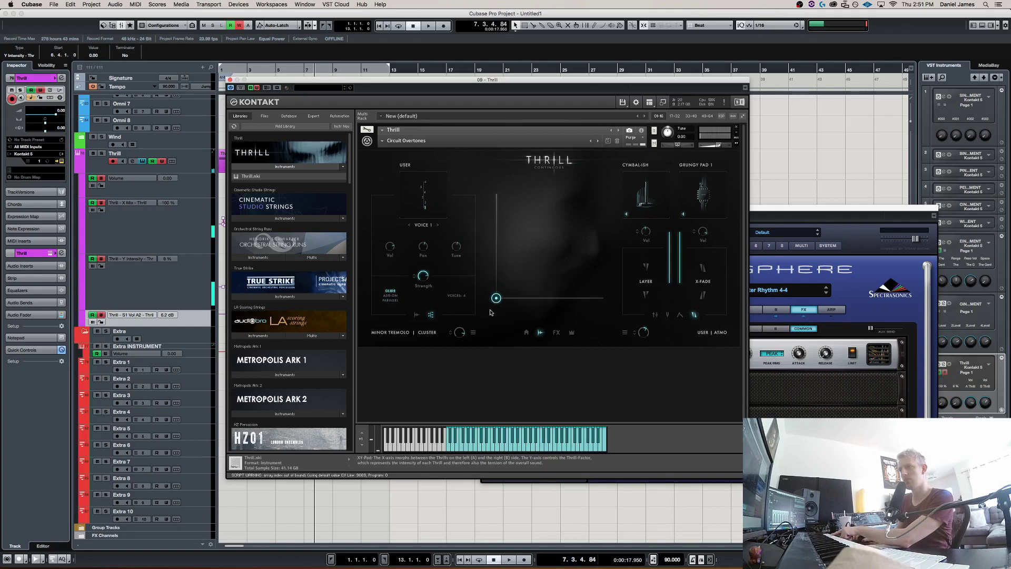
drag(487, 309, 392, 296)
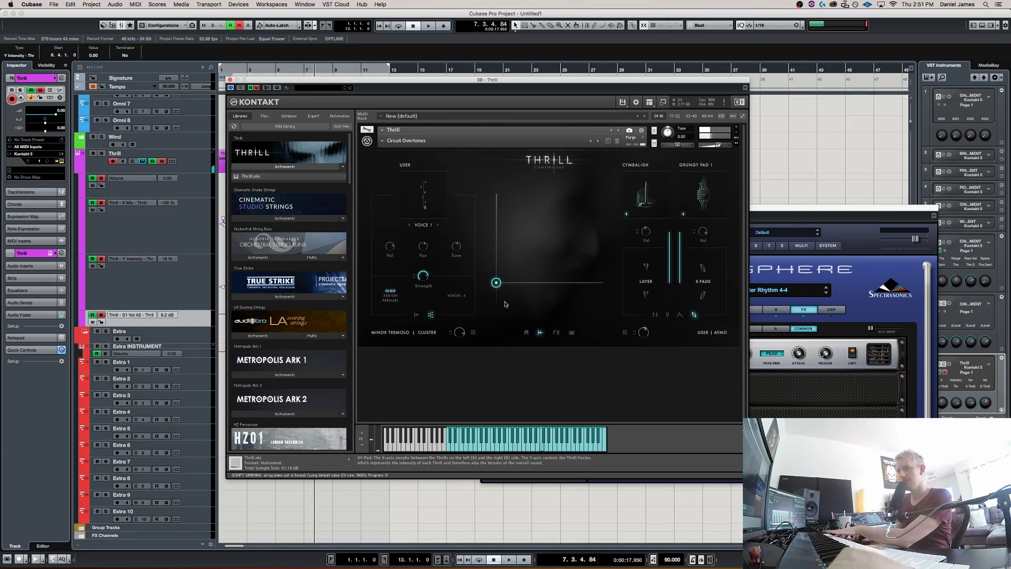
Reshape the cluster tree by retuning voices 2 through 6, auditioning the changes by moving the XY pad intensity.
drag(425, 205, 442, 202)
drag(506, 288, 483, 257)
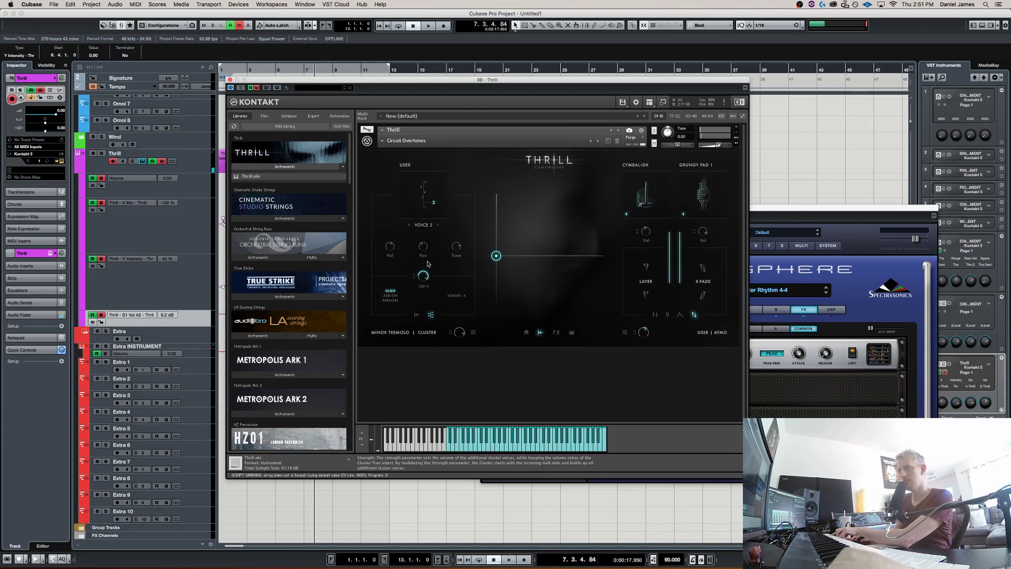
mouse_move(487, 263)
mouse_down()
mouse_move(488, 300)
mouse_move(487, 269)
mouse_up()
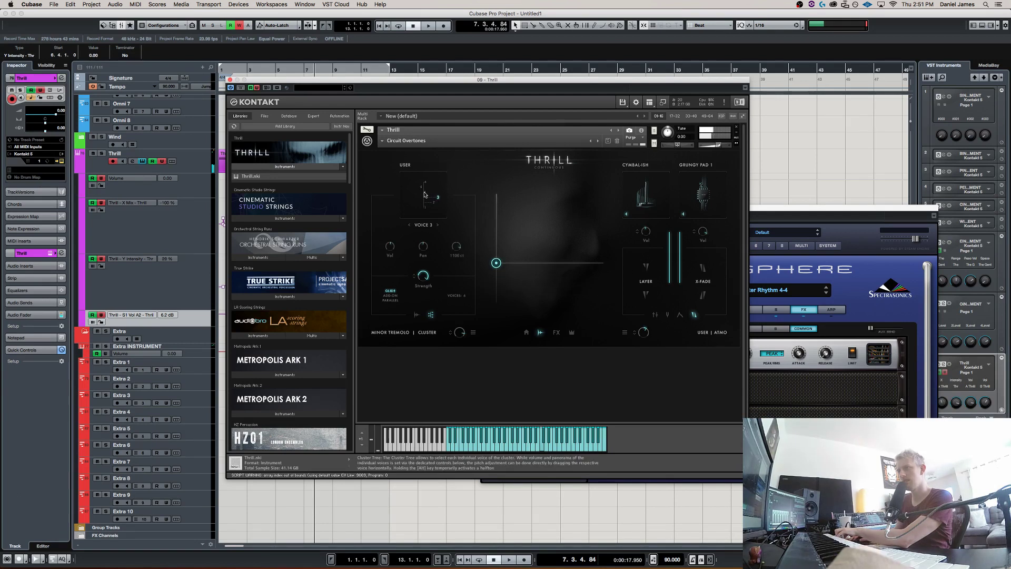
click(428, 189)
click(435, 183)
drag(496, 266, 450, 252)
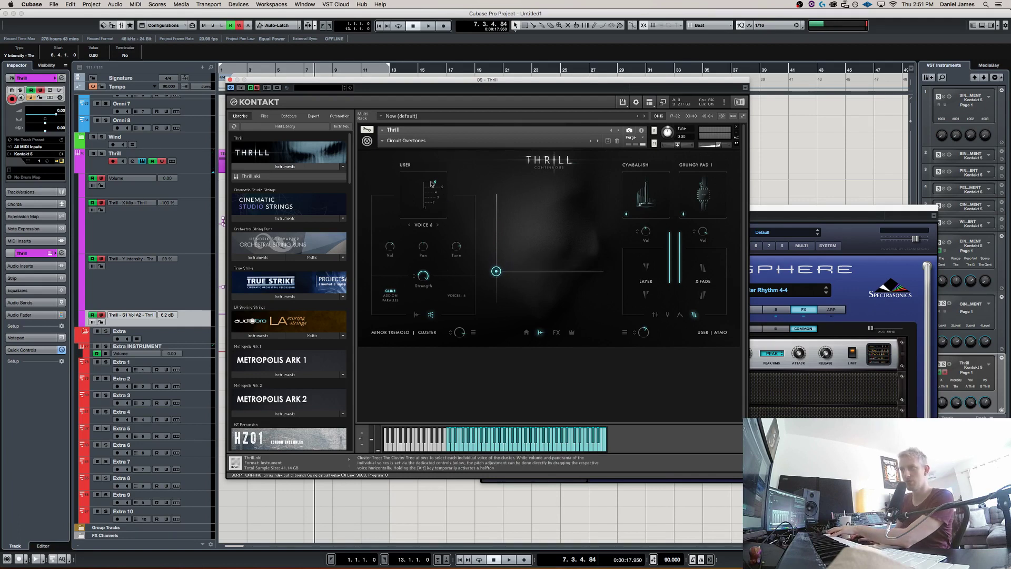
click(437, 200)
drag(496, 271, 496, 258)
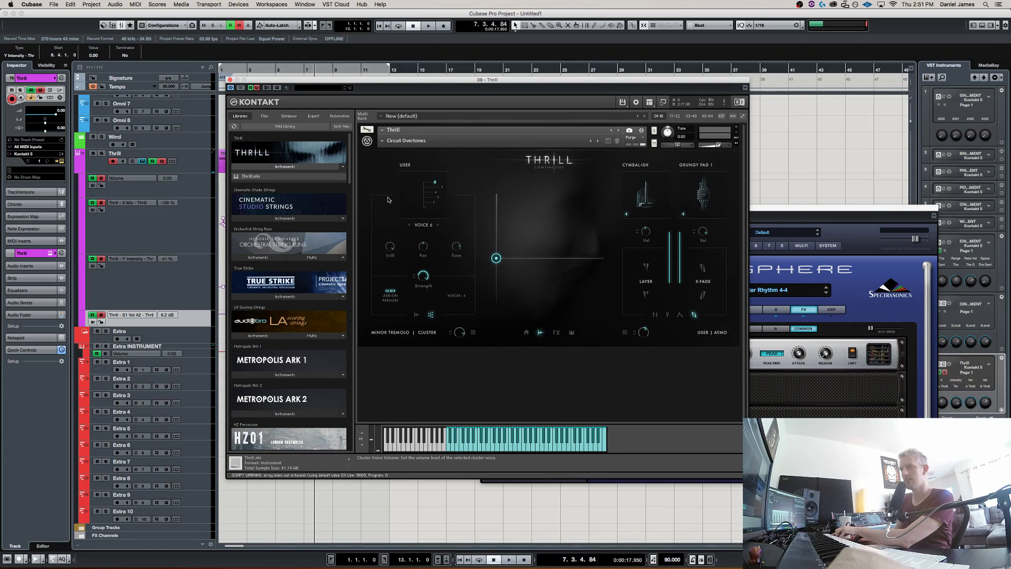
drag(496, 258, 435, 260)
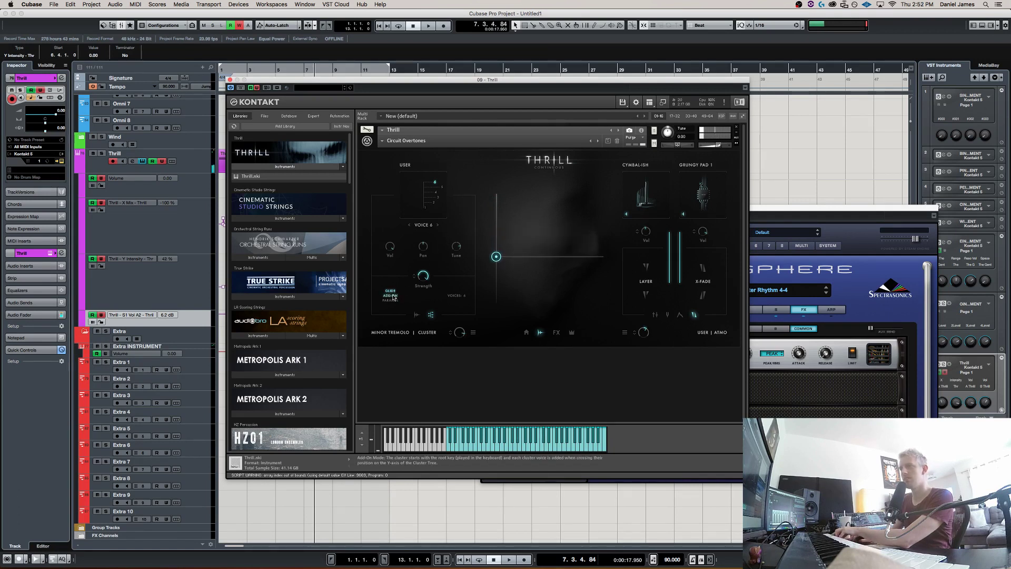
Switch the cluster to Add-On mode and reshape its voices in the cluster tree, sweeping the XY pad intensity up to 100%.
click(404, 300)
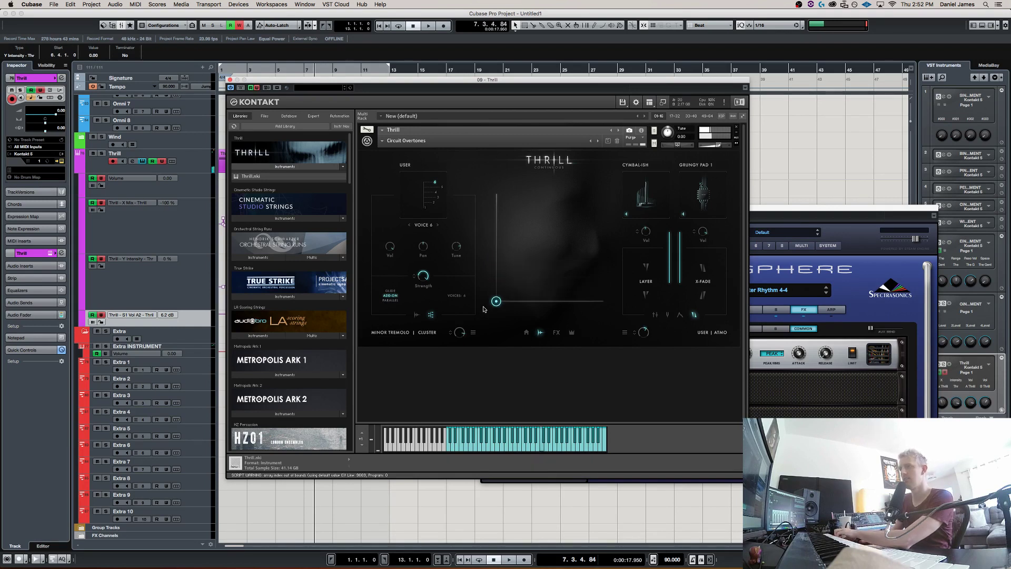
drag(496, 304, 472, 193)
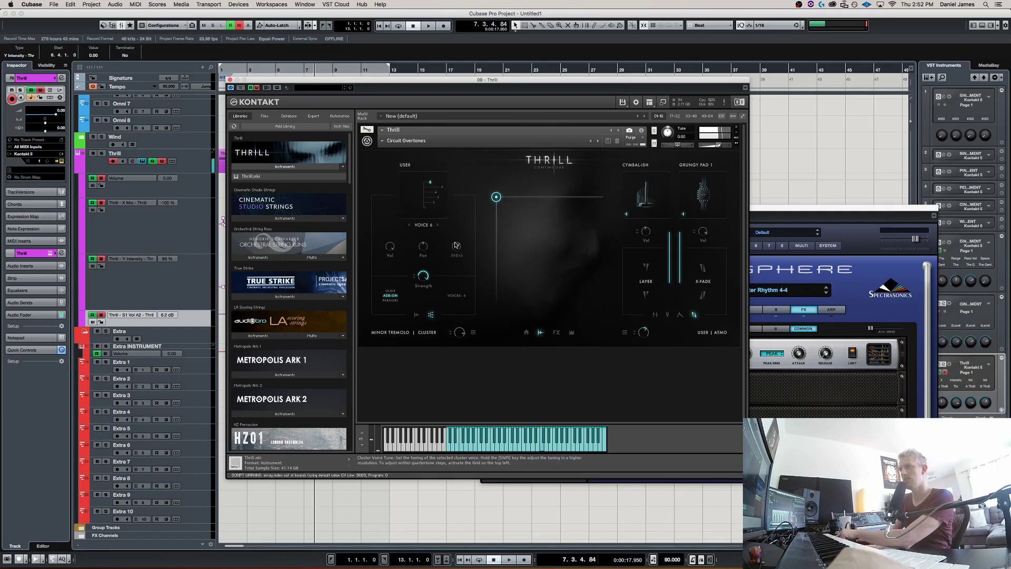
drag(456, 244, 451, 210)
click(442, 188)
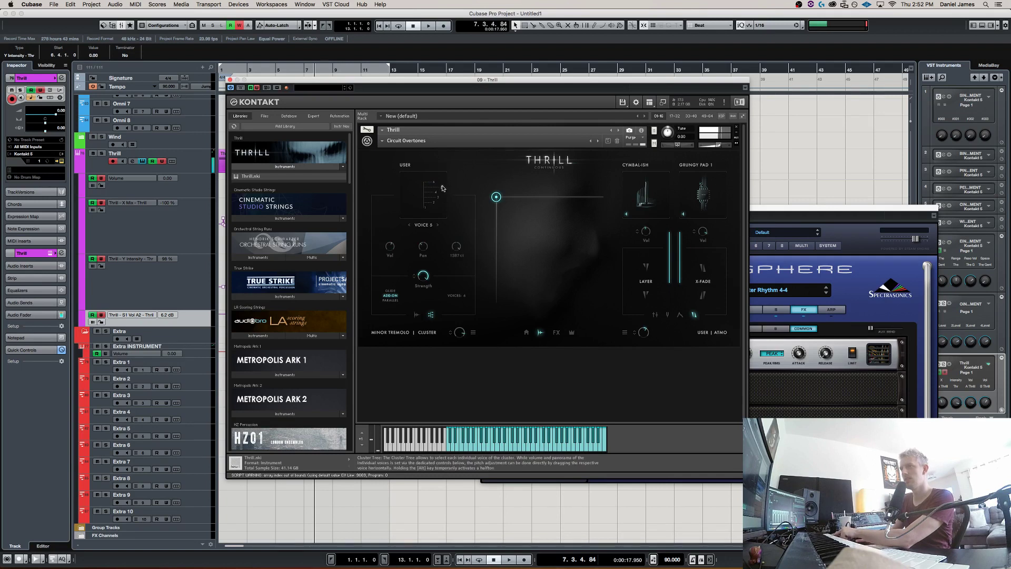
drag(459, 267, 399, 255)
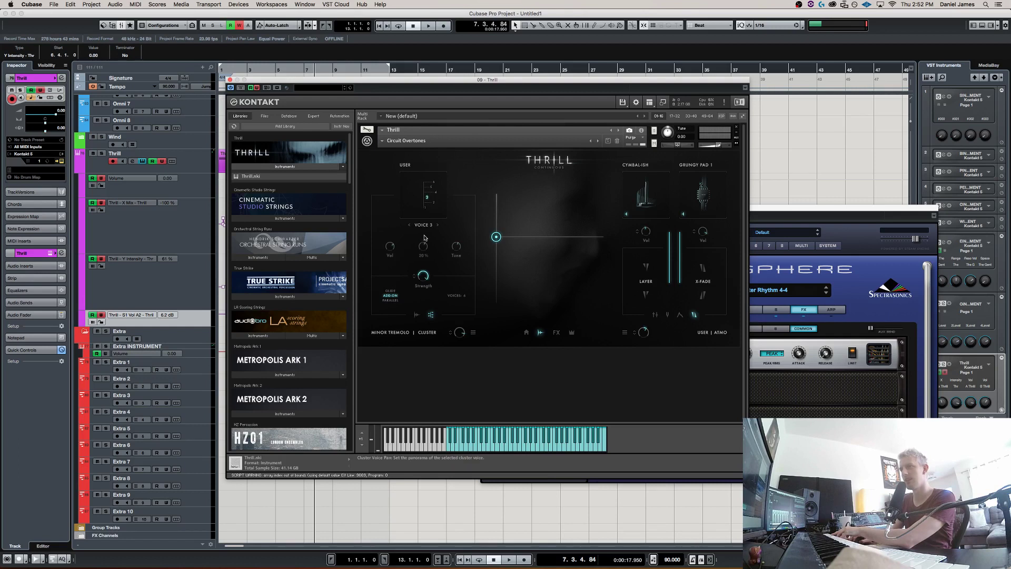
drag(424, 238, 433, 201)
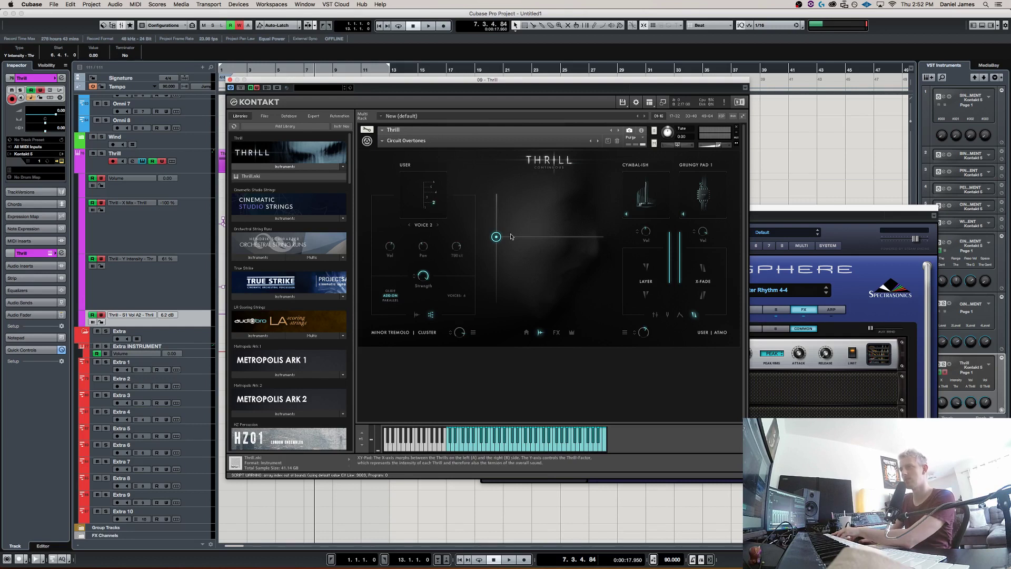
drag(496, 237, 471, 170)
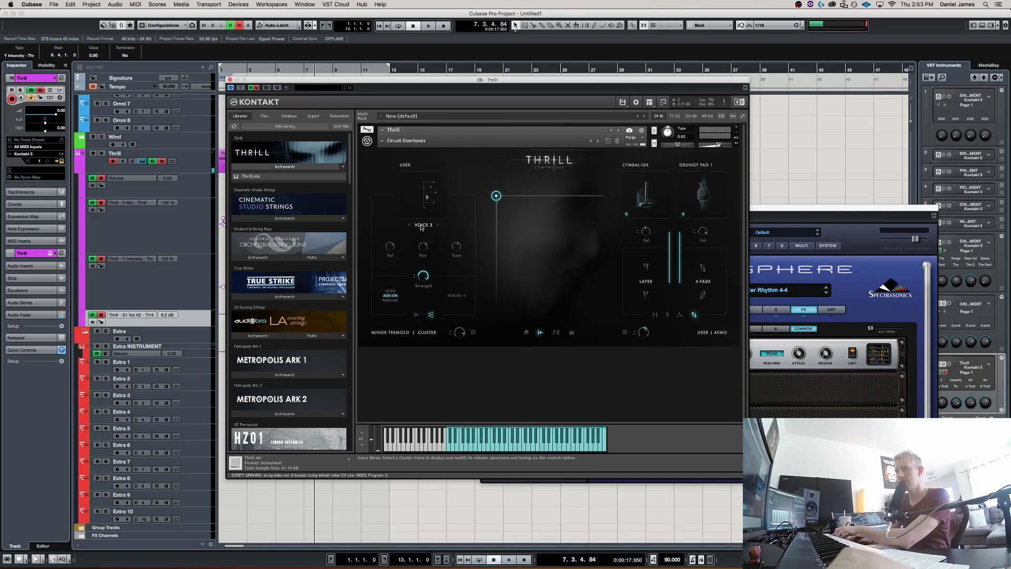
Select cluster voice 4, then switch the cluster to Parallel mode and sweep the XY pad intensity up and back down.
click(425, 228)
click(384, 179)
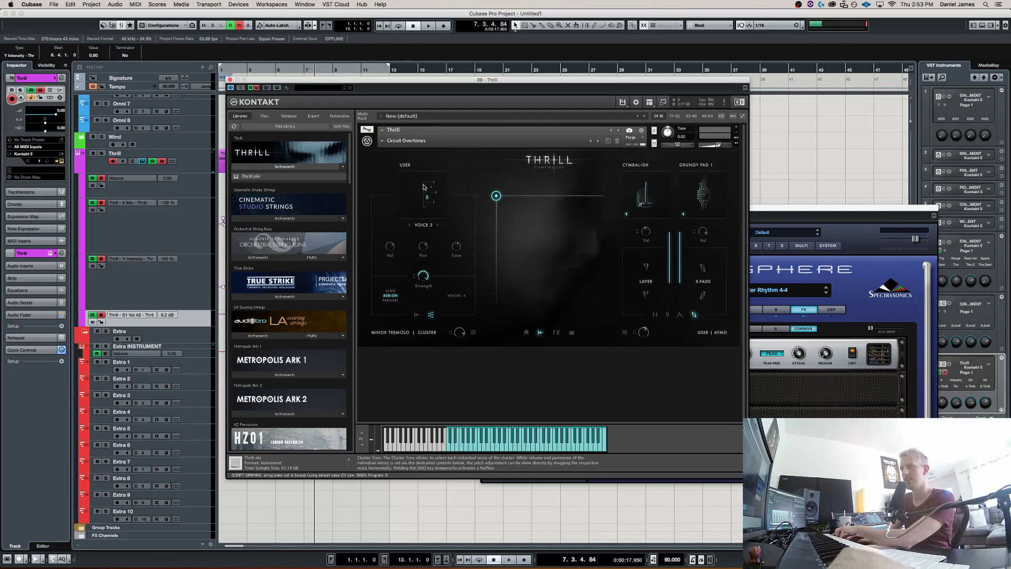
click(433, 192)
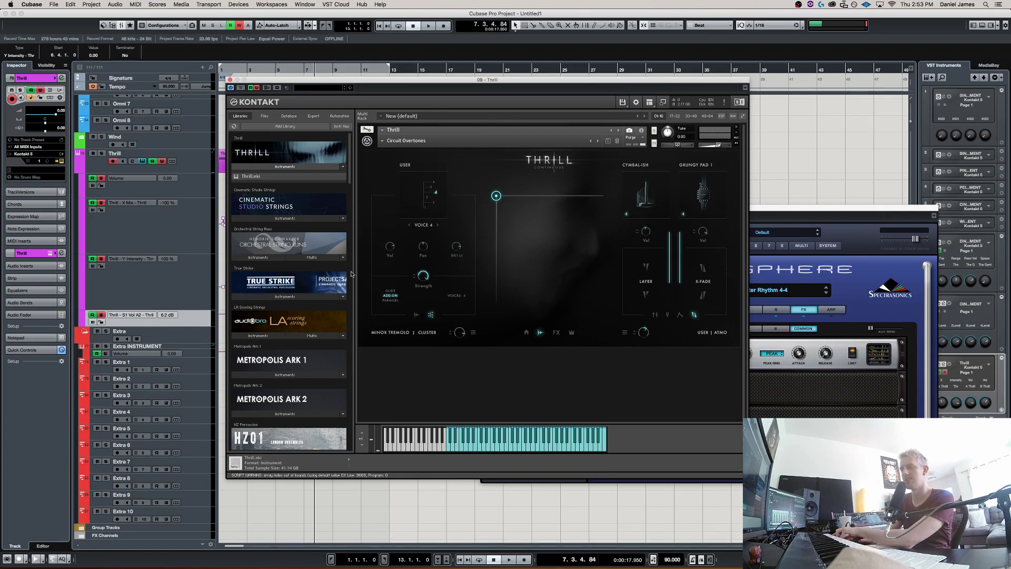
click(392, 303)
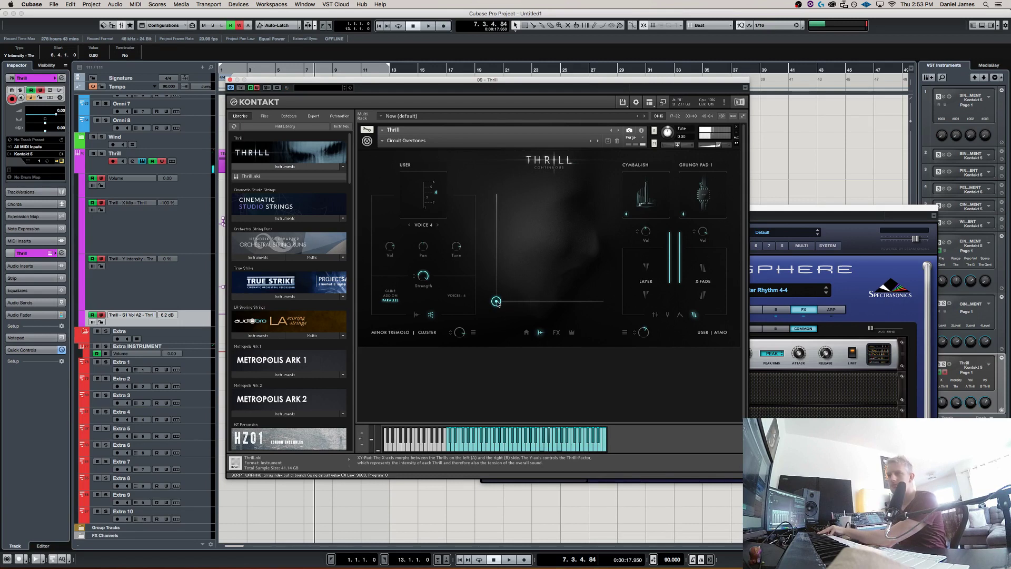
drag(495, 303, 470, 193)
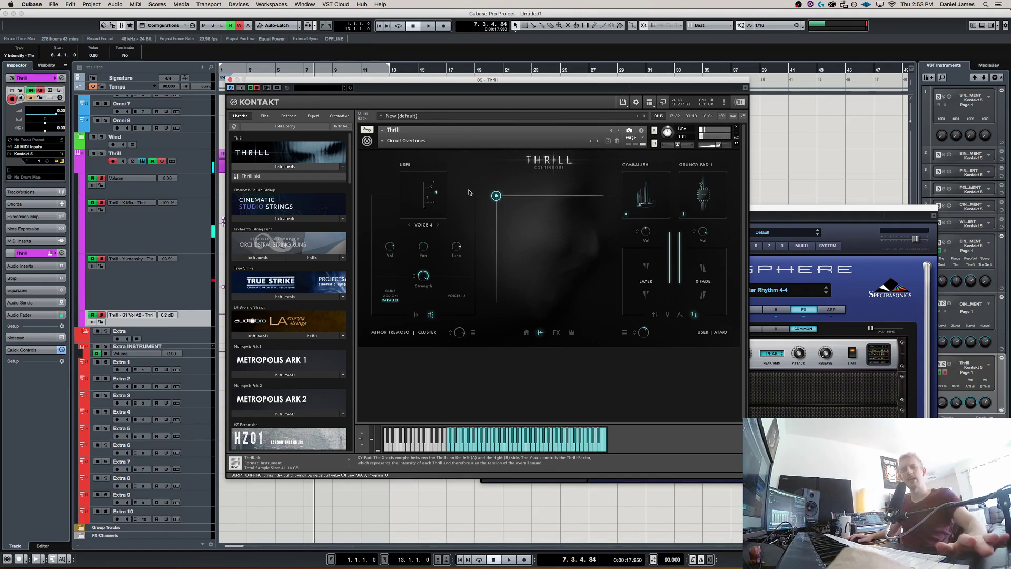
drag(470, 193, 392, 306)
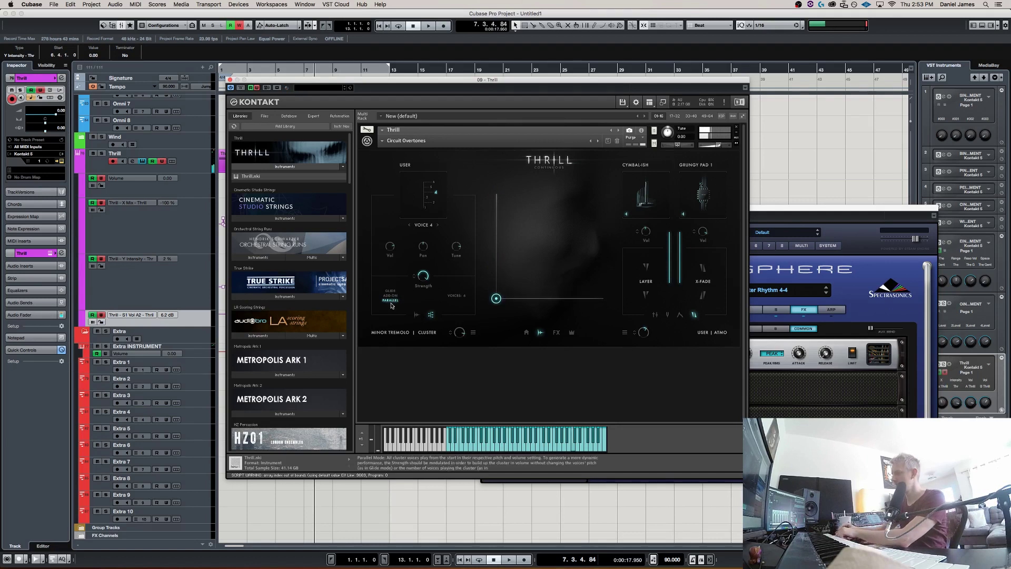
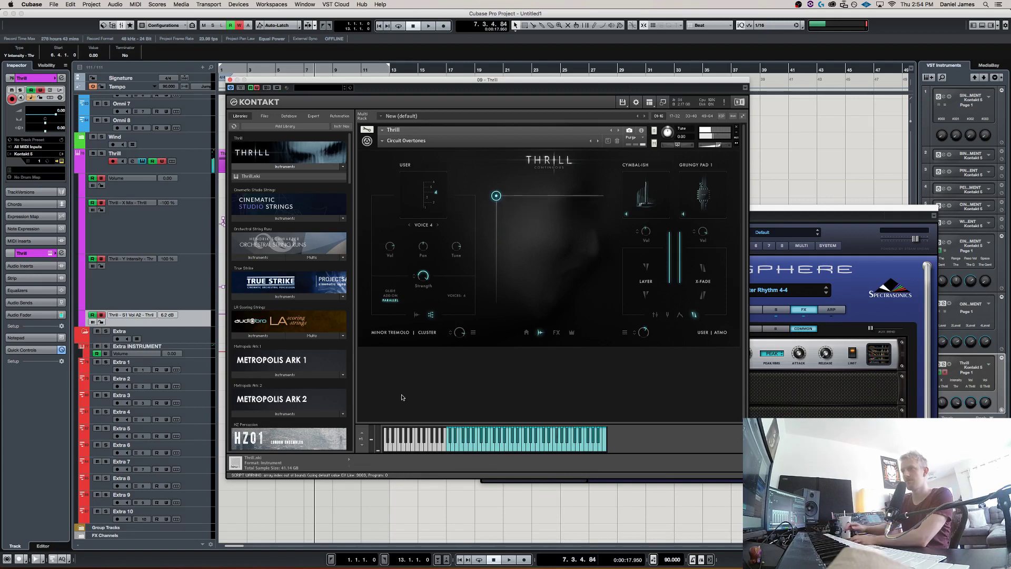
Add the Tutti category filter in the Thrills browser and load the Dense Orchestra 1 cluster preset.
click(424, 332)
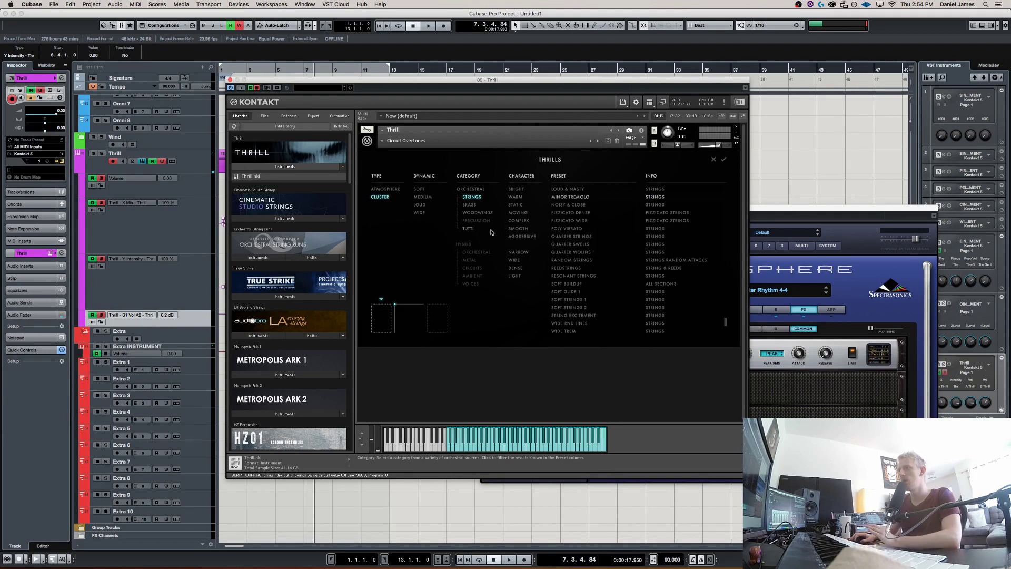
click(470, 229)
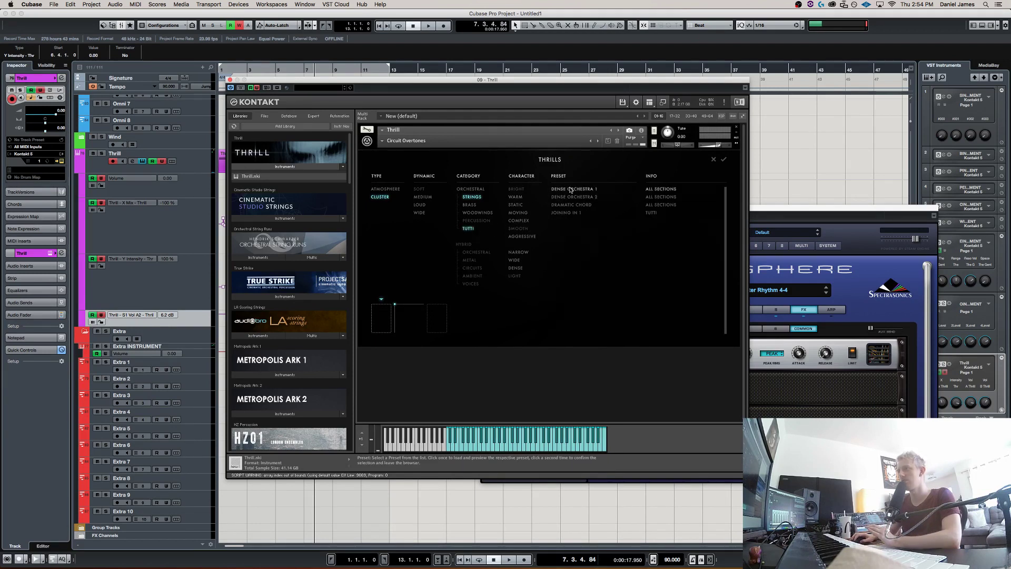
click(570, 190)
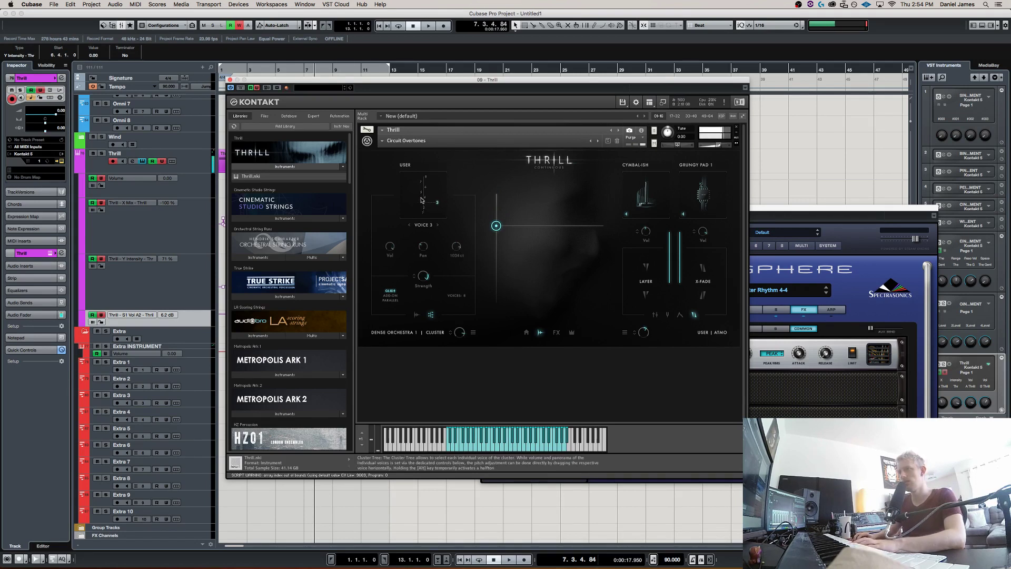
Retune Dense Orchestra 1's voices 3 to 5 in the cluster, then lower the XY pad intensity to 0%.
drag(432, 200, 449, 200)
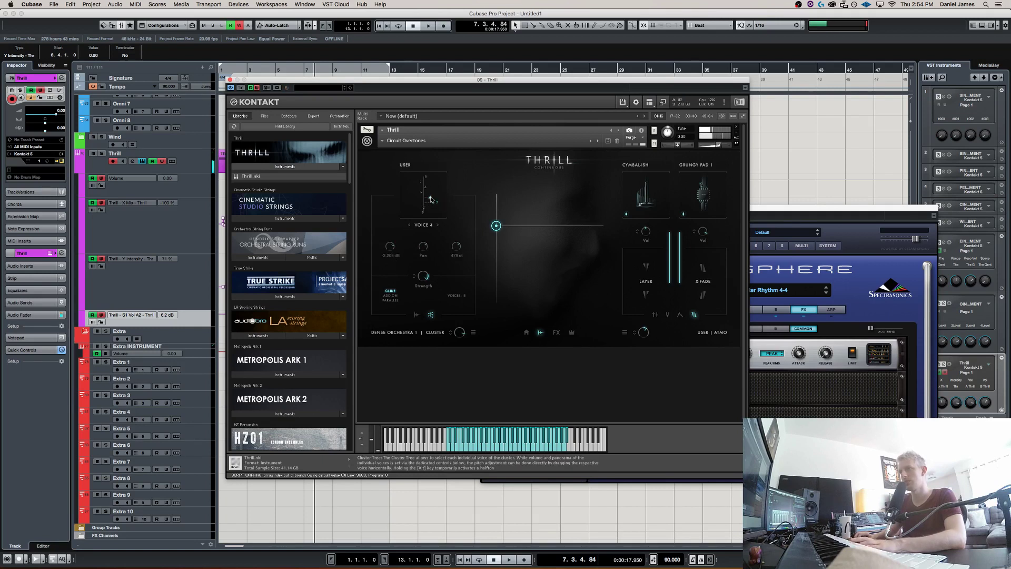
drag(456, 246, 457, 232)
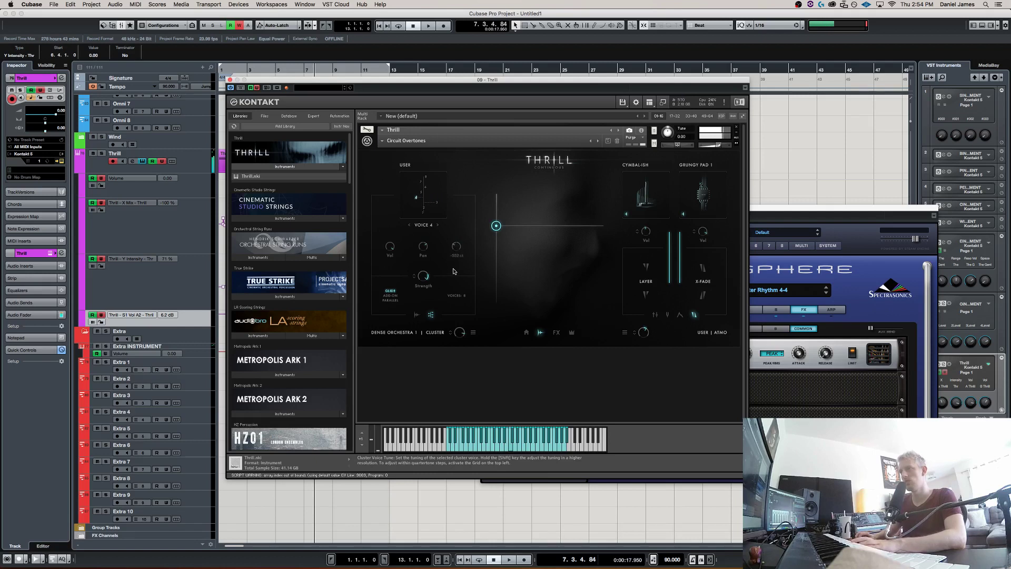
click(422, 193)
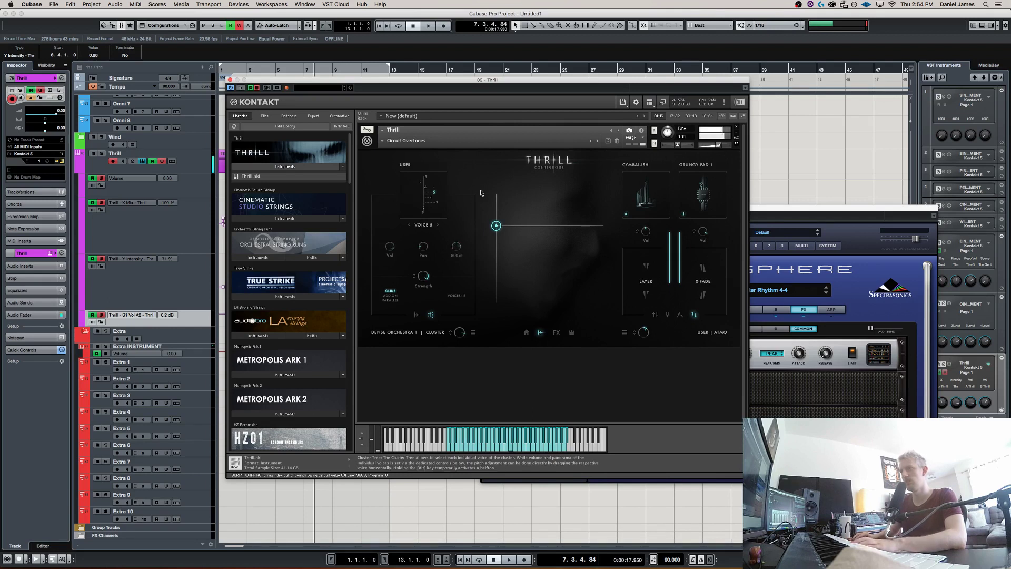
drag(484, 228, 488, 311)
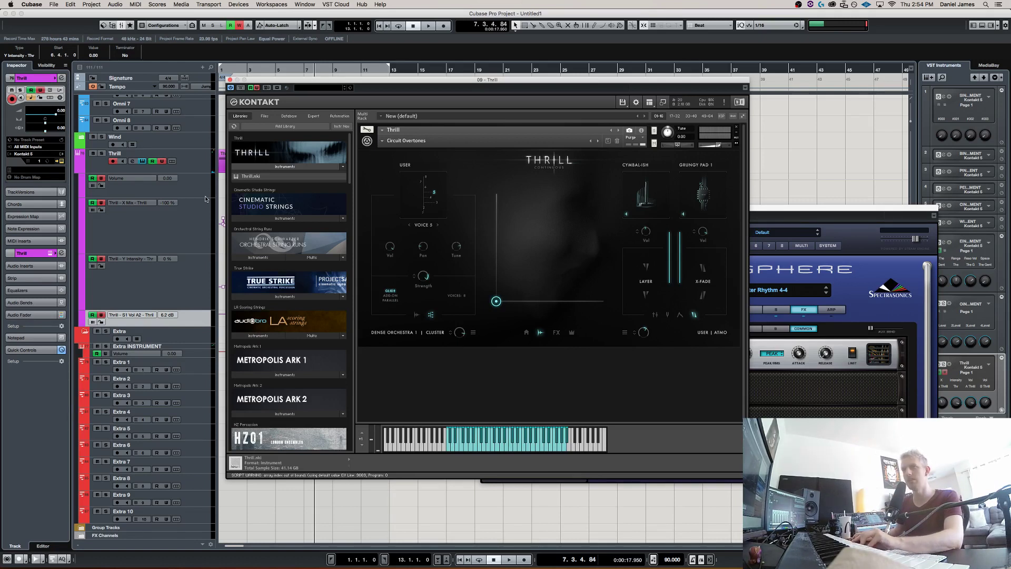
scroll(146, 140, up, 10)
scroll(165, 317, down, 5)
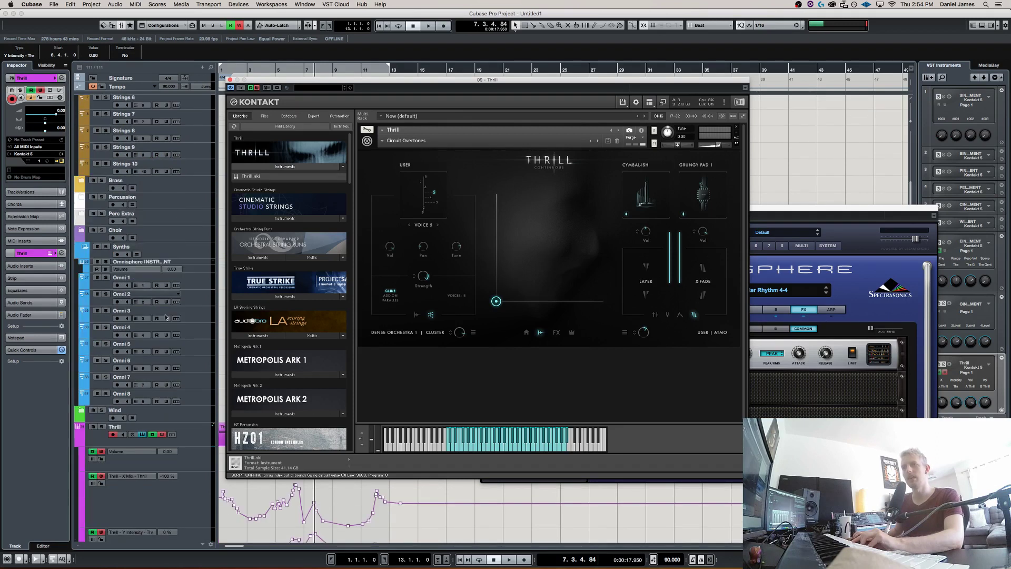
Reselect the Thrill track and sweep the XY pad's mix and intensity, bringing them back to -100% and 0%.
click(194, 285)
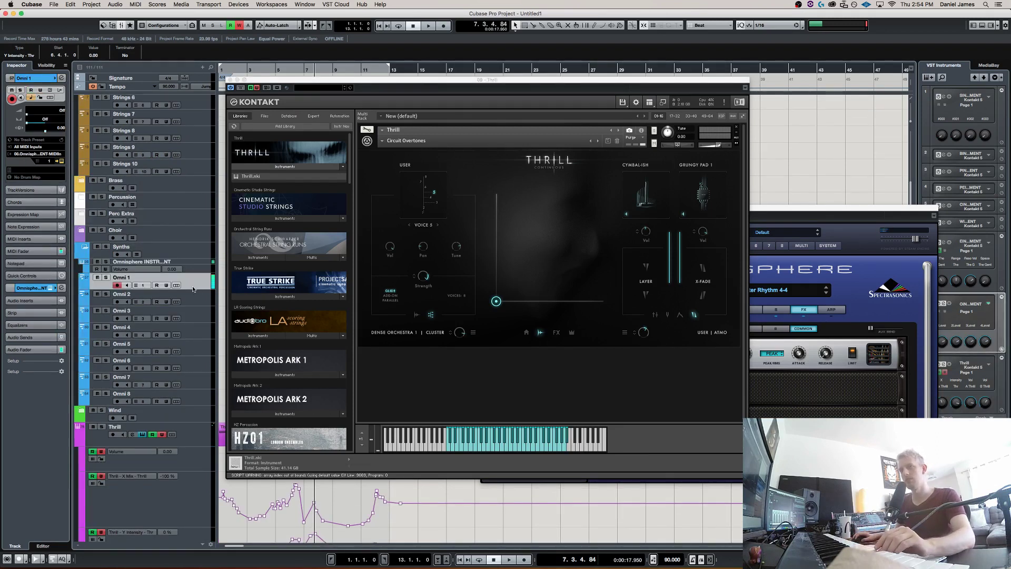
scroll(190, 369, down, 10)
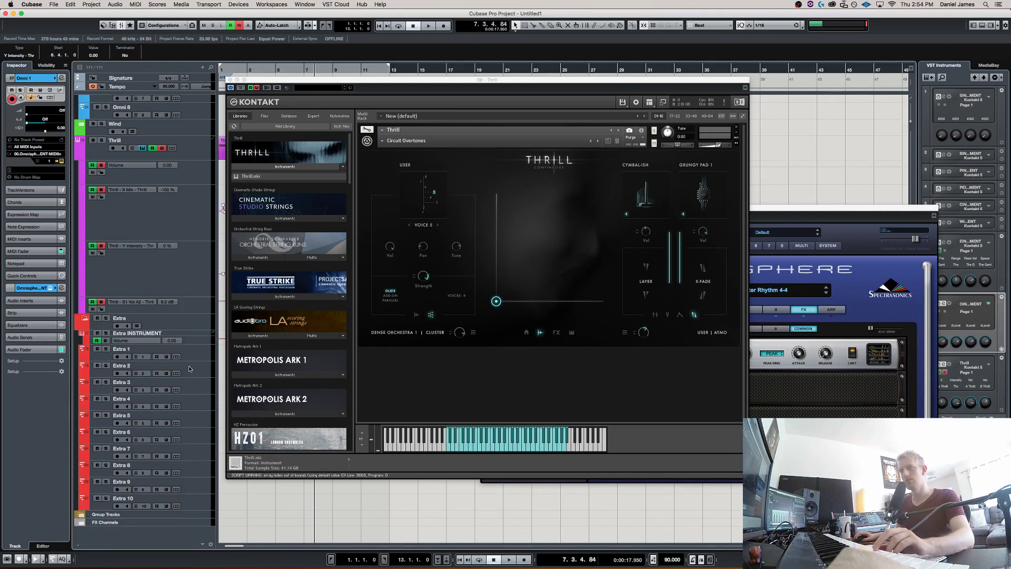
click(200, 152)
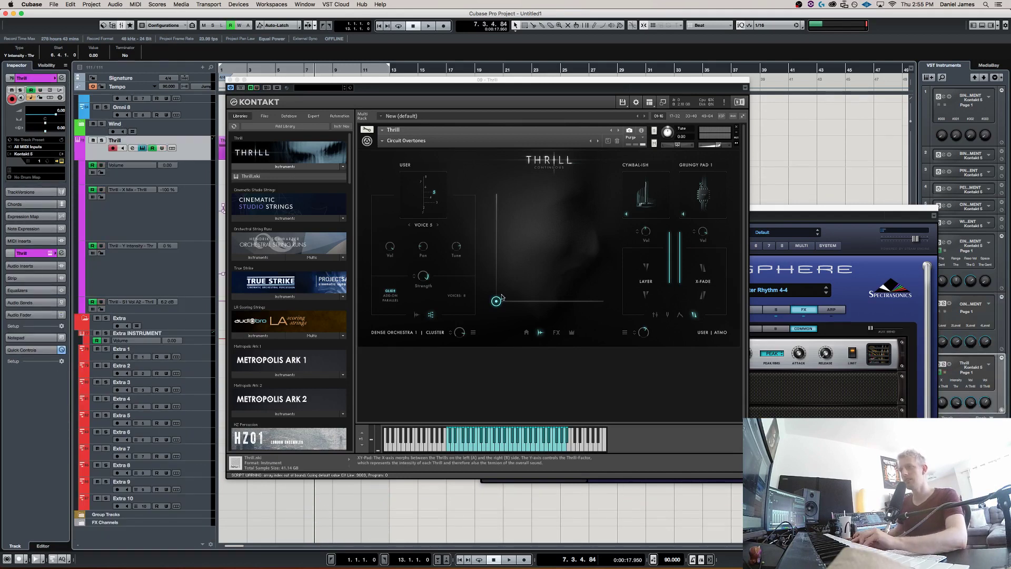
mouse_move(492, 305)
mouse_down()
mouse_move(484, 286)
mouse_move(485, 299)
mouse_up()
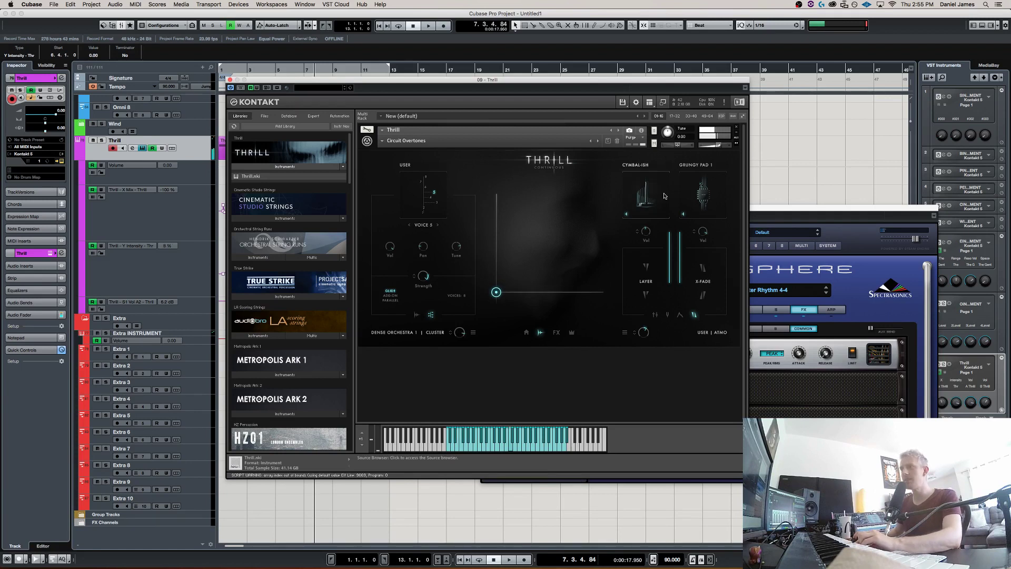
drag(496, 291, 522, 301)
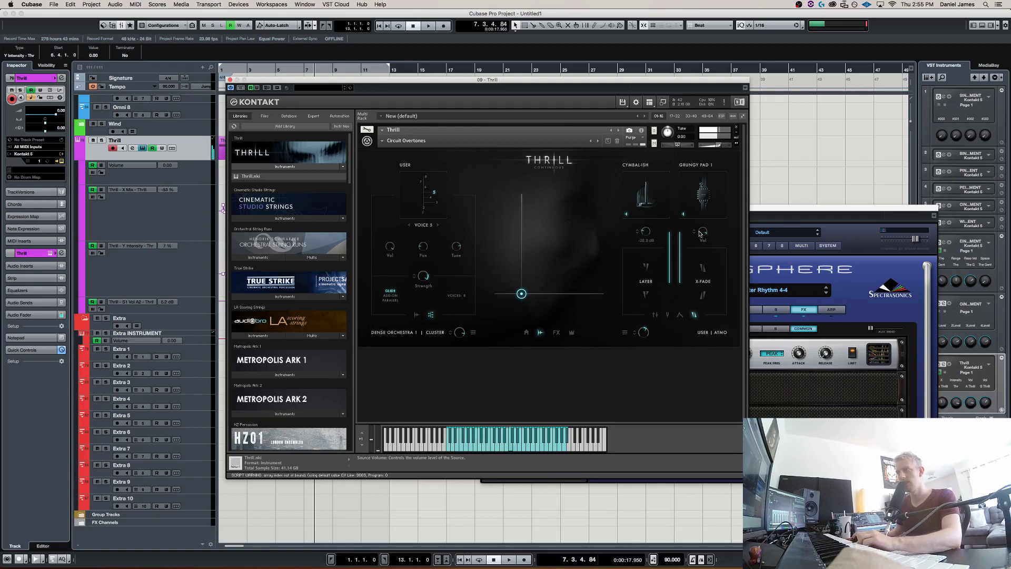
drag(524, 293, 491, 308)
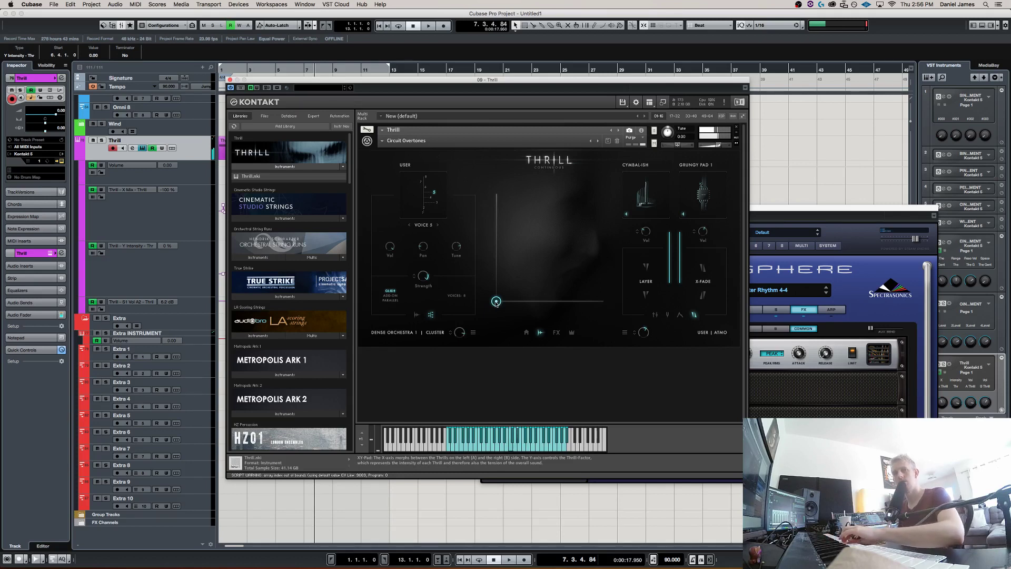
Set the Mutate effect of the Dense Orchestra 1 cluster to the Combed Space impulse.
click(555, 334)
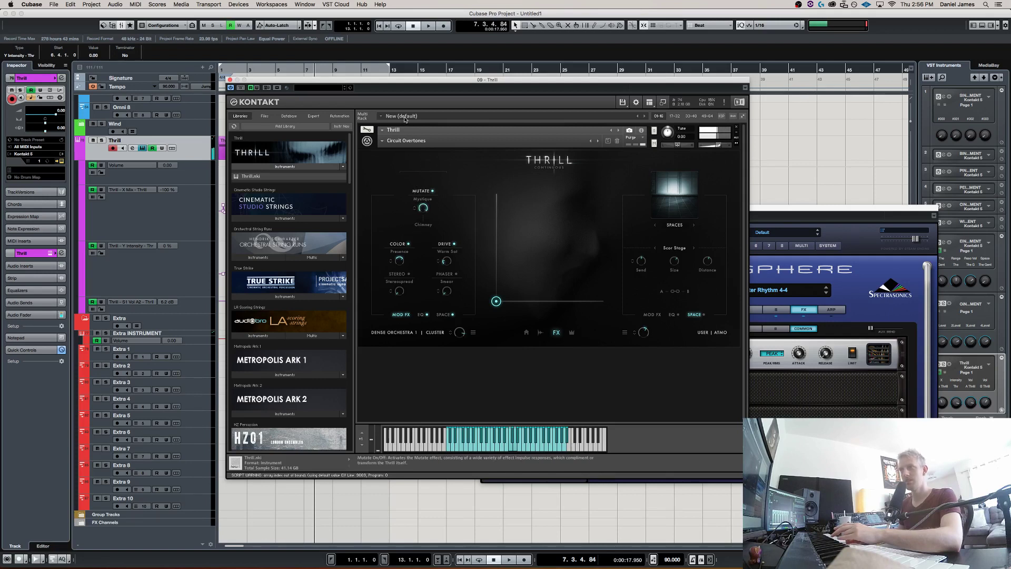
click(426, 224)
click(435, 239)
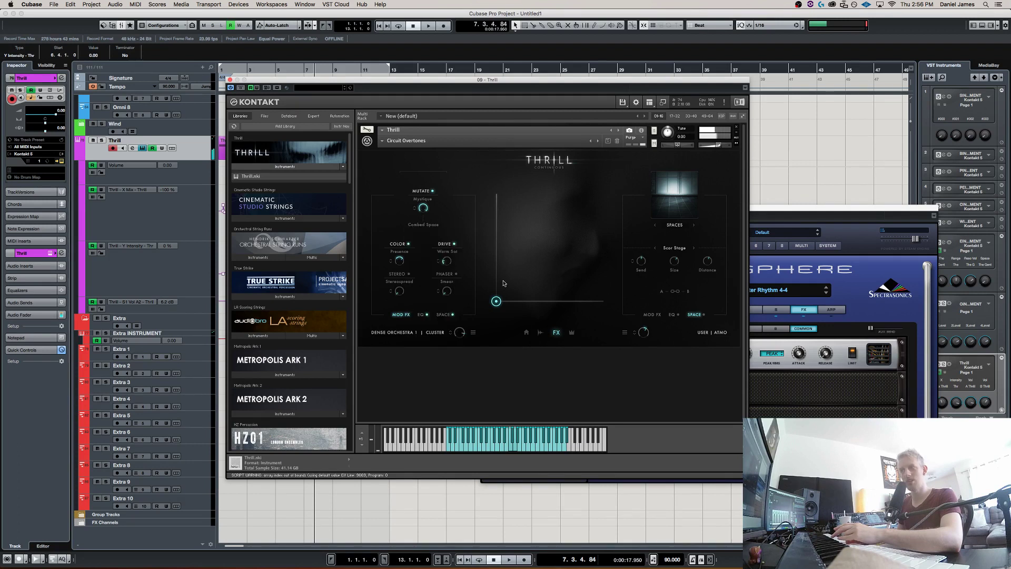
Audition the cluster by moving along the XY pad's mix axis, finishing at -100% mix and about half intensity on the FX page.
click(540, 334)
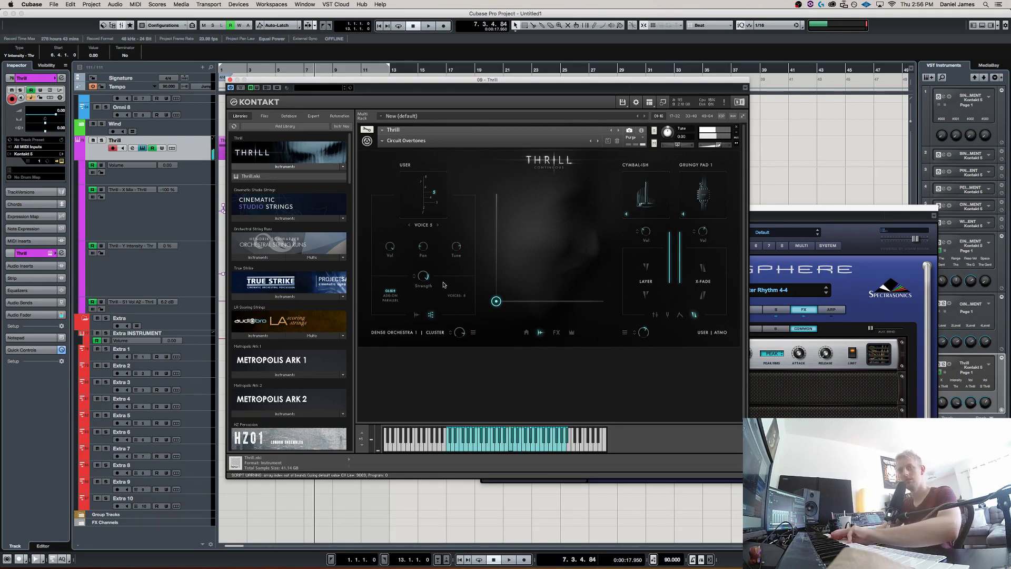
mouse_move(496, 305)
mouse_down()
mouse_move(520, 307)
mouse_move(498, 314)
mouse_up()
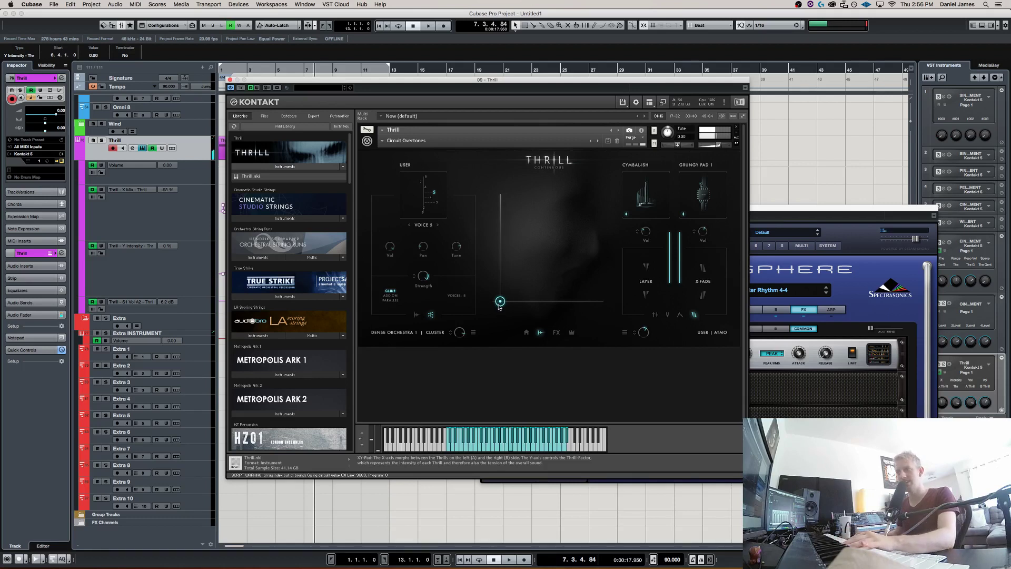
click(557, 332)
drag(500, 302, 521, 320)
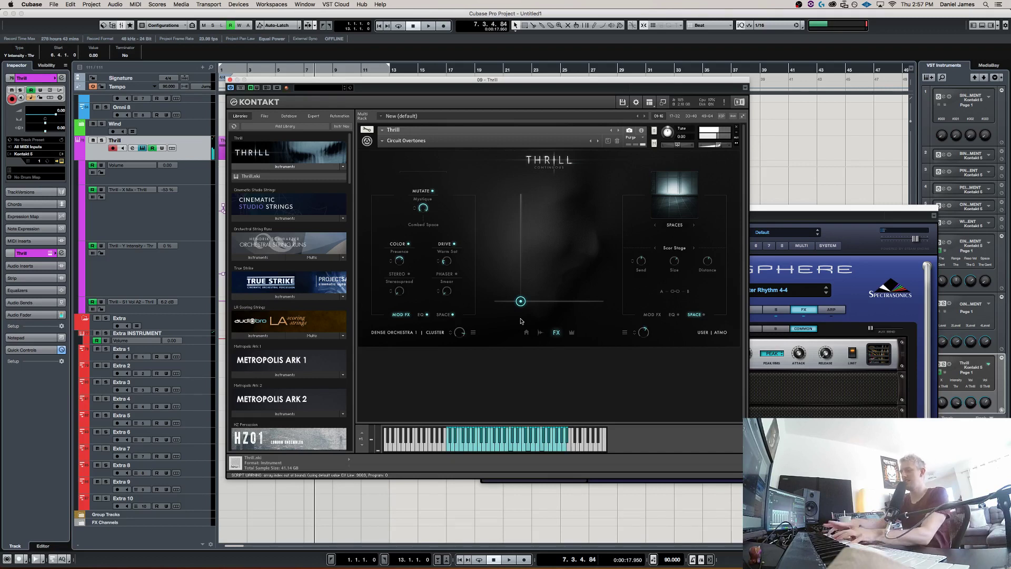
drag(521, 320, 489, 253)
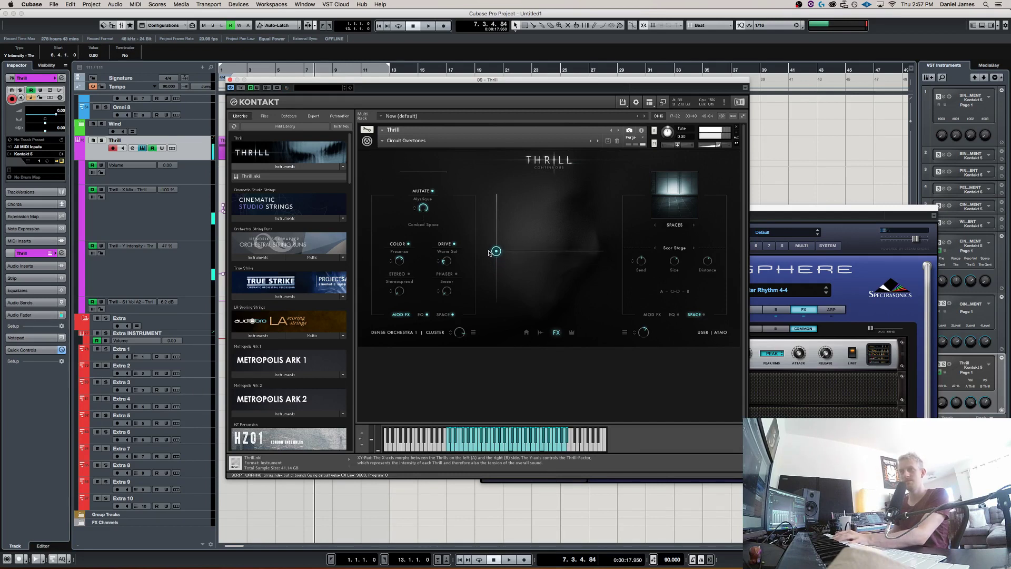
Choose another Mutate impulse and sweep the XY pad intensity, ending at high intensity with the mix about a third across.
click(437, 226)
click(445, 289)
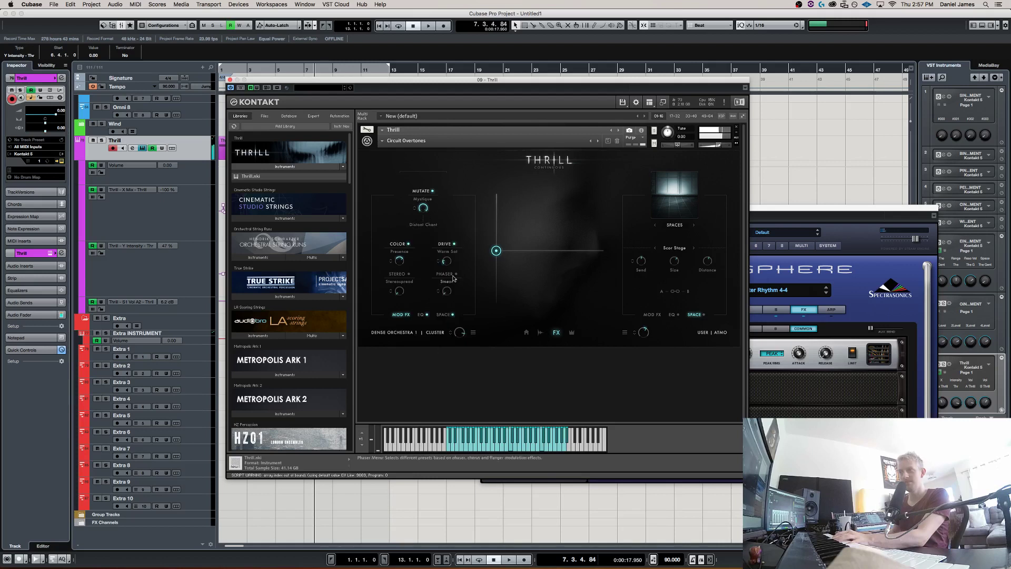
drag(494, 252, 471, 307)
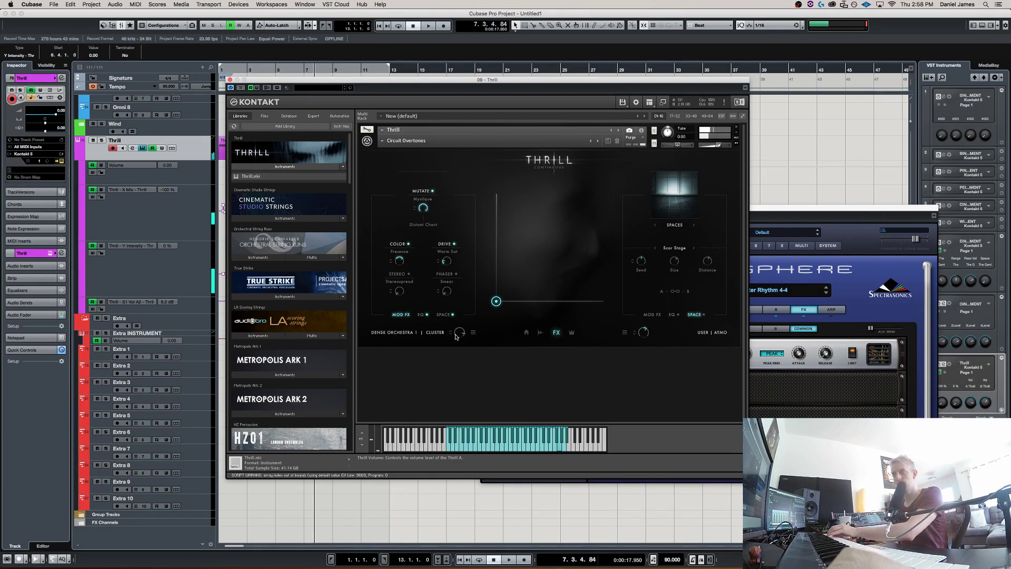
drag(496, 300, 393, 235)
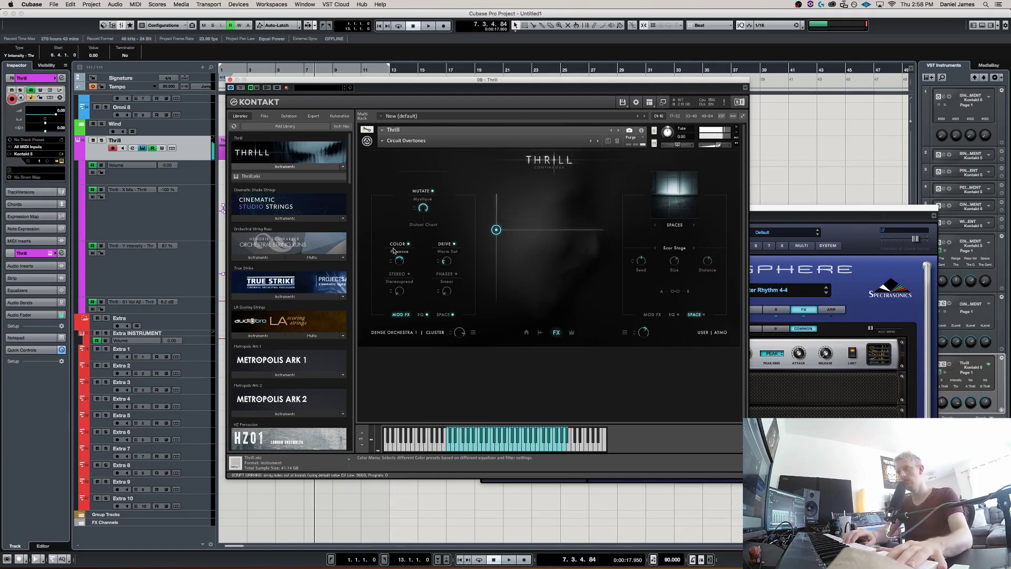
drag(509, 246, 469, 315)
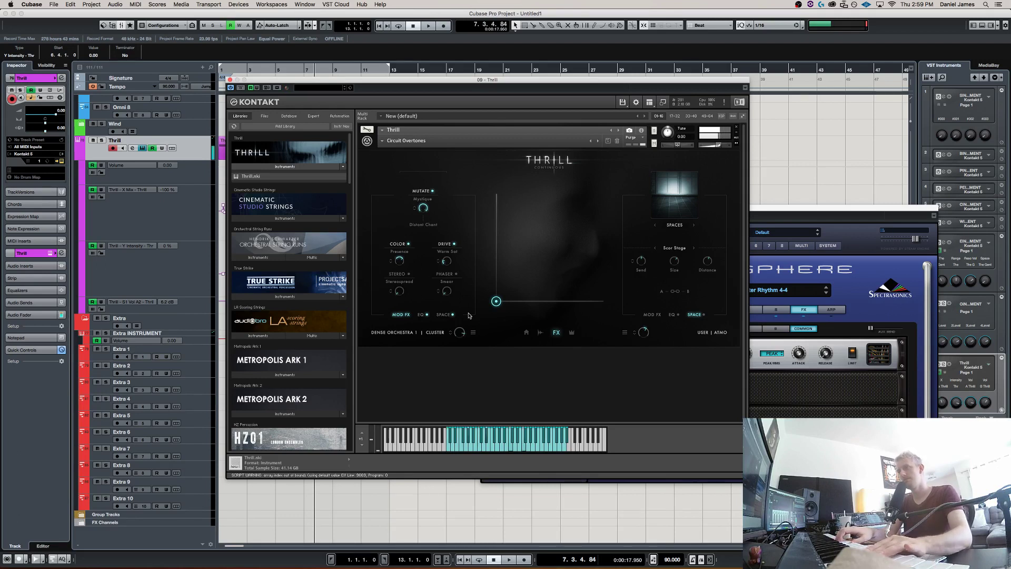
drag(541, 206, 533, 205)
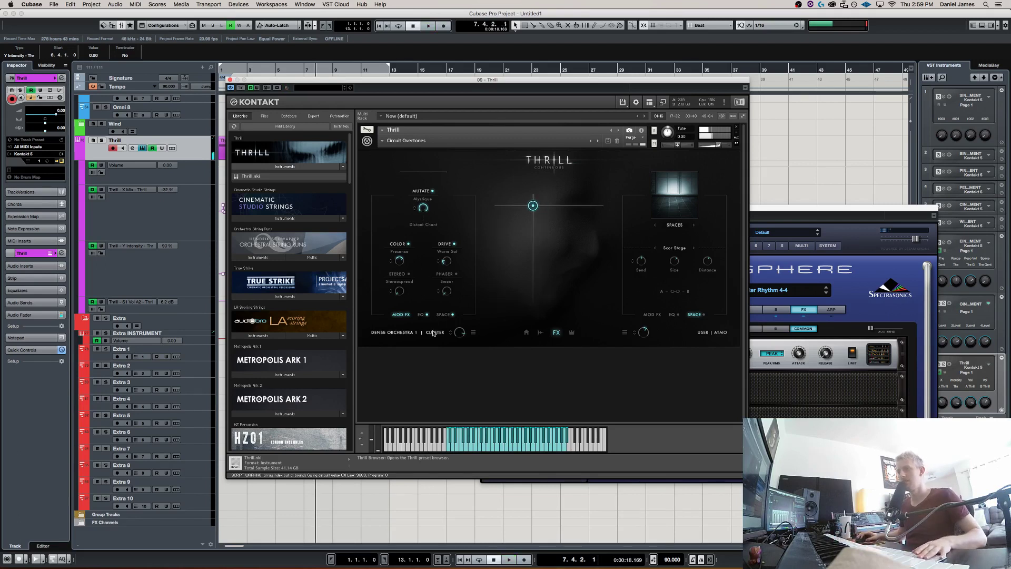
Select the Omni 1 track, limit the Thrills browser's category filter to Brass and load the Brass Climax cluster preset.
click(198, 148)
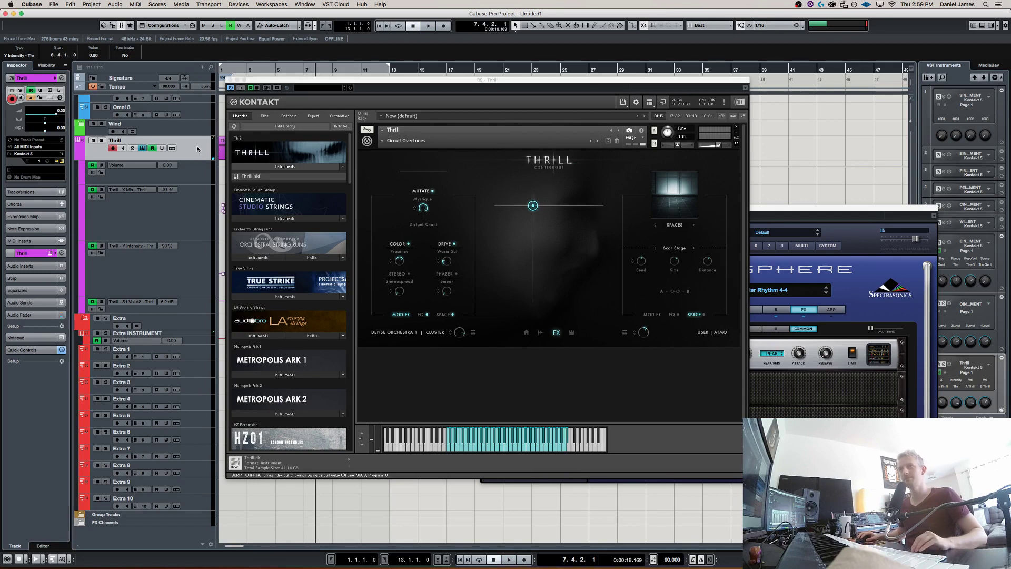
scroll(192, 210, up, 10)
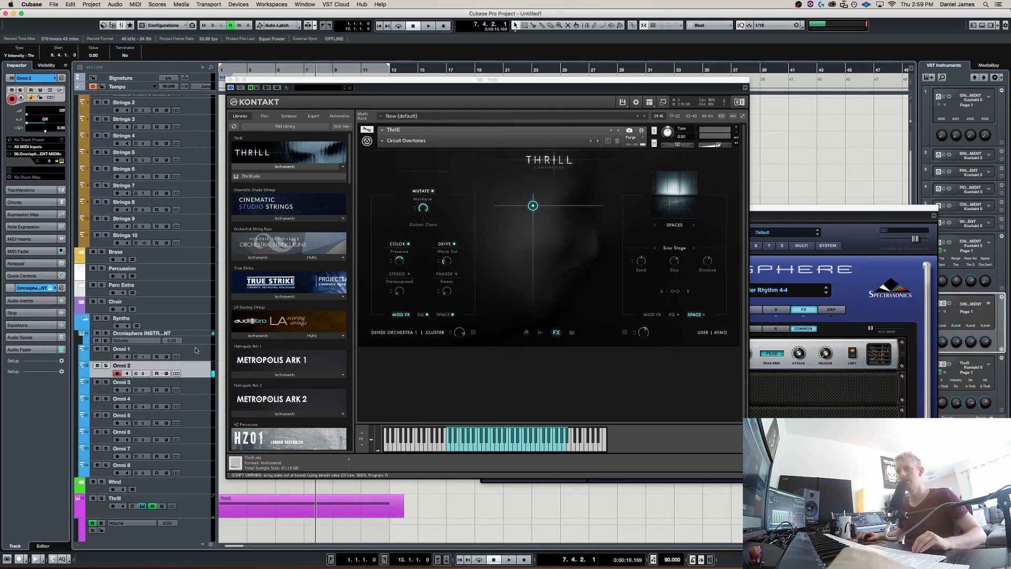
click(196, 351)
click(415, 337)
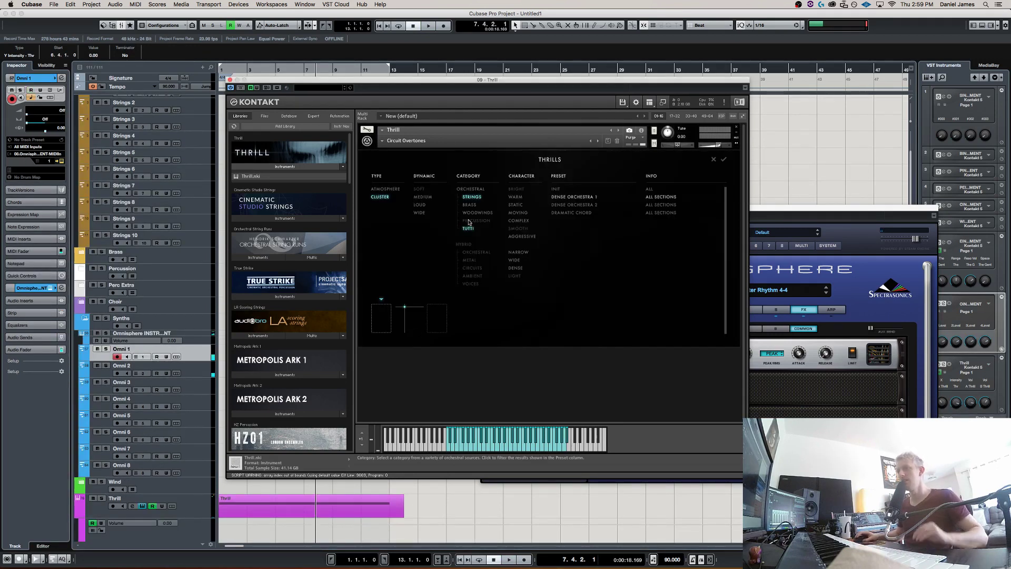
click(477, 205)
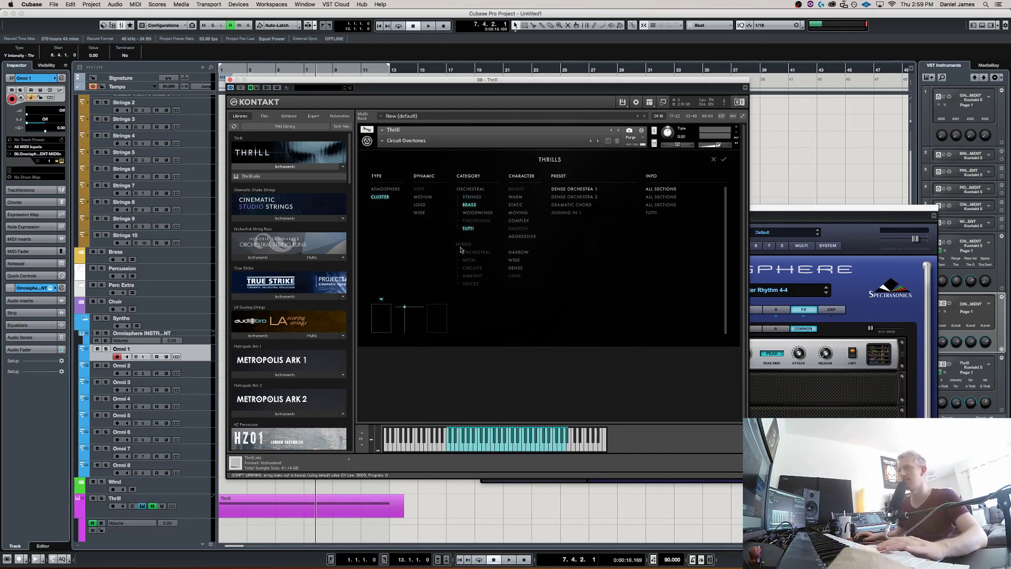
click(467, 228)
click(575, 191)
click(724, 159)
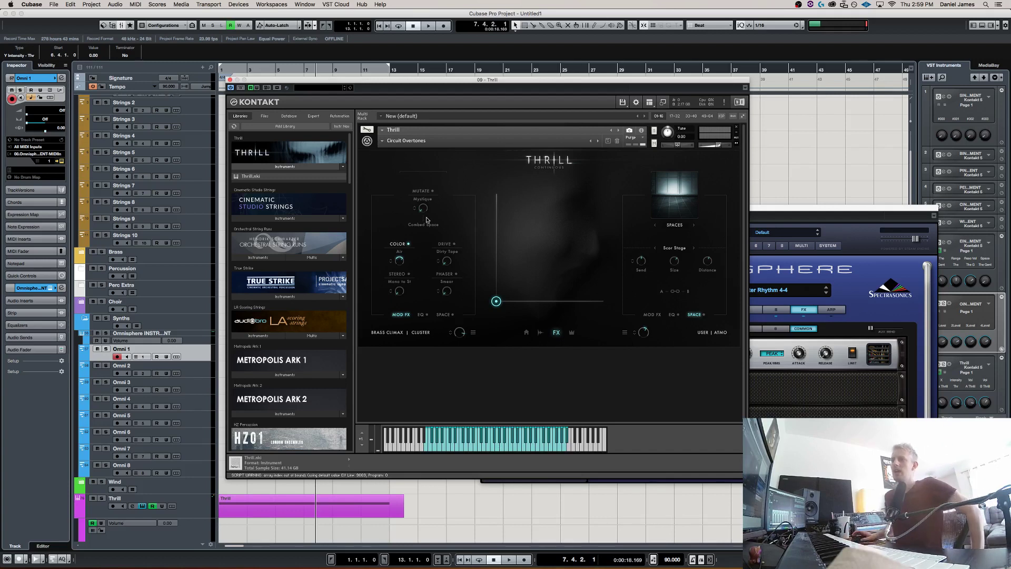
Review Brass Climax's cluster and FX settings, then fold away the Thrill track's automation lanes.
click(539, 332)
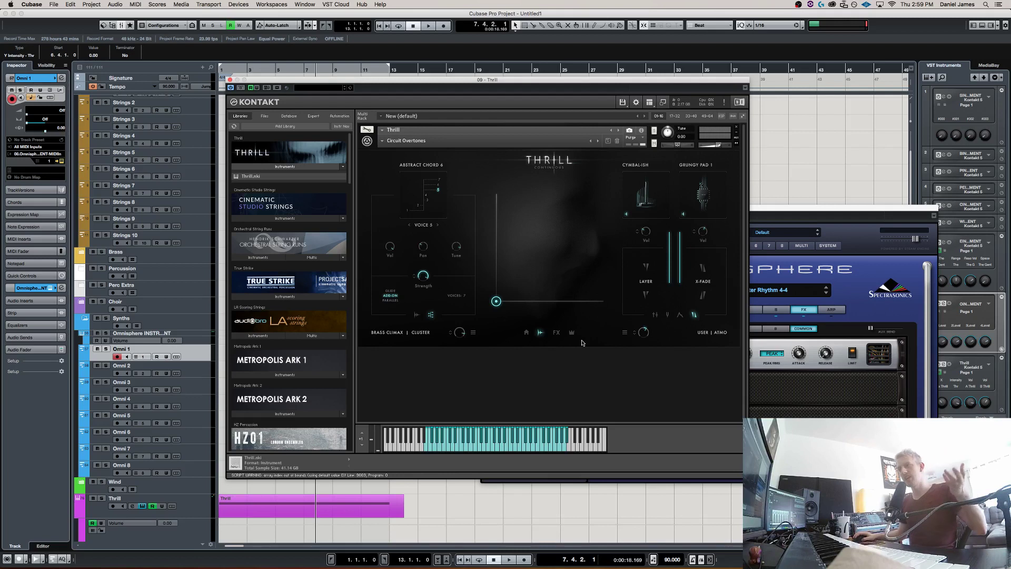
click(556, 332)
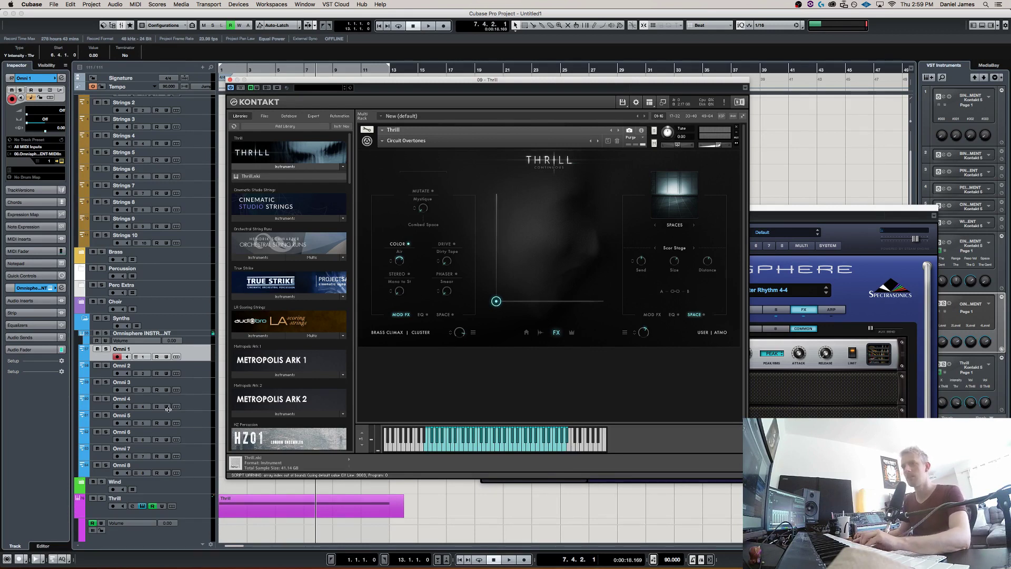
scroll(191, 240, down, 5)
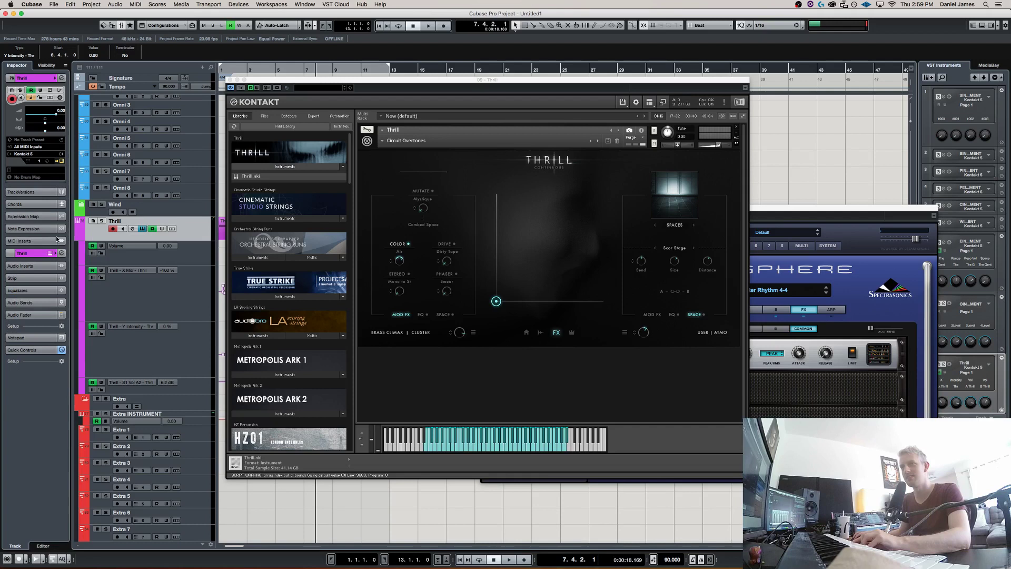
click(78, 238)
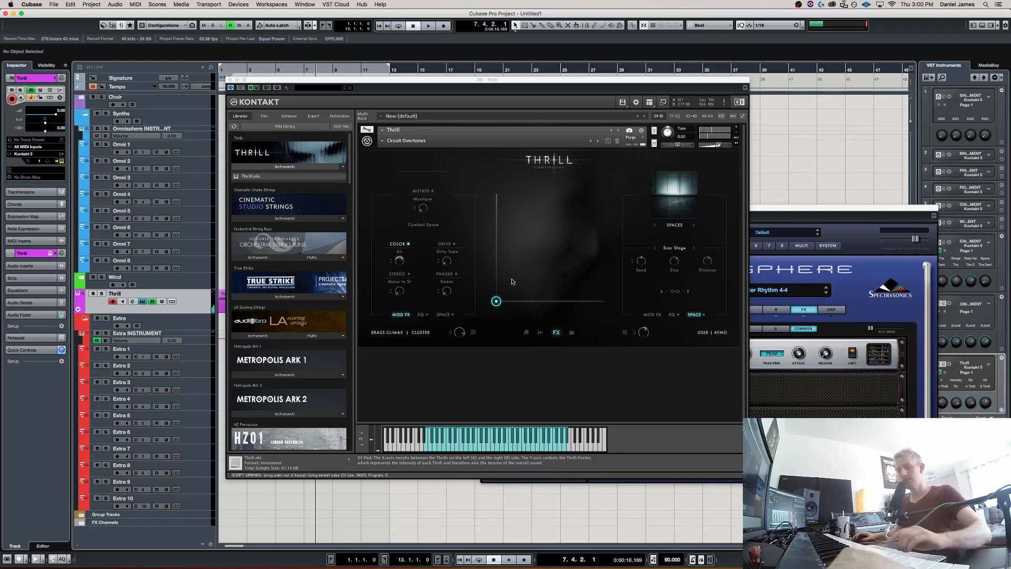
Retune Brass Climax's cluster voices, including 1, 5, 6 and 7, while sweeping the XY pad intensity, and end at 0%.
drag(496, 301, 459, 216)
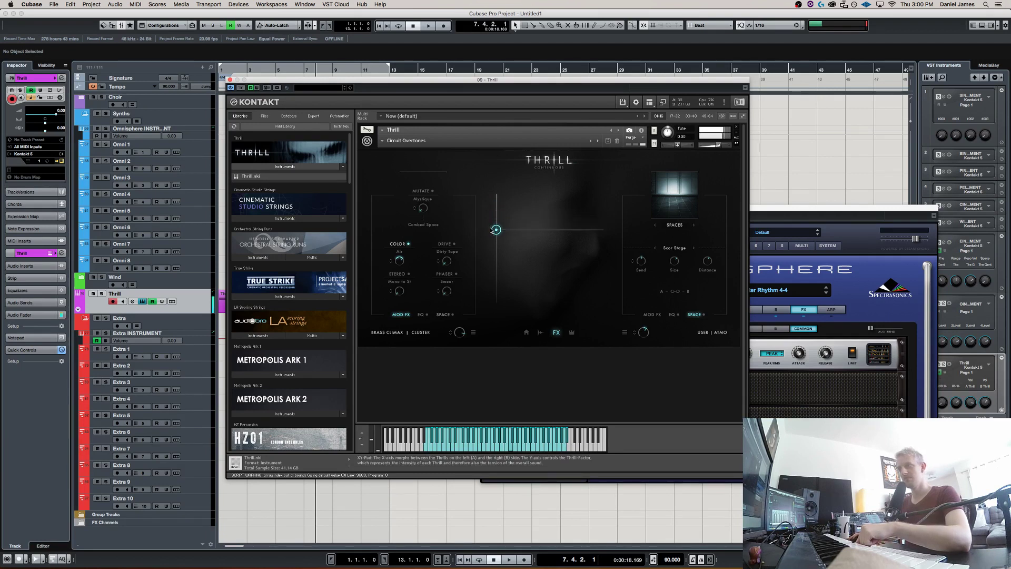
click(540, 332)
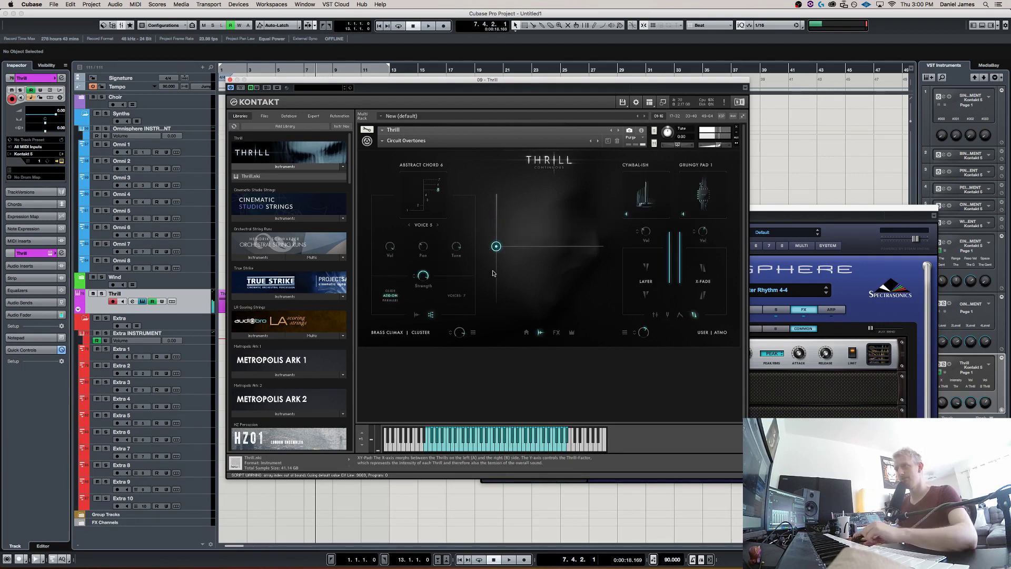
drag(438, 190, 412, 193)
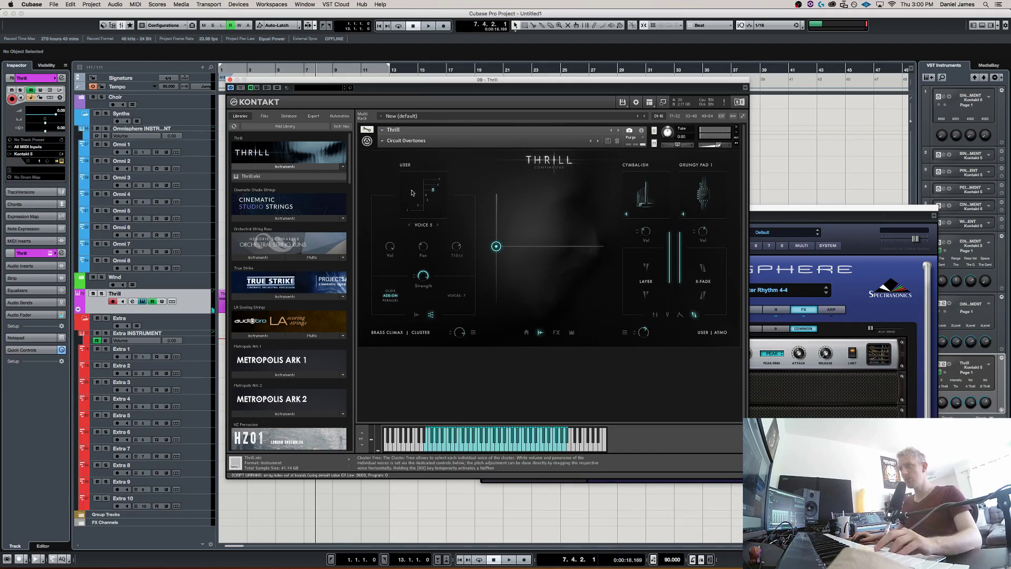
click(437, 185)
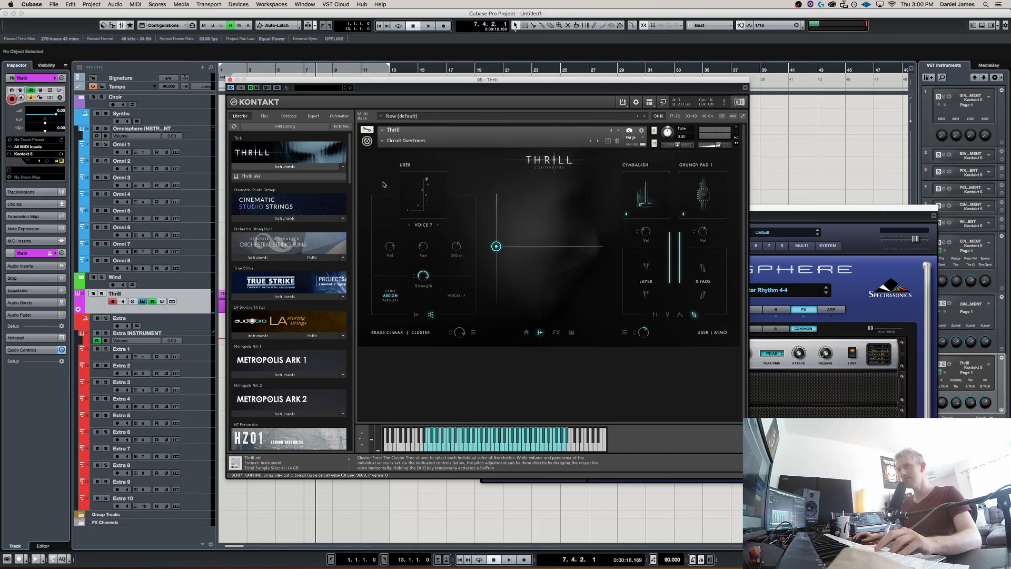
drag(421, 207, 423, 207)
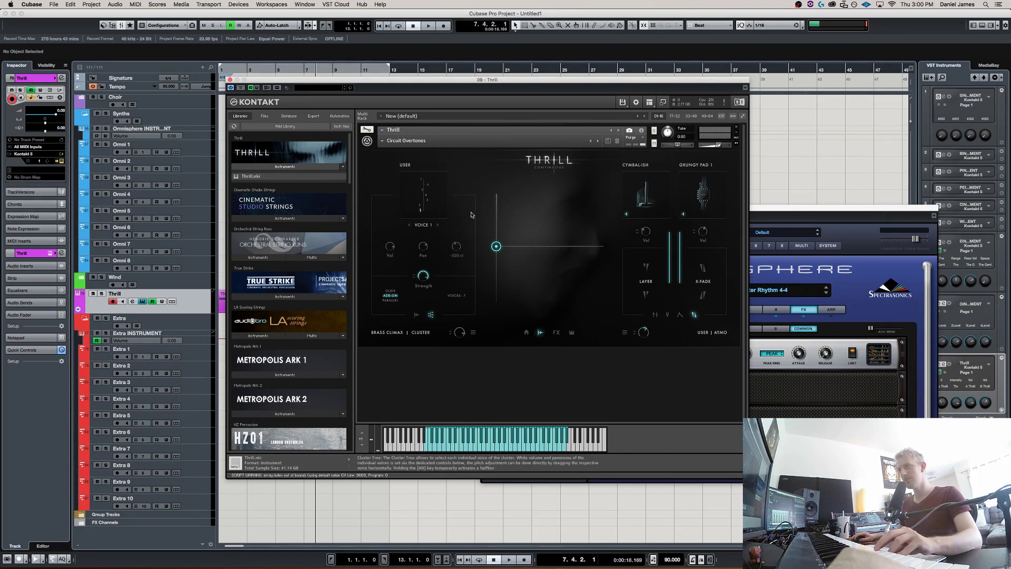
drag(487, 221, 463, 196)
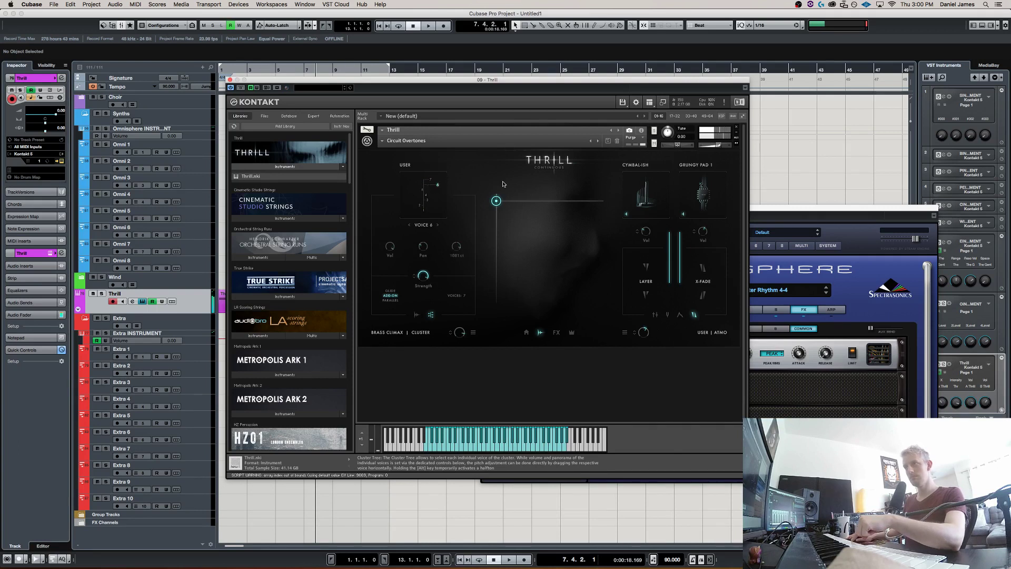
drag(489, 186, 463, 187)
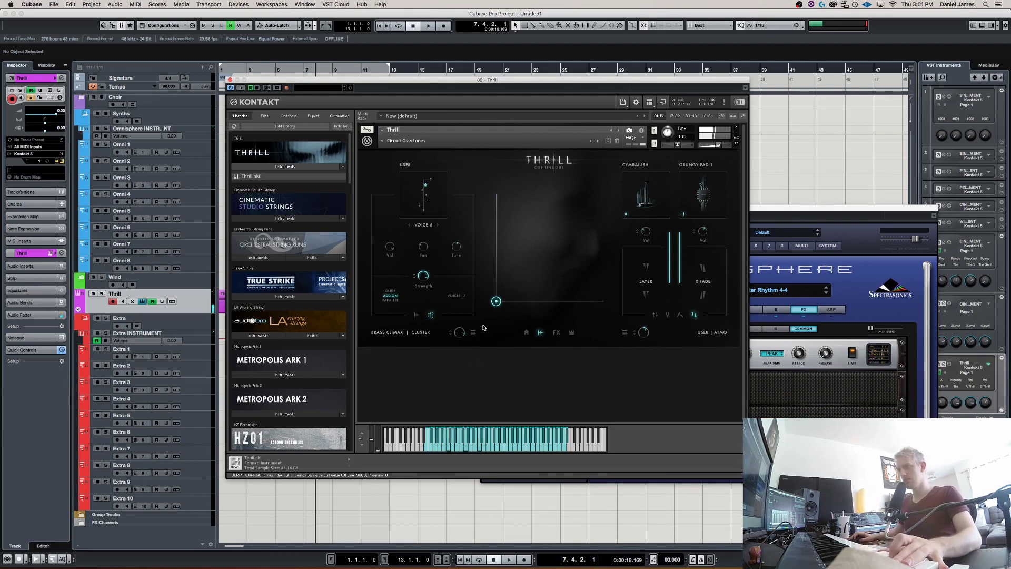
Switch the Brass Climax cluster to Parallel mode and raise the XY pad intensity to about a quarter.
click(390, 299)
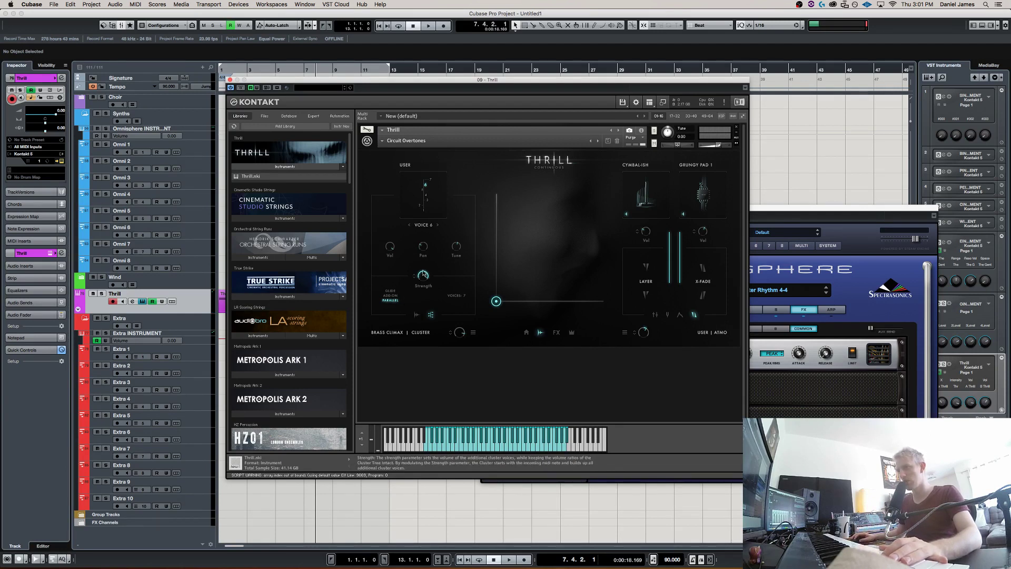
drag(501, 304, 490, 277)
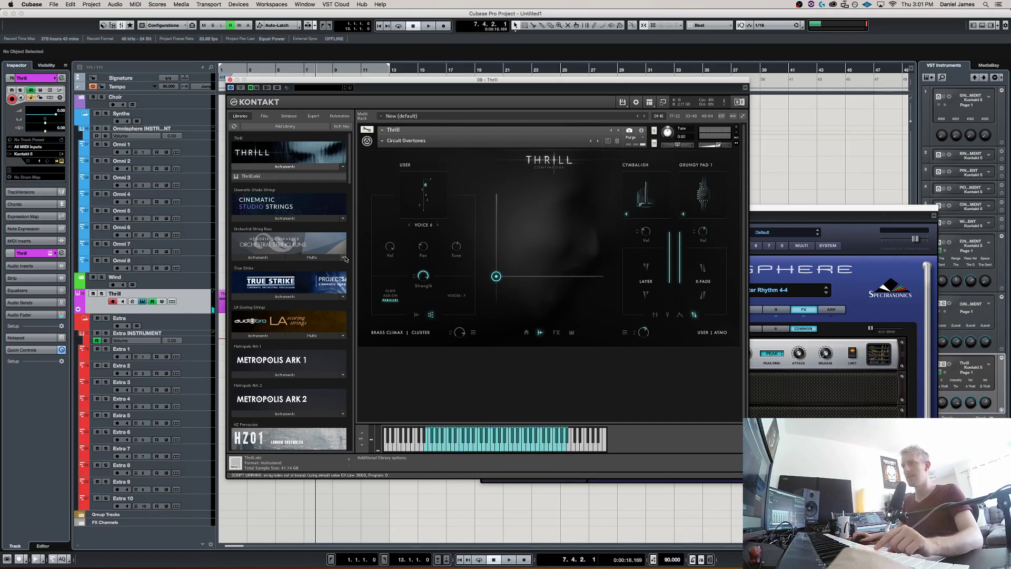
Switch the Brass Climax cluster to Glide mode and sweep the XY pad intensity between minimum and maximum.
drag(502, 276, 445, 208)
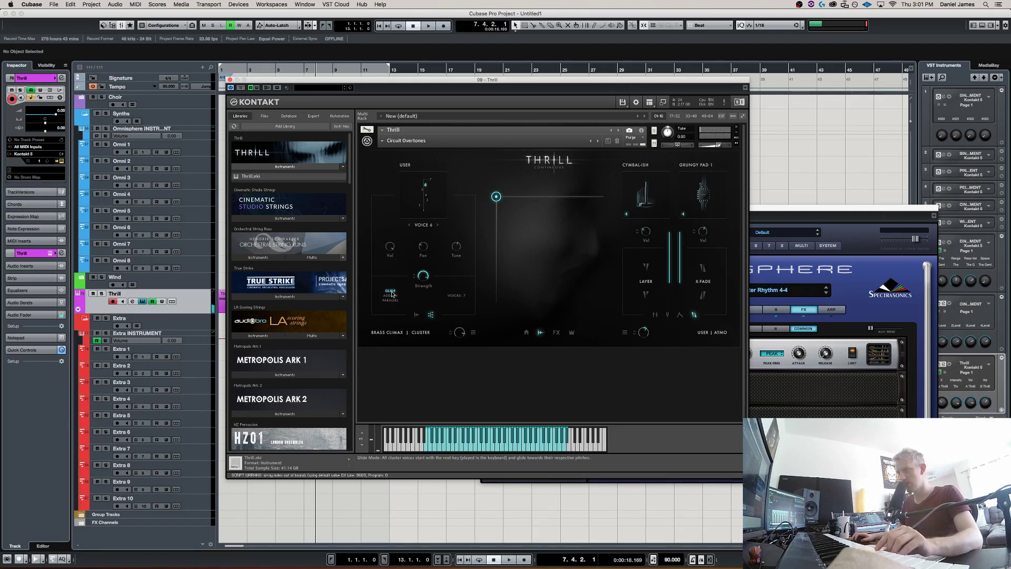
drag(483, 206, 481, 328)
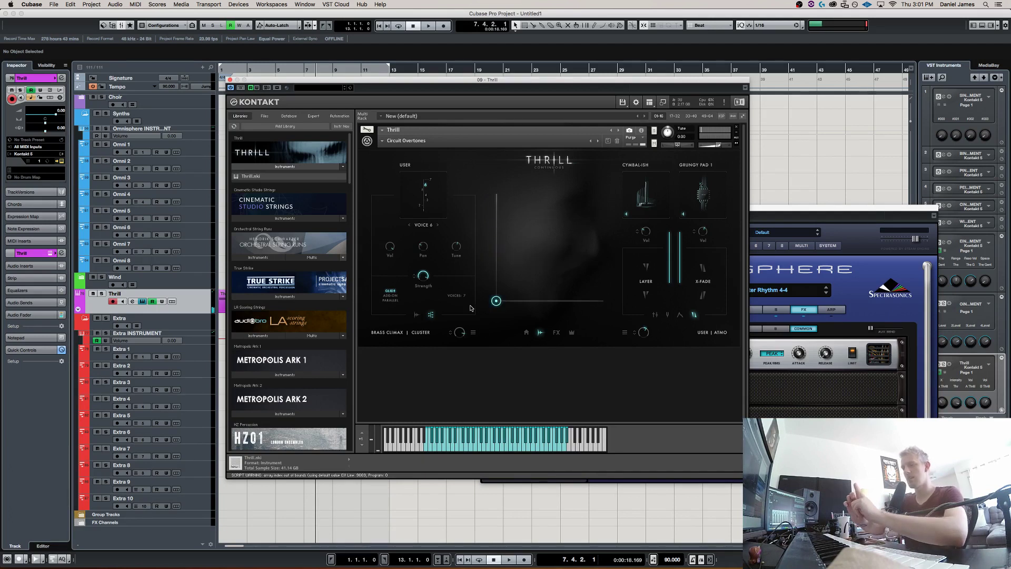
drag(498, 304, 475, 193)
Switch the Brass Climax cluster to Add-on mode and sweep the XY pad intensity from zero up to full.
click(390, 296)
click(496, 301)
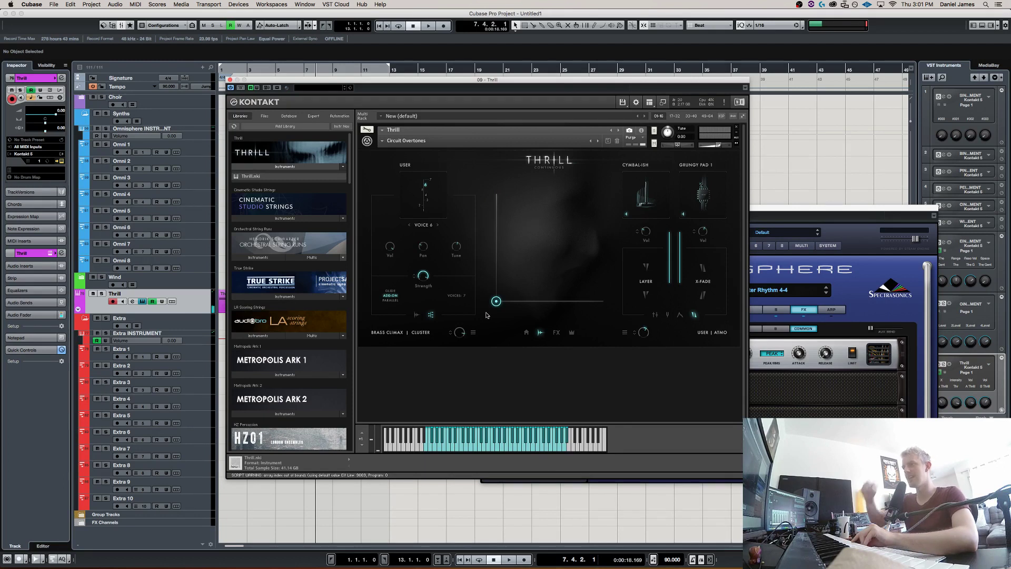
drag(493, 307, 467, 190)
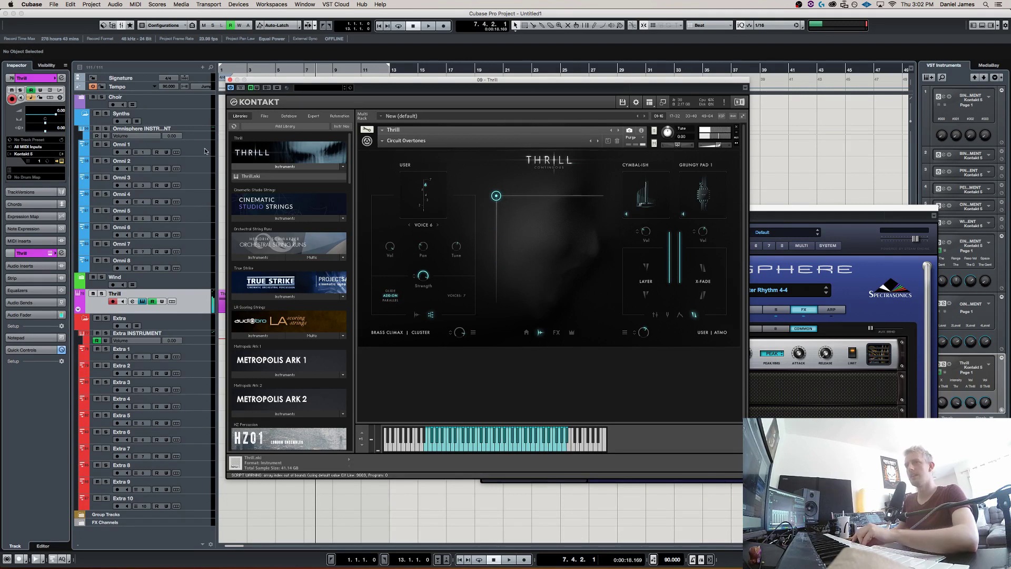
Select the Omni 1 track briefly, return to the Thrill track and bring the XY pad intensity down to zero.
click(205, 151)
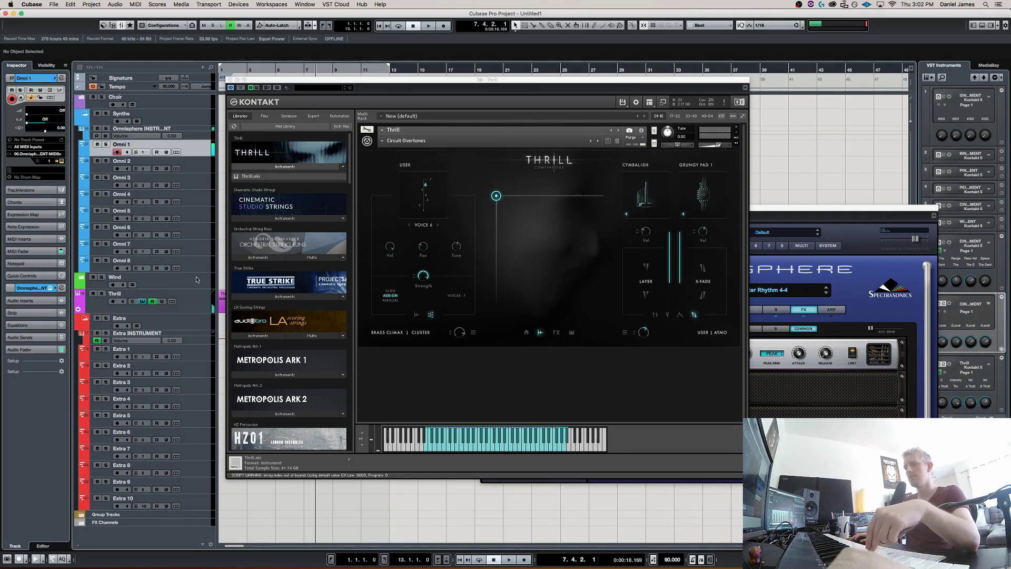
click(196, 298)
click(496, 300)
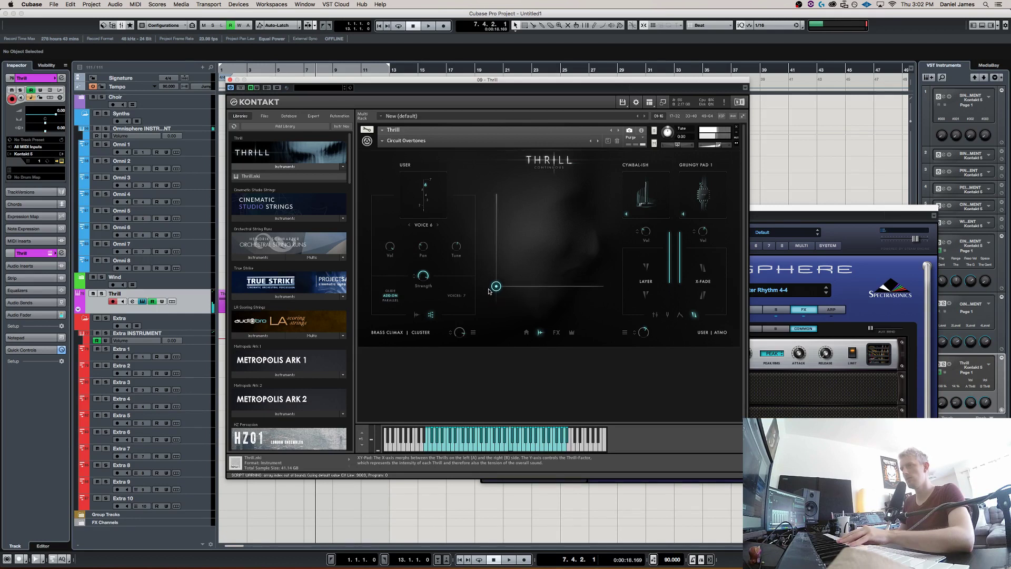
drag(488, 282, 442, 315)
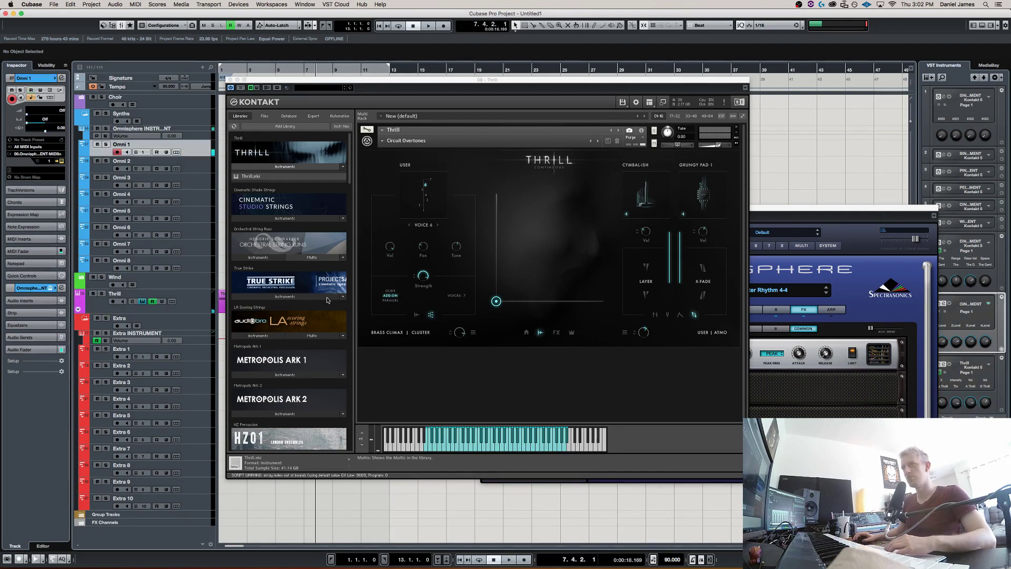
Replace Brass Climax with the Dramatic Chord cluster preset from the Thrills browser and select the Thrill track.
click(392, 333)
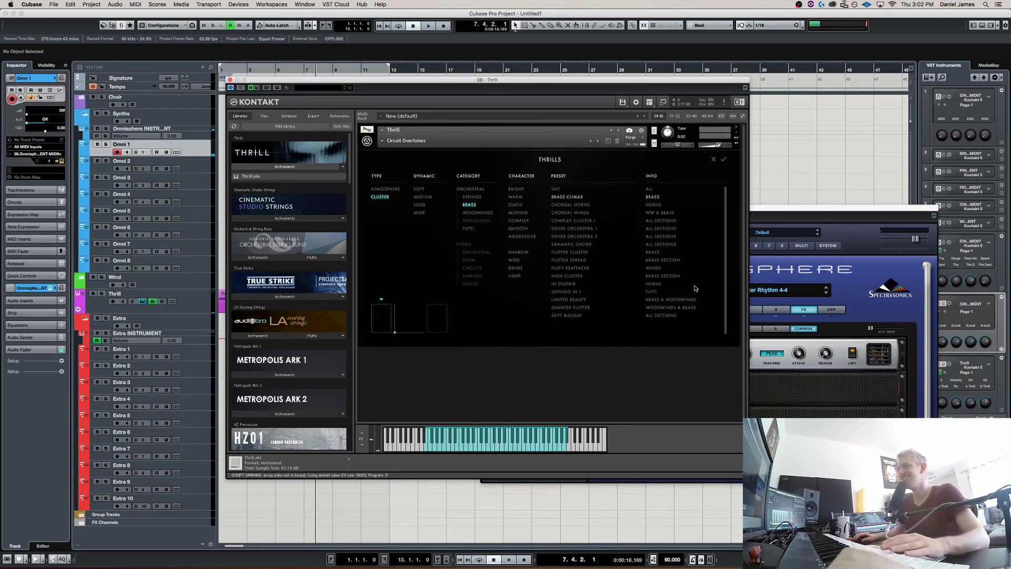
click(576, 246)
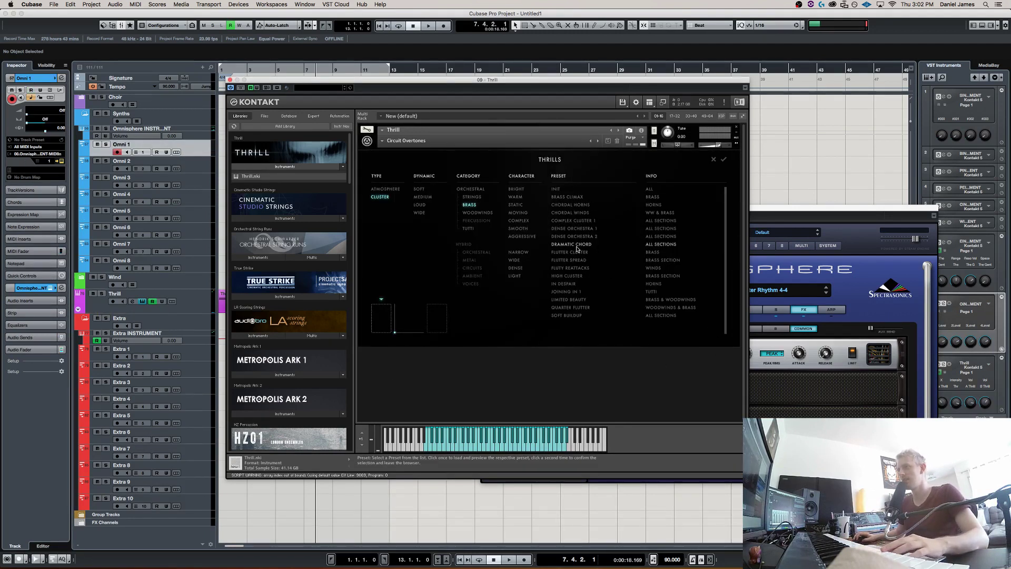
click(180, 312)
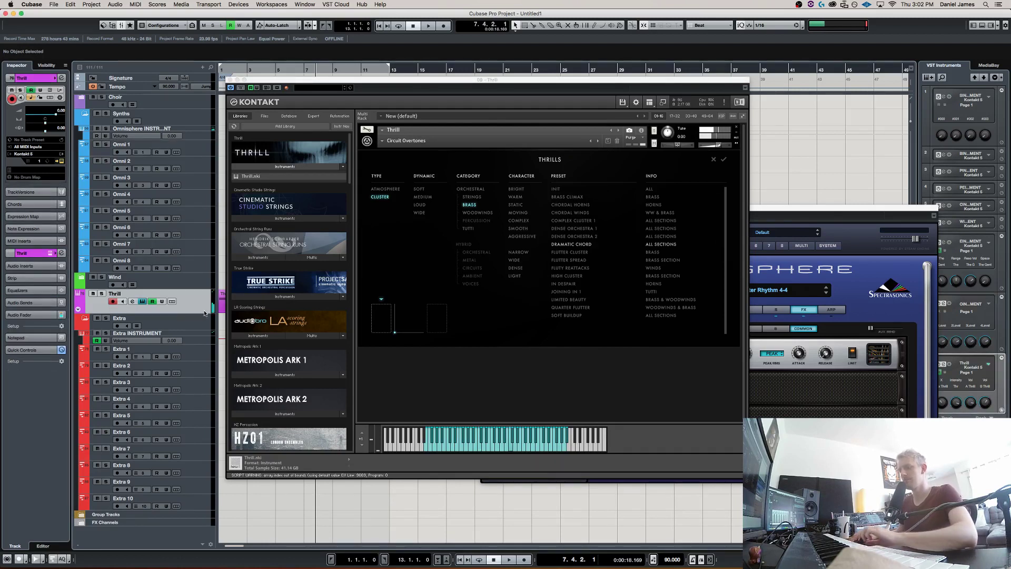
click(488, 278)
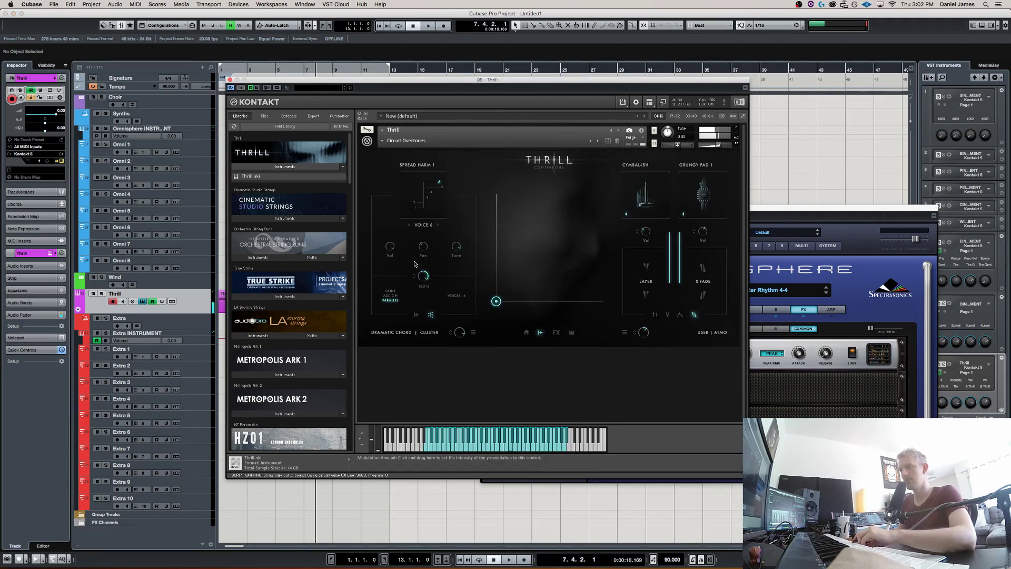
Morph Dramatic Chord to about halfway towards the atmosphere on the XY pad and show the atmosphere's pitch and spread settings.
drag(499, 308, 536, 259)
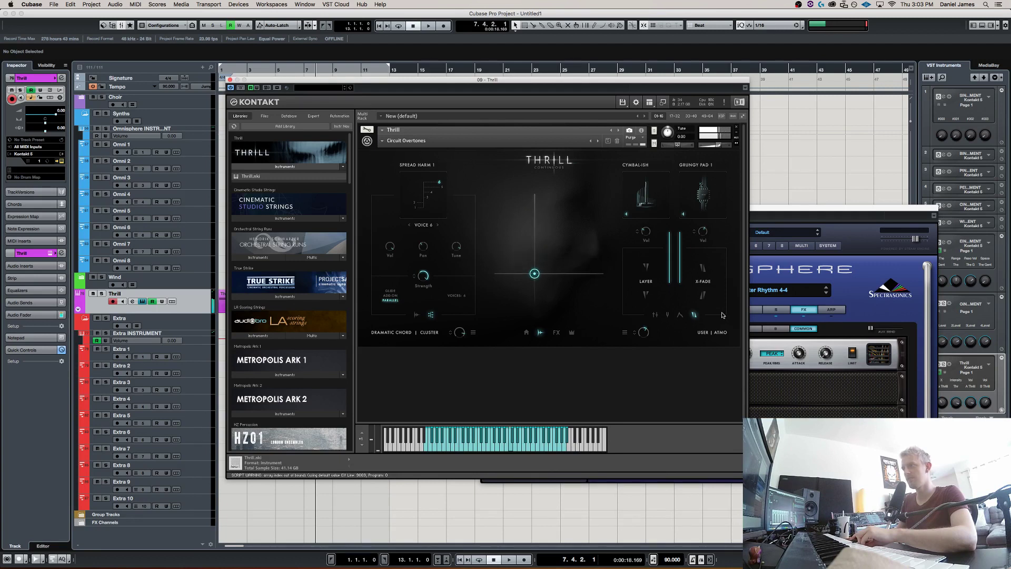
click(655, 314)
click(667, 314)
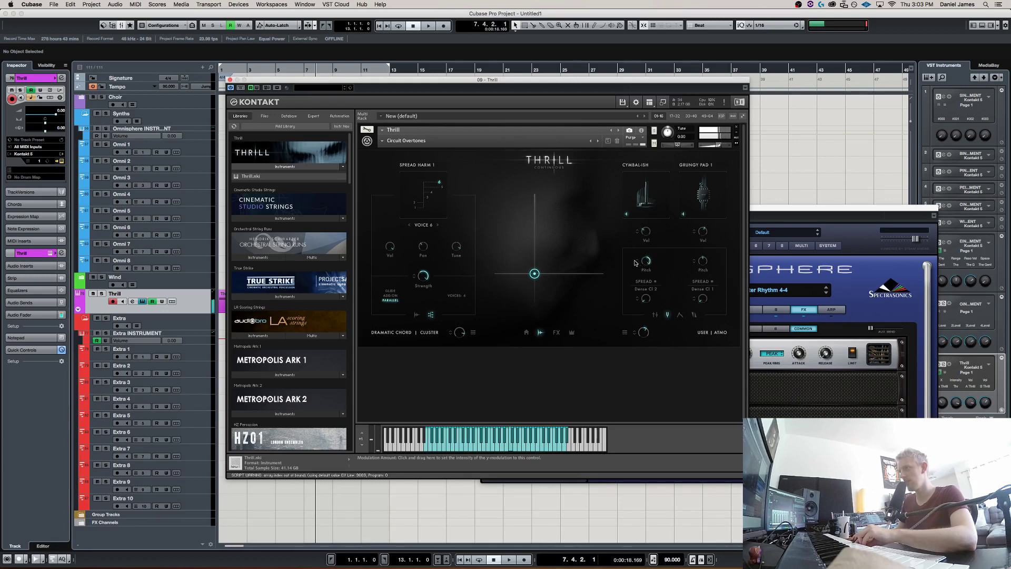
drag(535, 273, 551, 253)
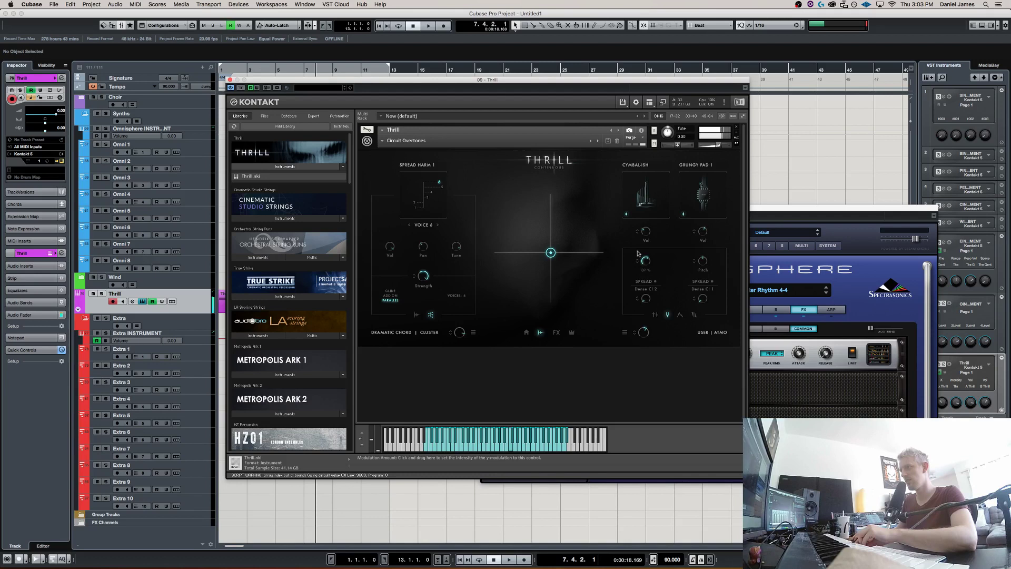
Move the XY pad fully back to the Dramatic Chord cluster and sweep its intensity, ending at about two thirds.
drag(551, 253, 504, 298)
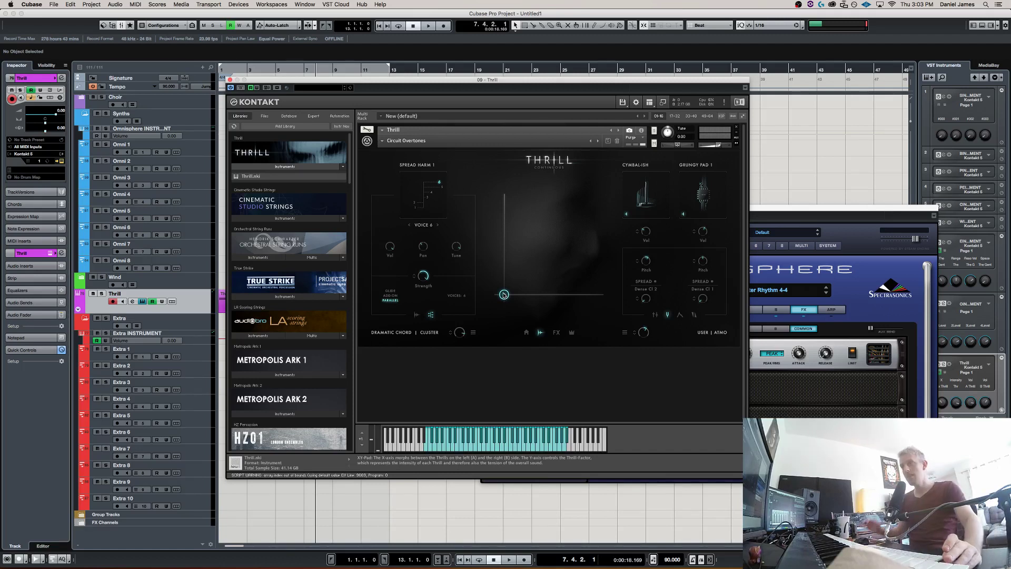
mouse_move(507, 295)
mouse_down()
mouse_move(524, 290)
mouse_move(493, 292)
mouse_up()
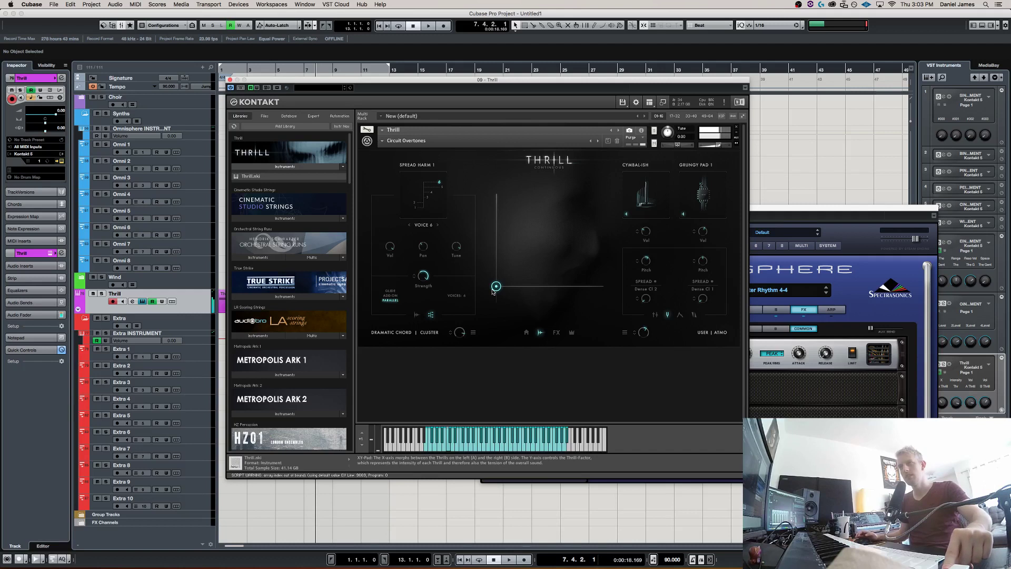
drag(491, 291, 486, 314)
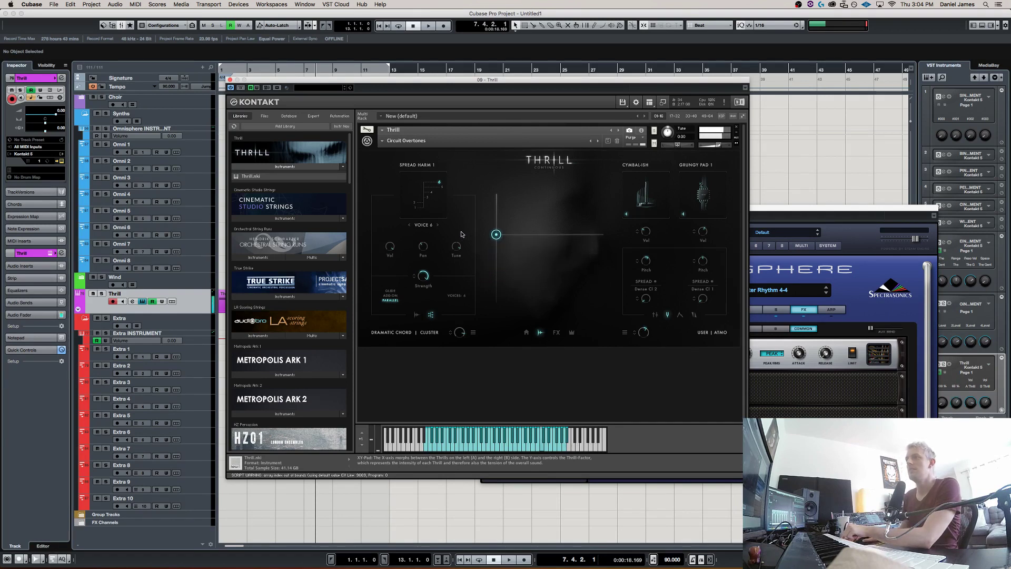
Load the Flutter Spread cluster preset in place of Dramatic Chord and raise the XY pad intensity from zero to about two thirds.
click(404, 333)
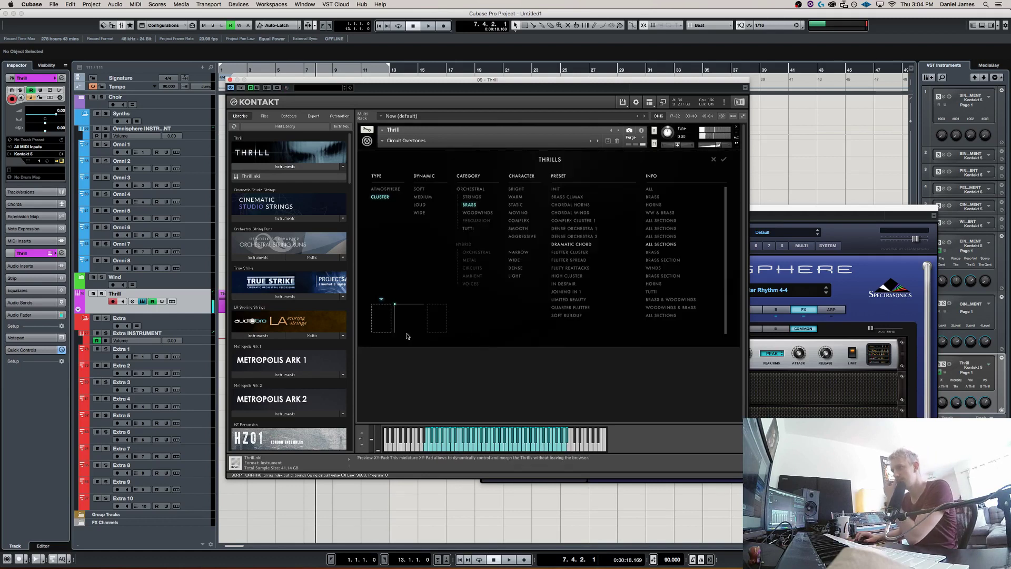
click(564, 262)
click(563, 262)
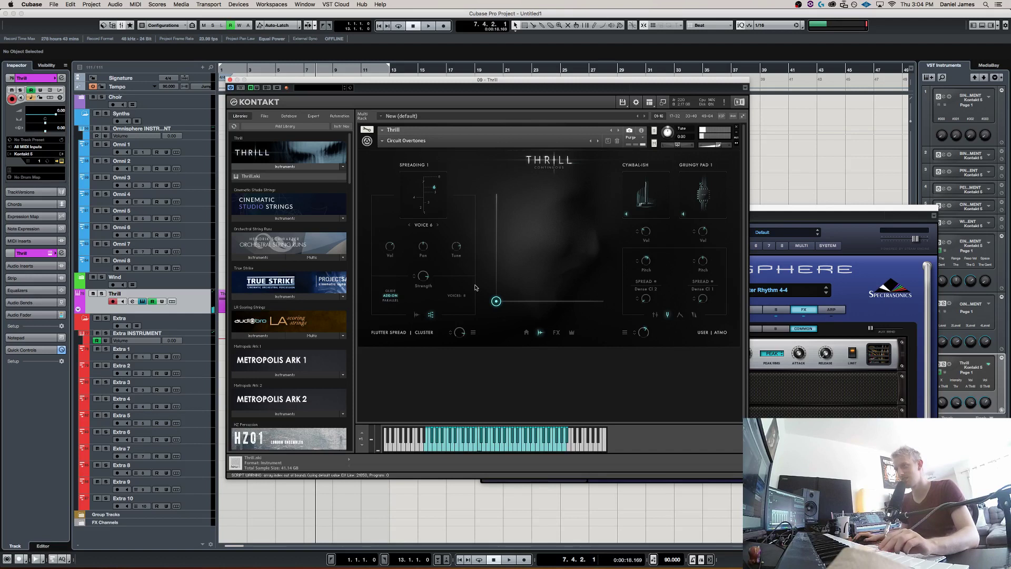
drag(492, 303, 464, 230)
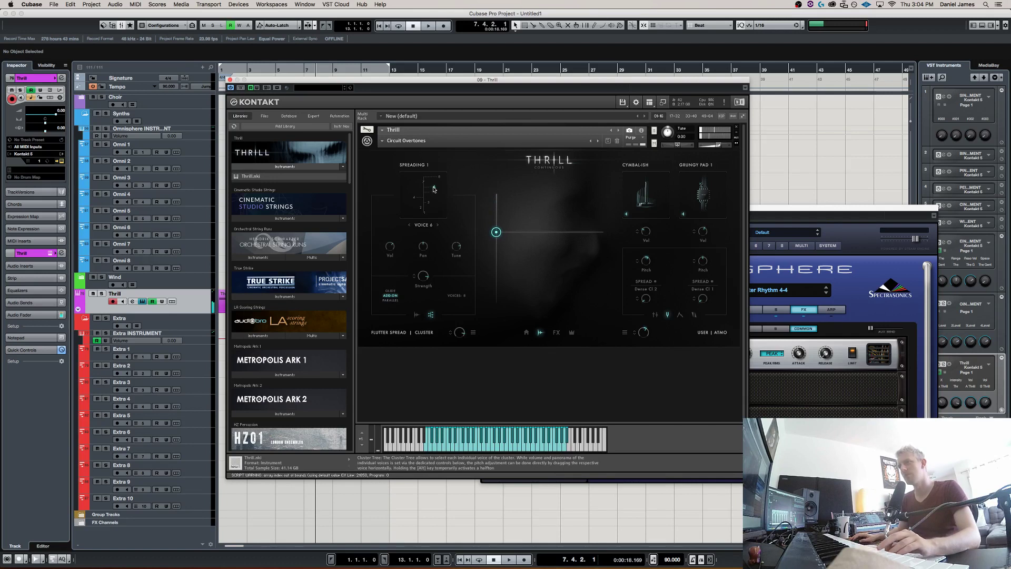
Retune Flutter Spread's cluster voices, including voice 5, and sweep the XY pad from zero to high intensity, partway towards the atmosphere.
drag(435, 189, 419, 195)
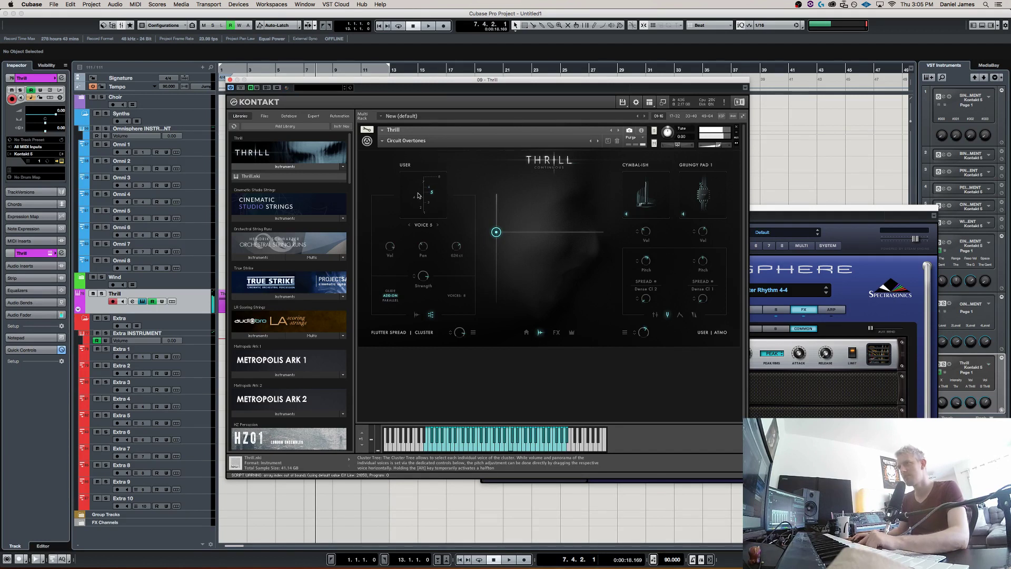
drag(496, 232, 459, 336)
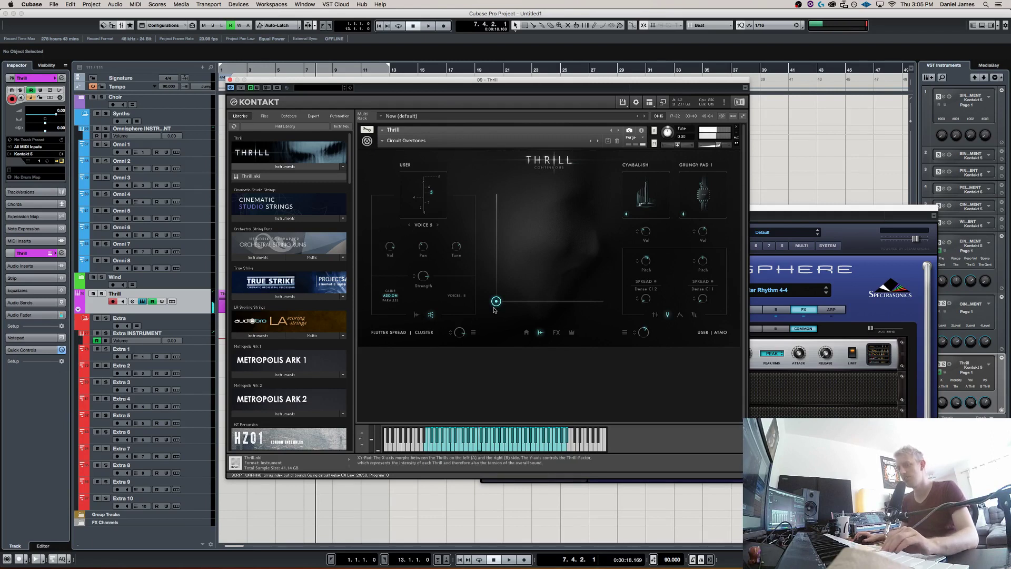
drag(496, 303, 527, 208)
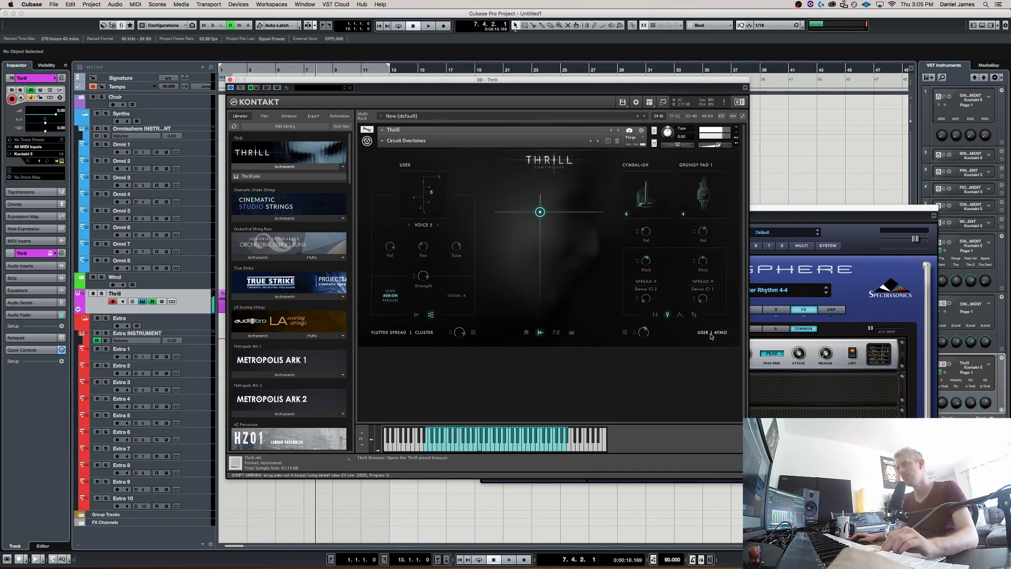
Filter the Thrills browser's atmosphere presets to the Circuits category and load Cluster Scape in place of the user atmosphere.
click(549, 159)
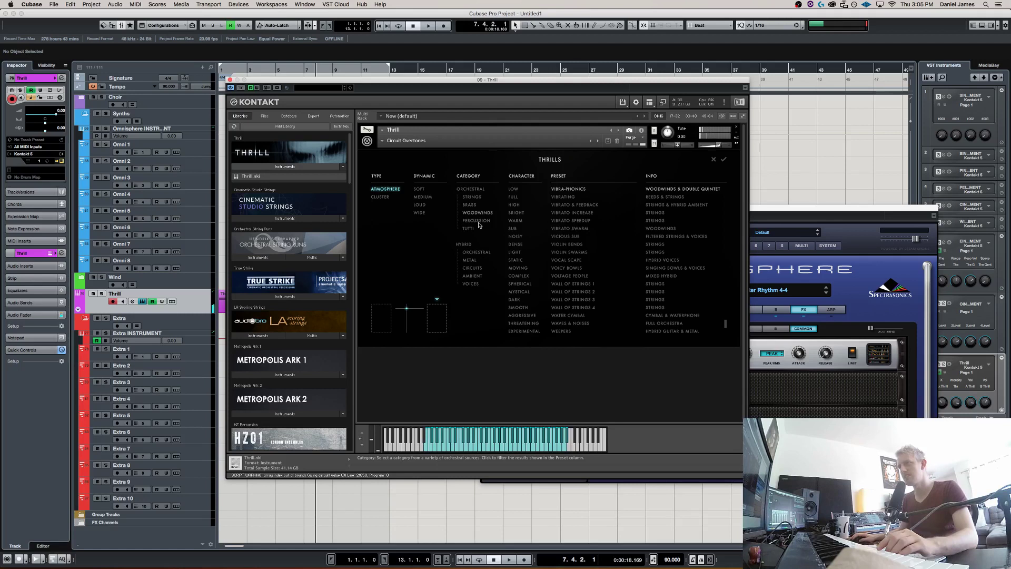
click(473, 268)
click(587, 235)
click(585, 238)
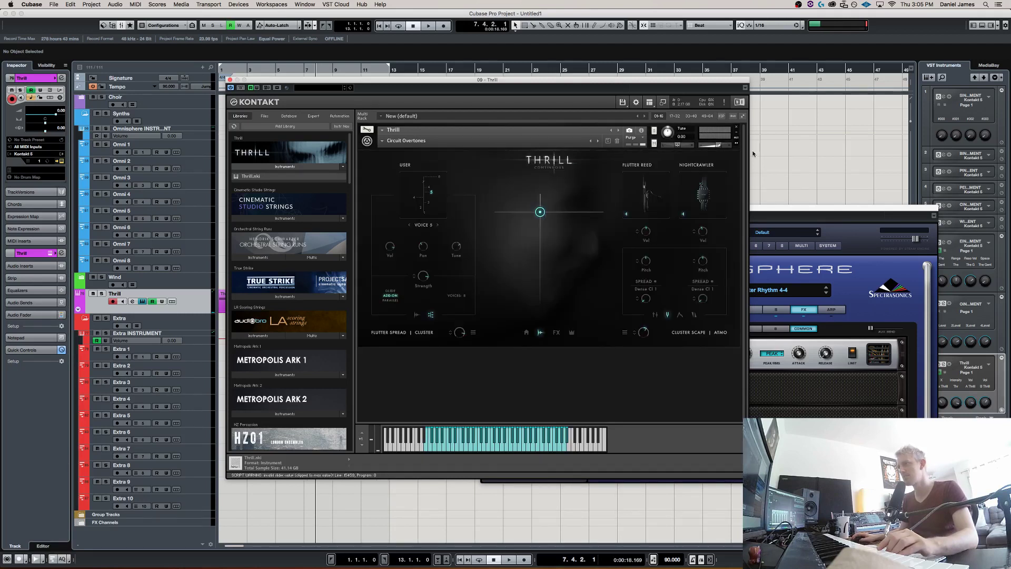
Replace the atmosphere's Nightcrawler source with Driven Stutter 1 and lower the XY pad intensity to zero.
click(666, 206)
click(577, 229)
click(598, 228)
drag(573, 211, 539, 307)
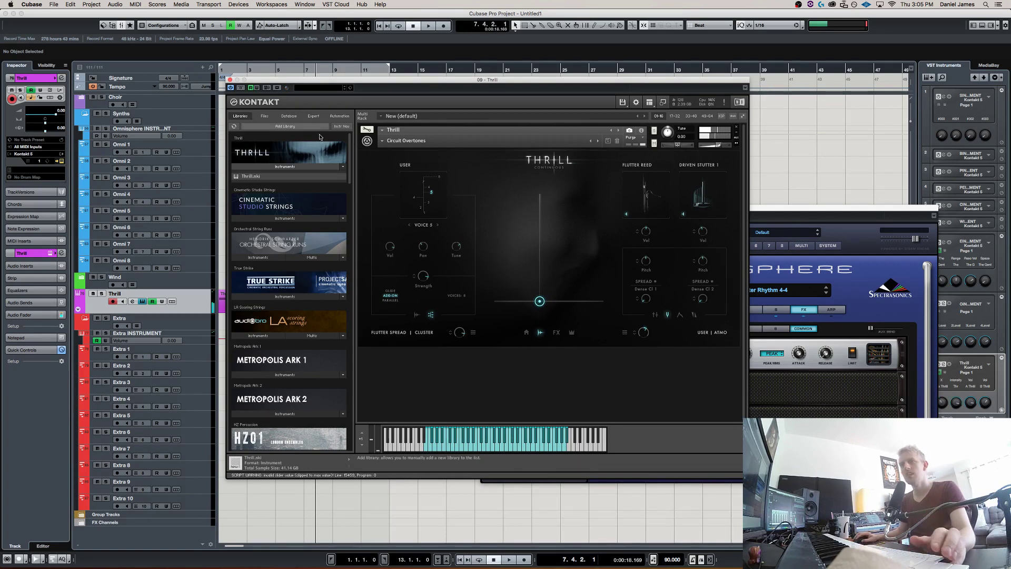
Alternate between the Omni 1 and Thrill tracks, then move the low-intensity XY pad point closer to the Flutter Spread cluster.
click(197, 155)
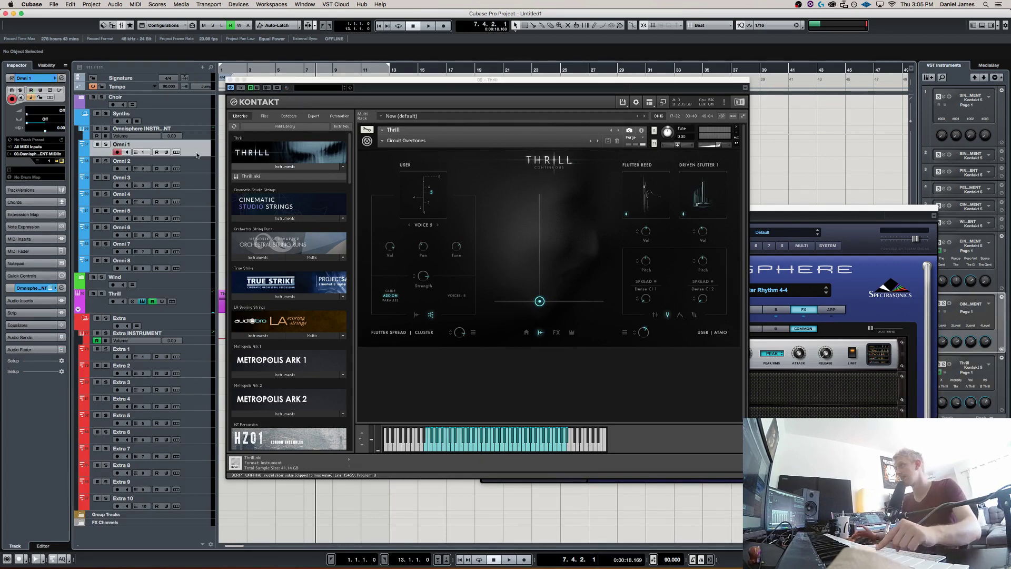
click(197, 305)
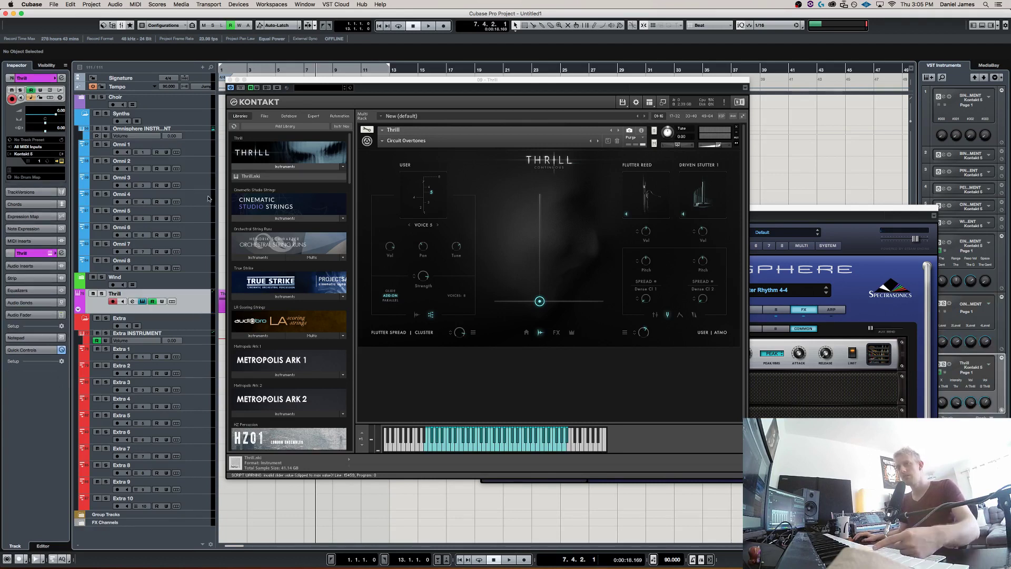
click(190, 149)
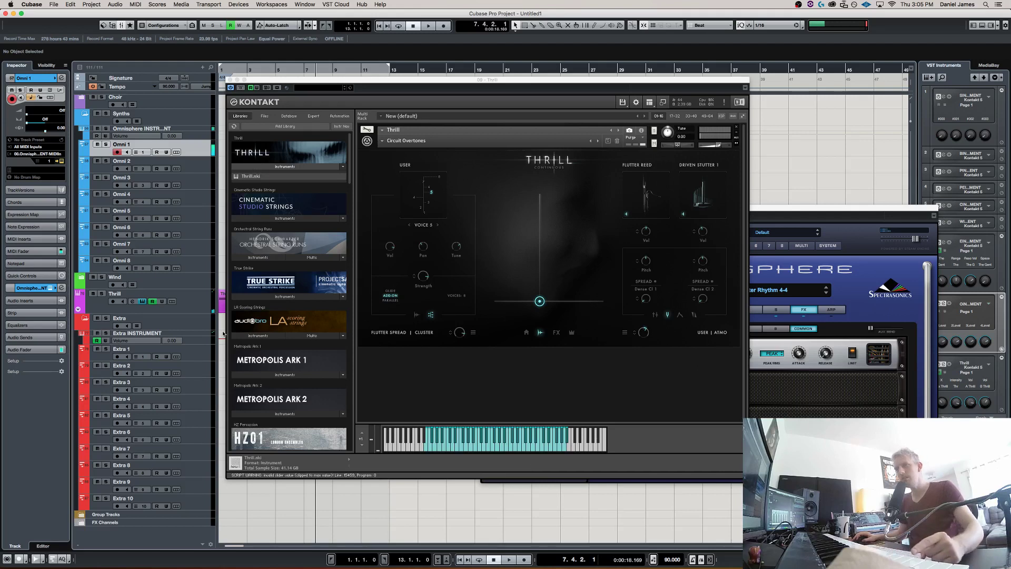
click(195, 310)
drag(539, 301, 512, 303)
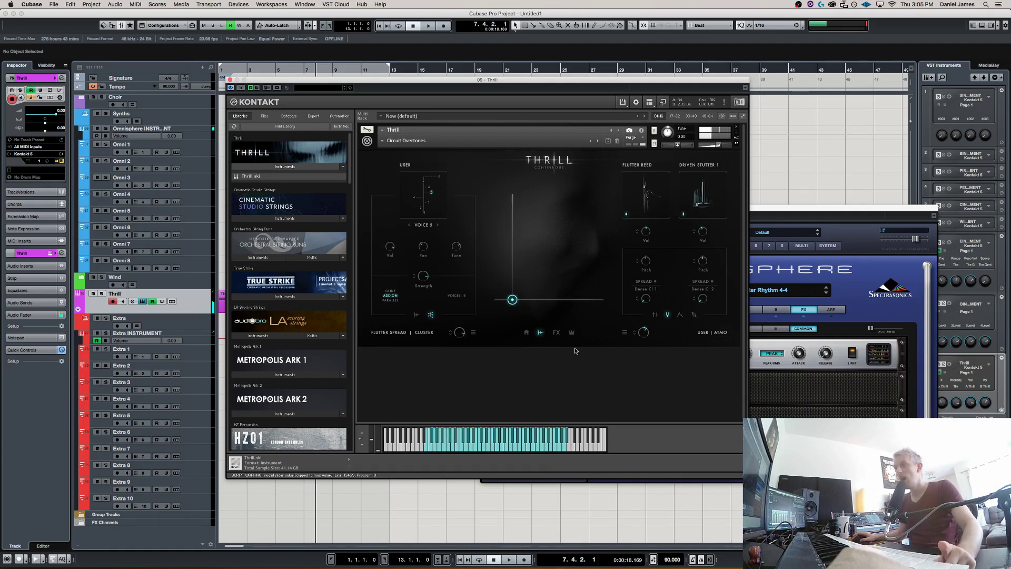
With the Omni 1 track selected, load the Dense Tremolo 1 strings cluster in place of the user atmosphere, then reselect the Thrill track.
click(191, 150)
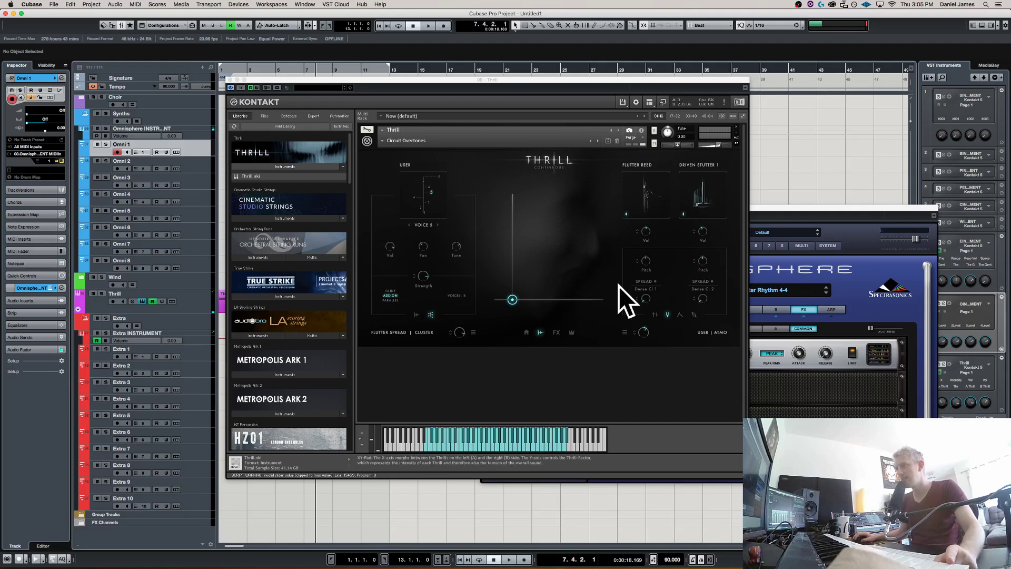
click(396, 332)
click(387, 199)
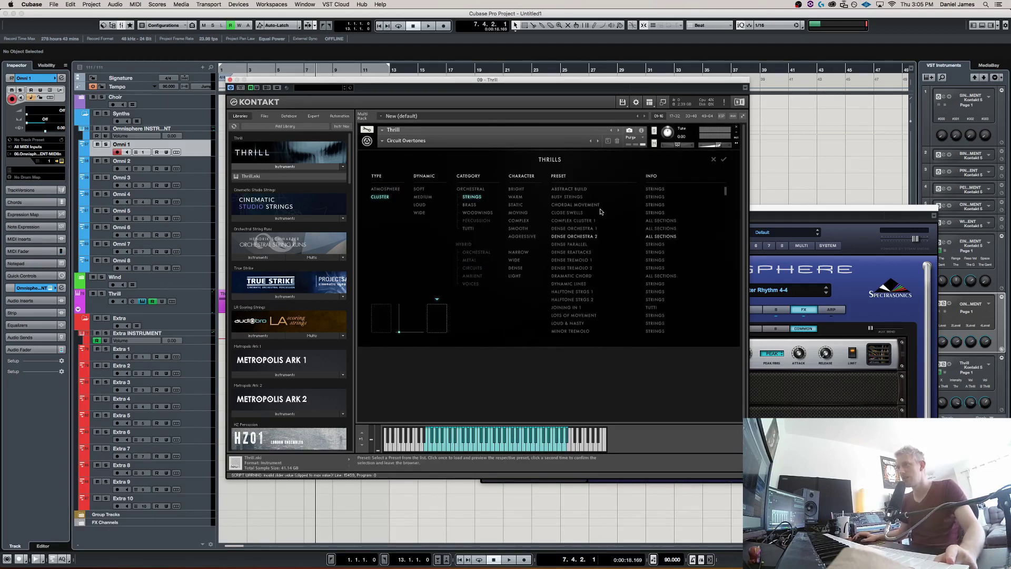
click(593, 261)
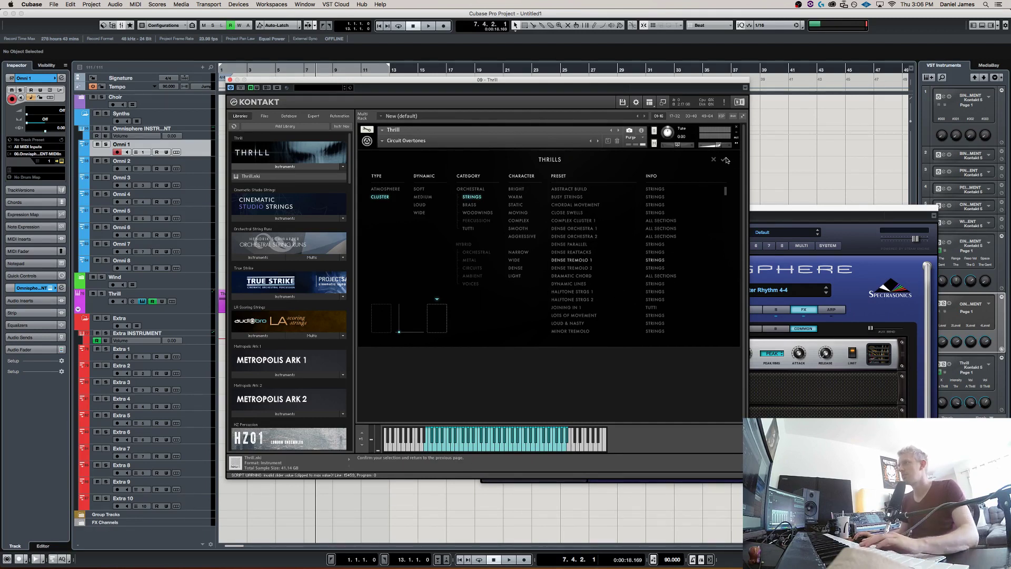
click(726, 159)
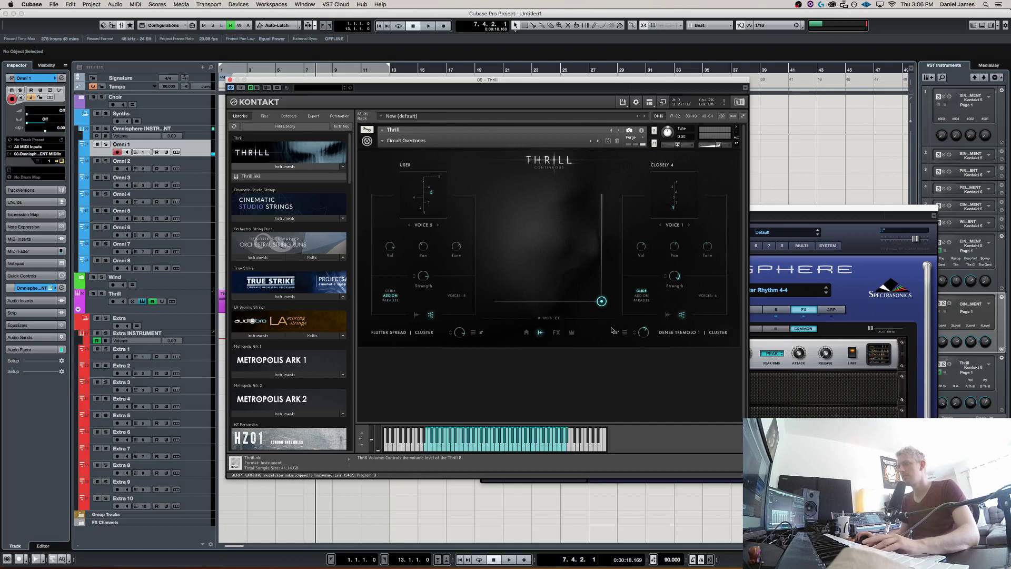
click(191, 294)
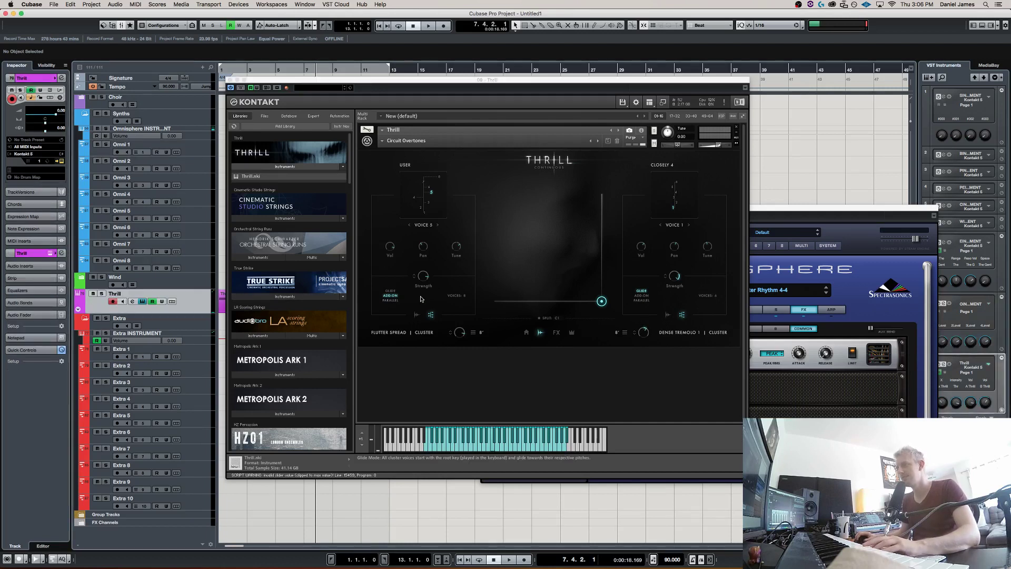
Shift the lowest-intensity XY pad point towards an even blend, then replace the Dense Tremolo 1 cluster with Minor Tremolo.
mouse_move(602, 301)
mouse_down()
mouse_move(609, 200)
mouse_move(606, 305)
mouse_move(318, 378)
mouse_move(303, 369)
mouse_move(316, 176)
mouse_move(316, 264)
mouse_move(316, 224)
mouse_move(580, 210)
mouse_move(551, 237)
mouse_move(544, 223)
mouse_move(583, 210)
mouse_move(526, 214)
mouse_move(590, 317)
mouse_up()
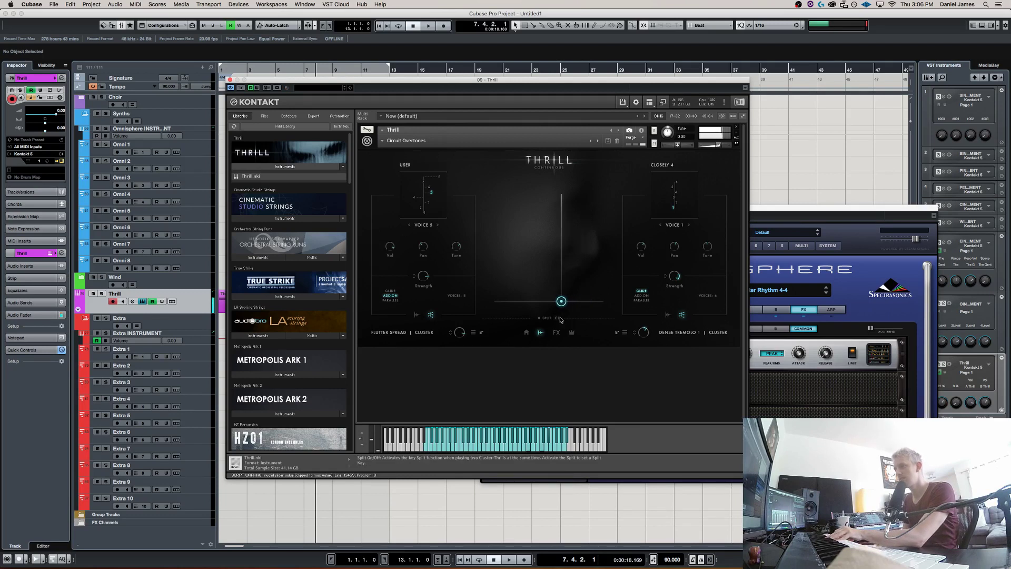
mouse_move(577, 307)
mouse_down()
mouse_move(593, 309)
mouse_move(598, 296)
mouse_move(599, 205)
mouse_move(558, 198)
mouse_move(534, 214)
mouse_move(517, 248)
mouse_move(517, 278)
mouse_move(612, 306)
mouse_move(576, 308)
mouse_up()
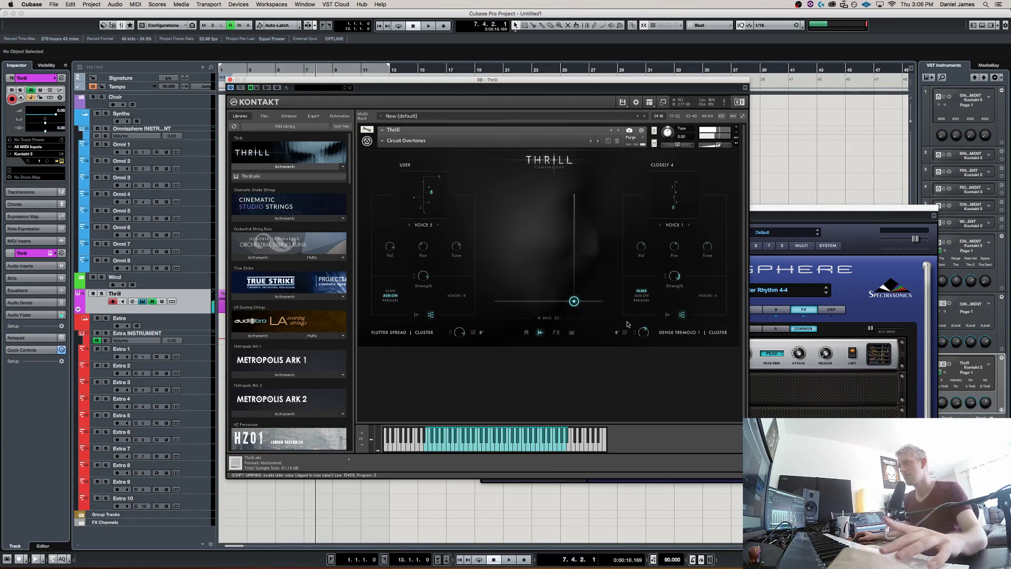
click(677, 333)
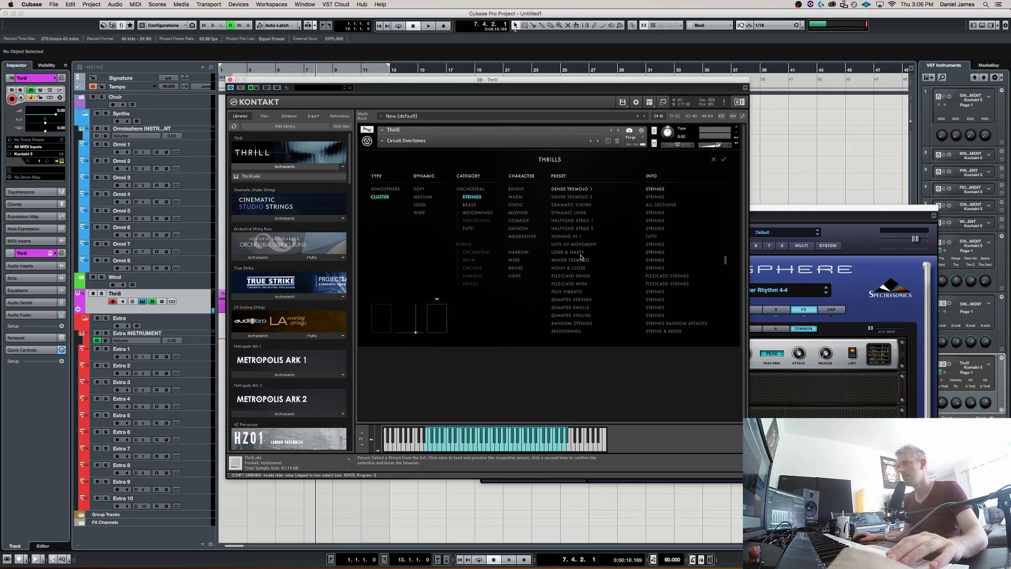
click(581, 260)
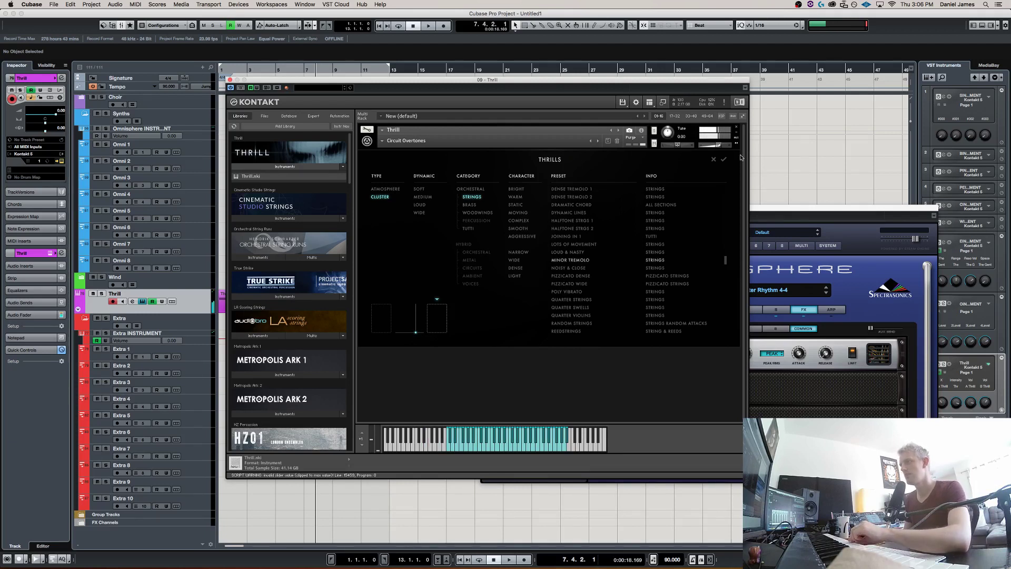
click(724, 159)
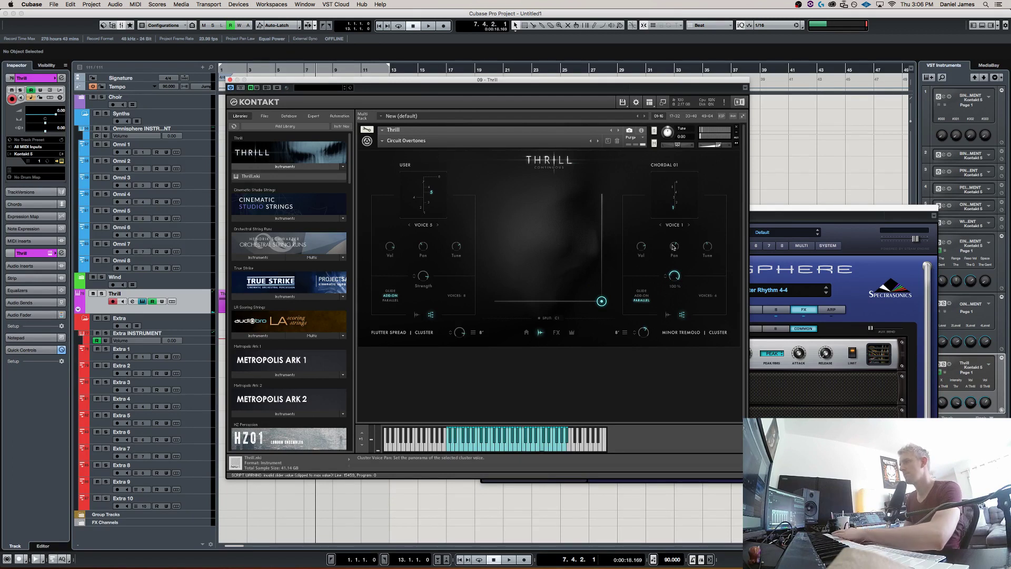
Vary the XY pad intensity fully on the Minor Tremolo side, ending slightly below mid intensity.
drag(604, 300, 618, 254)
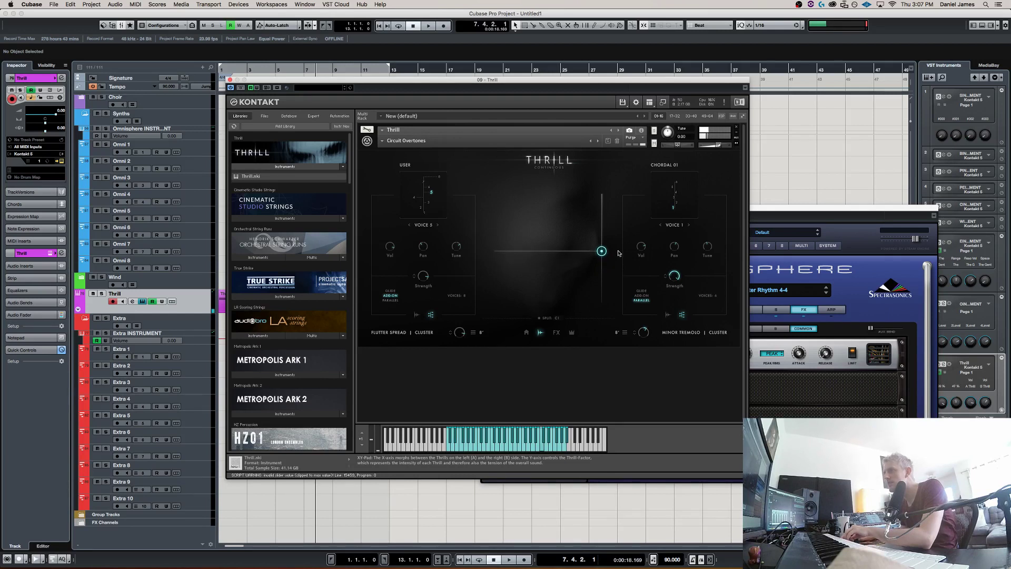
drag(621, 255, 609, 284)
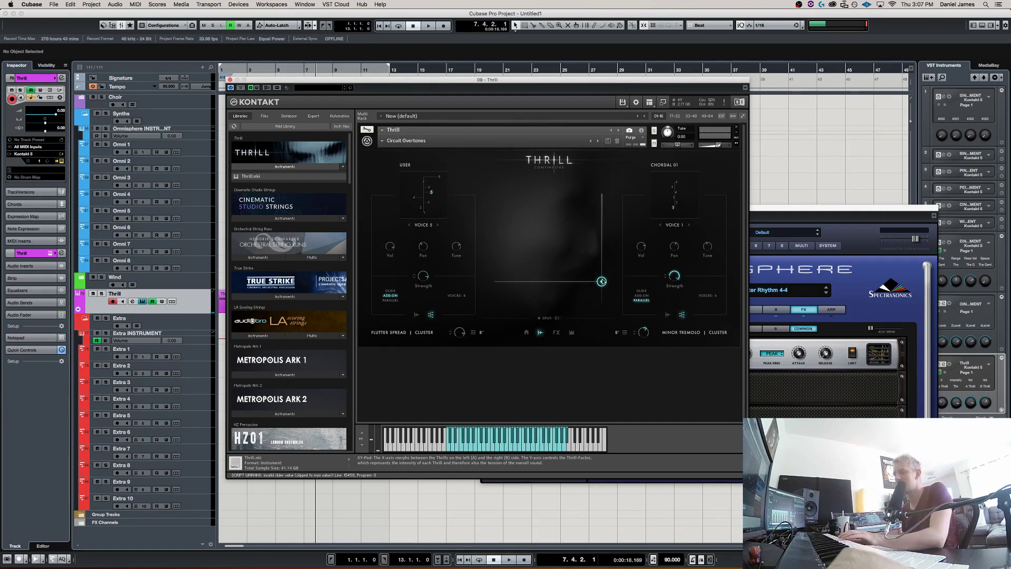
drag(599, 285, 610, 264)
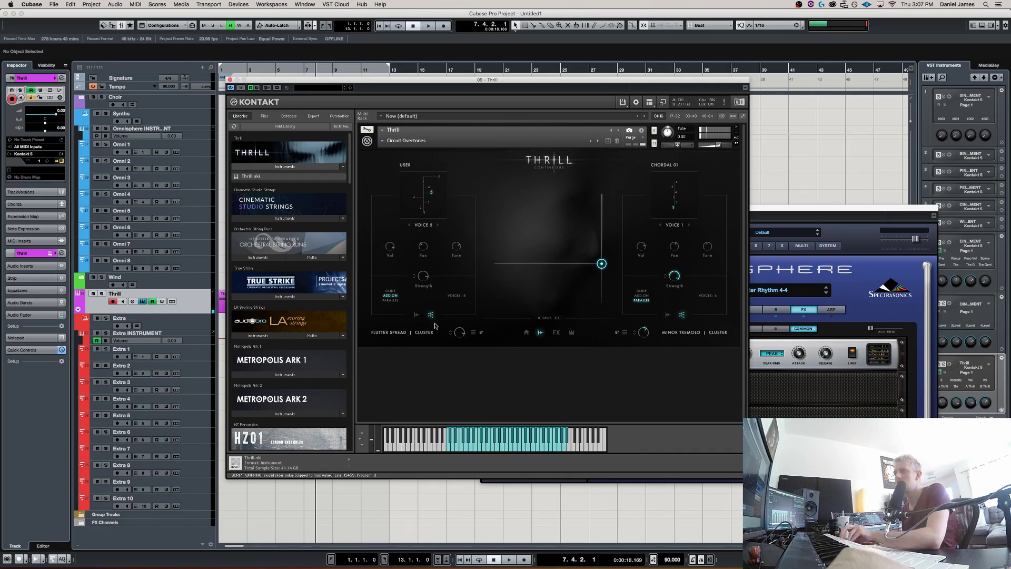
Add Woodwinds to the cluster filter, load Fluty Reattacks in place of Flutter Spread, and raise XY pad intensity on the Minor Tremolo side.
click(420, 332)
click(480, 212)
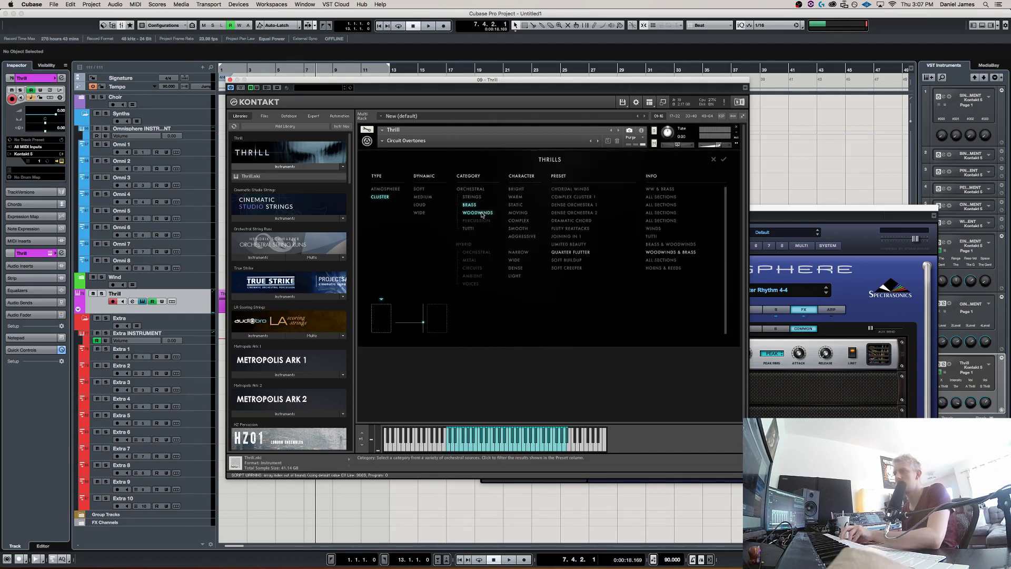
click(585, 230)
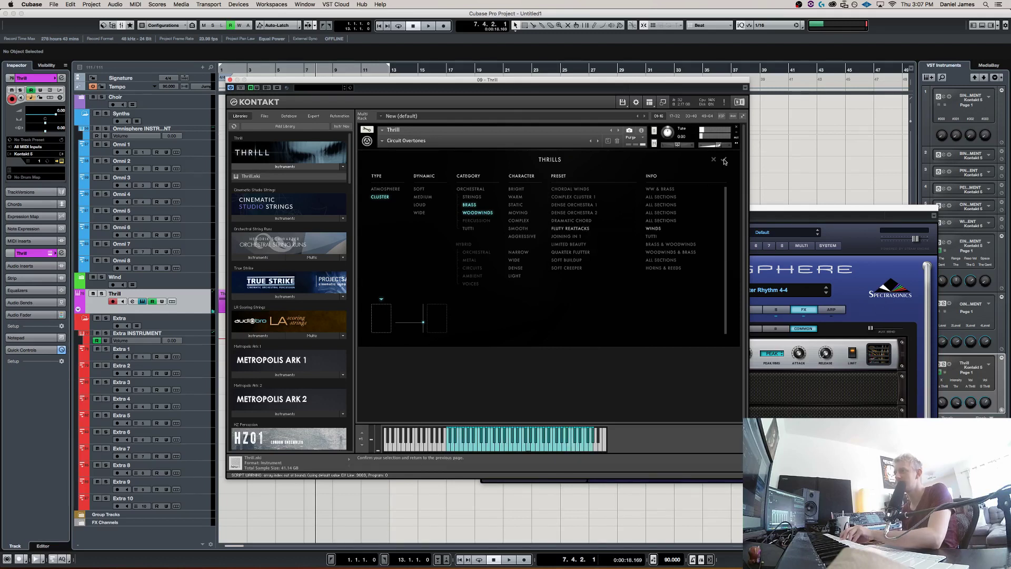
click(724, 160)
drag(535, 295, 626, 217)
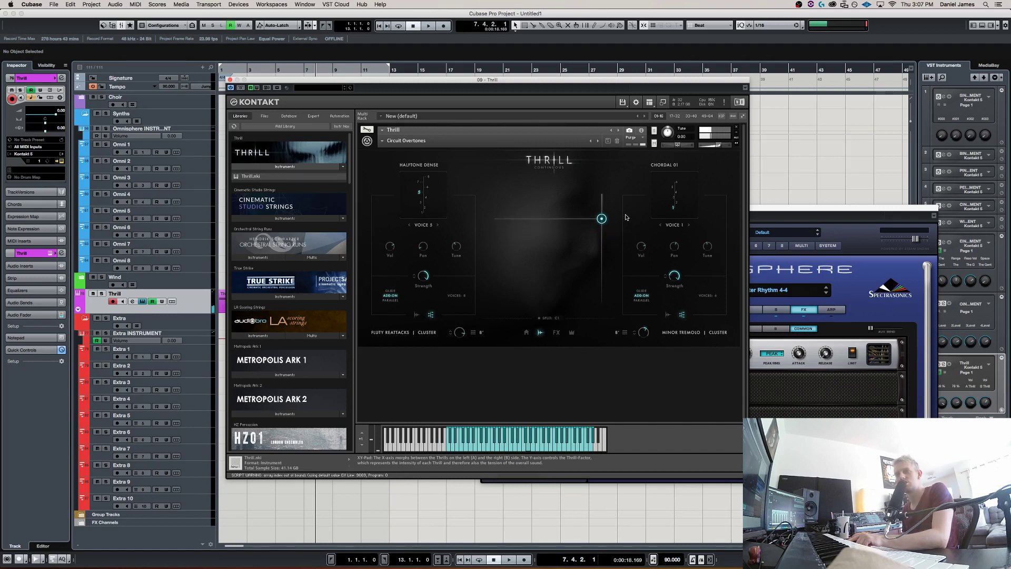
Filter atmosphere presets by Loud, Circuits and Aggressive, and load Noise & Screams in place of the Fluty Reattacks cluster.
click(393, 332)
click(387, 188)
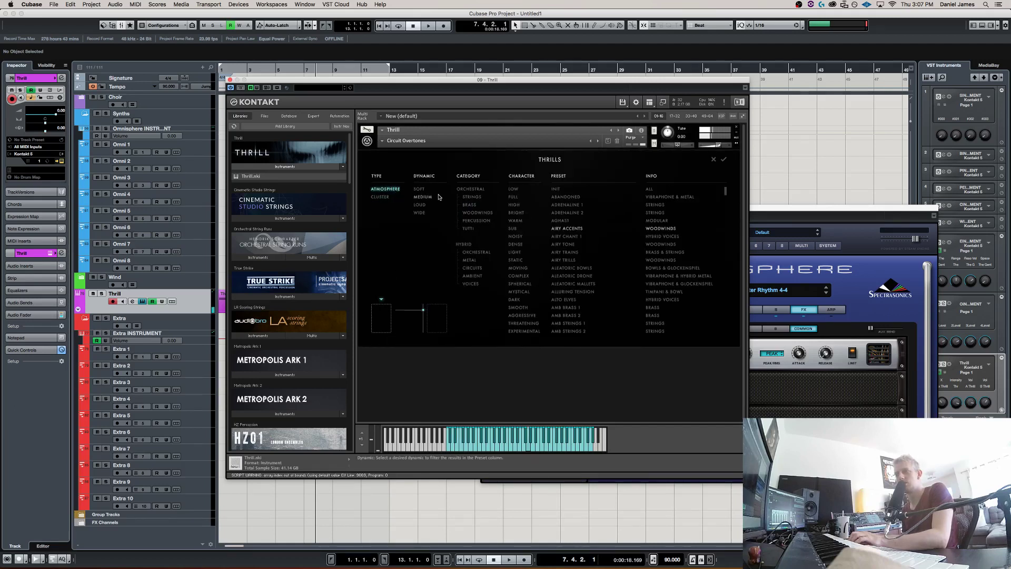
click(419, 204)
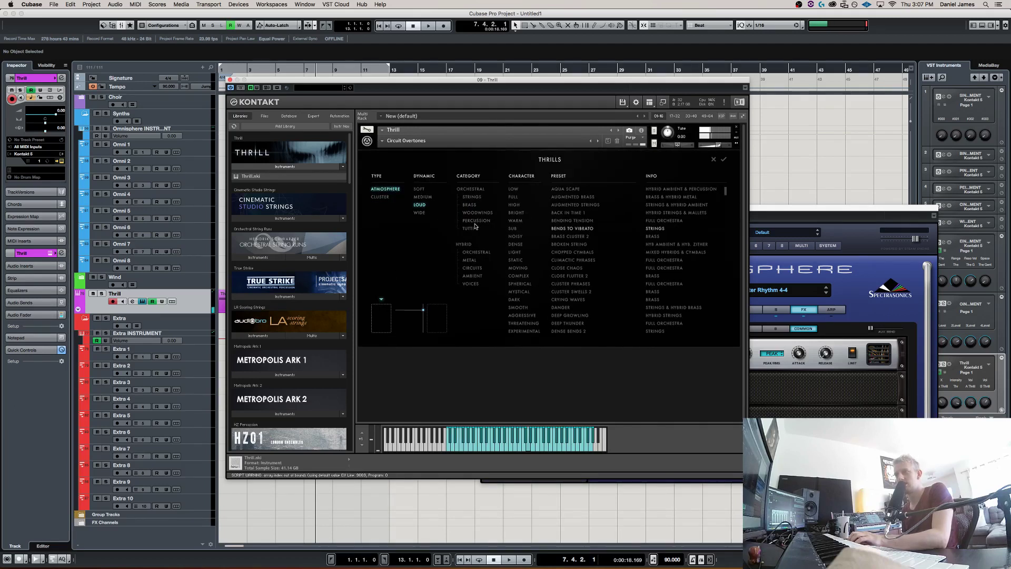
click(470, 268)
click(522, 315)
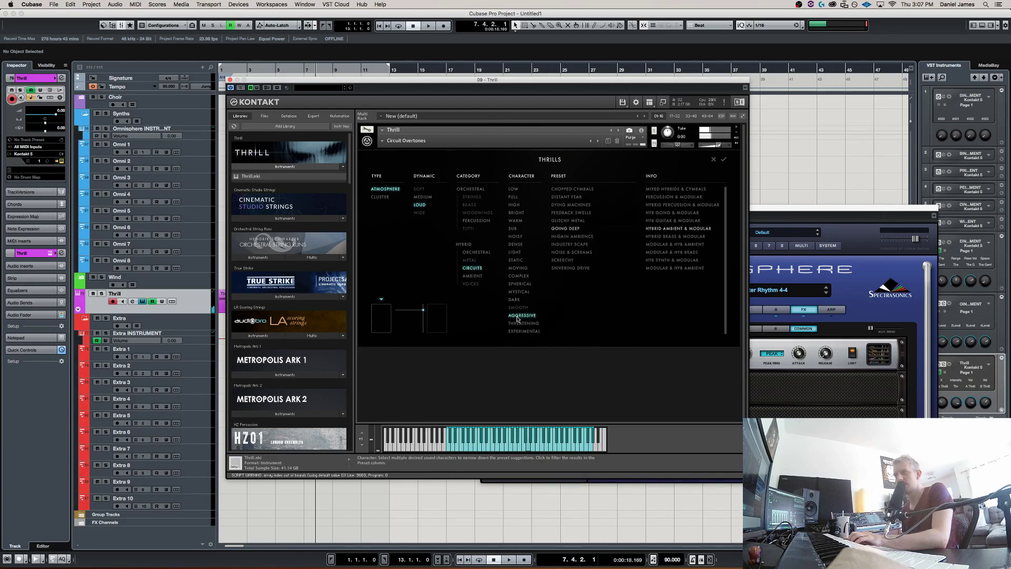
click(572, 253)
click(572, 253)
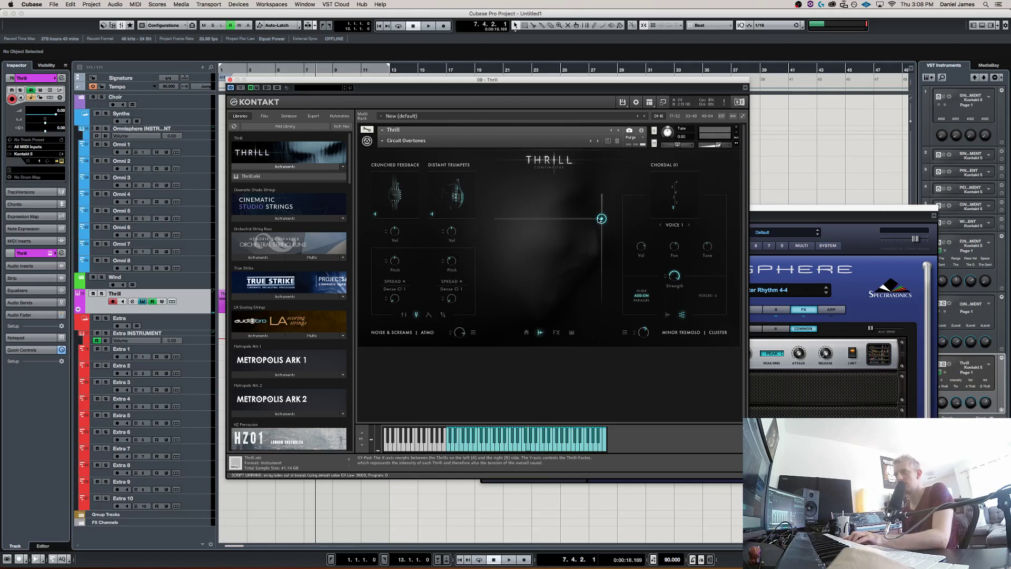
Drop the XY pad intensity on the Minor Tremolo side, then build it gradually to near maximum.
drag(601, 220, 610, 307)
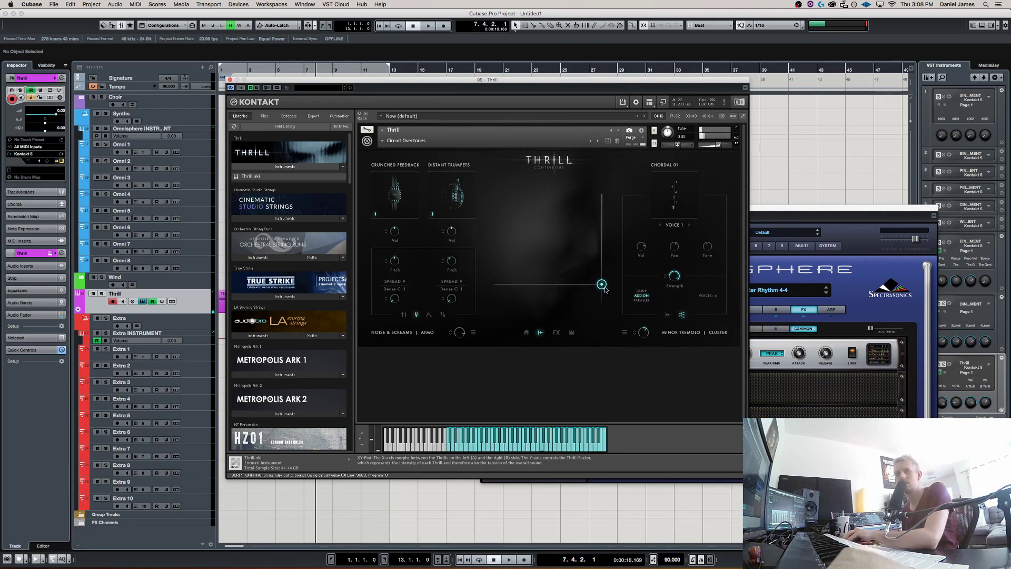
drag(606, 288, 607, 263)
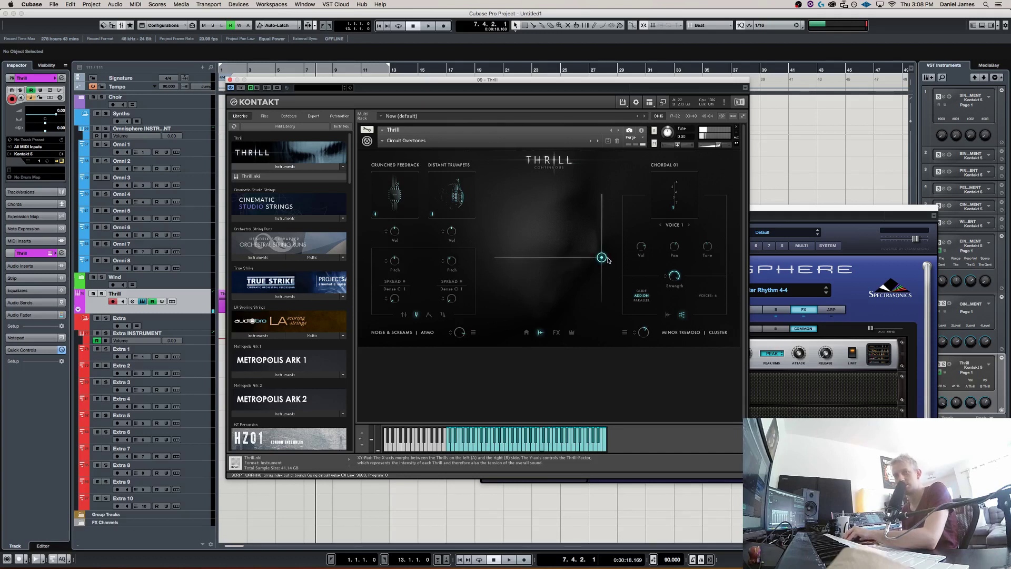
drag(609, 259, 604, 253)
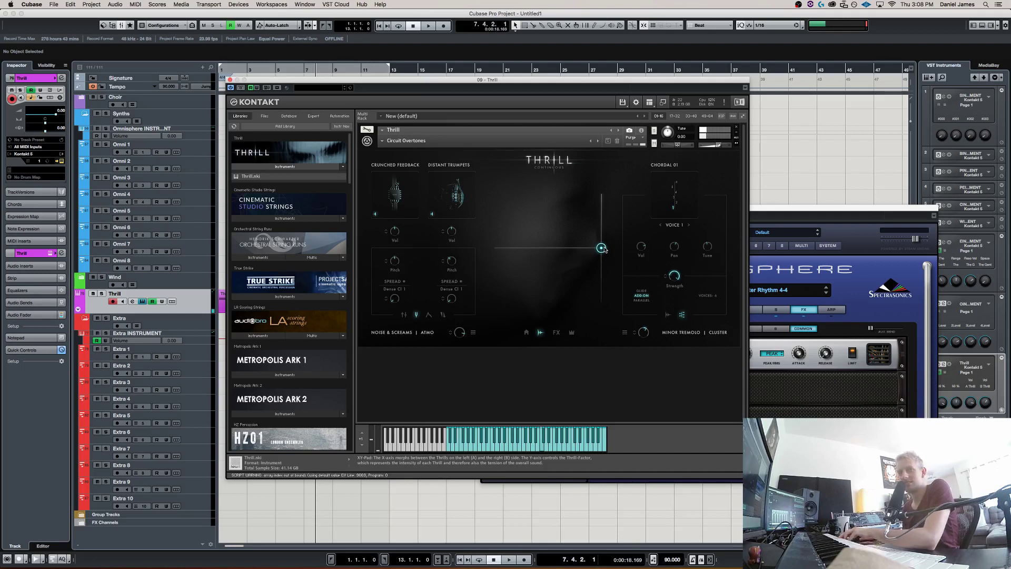
drag(605, 248, 607, 245)
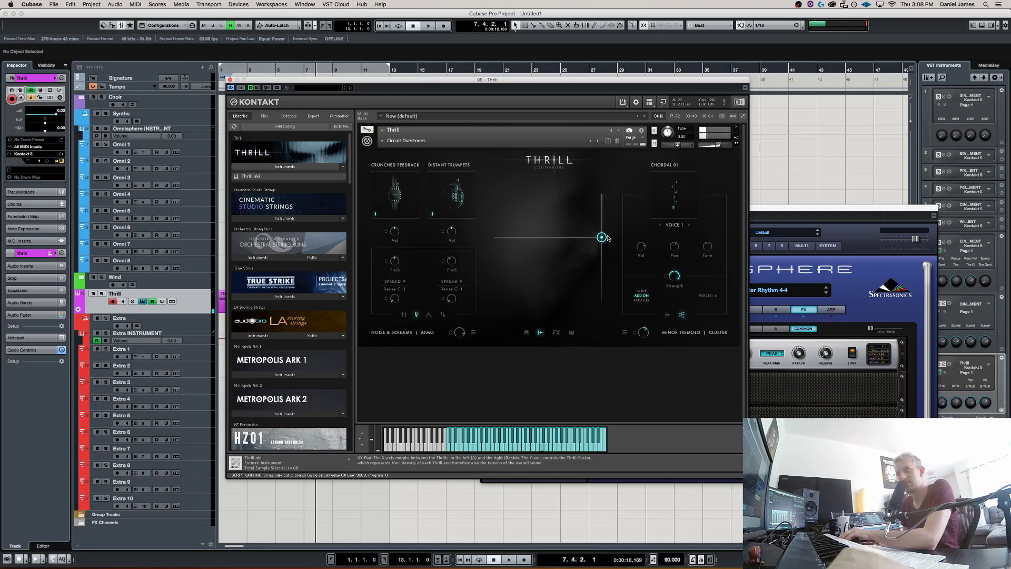
mouse_move(607, 231)
mouse_down()
mouse_move(536, 203)
mouse_move(514, 208)
mouse_move(572, 244)
mouse_move(614, 228)
mouse_up()
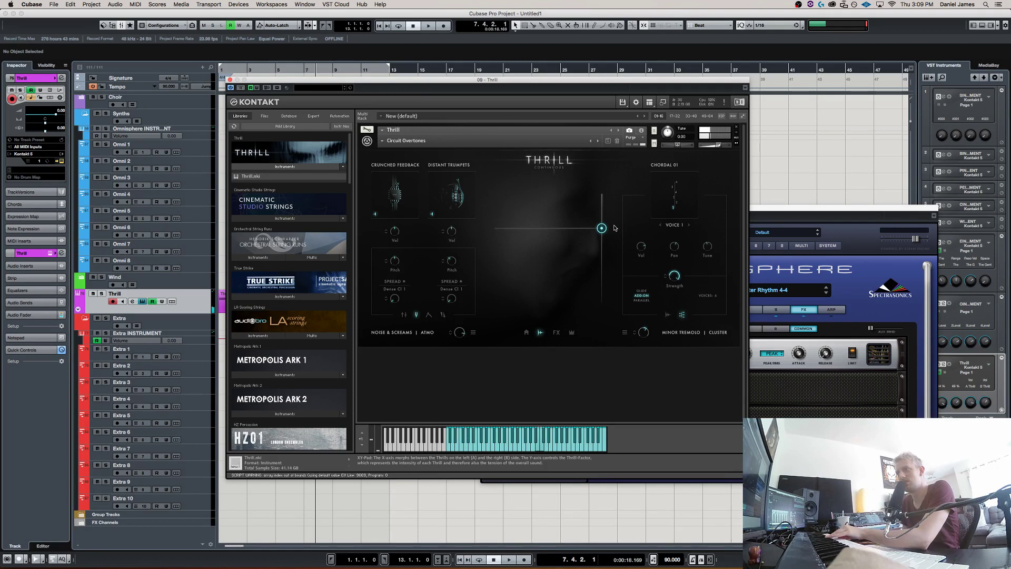
drag(614, 227, 616, 227)
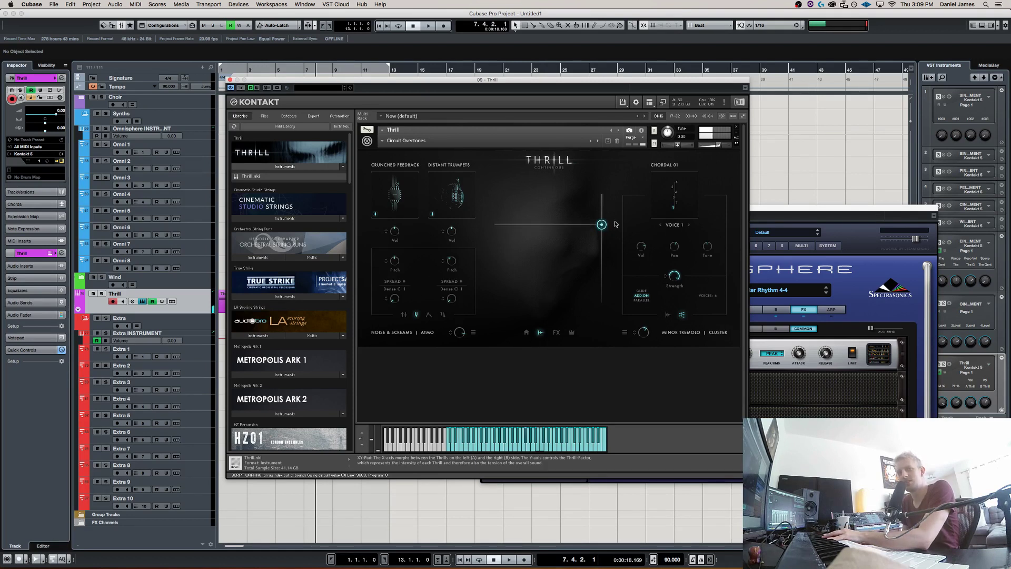
drag(615, 221, 616, 208)
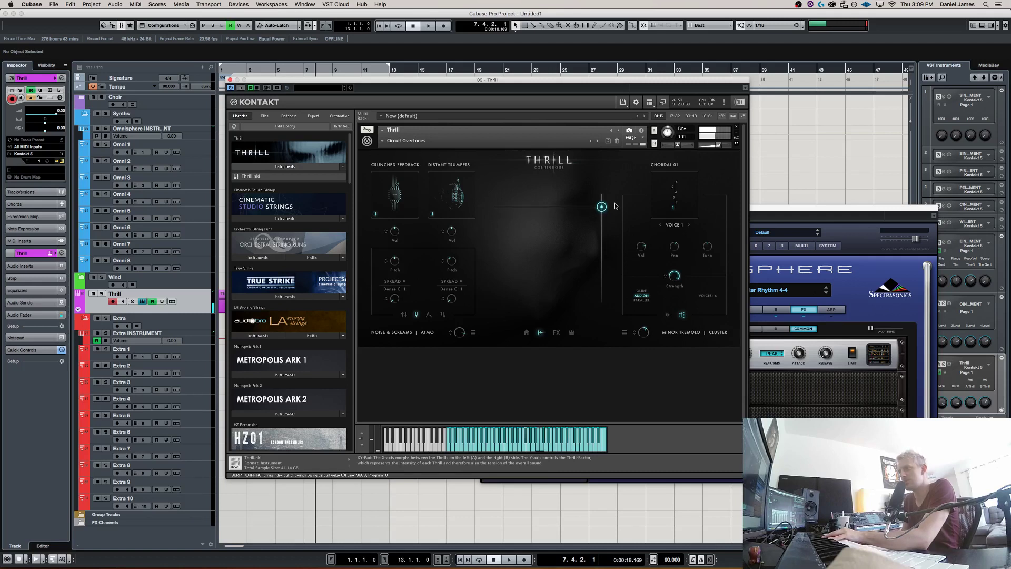
Return the XY pad to low intensity and morph from Minor Tremolo towards an even blend with Noise & Screams.
drag(615, 205, 600, 305)
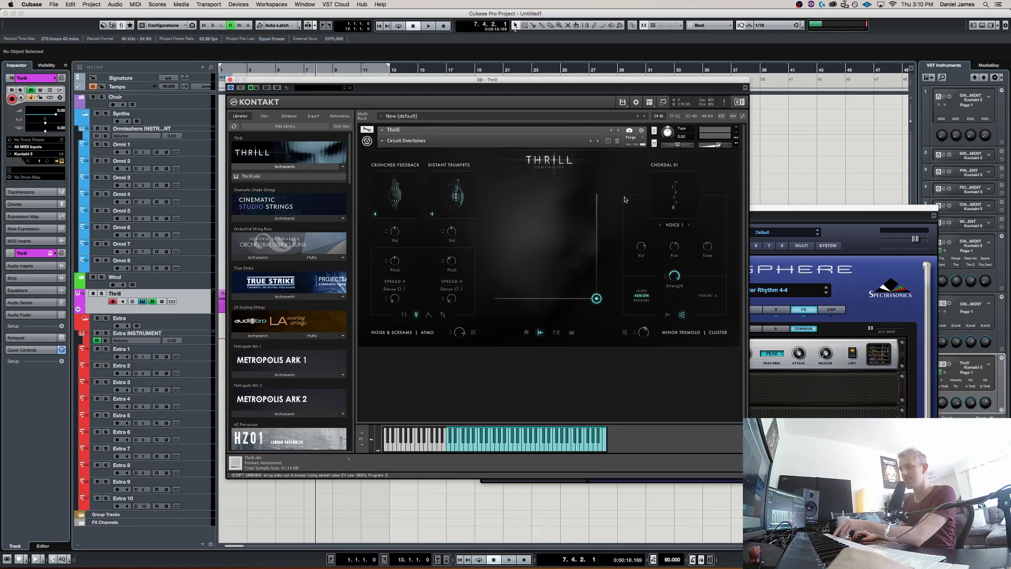
click(601, 294)
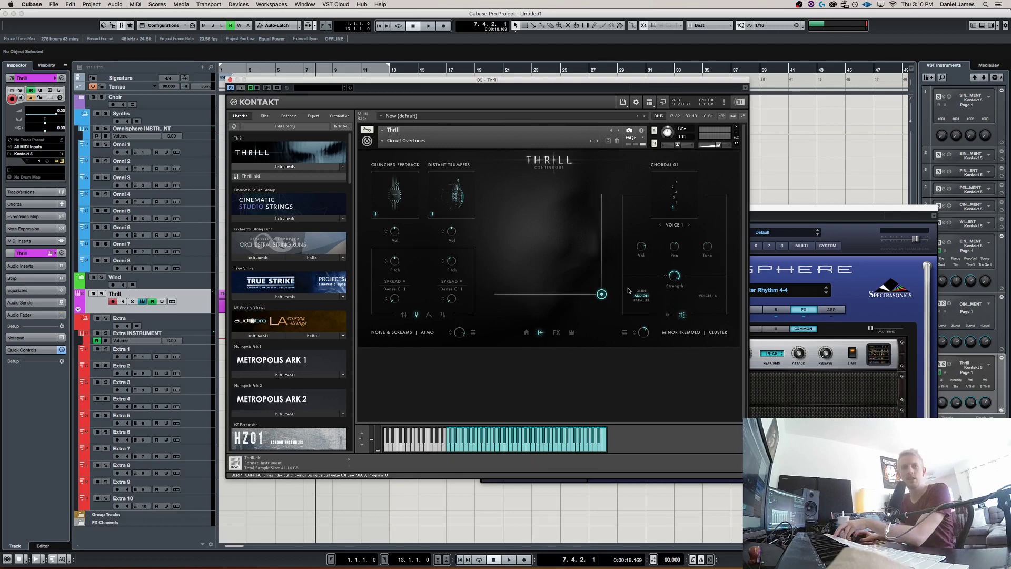
drag(602, 294, 564, 306)
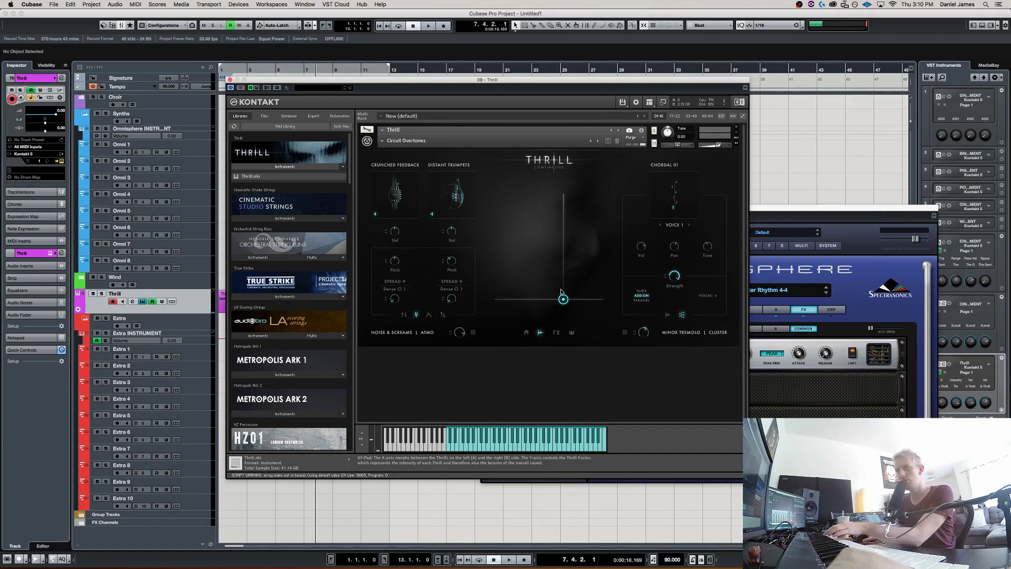
drag(562, 304, 560, 302)
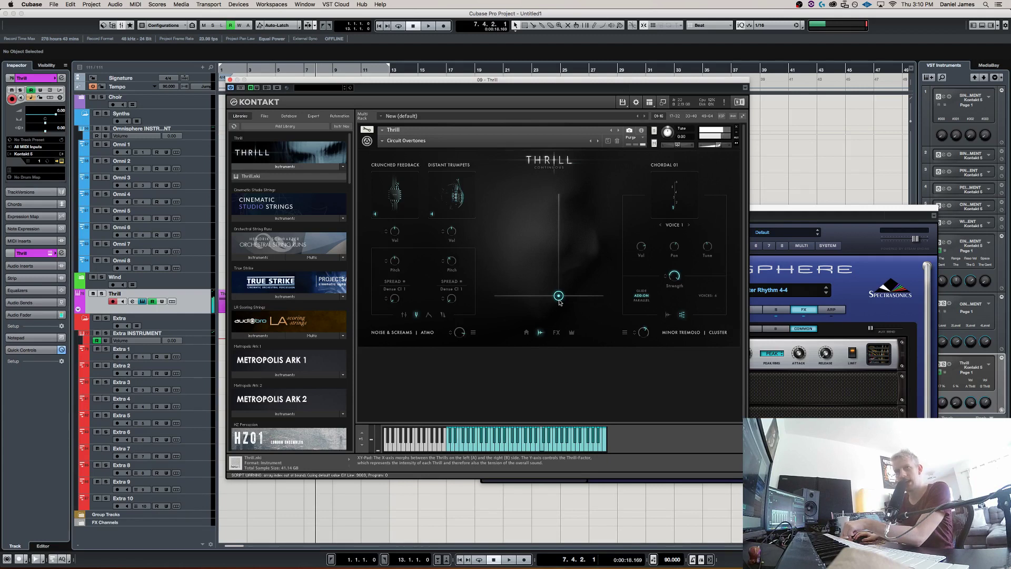
Swell the XY pad intensity on the Minor Tremolo side, then bring the point down to minimum intensity near the even blend.
drag(560, 302, 610, 280)
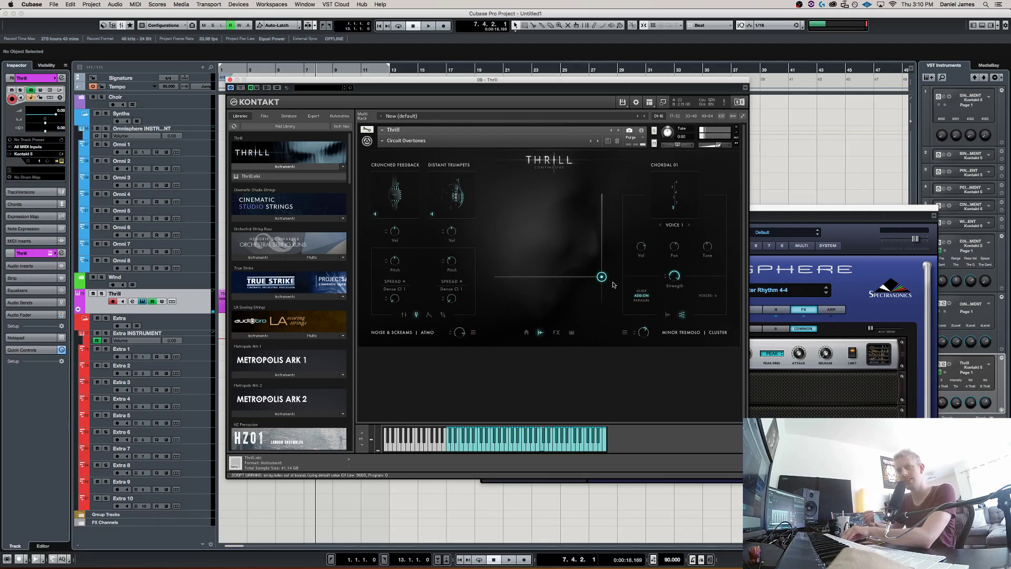
drag(604, 277, 607, 254)
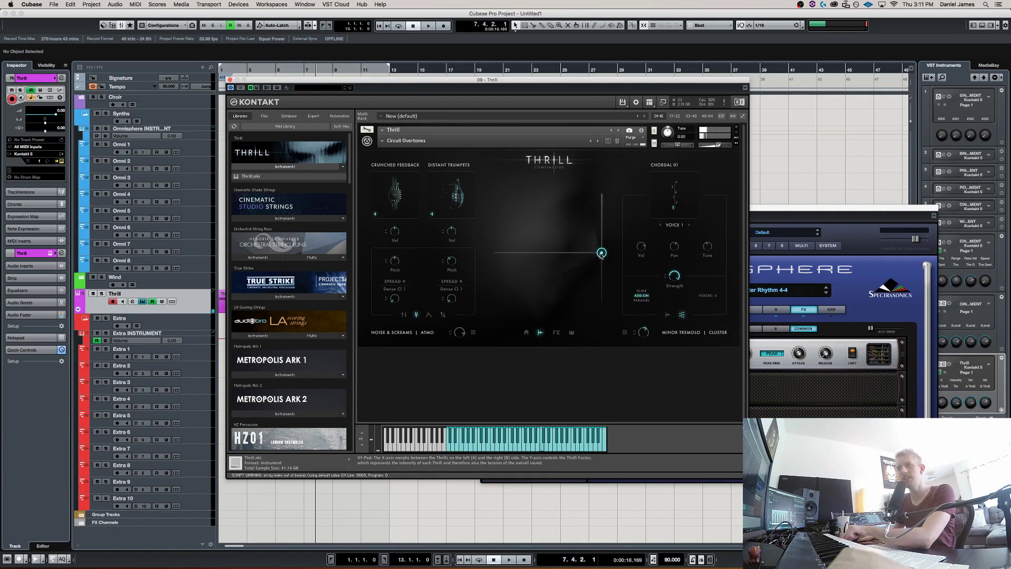
mouse_move(602, 255)
mouse_down()
mouse_move(586, 242)
mouse_move(603, 246)
mouse_move(605, 259)
mouse_up()
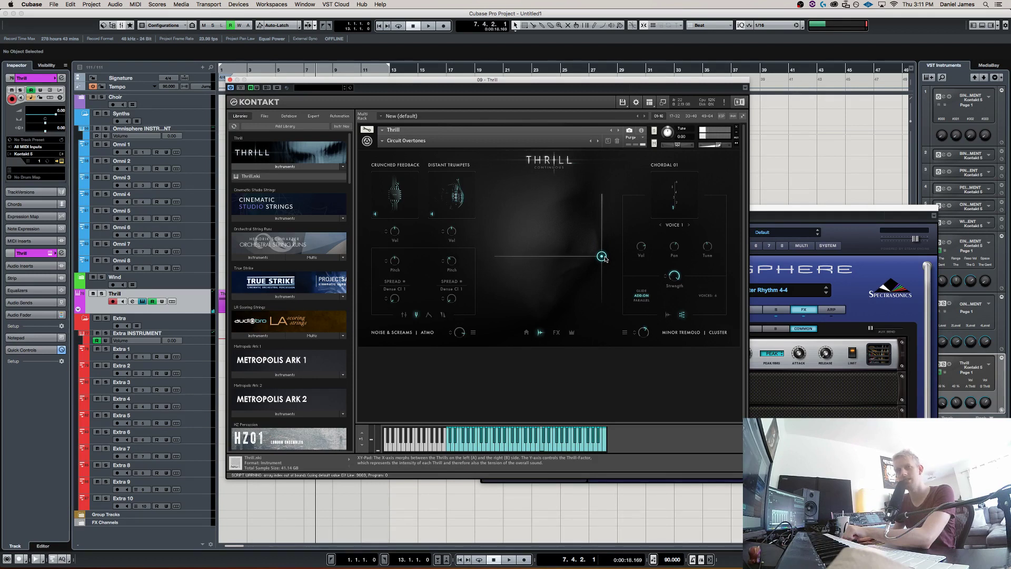
drag(605, 259, 599, 239)
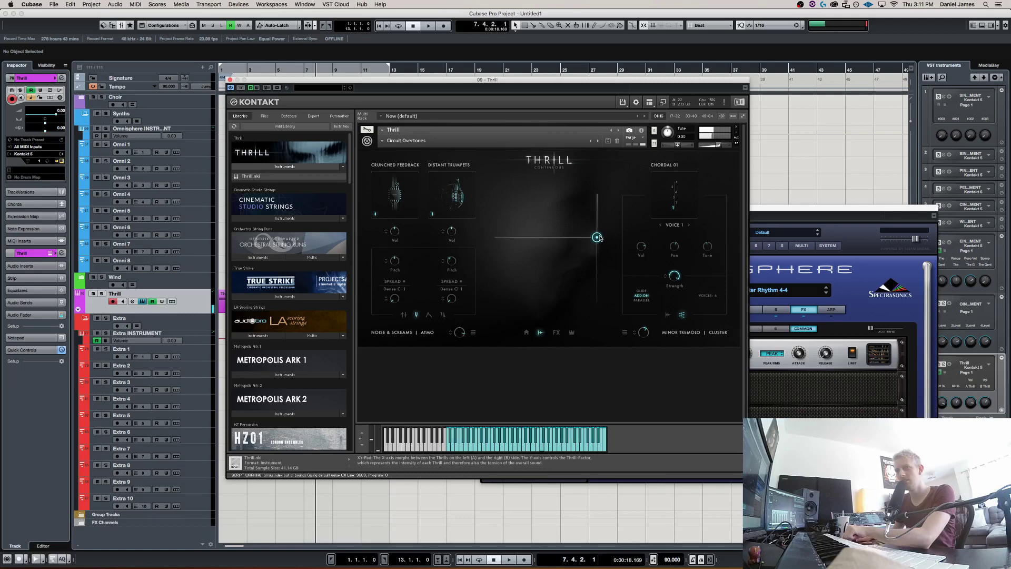
drag(598, 238, 607, 296)
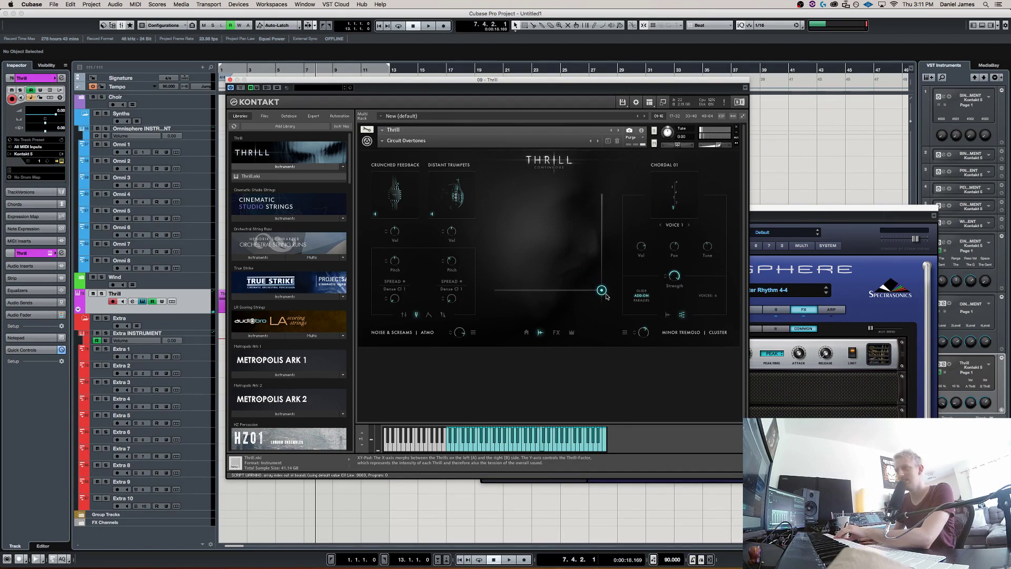
drag(606, 296, 561, 327)
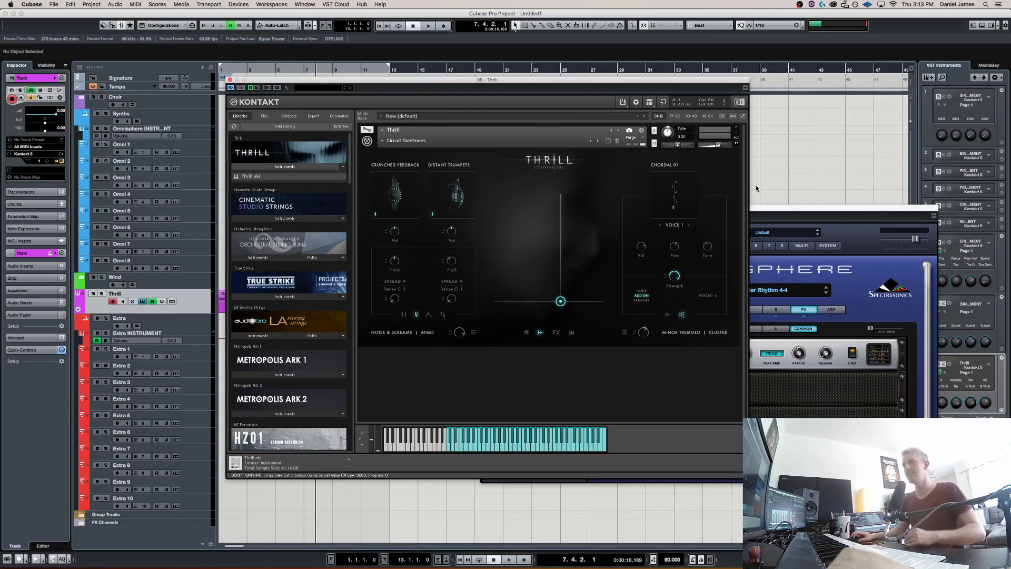
Filter atmosphere presets by Soft and Circuits, and load Mystical GS in place of the Minor Tremolo cluster.
click(687, 332)
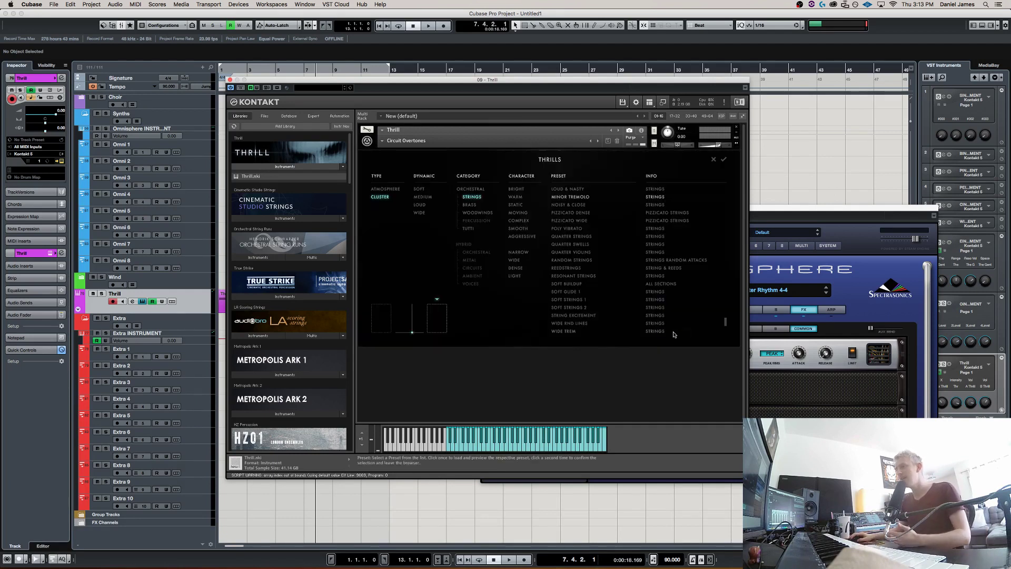
click(388, 190)
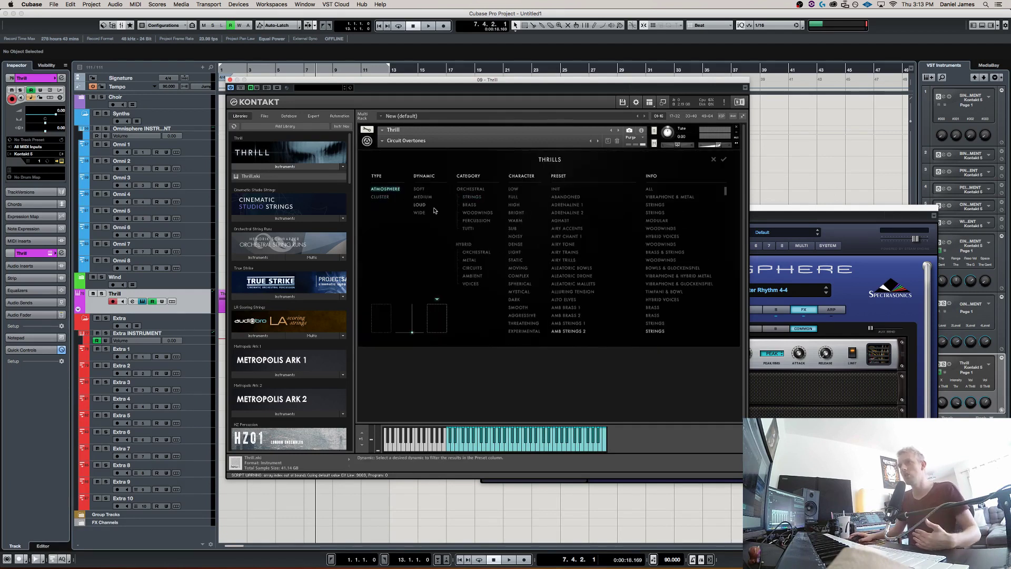
click(419, 189)
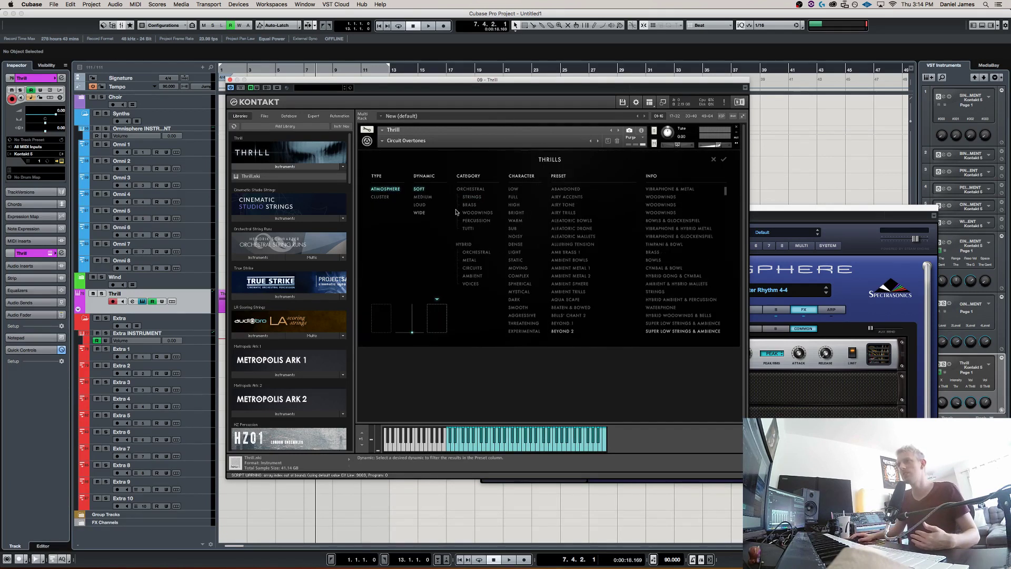
click(472, 269)
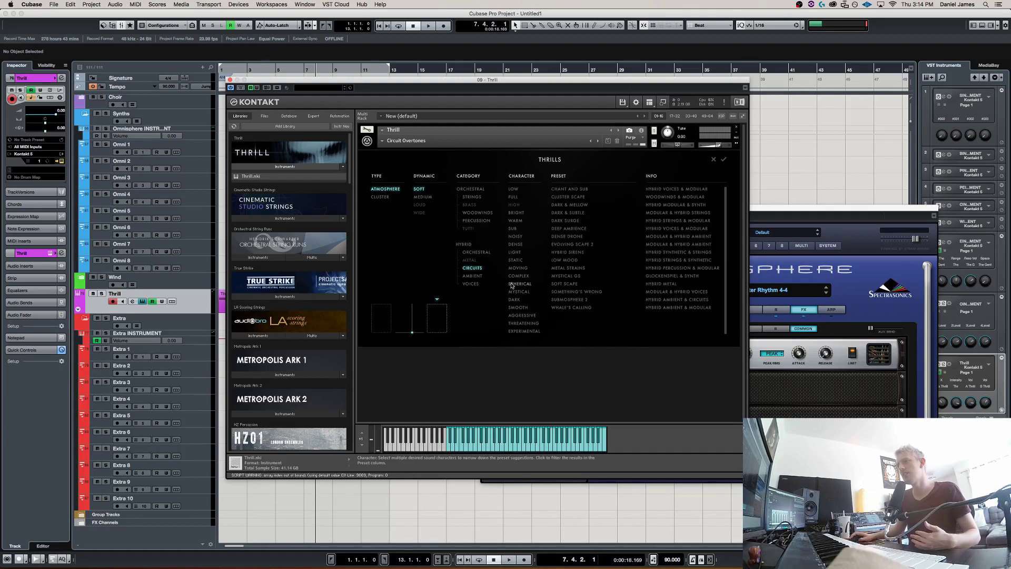
click(576, 273)
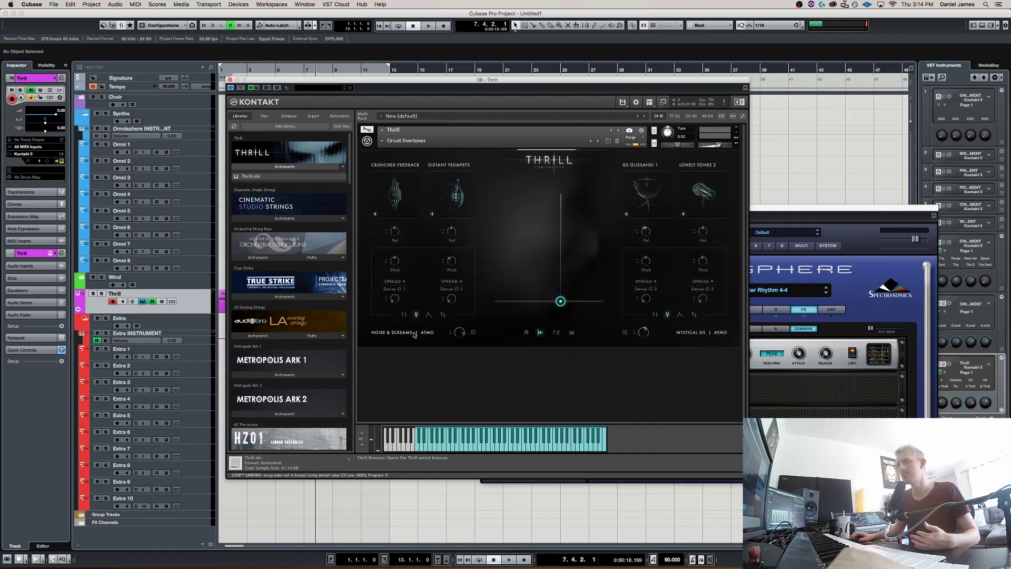
Replace Noise & Screams with Bright Winds from the Soft, Voices atmospheres, and raise the XY pad to high intensity towards Mystical GS.
click(414, 333)
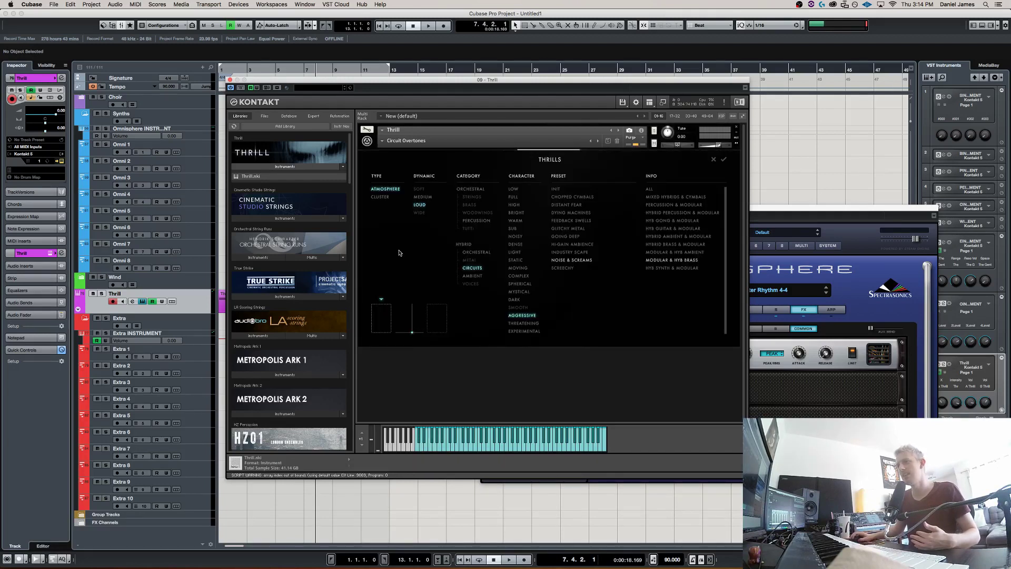
click(419, 197)
click(419, 189)
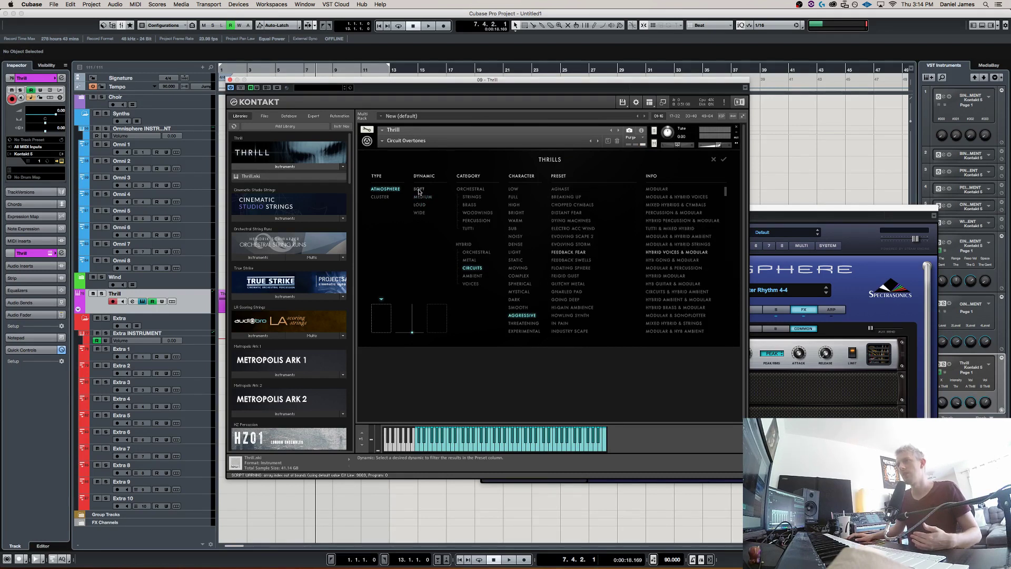
click(469, 270)
click(471, 284)
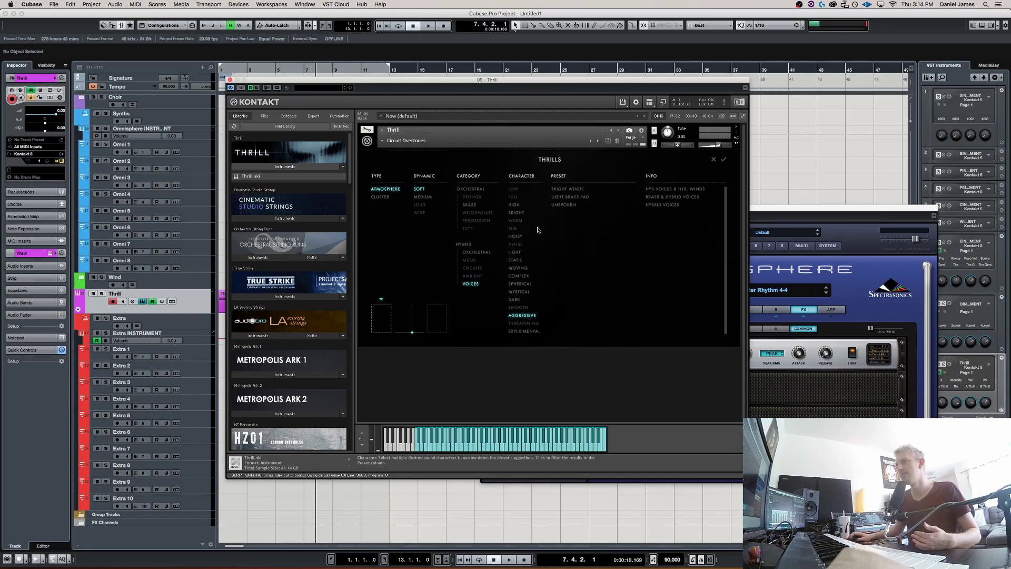
click(564, 189)
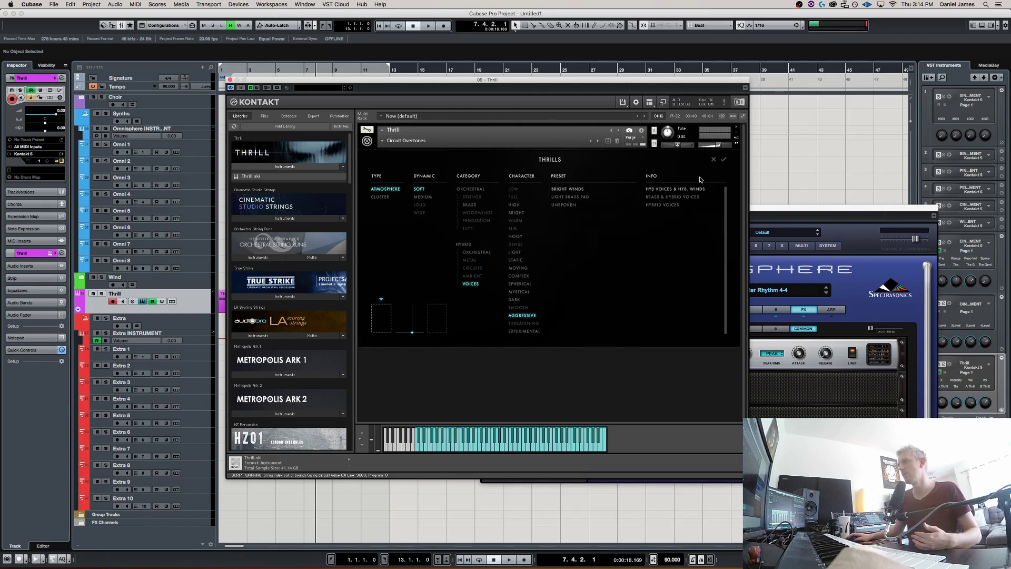
click(564, 189)
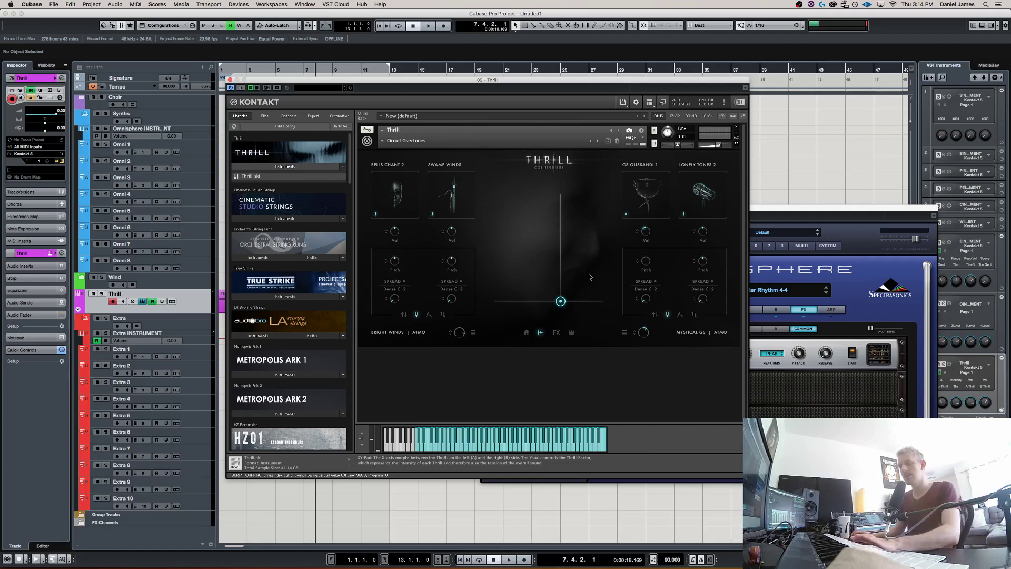
drag(560, 303, 592, 206)
Replace Bright Winds with Light Brass Pad, and bring the XY pad closer to the centre at about one-third intensity.
click(398, 332)
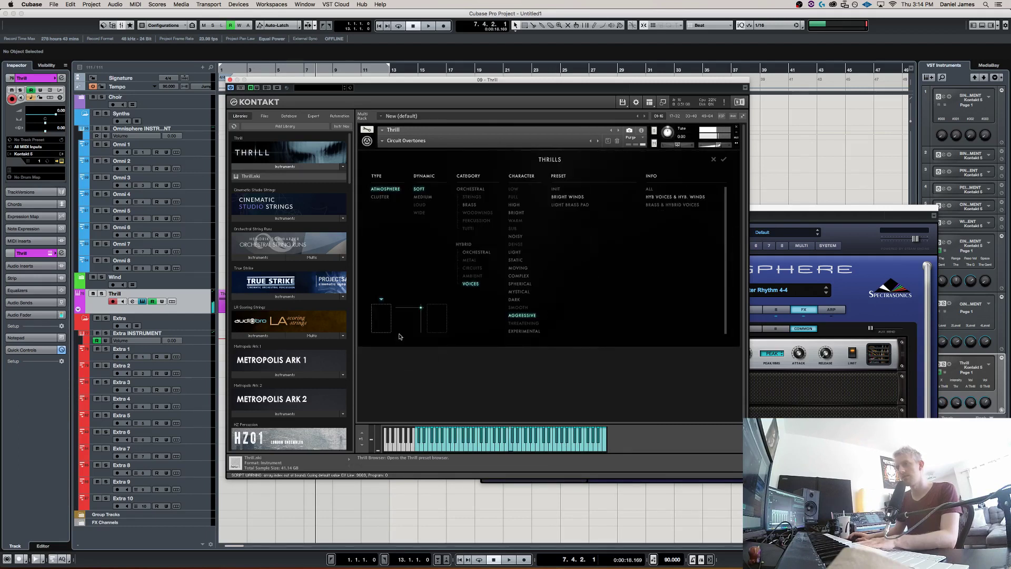
double_click(569, 206)
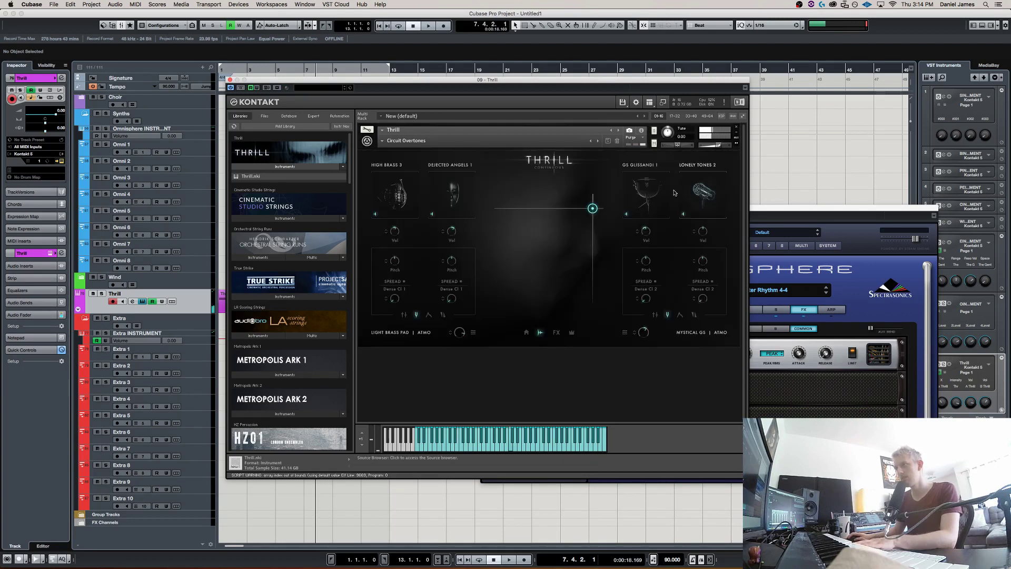
drag(592, 208, 576, 216)
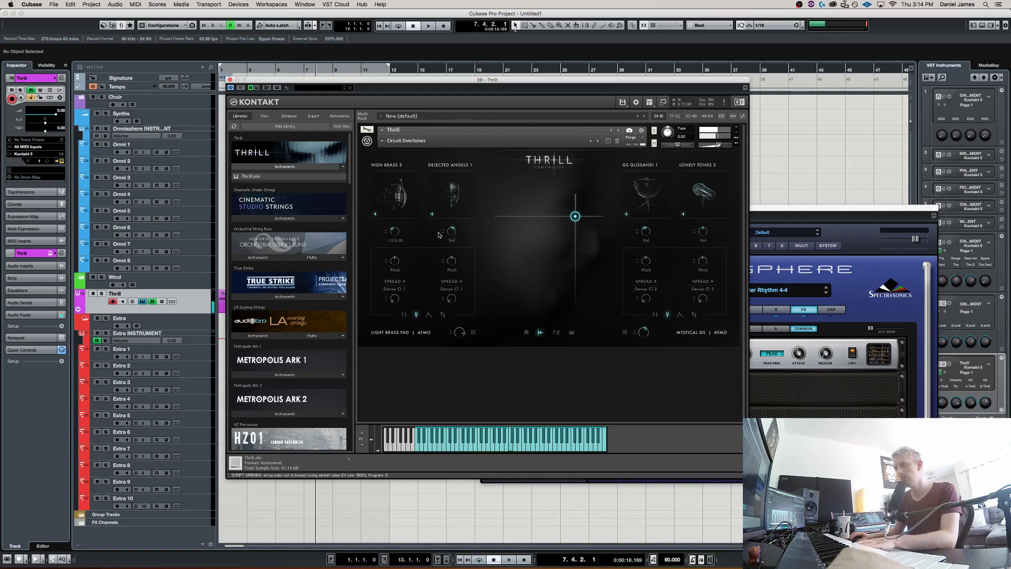
drag(575, 215, 577, 264)
Filter atmosphere sources by Voices and Light, and replace the GS Glissandi 1 source with Gregorian Ghost.
click(643, 188)
click(470, 283)
click(523, 315)
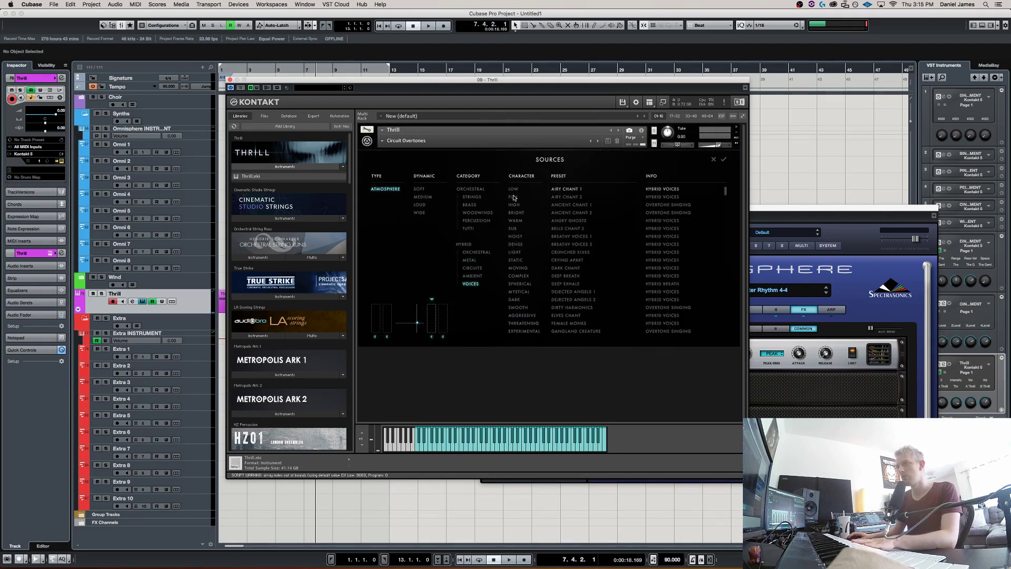
click(519, 252)
click(573, 244)
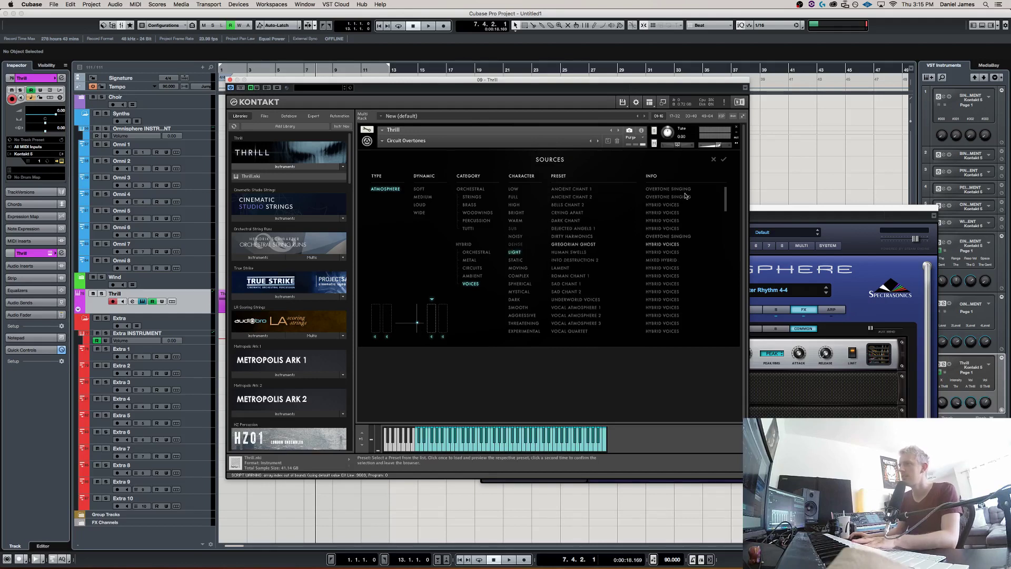
click(723, 159)
Filter atmosphere sources by Voices and Mystical, and replace the Lonely Tones 2 source with Elves Chant.
click(712, 184)
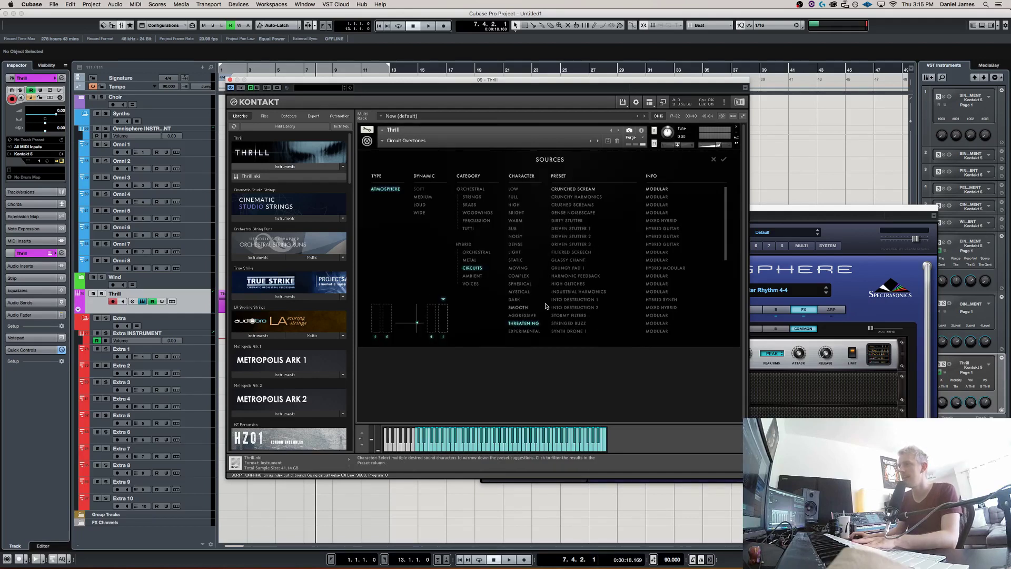
click(471, 283)
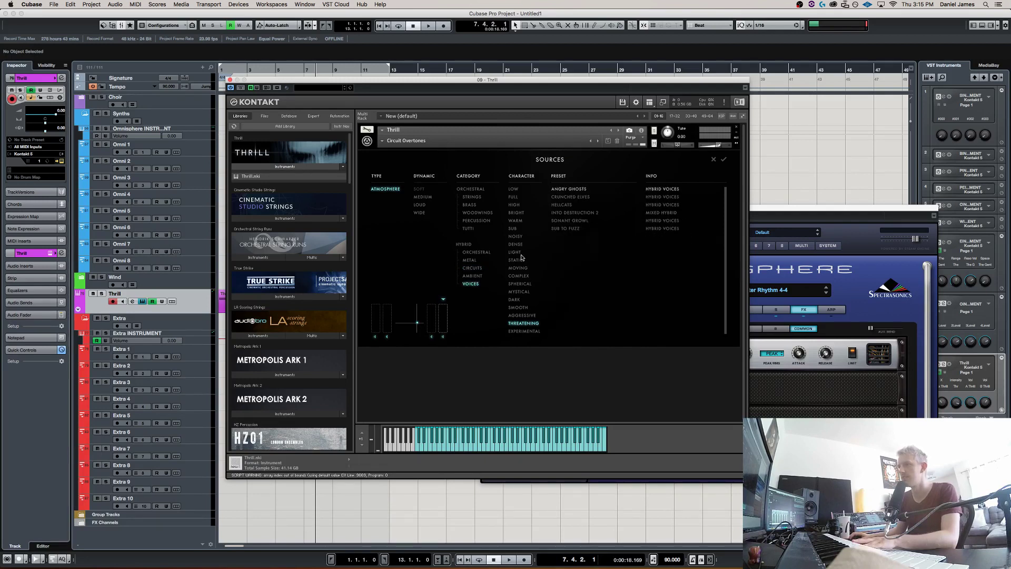
click(523, 323)
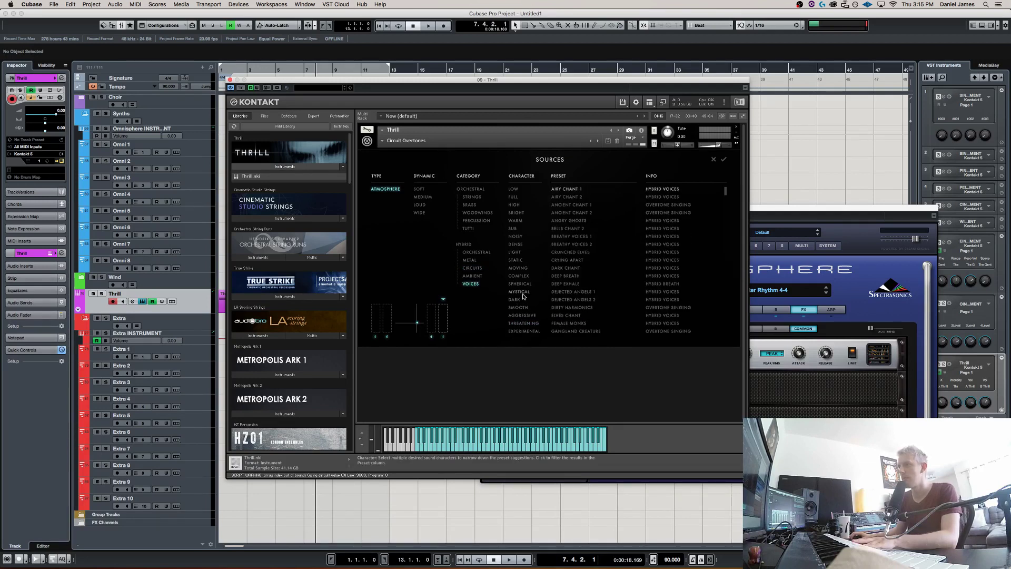
click(518, 292)
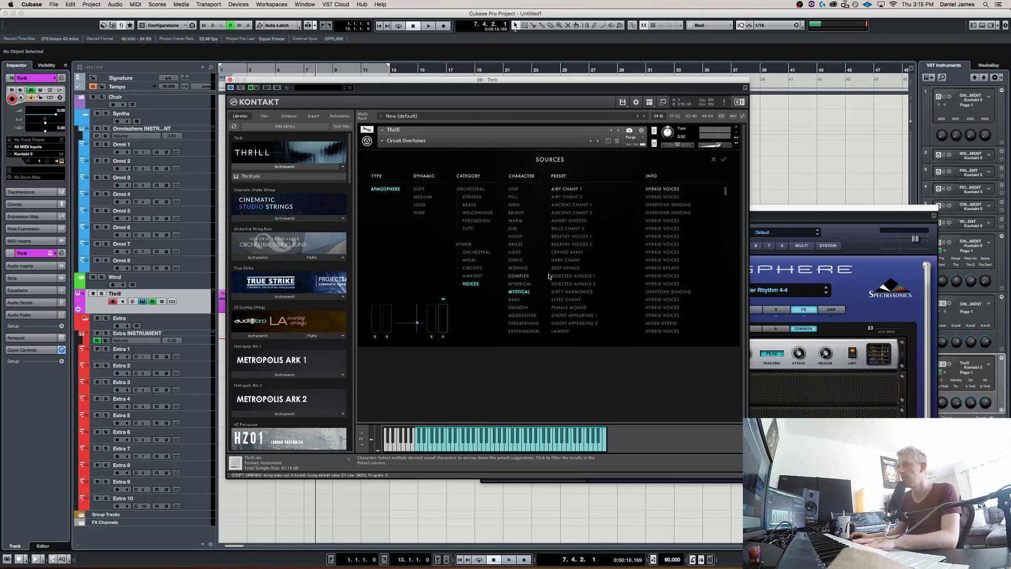
click(568, 300)
click(568, 300)
Filter the Voices sources by Spherical instead of Aggressive, and replace the High Brass 3 source with Crying Apart.
click(415, 192)
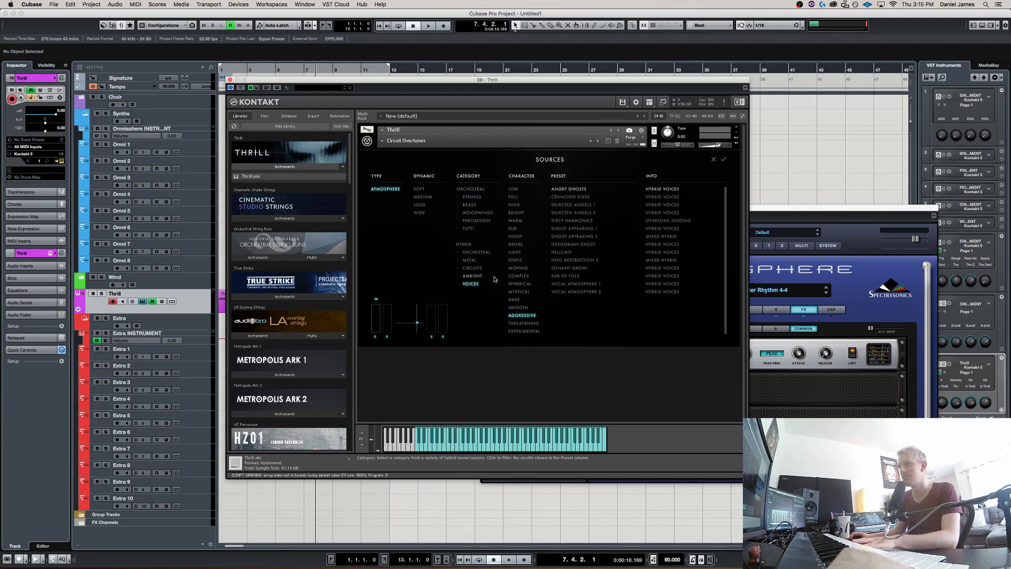
click(518, 315)
click(519, 284)
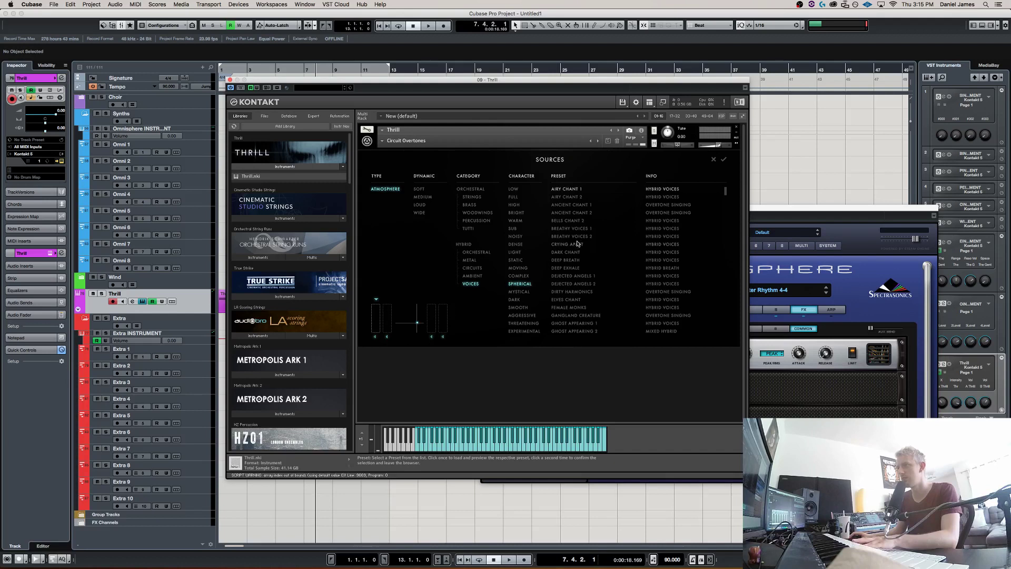
click(578, 244)
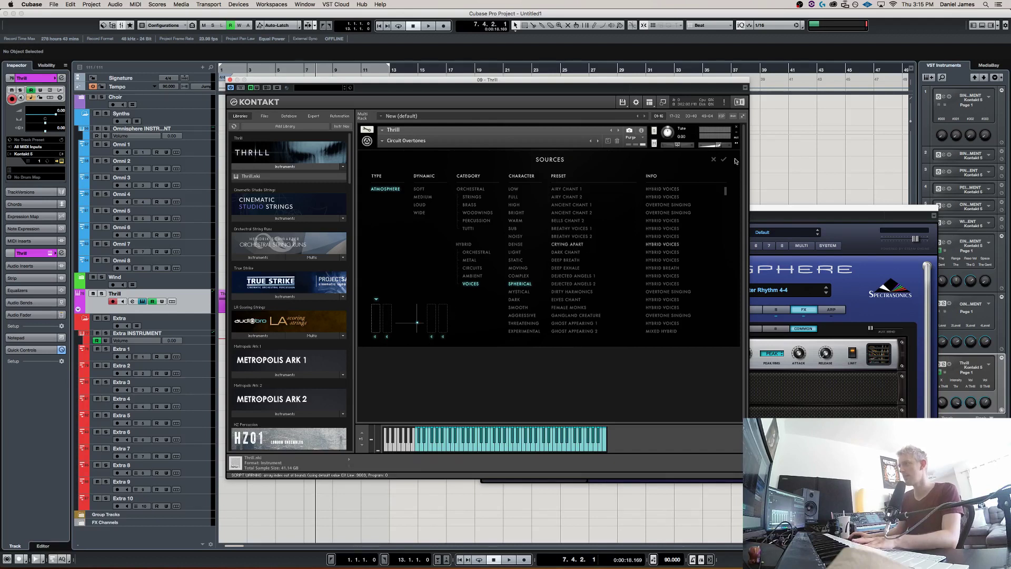
click(578, 245)
Filter the Voices sources by Smooth instead of Aggressive, and replace the Dejected Angels 1 source with Overtone Chord 3.
click(555, 162)
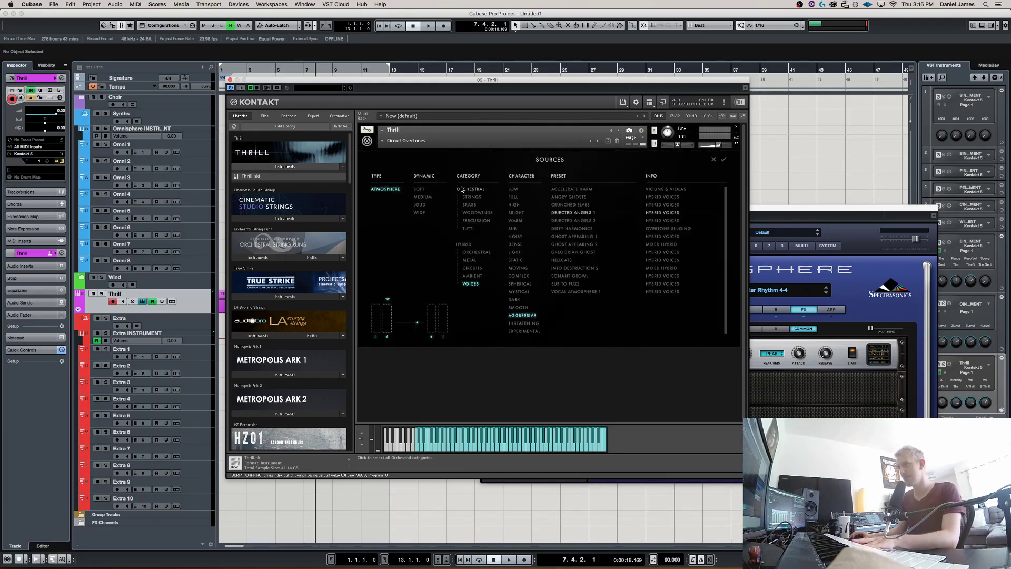
click(521, 315)
click(517, 308)
click(574, 315)
click(574, 315)
Adjust Overtone Chord 3's volume, and morph the XY pad from low intensity on the Crying Apart side to a mid-intensity central blend.
drag(538, 304, 516, 283)
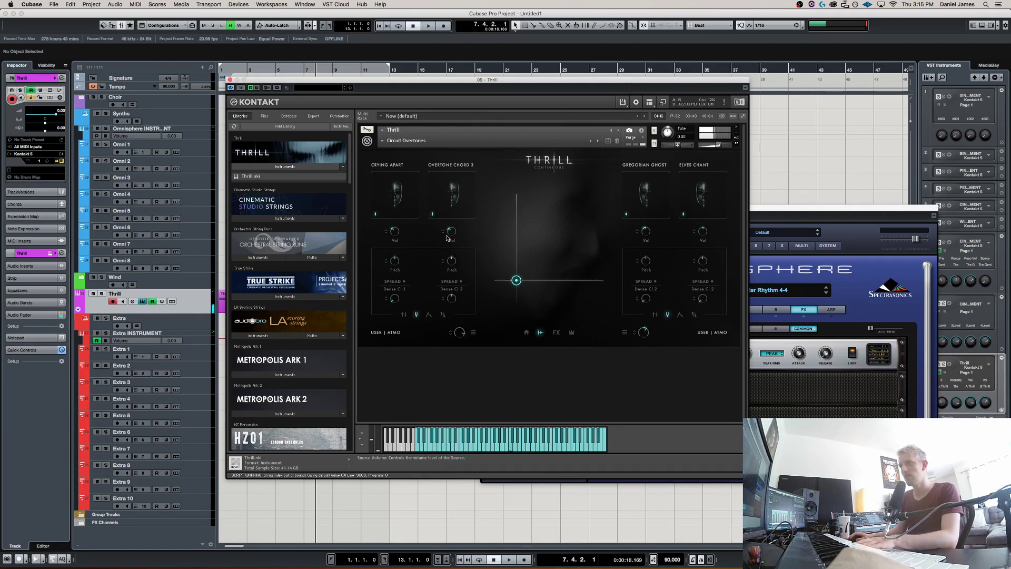
drag(455, 233, 456, 235)
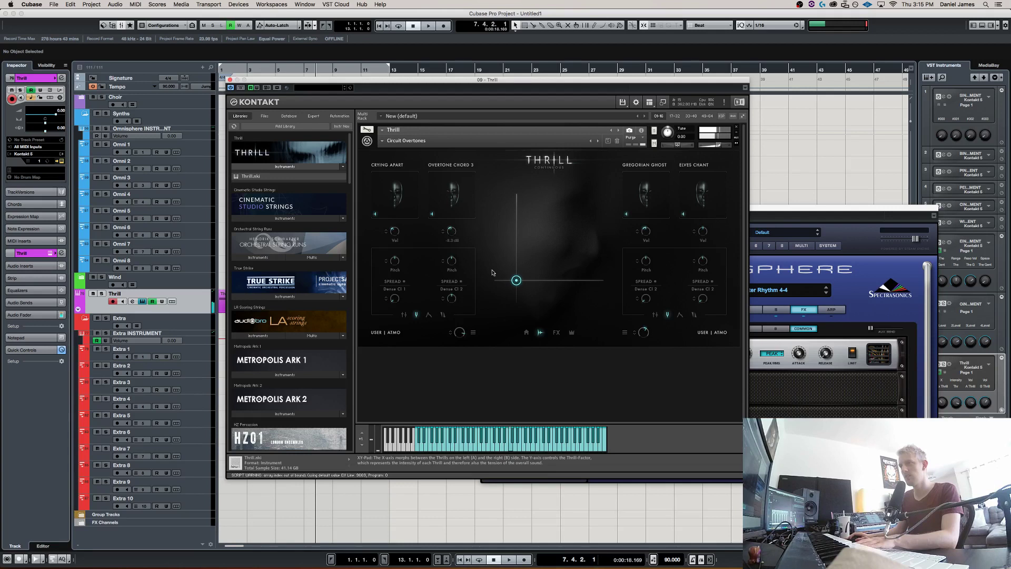
drag(516, 279, 572, 251)
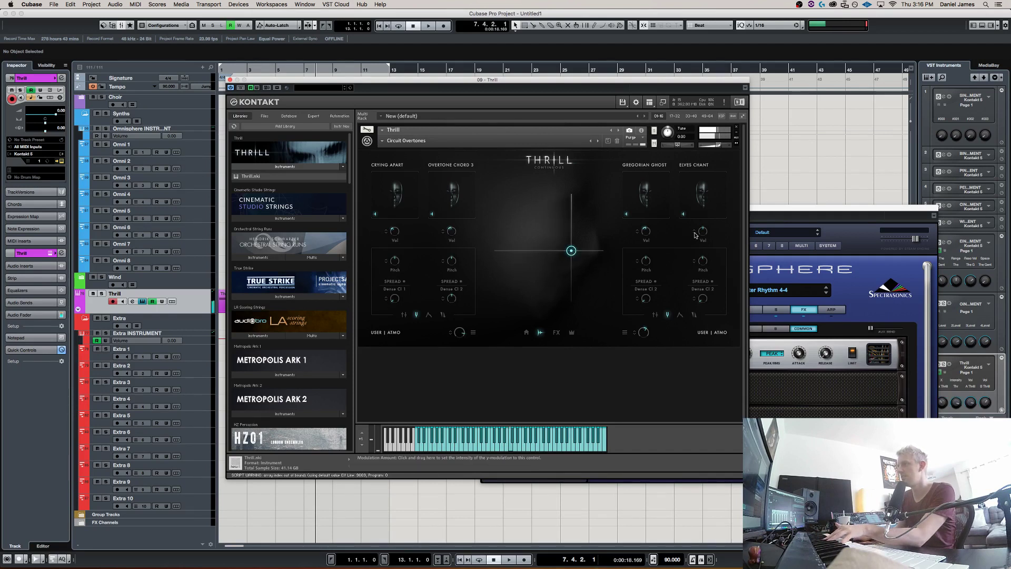
mouse_move(571, 250)
mouse_down()
mouse_move(536, 282)
mouse_move(566, 251)
mouse_move(562, 240)
mouse_move(555, 261)
mouse_up()
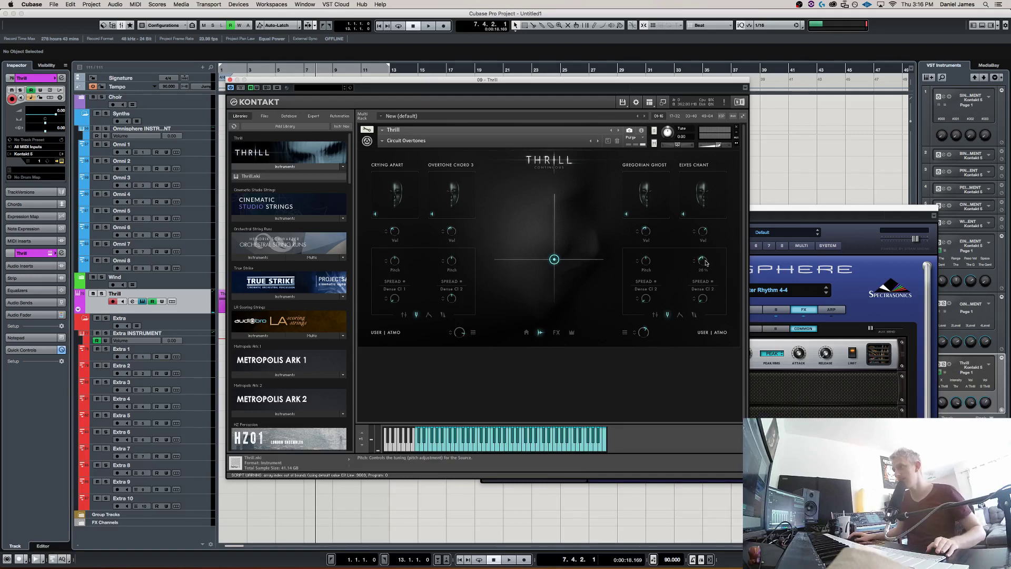
Adjust Elves Chant's pitch modulation with the XY pad on its side at higher intensity, then morph back towards Crying Apart.
drag(557, 262, 587, 225)
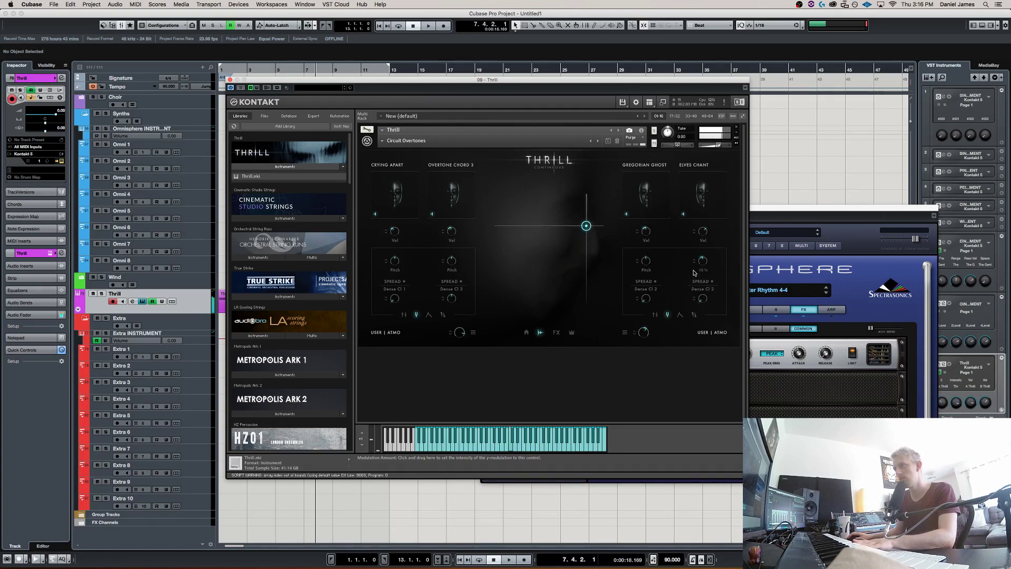
drag(696, 265, 693, 271)
drag(586, 228, 525, 256)
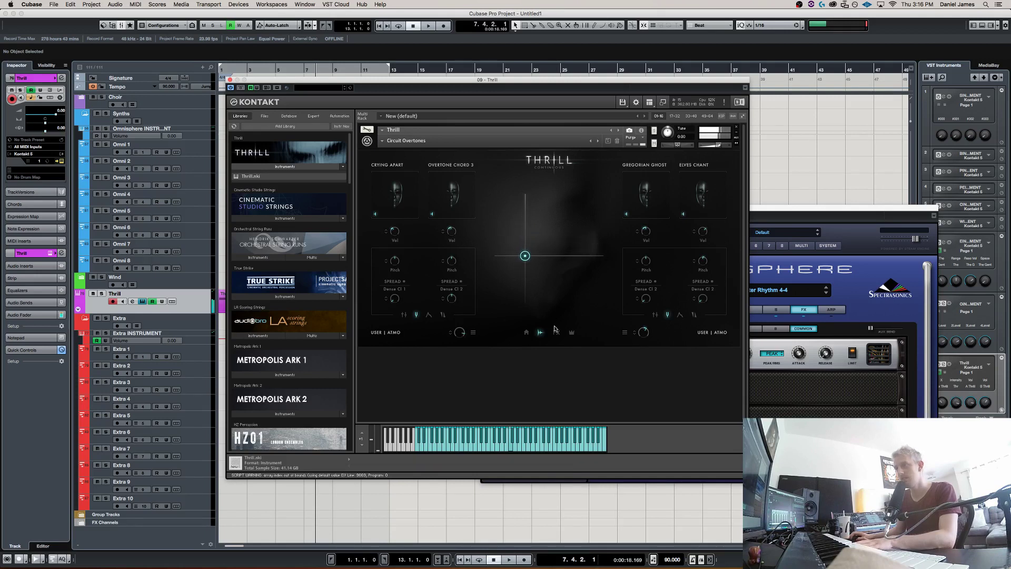
Set the Spaces reverb of the Gregorian Ghost and Elves Chant thrill to Bright Church.
click(556, 332)
click(678, 247)
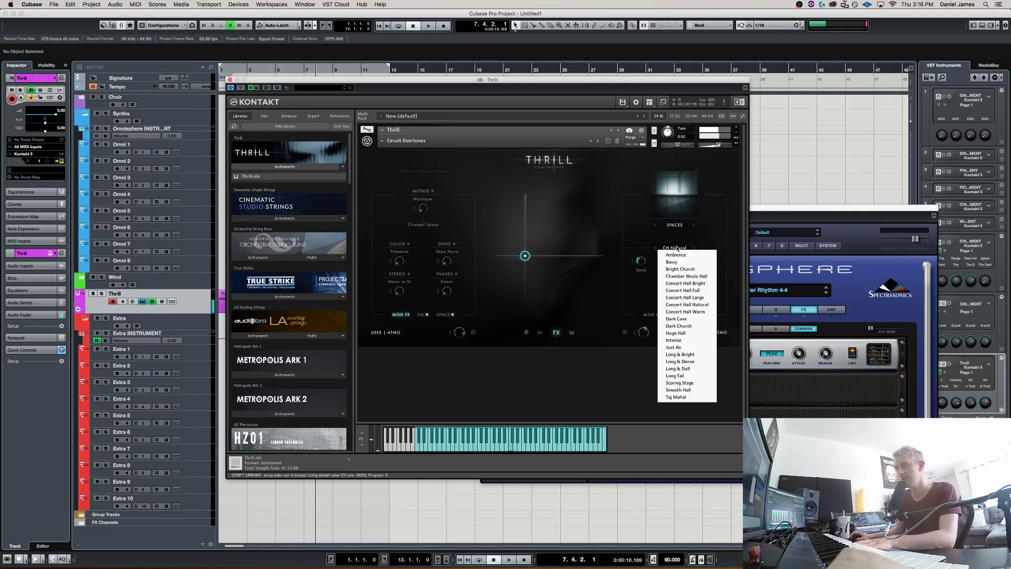
click(680, 269)
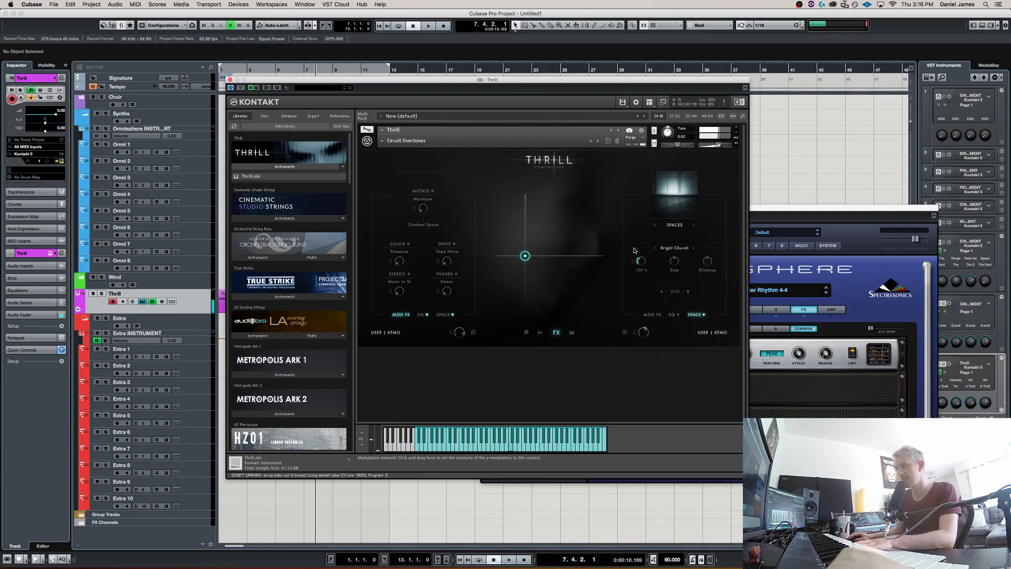
Enable Mutate with Out Of Breath on the Gregorian Ghost thrill, and morph the XY pad from there to near-maximum intensity on Crying Apart's side.
click(652, 315)
click(684, 190)
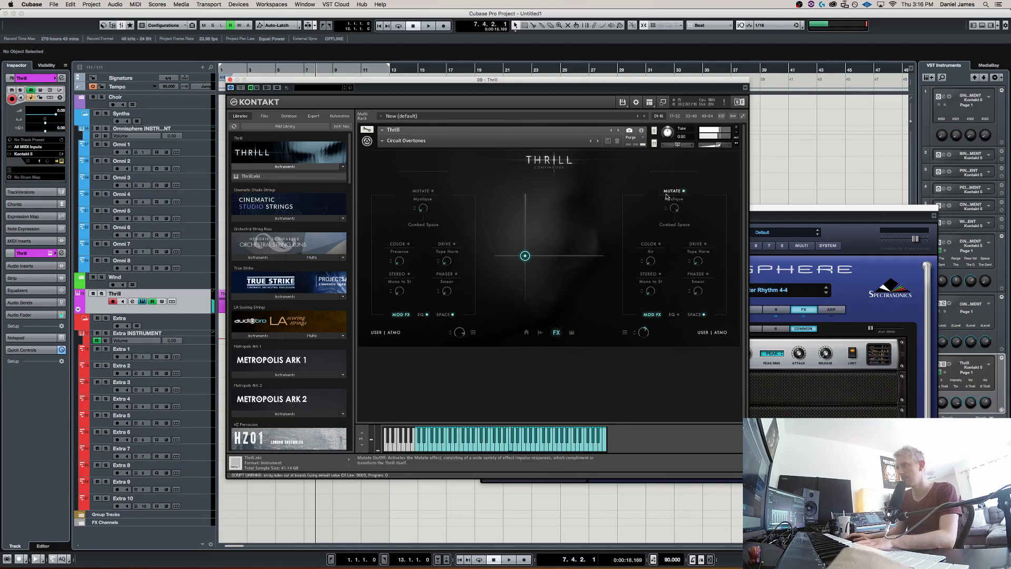
click(685, 226)
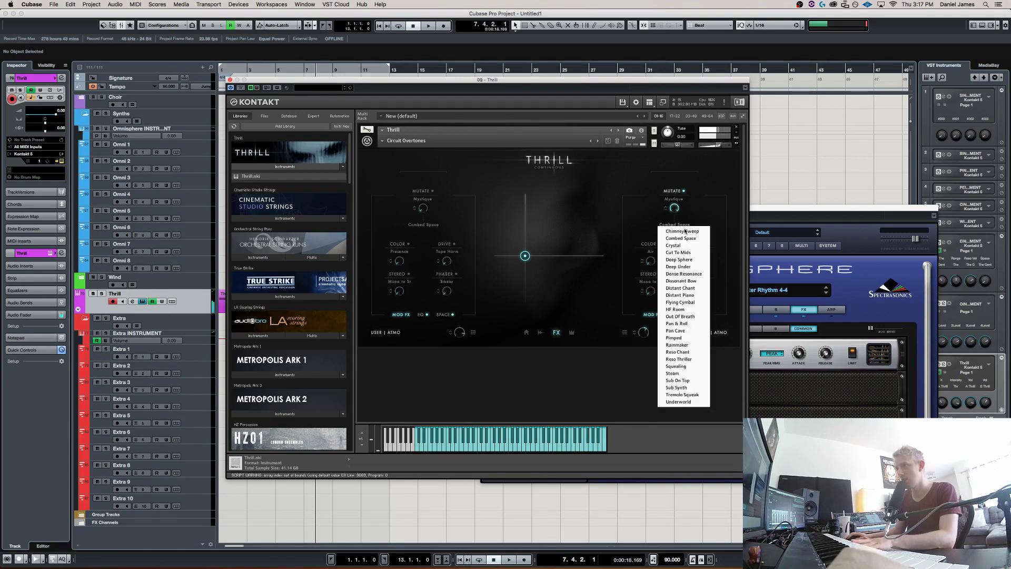
click(684, 313)
drag(528, 258, 599, 269)
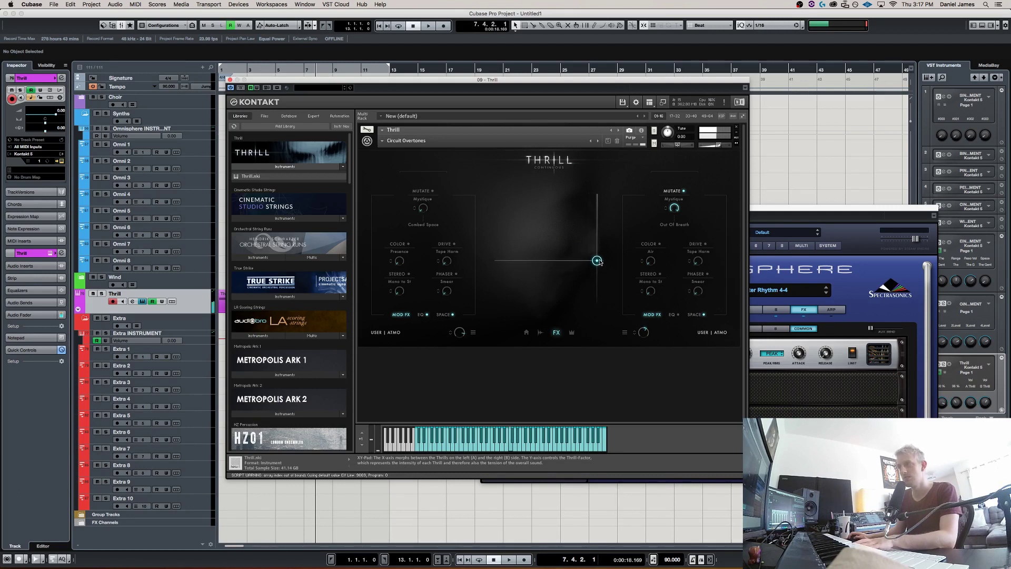
drag(600, 228, 508, 199)
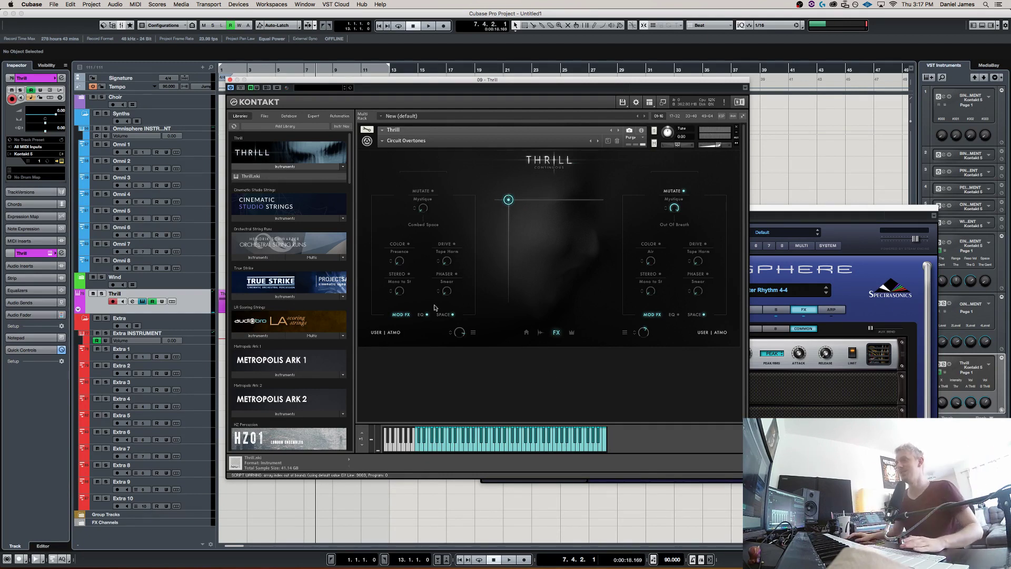
Filter the first thrill's presets to soft, aggressive hybrid orchestral atmospheres, and load Flying Metal.
click(373, 331)
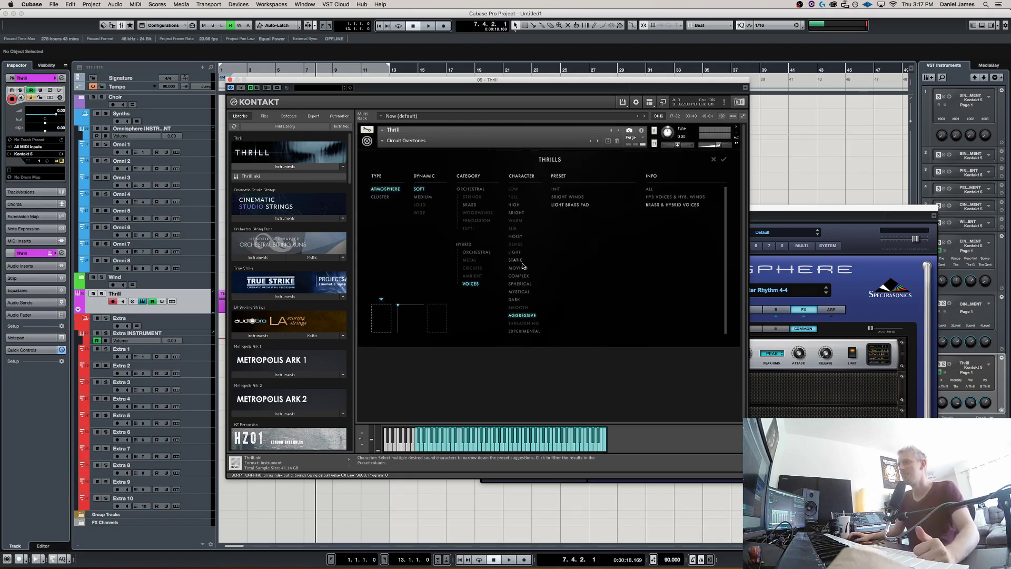
click(477, 284)
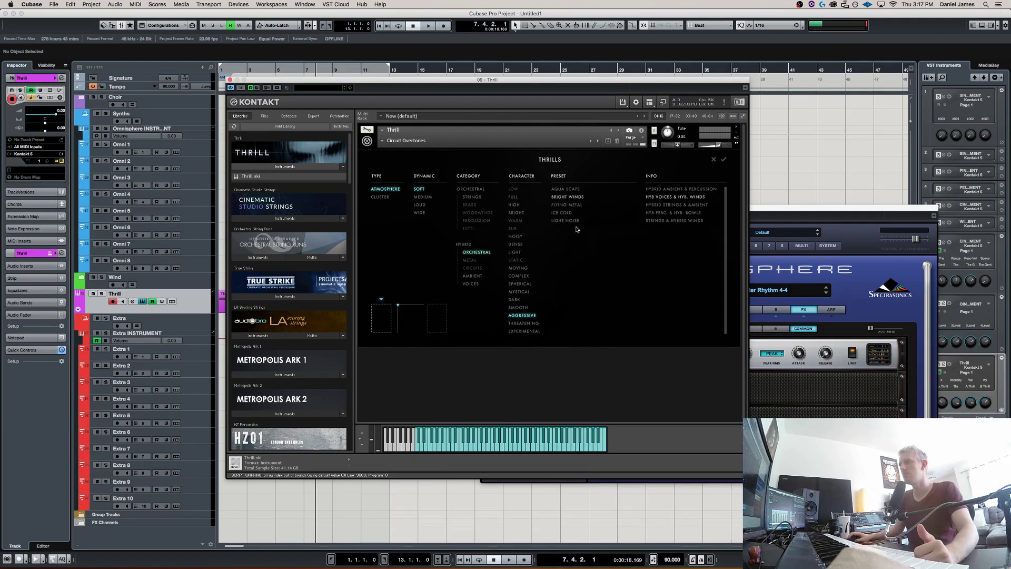
click(574, 208)
click(723, 160)
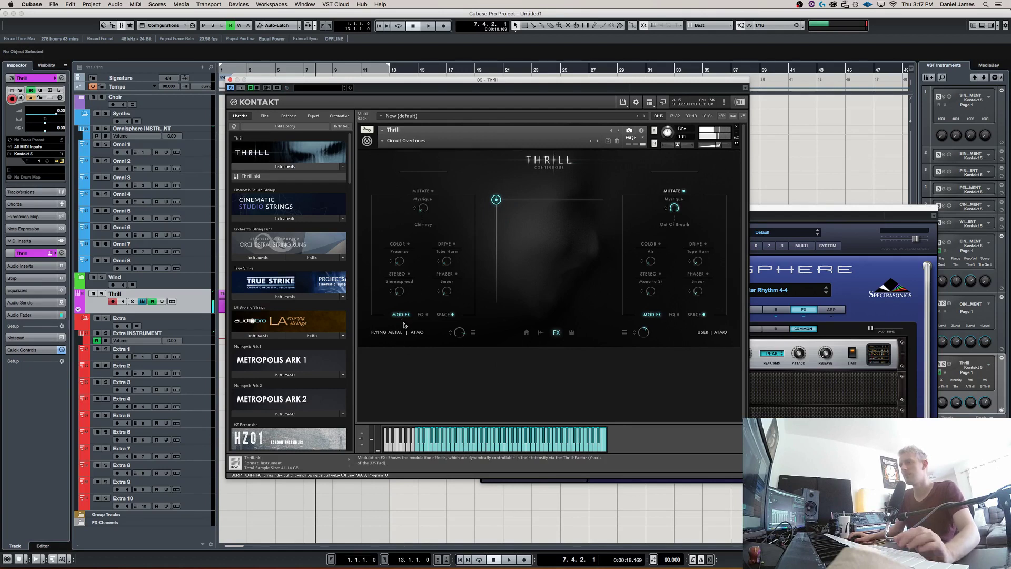
click(417, 333)
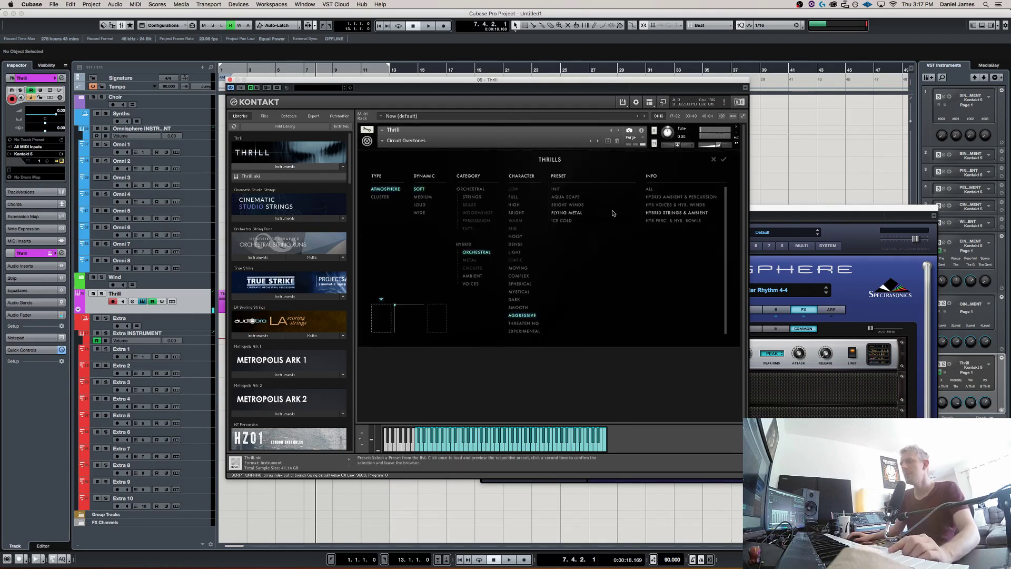
click(713, 160)
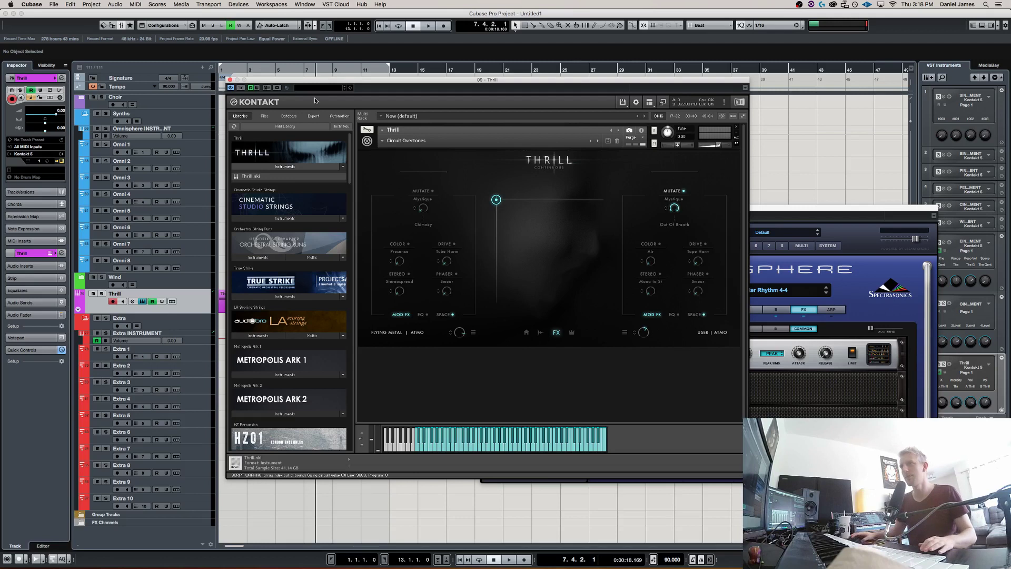
Load the factory cluster snapshot Clusterfunk, morph its XY pad at high intensity, and switch to the Clustered Highs snapshot.
click(382, 141)
mouse_move(376, 147)
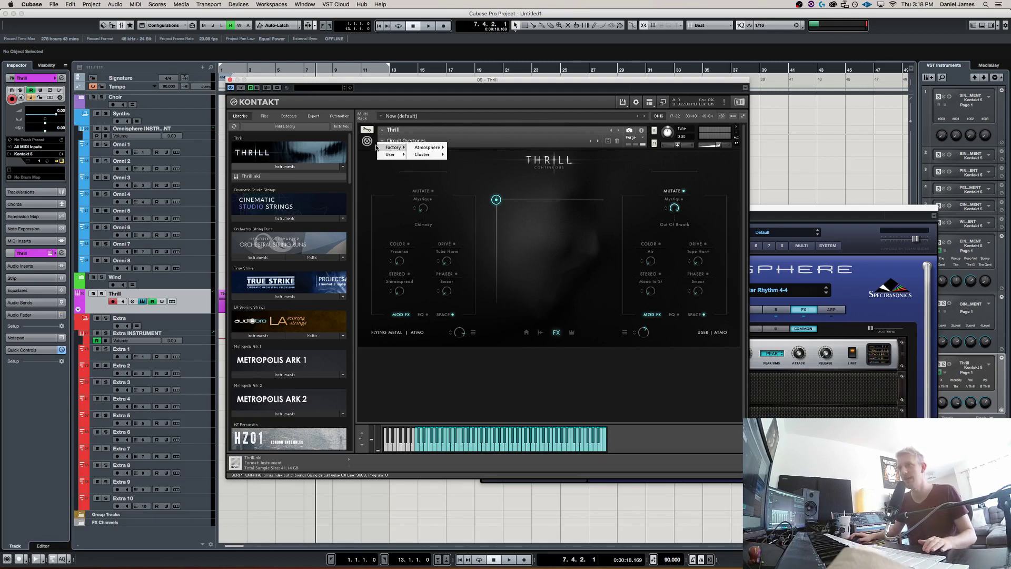
mouse_move(426, 156)
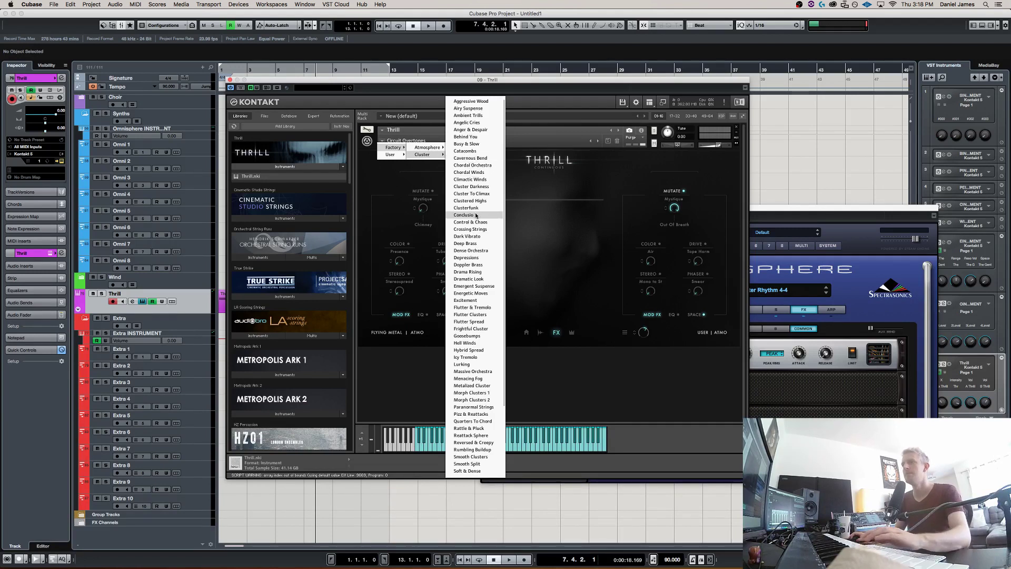
drag(528, 269, 533, 199)
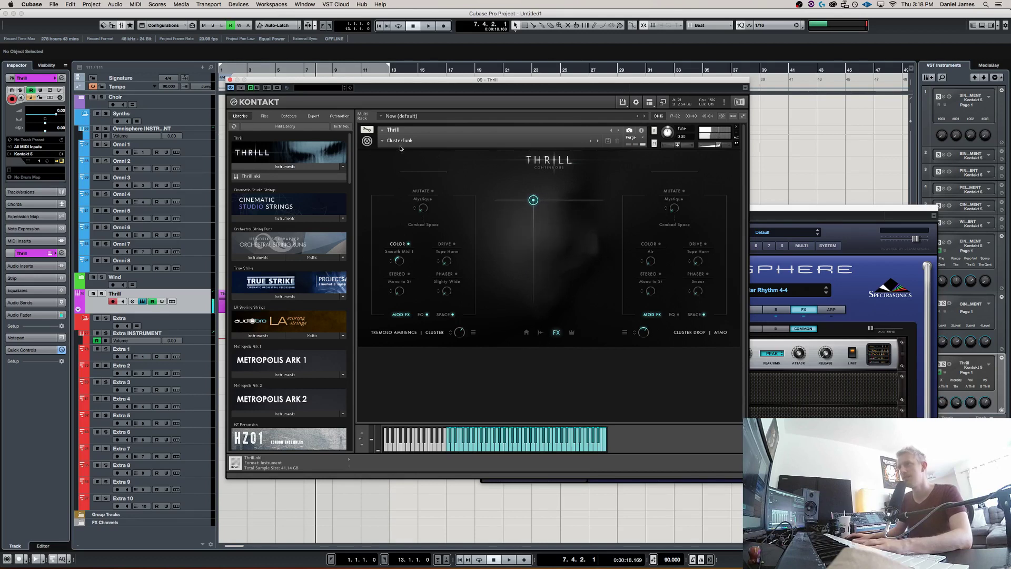
click(596, 146)
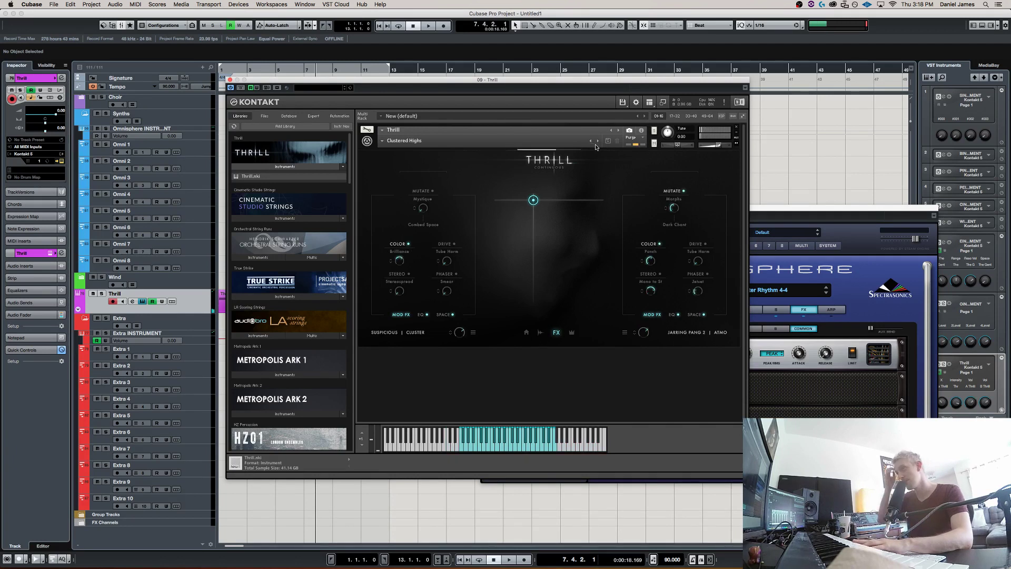
mouse_move(533, 200)
mouse_down()
mouse_move(545, 293)
mouse_move(554, 232)
mouse_move(551, 212)
mouse_move(533, 200)
mouse_up()
Check the saved user snapshots, and move the Clustered Highs XY pad to a near-central blend at medium-high intensity.
click(380, 141)
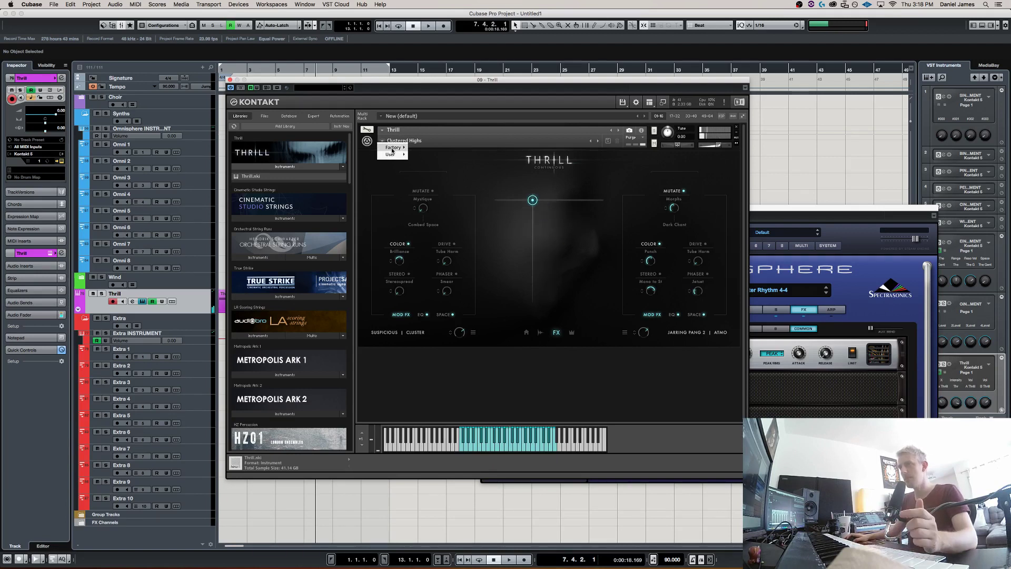
mouse_move(395, 155)
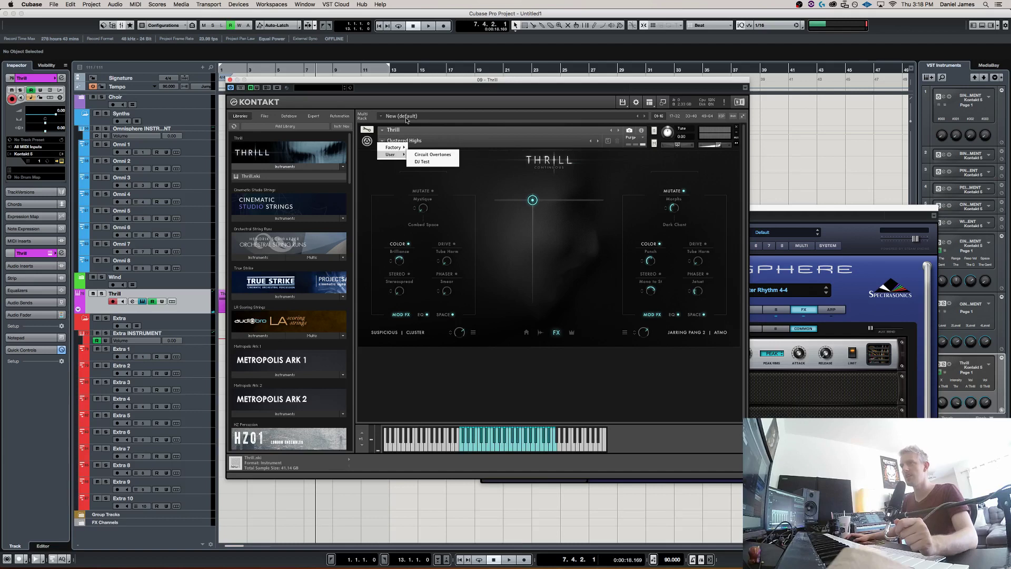
click(560, 231)
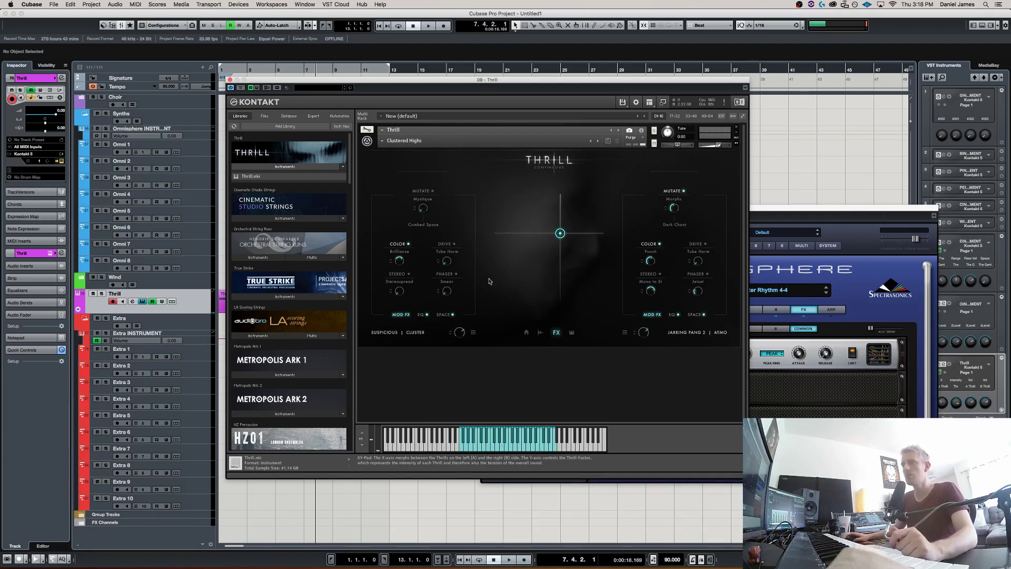
Replace the Suspicious cluster thrill with the Init atmosphere.
click(401, 336)
click(392, 192)
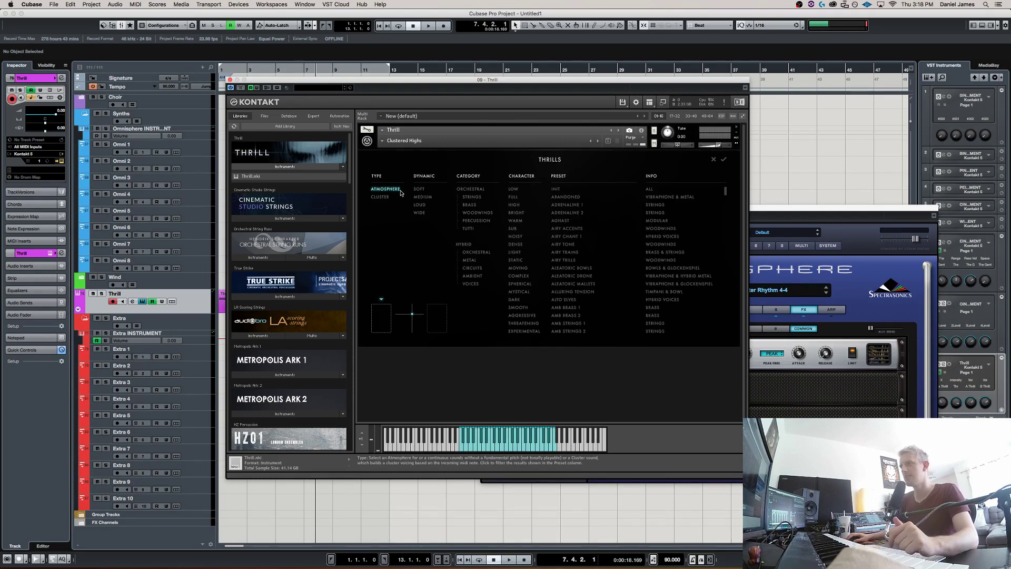
click(713, 160)
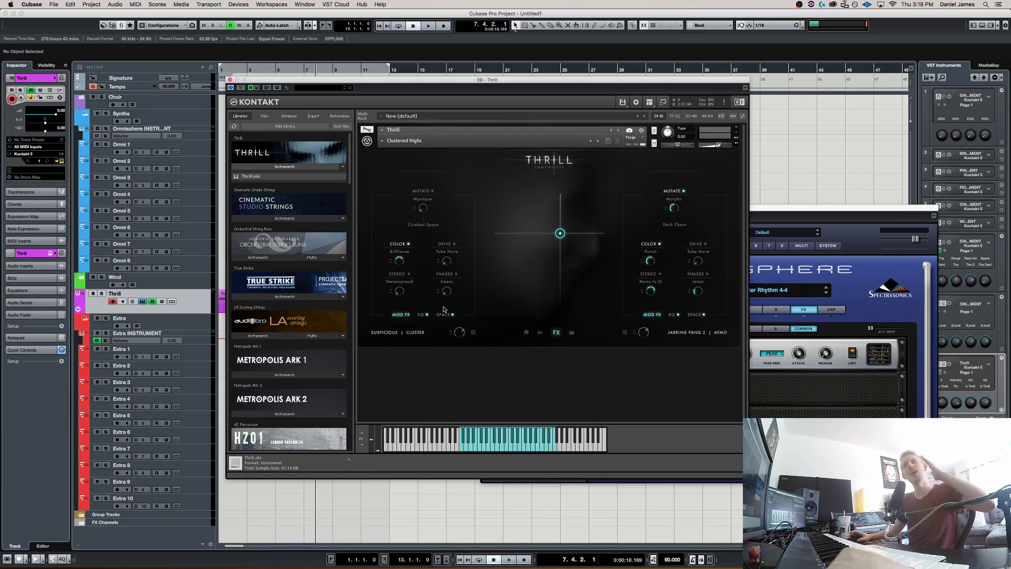
click(402, 336)
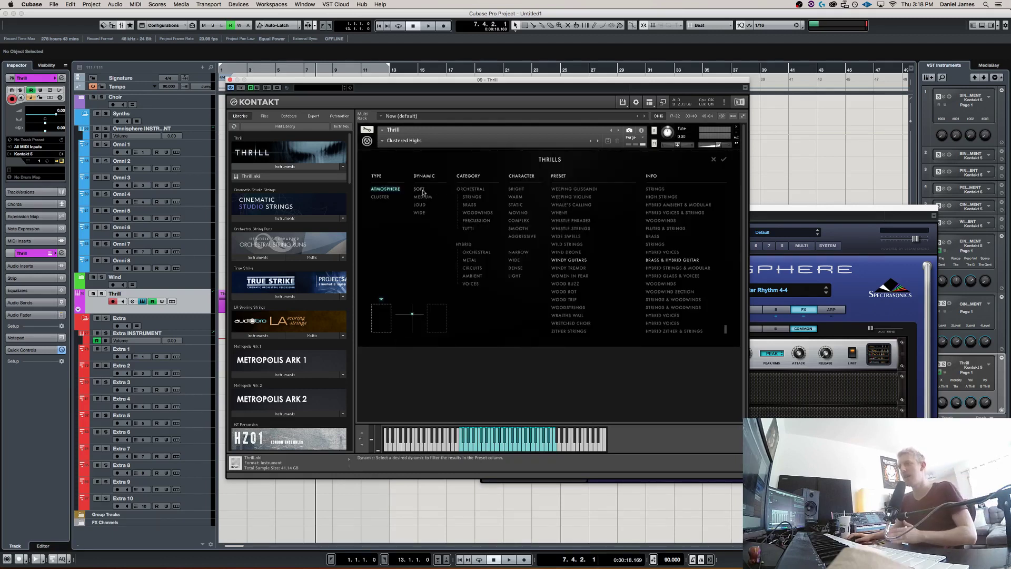
click(385, 189)
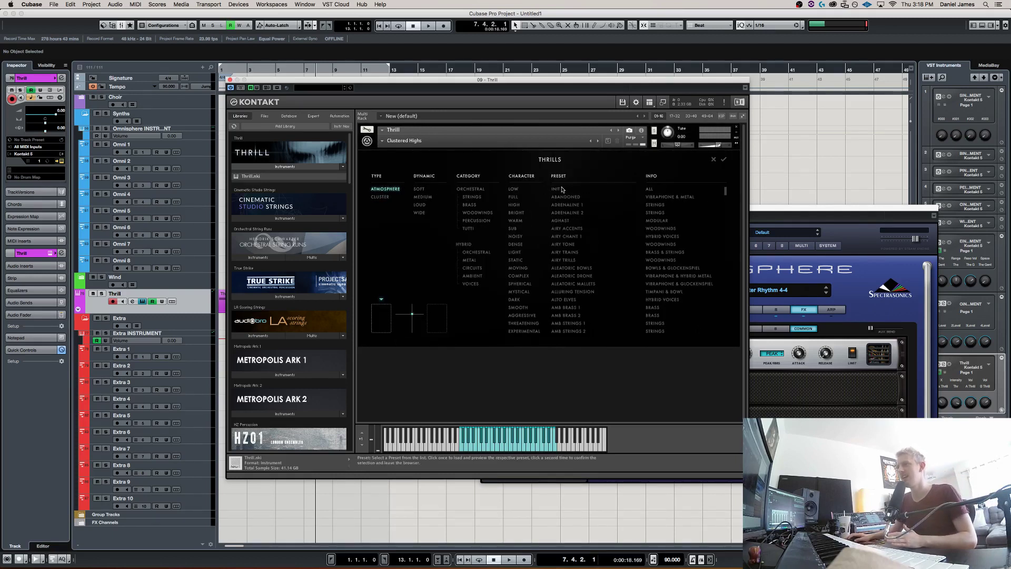
click(723, 159)
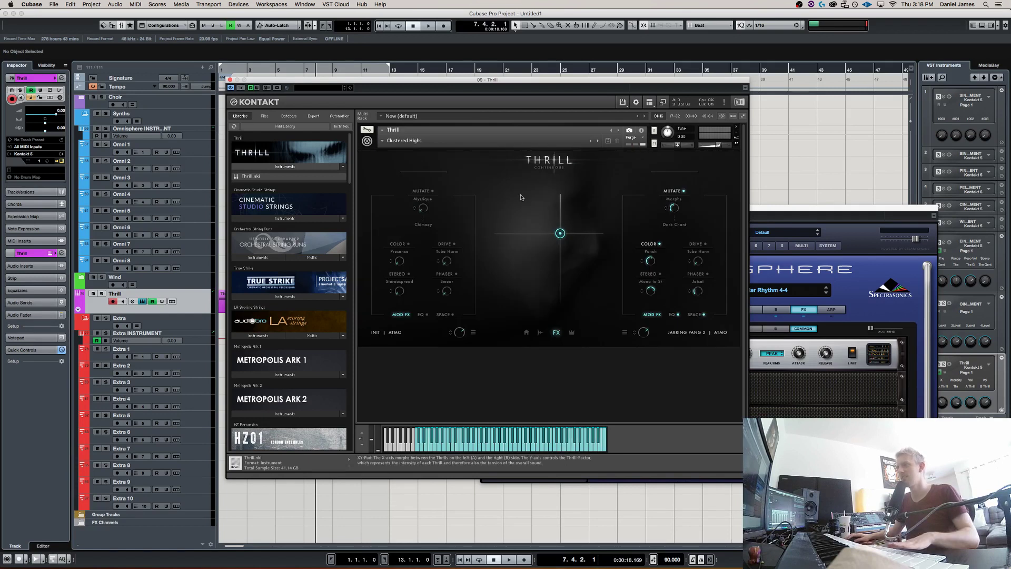
Replace the Jarring Pang 2 thrill with the Init atmosphere.
click(687, 333)
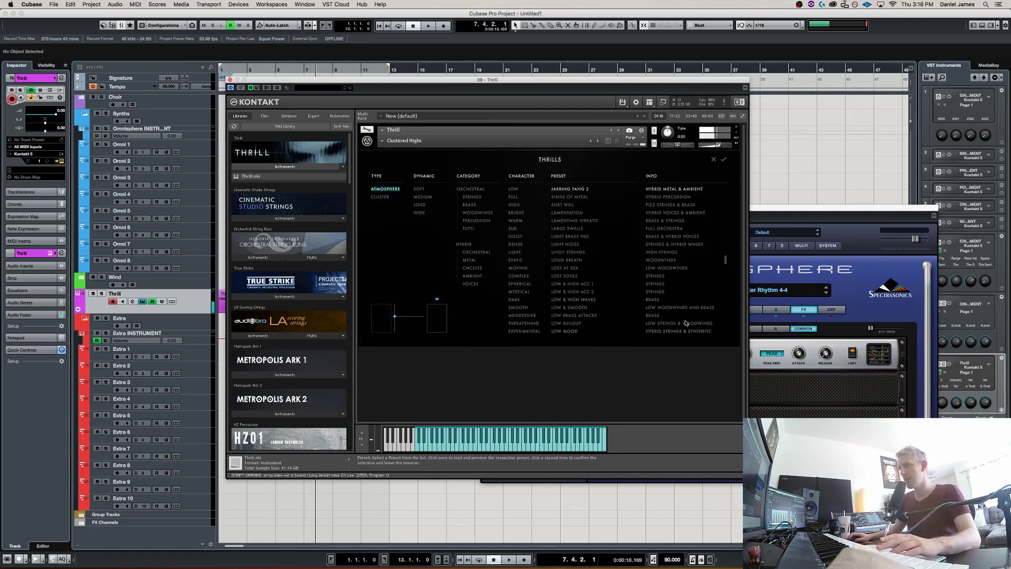
click(516, 188)
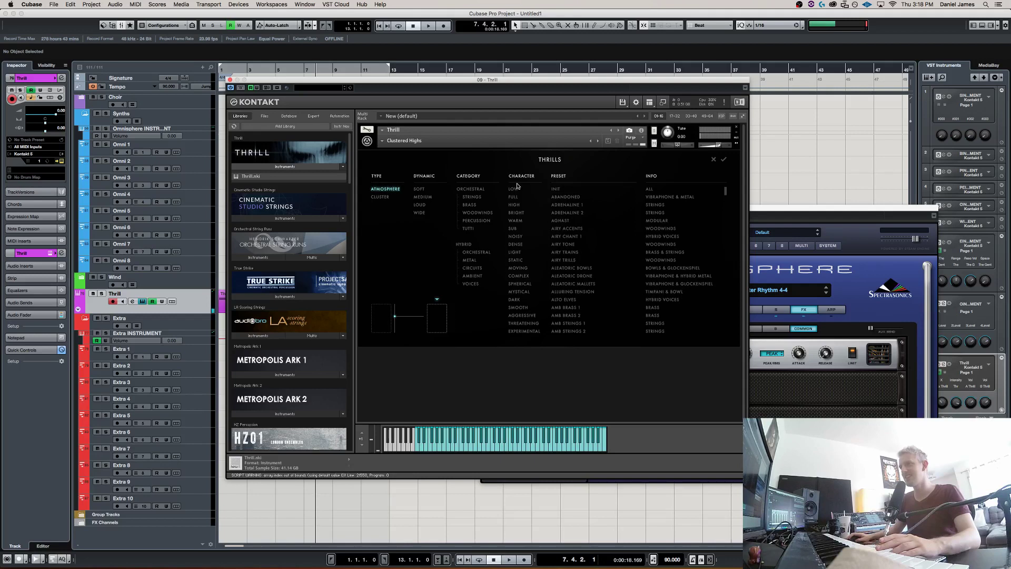
click(723, 159)
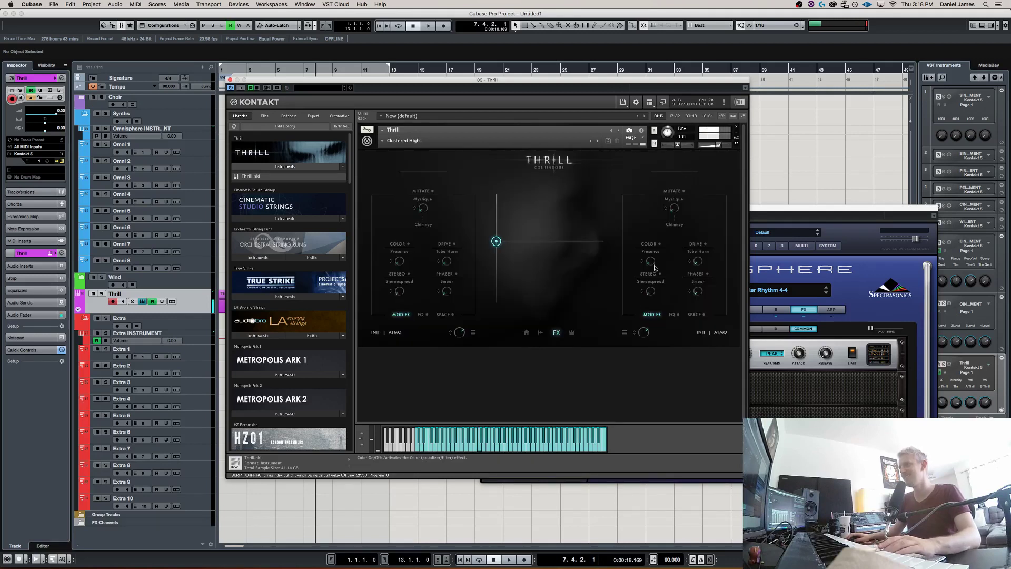
Examine the sources of the Init atmospheres, and look through the source presets available for Lamenting Brass 1.
click(540, 332)
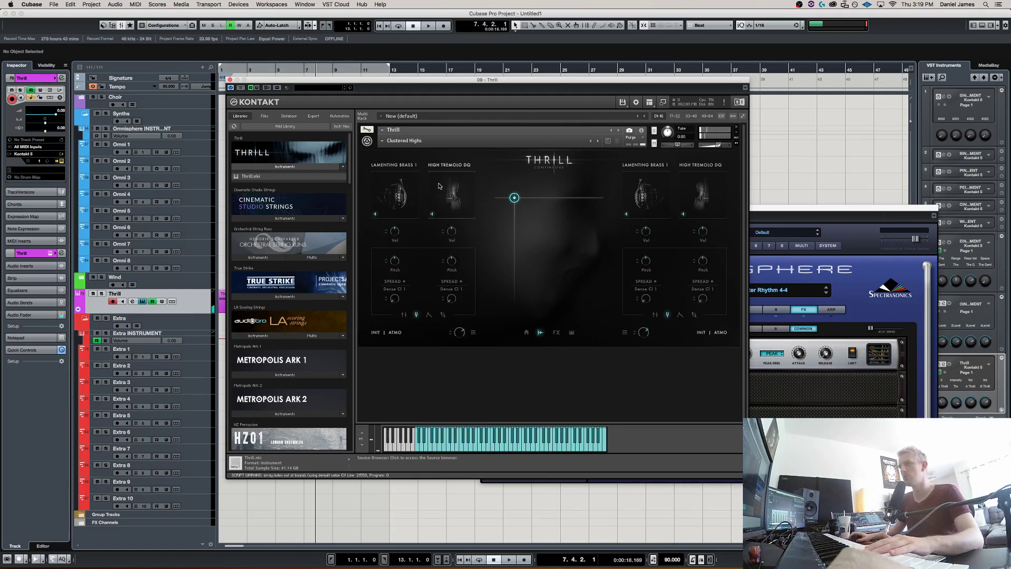
click(393, 192)
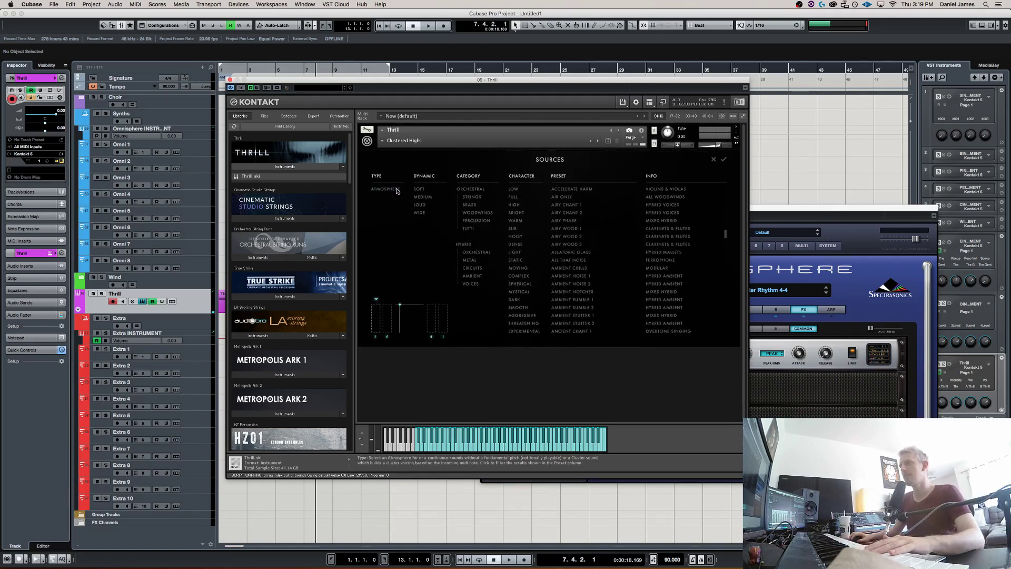
click(713, 160)
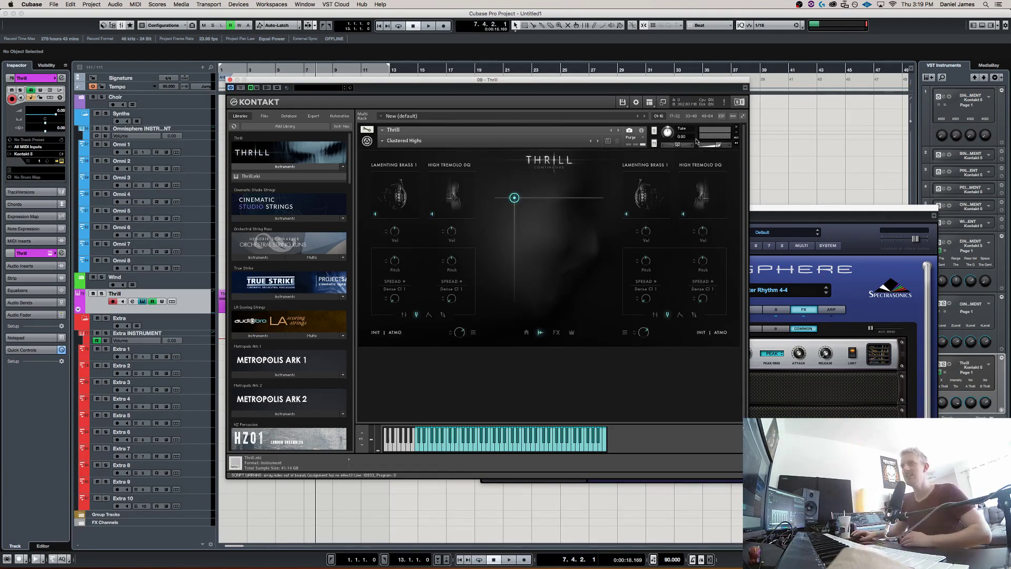
click(388, 141)
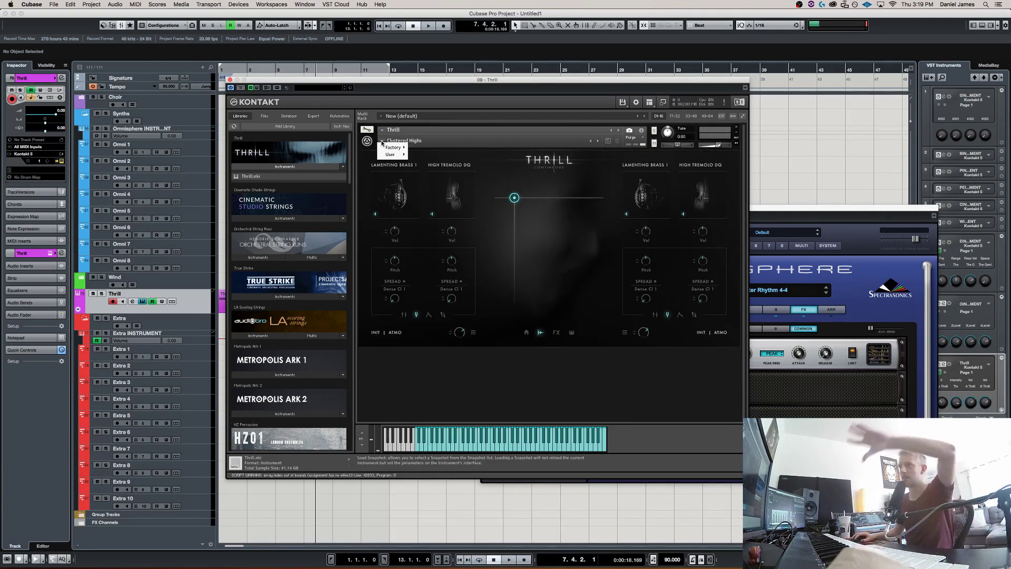
click(531, 212)
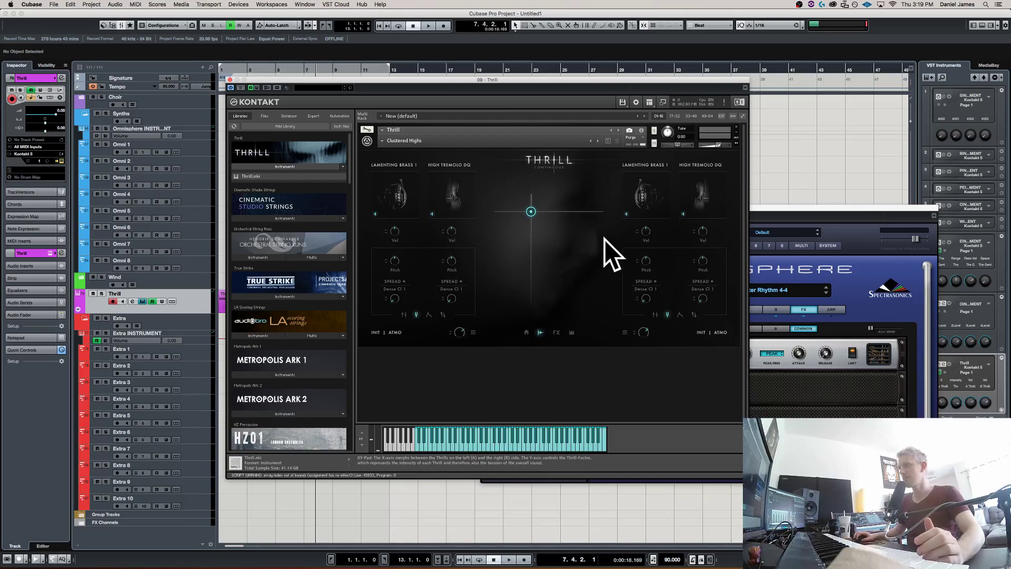
Filter the first thrill's atmospheres to hybrid circuits, audition Dense Drone, and load Frigid Gust.
click(396, 289)
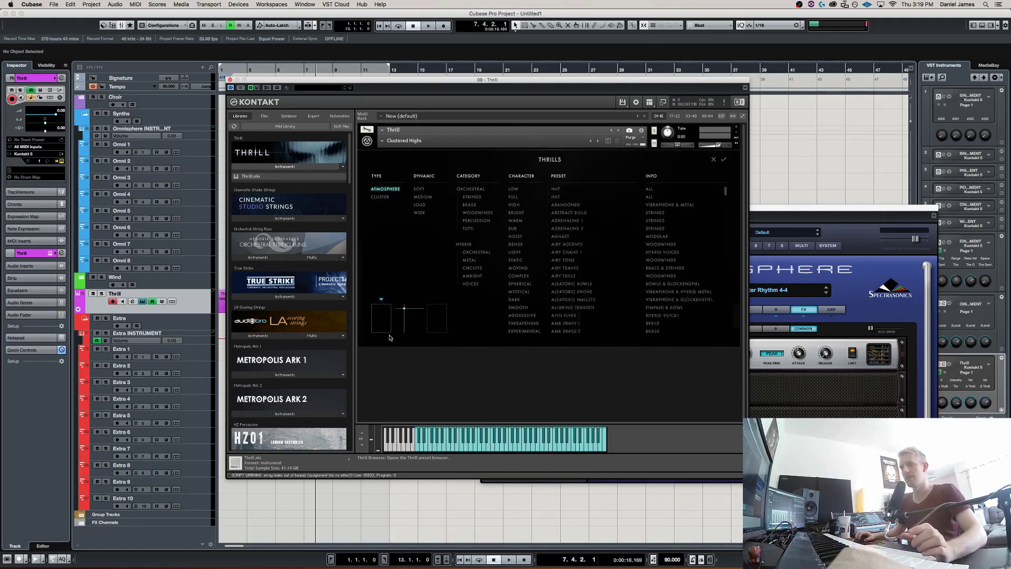
click(473, 268)
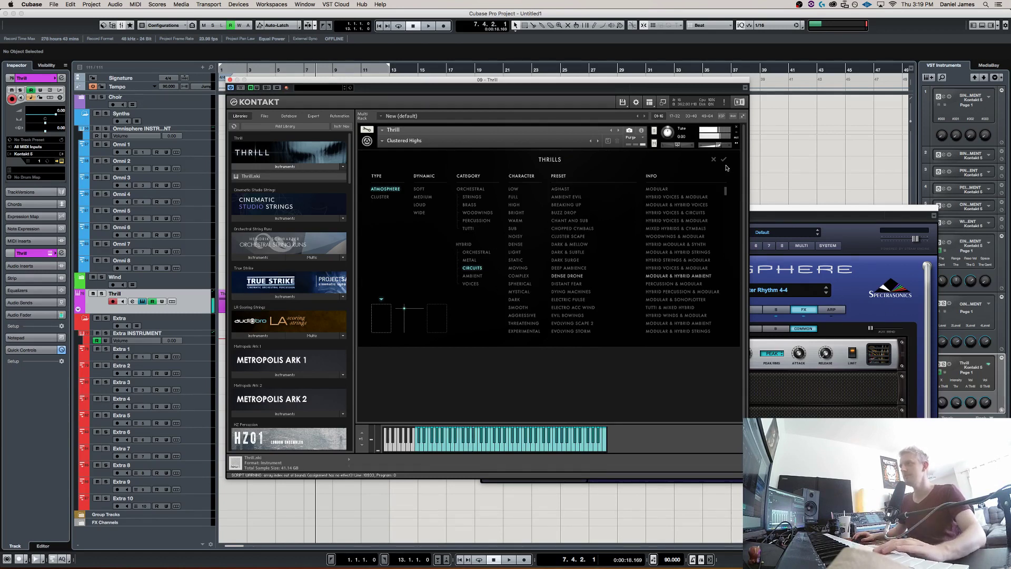
double_click(542, 262)
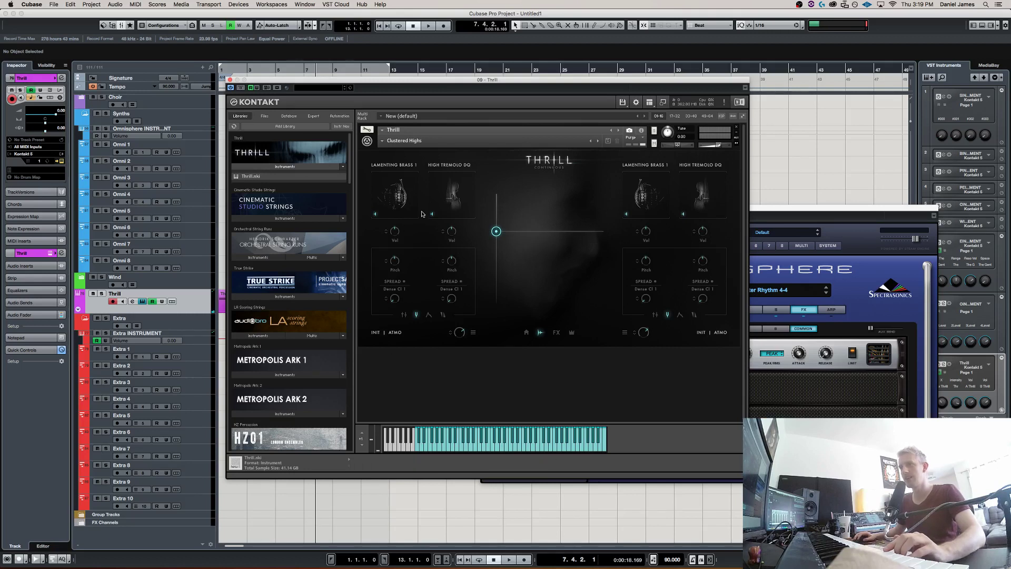
click(395, 333)
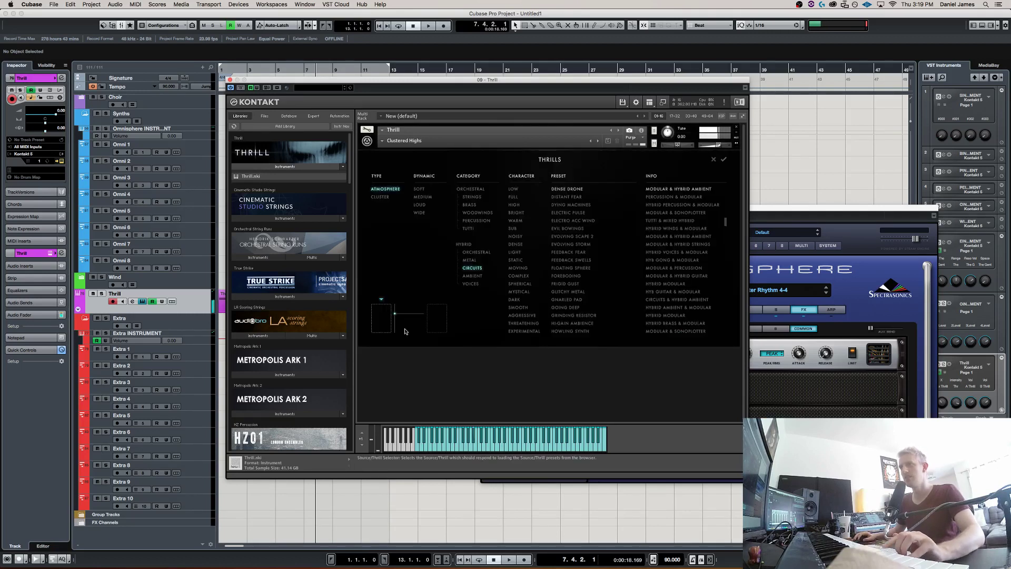
click(562, 284)
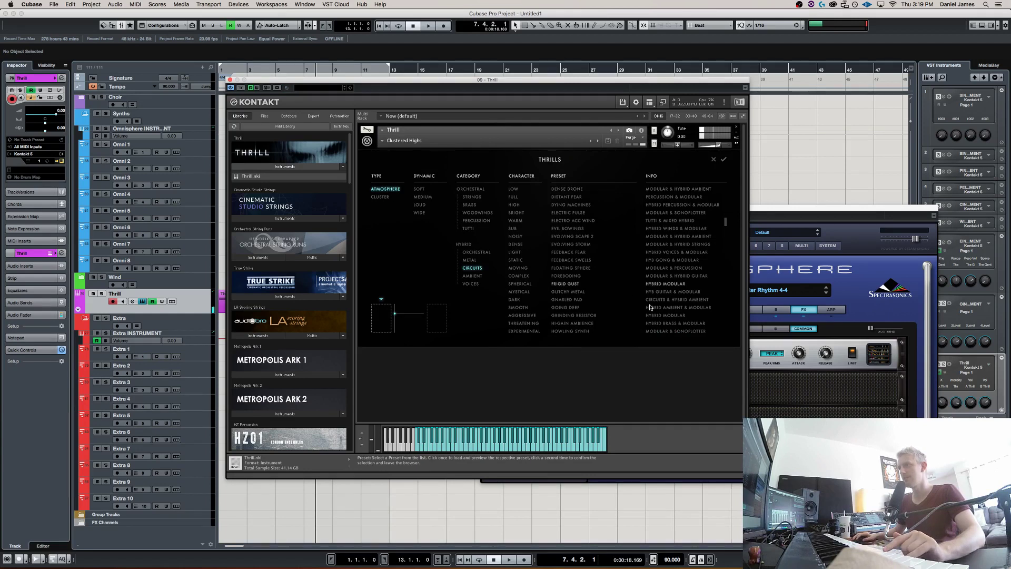
click(723, 159)
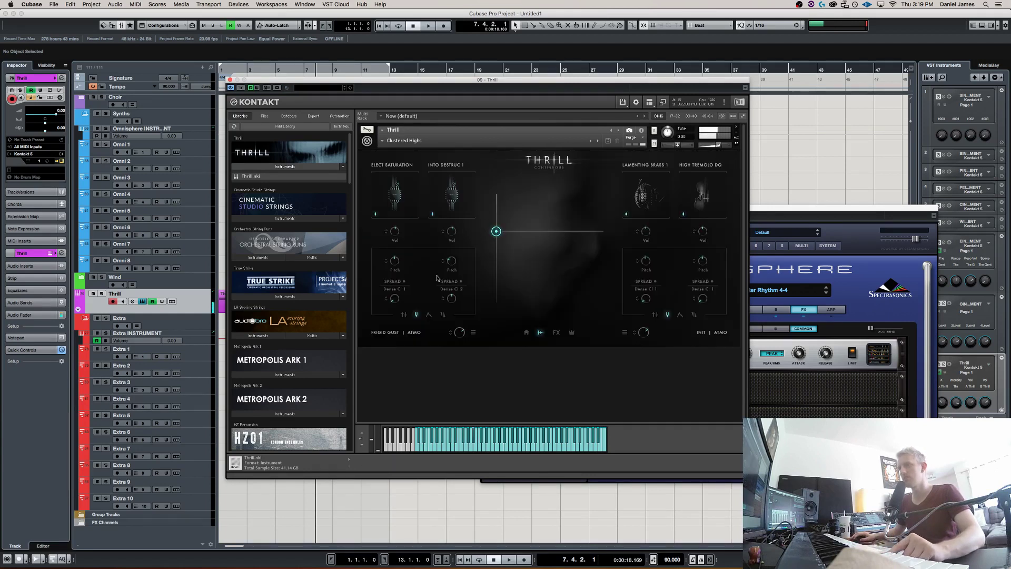
Filter the first thrill's atmospheres to hybrid orchestral and circuits, and load Dying Machines.
click(413, 335)
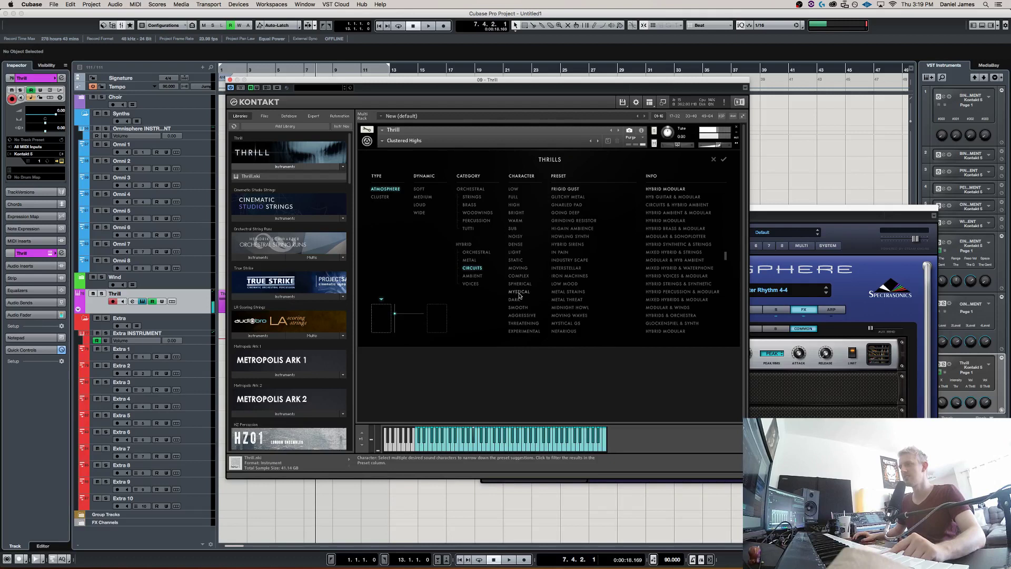
click(476, 252)
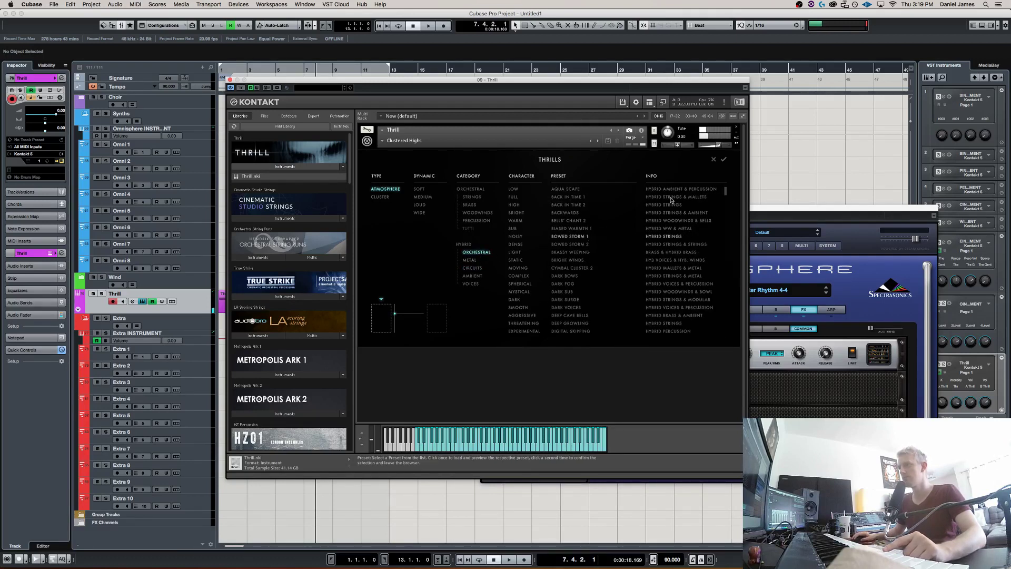
click(611, 233)
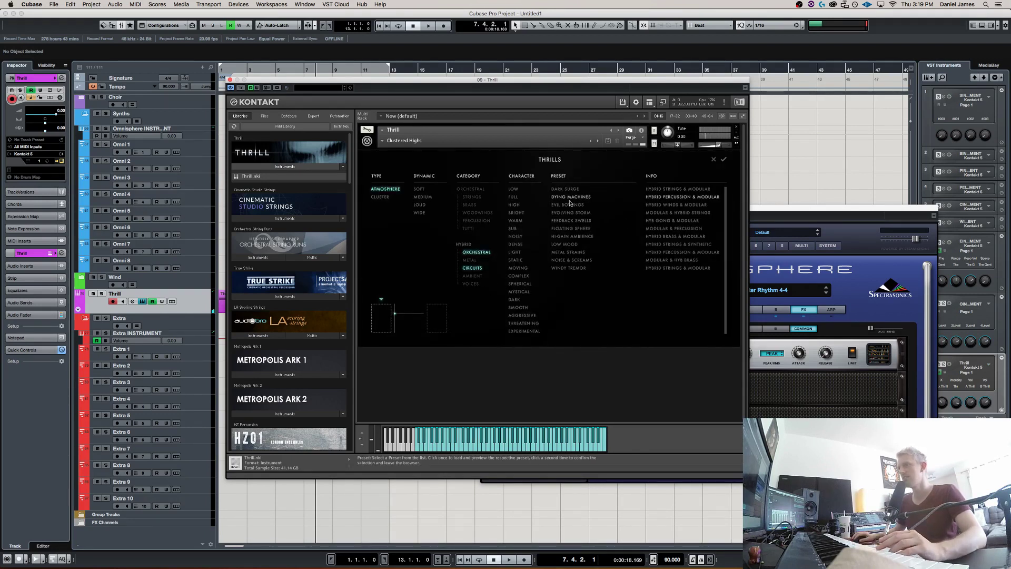
double_click(588, 202)
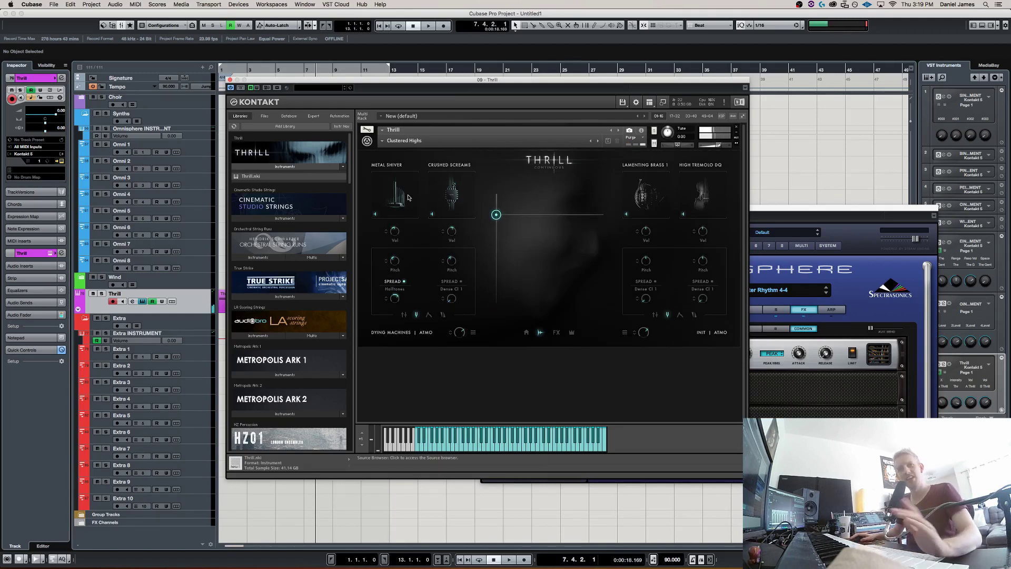
Replace the first thrill's sources with Cymbal FX Bowed 1 and Crying Apart, and morph towards the second thrill on the XY pad.
click(446, 198)
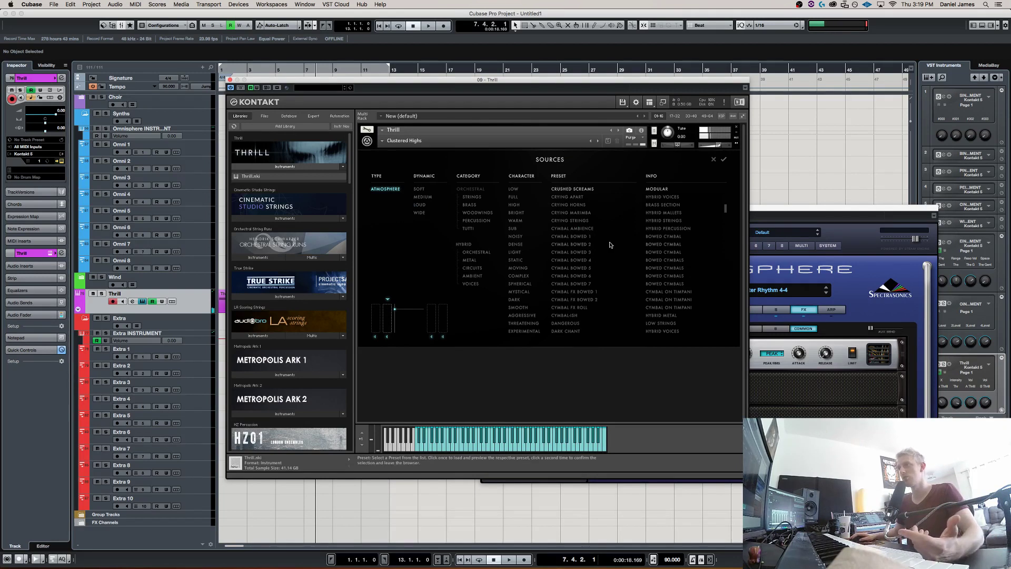
double_click(574, 293)
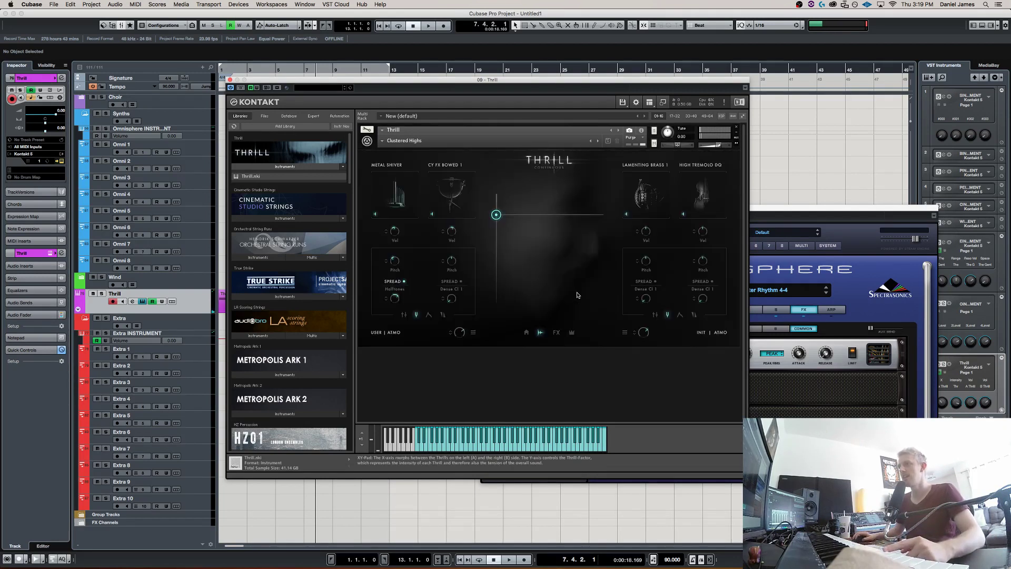
click(392, 192)
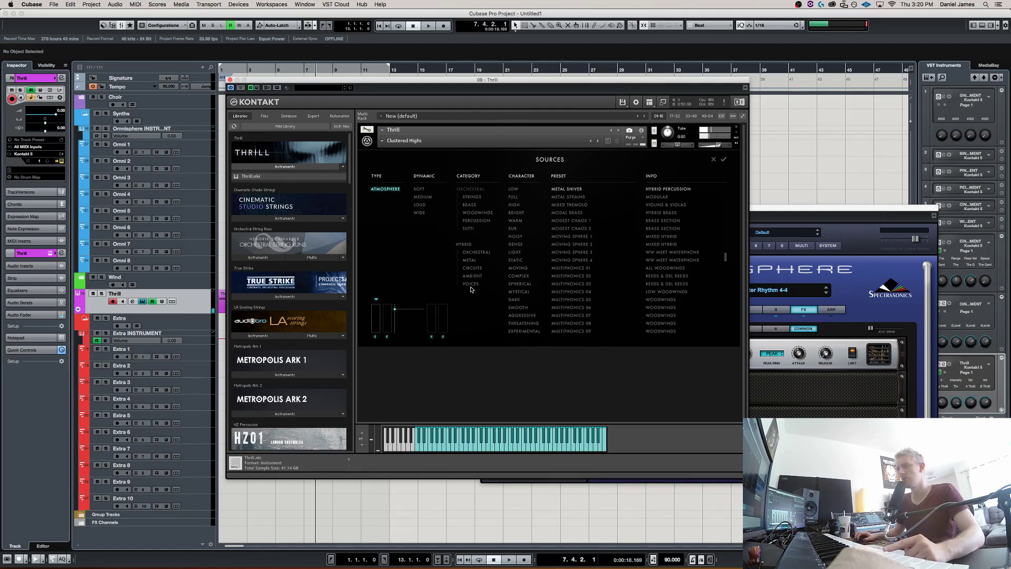
double_click(574, 259)
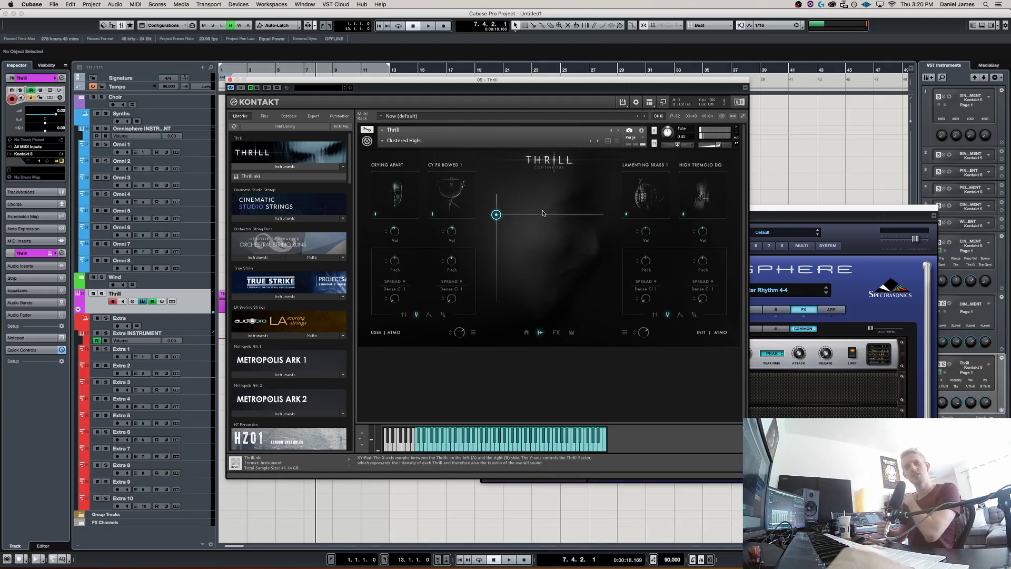
drag(543, 213, 557, 232)
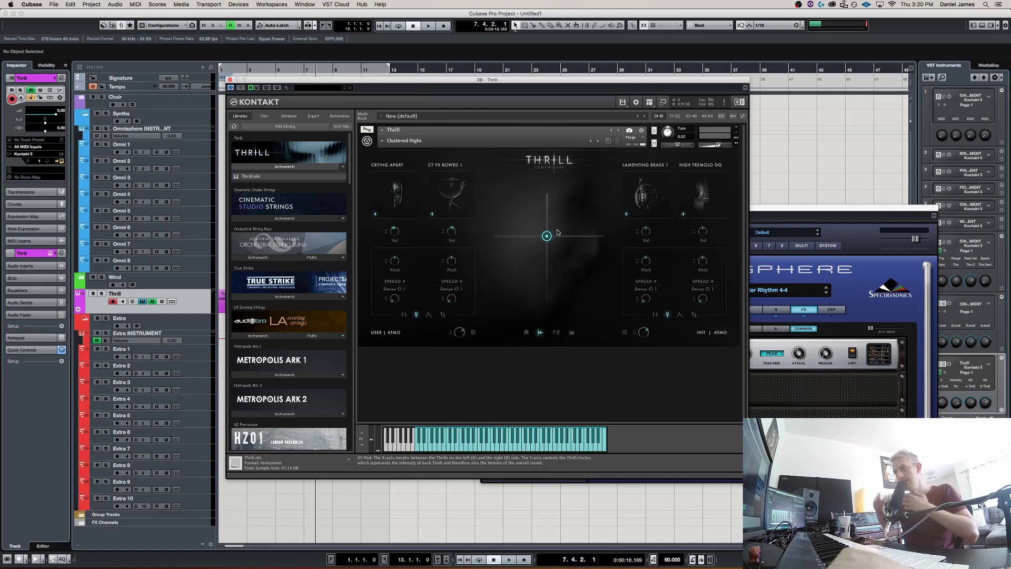
List the cluster thrills for the first slot, and load the factory atmosphere snapshot The Opening and morph it on the XY pad.
click(438, 338)
click(392, 202)
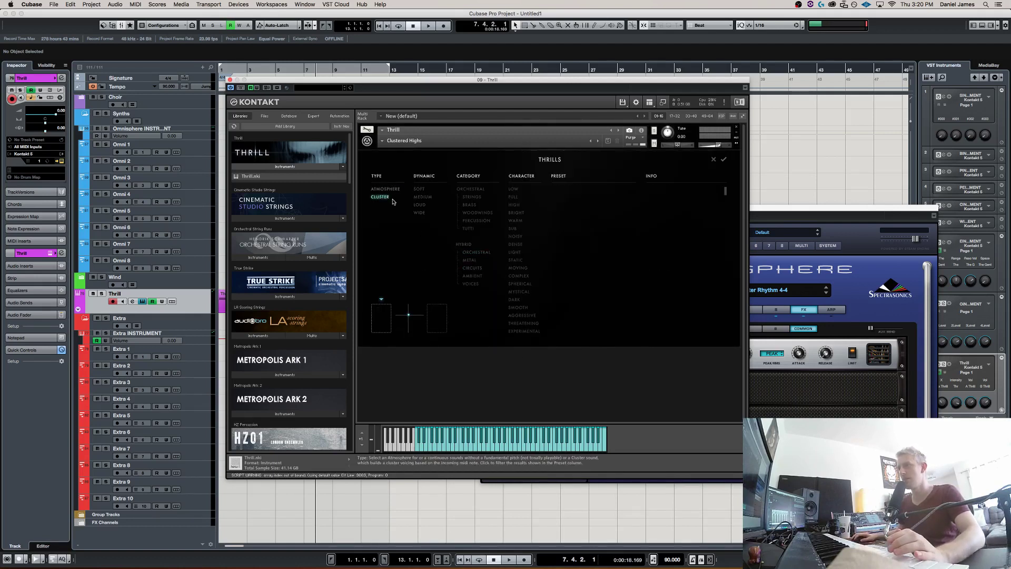
click(389, 142)
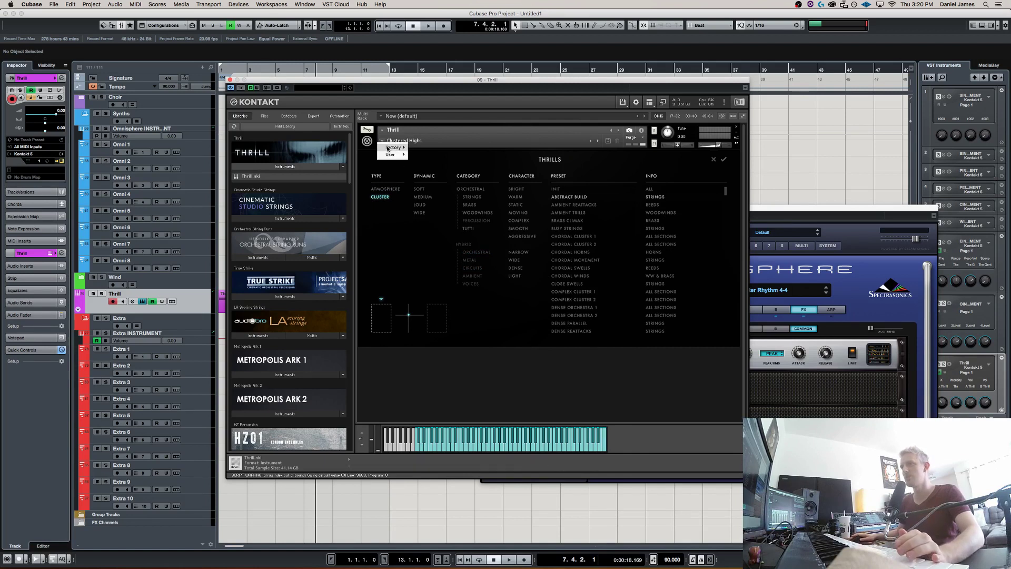
mouse_move(392, 147)
mouse_move(428, 149)
scroll(463, 203, down, 15)
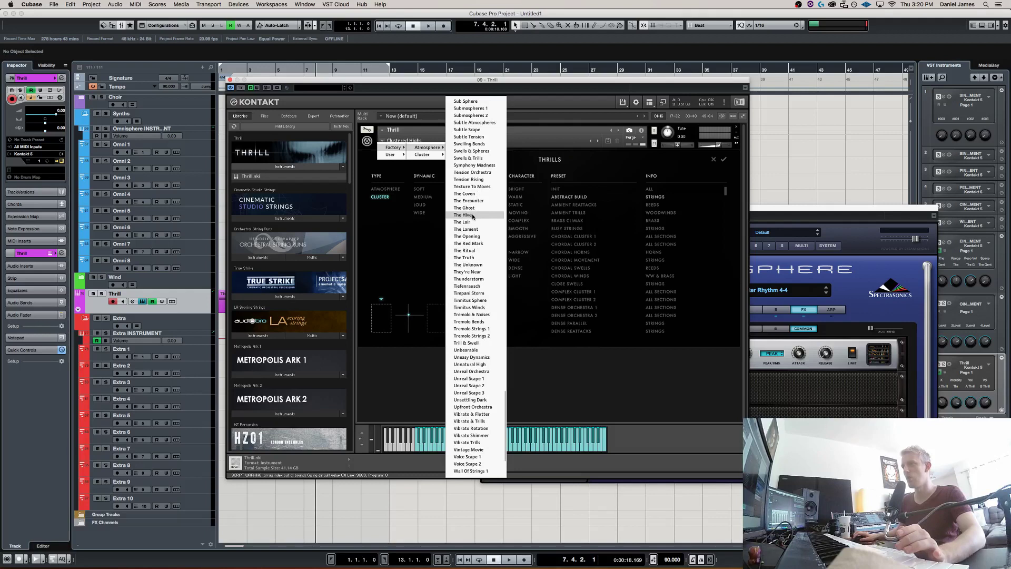
scroll(473, 216, down, 5)
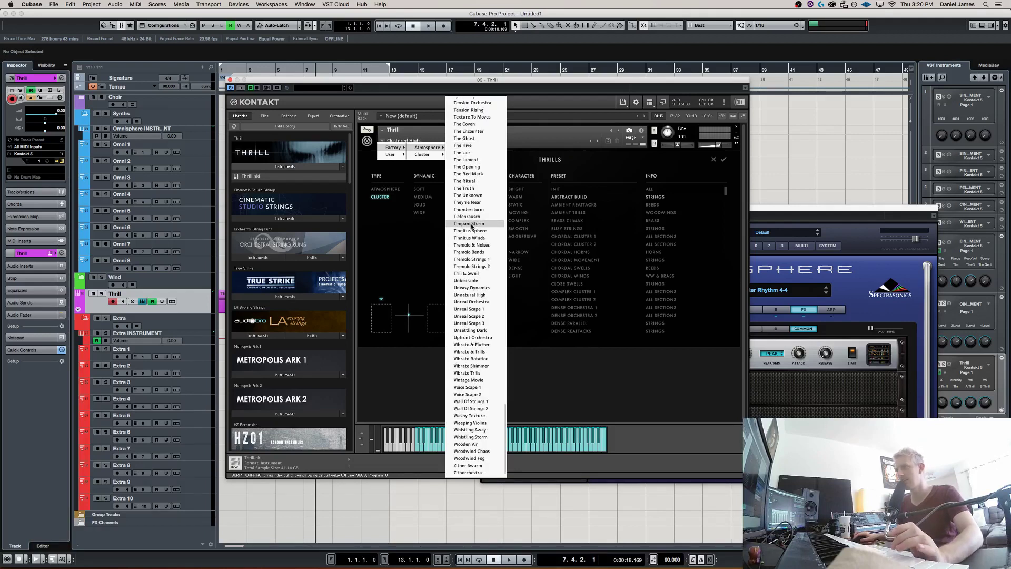
click(467, 166)
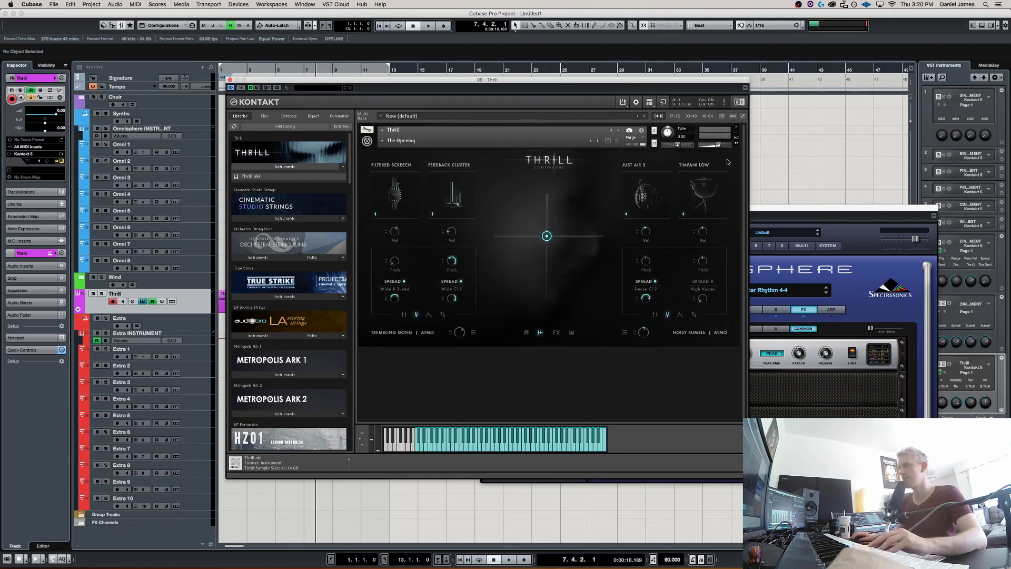
drag(535, 230, 506, 184)
Load the factory atmosphere snapshot Low & Screaming and morph it on the XY pad.
click(394, 140)
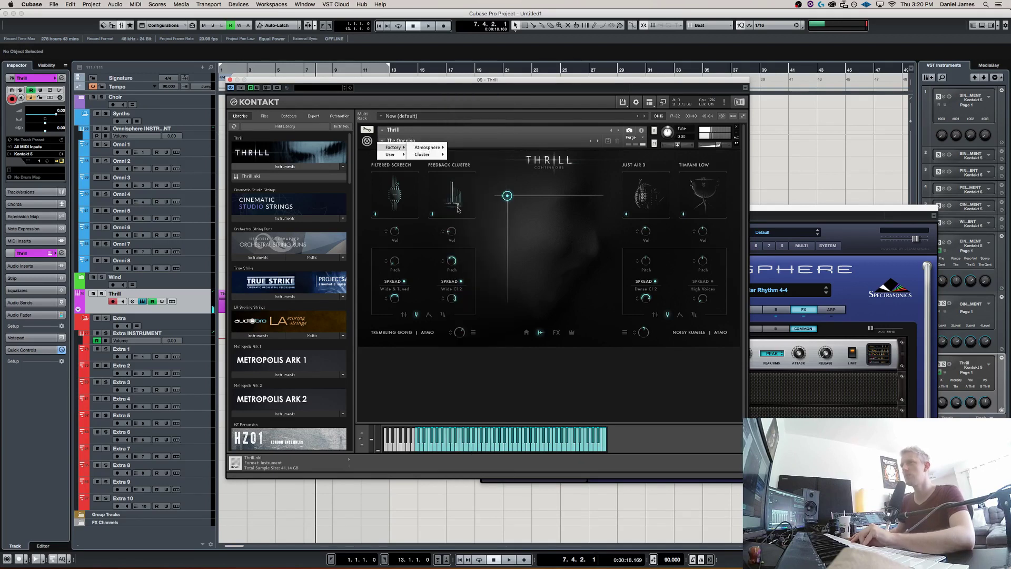
scroll(478, 248, down, 10)
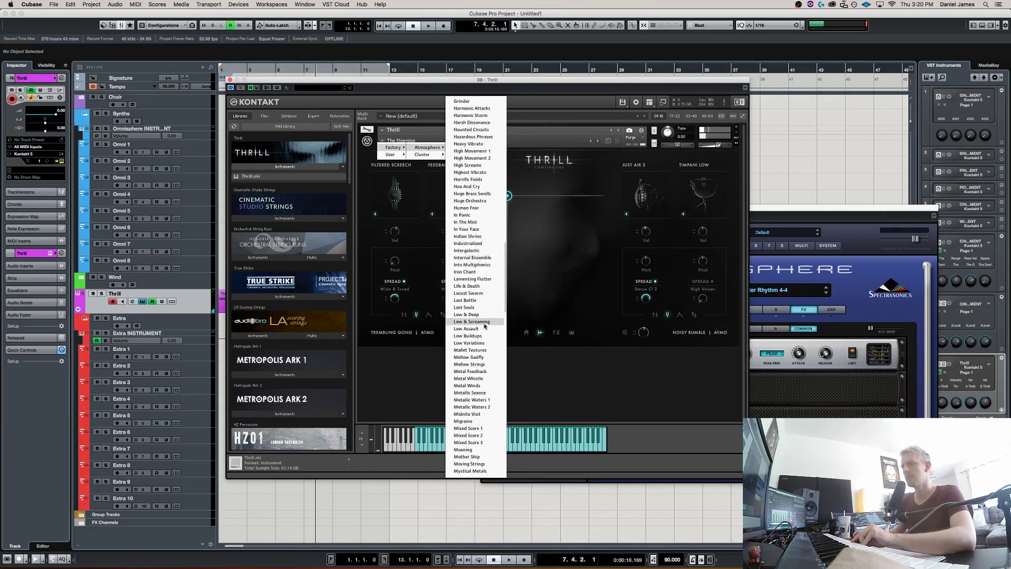
click(474, 321)
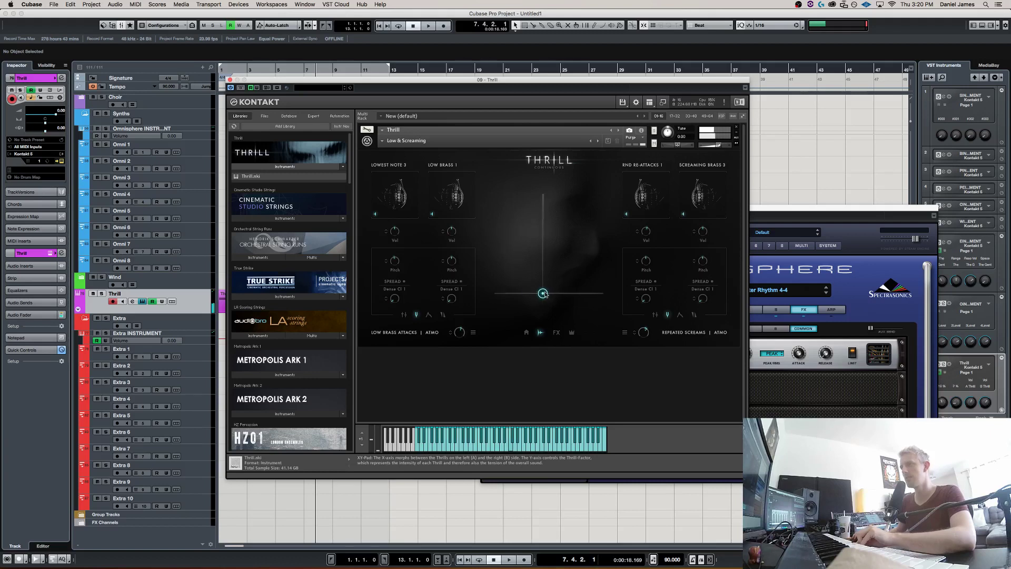
drag(549, 223, 523, 205)
Load the factory atmosphere snapshot Voice Scape 1 and morph between its two thrills at full intensity on the XY pad.
click(376, 143)
mouse_move(396, 148)
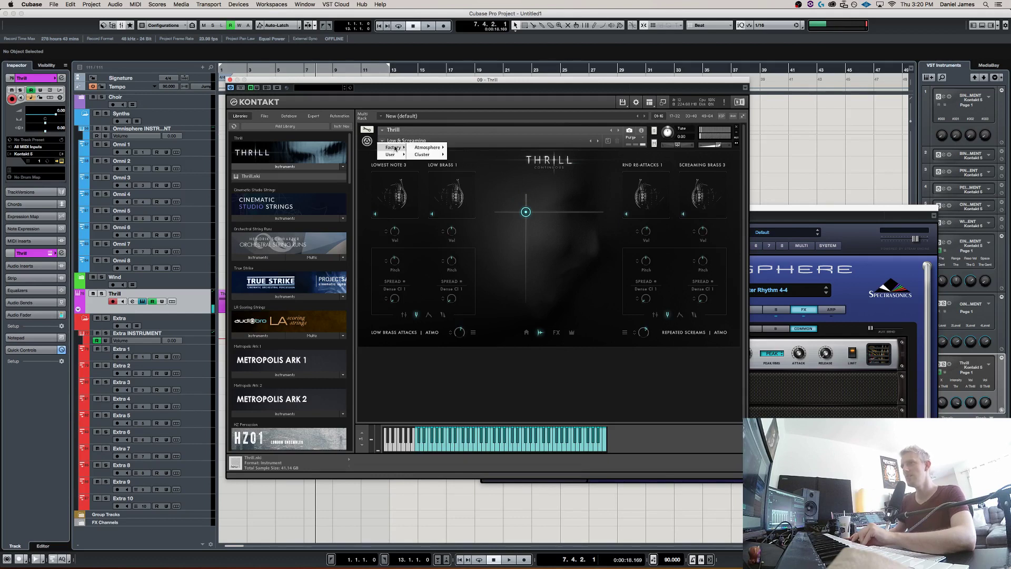
scroll(476, 316, down, 10)
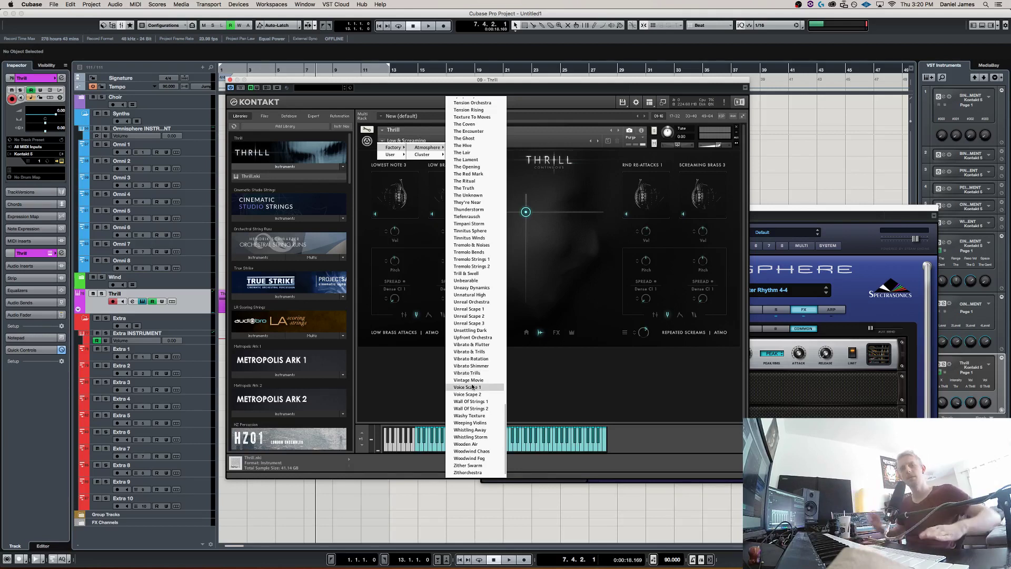
click(472, 386)
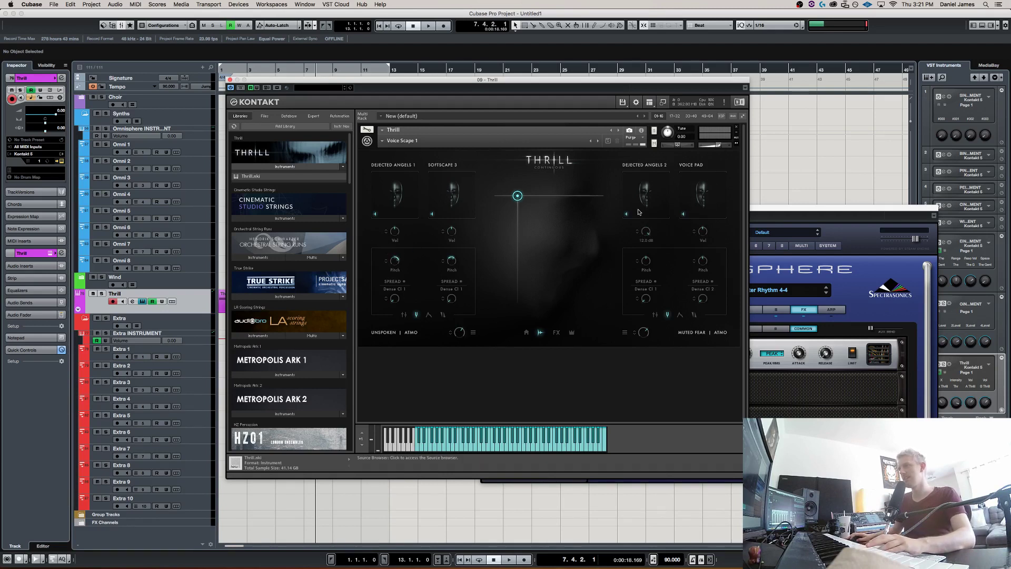
drag(517, 196, 543, 196)
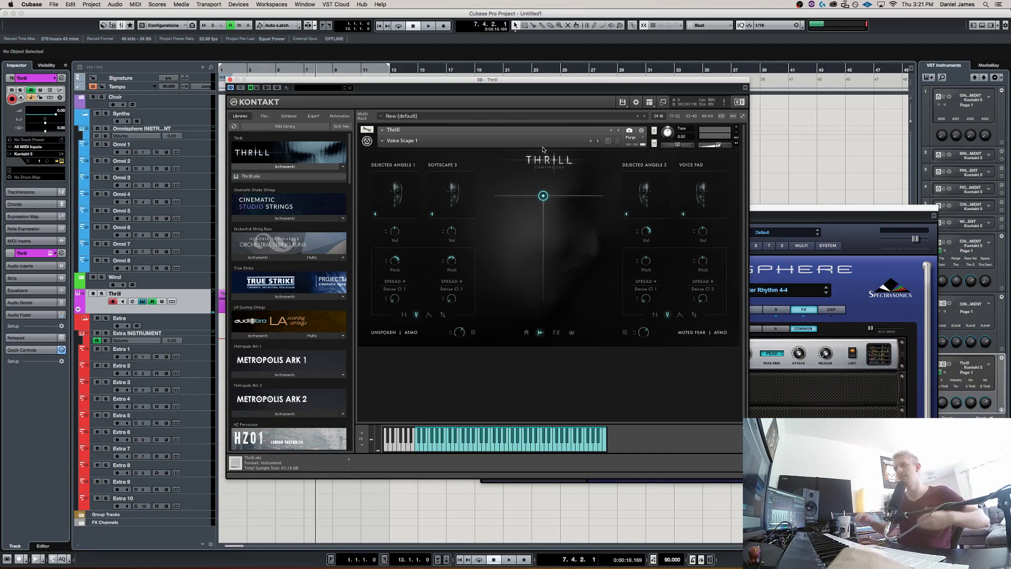
mouse_move(543, 196)
mouse_down()
mouse_move(532, 287)
mouse_move(546, 262)
mouse_move(538, 237)
mouse_move(552, 219)
mouse_move(537, 219)
mouse_move(553, 195)
mouse_move(531, 195)
mouse_up()
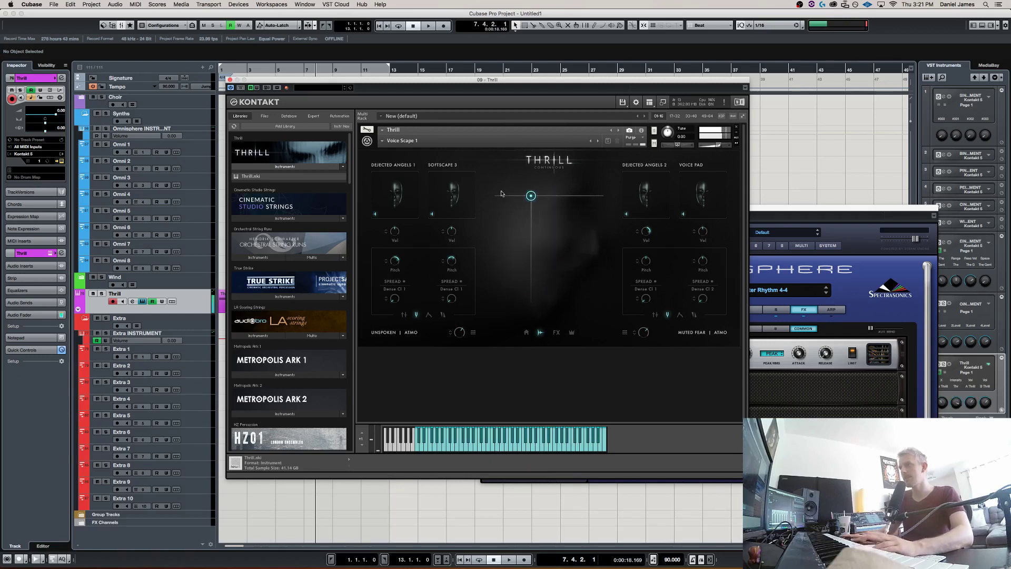
Filter the Dejected Angels 1 source's presets to aggressive strings and replace it with Gliss To Chaos.
click(395, 194)
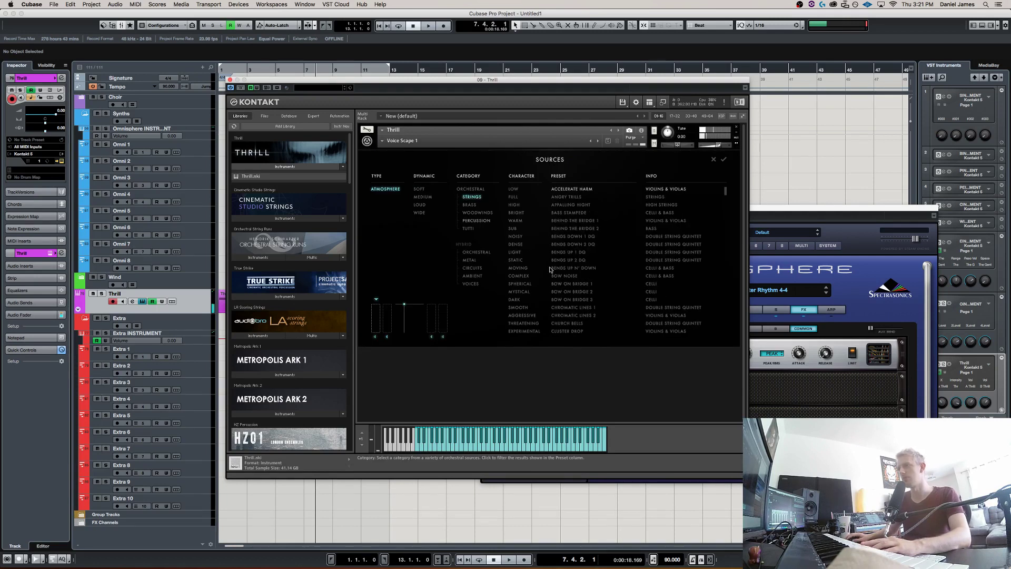
click(522, 314)
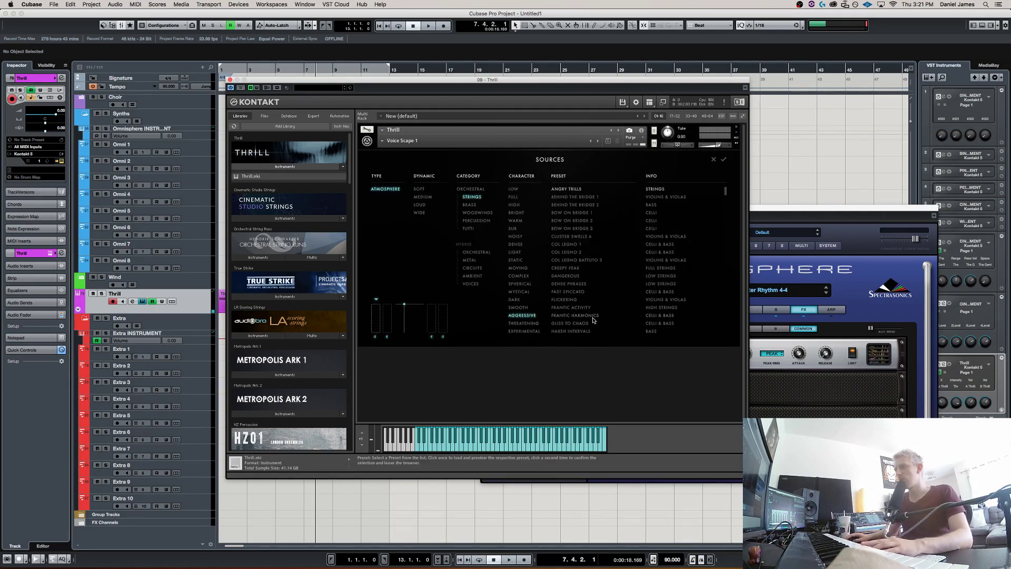
click(585, 323)
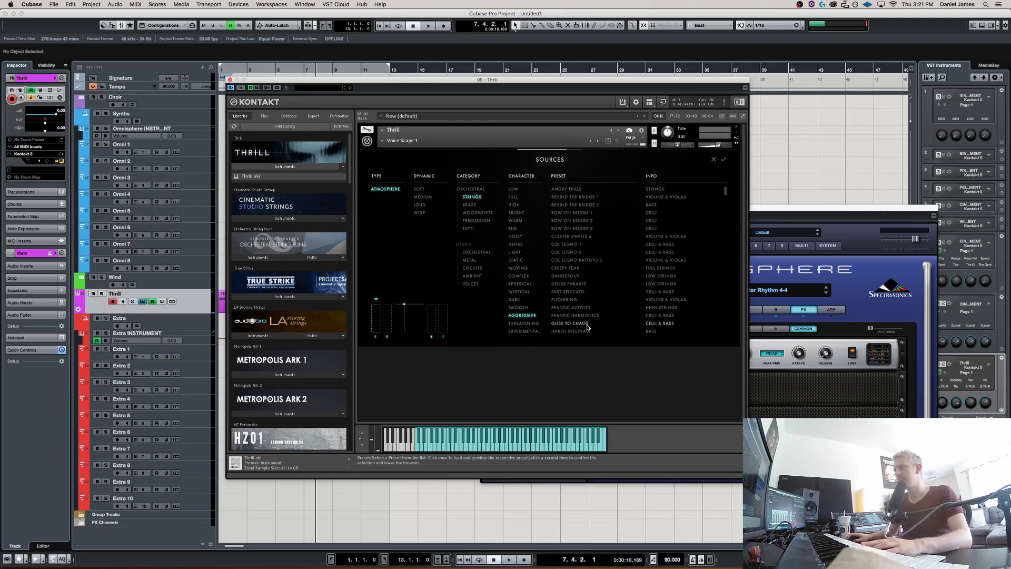
click(714, 158)
Audition strings presets for the first thrill's second source, load Tremolo Sul Tasto, and lower the intensity slightly on the XY pad.
click(384, 162)
click(472, 196)
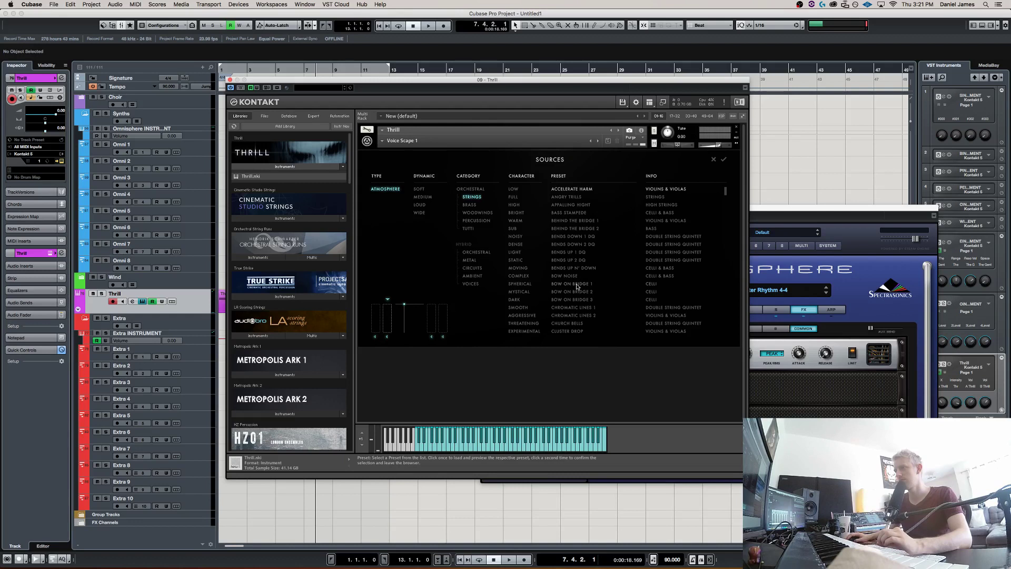
scroll(720, 196, down, 15)
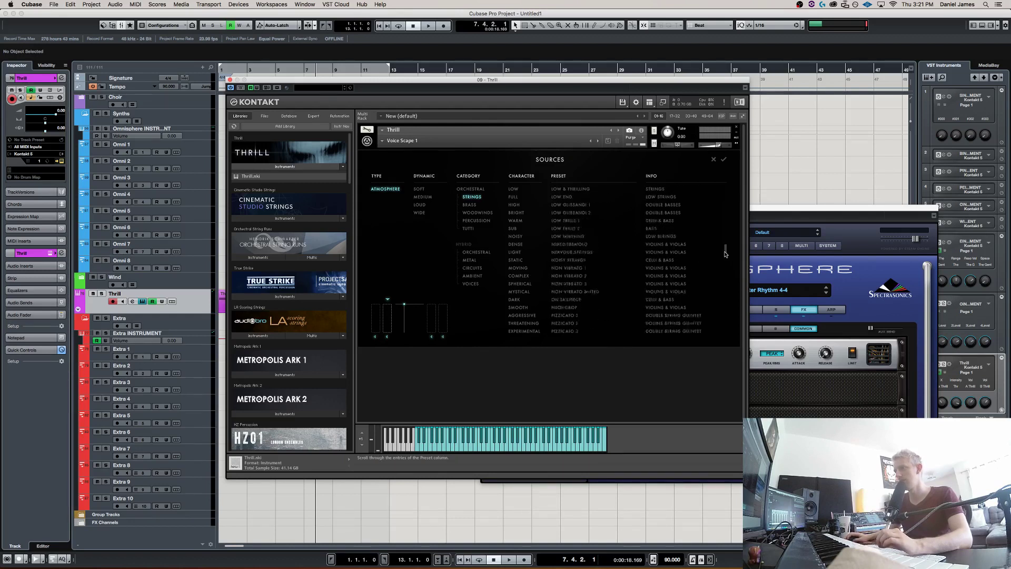
scroll(719, 295, down, 10)
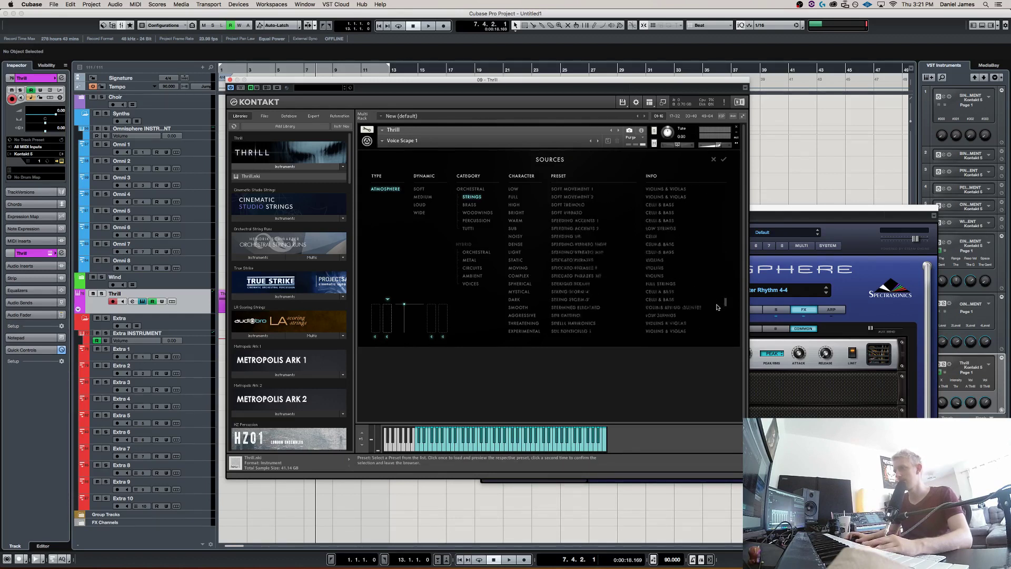
scroll(714, 310, down, 6)
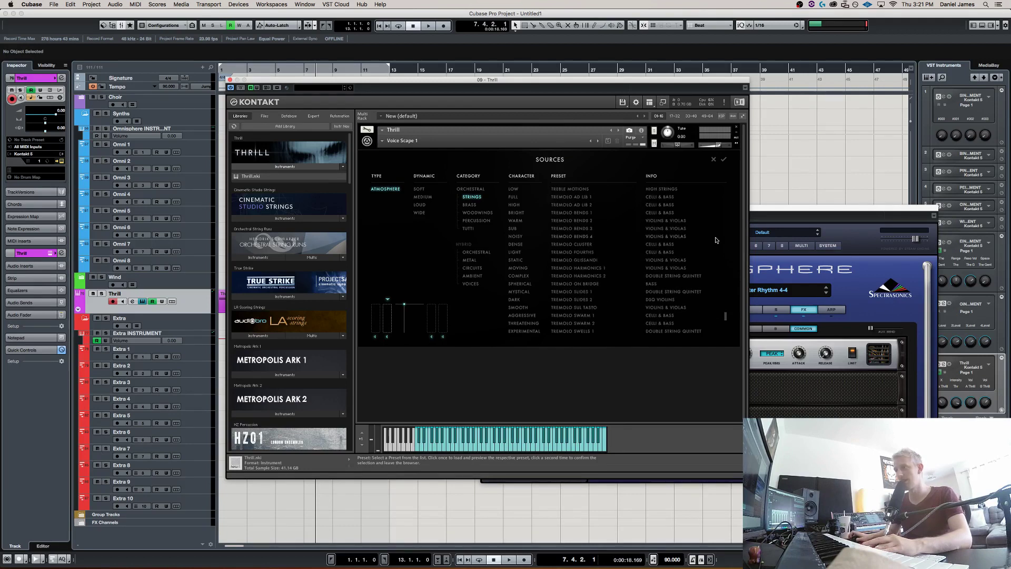
click(594, 269)
click(573, 215)
click(579, 205)
click(590, 307)
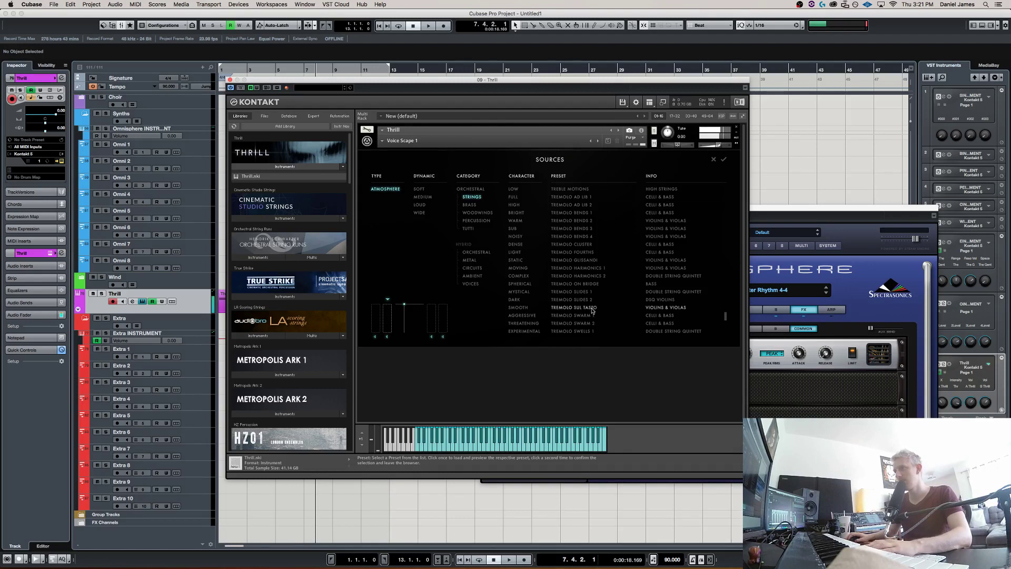
click(723, 160)
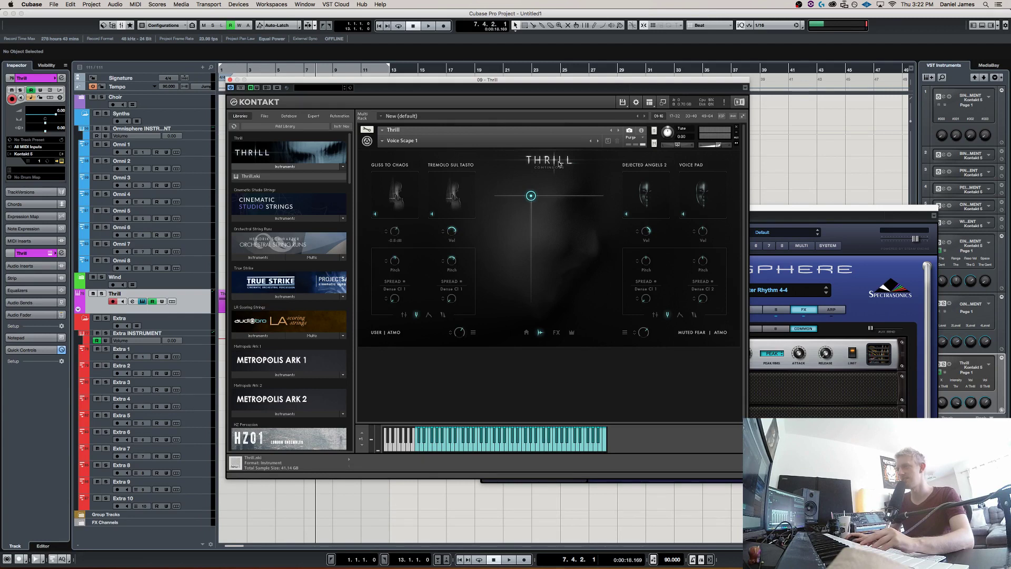
drag(532, 198, 538, 213)
Filter the Dejected Angels 2 source's presets to aggressive brass and replace it with Screaming Brass 1.
click(652, 174)
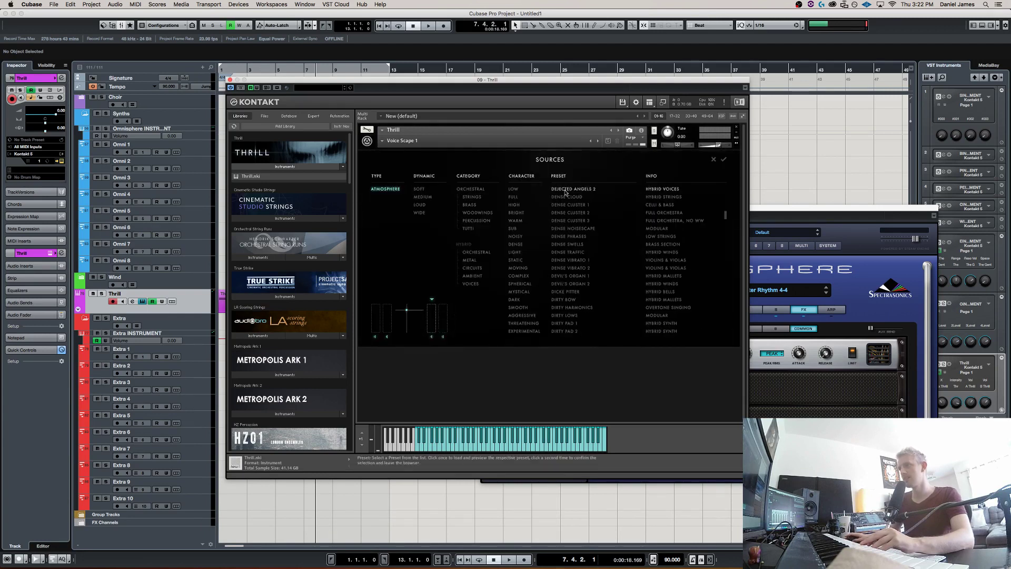
click(530, 314)
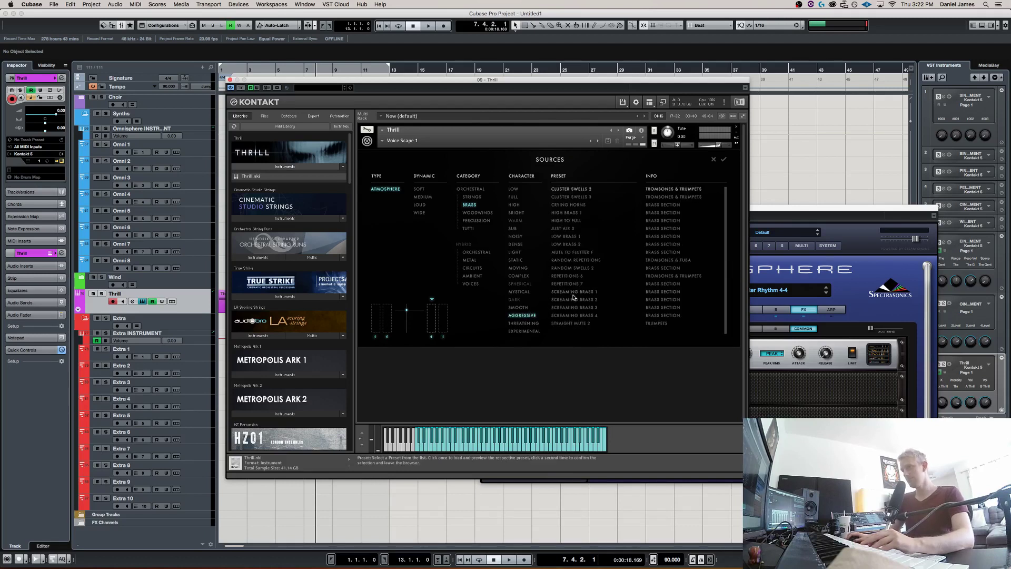
click(724, 160)
Filter the Voice Pad source's presets to aggressive woodwinds and replace it with Wind To Flutter.
click(706, 188)
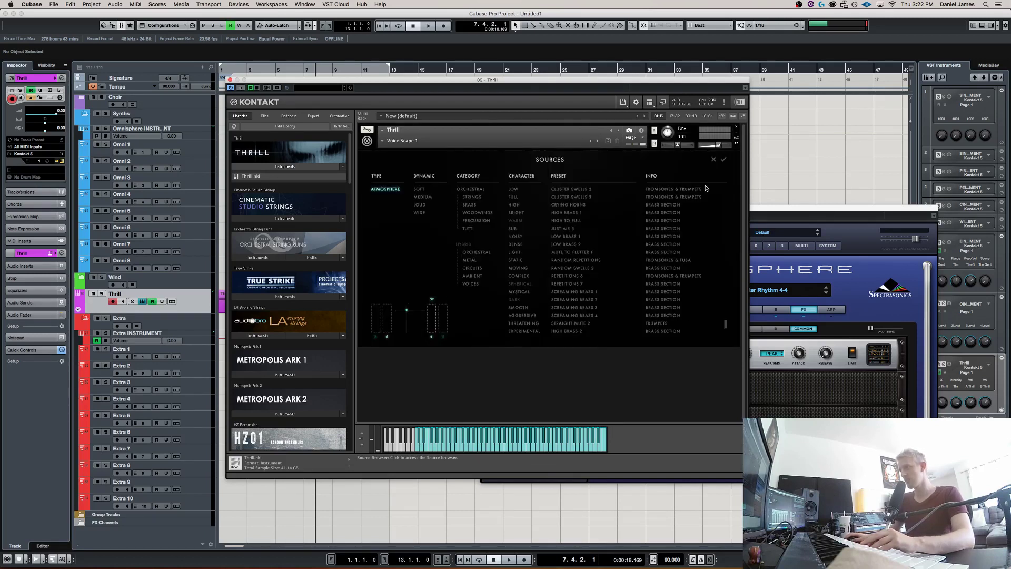
click(477, 212)
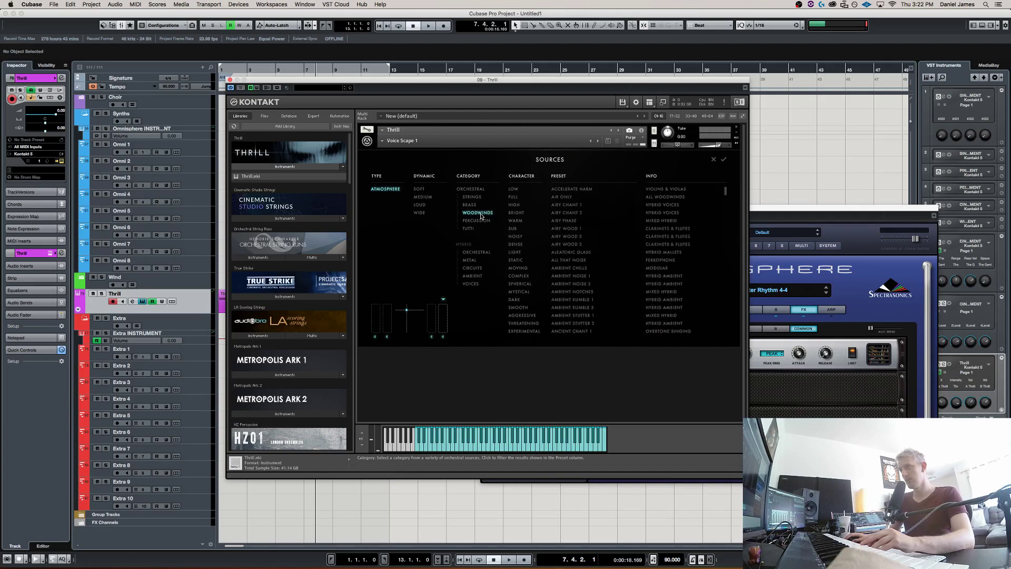
click(527, 316)
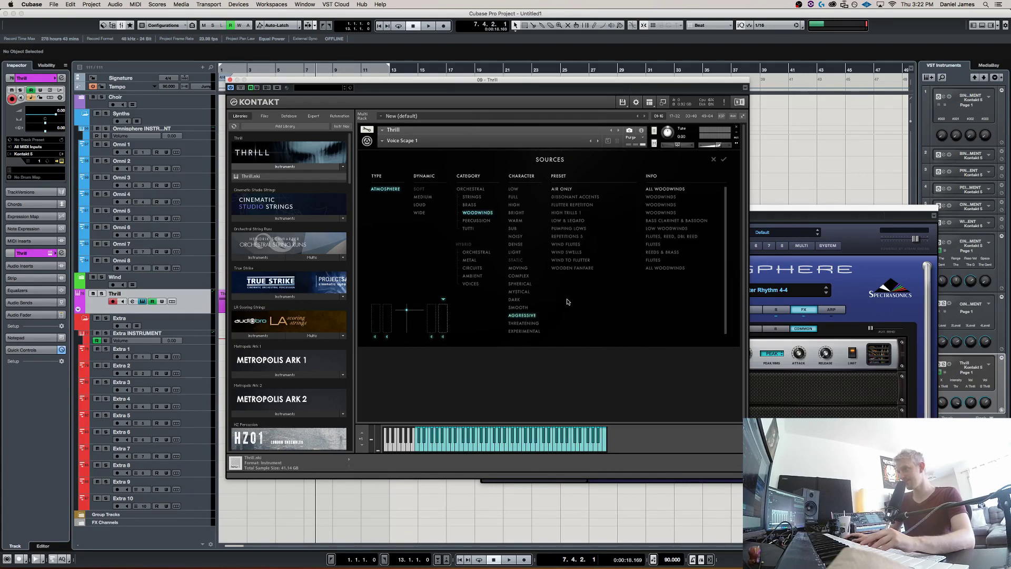
click(570, 260)
click(723, 168)
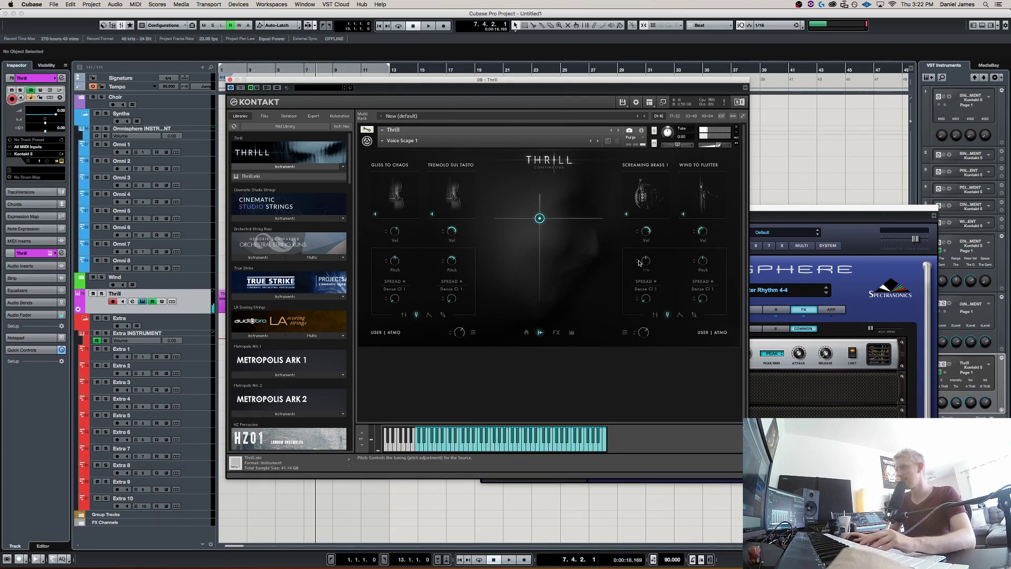
Sweep the custom atmosphere across the XY pad, ending at maximum intensity fully on the second thrill.
drag(539, 218, 540, 153)
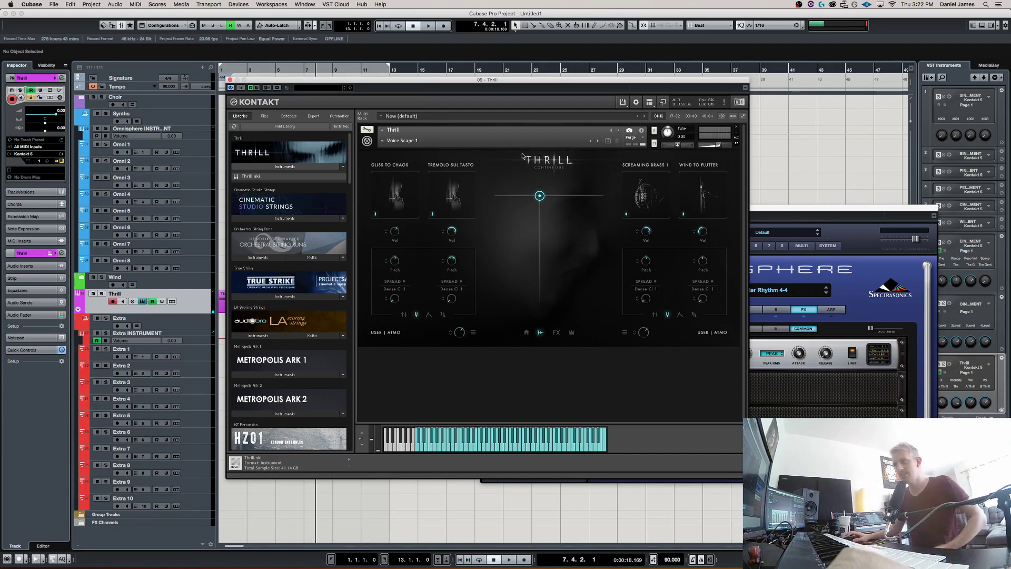
drag(500, 265, 481, 216)
drag(602, 347, 613, 163)
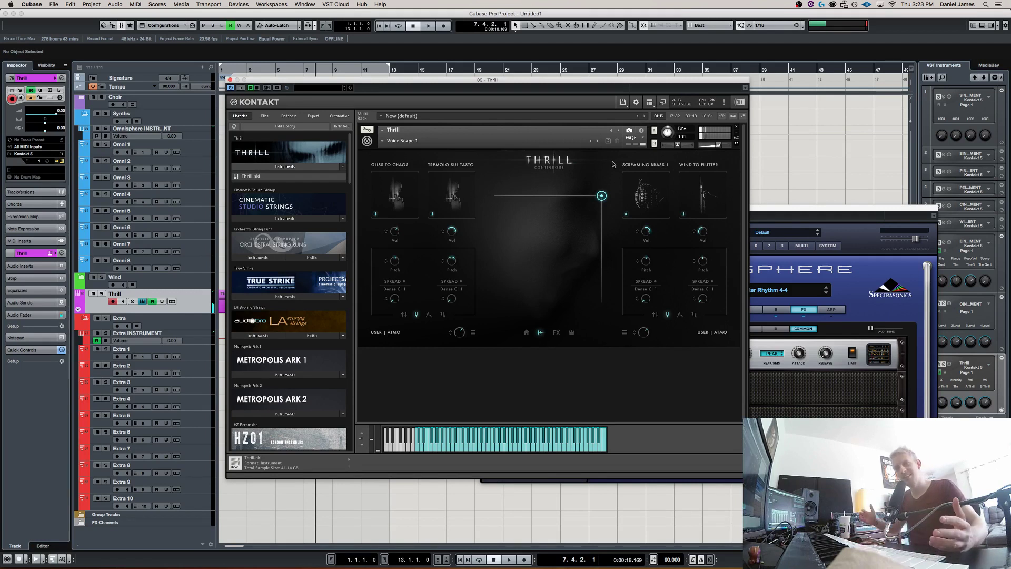
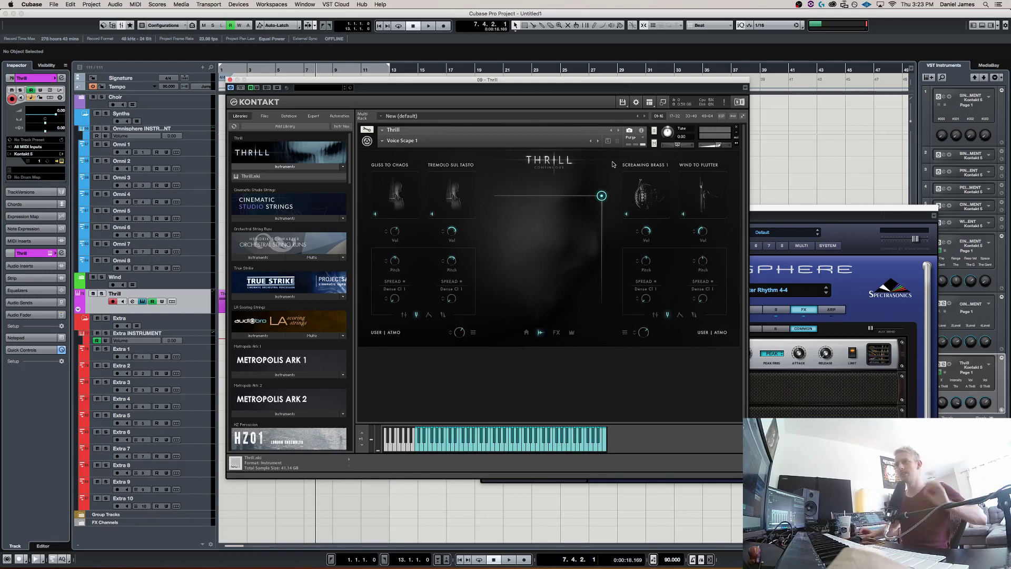
Show strings presets of every character for the Gliss To Chaos source, and move the XY pad fully to the first thrill.
click(398, 196)
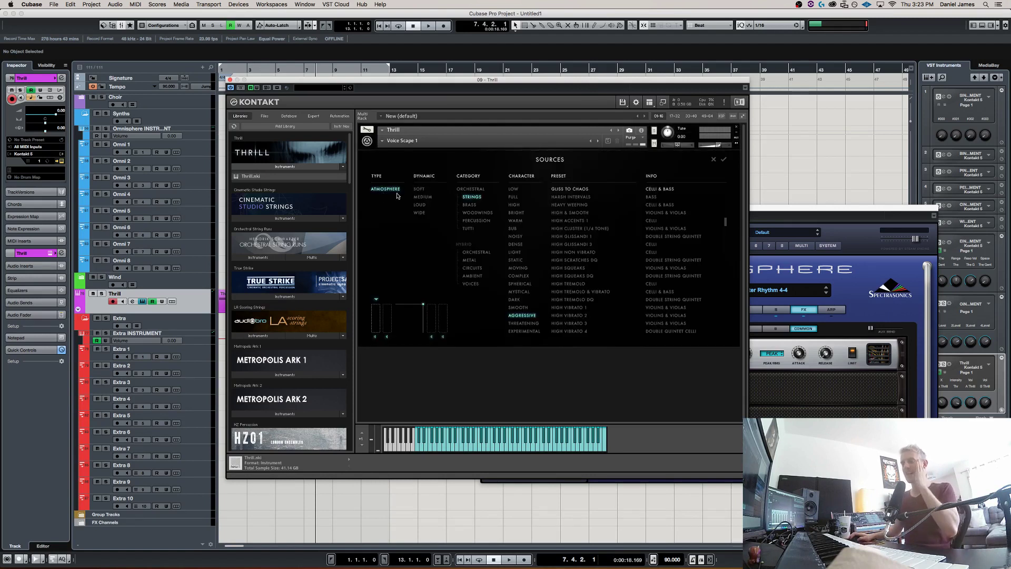
click(472, 199)
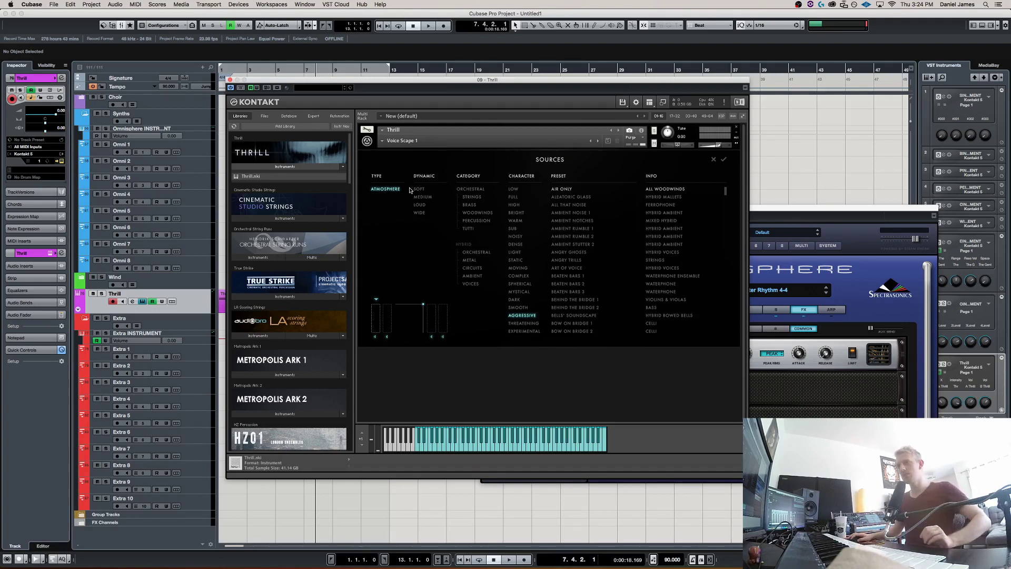
click(385, 188)
click(473, 197)
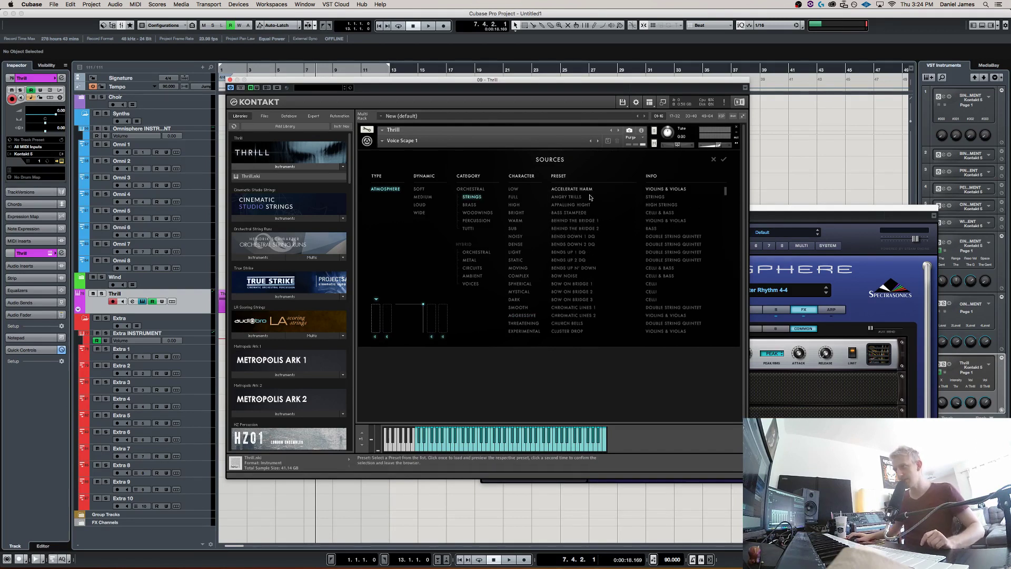
click(723, 159)
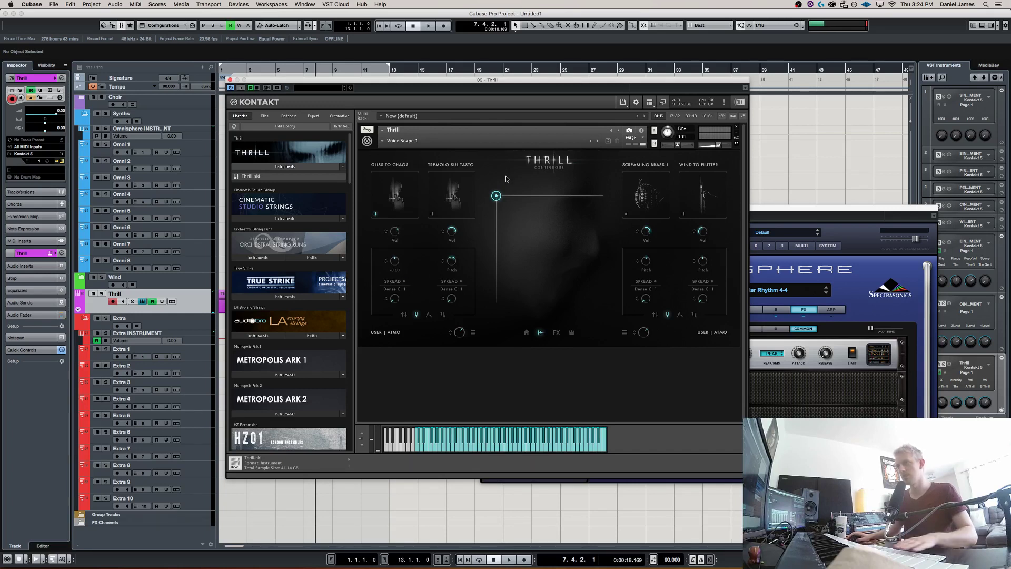
Audition strings presets for the first thrill's first source, including High Squeaks, Sub Battuto, Subtle Harmonics and Sul Ponticello 1 and 2.
click(395, 196)
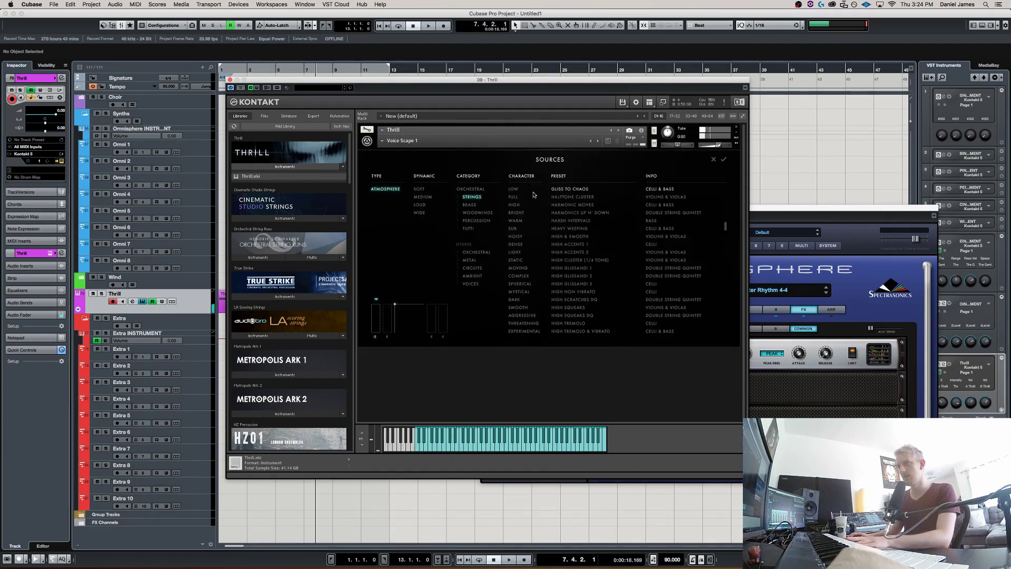
click(576, 199)
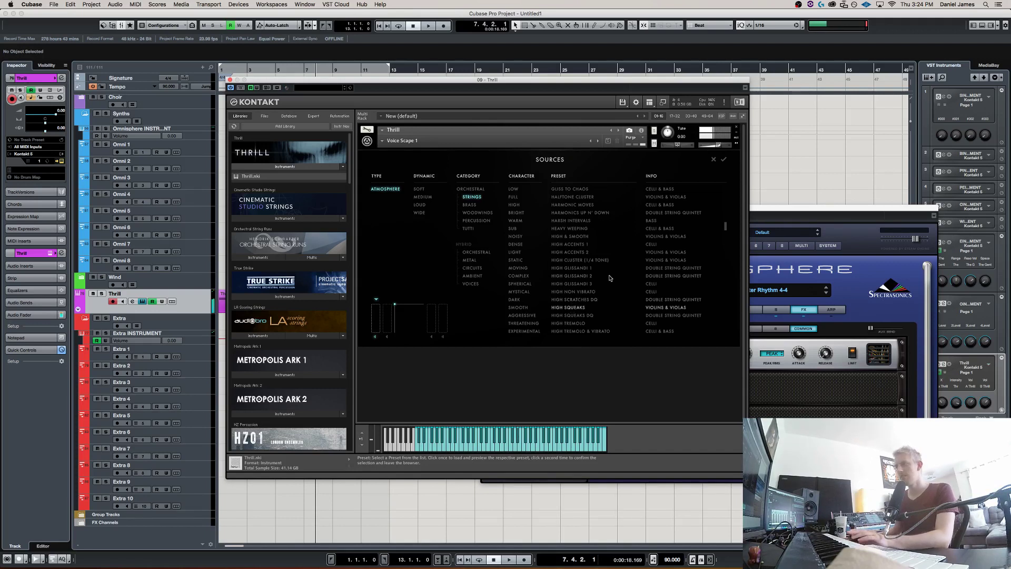
scroll(724, 213, up, 5)
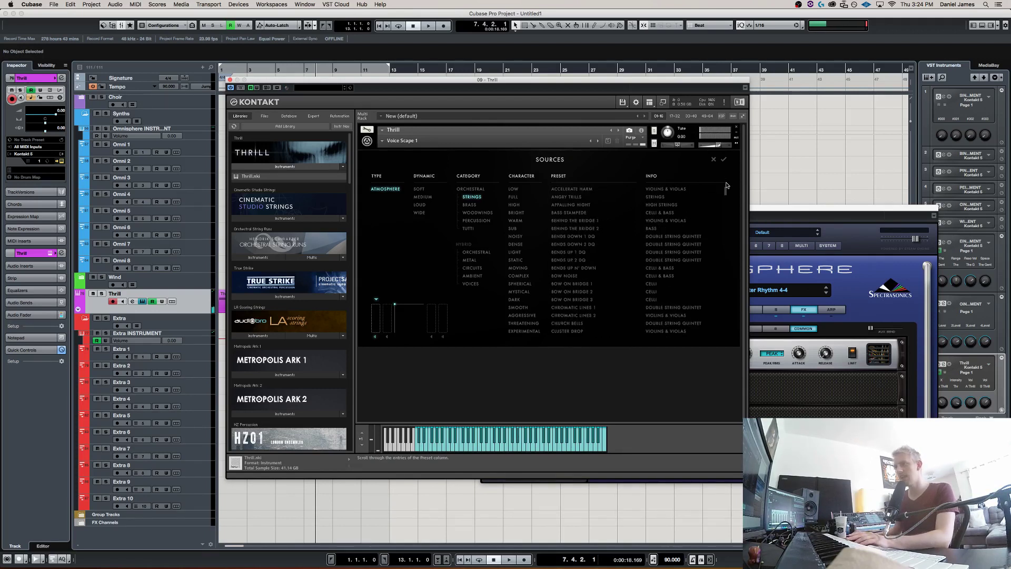
drag(725, 191, 725, 304)
click(592, 268)
click(579, 293)
click(582, 300)
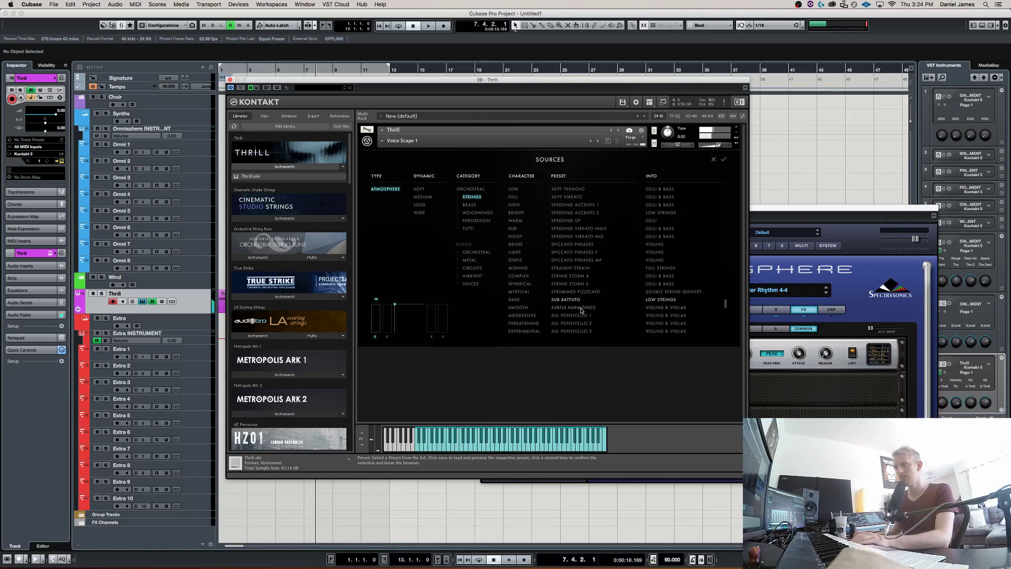
click(582, 308)
click(582, 315)
click(584, 323)
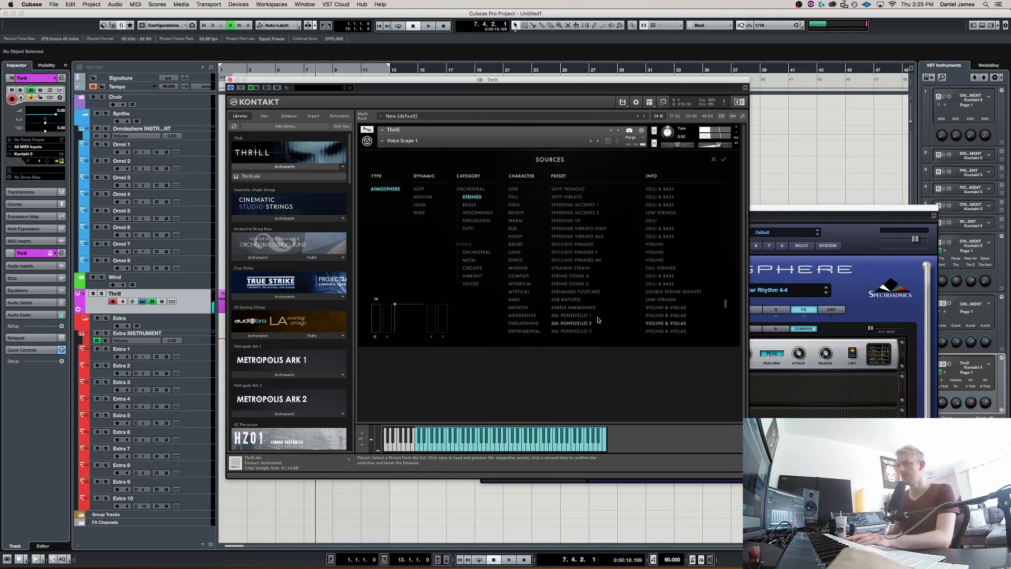
Audition the tremolo strings presets from Tremolo Bends 4 through Tremolo Harmonics 2 and on to Tremolo Swells 4.
scroll(589, 306, down, 5)
click(580, 285)
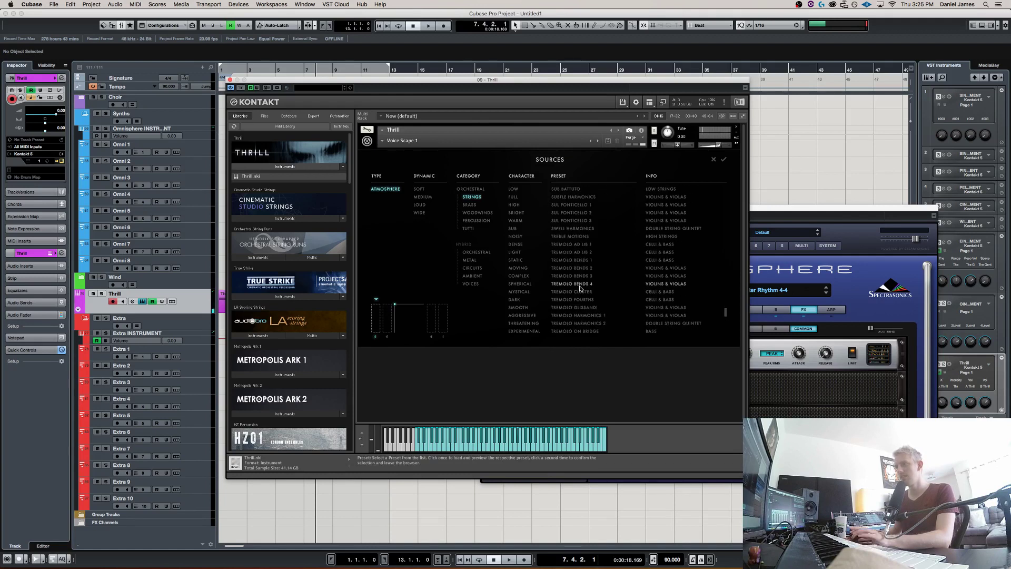
click(582, 292)
click(583, 300)
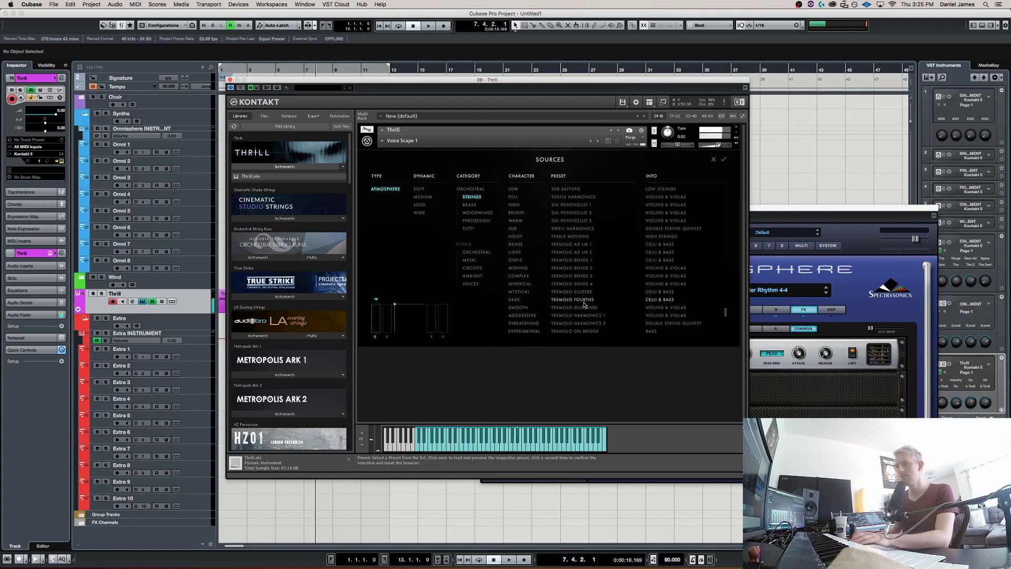
click(585, 309)
click(587, 315)
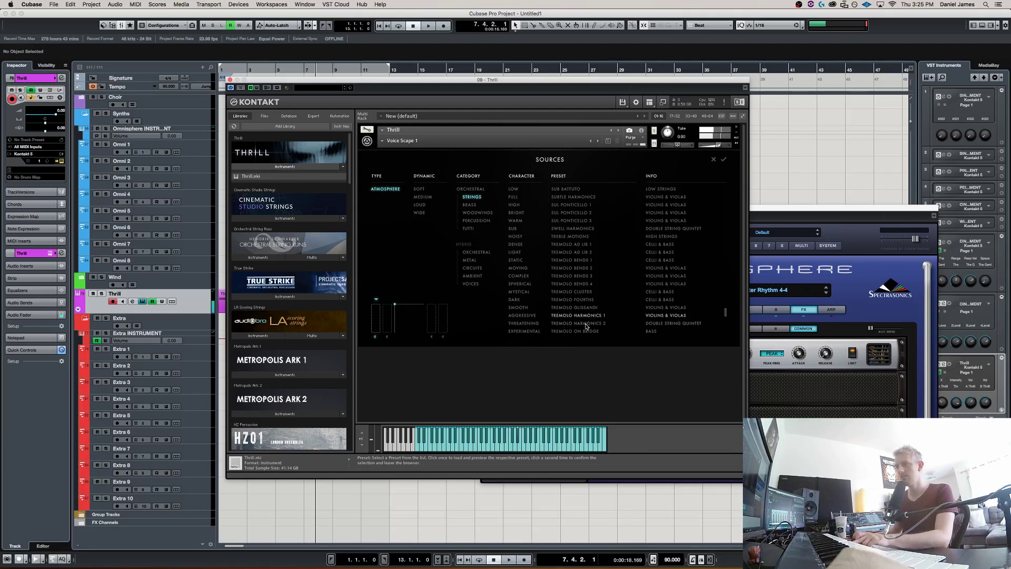
click(586, 325)
scroll(723, 316, down, 4)
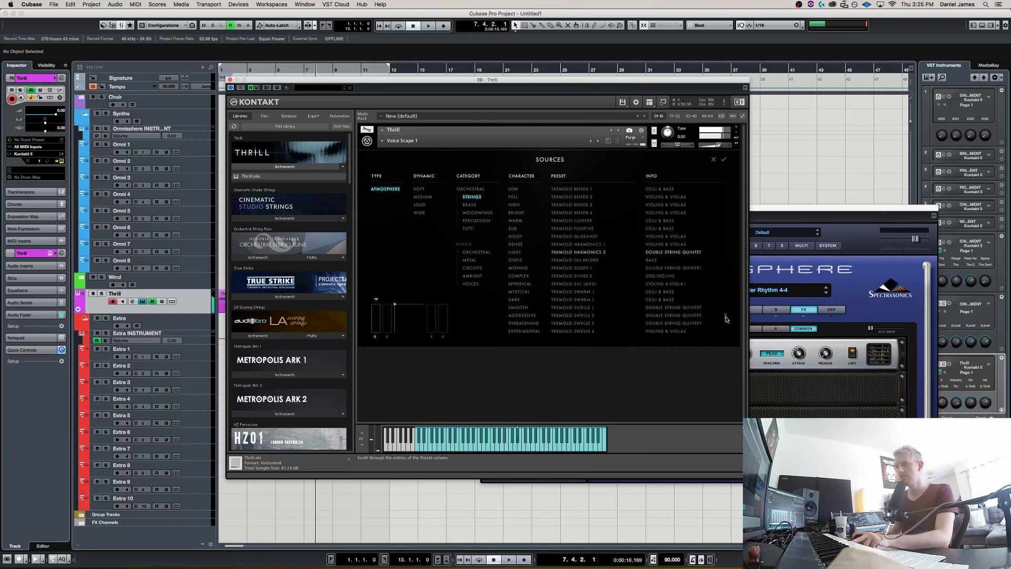
click(554, 285)
click(560, 309)
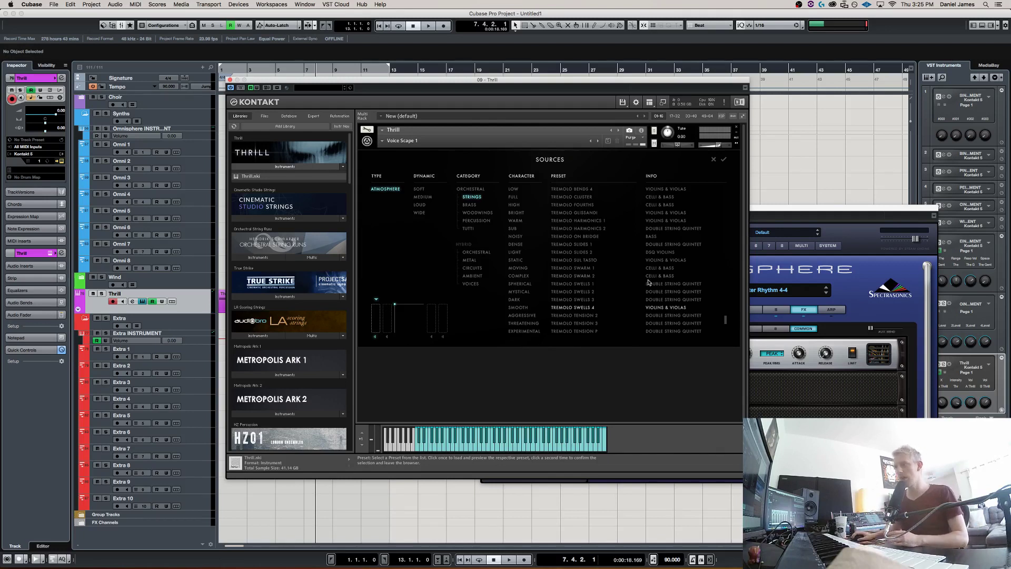
Replace the Gliss To Chaos source with Tremolo Swarm 1 and try it on the XY pad, ending at maximum intensity.
drag(725, 319, 727, 112)
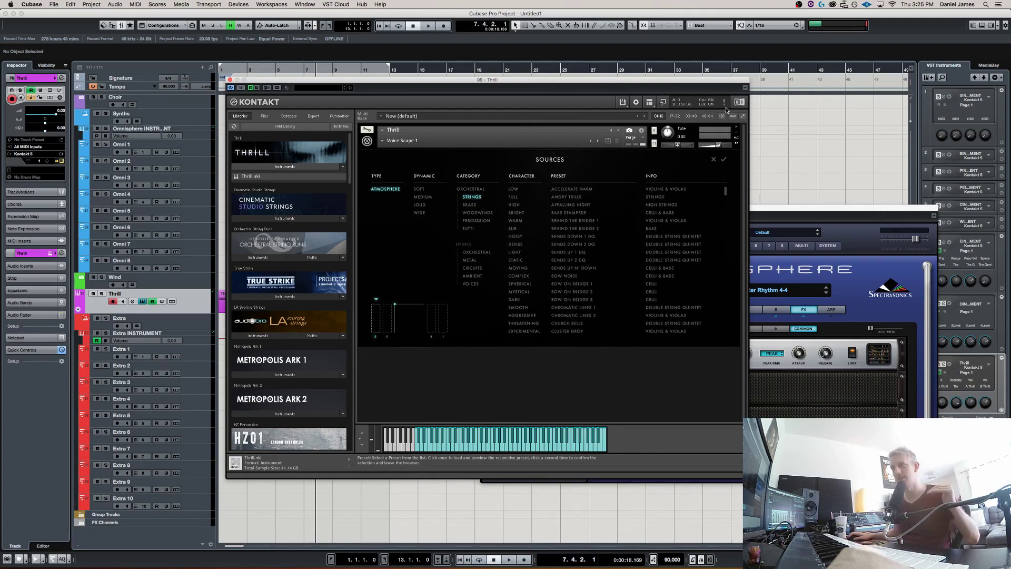
drag(725, 110, 729, 315)
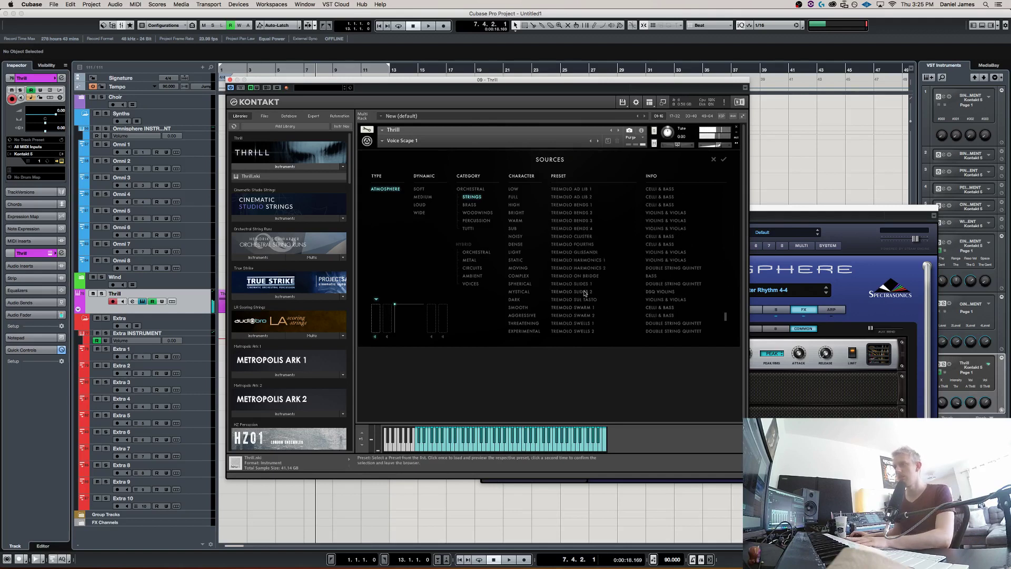
click(573, 307)
click(721, 160)
drag(497, 205, 453, 190)
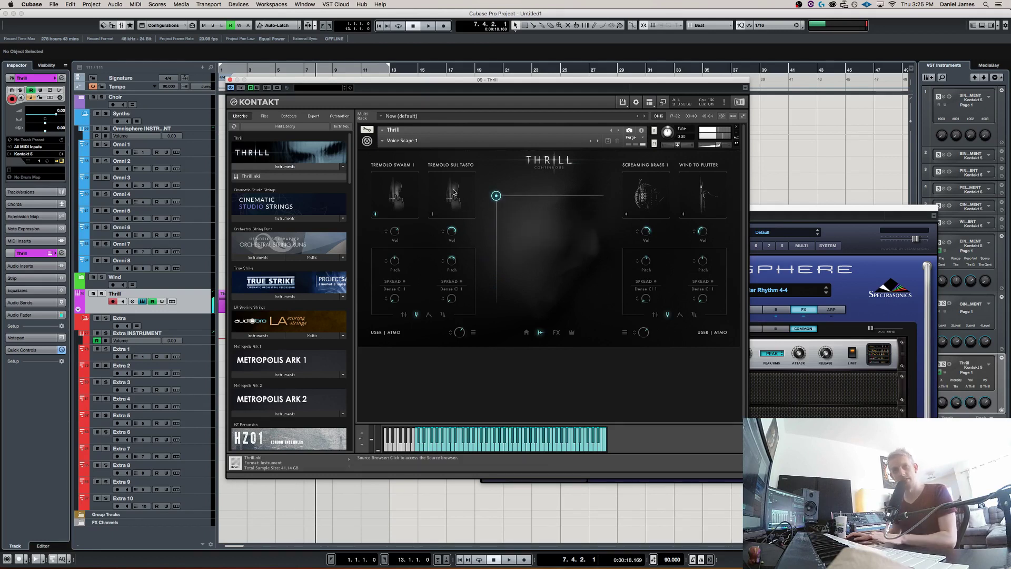
Filter the Tremolo Swarm 1 source's presets to brass and audition Brass Waves, Brass Waves Soft and Glissando Brass.
click(425, 192)
scroll(727, 333, up, 3)
drag(727, 328, 721, 169)
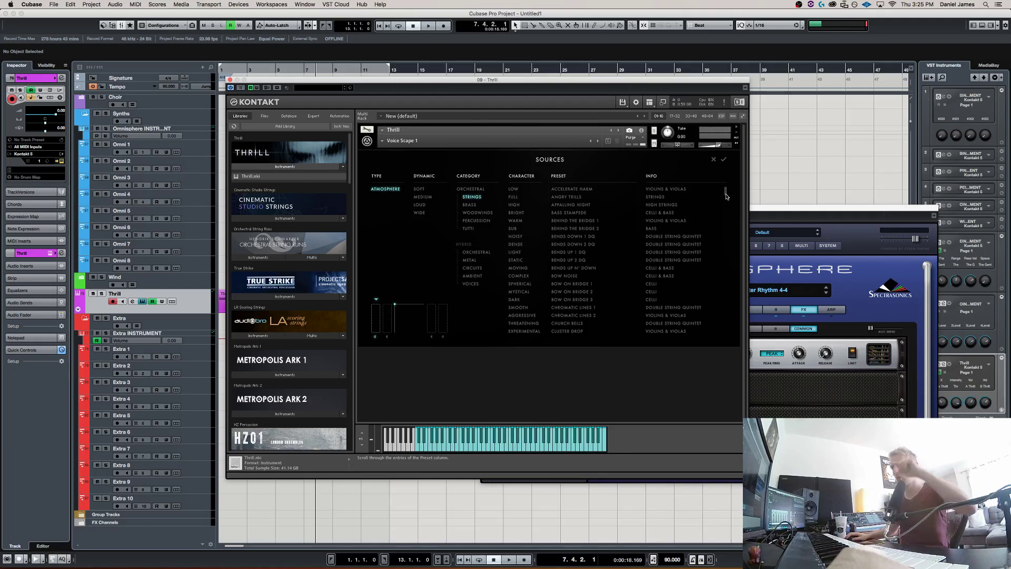
scroll(726, 196, down, 20)
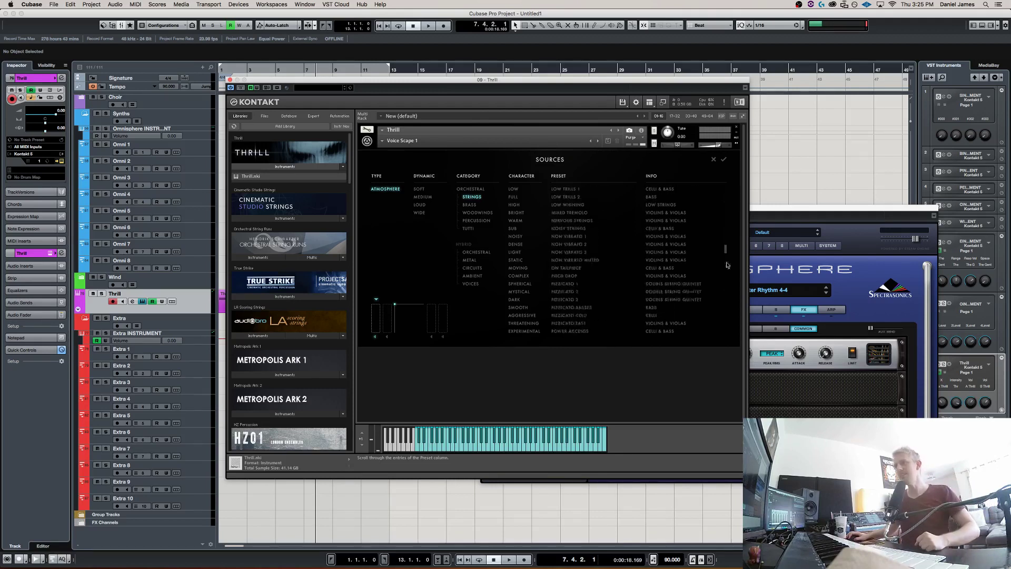
click(470, 204)
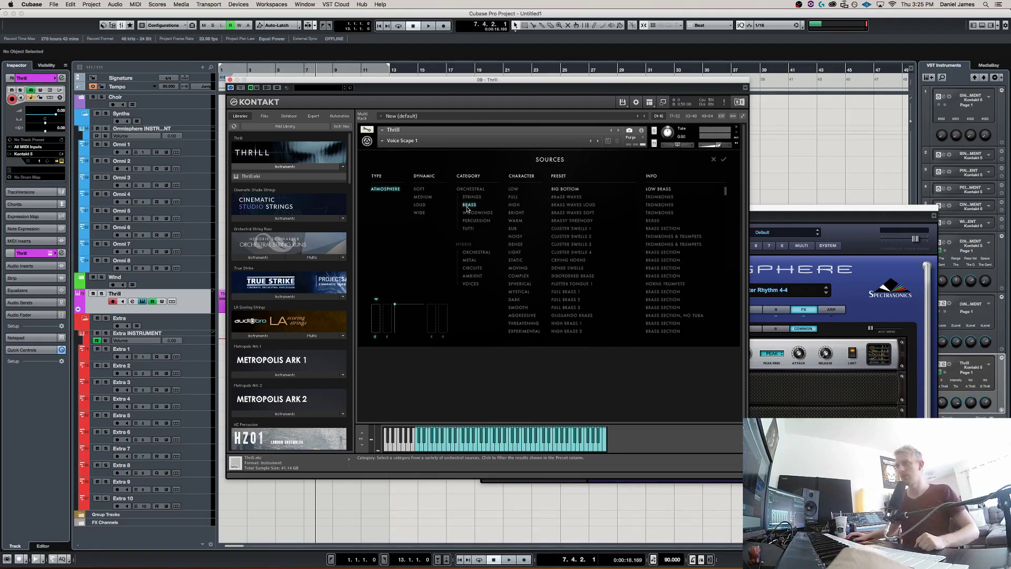
click(576, 198)
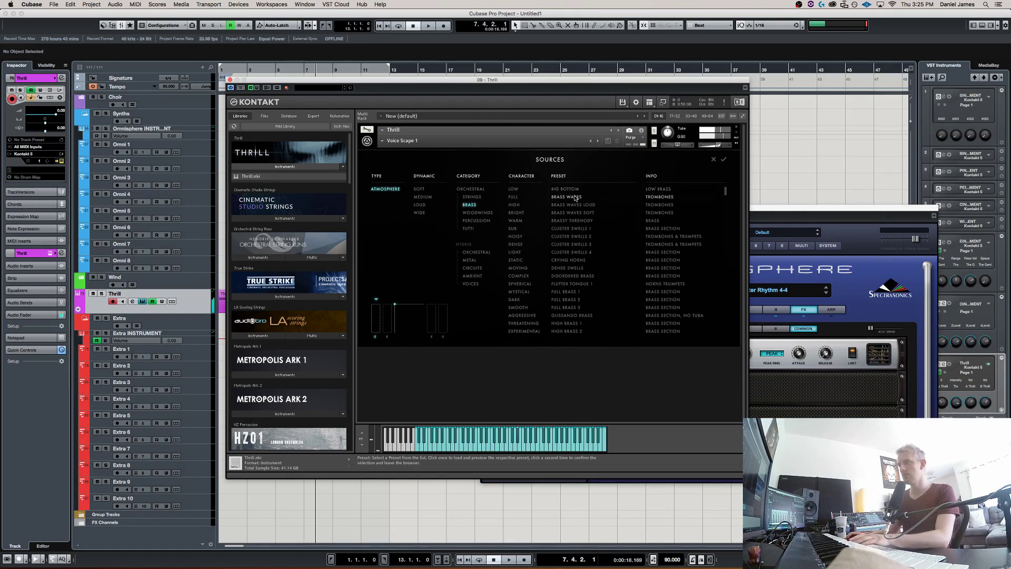
click(580, 213)
click(571, 314)
Audition brass presets in the middle of the list, from Lamenting Brass 1 to Modest Chaos 1.
drag(720, 194, 725, 256)
click(580, 205)
click(574, 229)
click(579, 253)
click(575, 261)
click(576, 277)
click(559, 308)
click(562, 332)
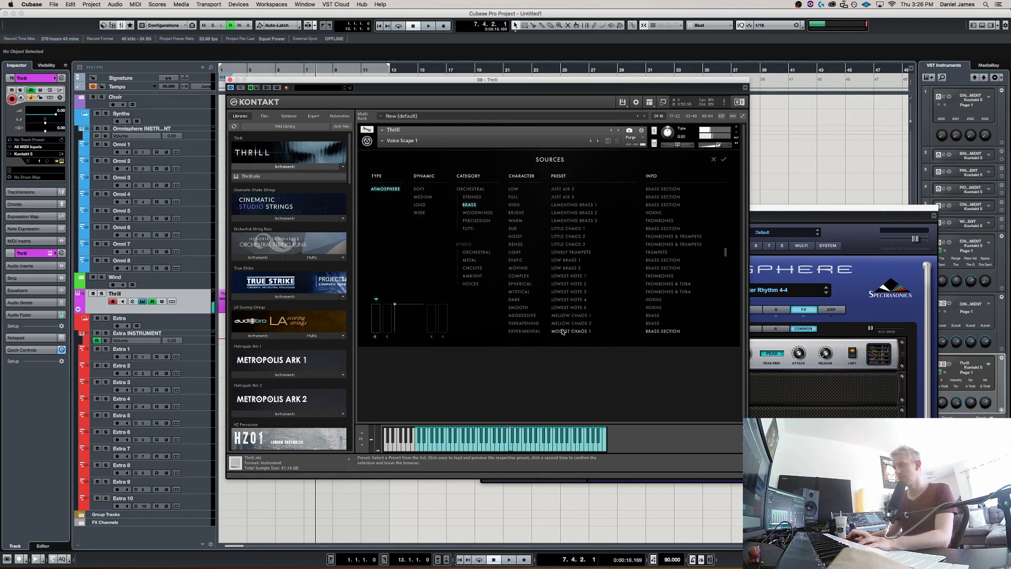
Audition the remaining brass presets, including Random Accents 10, Random Swells 2 and Screaming Brass 1, ending on Ultra Low 5.
drag(727, 254, 727, 300)
click(574, 204)
click(574, 261)
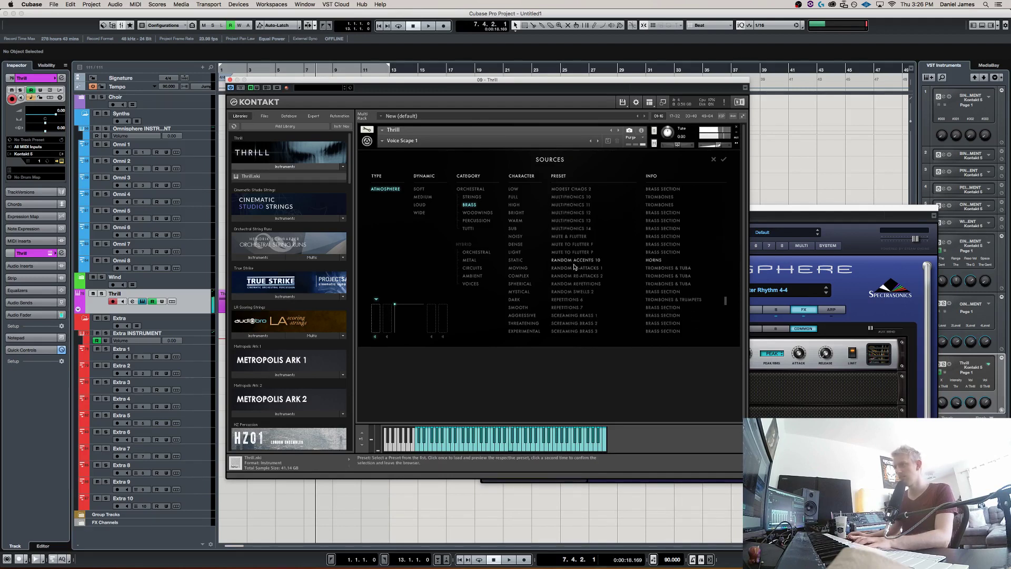
click(576, 276)
click(574, 291)
click(571, 315)
scroll(719, 325, down, 4)
click(564, 291)
click(565, 308)
click(614, 332)
scroll(716, 309, down, 2)
click(563, 324)
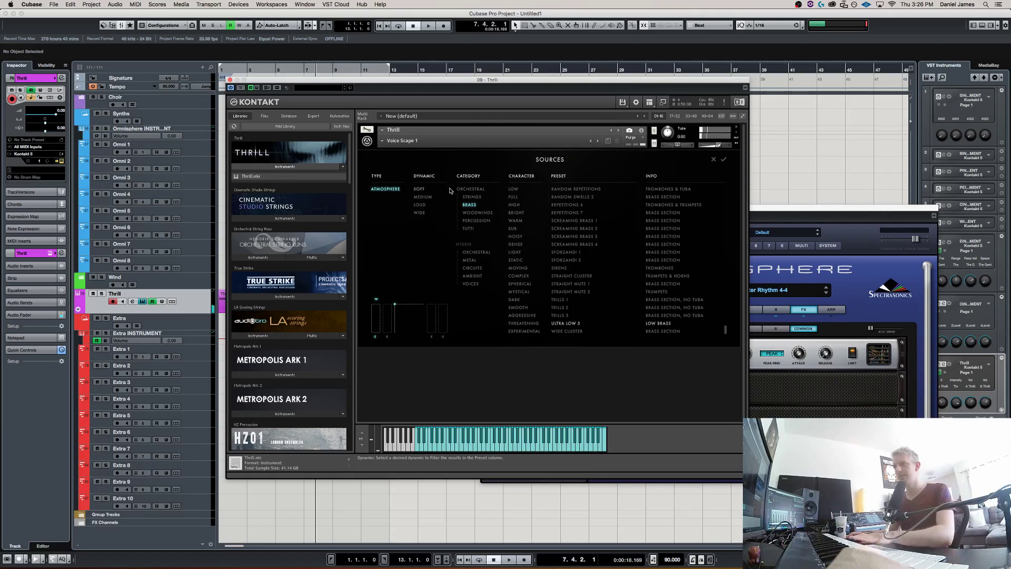
Filter the source presets to woodwinds and audition Dissonant Accents, High Trills 1, Lamenting Wood 1 and Low Swells 2.
click(471, 213)
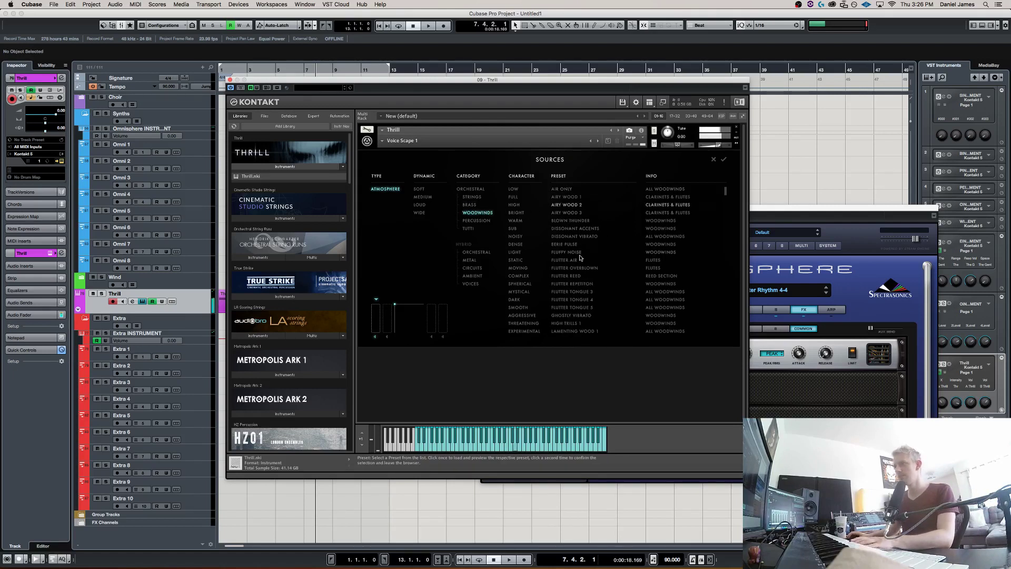
click(577, 213)
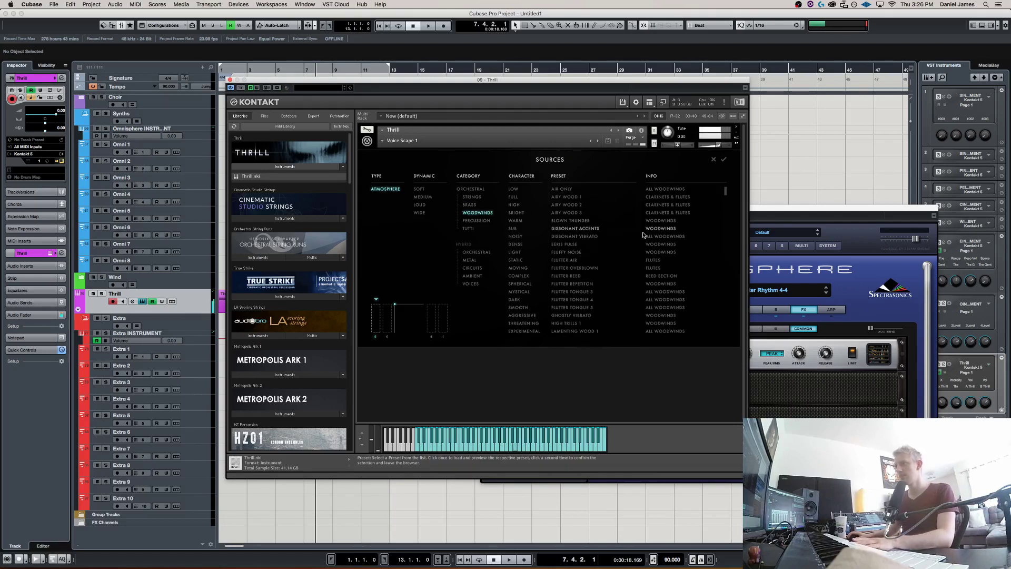
scroll(558, 263, down, 3)
click(557, 275)
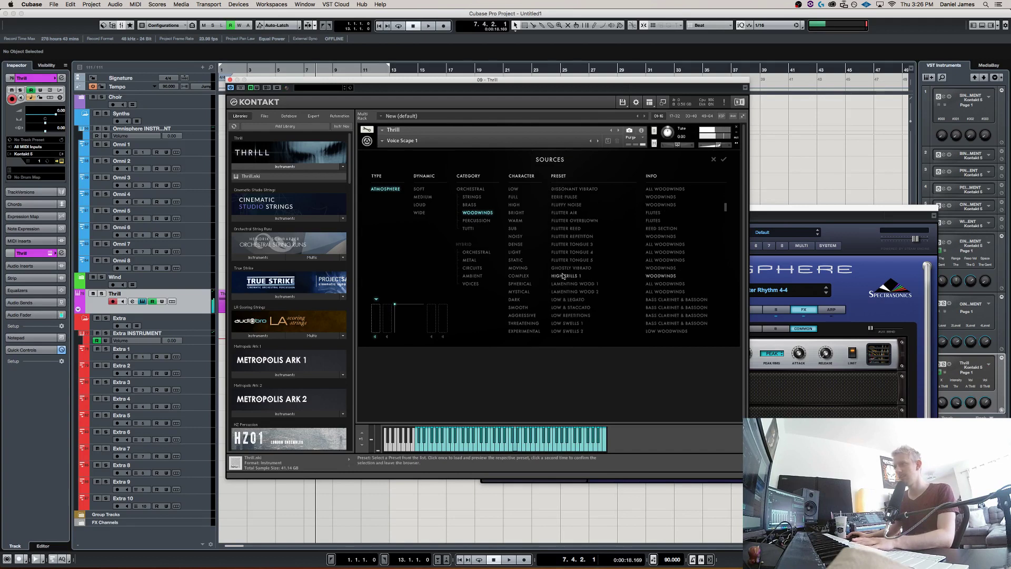
click(568, 284)
click(566, 330)
Audition further woodwind presets down the list, ending on Random Soft 2.
drag(726, 207, 725, 251)
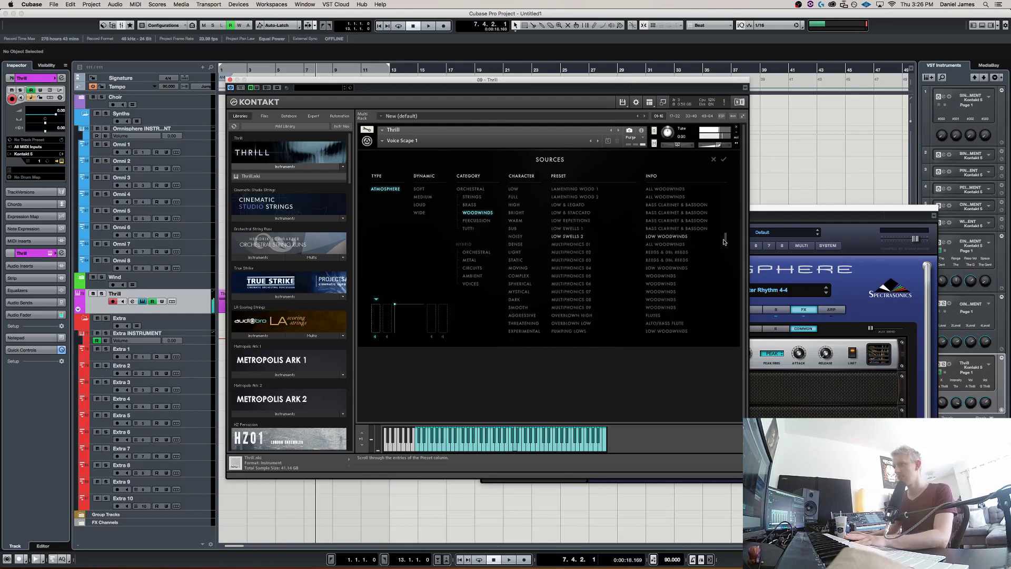
click(572, 221)
click(577, 237)
click(573, 260)
click(576, 282)
scroll(722, 259, down, 4)
click(582, 268)
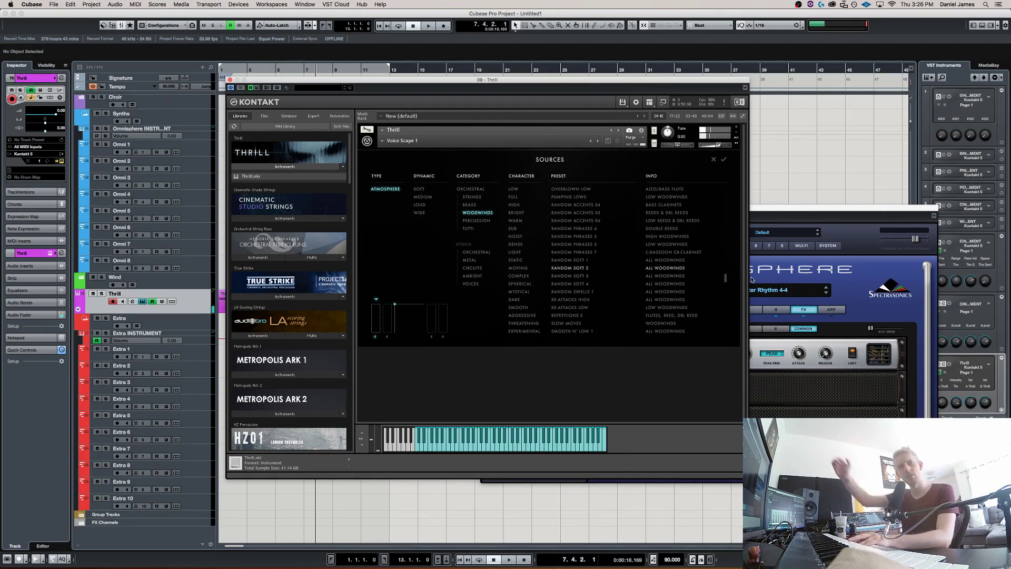
Load the Tone-Air-Tone woodwind preset into the first source and sweep the intensity down and back up on the XY pad.
scroll(730, 280, down, 2)
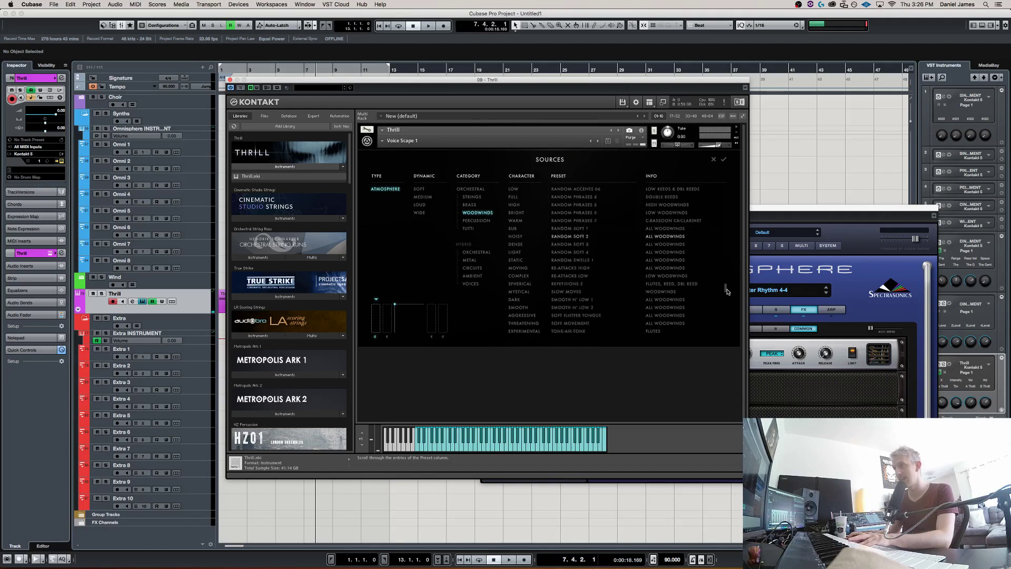
click(601, 291)
click(578, 318)
click(577, 319)
drag(519, 227, 483, 293)
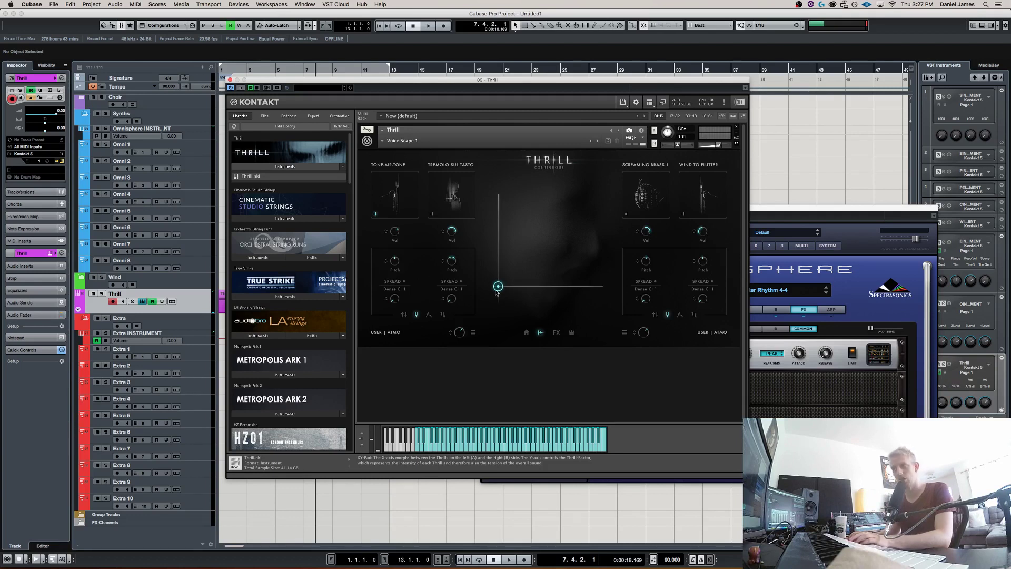
drag(492, 297, 408, 201)
Replace the Tone-Air-Tone source with the Wood Patterns 1 woodwind preset and reopen that source's preset browser.
click(409, 201)
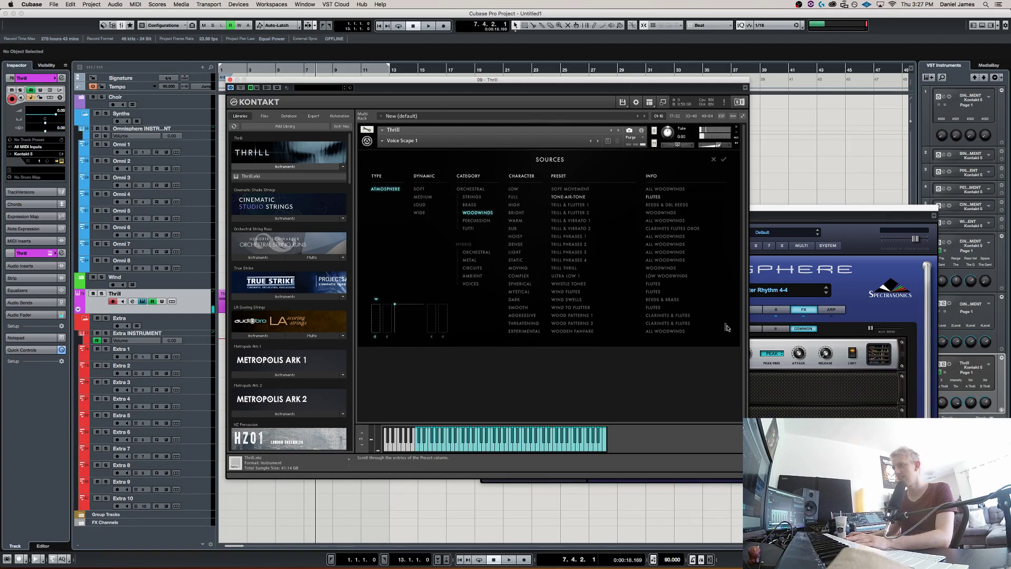
click(584, 309)
click(584, 309)
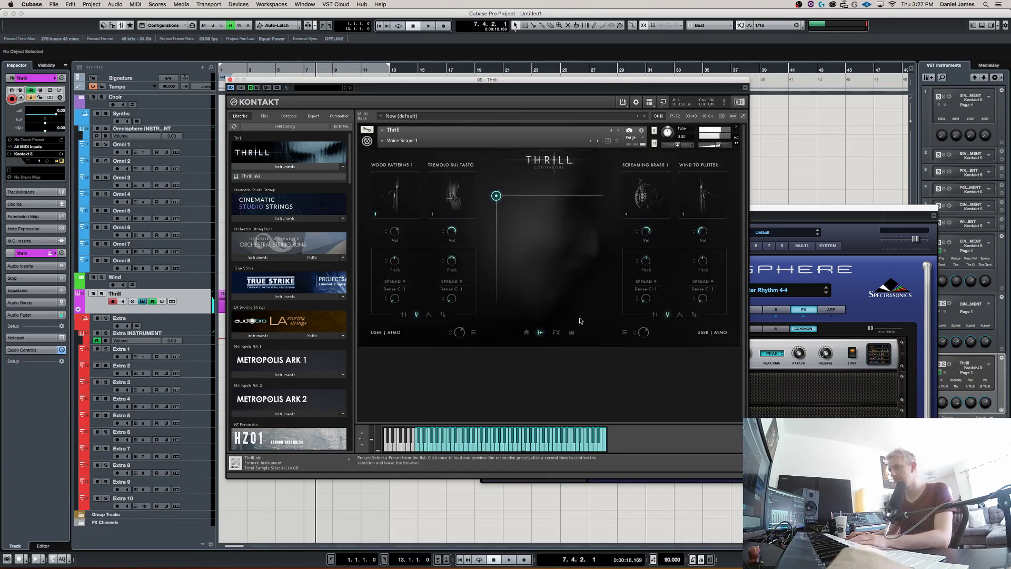
click(384, 190)
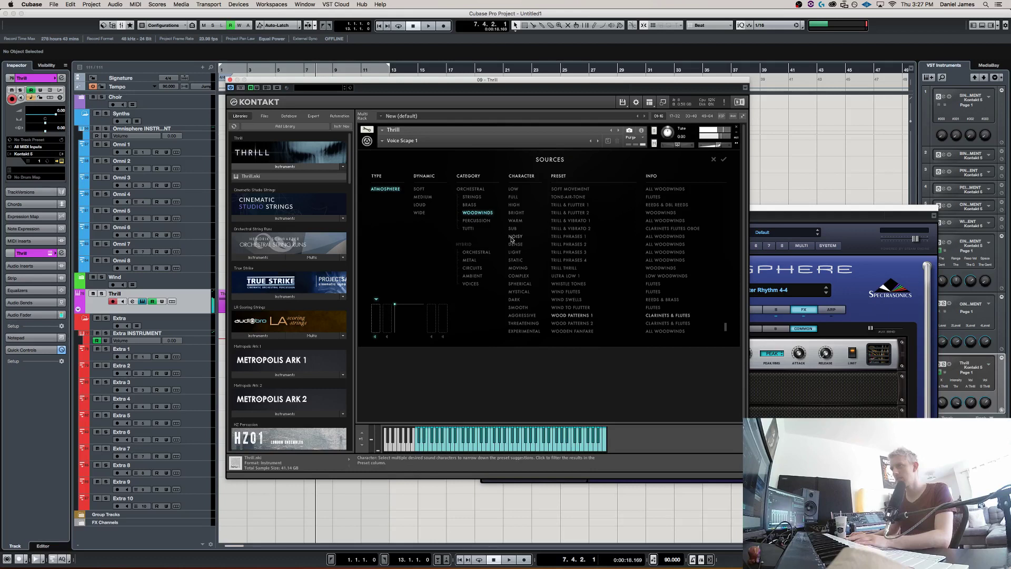
Load the Wooden Fanfare woodwind preset into the first source and sweep the intensity on the XY pad.
click(574, 292)
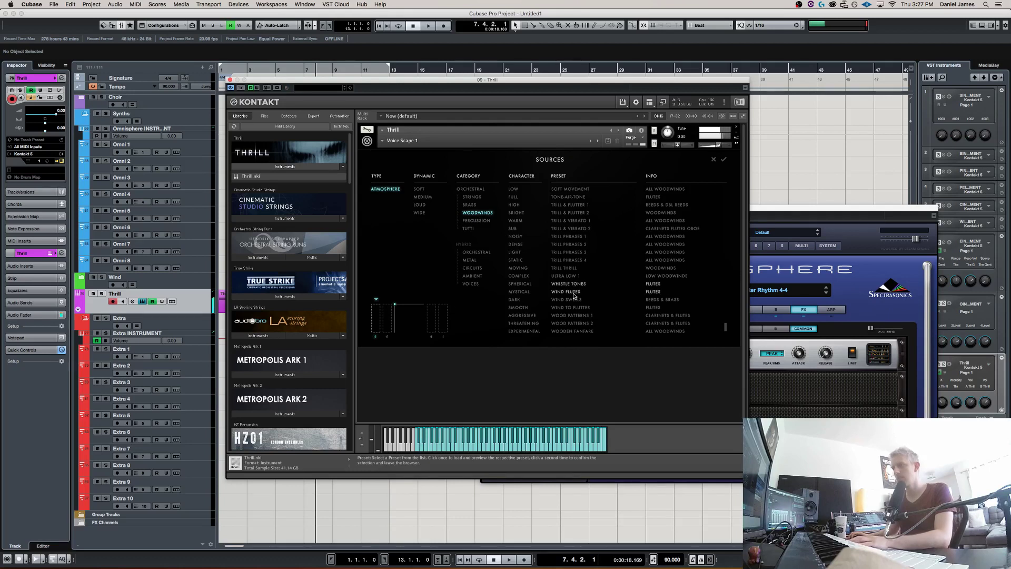
click(565, 332)
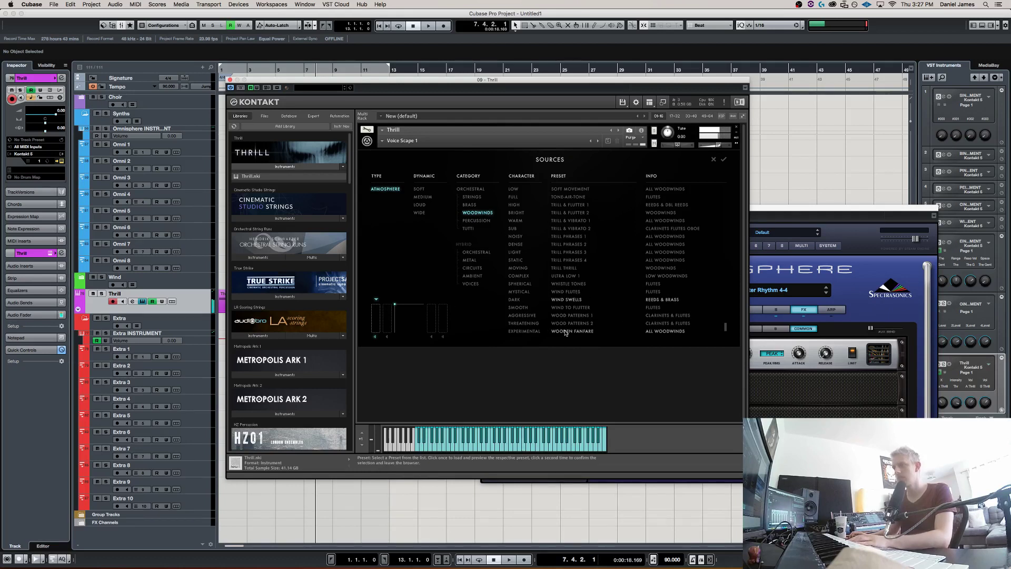
click(724, 159)
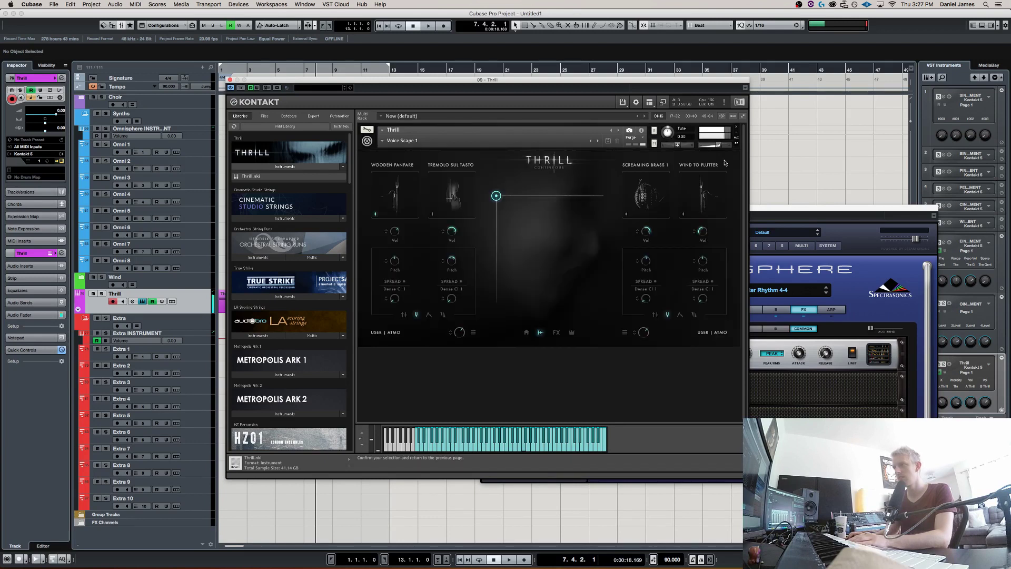
click(495, 235)
drag(496, 235, 480, 200)
Reopen the first source's presets, filter them to percussion and audition several, including Beaten Spring 1 and Cymbal Bowed 7.
click(418, 167)
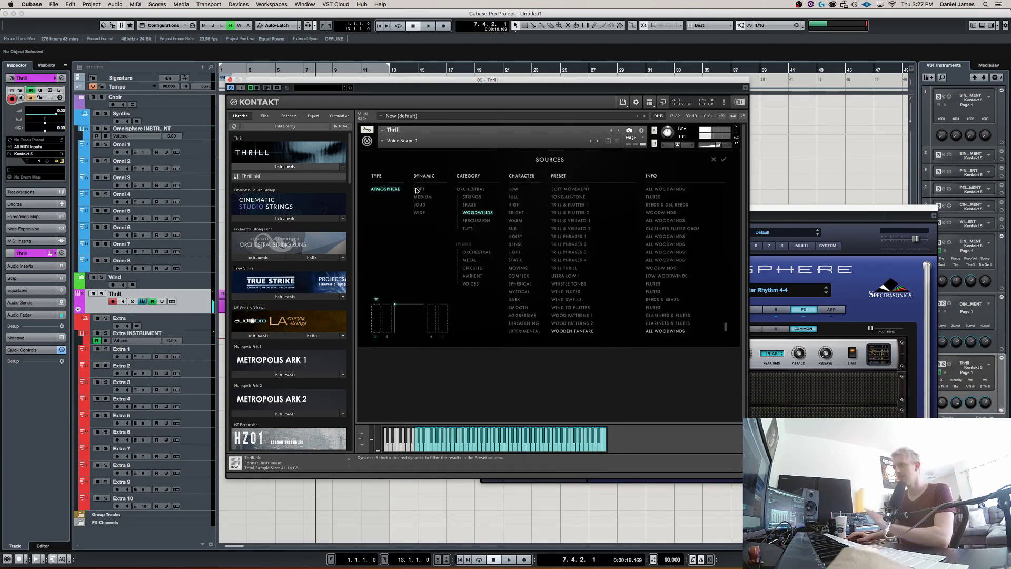
click(476, 220)
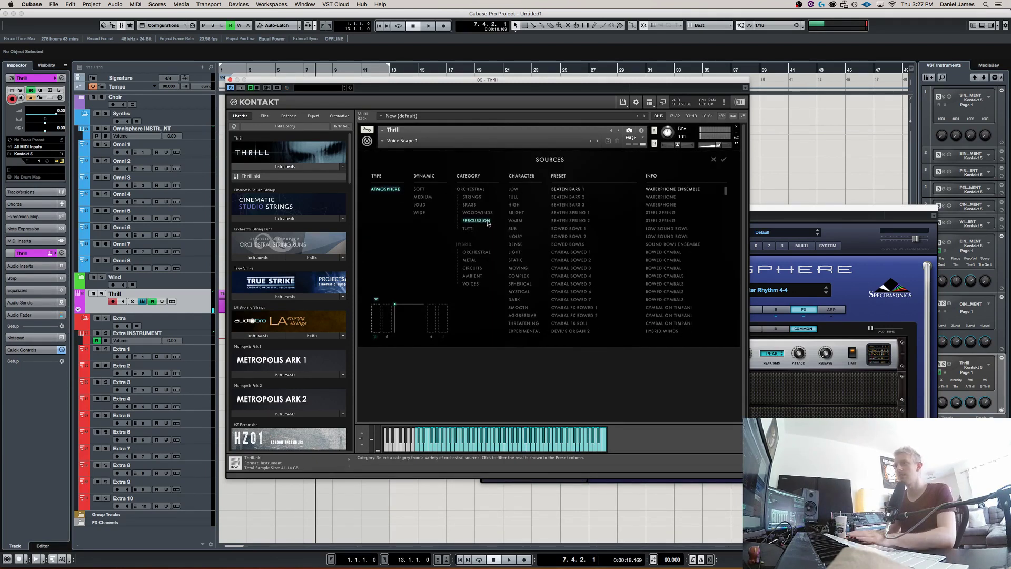
click(573, 206)
click(572, 214)
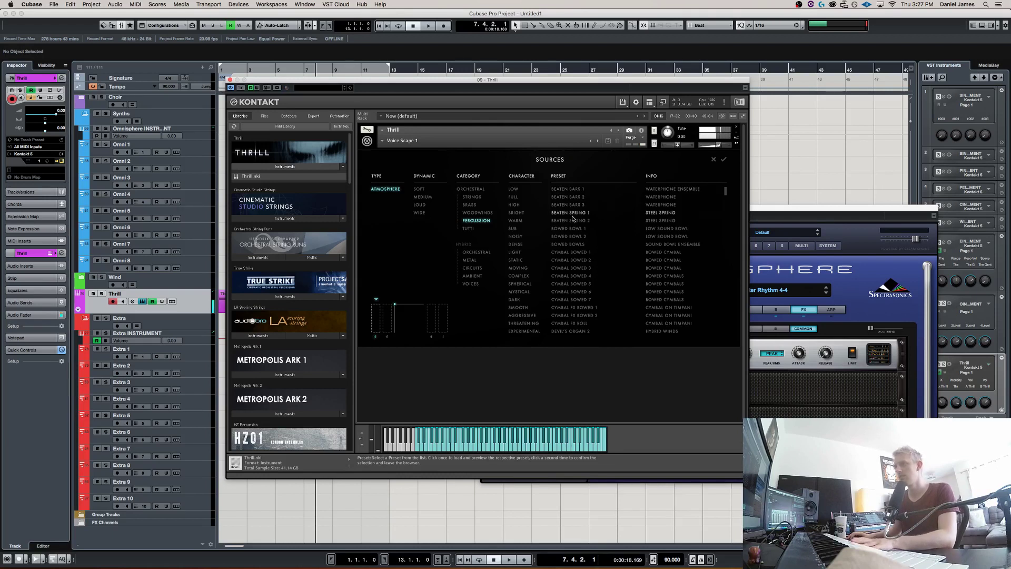
click(571, 236)
click(573, 261)
click(571, 299)
Audition percussion presets further down the list, including Gran Cassa Rubber and Rising Bowls 1.
scroll(561, 255, down, 5)
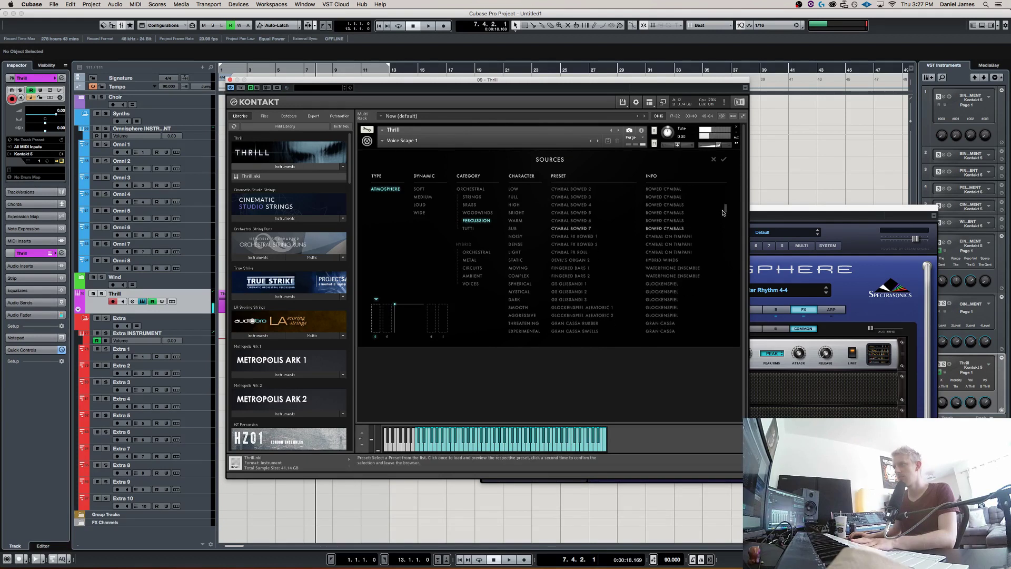
click(565, 261)
click(567, 300)
click(569, 316)
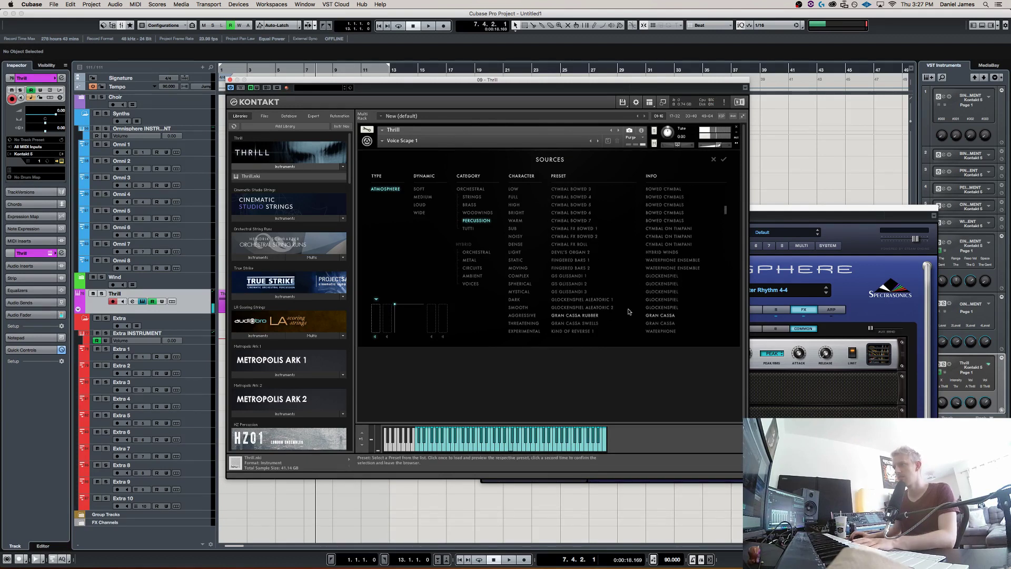
scroll(574, 258, down, 5)
click(573, 253)
click(573, 269)
click(571, 291)
click(578, 322)
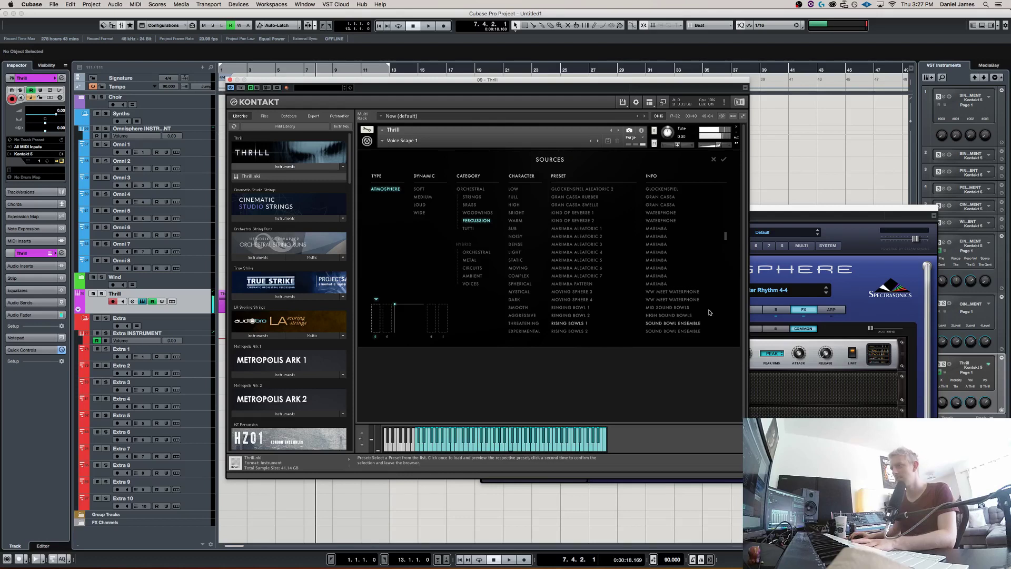
Audition the drum presets among the percussion sources, including Smooth Tom Roll 2 and Timpani Low.
scroll(719, 253, down, 3)
click(587, 286)
click(577, 308)
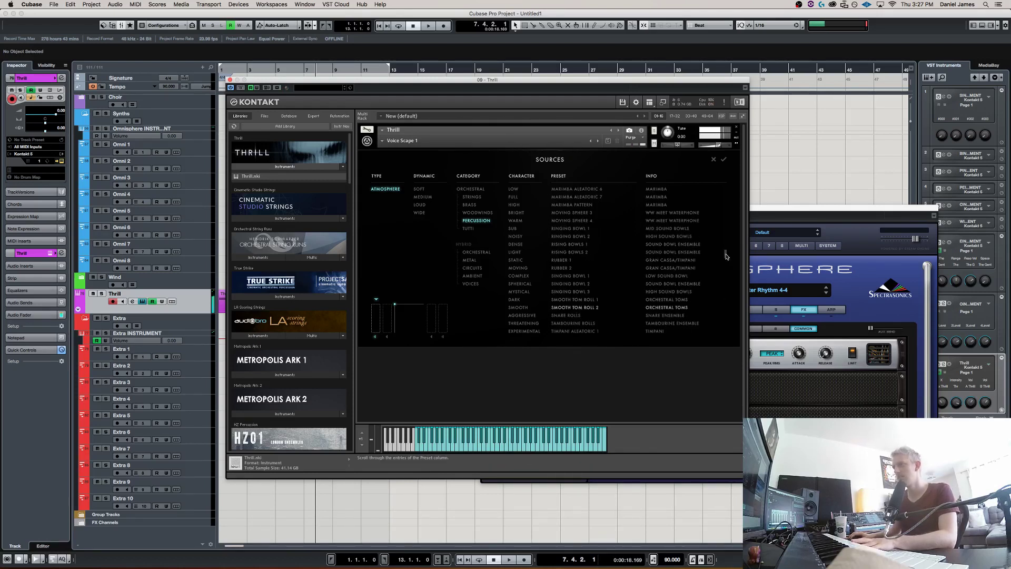
scroll(725, 259, down, 3)
click(561, 260)
click(569, 277)
click(569, 299)
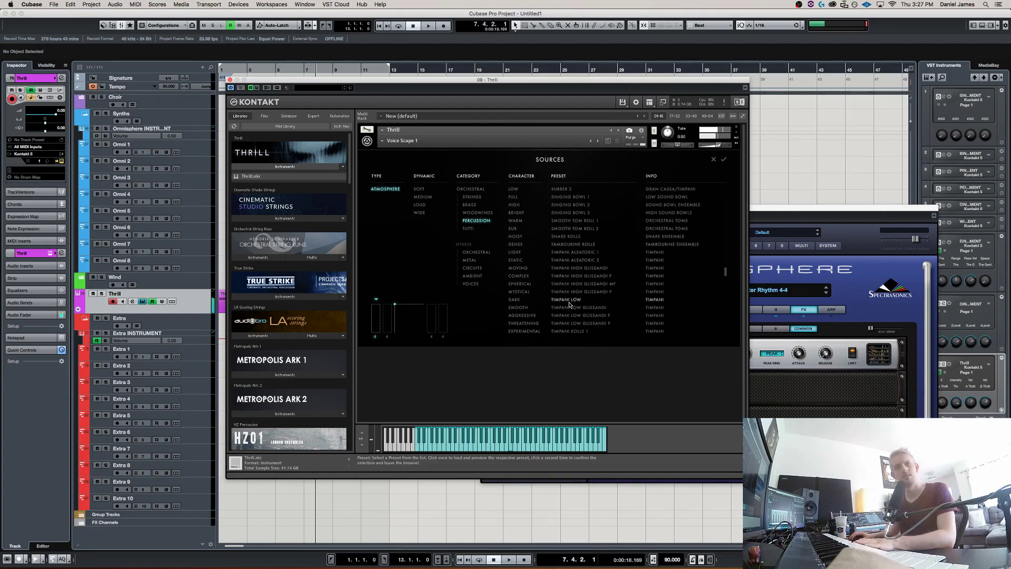
click(572, 316)
Filter the source presets to orchestral tutti and audition several, including Busy Noises, Dense Cluster 2 and Full Chaos 1.
click(476, 228)
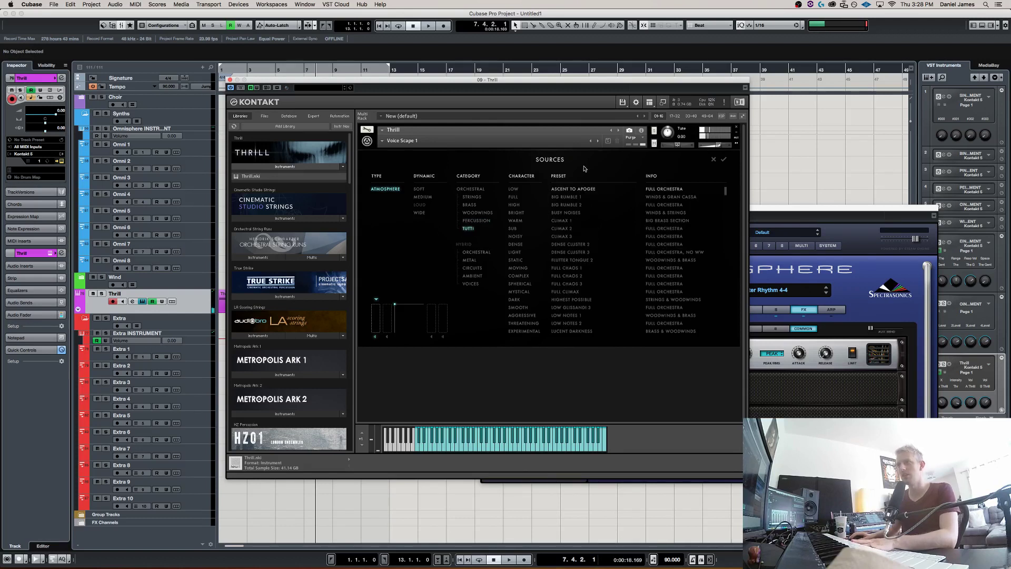
click(577, 213)
click(574, 199)
click(566, 229)
click(570, 246)
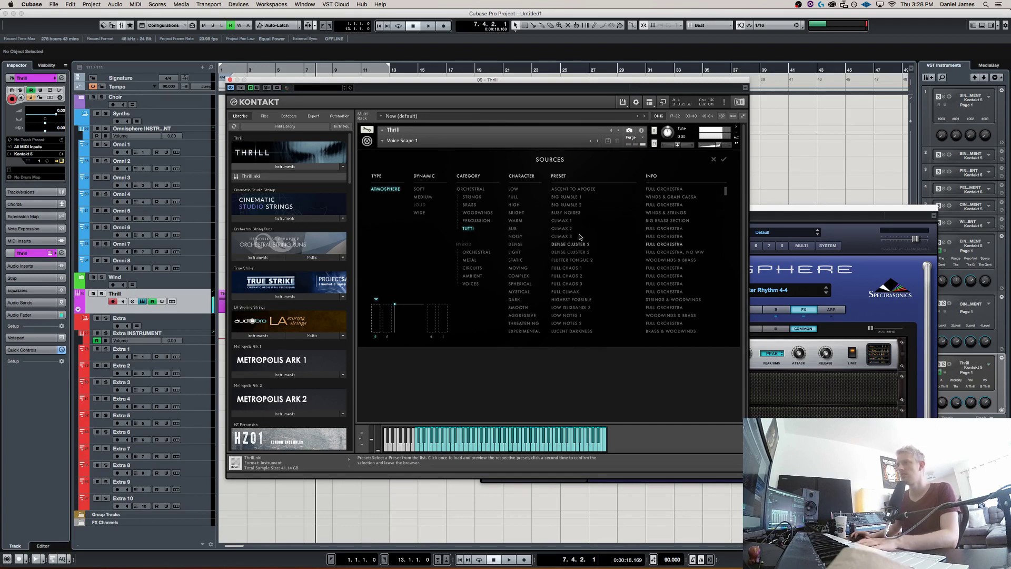
click(567, 268)
click(568, 284)
Audition the tutti presets Swells & Noise, Swells 3, Tremolo Bends 3 and Ultra Low 3.
drag(725, 190, 710, 290)
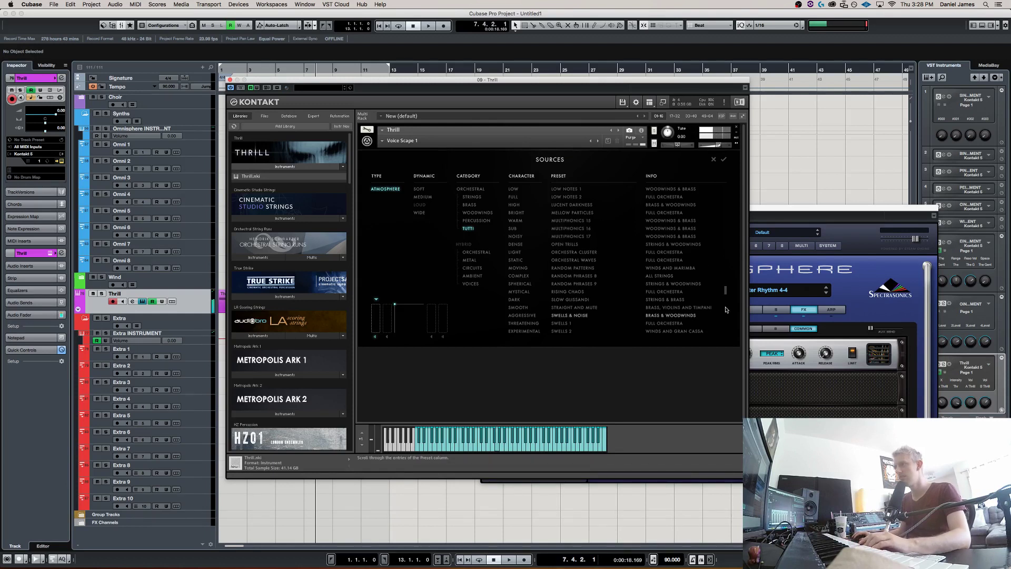
scroll(727, 304, down, 1)
scroll(727, 305, down, 2)
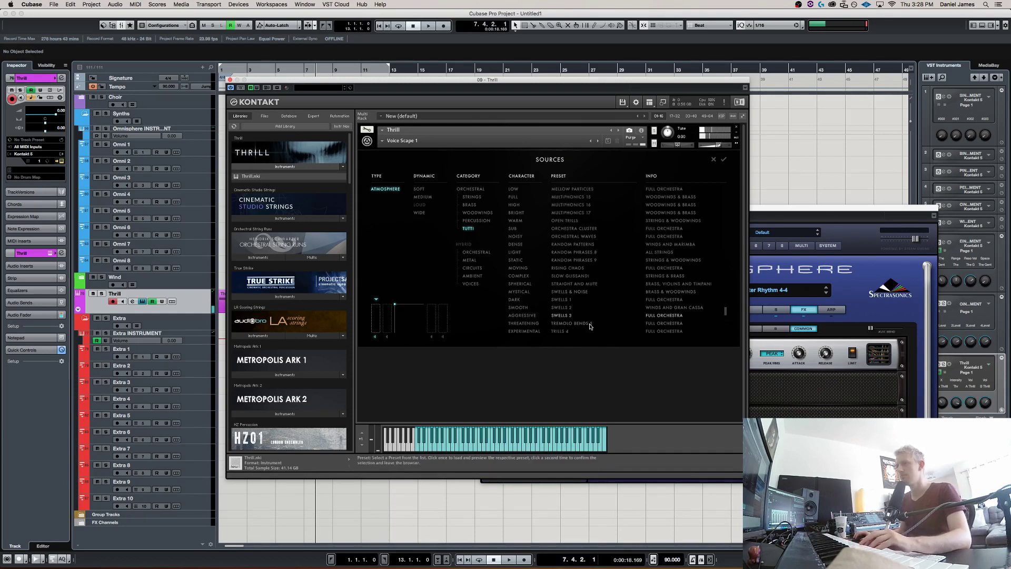
scroll(728, 319, down, 4)
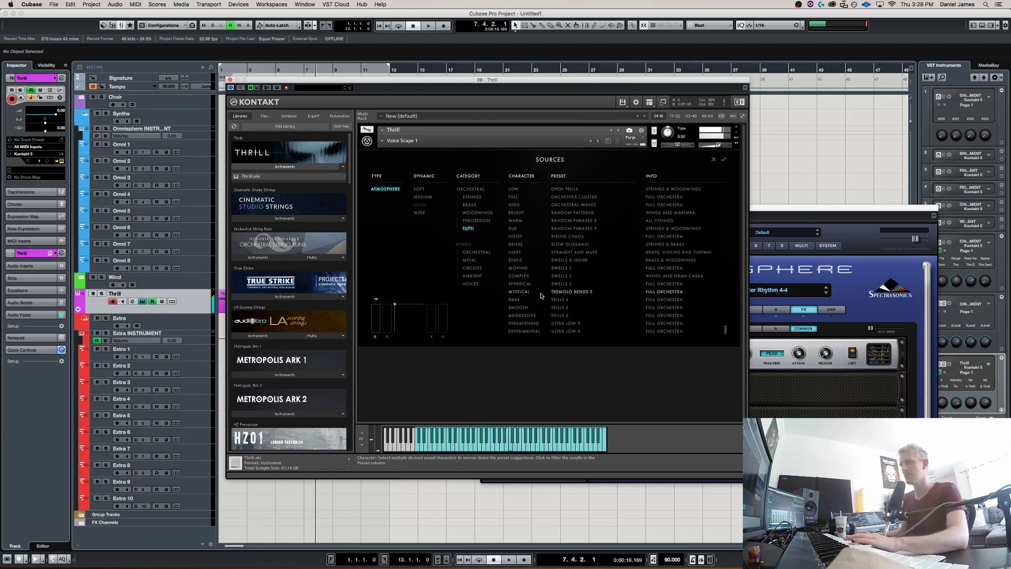
click(563, 324)
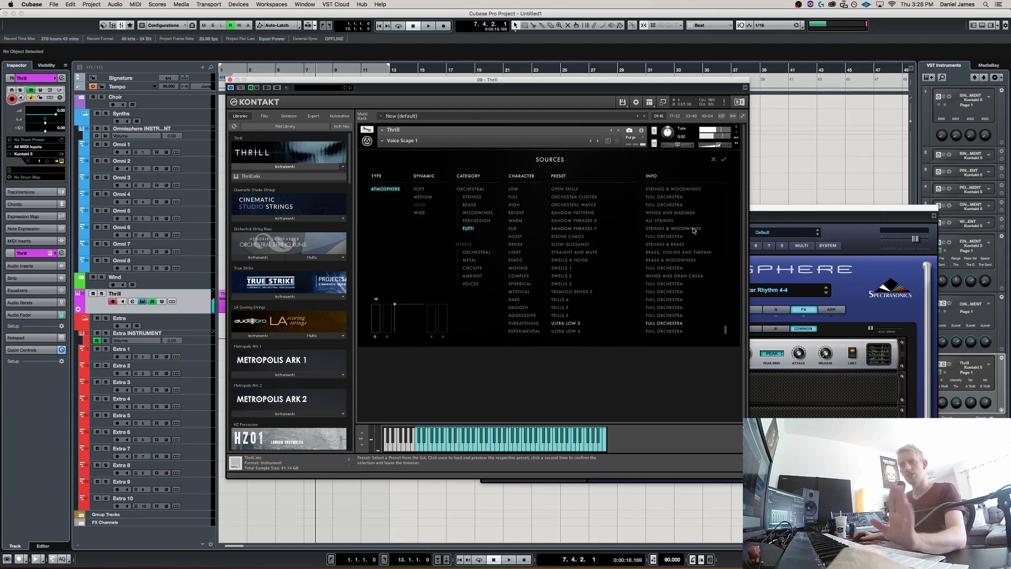
Filter the source presets to hybrid orchestral and audition Bells' Soundscape, Crying Strings, Deep Blows 2 and several further down.
click(476, 251)
click(603, 228)
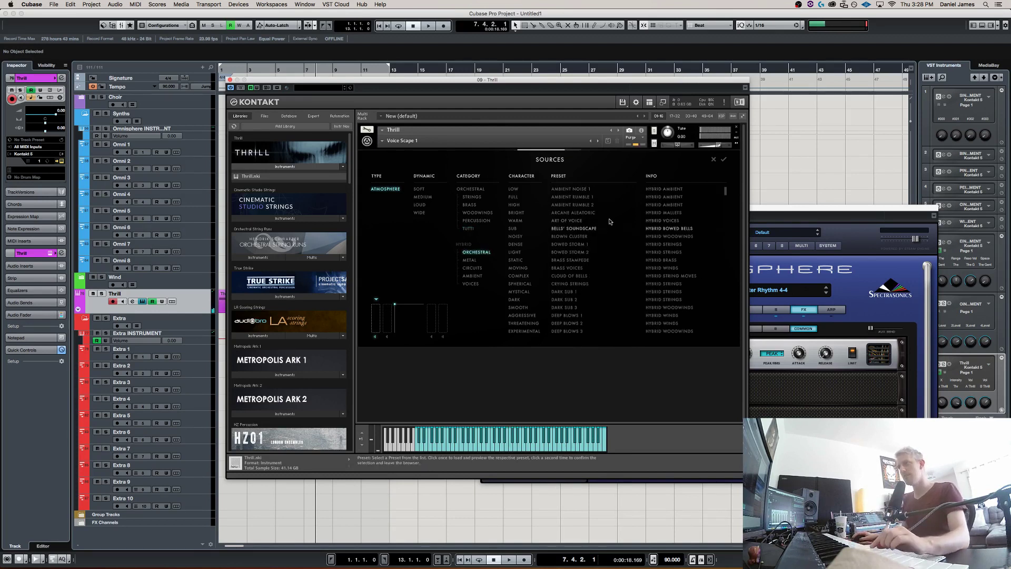
click(576, 284)
click(628, 322)
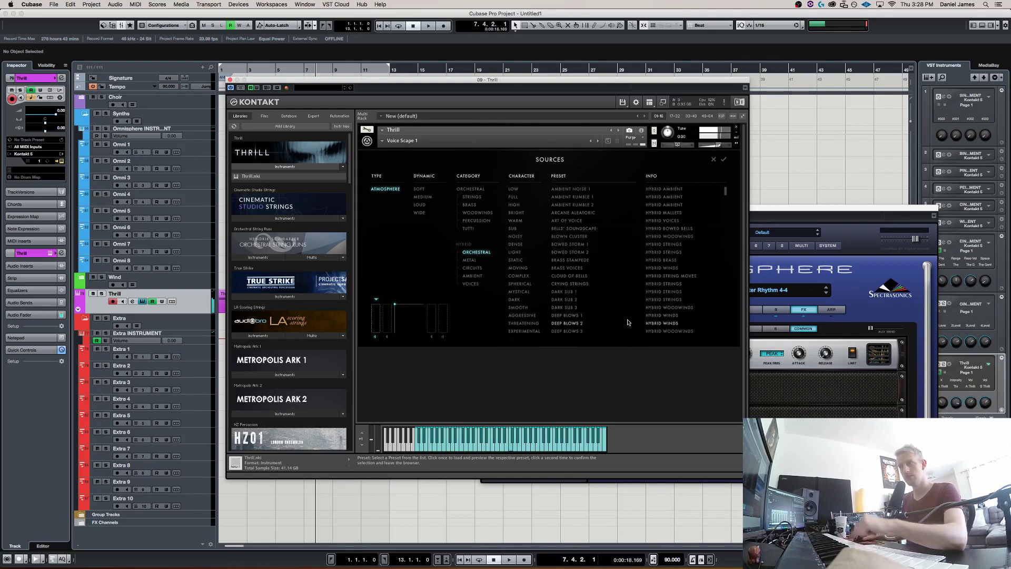
scroll(632, 253, down, 10)
click(573, 252)
click(573, 276)
click(577, 308)
click(580, 332)
Filter the source presets to hybrid metal and audition Crunched Horns, Elect Ambience, Flip Phase 2, Gongs' World, High Gadfly and Industrial Bowls.
click(469, 260)
click(568, 214)
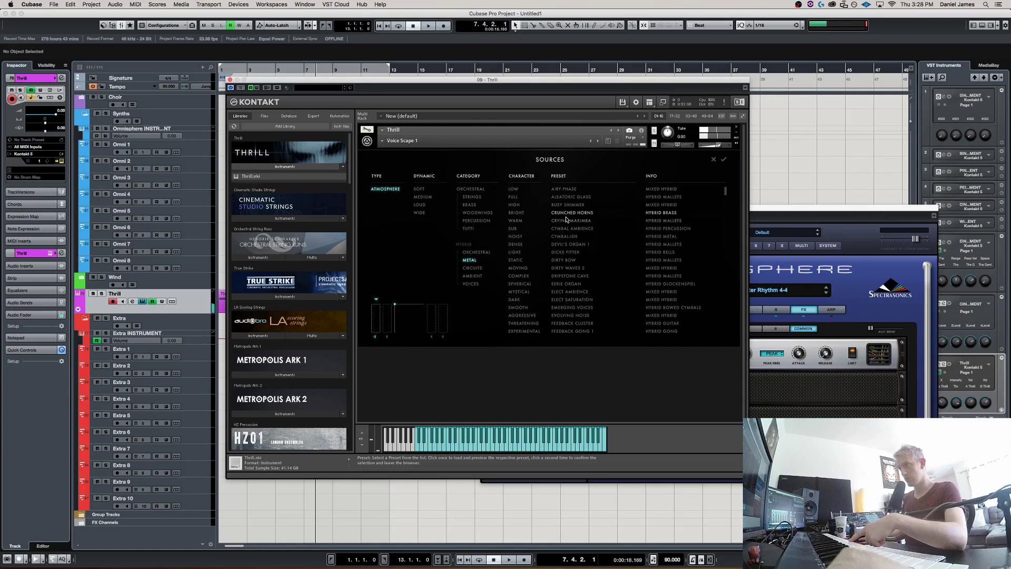
click(589, 293)
scroll(559, 245, down, 5)
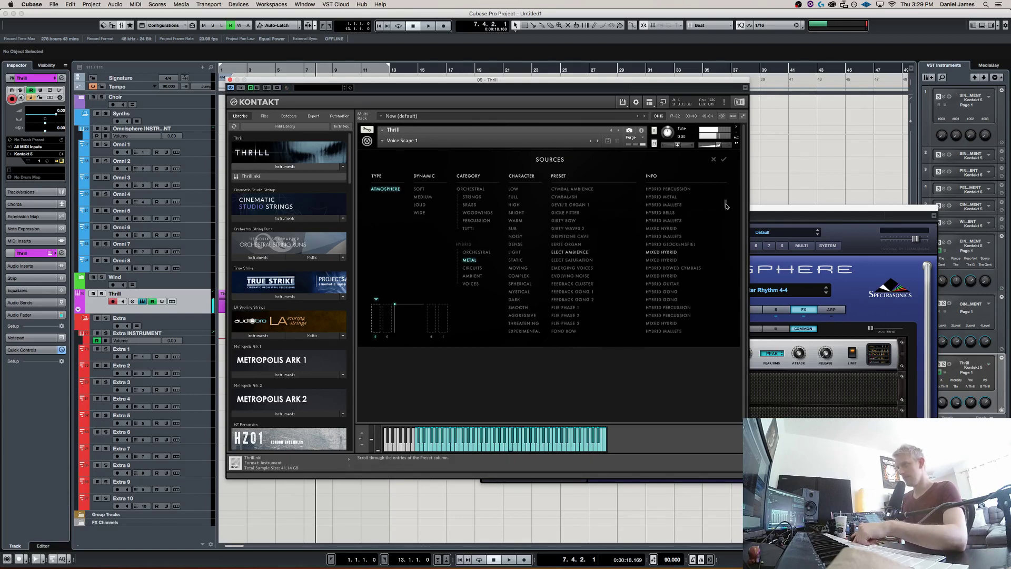
click(559, 245)
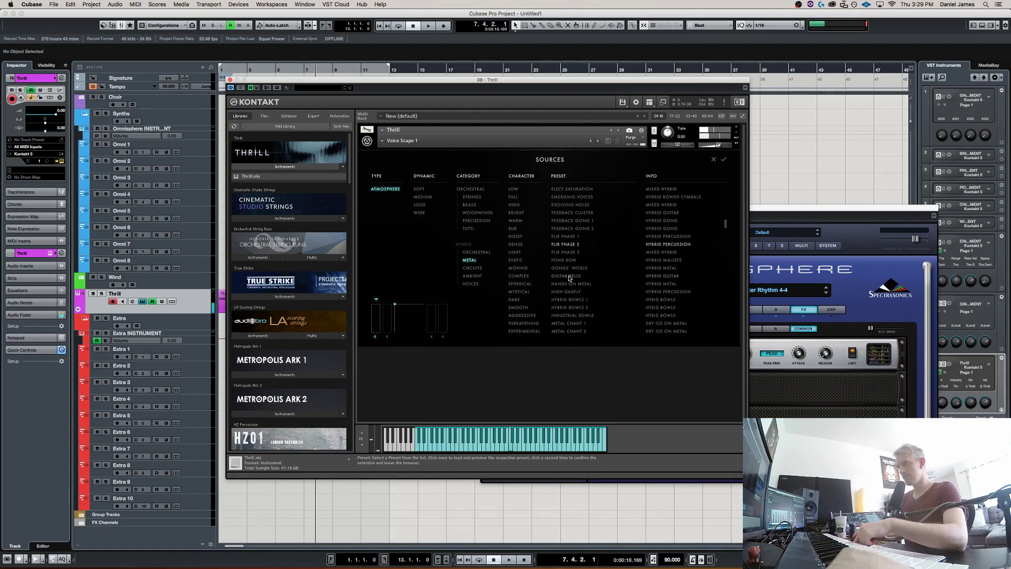
click(571, 270)
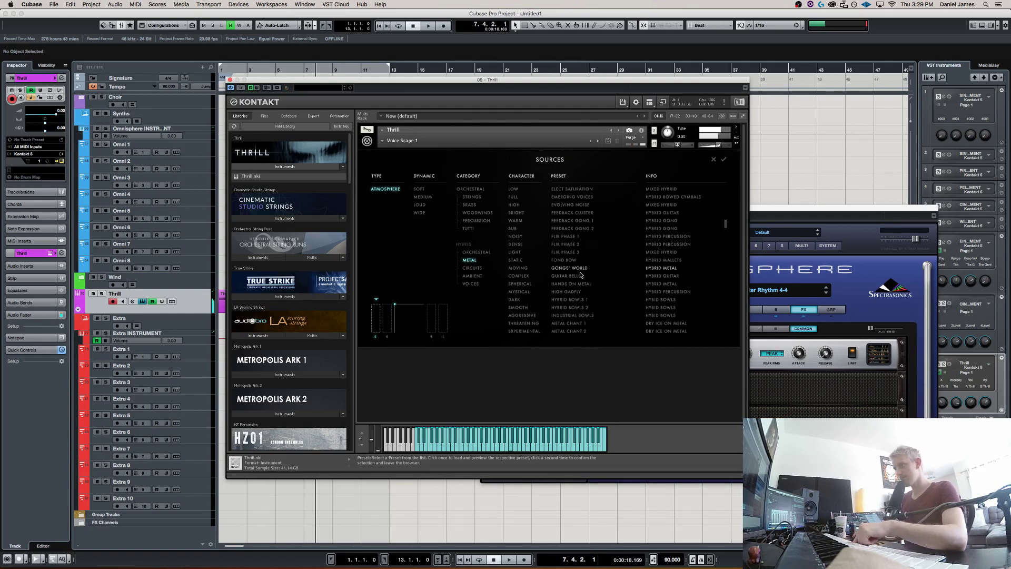
click(573, 293)
click(583, 315)
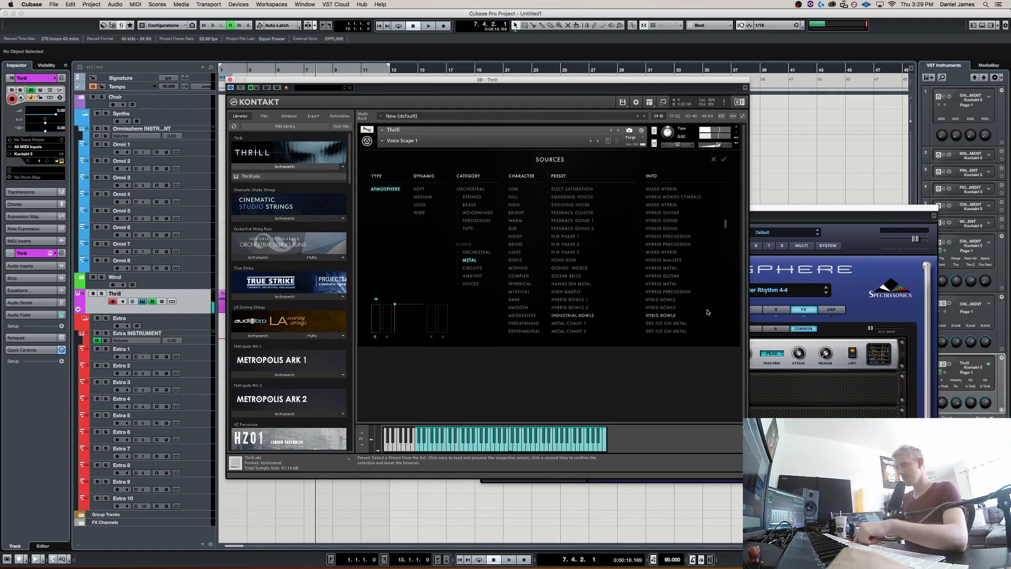
Filter the source presets to hybrid circuits and audition several, including Dense Noisescape and Ghost Appearing 2.
click(472, 267)
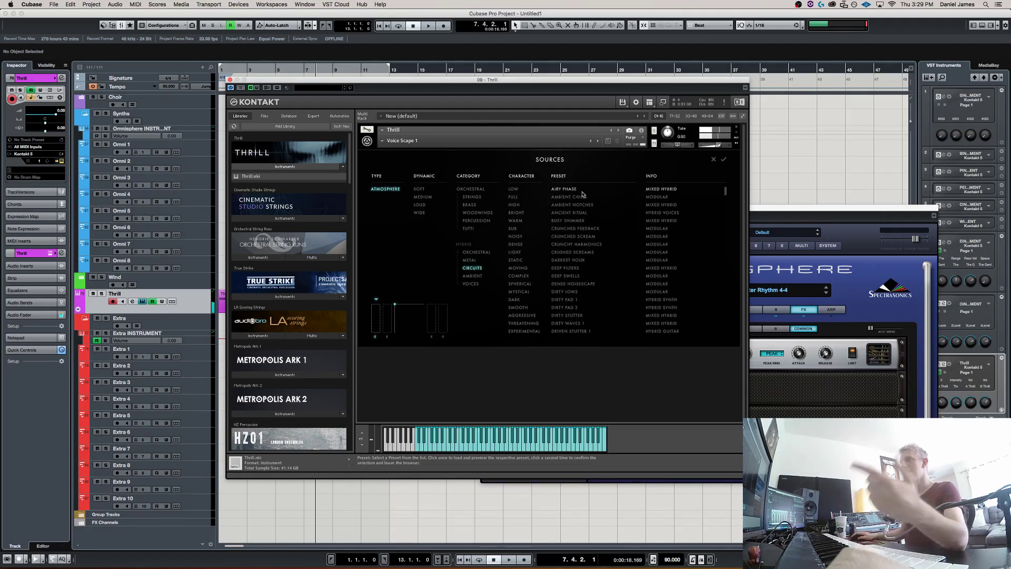
scroll(598, 236, down, 3)
click(596, 237)
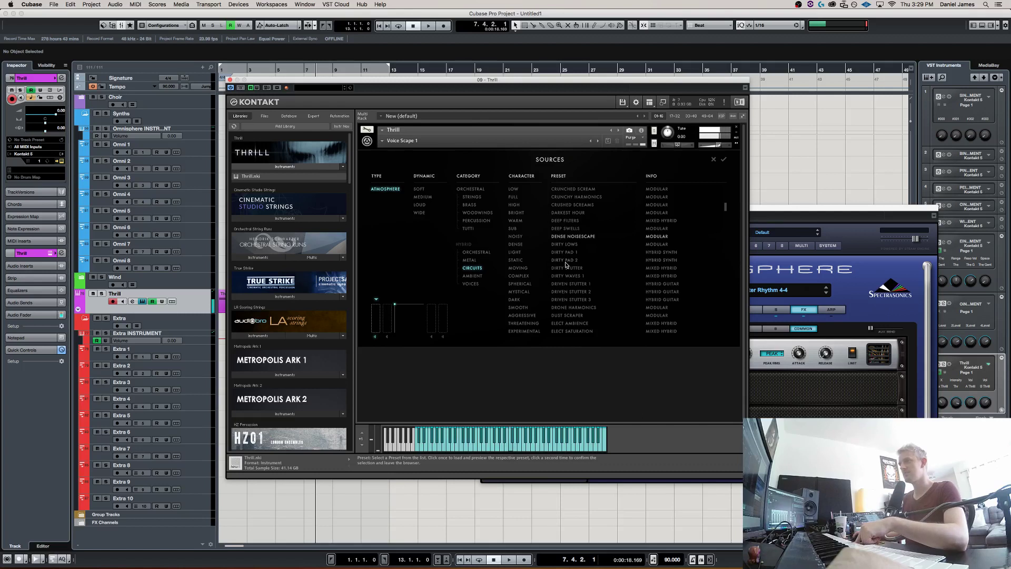
click(576, 300)
scroll(685, 253, down, 7)
click(558, 269)
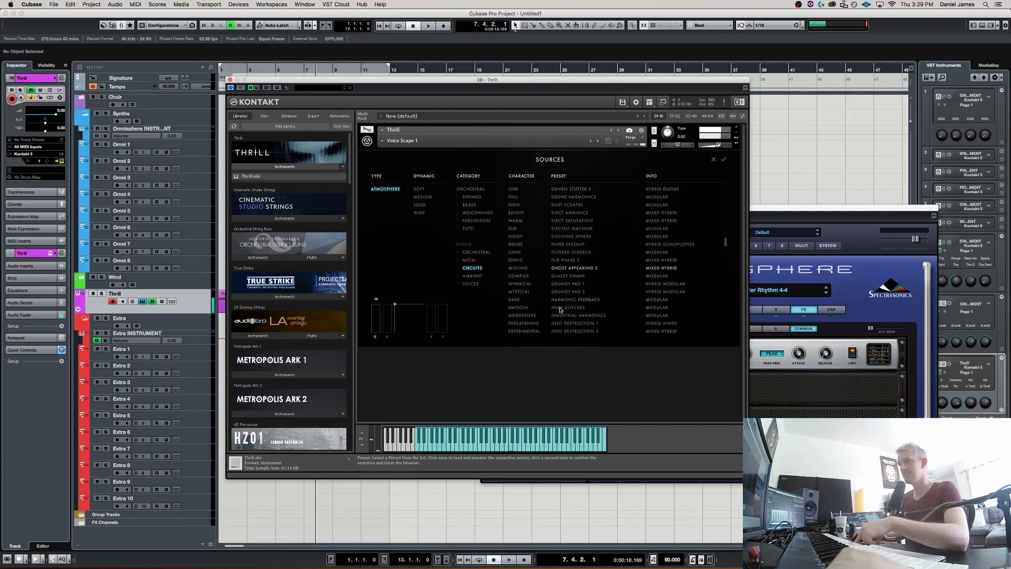
Filter the source presets to hybrid ambient and audition several, including Creeper, Assembly Line and Ambient Stutter 1.
click(473, 275)
click(586, 300)
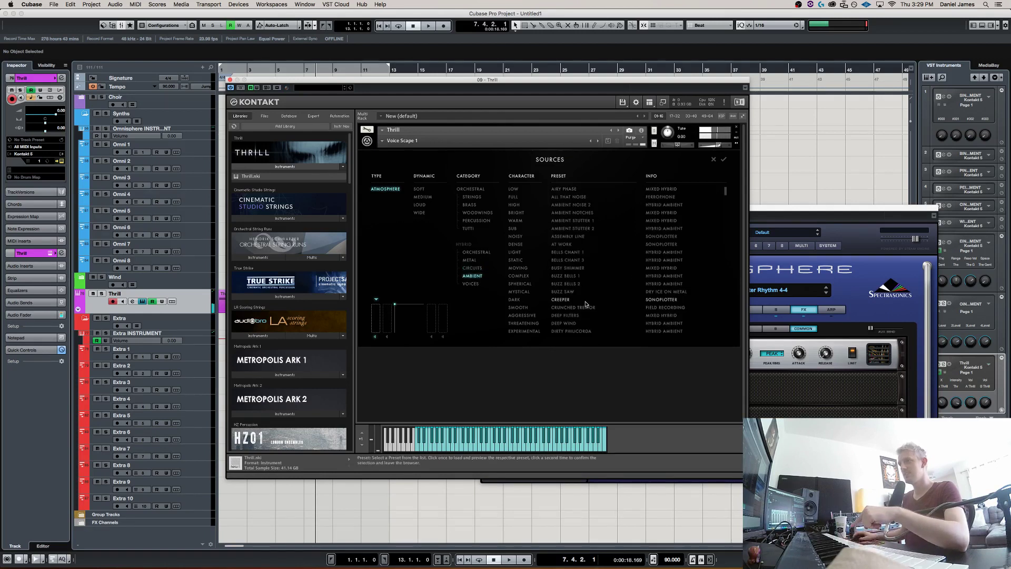
click(578, 244)
click(561, 220)
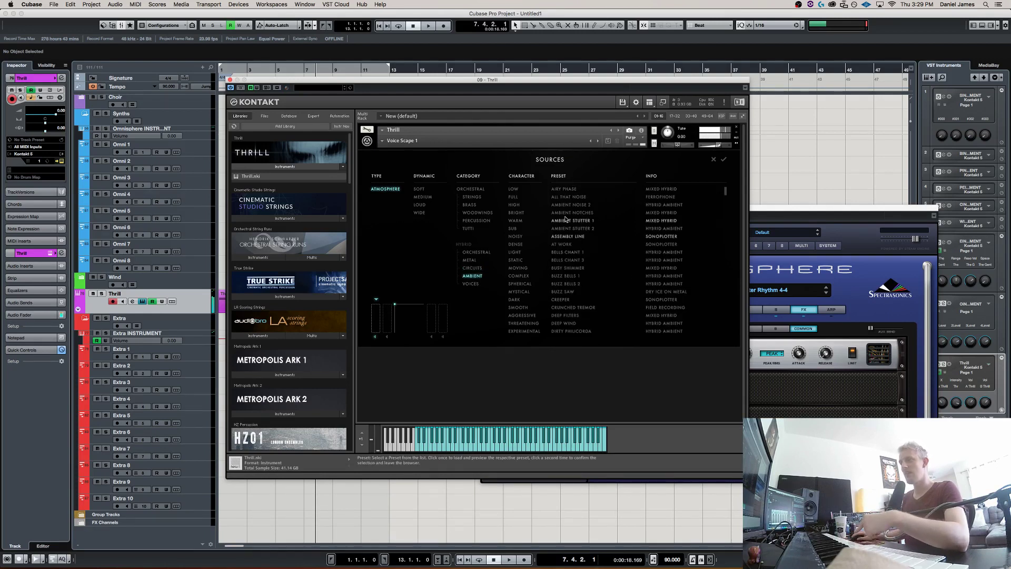
click(570, 332)
scroll(725, 201, down, 1)
scroll(725, 204, down, 15)
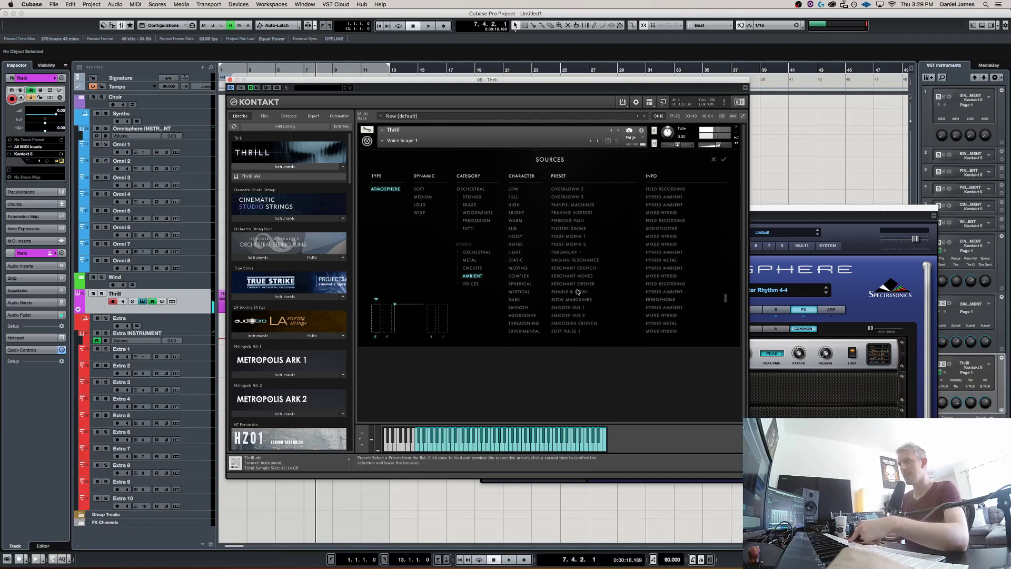
Filter the source presets to warm hybrid voices and audition Overtone Chord 3, Roman Chant 1, Vocal Atmosphere 3 and Sub Scape 2.
click(480, 287)
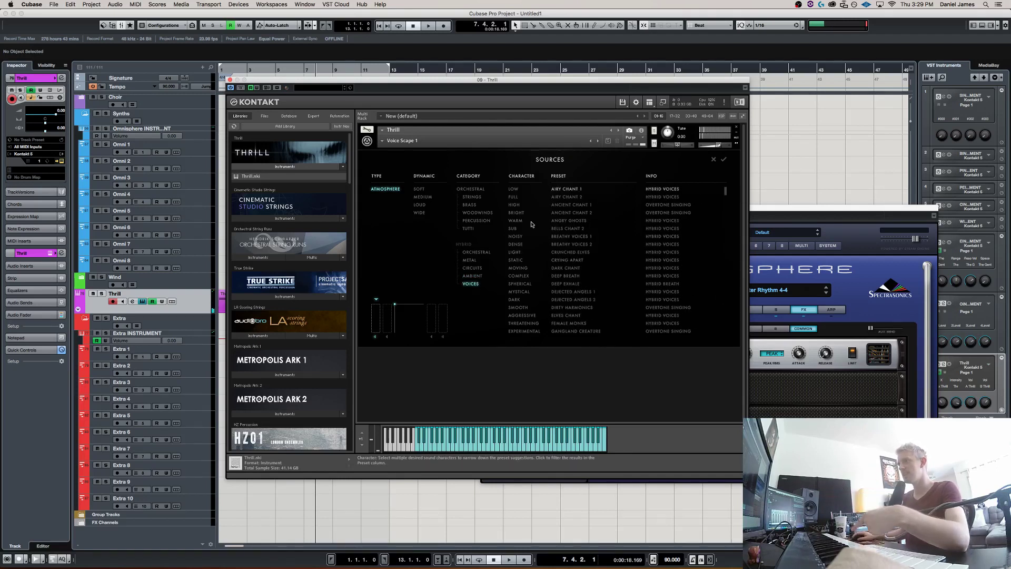
click(566, 236)
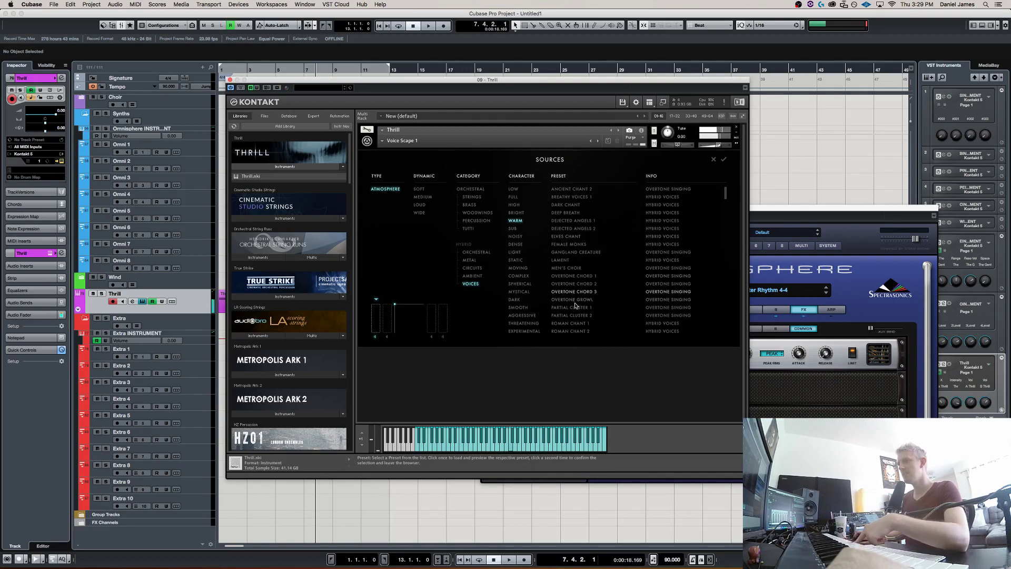
click(582, 323)
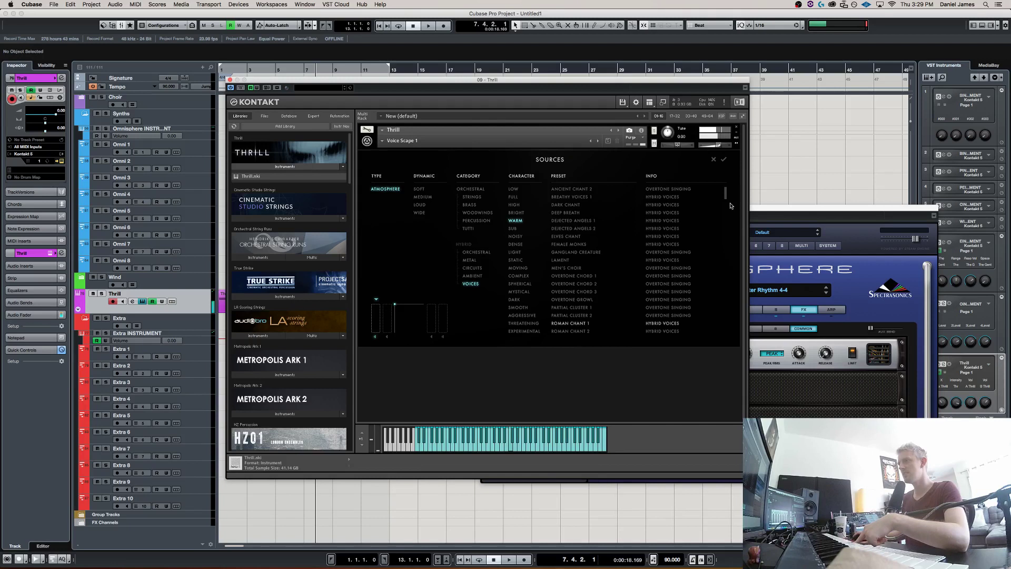
drag(727, 202, 726, 327)
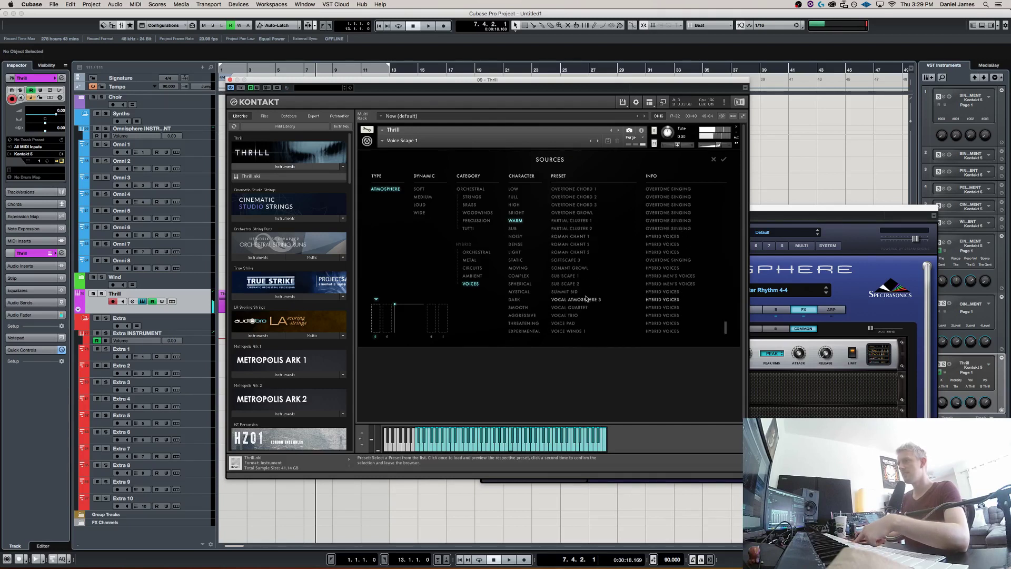
click(585, 284)
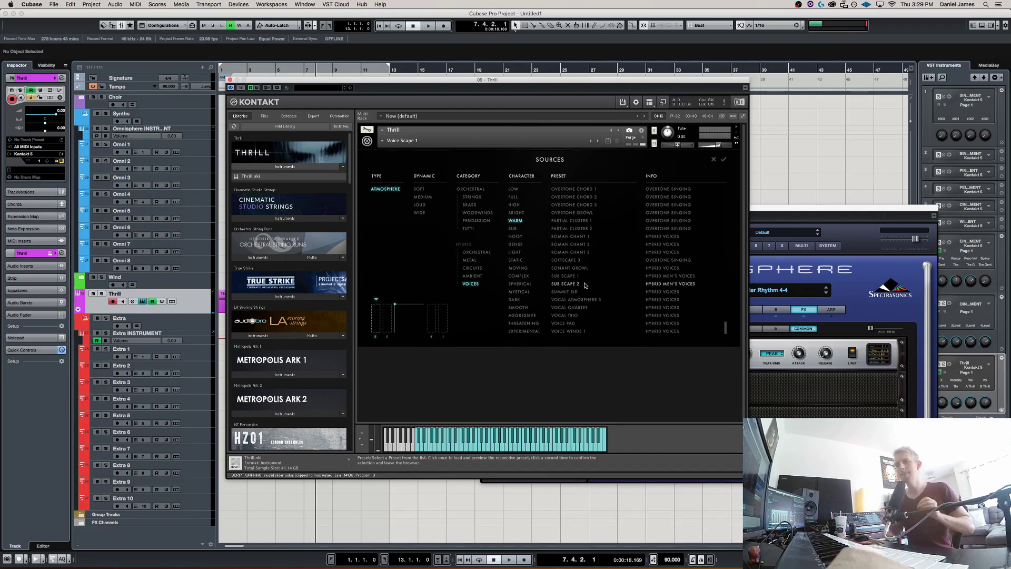
Close the source browser and show the attack and release settings of the Wooden Fanfare and Tremolo Sul Tasto sources.
click(714, 159)
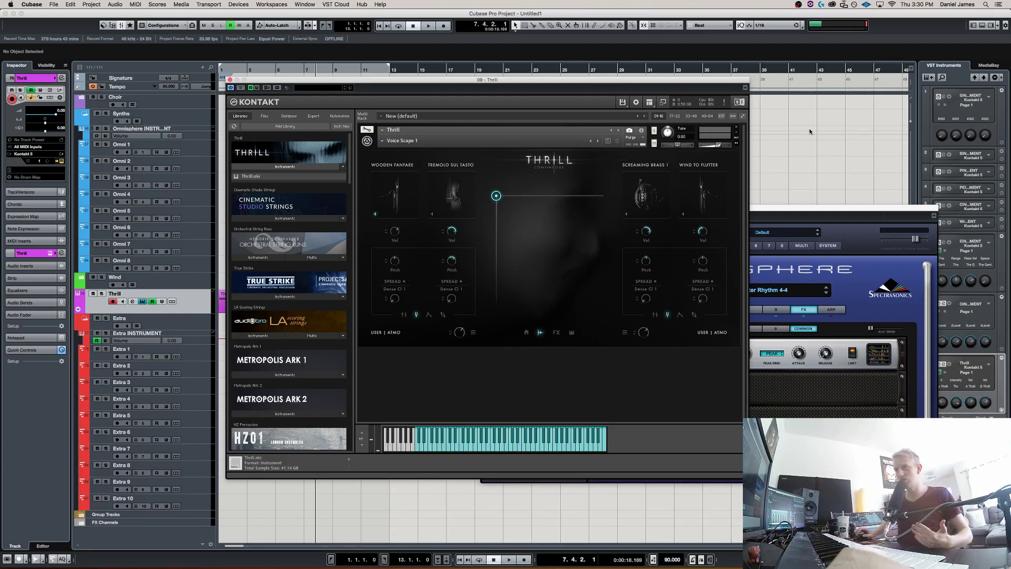
click(430, 315)
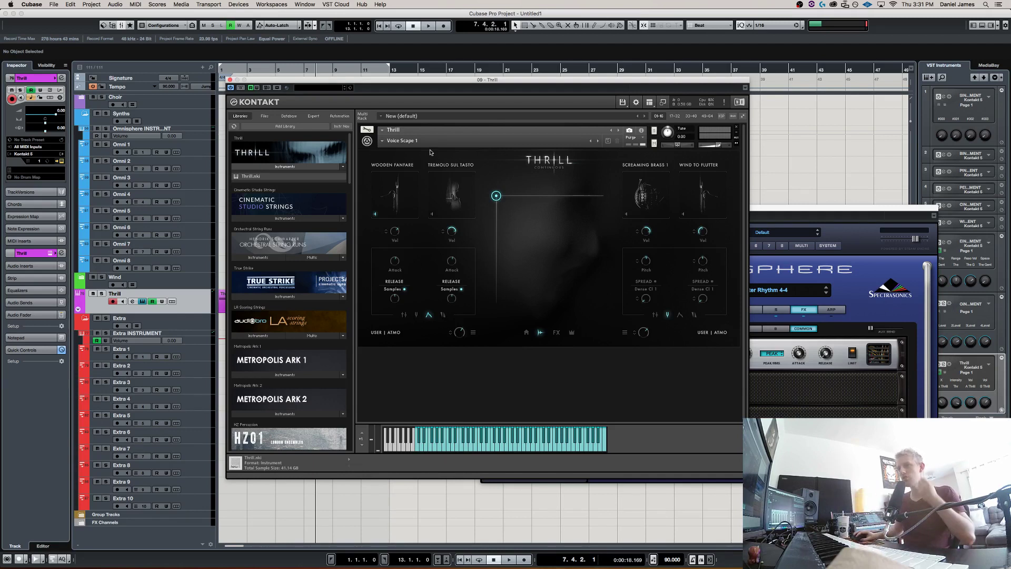
click(527, 333)
click(540, 332)
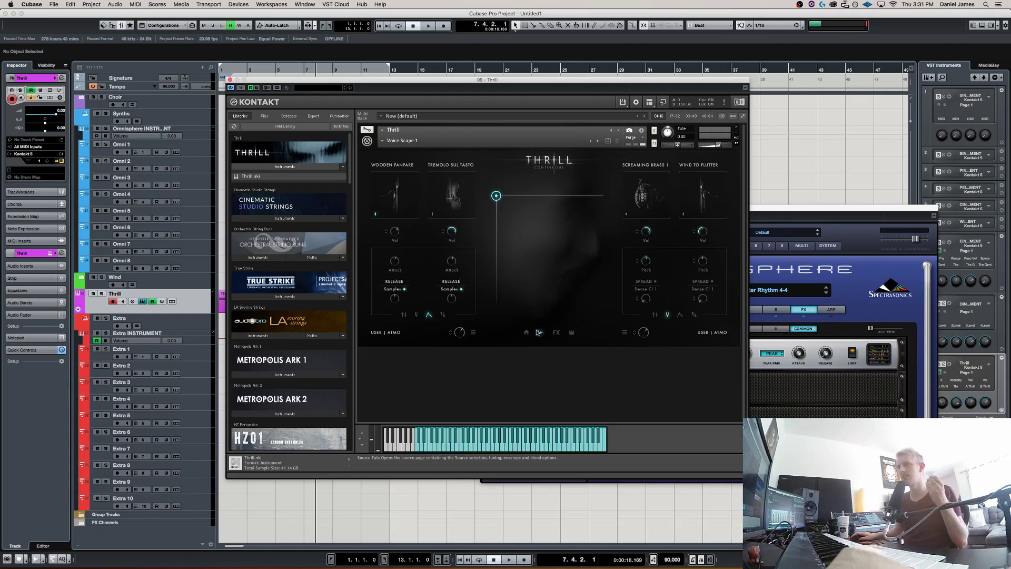
Morph the XY pad fully to the right-hand thrill and back to about the middle.
drag(544, 213, 622, 204)
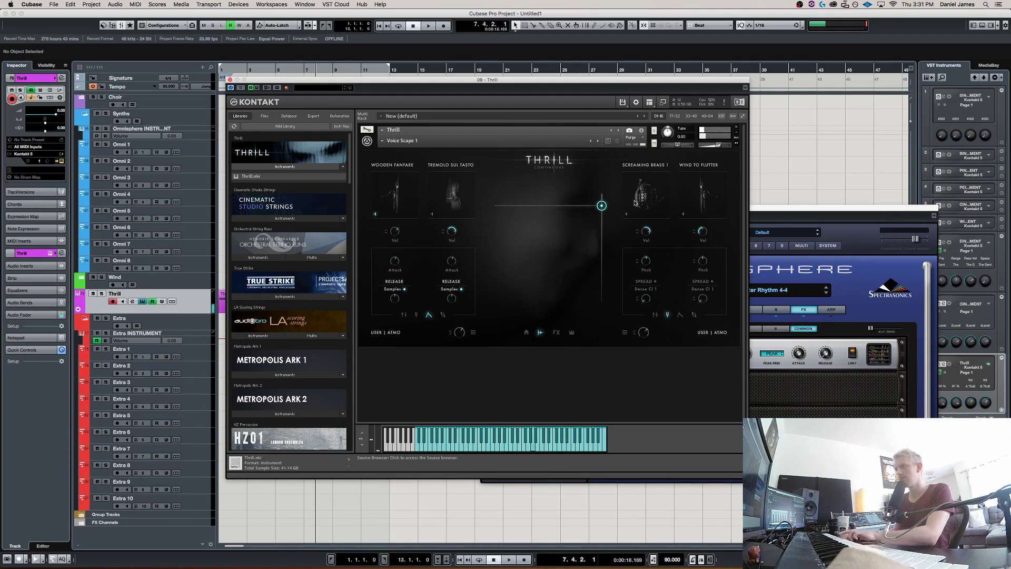
click(428, 218)
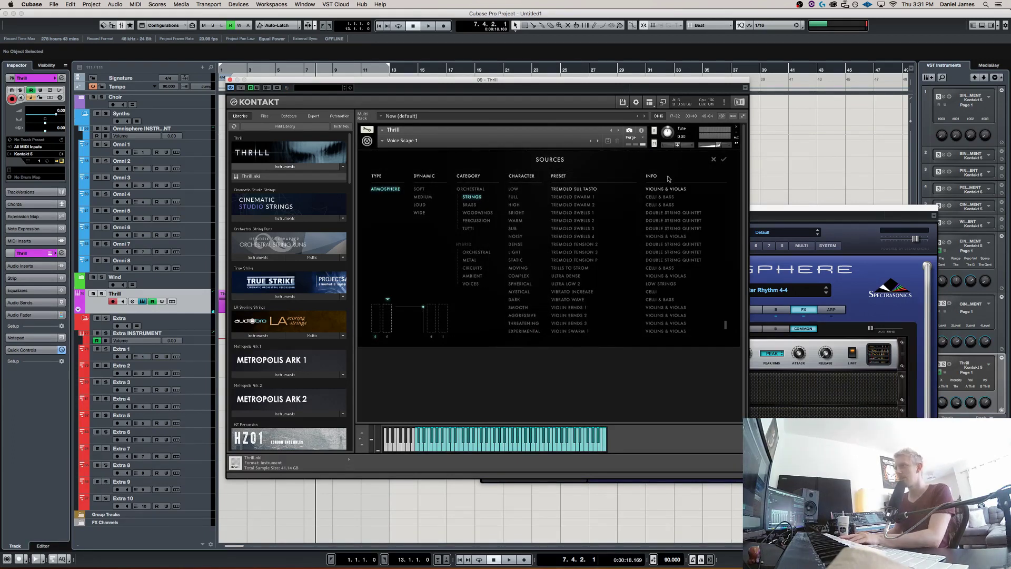
click(731, 158)
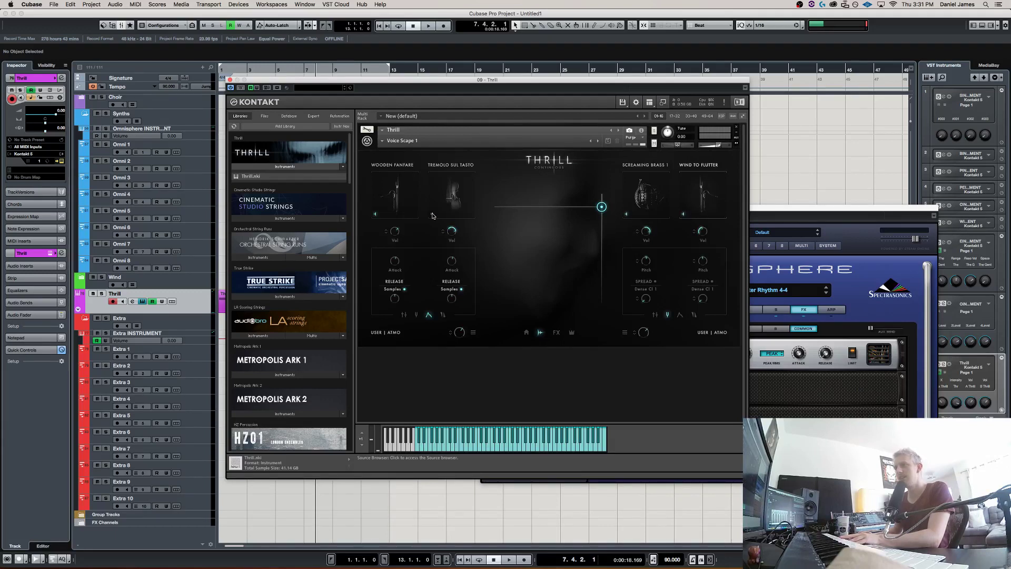
drag(601, 206, 555, 201)
Replace the second, third and fourth sources with Airy Wood 3, Cluster Swells 2 and Dense Cluster 2.
click(639, 209)
click(572, 197)
click(587, 198)
click(640, 210)
click(477, 212)
click(569, 220)
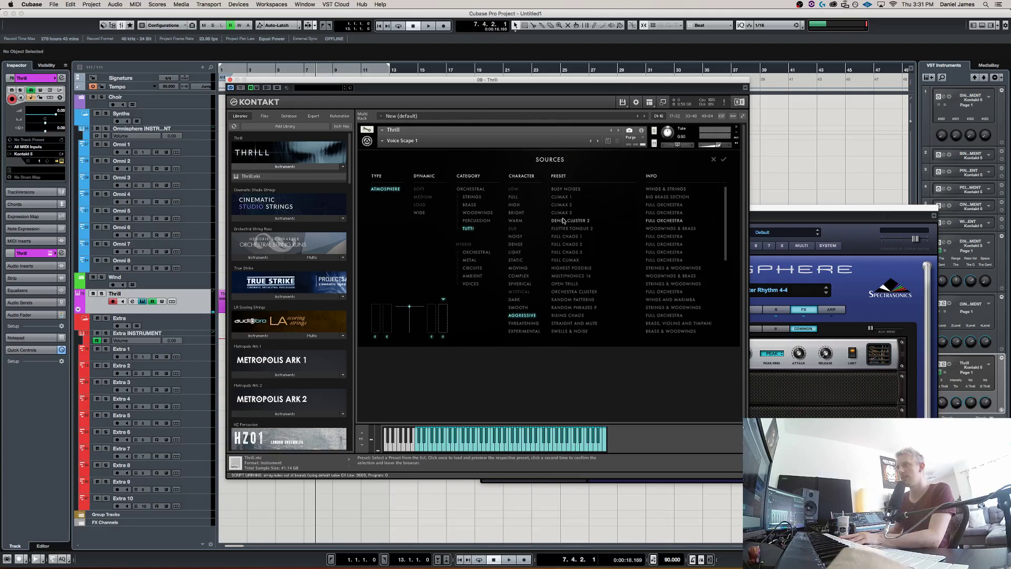
click(568, 220)
click(462, 198)
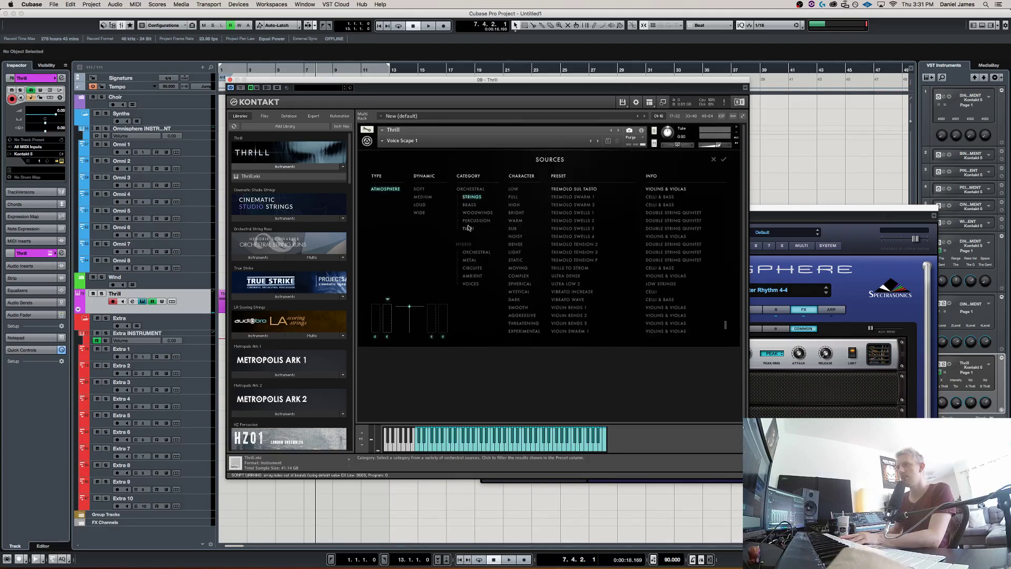
click(470, 219)
click(571, 213)
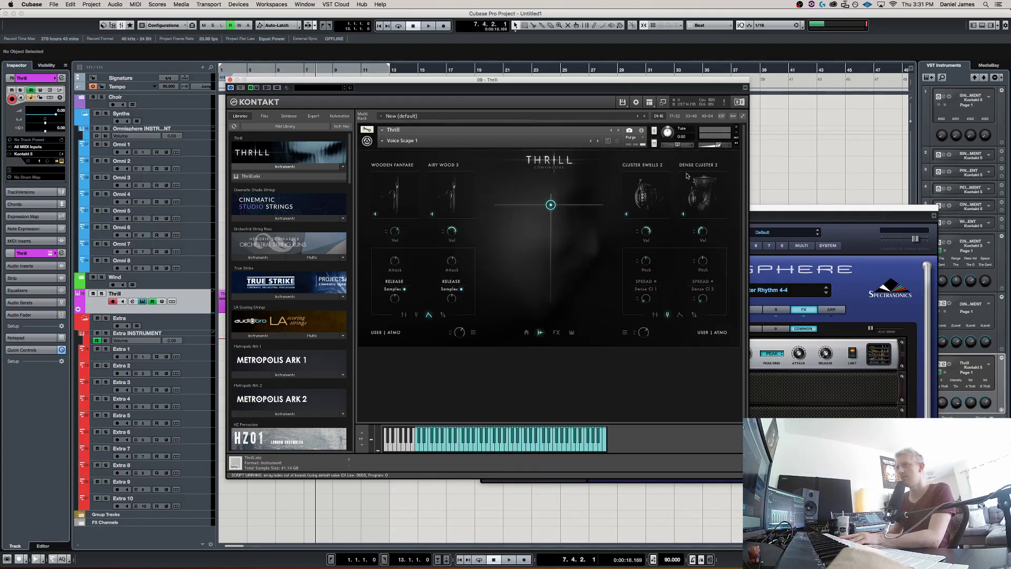
Load Evolving Sphere as the first source and audition the blend around the middle of the XY pad.
click(387, 198)
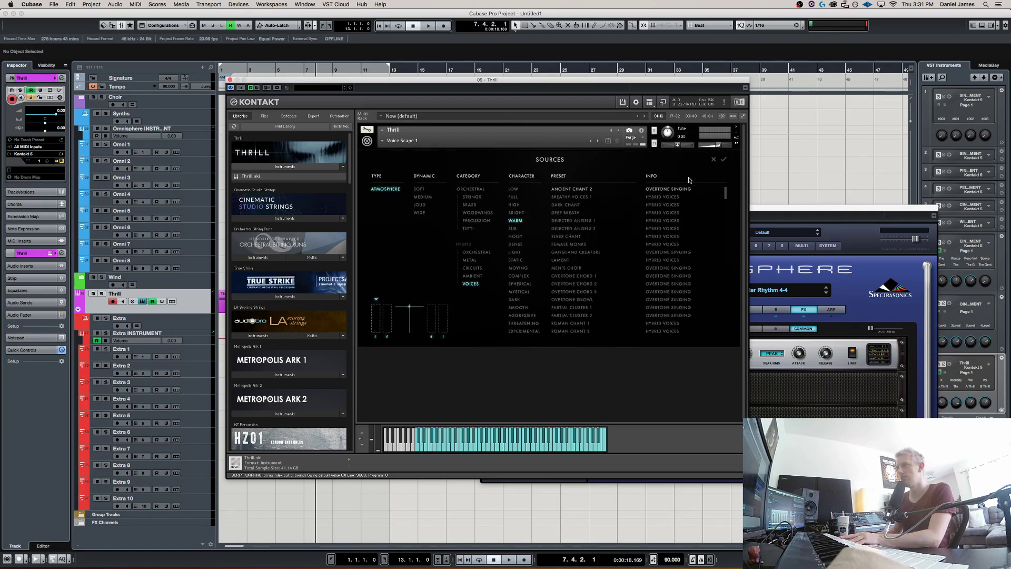
click(564, 252)
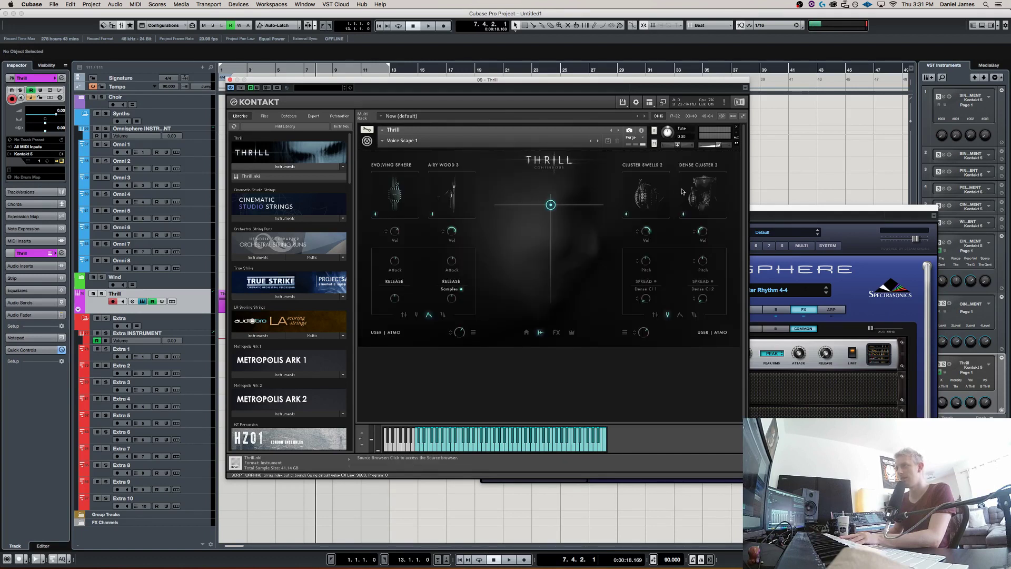
drag(548, 248, 551, 215)
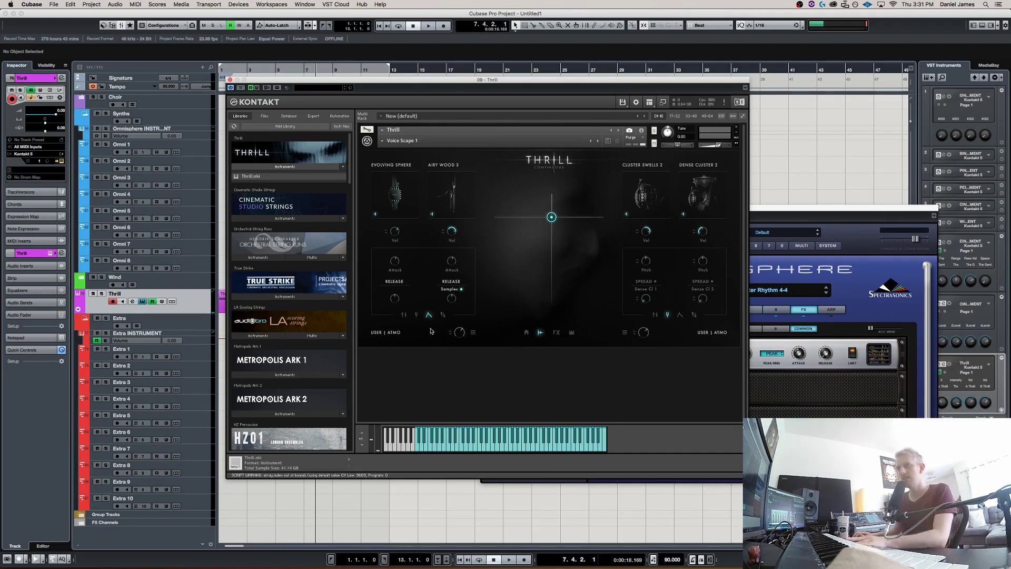
Show the left sources' pitch settings and adjust the pitch modulation amount of Airy Wood 3.
click(416, 314)
mouse_move(452, 259)
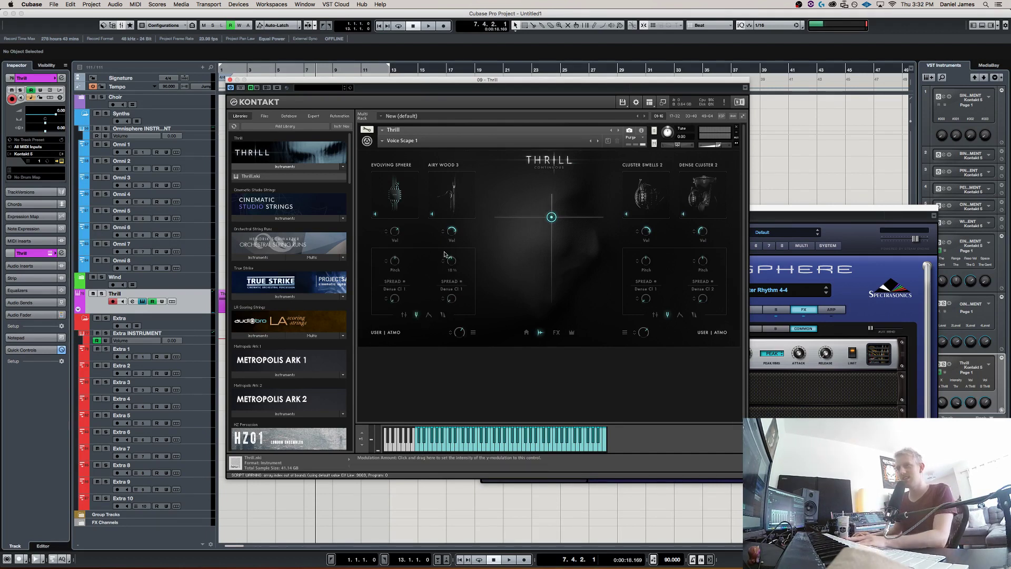
drag(452, 257, 451, 263)
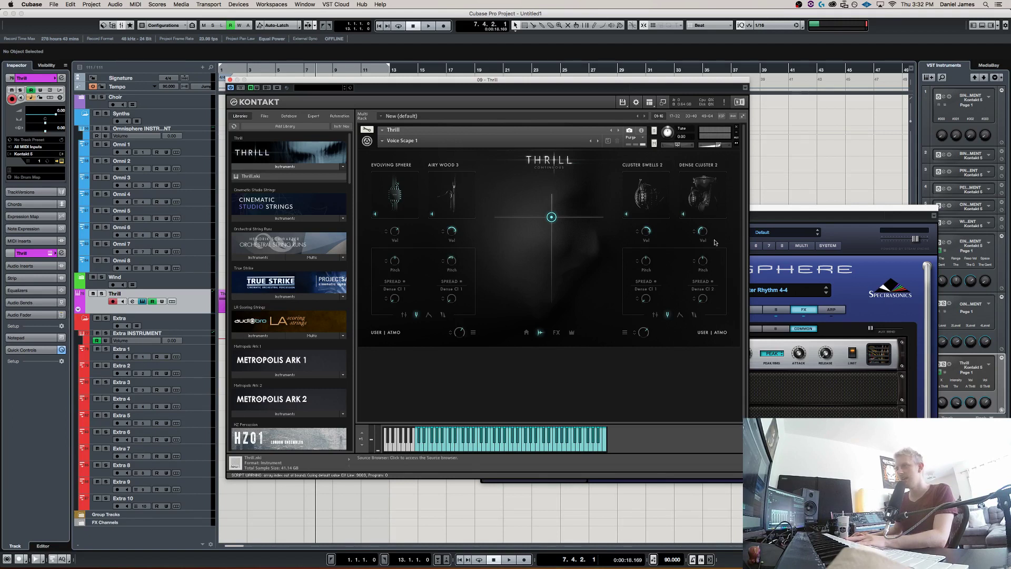
Audition the blend by morphing the XY pad from the middle towards the left-hand thrill at varying intensity.
mouse_move(651, 259)
drag(551, 217, 547, 177)
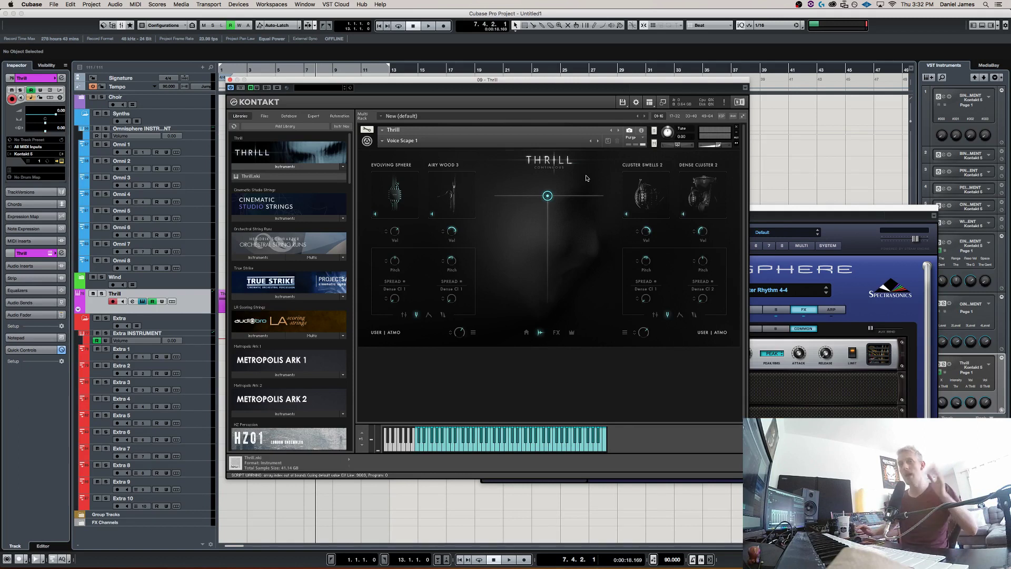
drag(548, 195, 481, 224)
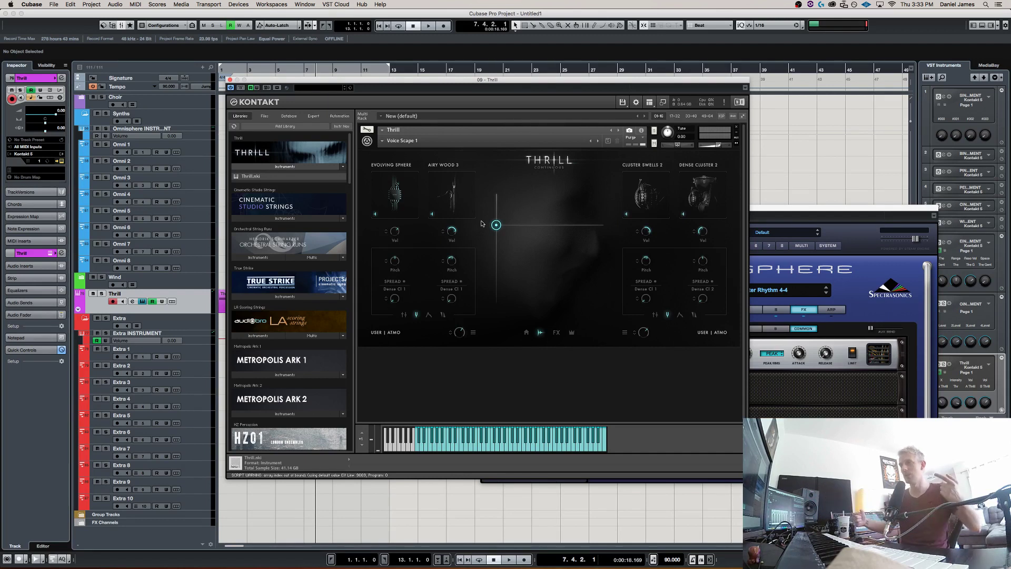
drag(496, 225, 514, 238)
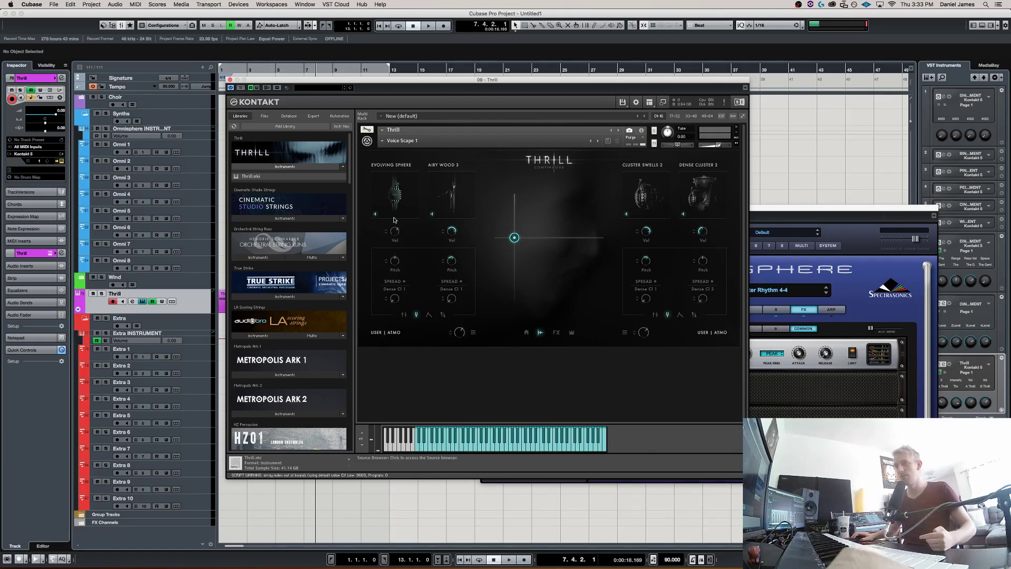
Filter the left-hand thrill presets to string clusters, load Close Swells and return to the source page.
click(404, 314)
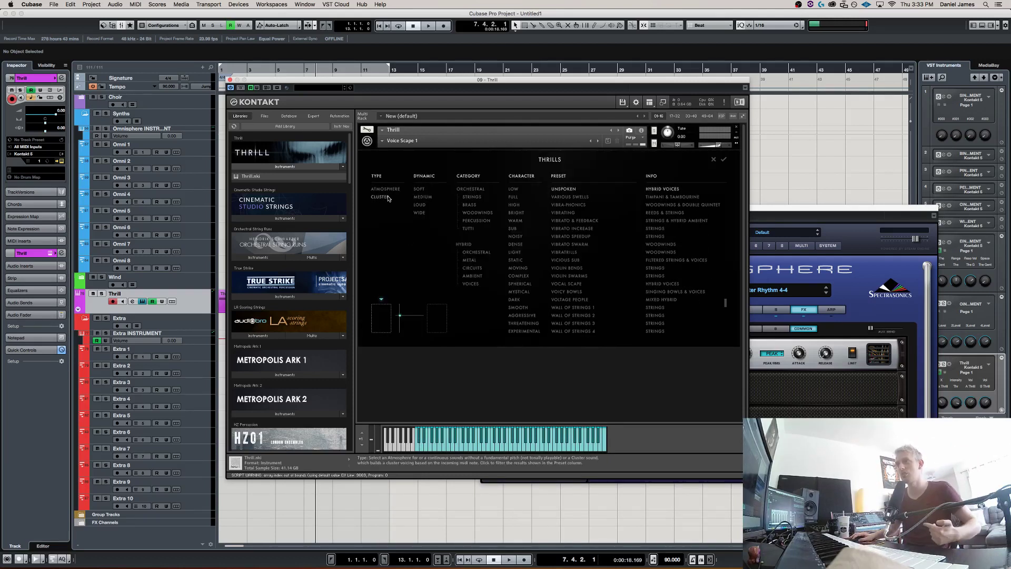
click(472, 197)
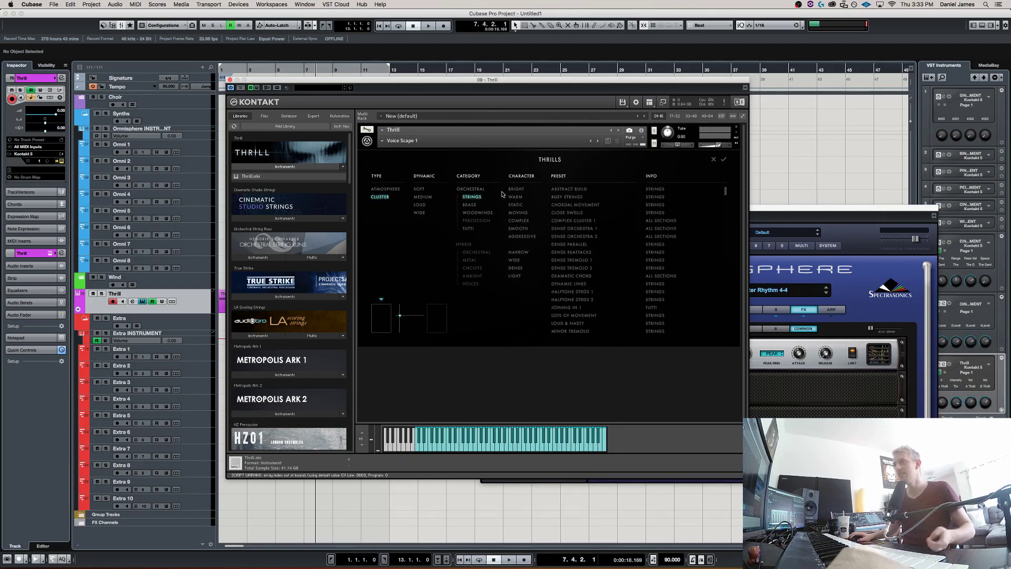
click(582, 213)
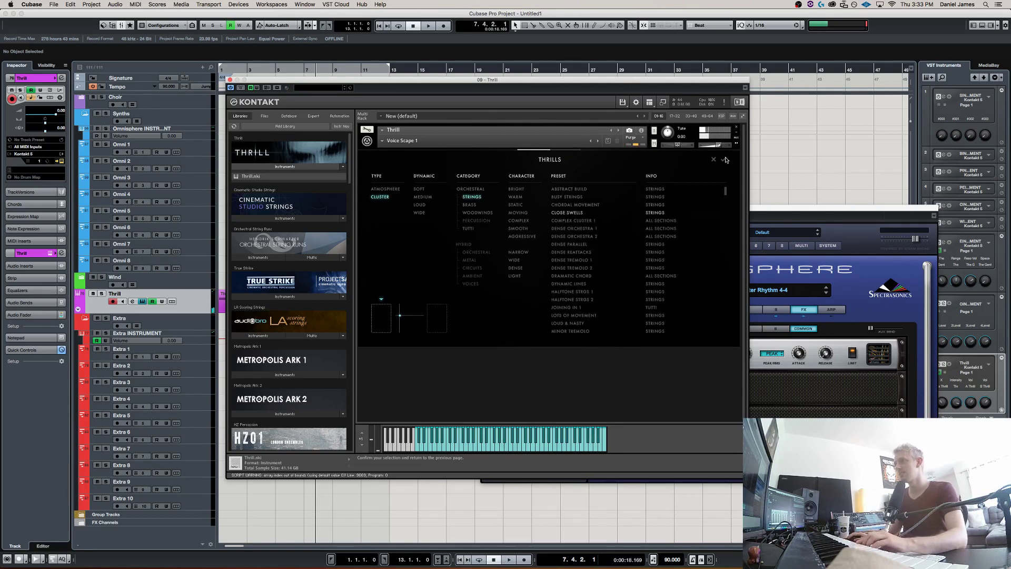
click(713, 159)
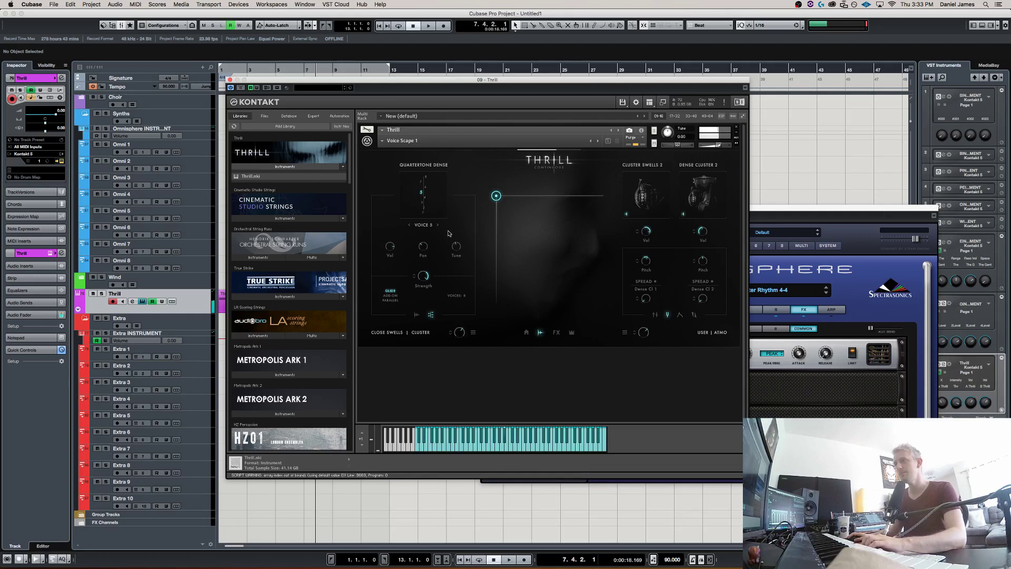
Audition more string cluster thrills, including Halftone Strgs 1, Loud & Nasty, Joining In 1, Pizzicato Wide, Soft Buildup and String Excitement.
click(421, 332)
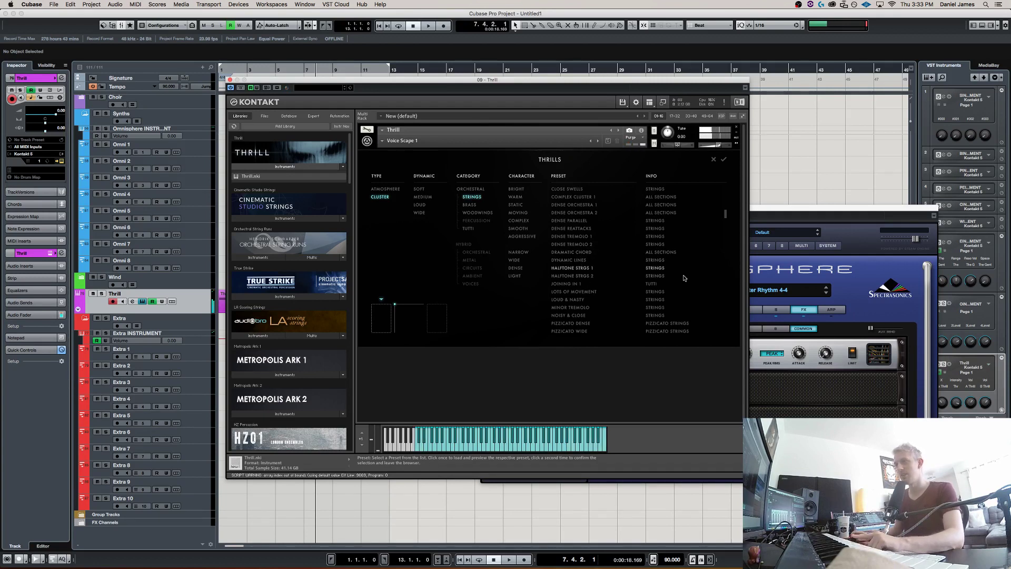
scroll(572, 275, down, 1)
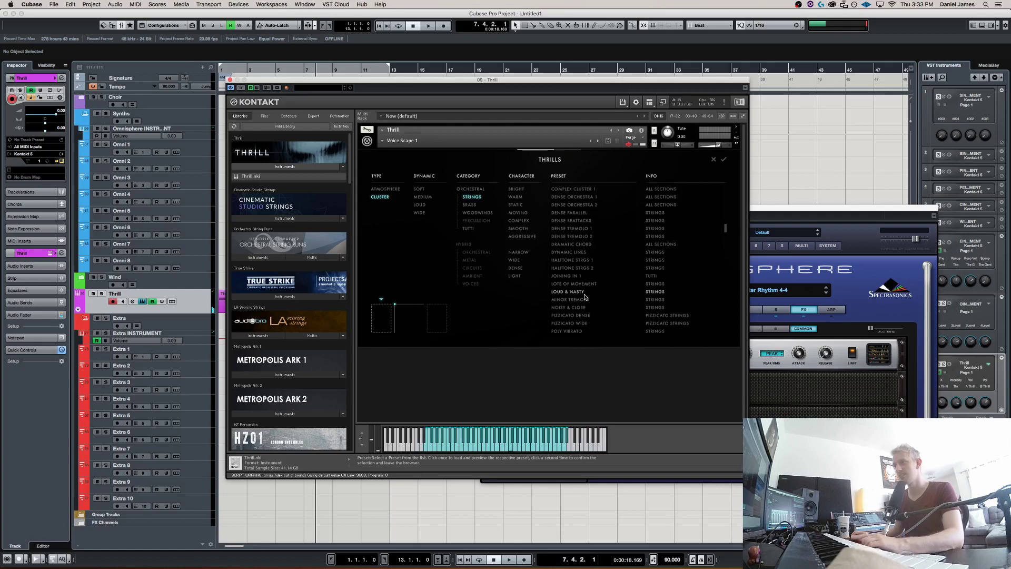
click(566, 275)
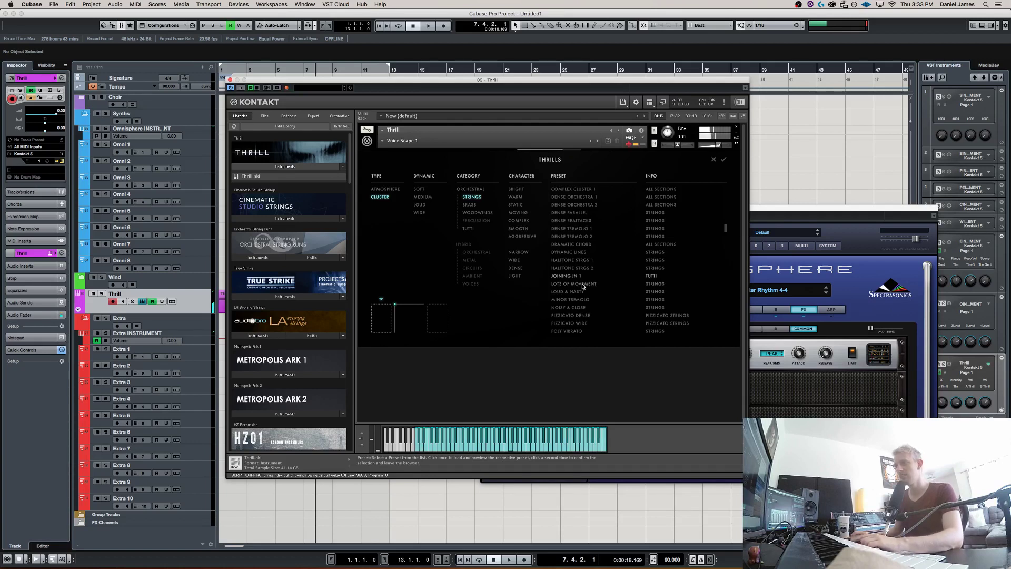
click(574, 323)
scroll(573, 267, down, 11)
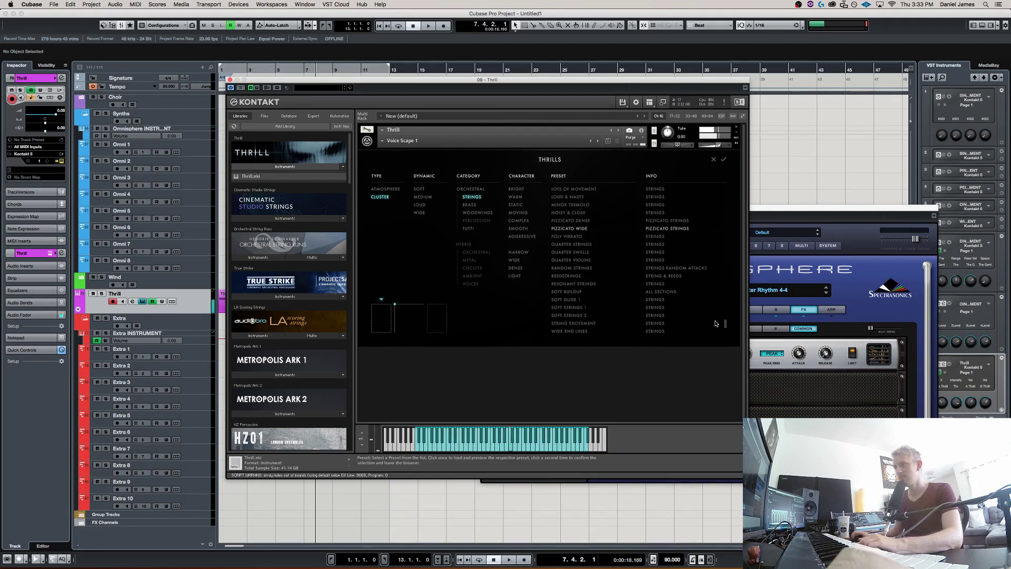
click(573, 267)
click(577, 293)
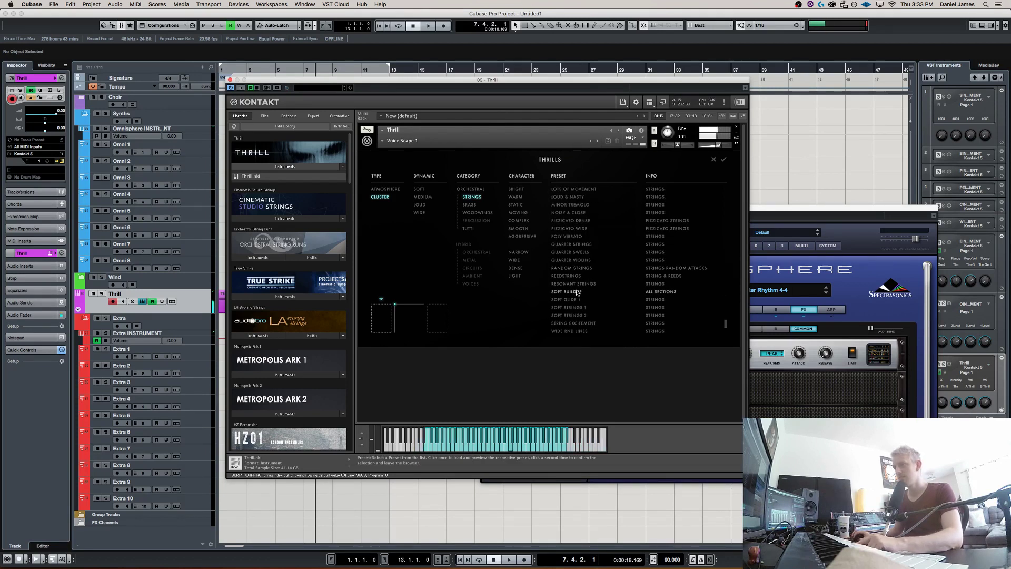
click(578, 322)
click(556, 332)
Filter the cluster thrills to brass and audition several presets, including Flutter Spread.
click(470, 204)
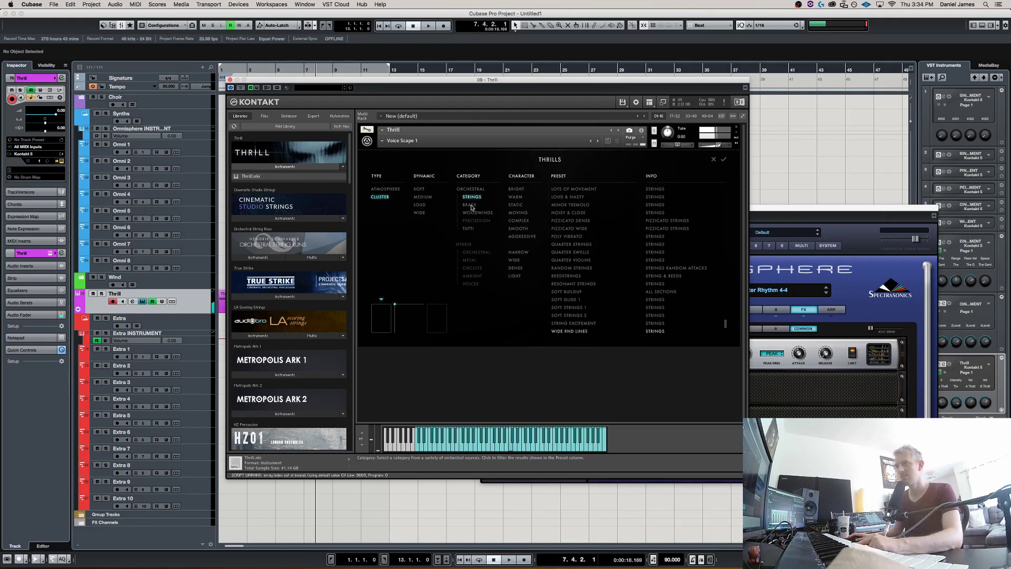
click(557, 222)
click(471, 197)
click(570, 252)
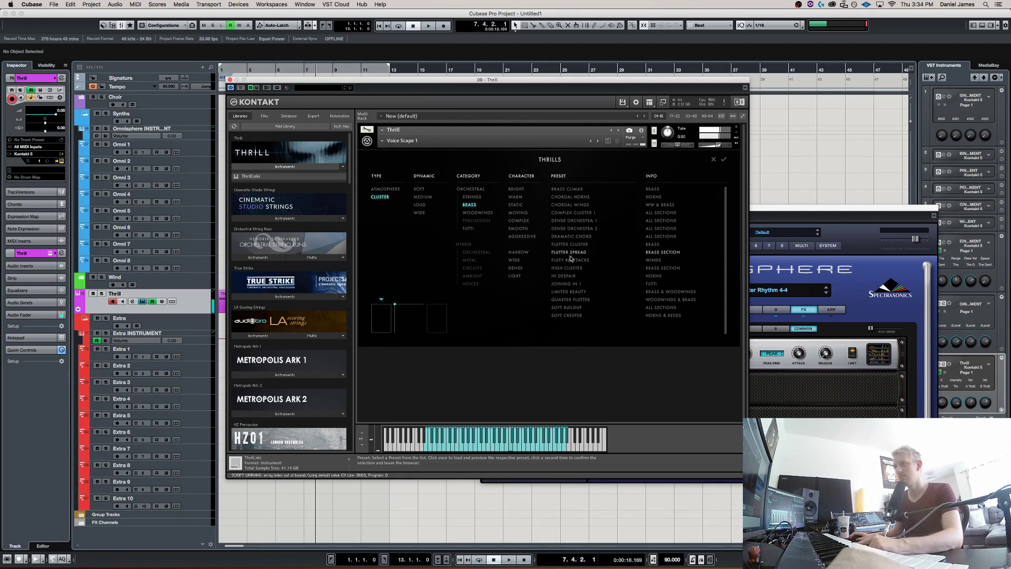
Filter the cluster thrills to woodwinds and audition several presets, including Dense Orchestra 2 and Soft Creeper.
click(475, 212)
click(470, 205)
click(586, 222)
click(586, 238)
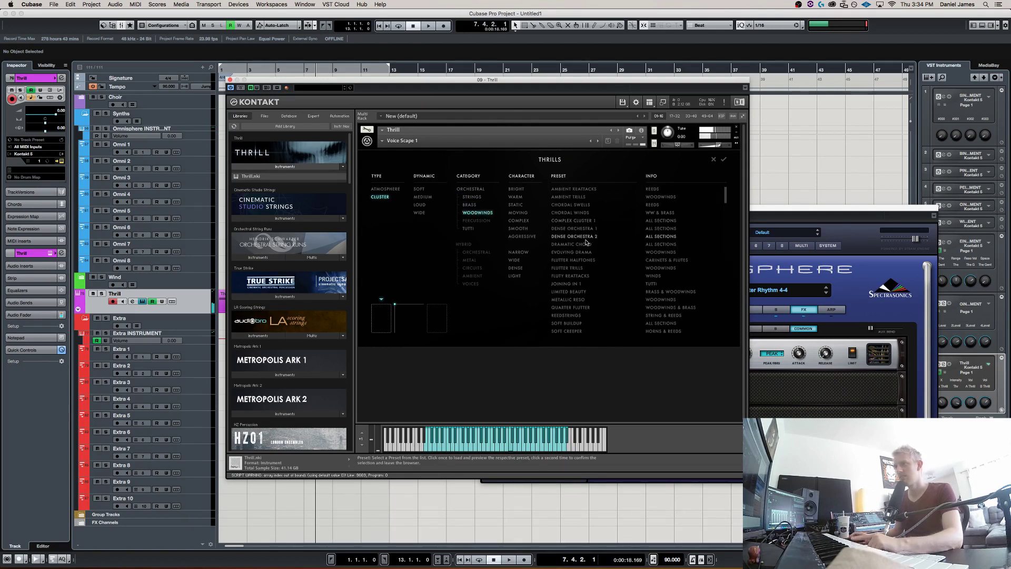
click(573, 308)
click(571, 331)
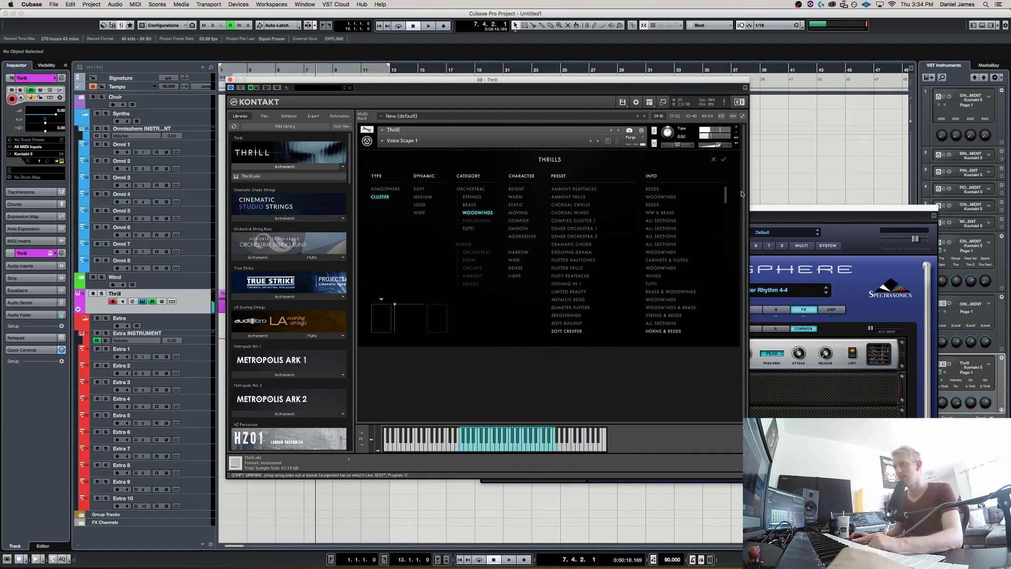
scroll(538, 271, down, 5)
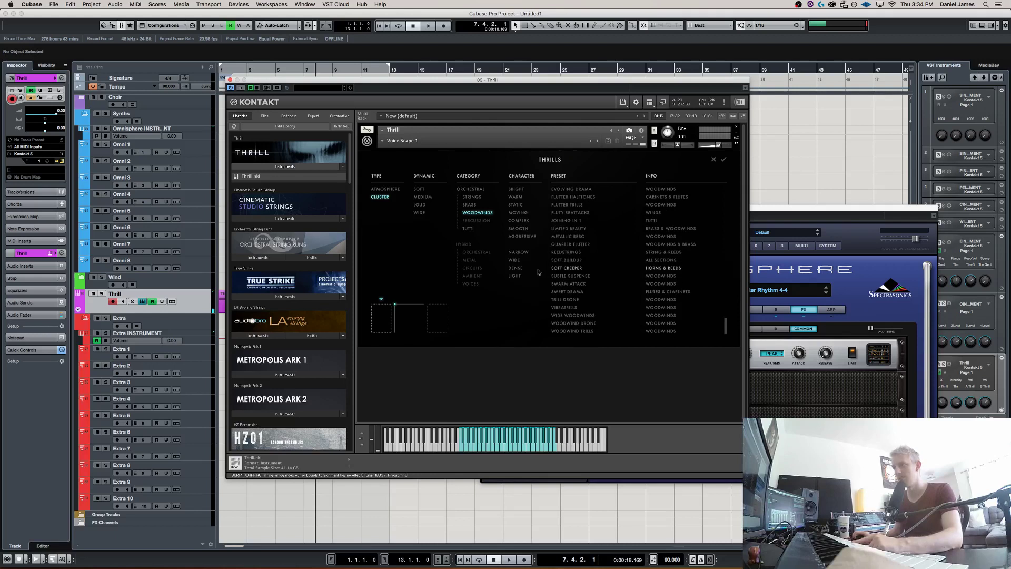
Audition tutti cluster thrills including Chordal Cluster 2, load Grand Mixup 2, and set the XY pad to its lowest intensity on the left-hand thrill.
click(467, 228)
click(573, 212)
click(580, 197)
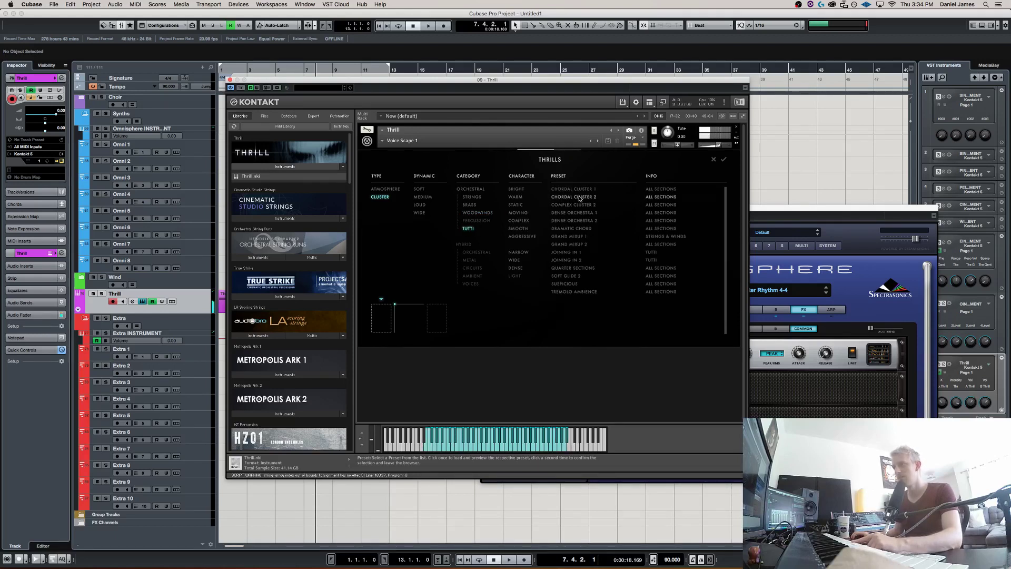
click(579, 244)
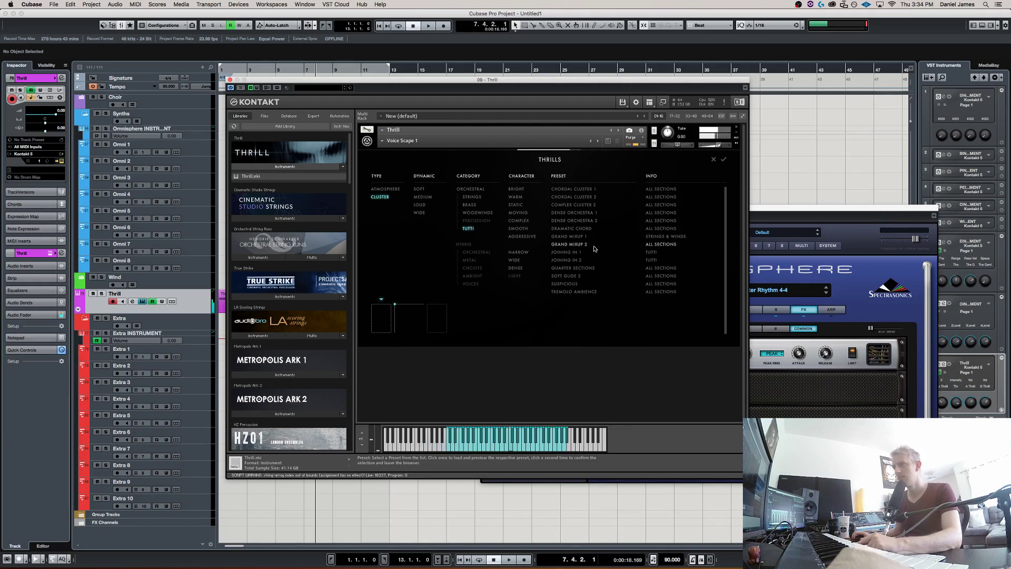
click(726, 161)
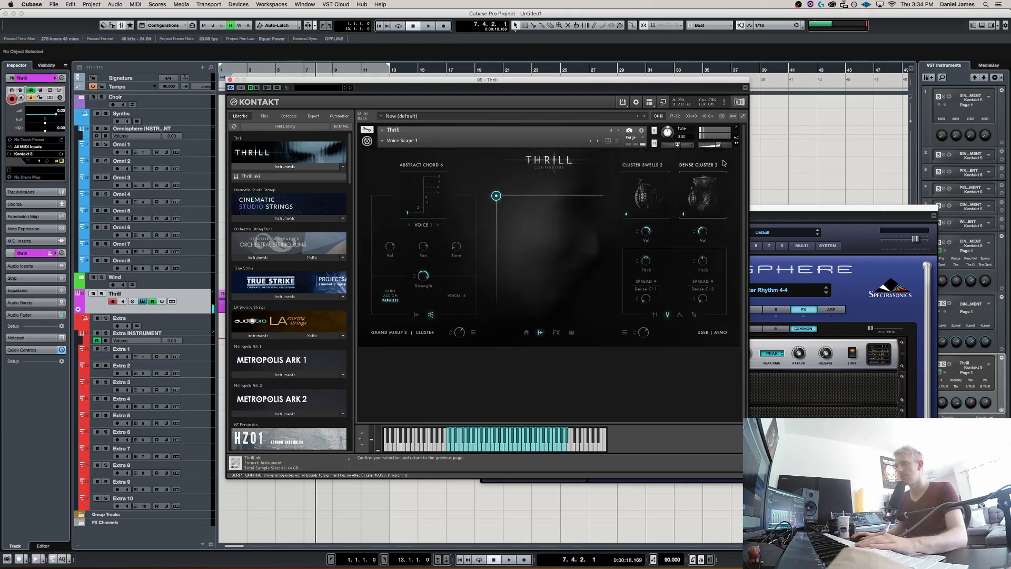
click(496, 300)
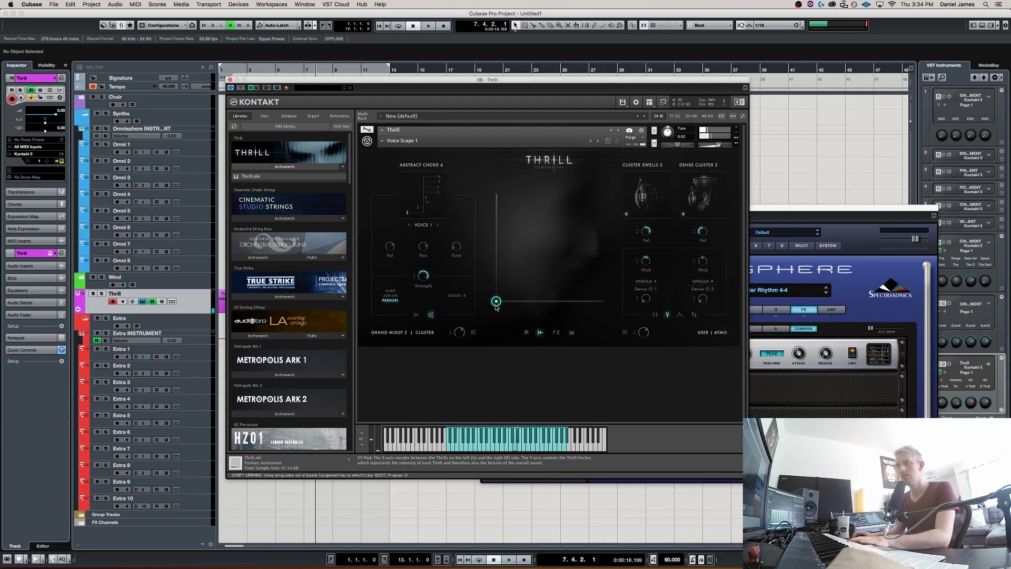
Raise the XY pad's intensity on the left-hand thrill, review the Y curve and XY MIDI controller settings, and return to the source page.
drag(494, 304, 487, 208)
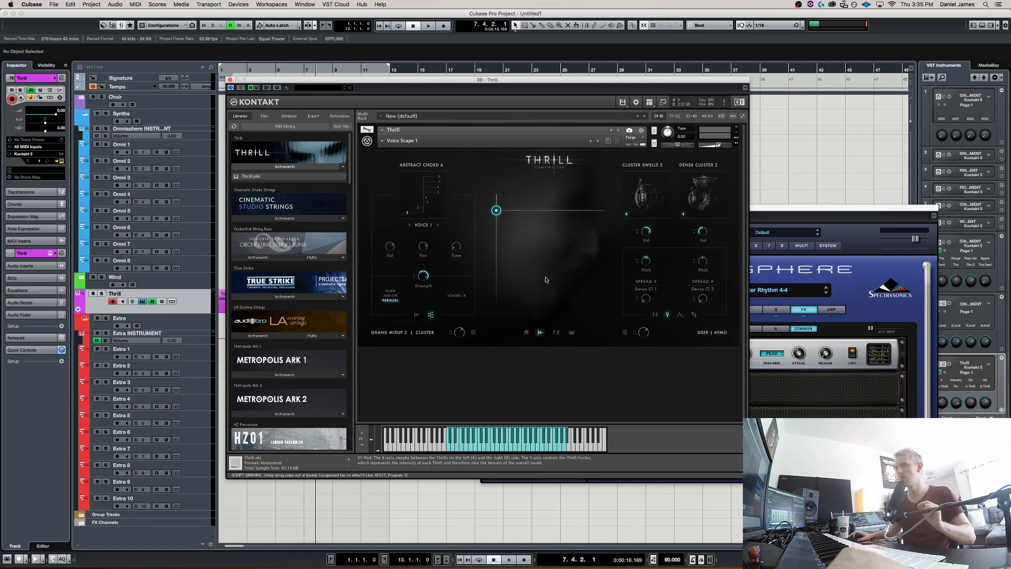
click(571, 332)
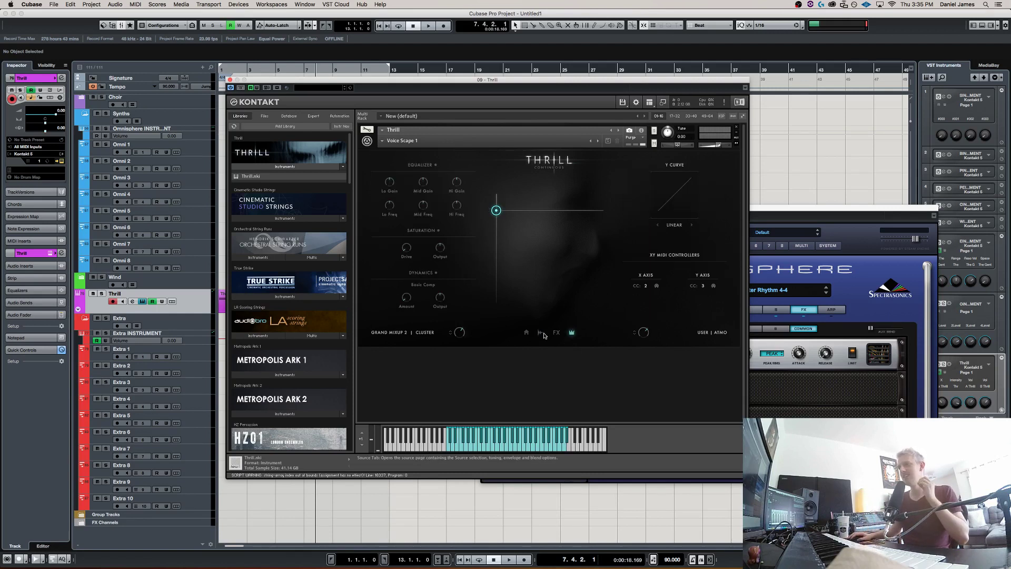
click(526, 333)
click(541, 334)
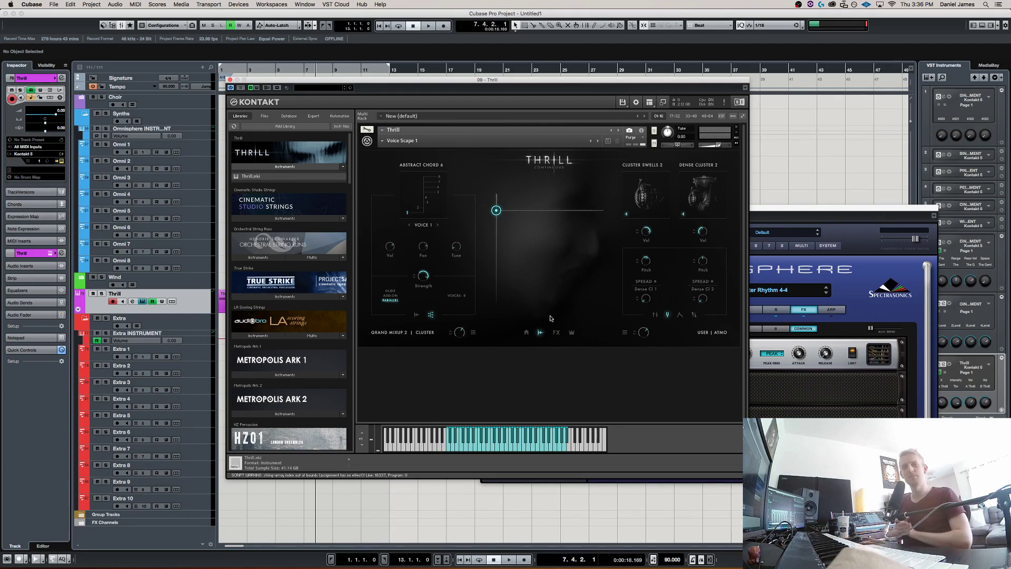
Move the XY pad to about its centre to blend both thrills, and briefly hide the plug-in windows to view the arrangement.
drag(496, 210, 545, 243)
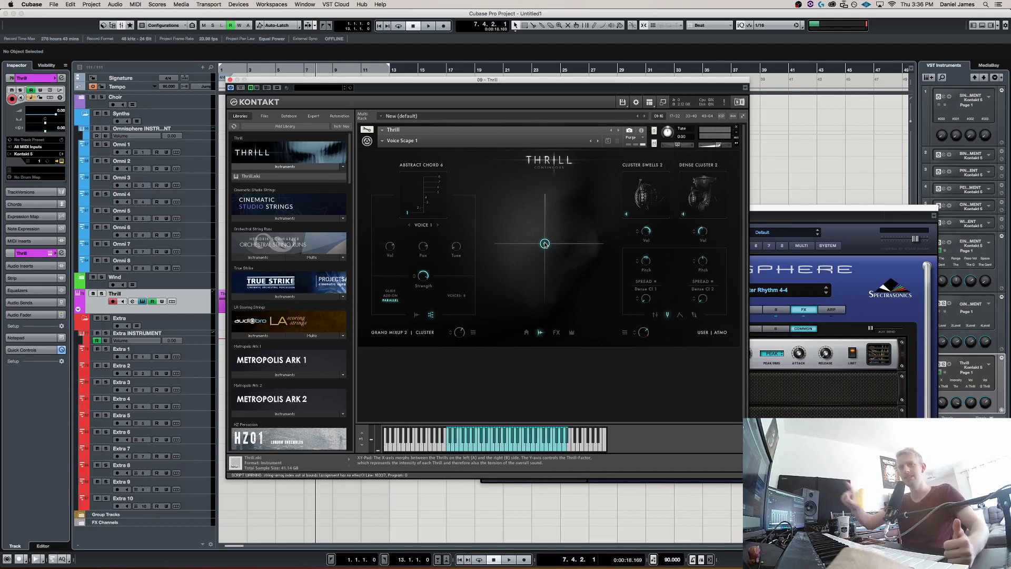
key(super+w)
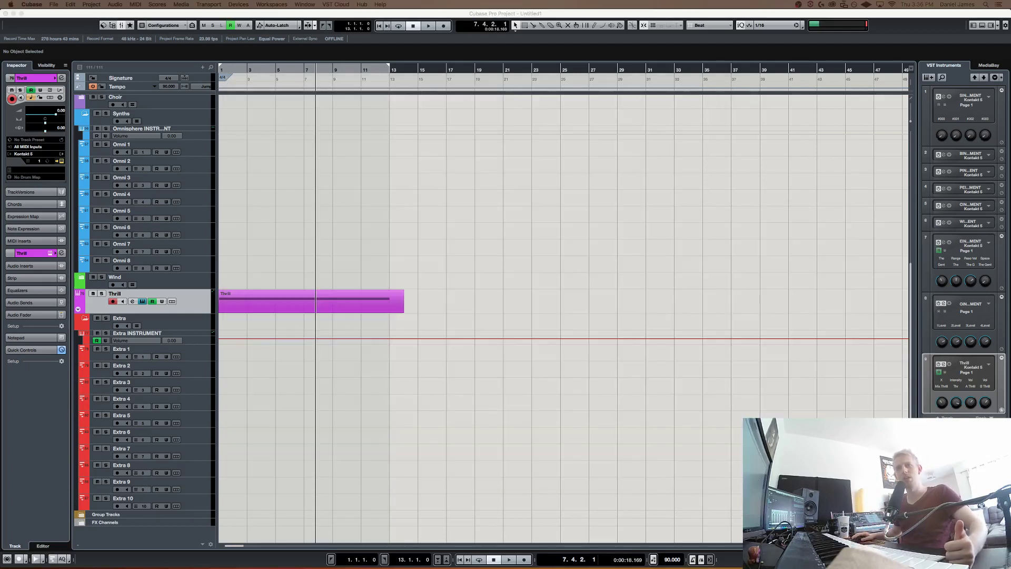
key(super+w)
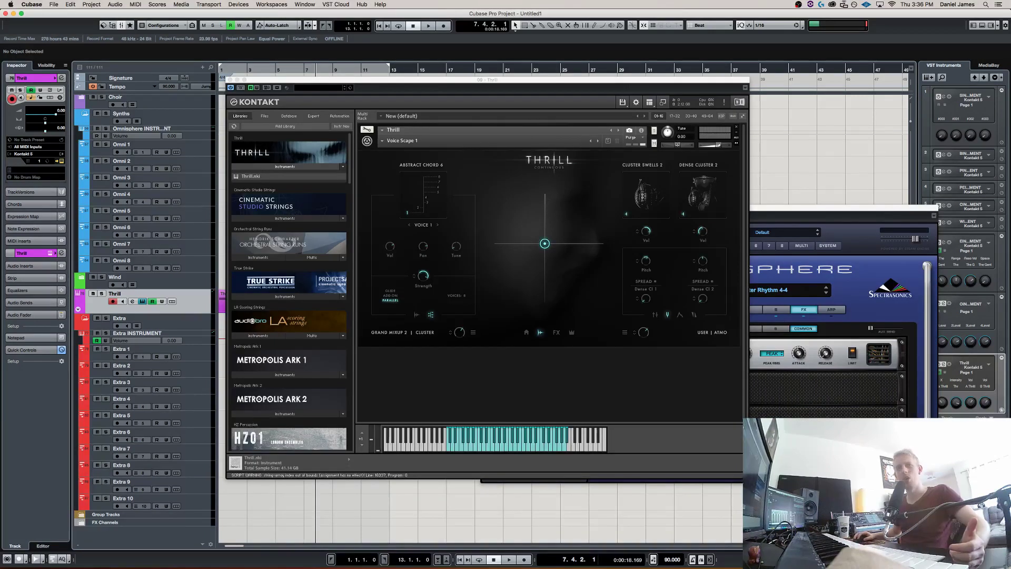